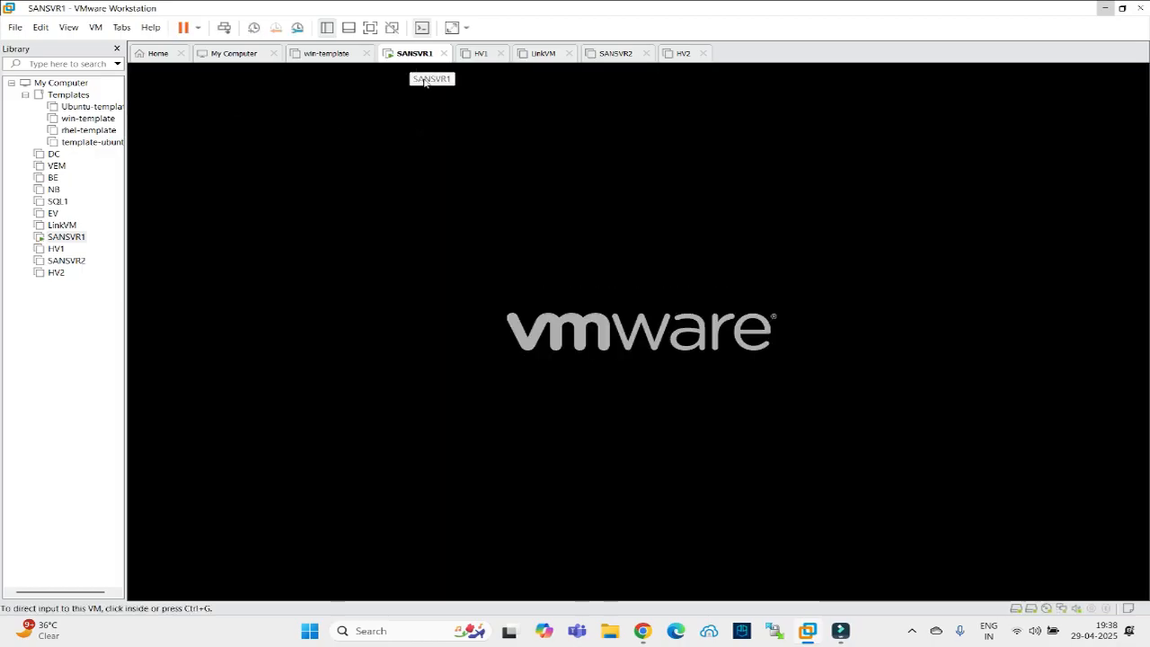
Power on HV1 and review the lab network diagram while it boots.
left_click(479, 54)
left_click(237, 103)
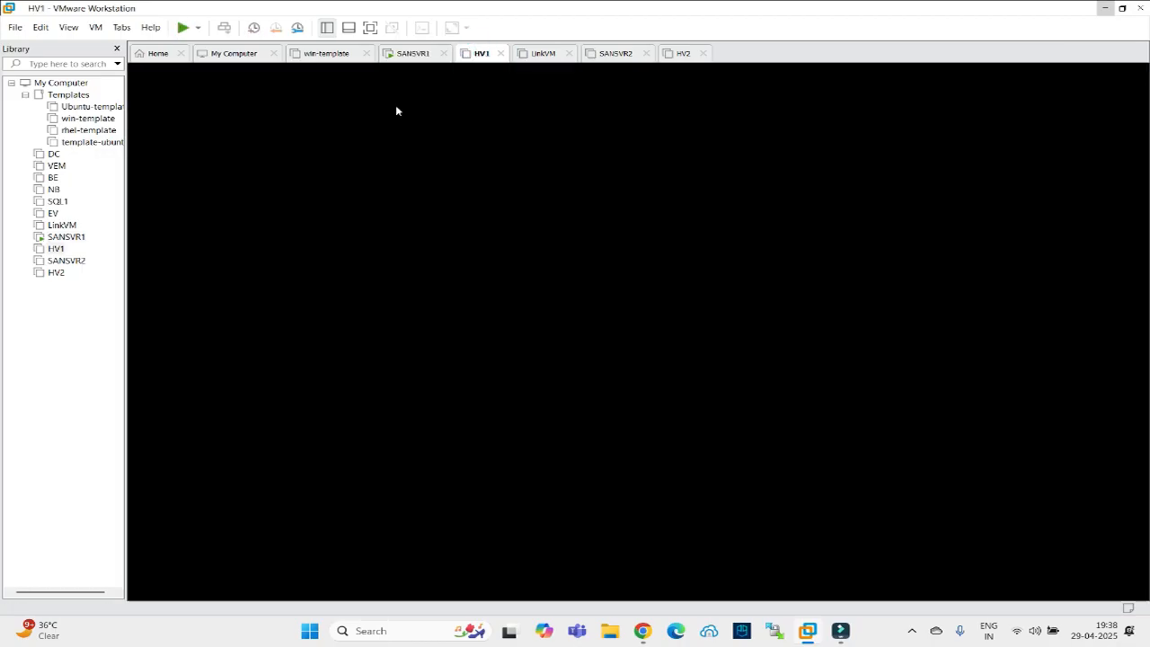
left_click(644, 631)
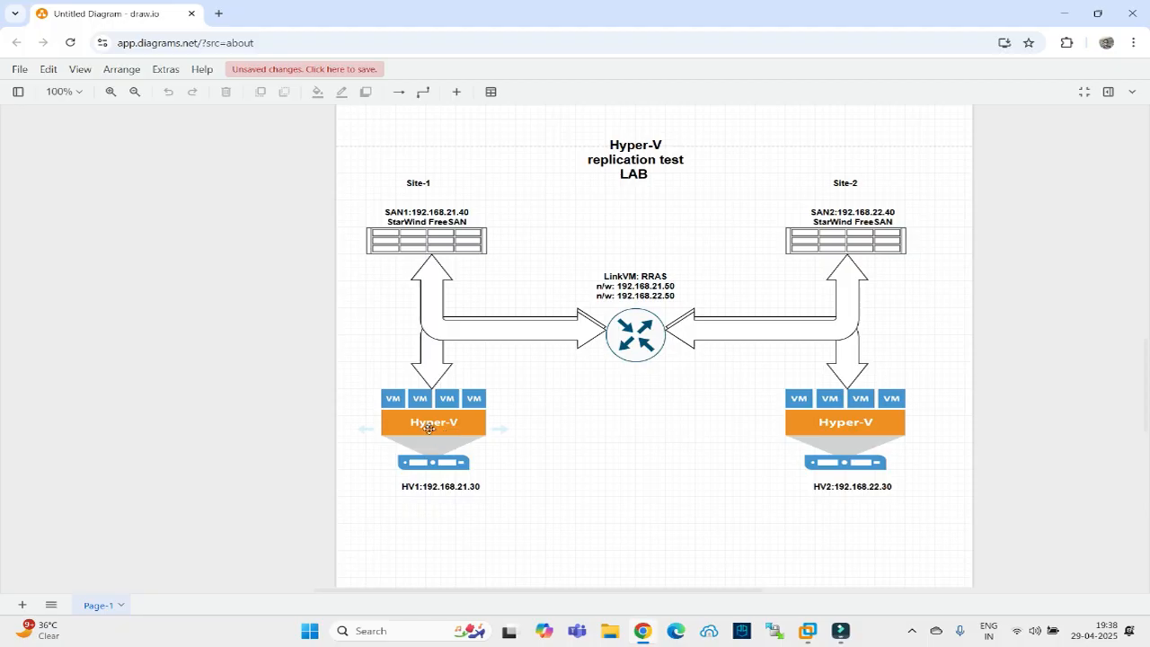
left_click(651, 638)
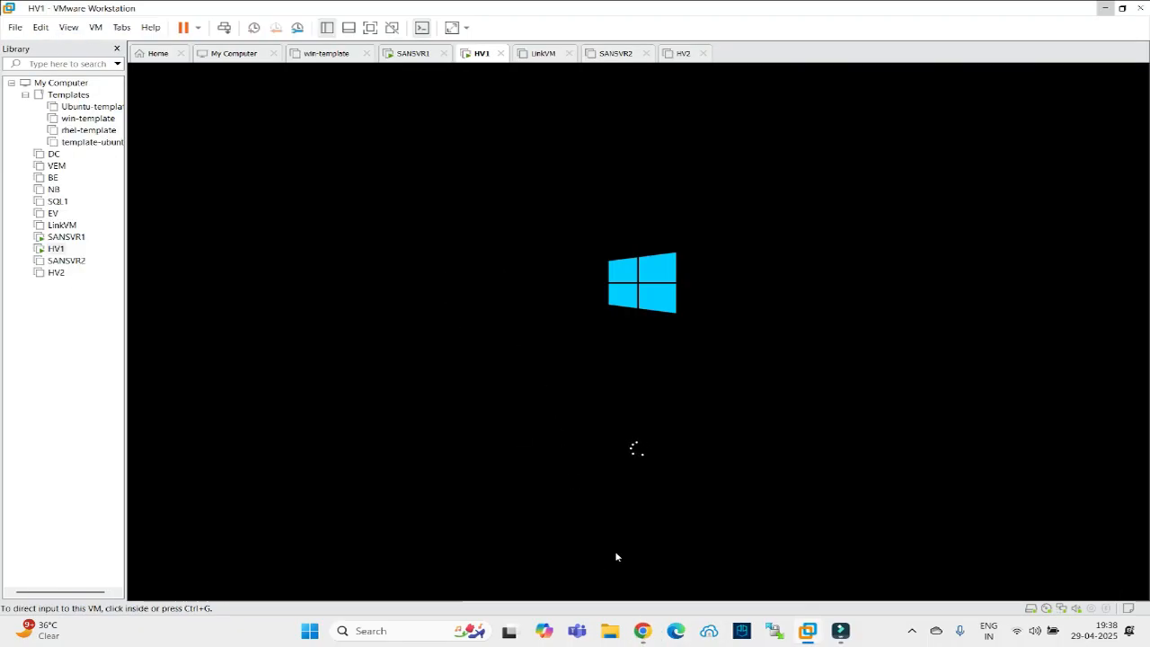
left_click(647, 632)
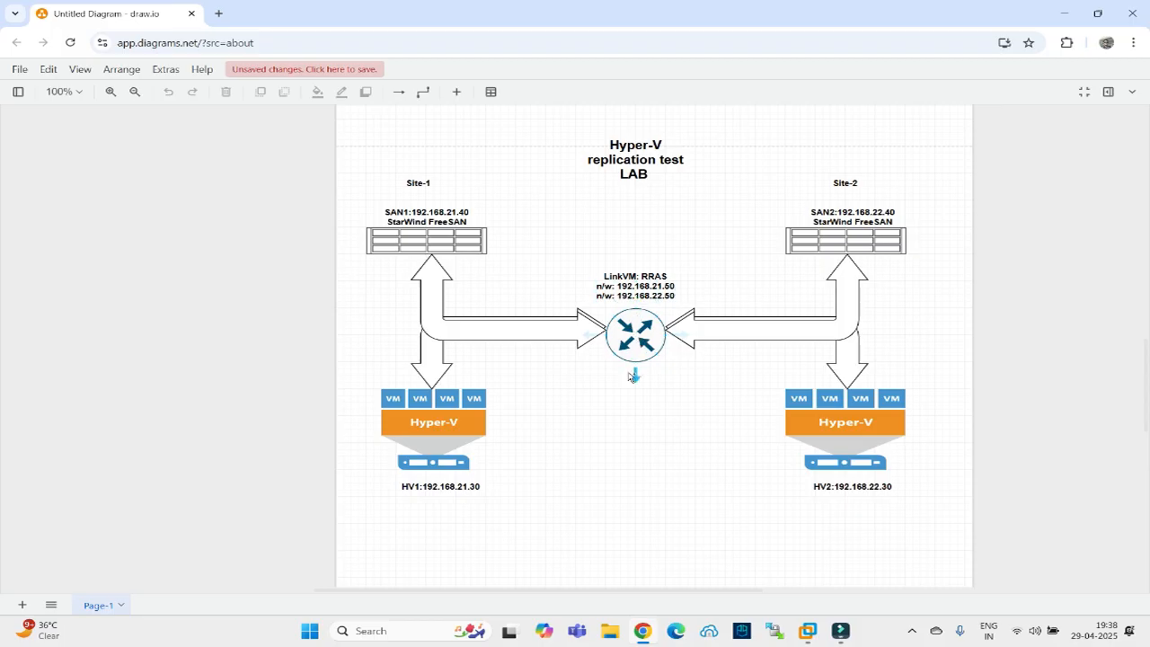
left_click(643, 631)
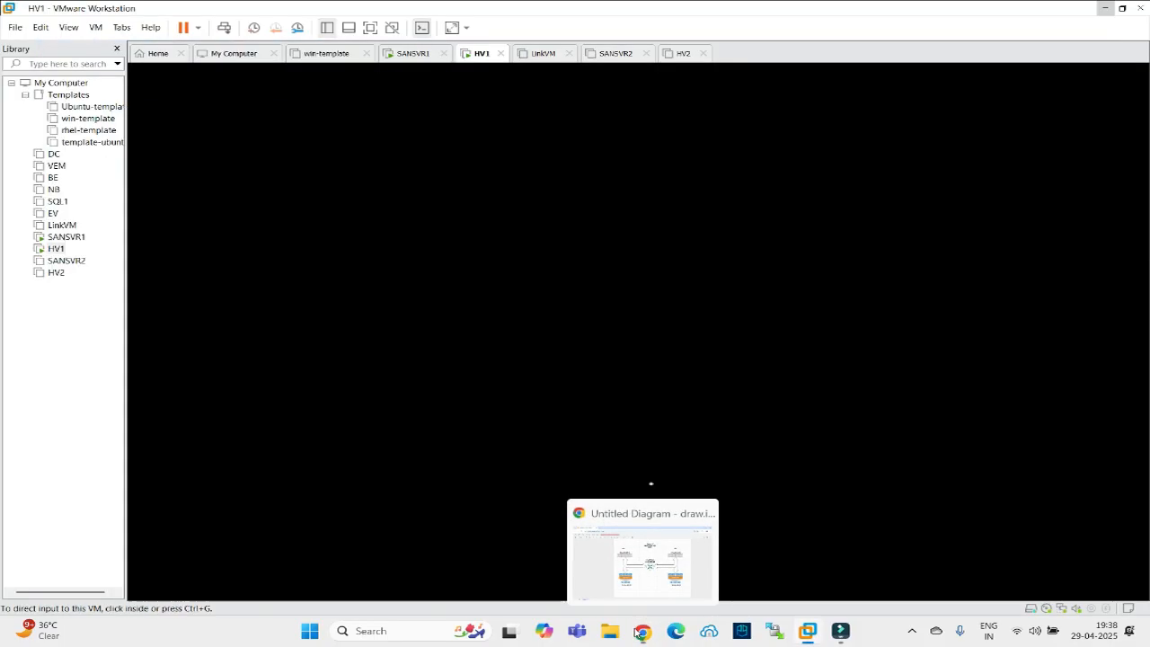
Look over SANSVR1 and HV1, then show the powered-off LinkVM's summary with two VMnet1 adapters.
left_click(403, 56)
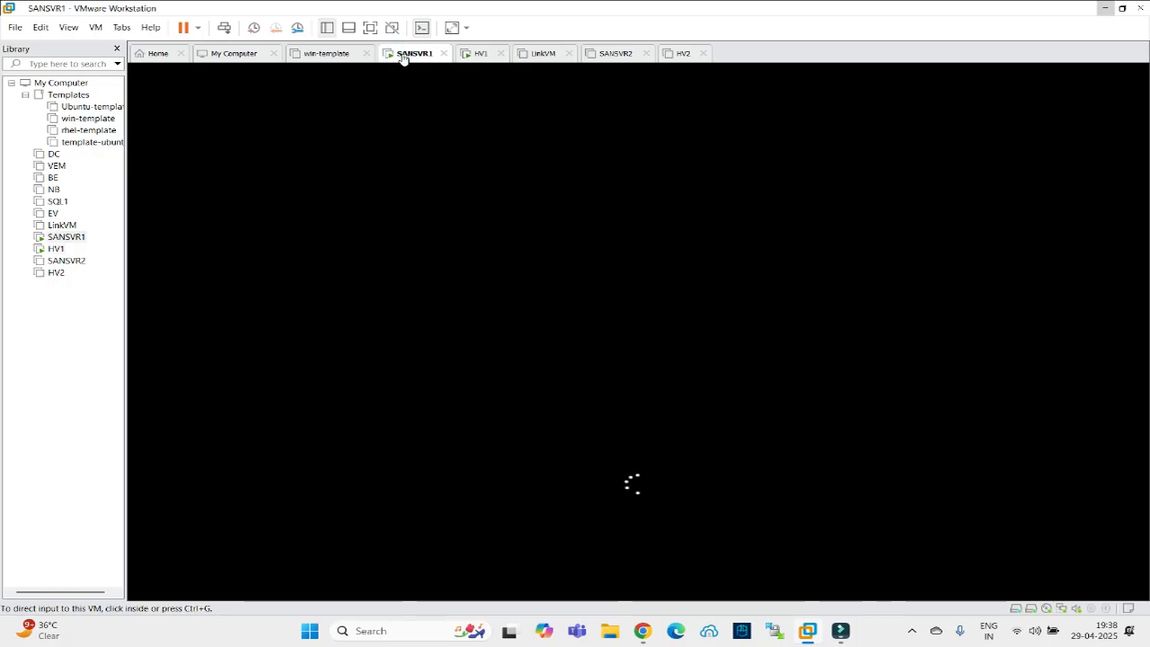
left_click(470, 57)
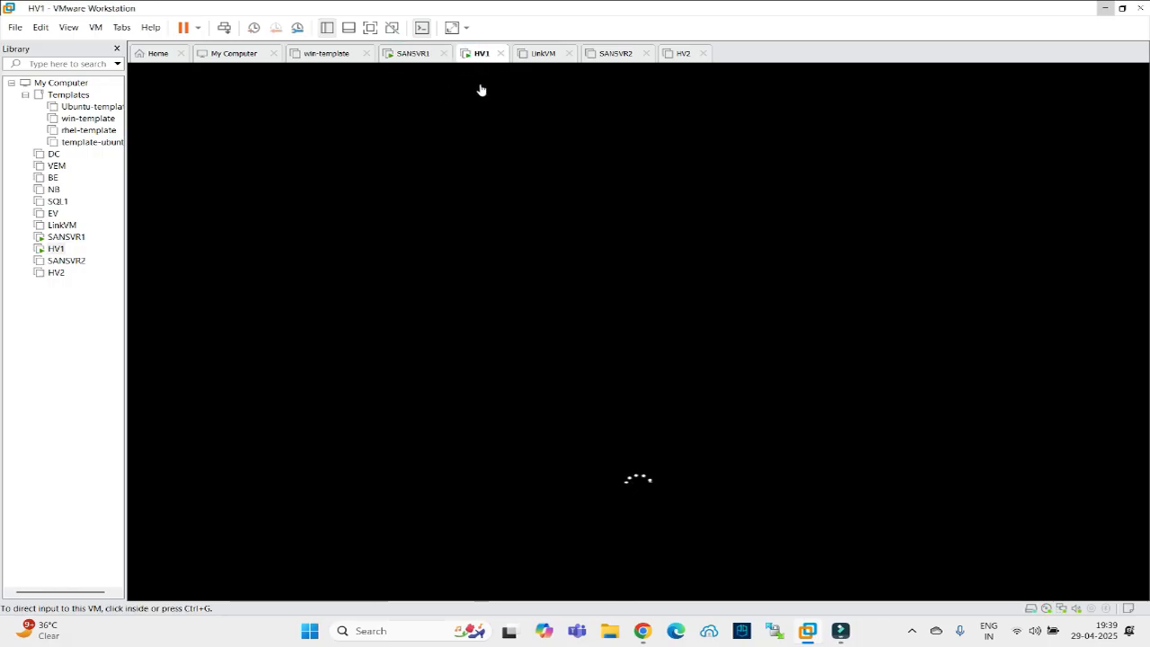
left_click(541, 55)
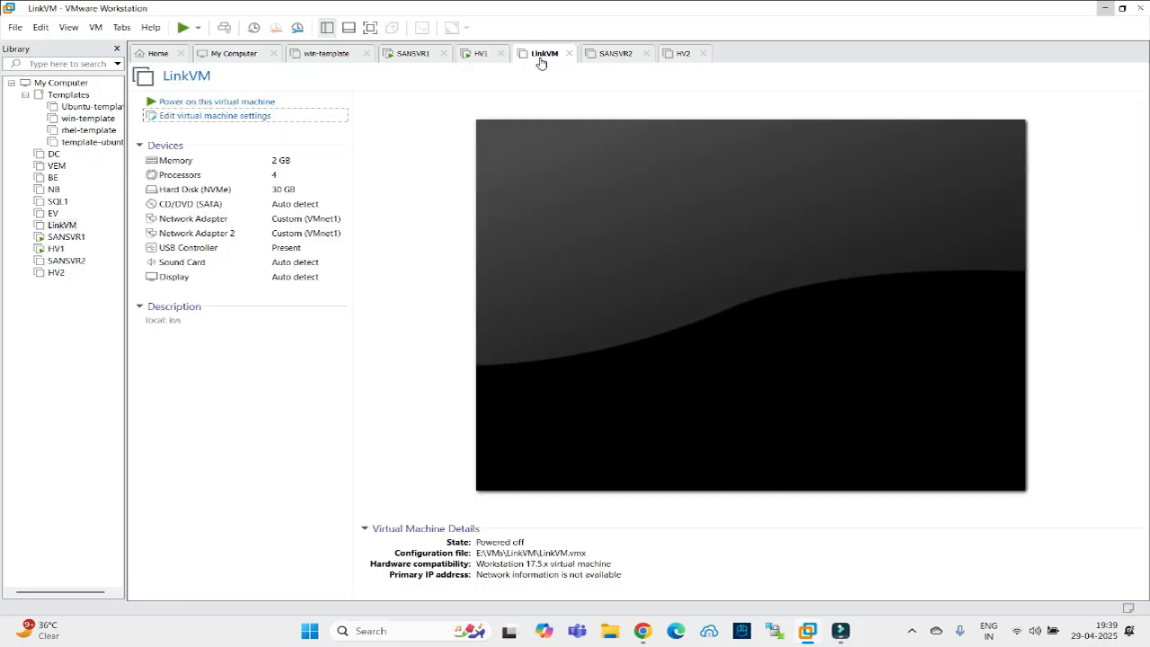
Sign in to HV1 as Administrator with the account password.
left_click(476, 56)
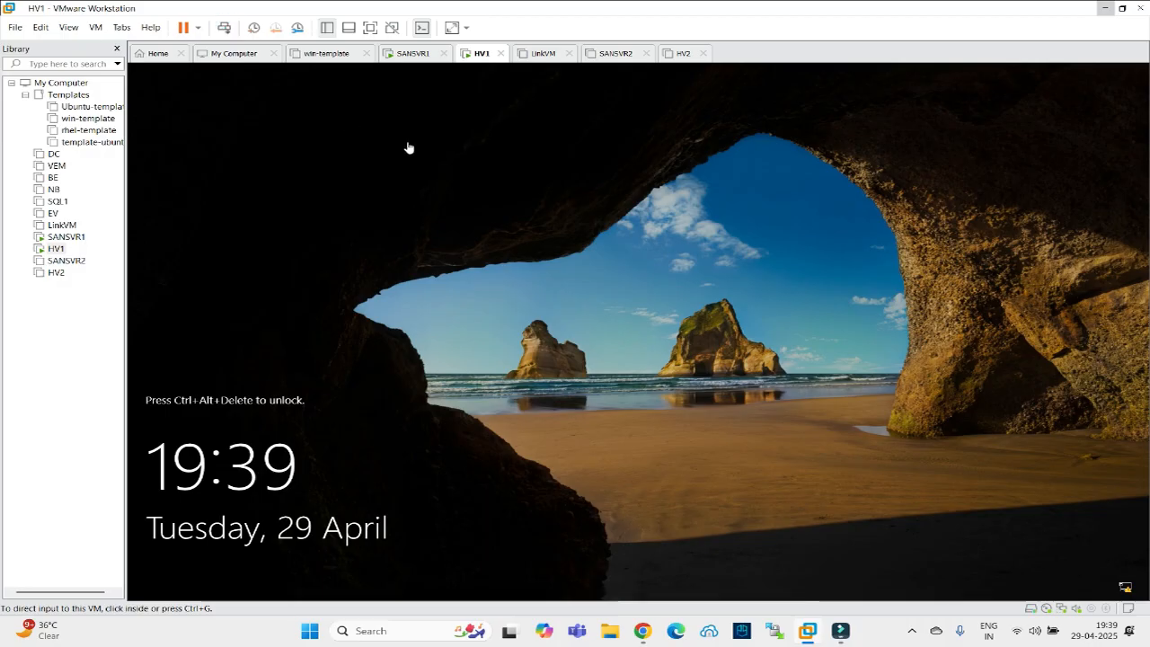
key("ctrl+alt+Insert")
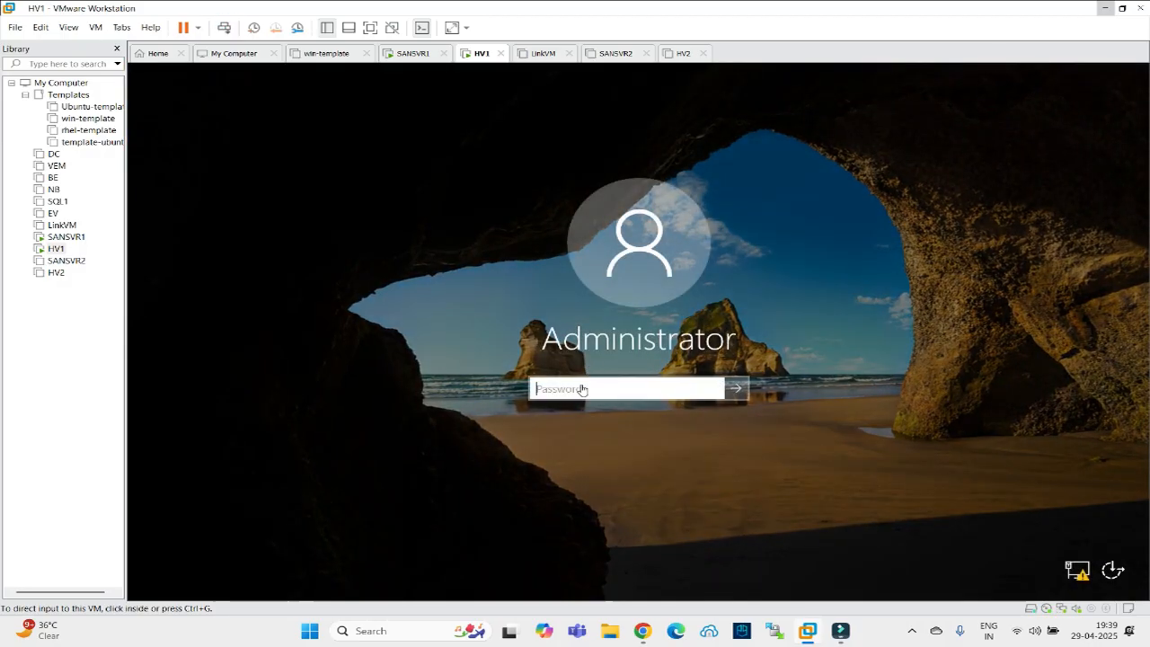
left_click(583, 389)
type("P")
key("Return")
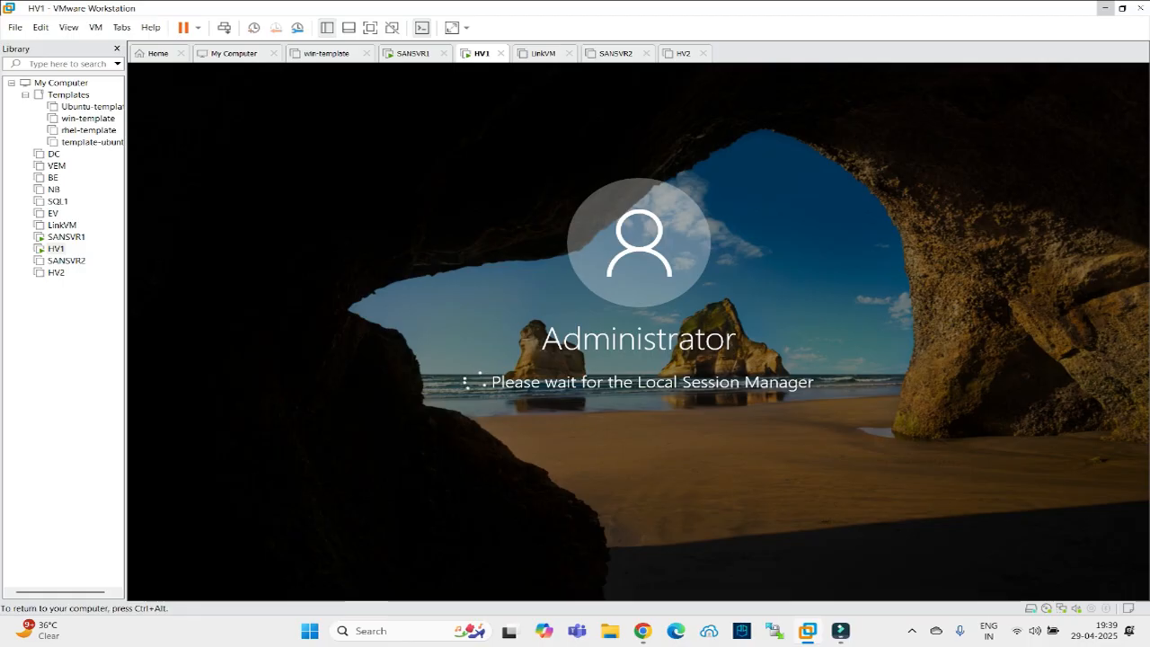
key("ctrl+alt")
Sign in to SANSVR1 as Administrator with the account password.
left_click(396, 52)
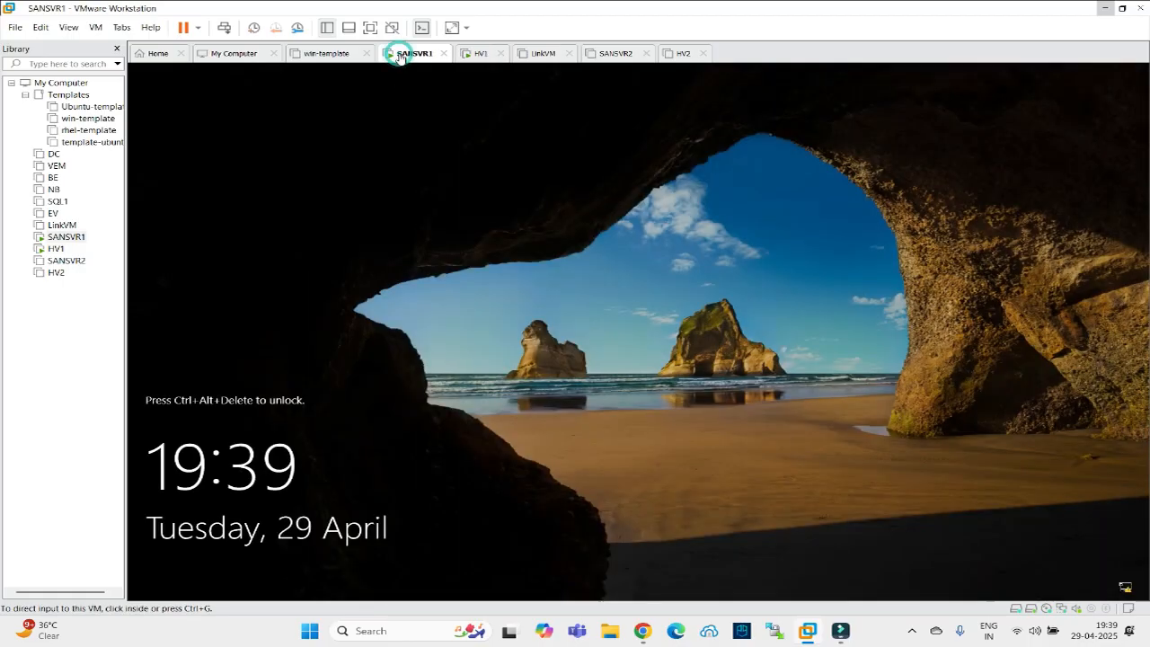
left_click(224, 28)
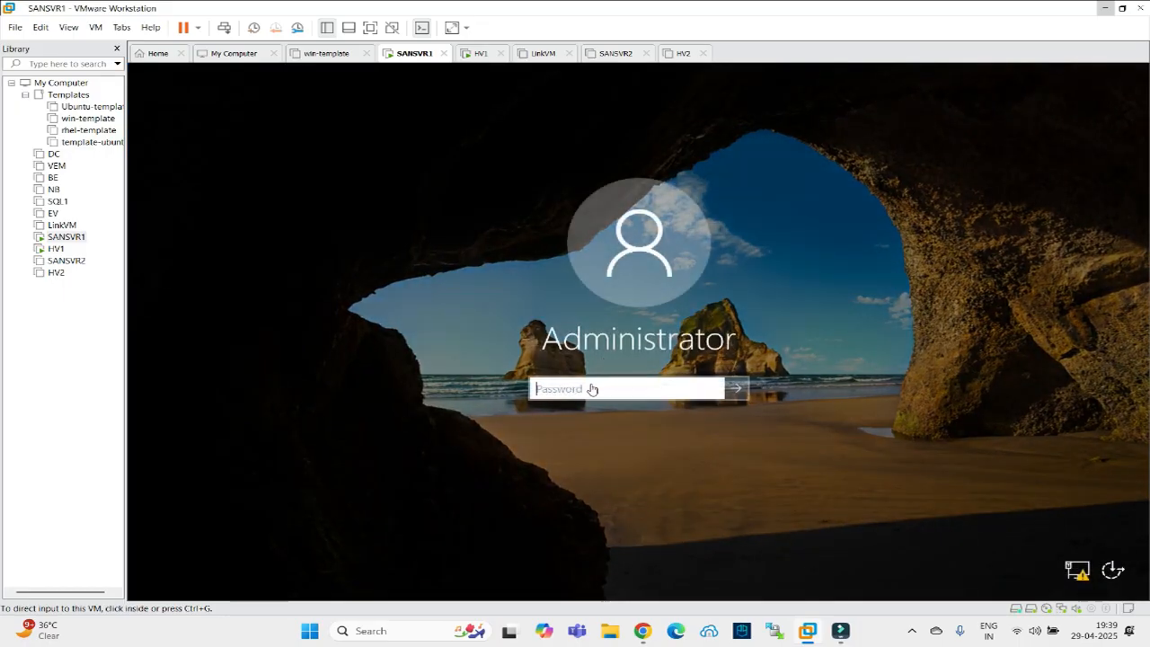
left_click(592, 388)
type("********")
key("Return")
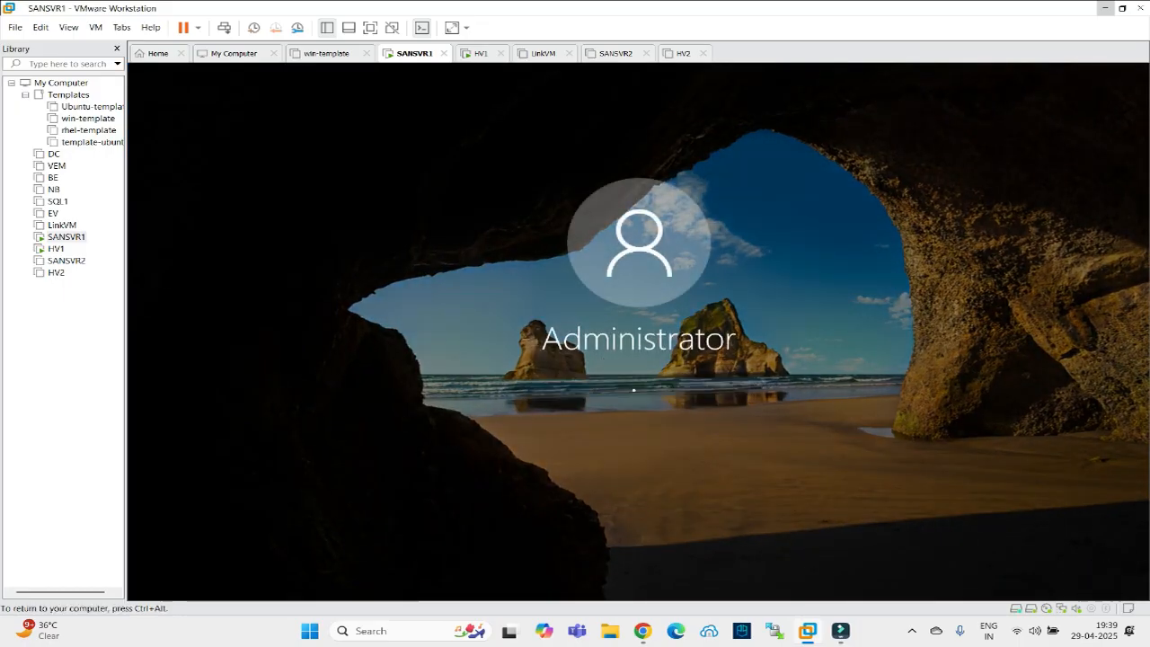
key("ctrl+alt")
Check the LinkVM, SANSVR2, HV2 and HV1 tabs, then minimize Server Manager on SANSVR1.
left_click(544, 54)
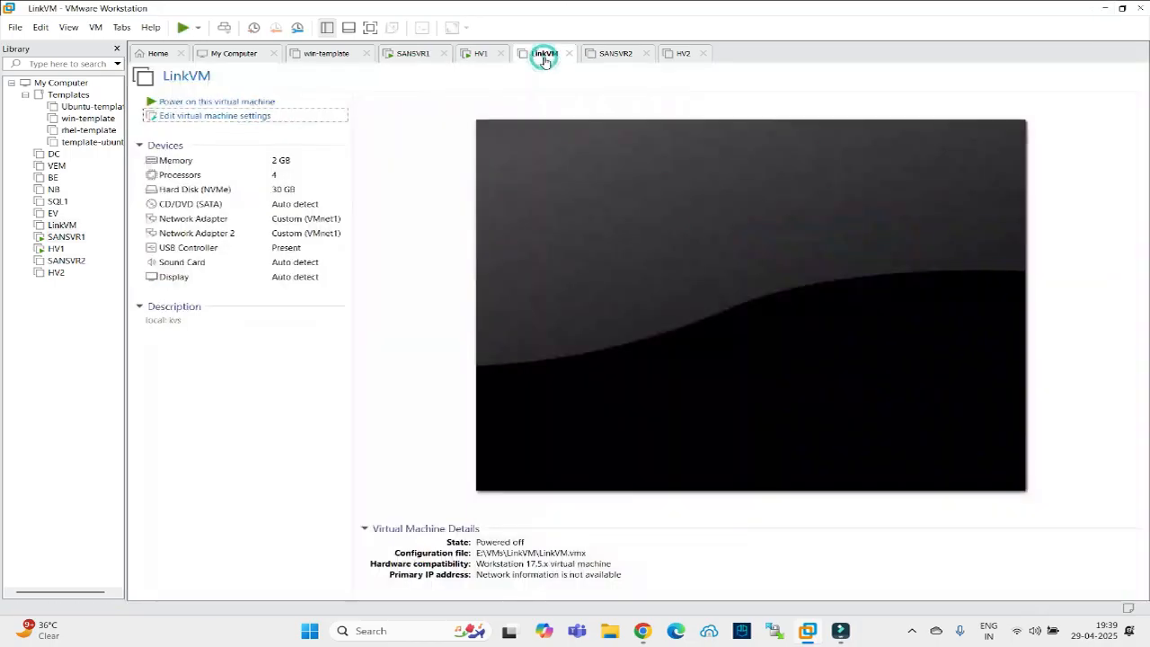
left_click(606, 53)
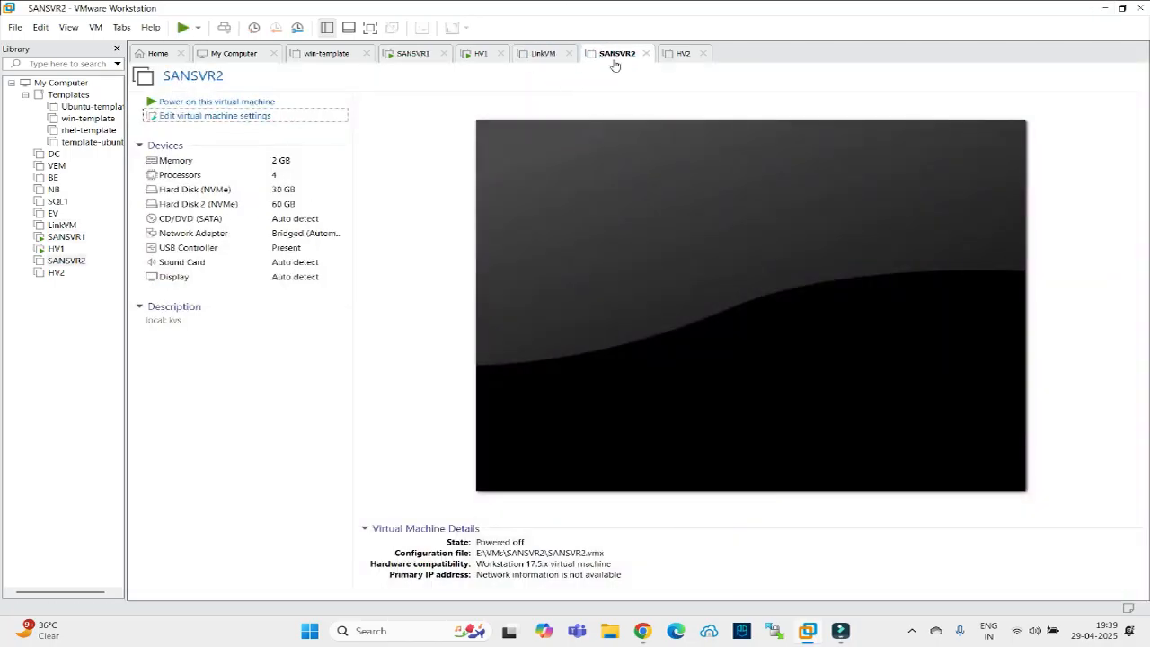
left_click(683, 57)
left_click(480, 53)
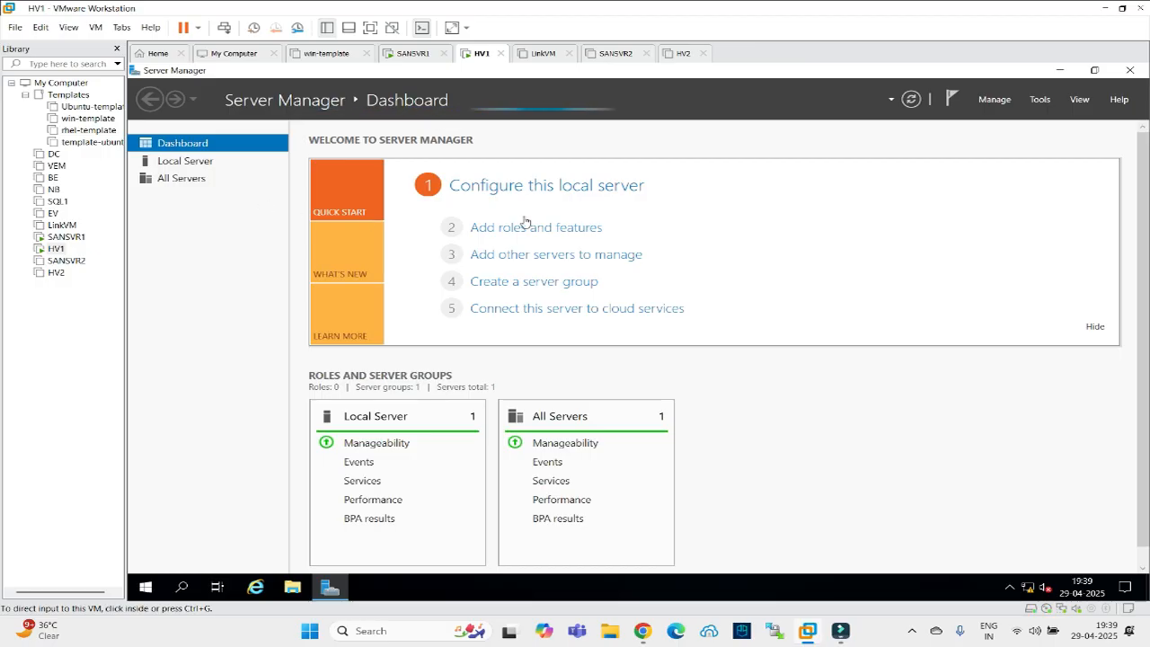
left_click(411, 53)
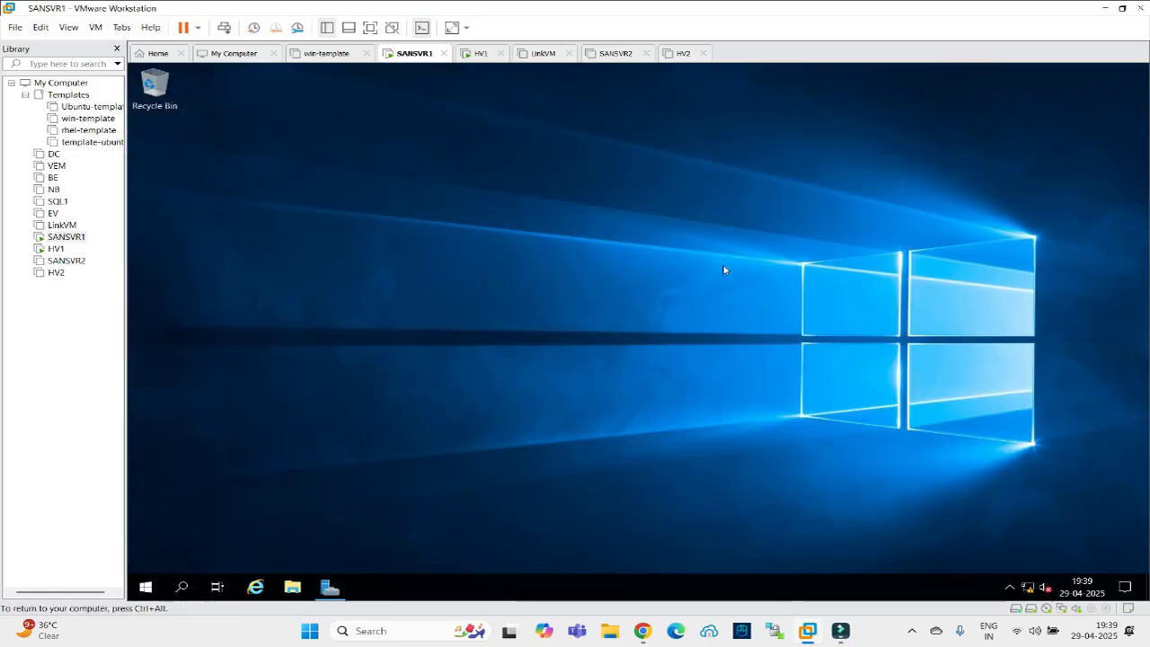
left_click(1062, 71)
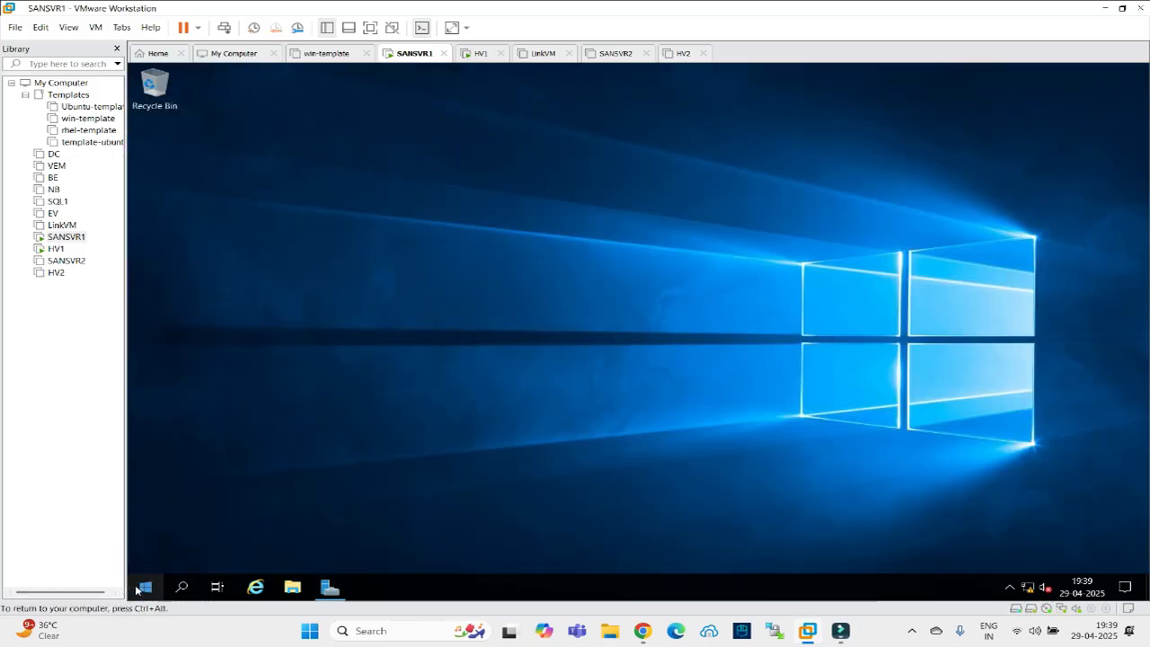
Open the Site1-prod connection's network details on SANSVR1 via ncpa.cpl.
right_click(145, 587)
left_click(161, 519)
type("ncpa.cpl")
key("Return")
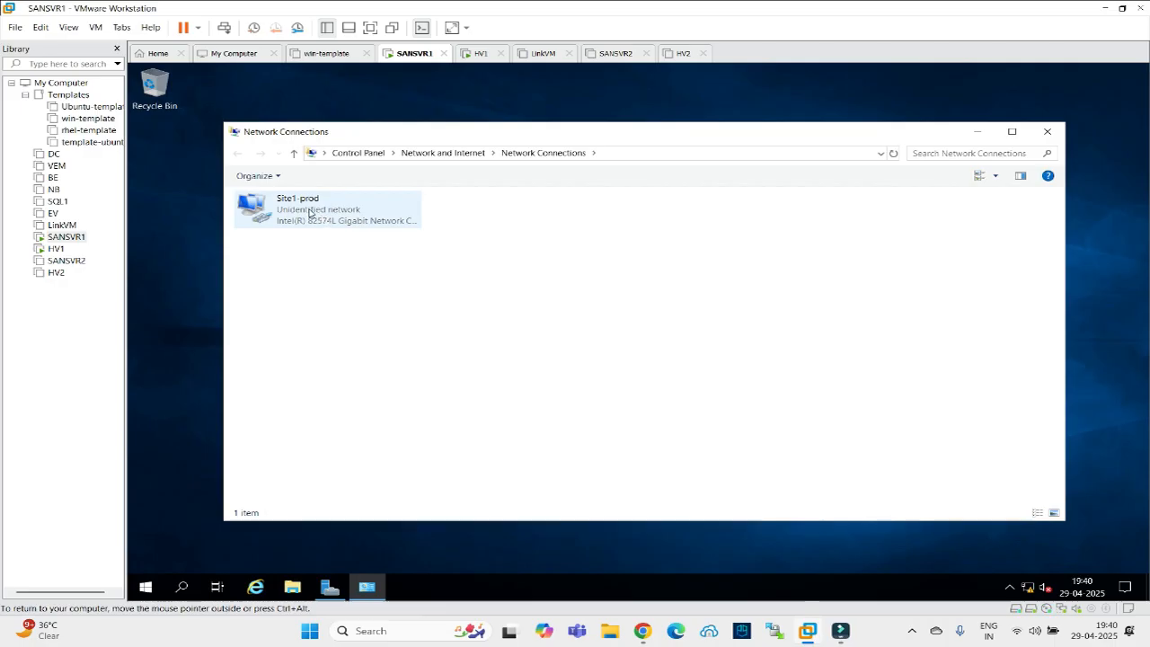
left_click(306, 209)
right_click(309, 208)
left_click(327, 232)
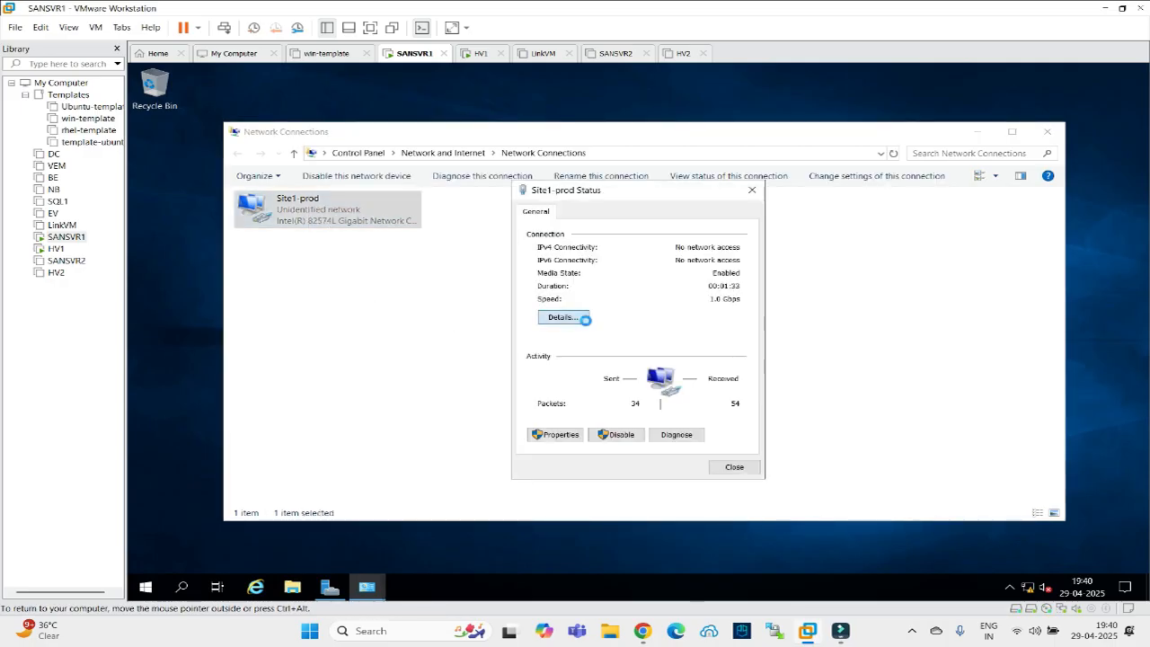
left_click(562, 319)
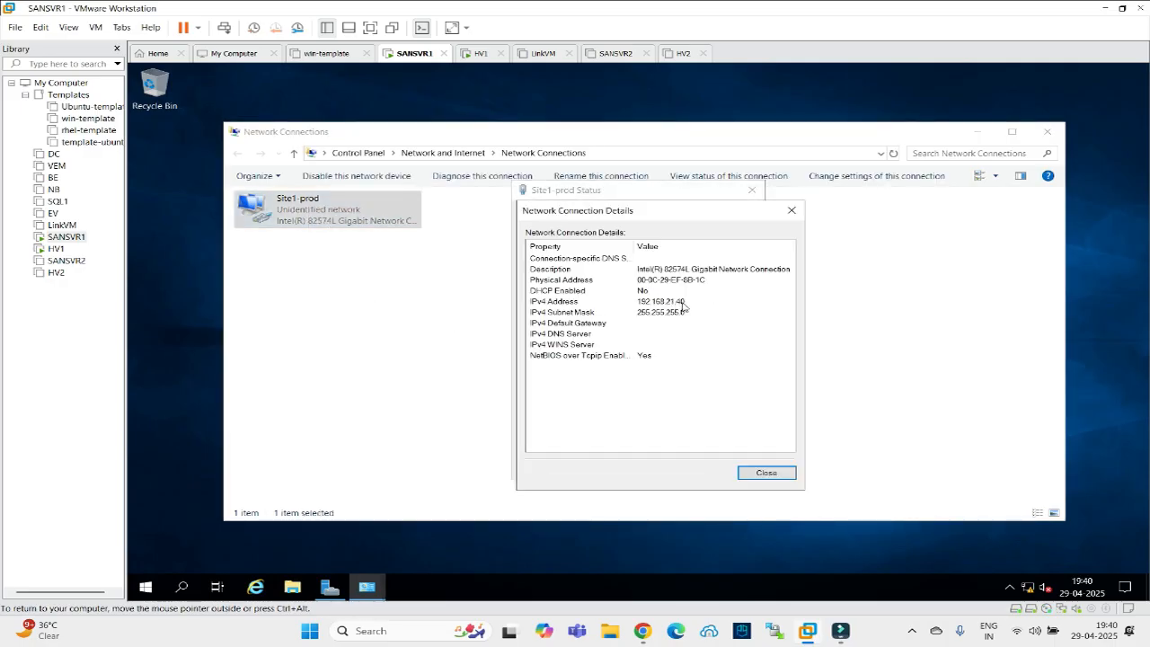
Match 192.168.21.40 against the diagram's SAN1 and close the network windows.
left_click(643, 631)
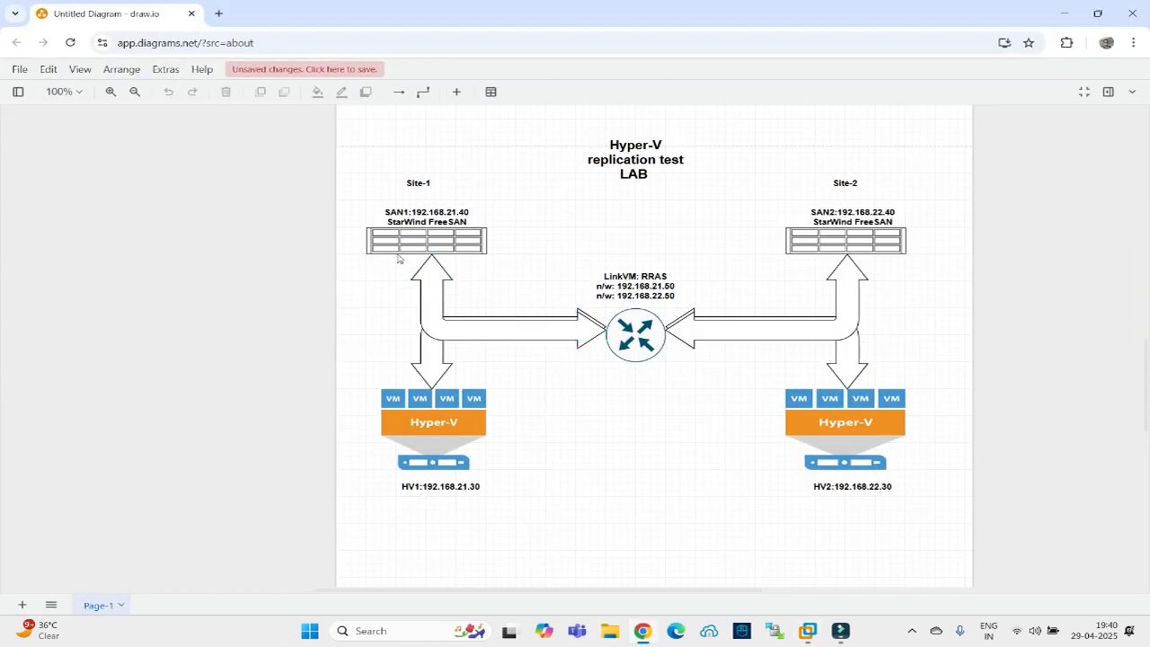
left_click(642, 631)
left_click(747, 476)
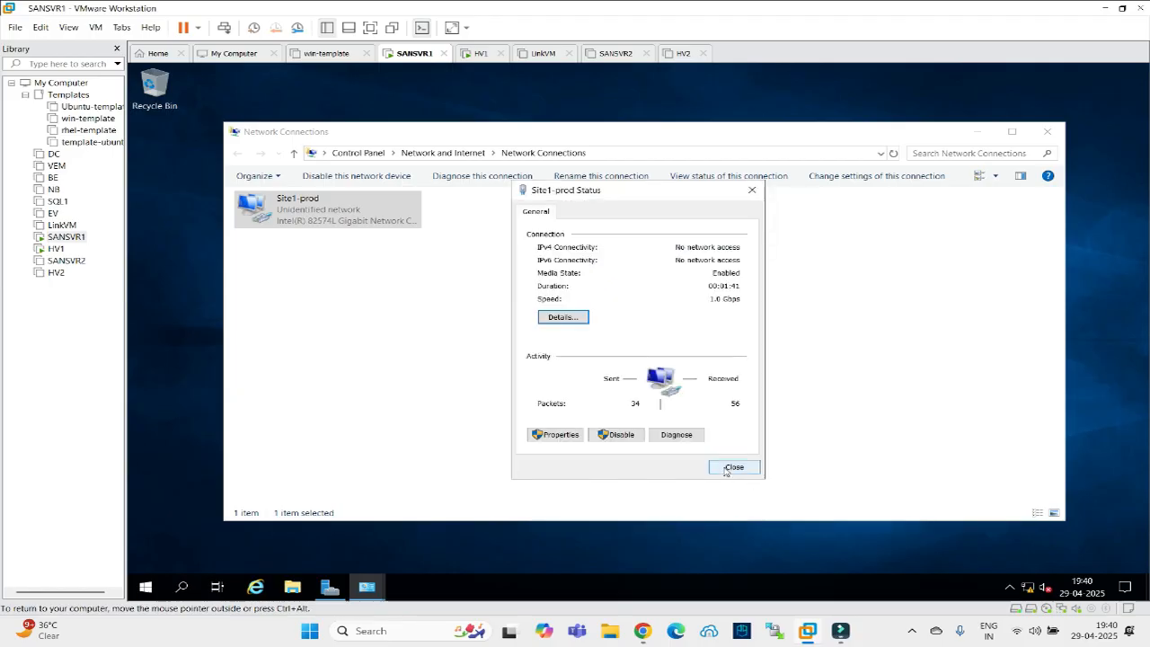
left_click(730, 469)
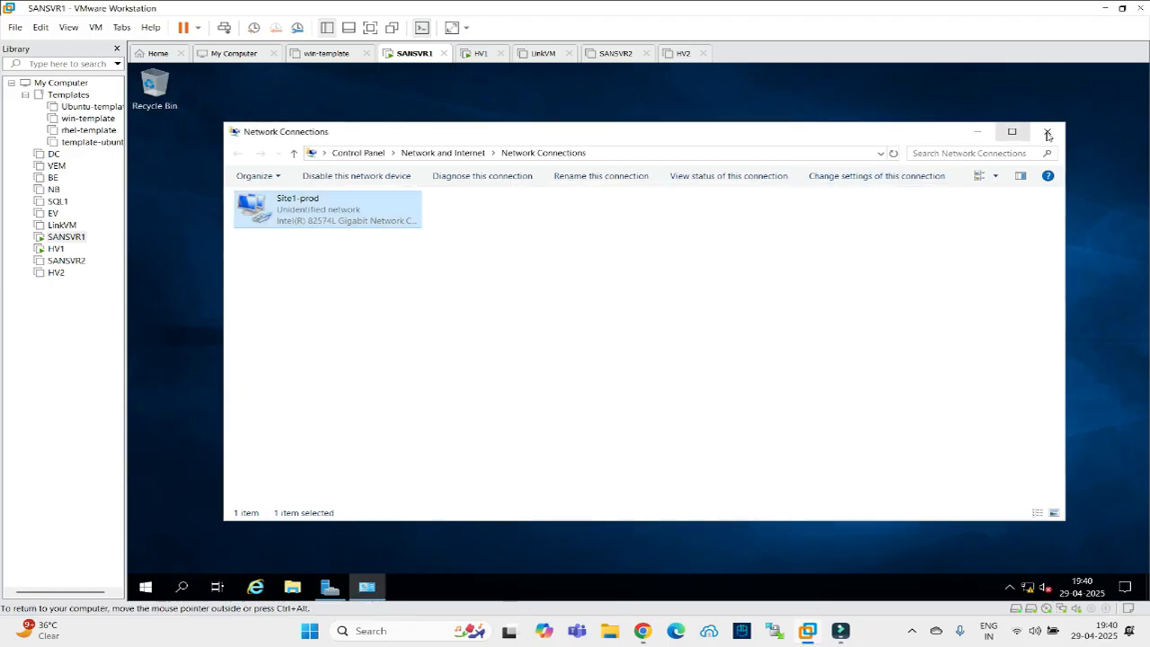
left_click(1048, 133)
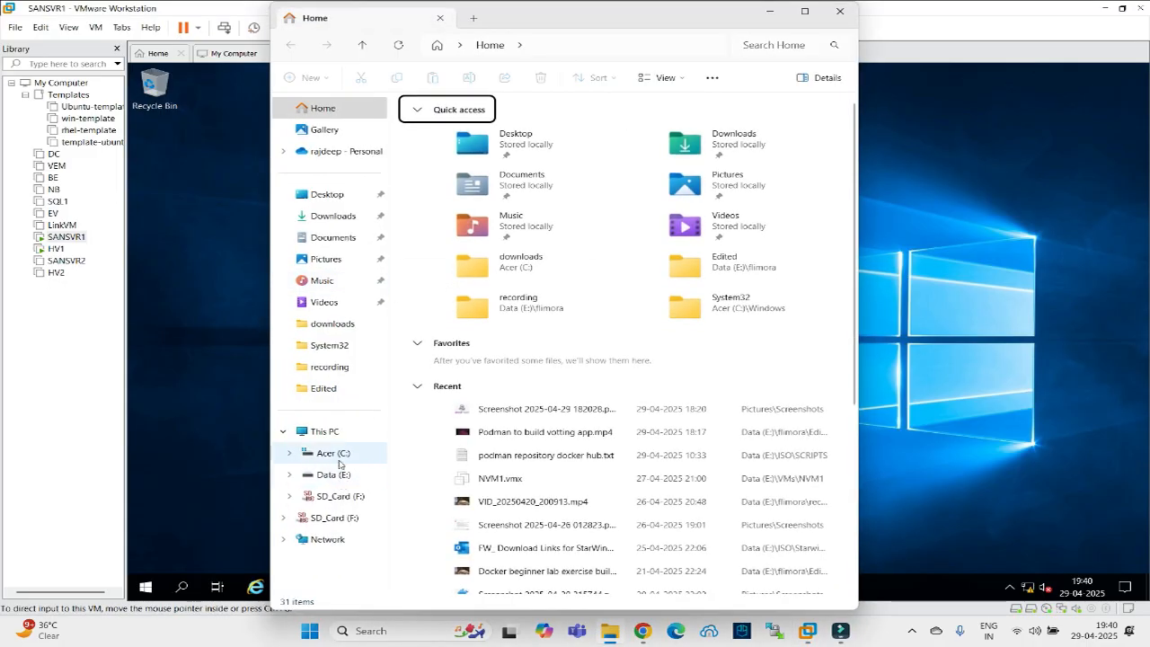
Copy starwind-v8.exe and the licence key zip from the host's E:\ISO\Starwind folder.
left_click(359, 472)
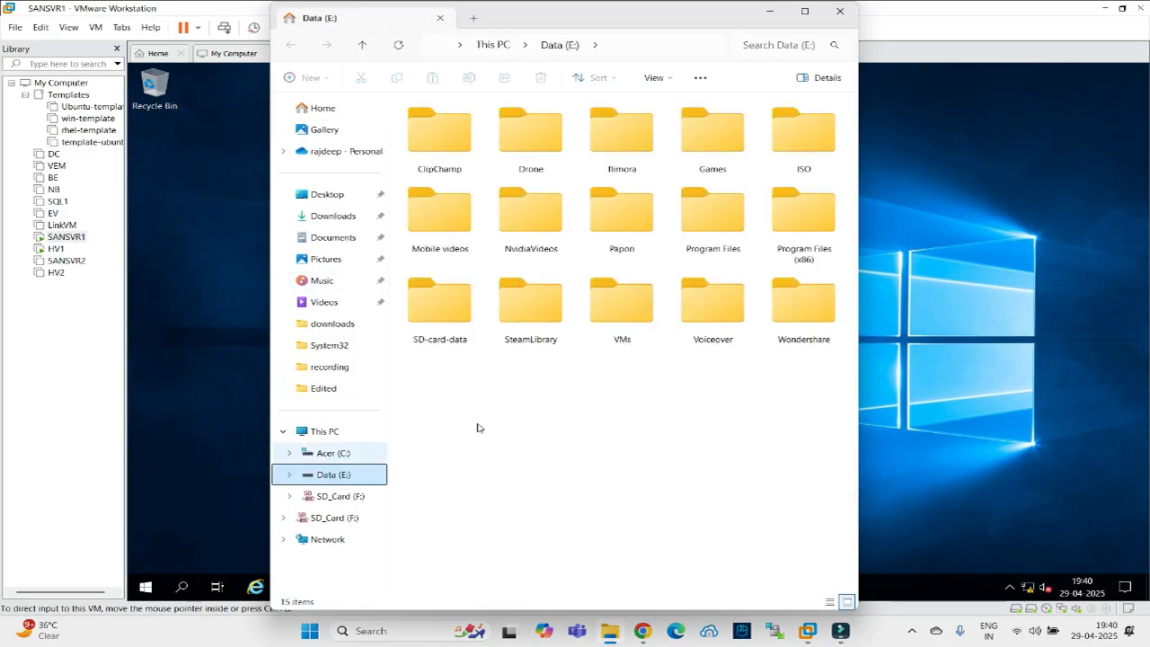
double_click(791, 149)
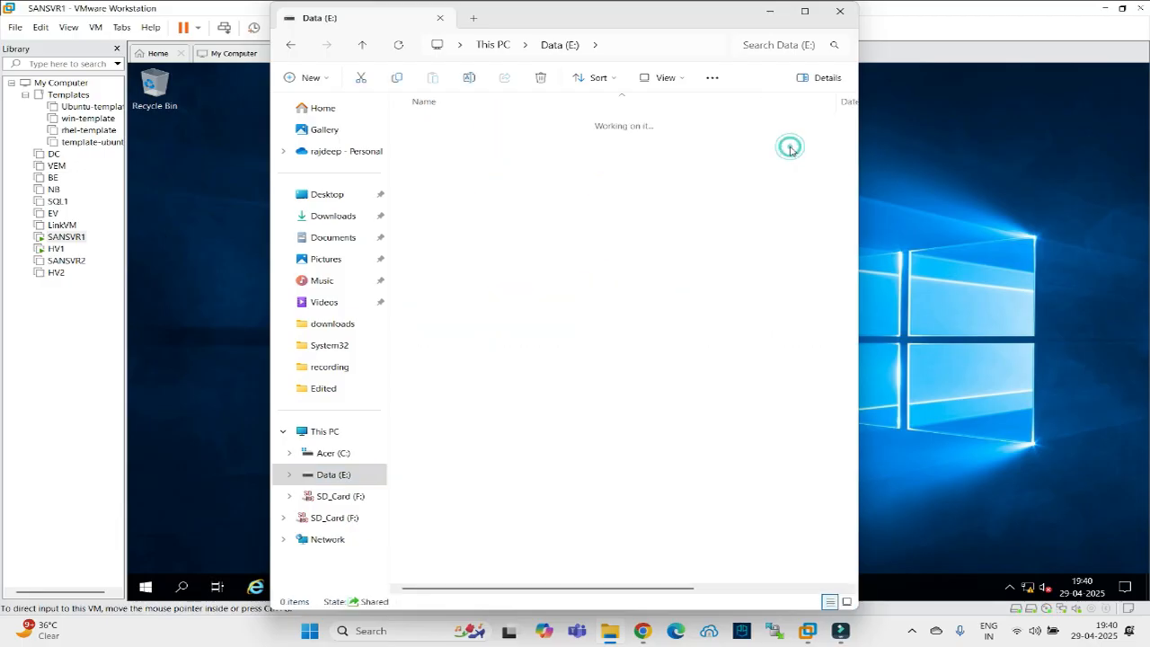
double_click(422, 181)
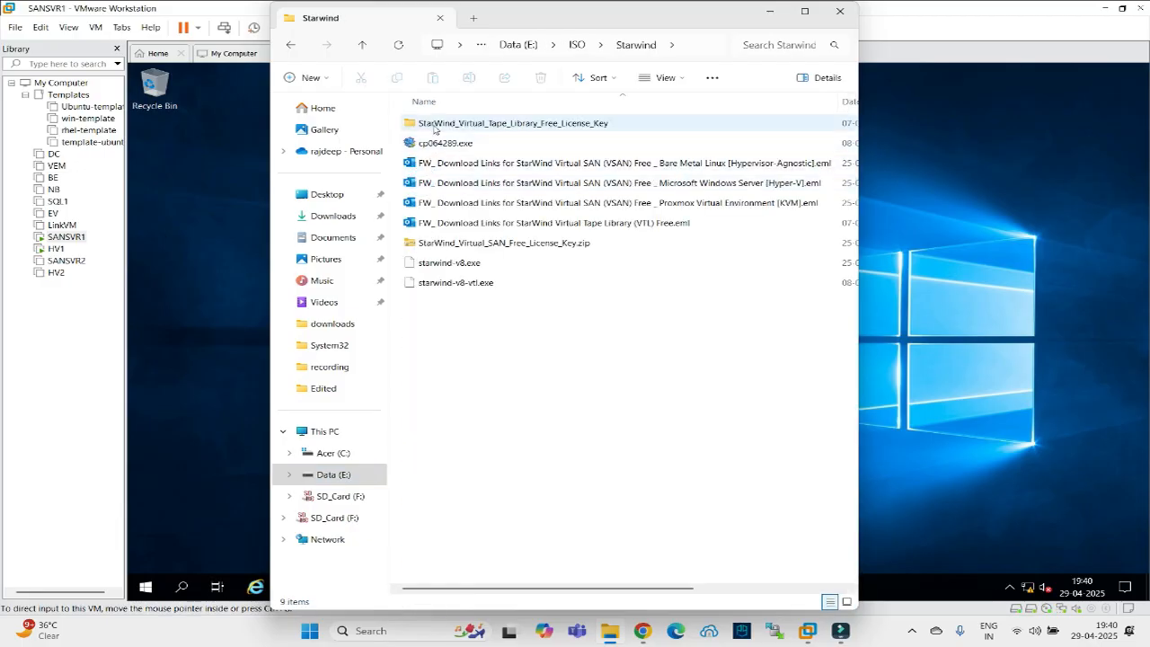
left_click(452, 263)
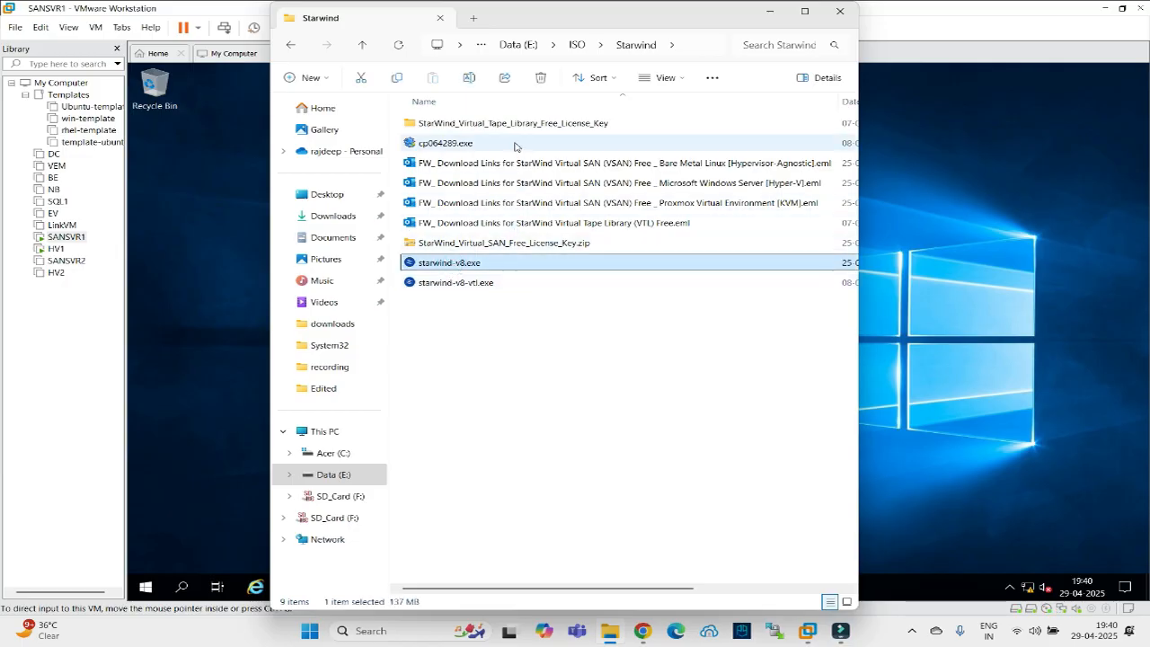
left_click(492, 245, "ctrl")
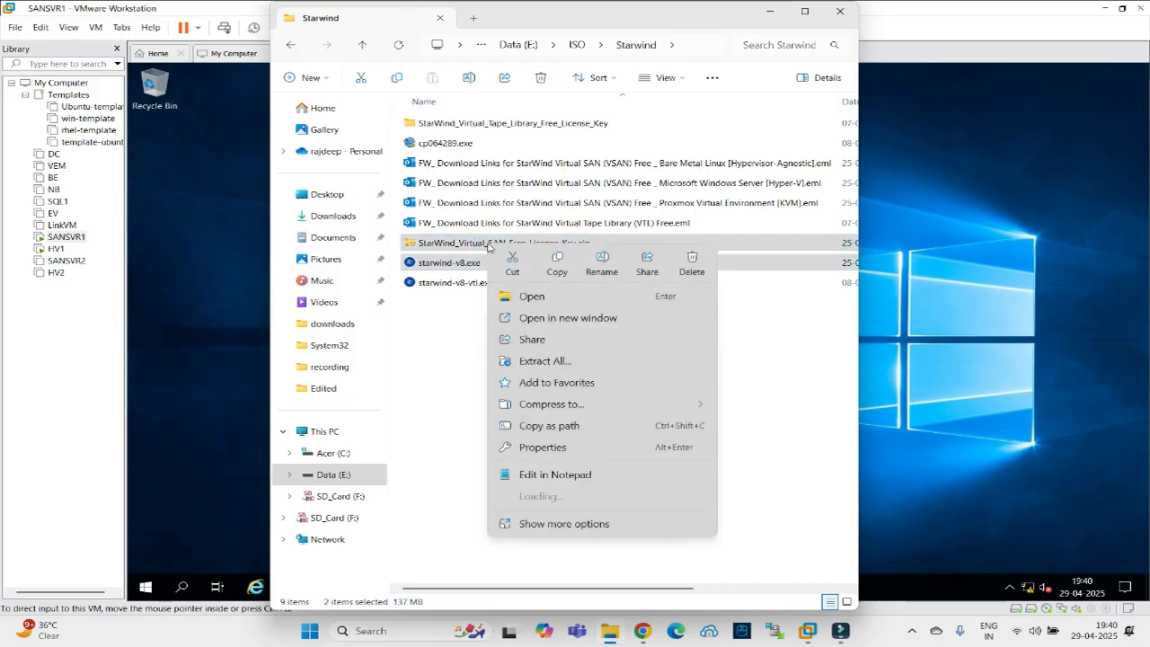
right_click(491, 246)
left_click(553, 263)
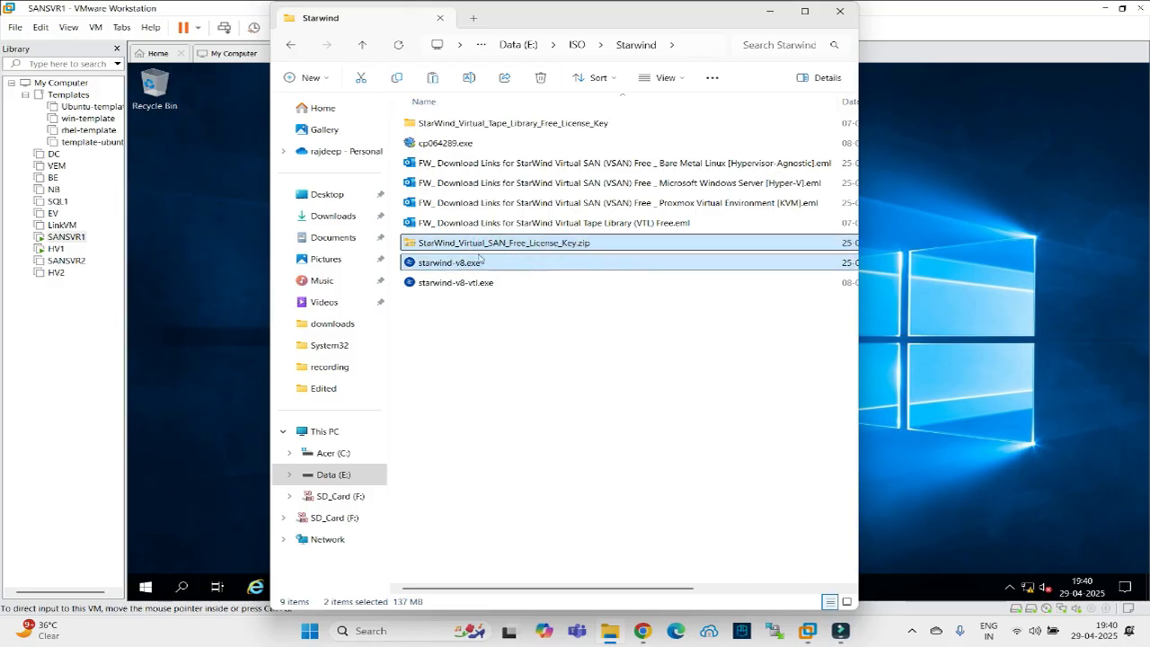
Paste the StarWind files onto SANSVR1's desktop.
left_click(235, 205)
right_click(234, 205)
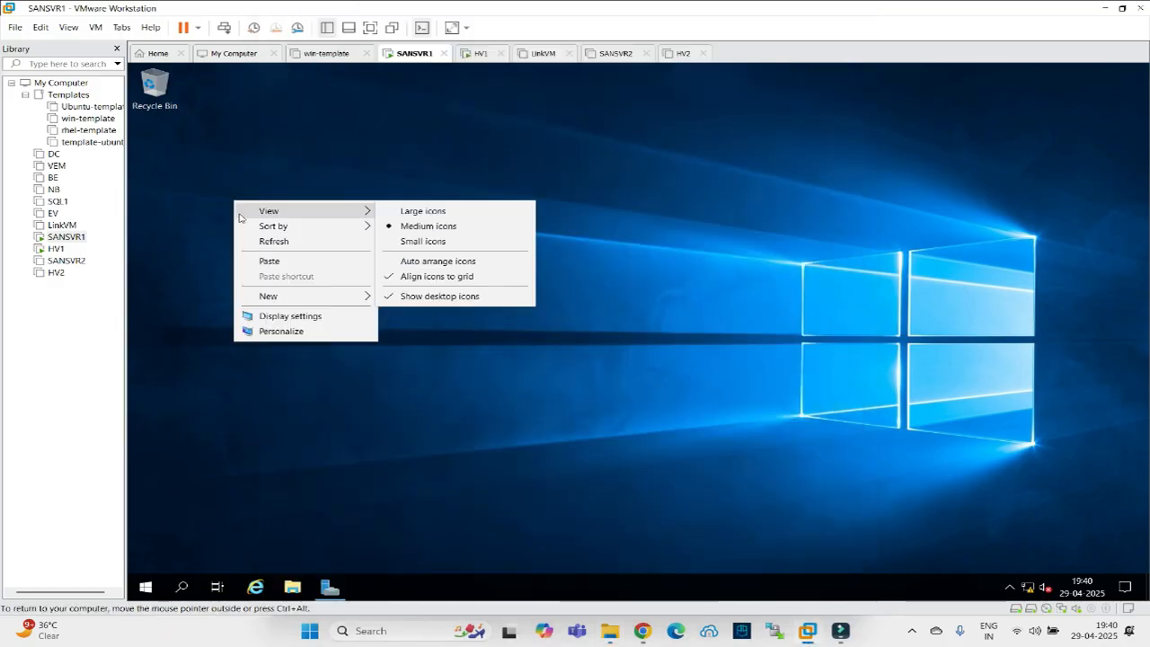
left_click(264, 262)
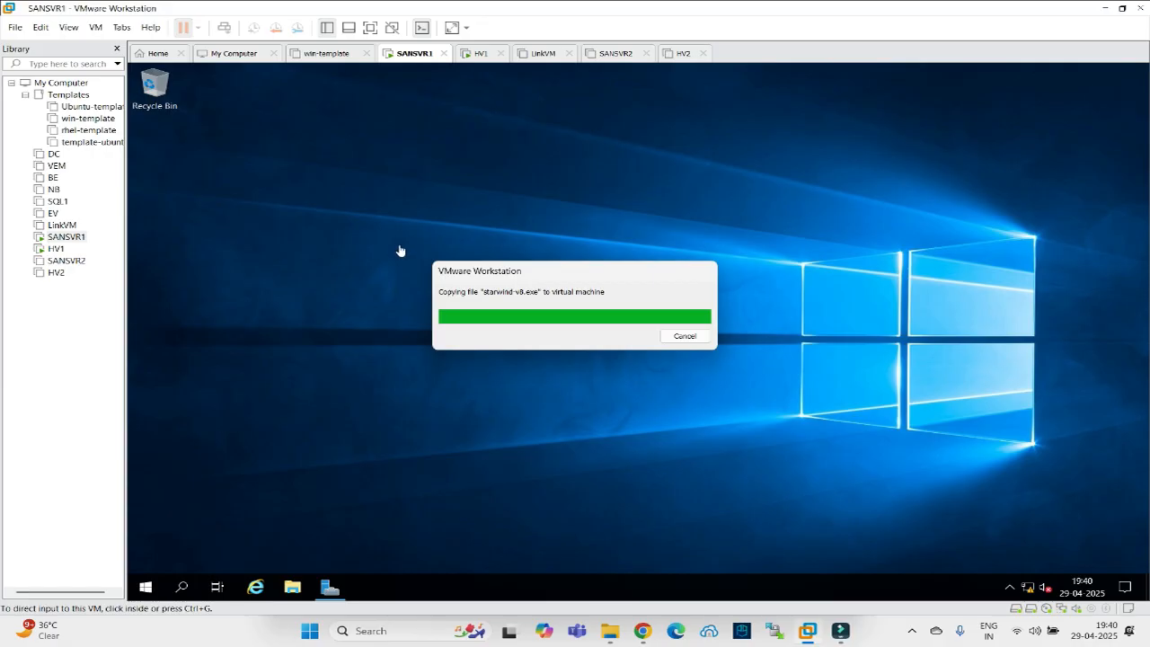
On HV1, select the Hyper-V role with its management tools in Add Roles and Features.
left_click(481, 56)
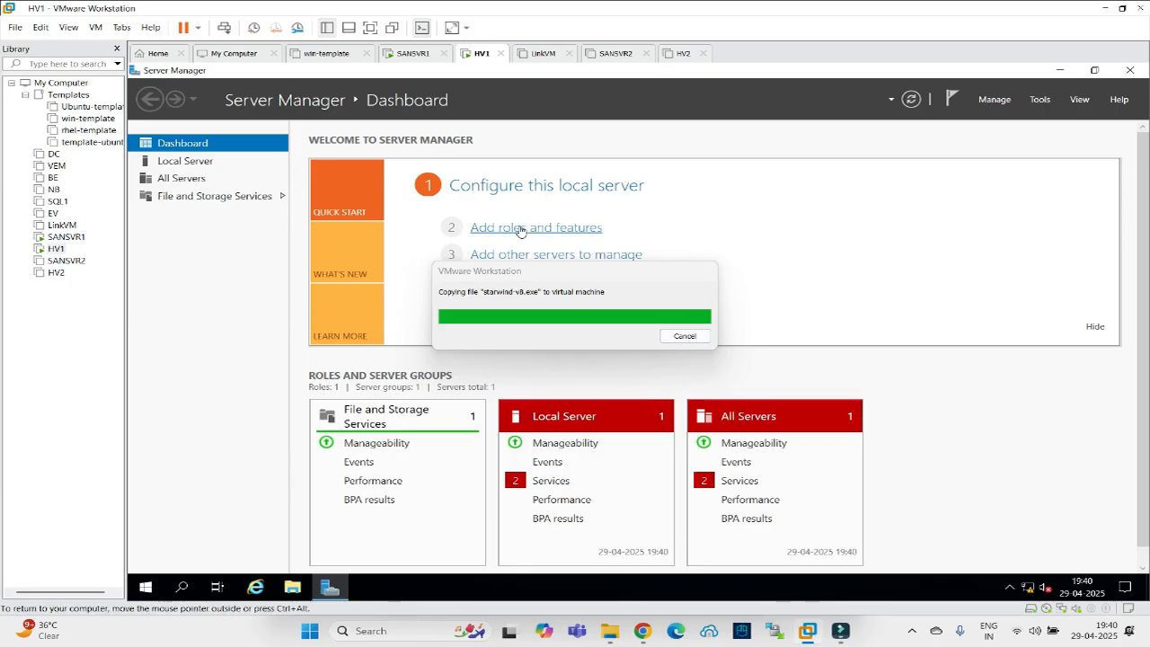
left_click(521, 232)
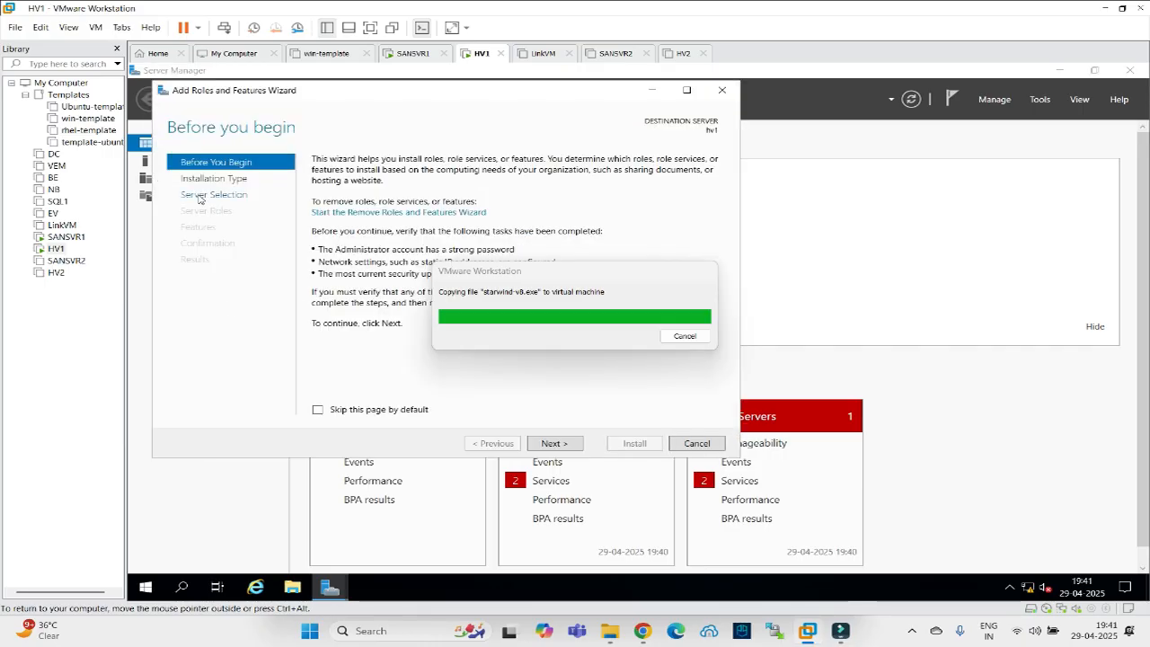
left_click(200, 195)
left_click(205, 210)
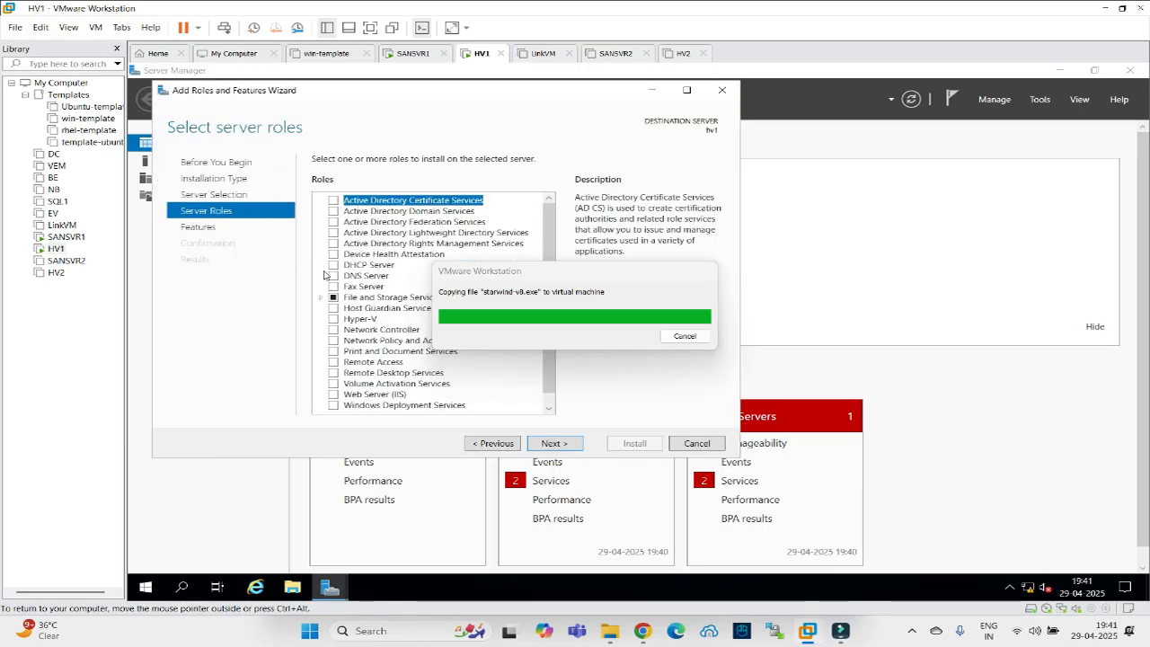
left_click(333, 320)
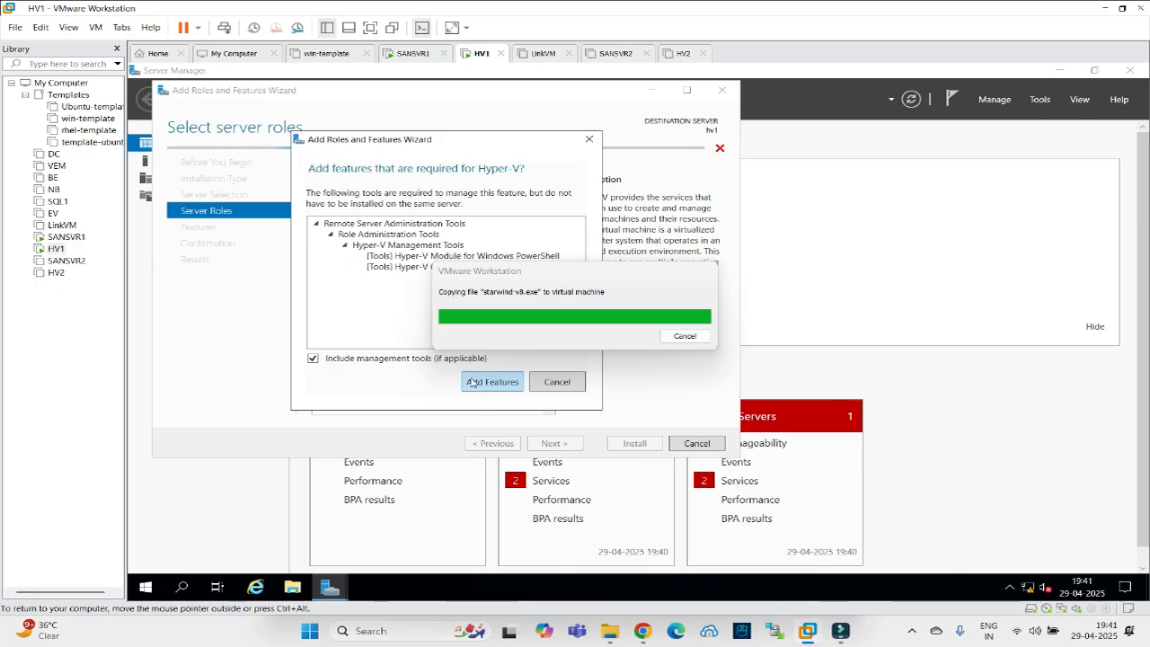
left_click(473, 382)
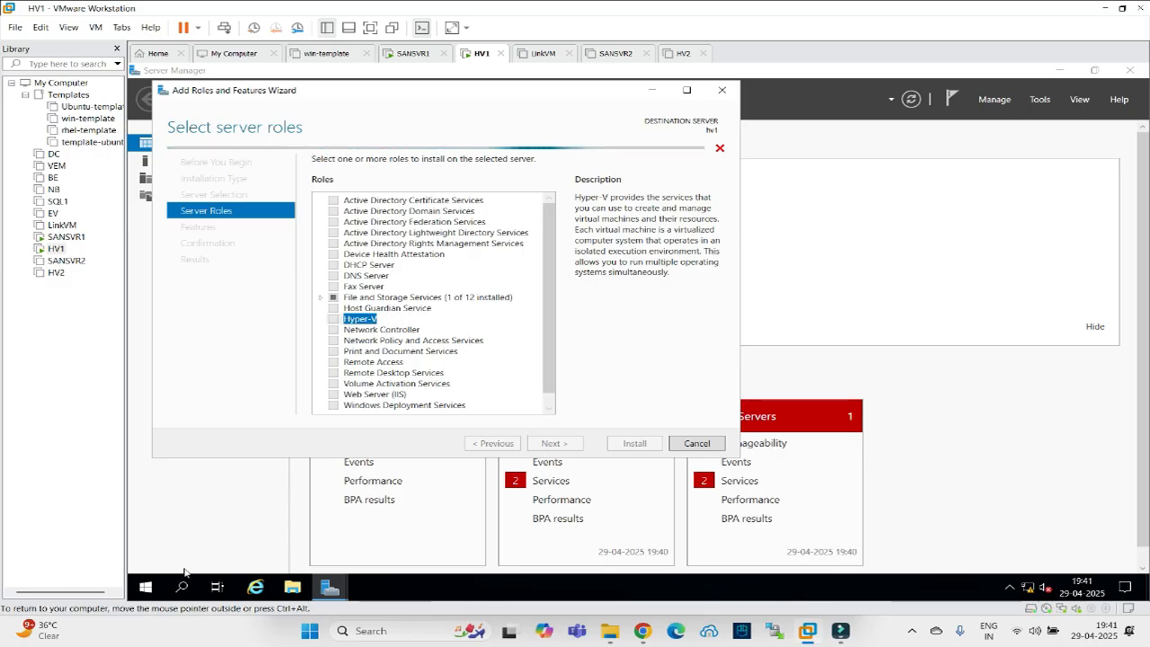
Open Network Connections on HV1 with ncpa.cpl.
right_click(148, 592)
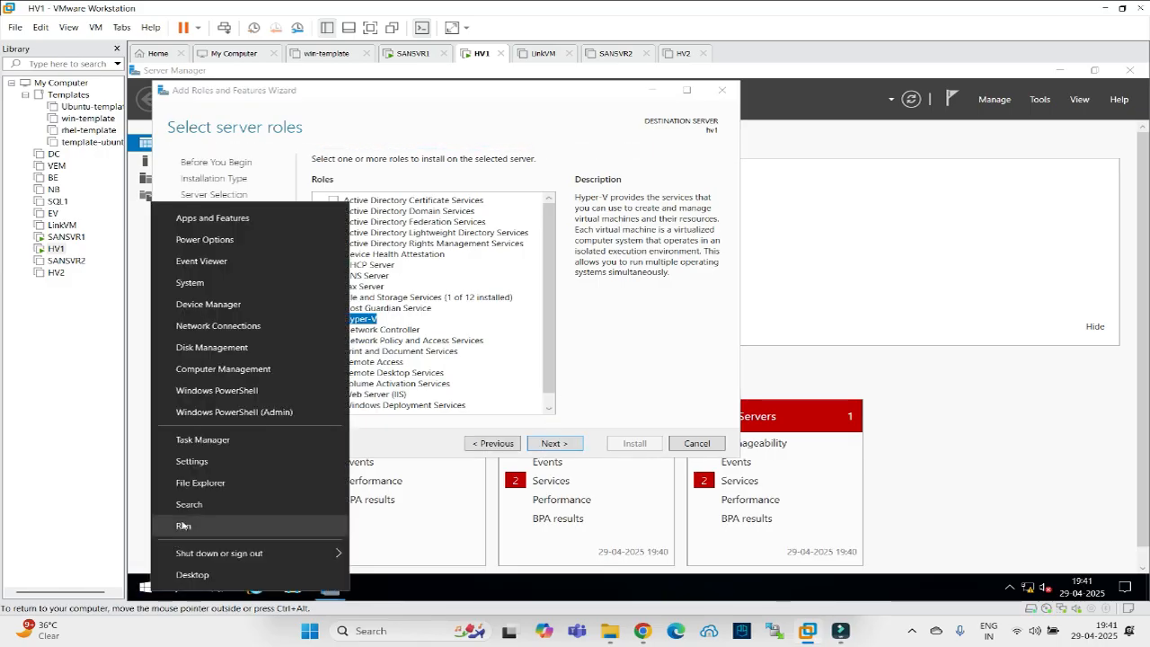
left_click(181, 522)
type("nc")
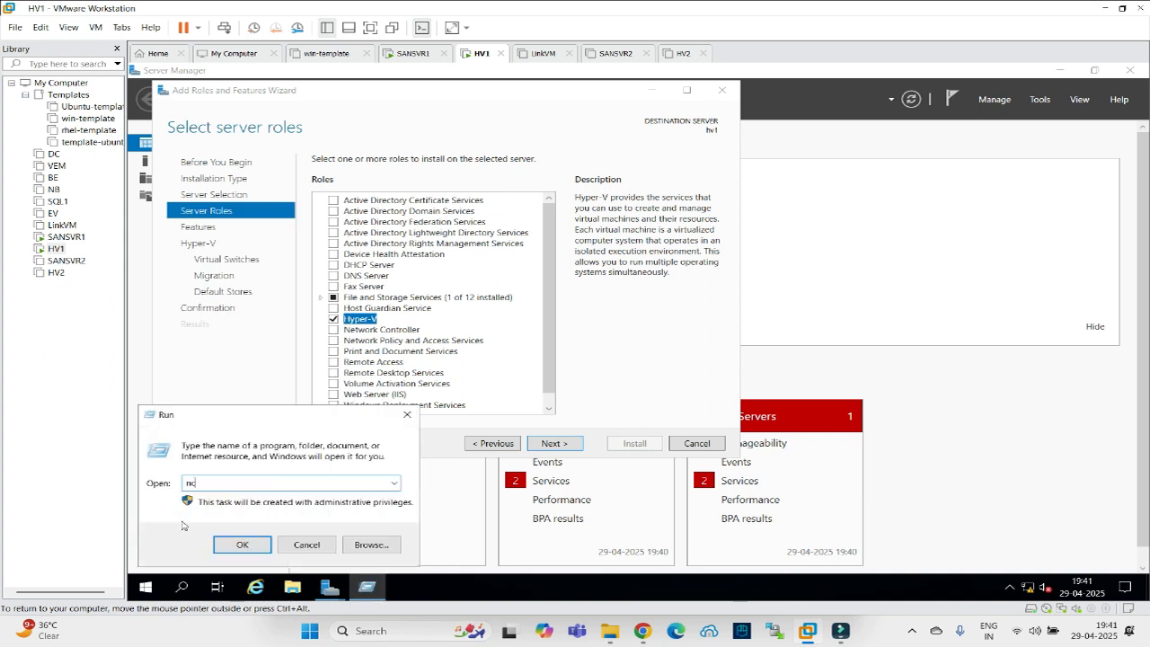
type("pa.cpl")
key("Return")
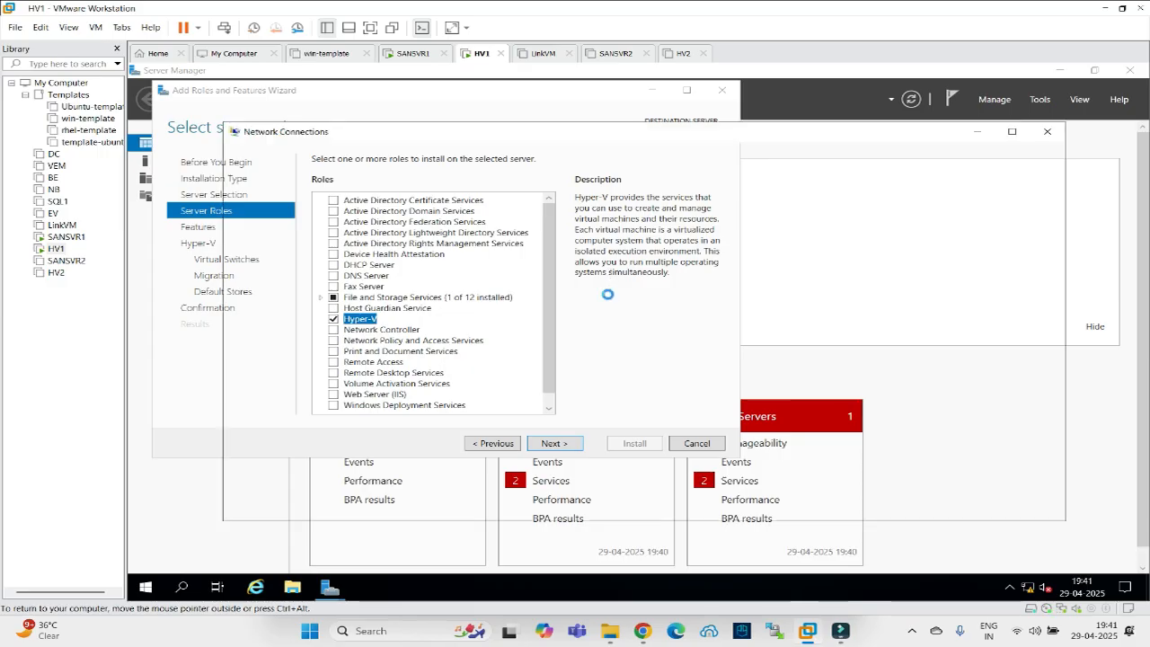
left_click(256, 214)
right_click(256, 214)
left_click(278, 248)
left_click(570, 312)
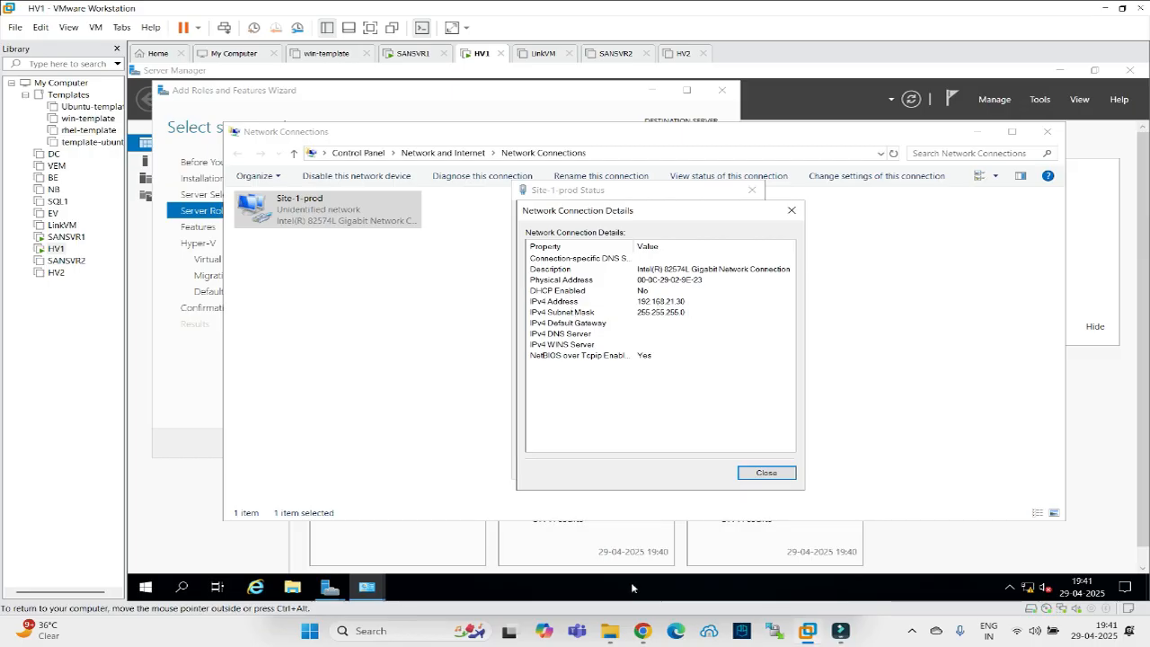
left_click(642, 633)
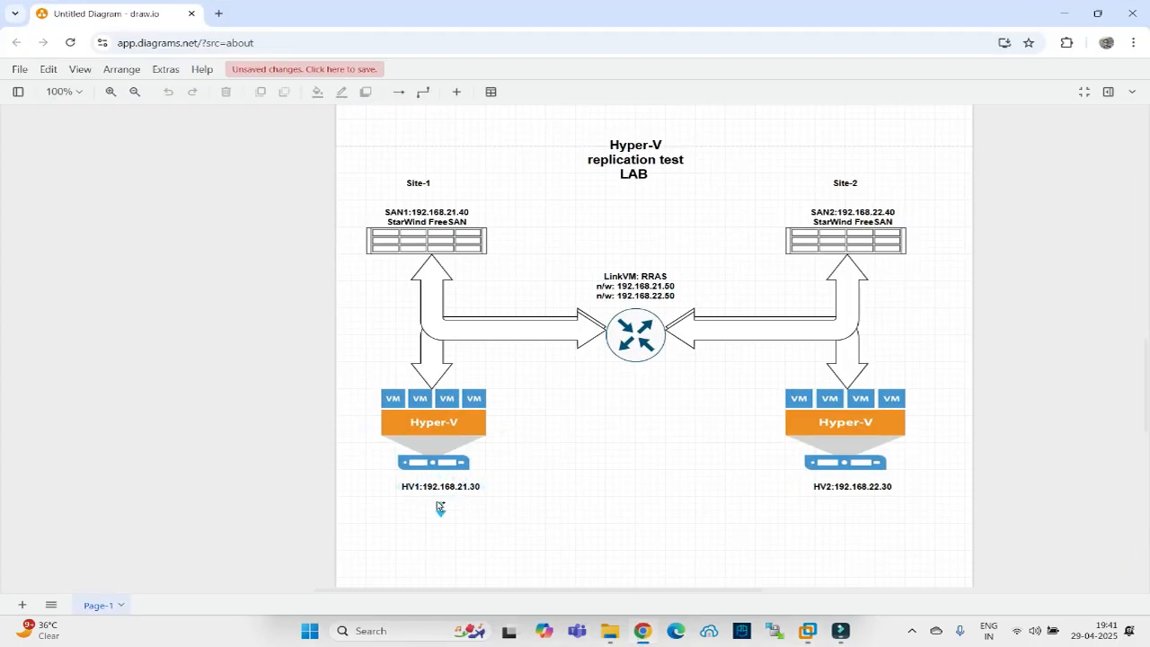
left_click(1065, 13)
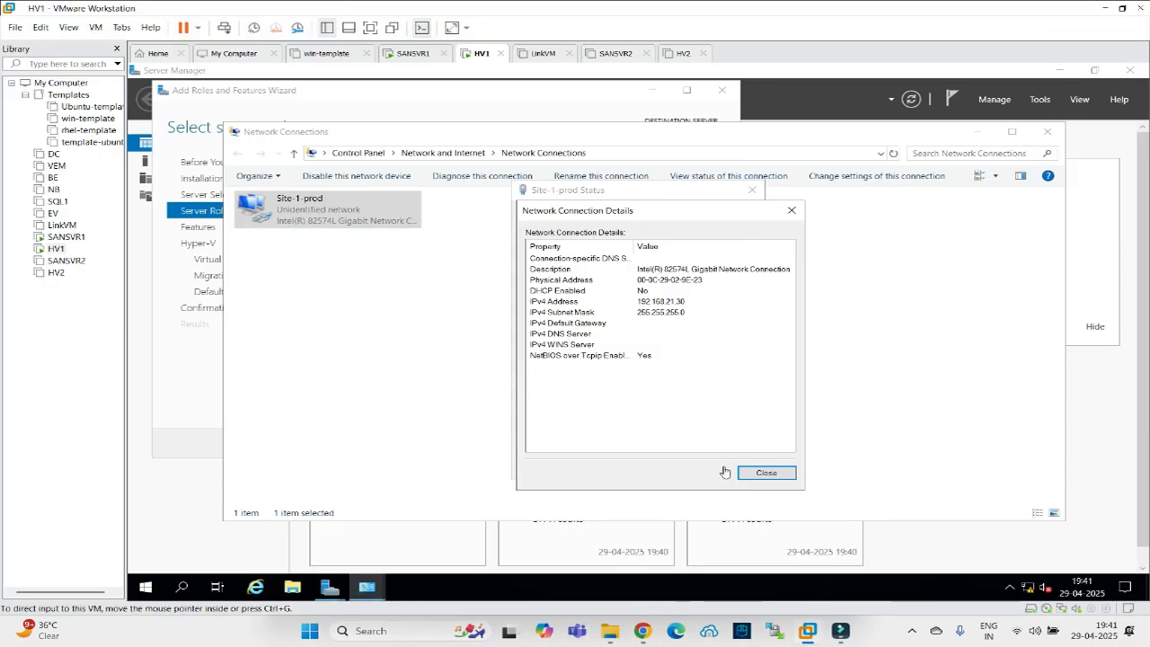
left_click(766, 474)
left_click(733, 467)
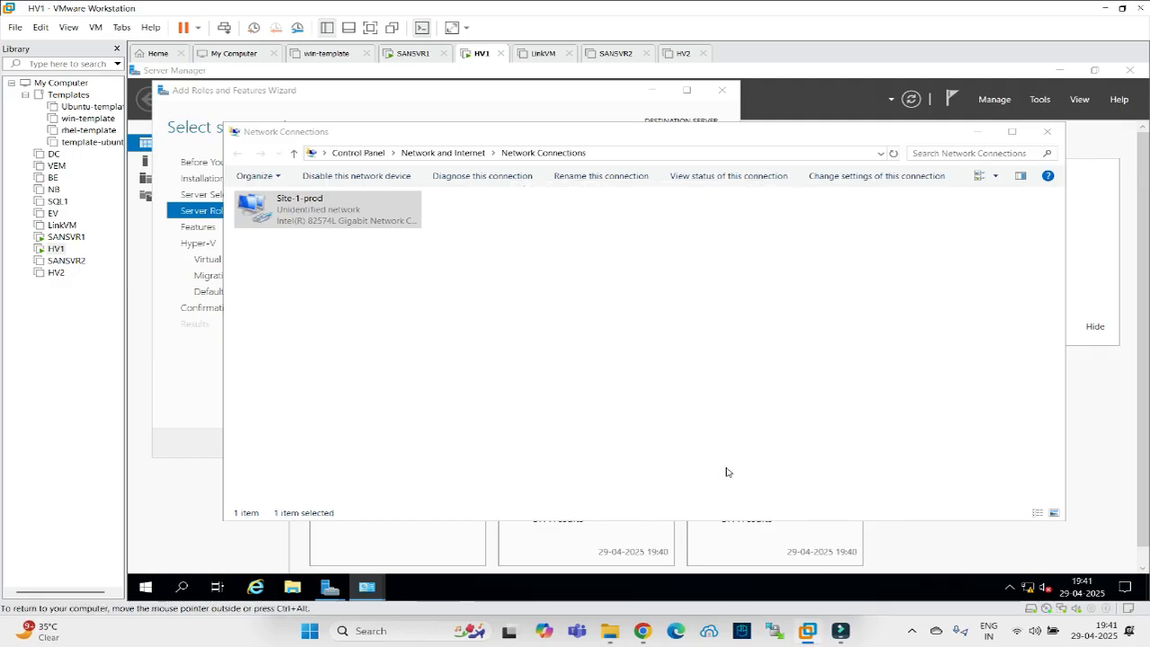
left_click(1047, 133)
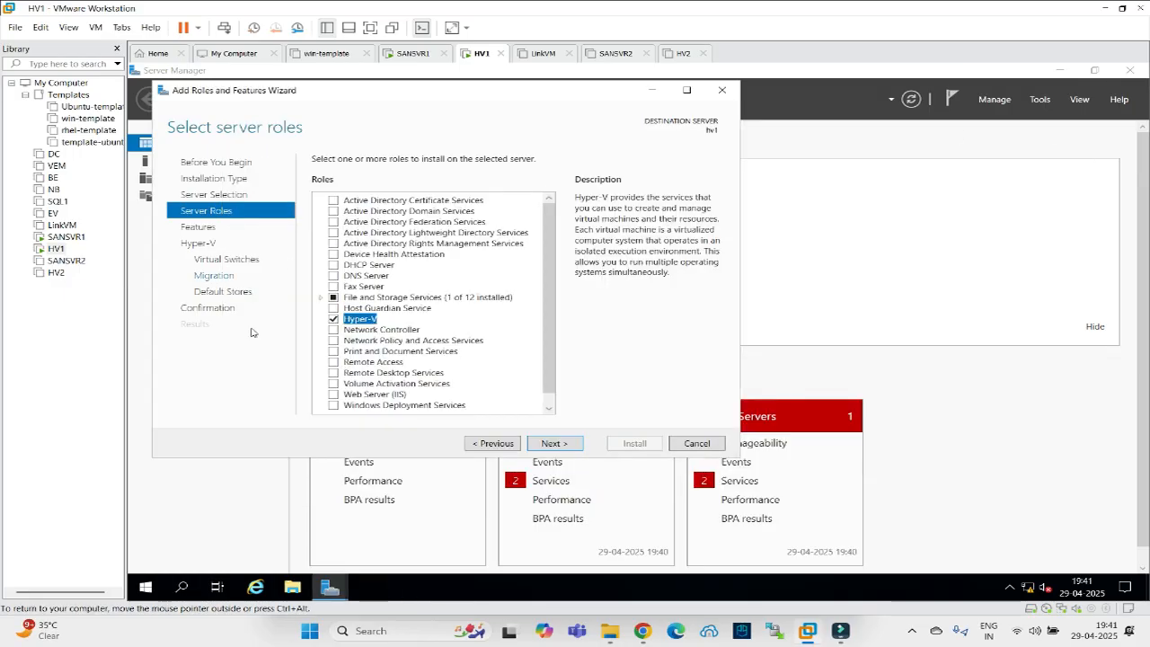
Accept defaults for features, no virtual switch, migration off and default storage locations.
left_click(544, 444)
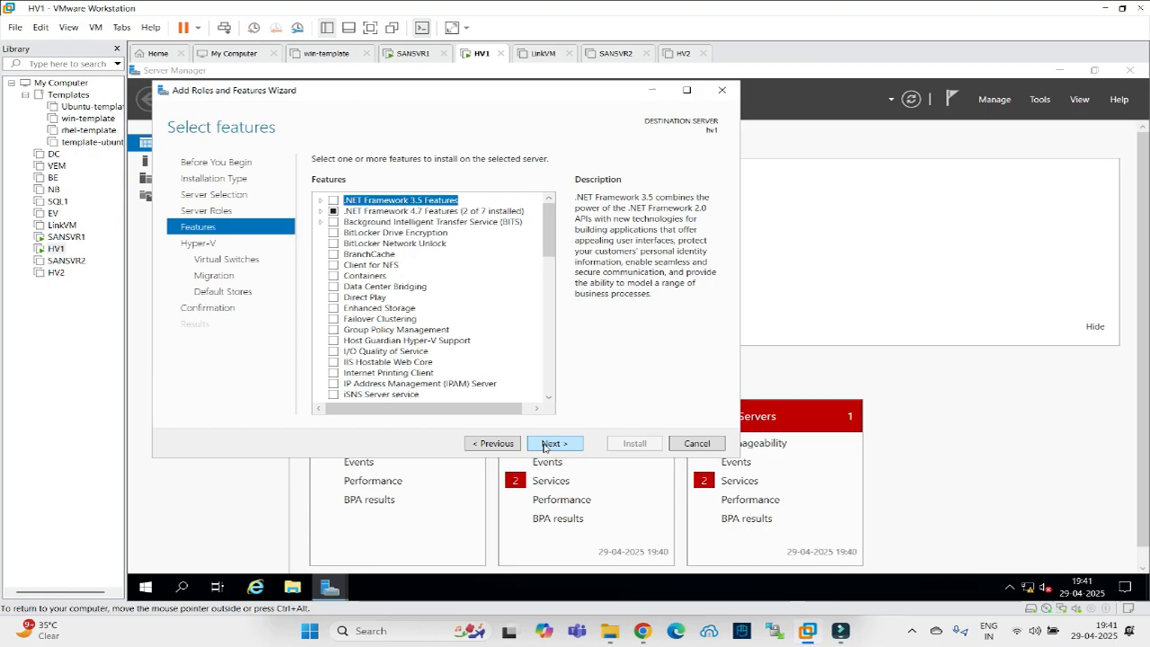
left_click(545, 444)
left_click(545, 444)
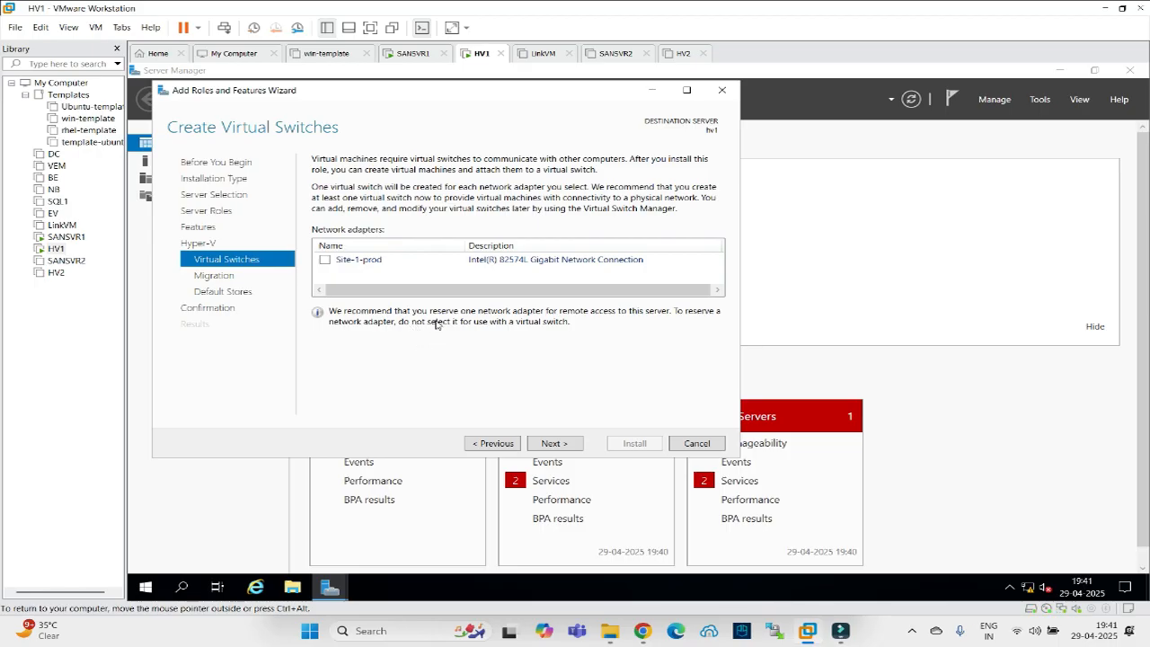
left_click(552, 446)
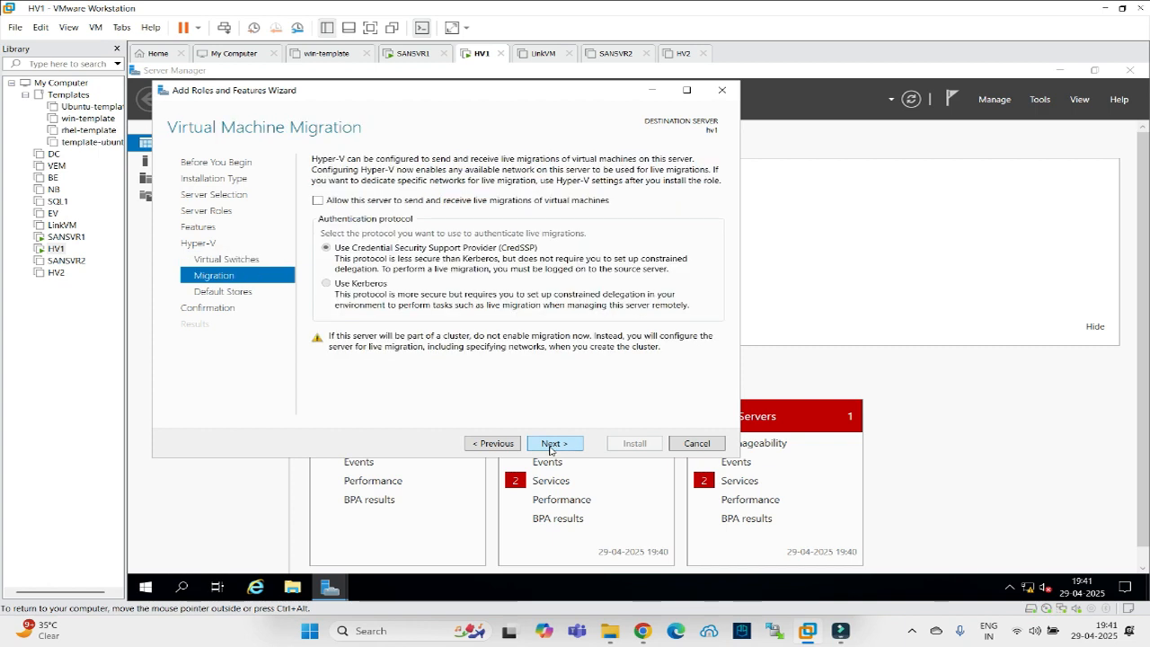
left_click(551, 446)
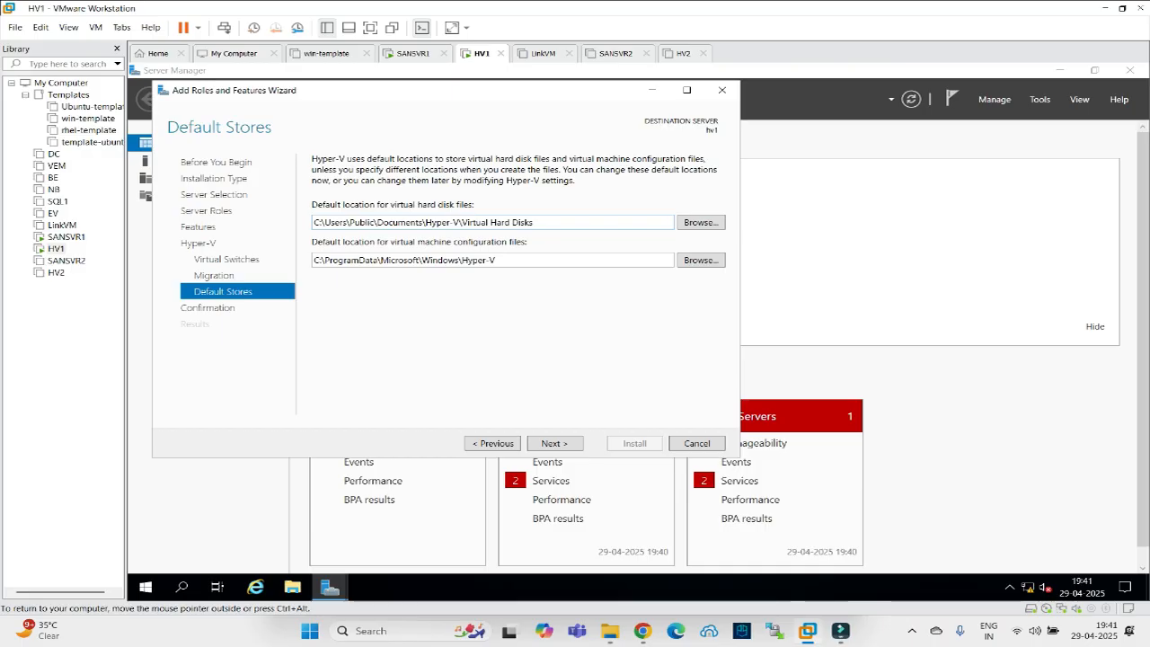
triple_click(308, 223)
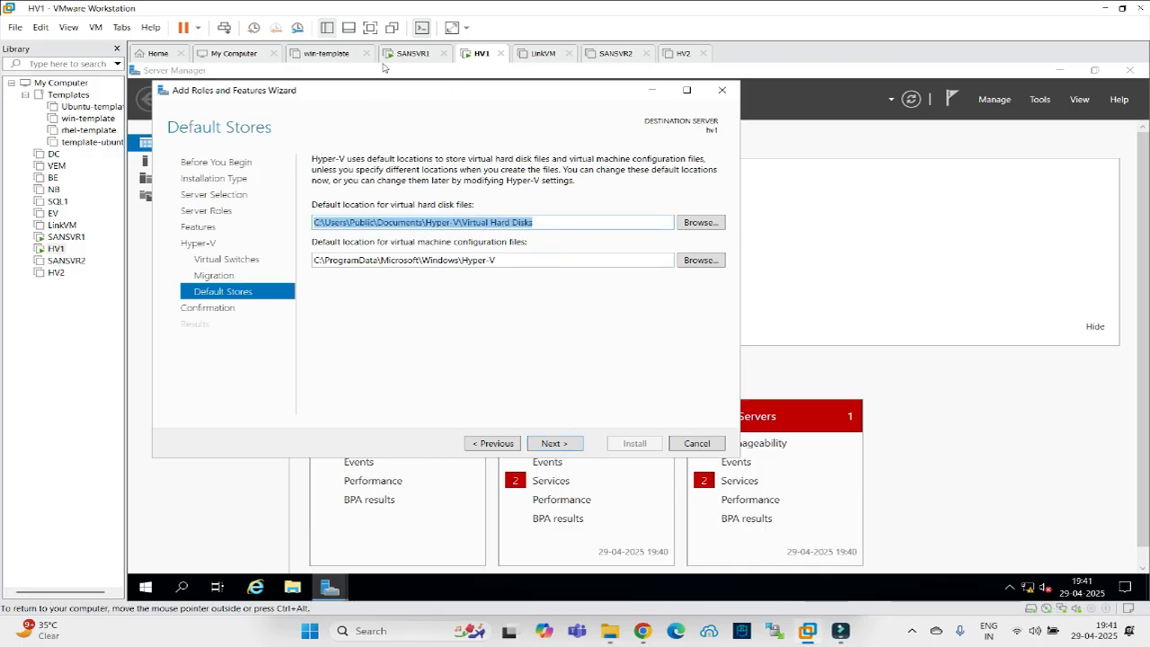
left_click(542, 444)
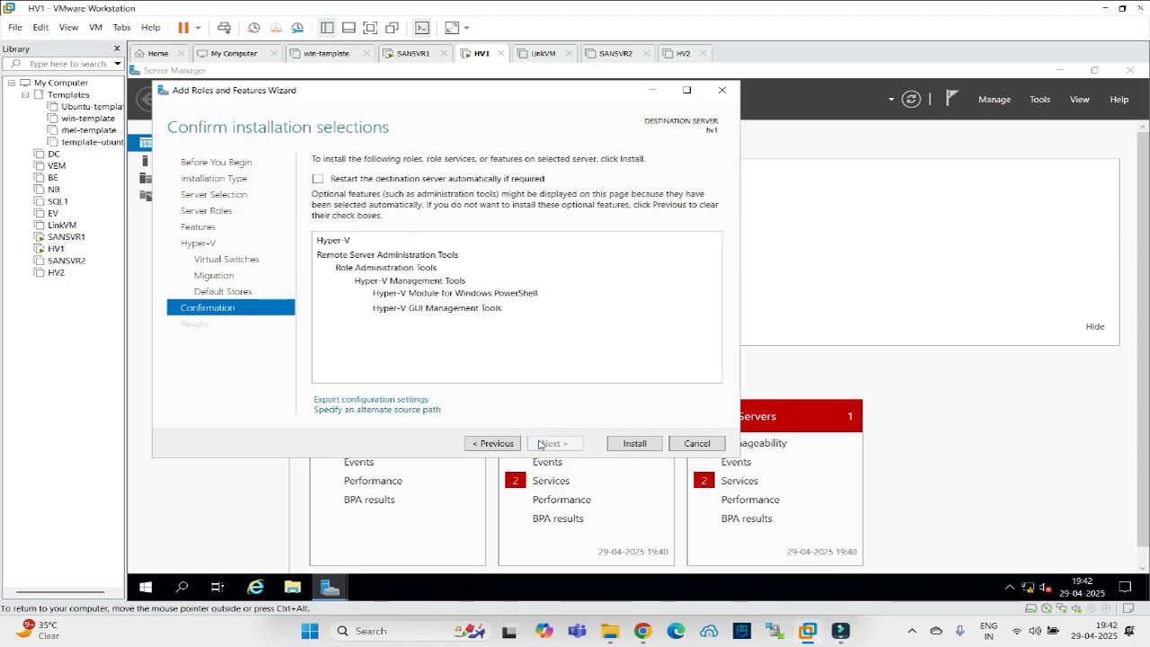
Allow automatic restart and start the Hyper-V installation.
left_click(318, 179)
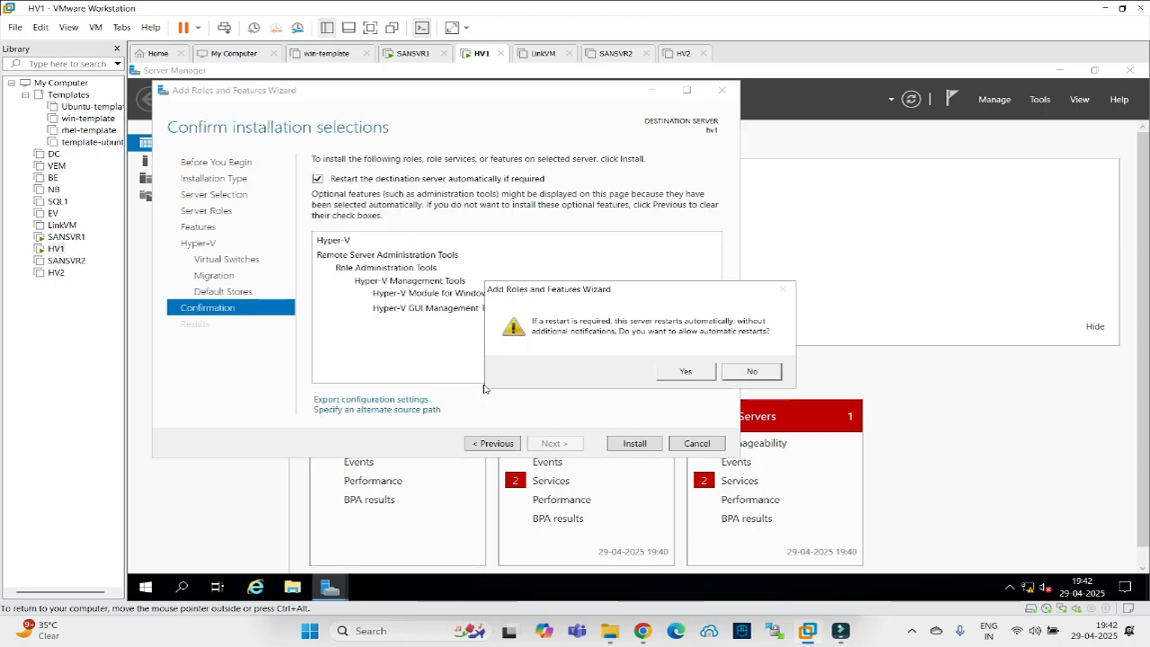
left_click(690, 374)
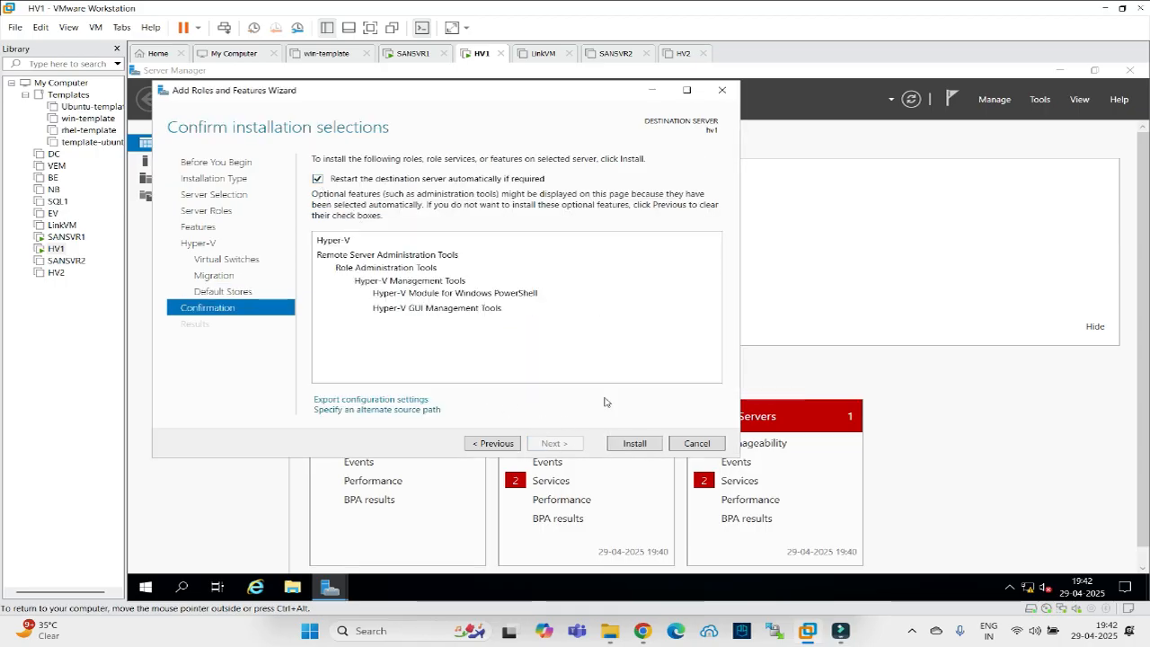
left_click(634, 444)
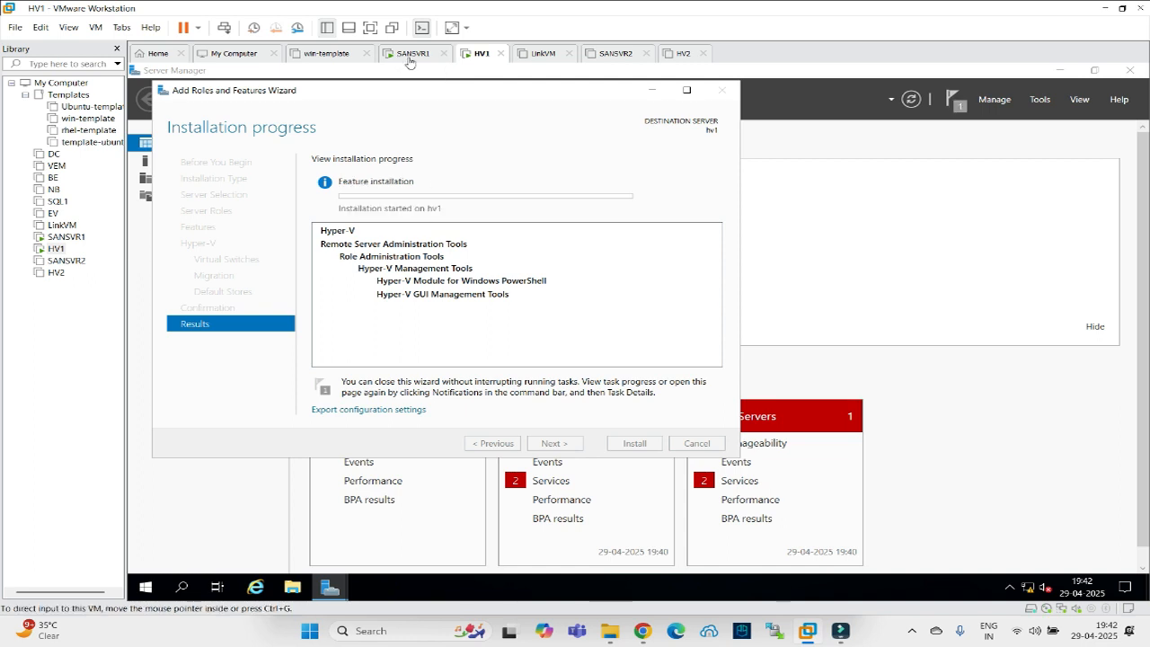
Extract the licence-key zip on SANSVR1's desktop and launch the starwind-v8 installer.
left_click(409, 56)
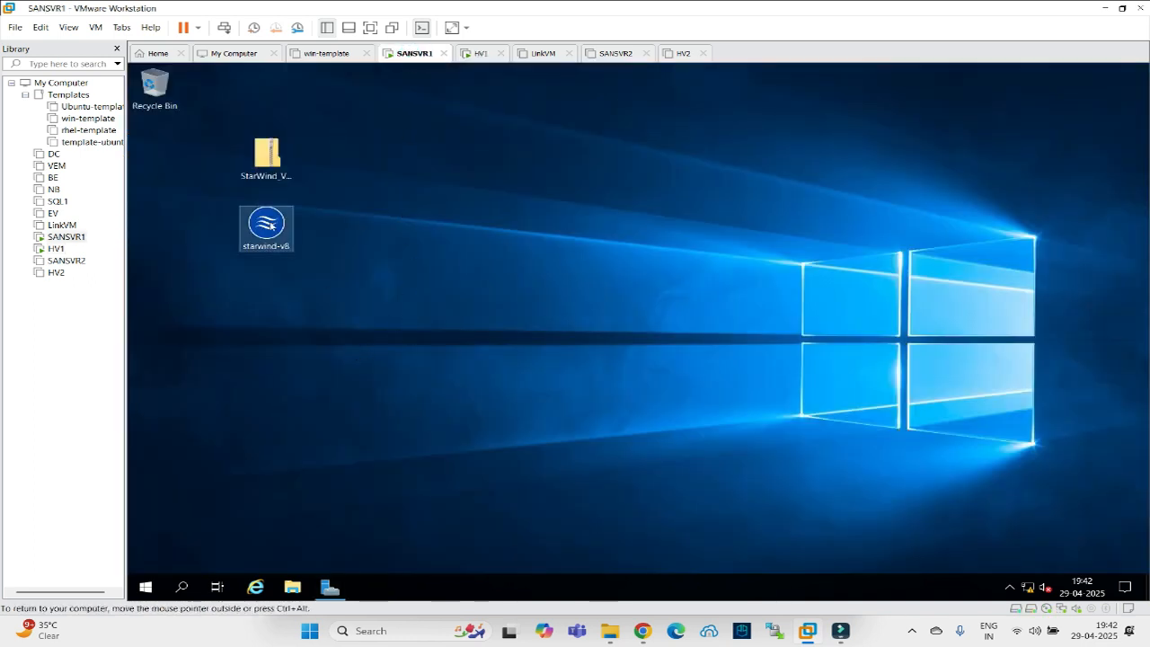
left_click(269, 157)
right_click(268, 157)
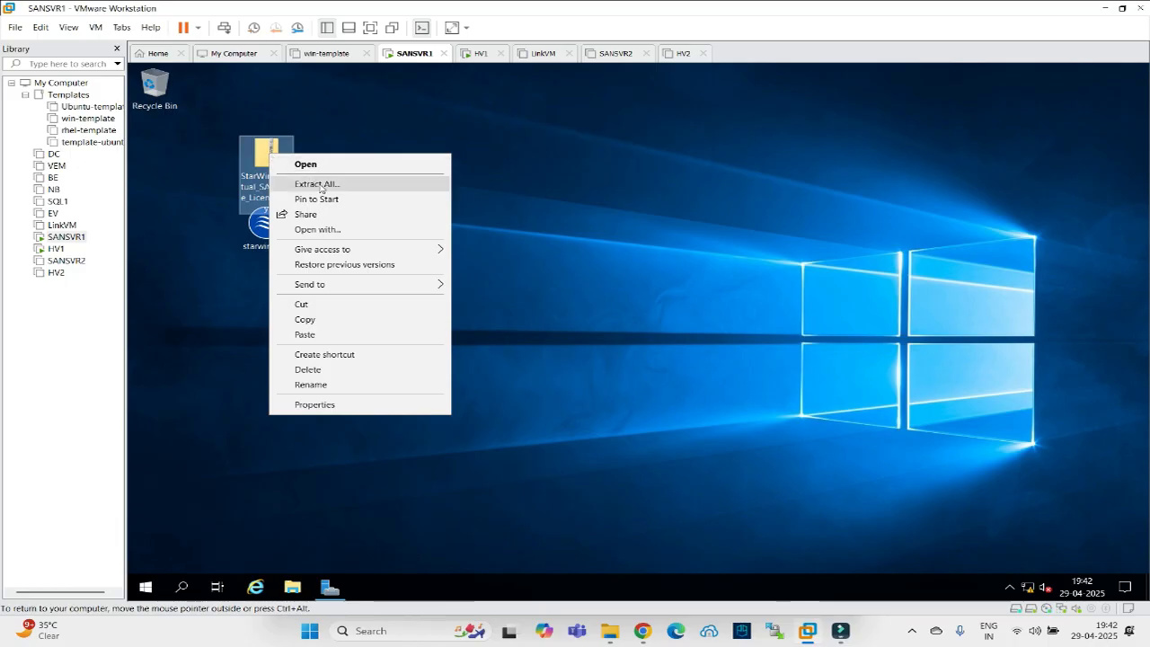
left_click(306, 182)
left_click(527, 303)
left_click(757, 461)
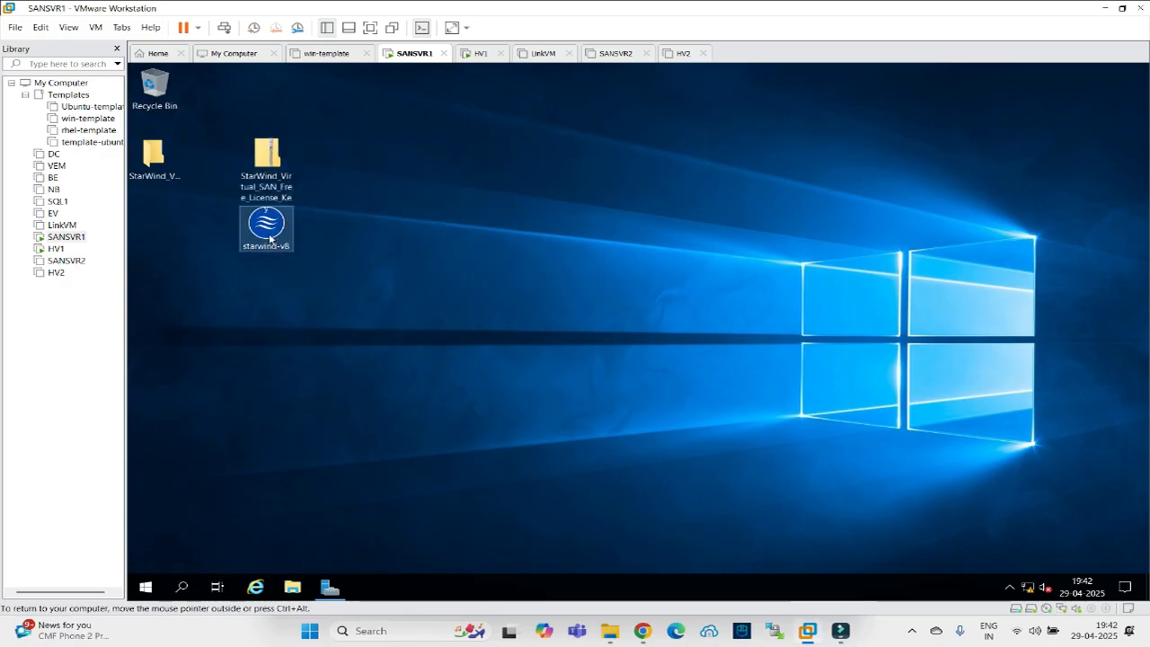
double_click(270, 236)
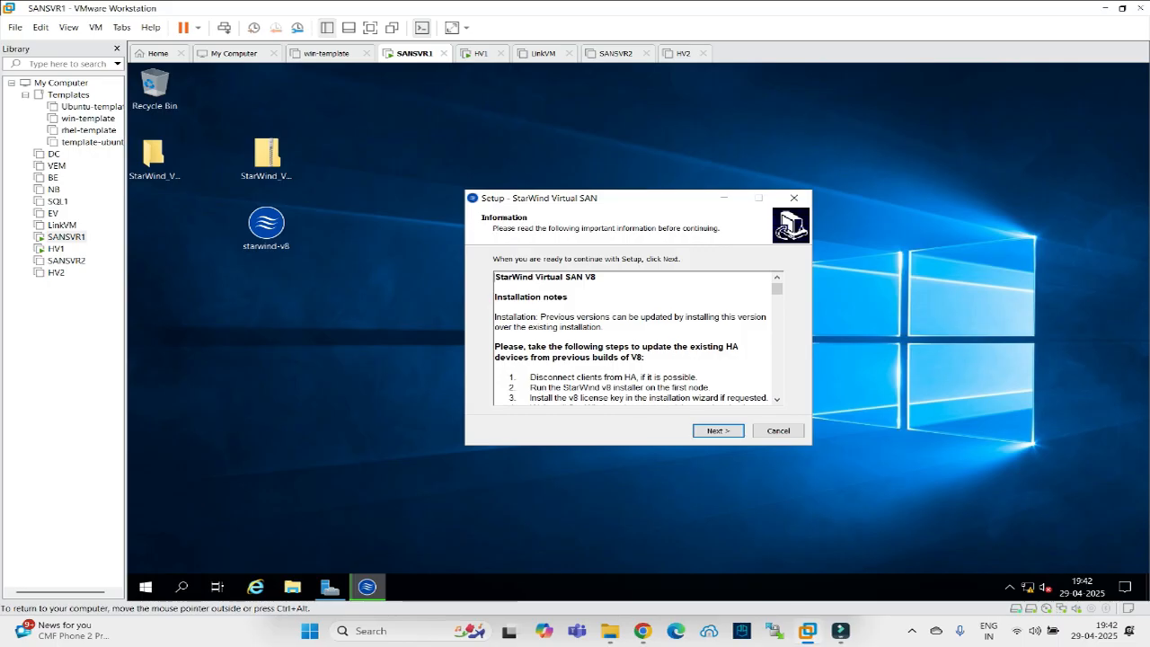
Accept default location, components and shortcuts, and choose 'I do have a key'.
left_click(728, 435)
left_click(724, 431)
left_click(724, 431)
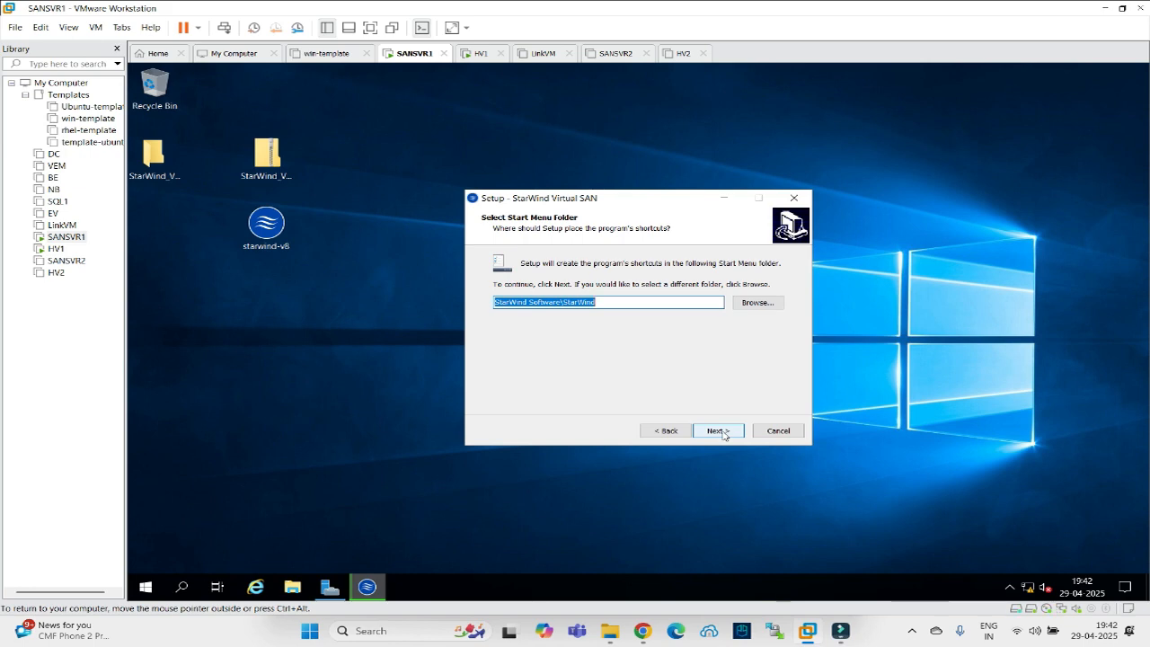
left_click(723, 432)
left_click(724, 432)
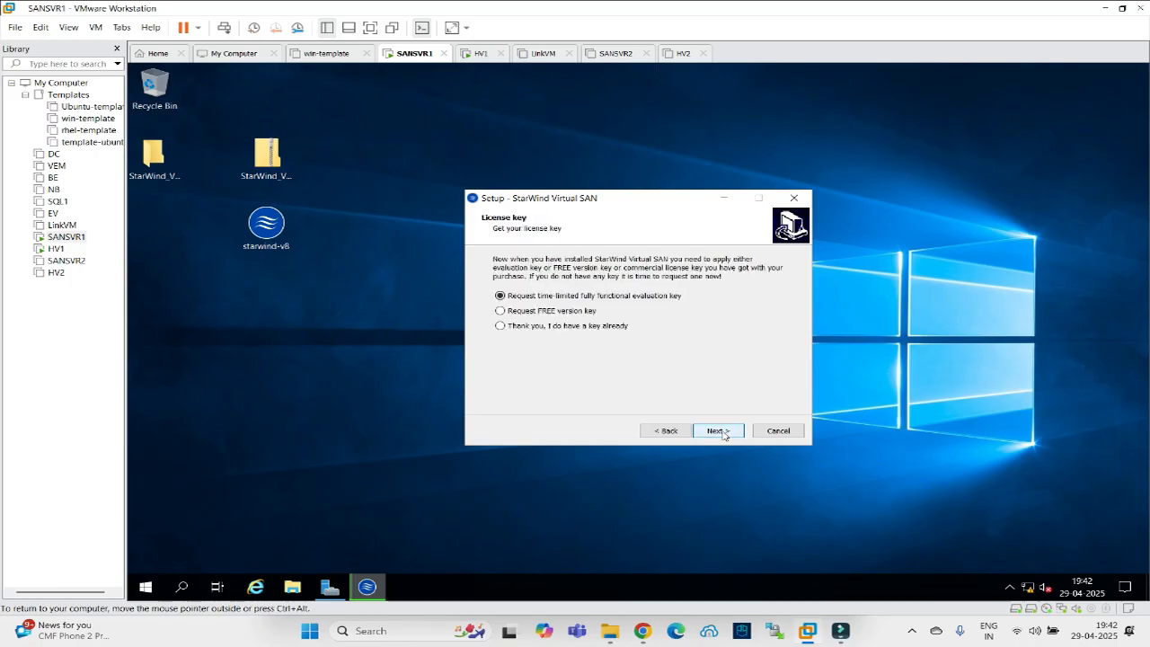
left_click(582, 329)
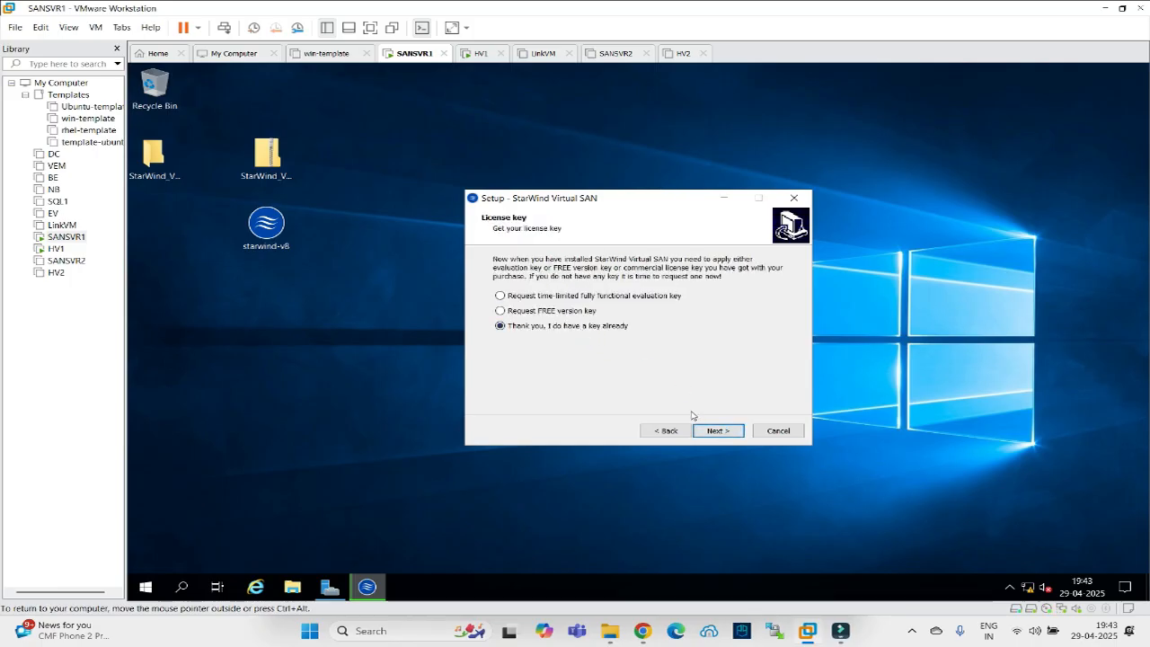
left_click(720, 431)
Browse to the Desktop license folder and select the .swk license file.
left_click(765, 287)
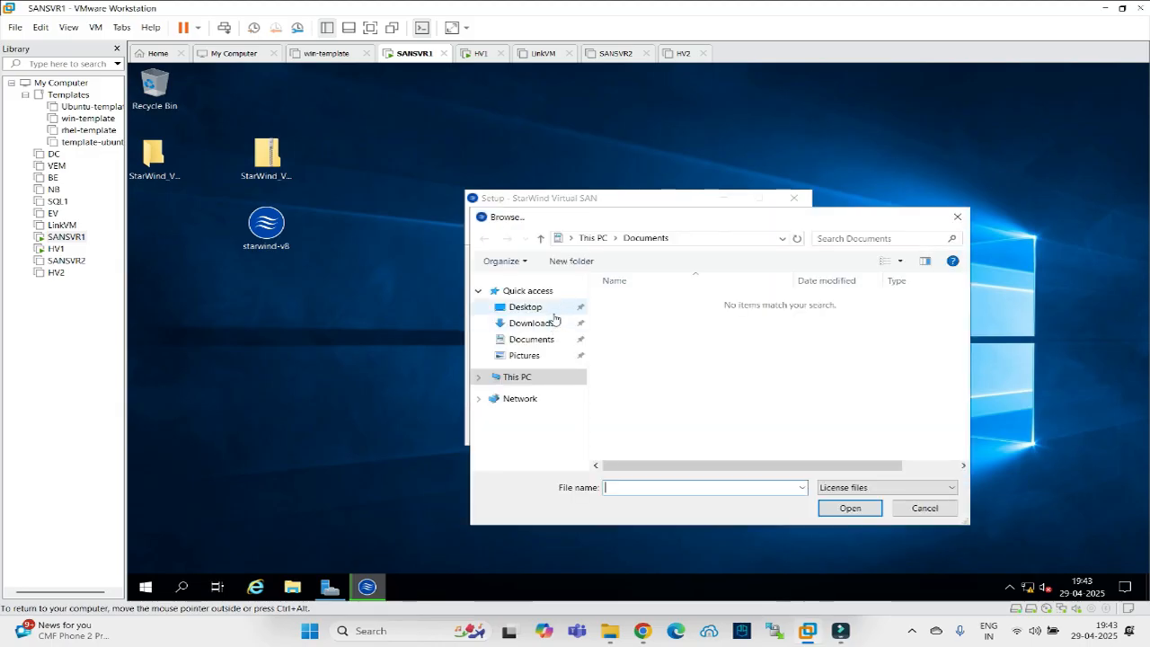
left_click(525, 307)
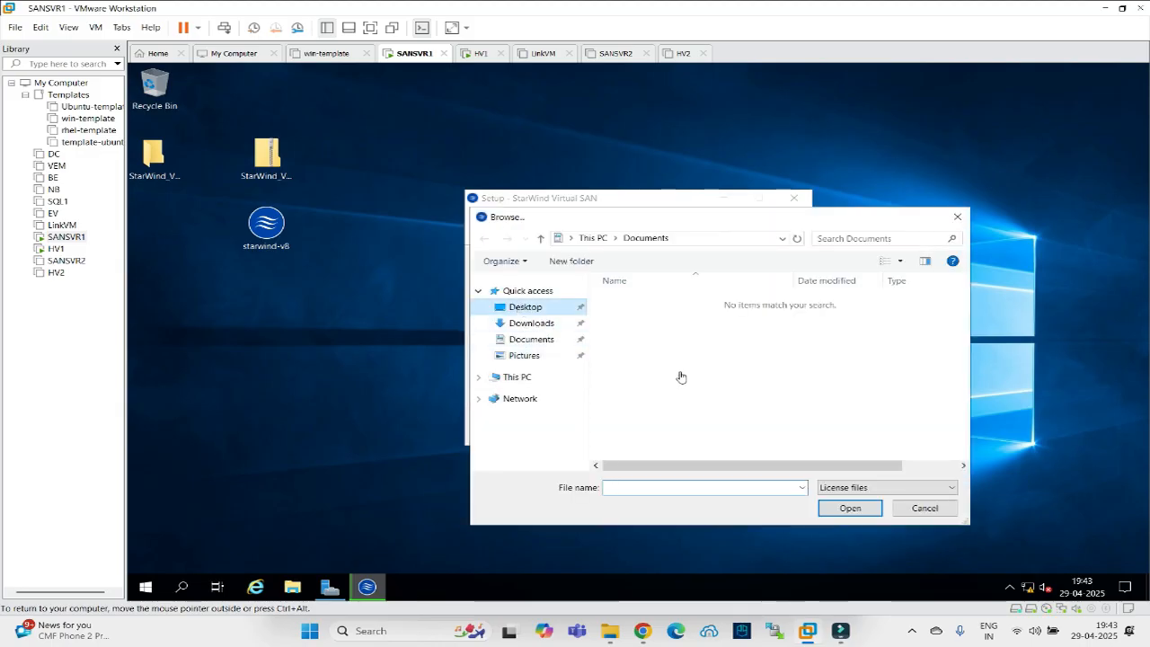
double_click(647, 300)
left_click(646, 302)
left_click(820, 506)
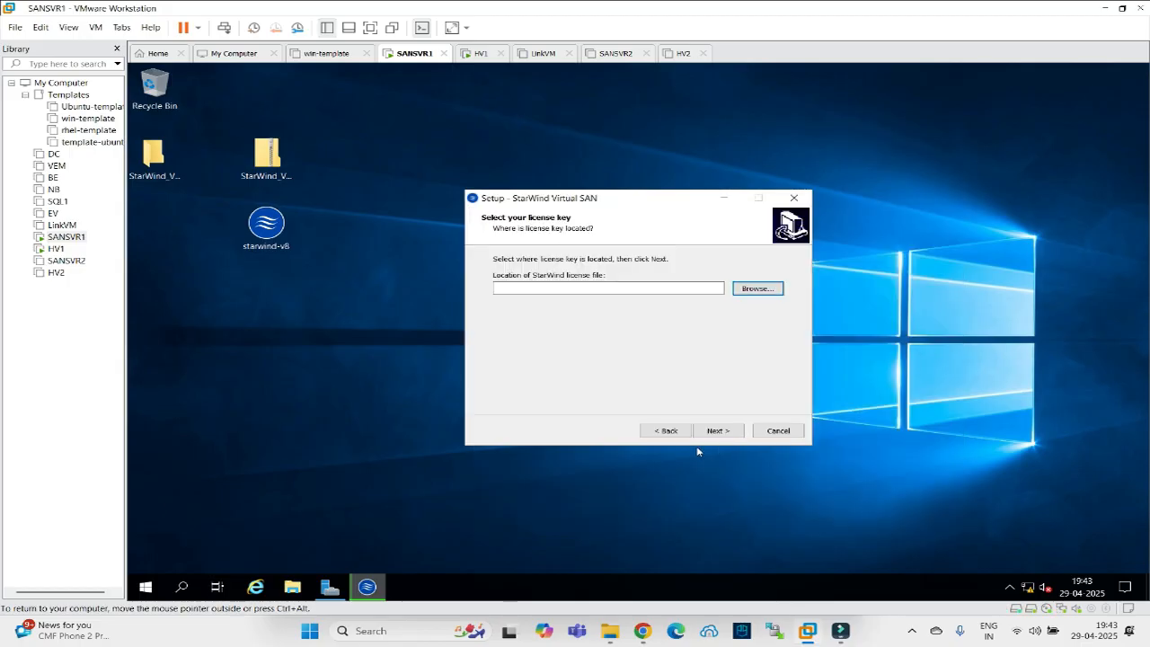
left_click(709, 432)
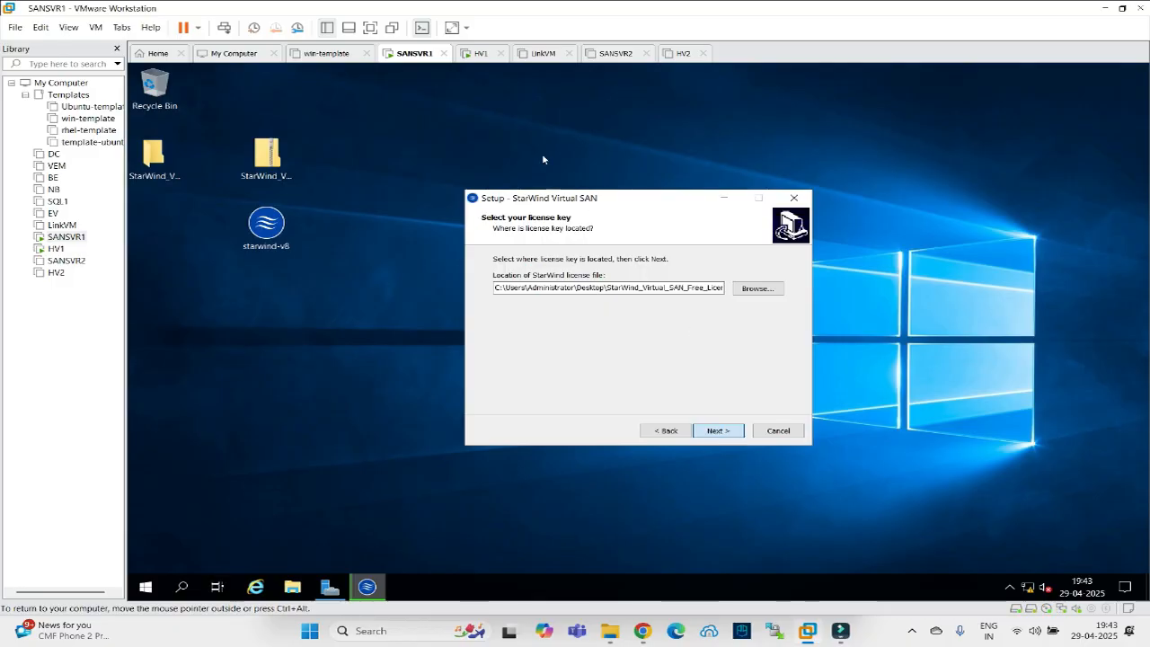
Check HV1's progress, view SANSVR1's drives in File Explorer, then apply the license key.
left_click(476, 53)
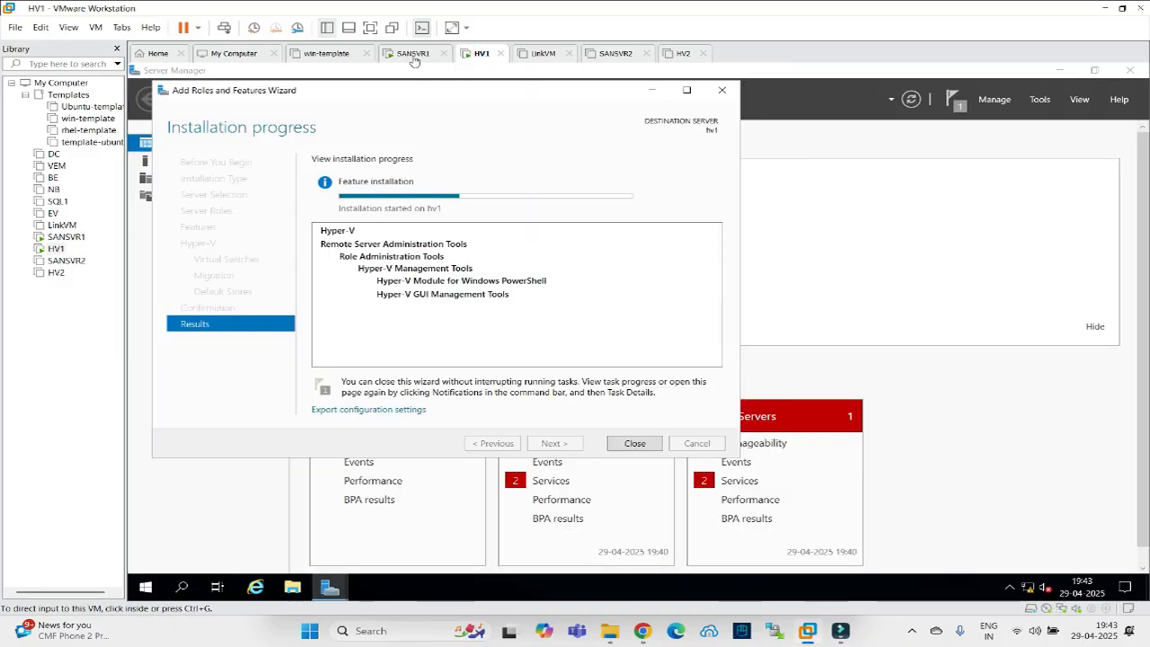
left_click(414, 54)
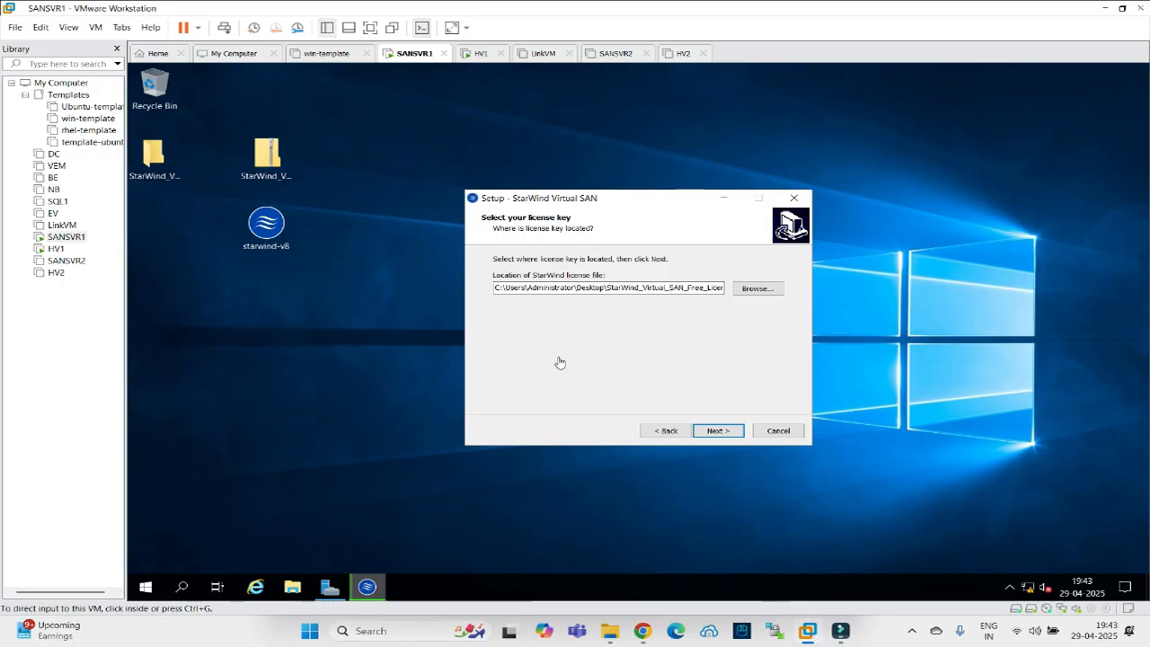
left_click(290, 590)
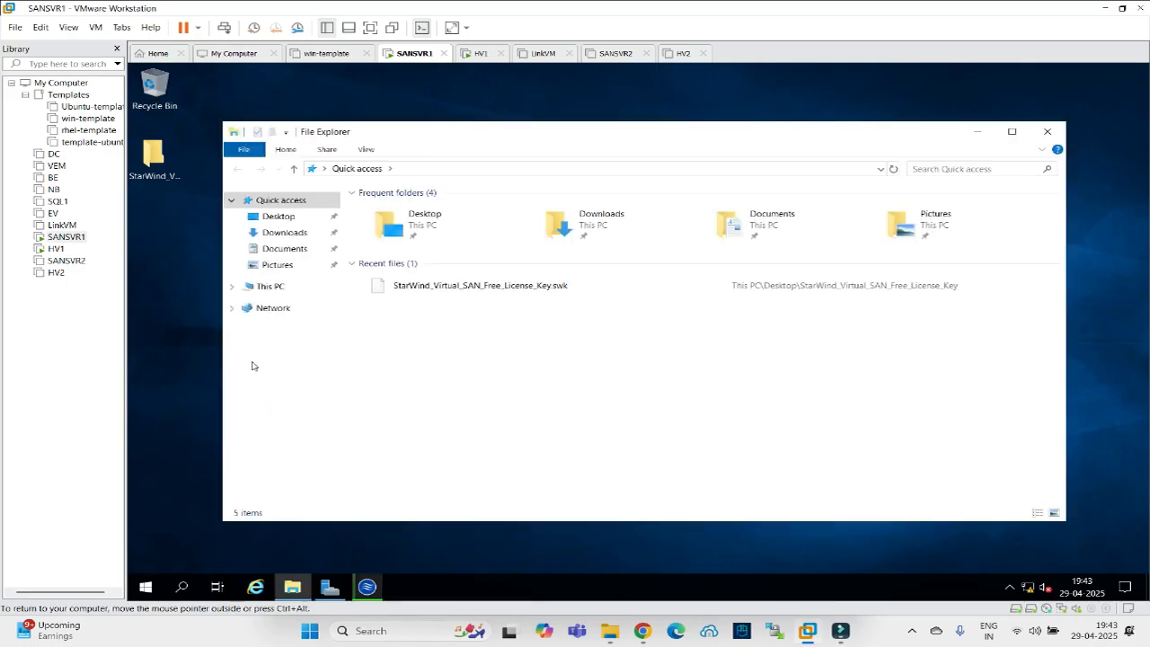
left_click(270, 286)
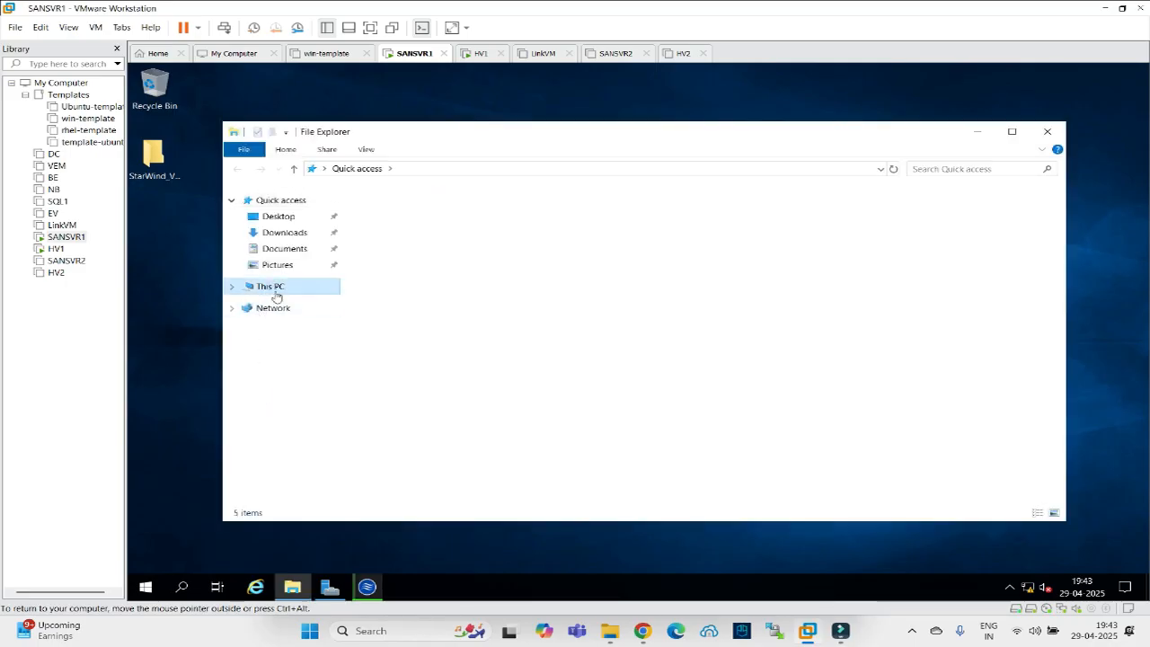
left_click(967, 132)
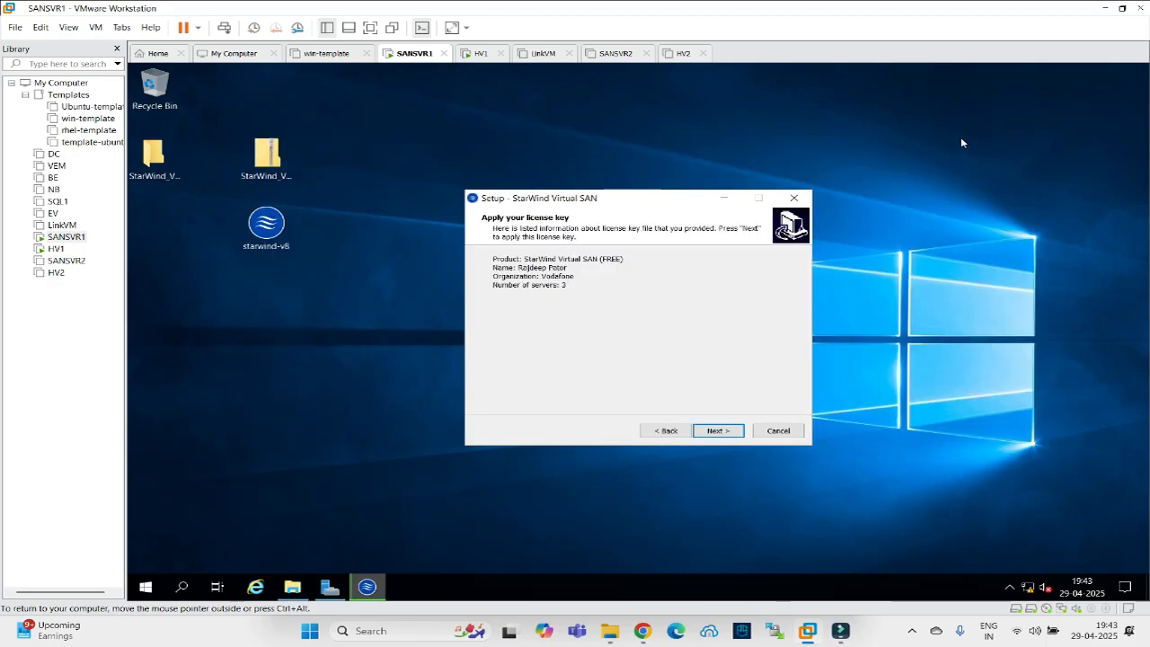
left_click(717, 432)
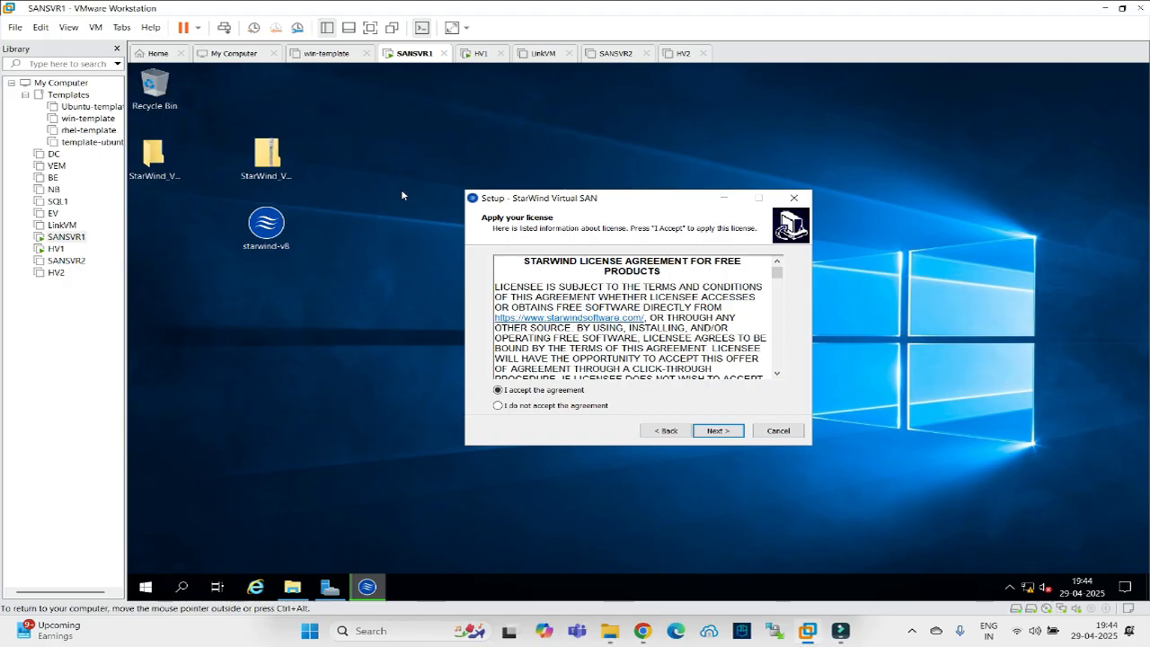
Check HV1's role installation progress, then return to SANSVR1's StarWind setup.
left_click(469, 56)
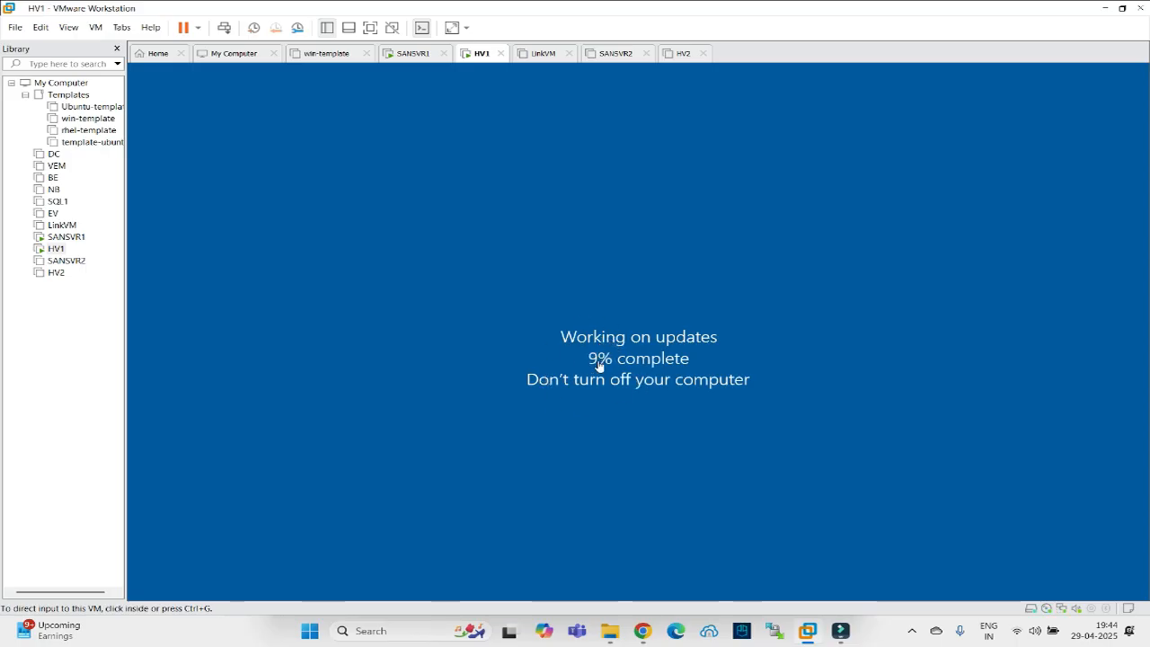
left_click(406, 56)
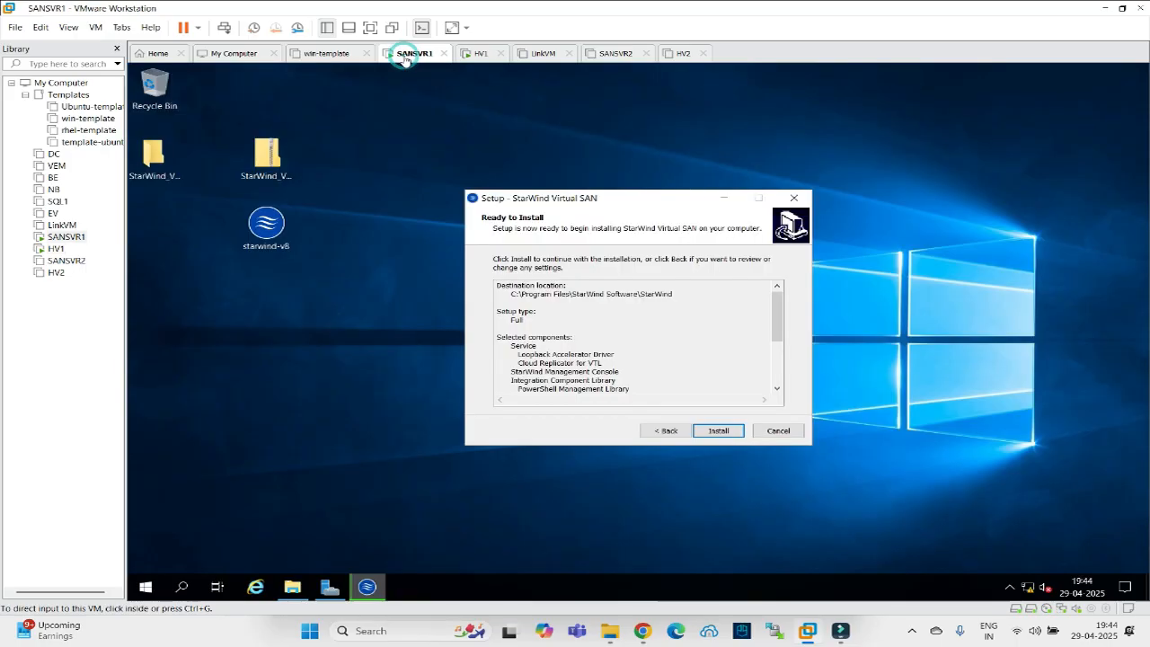
Start the StarWind install, allow the iSCSI service, and check HV1's restart.
left_click(717, 433)
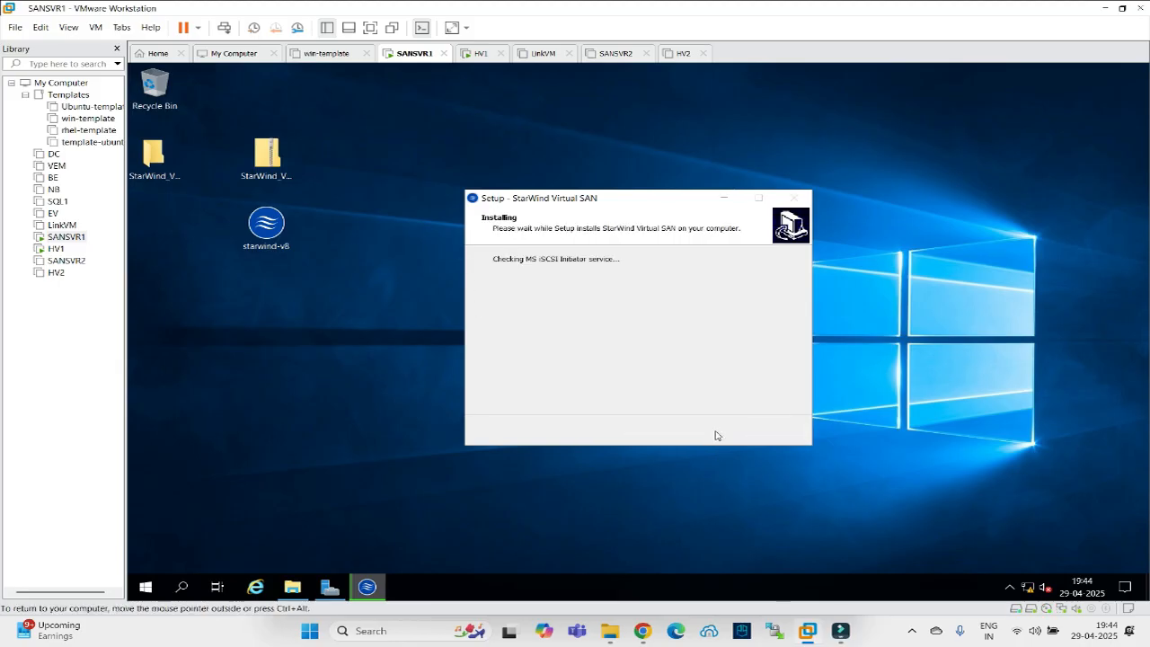
left_click(681, 381)
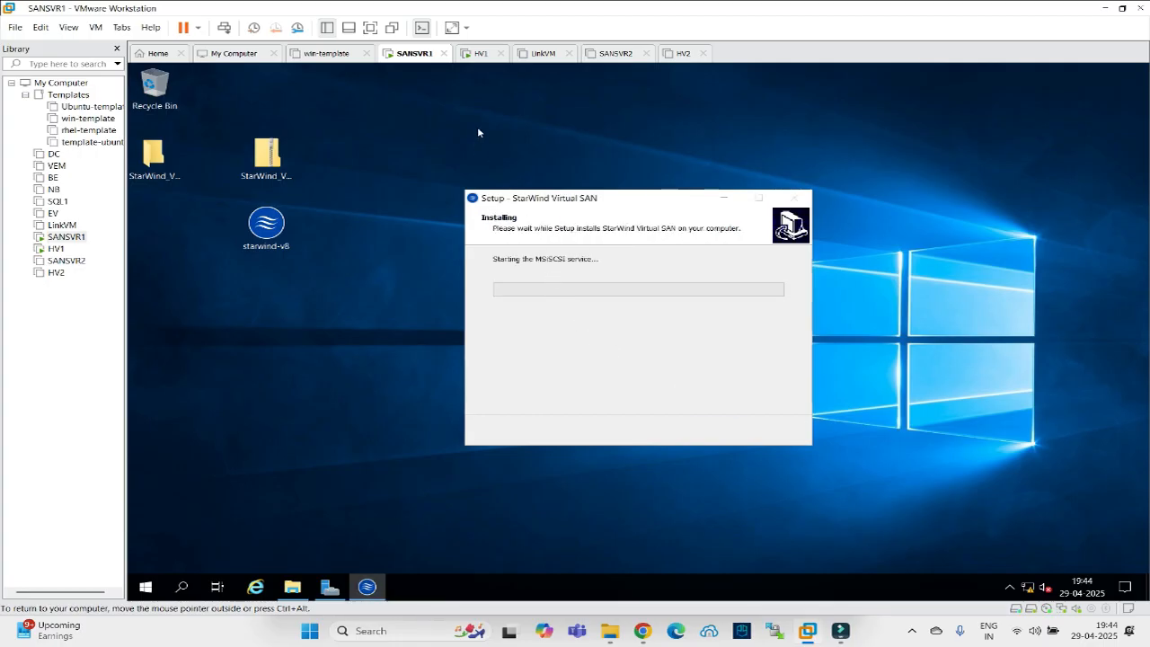
left_click(479, 54)
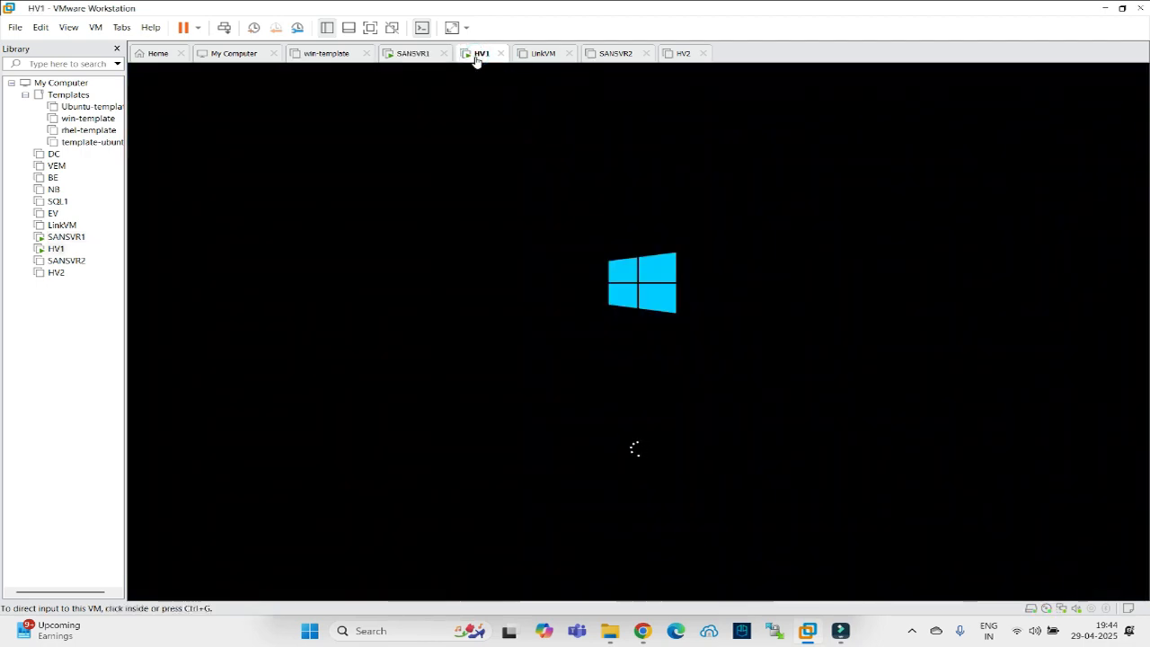
left_click(403, 58)
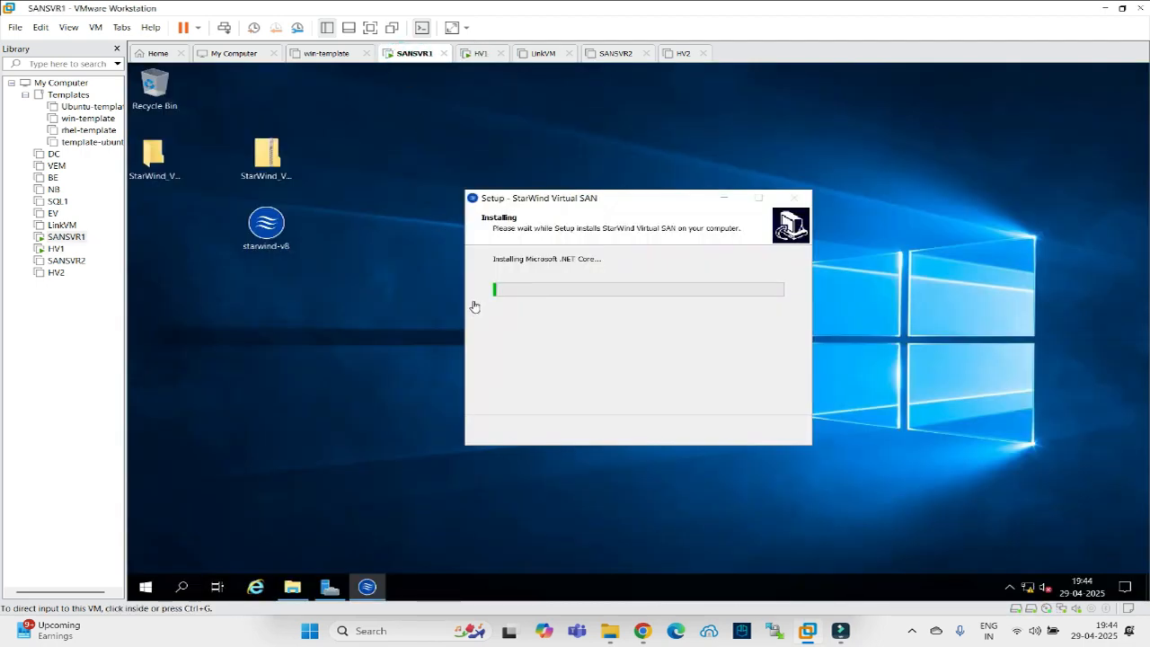
Review SANSVR1's 60 GB Hard Disk 2 settings without changes, then bring up the Start quick menu.
right_click(407, 54)
left_click(433, 232)
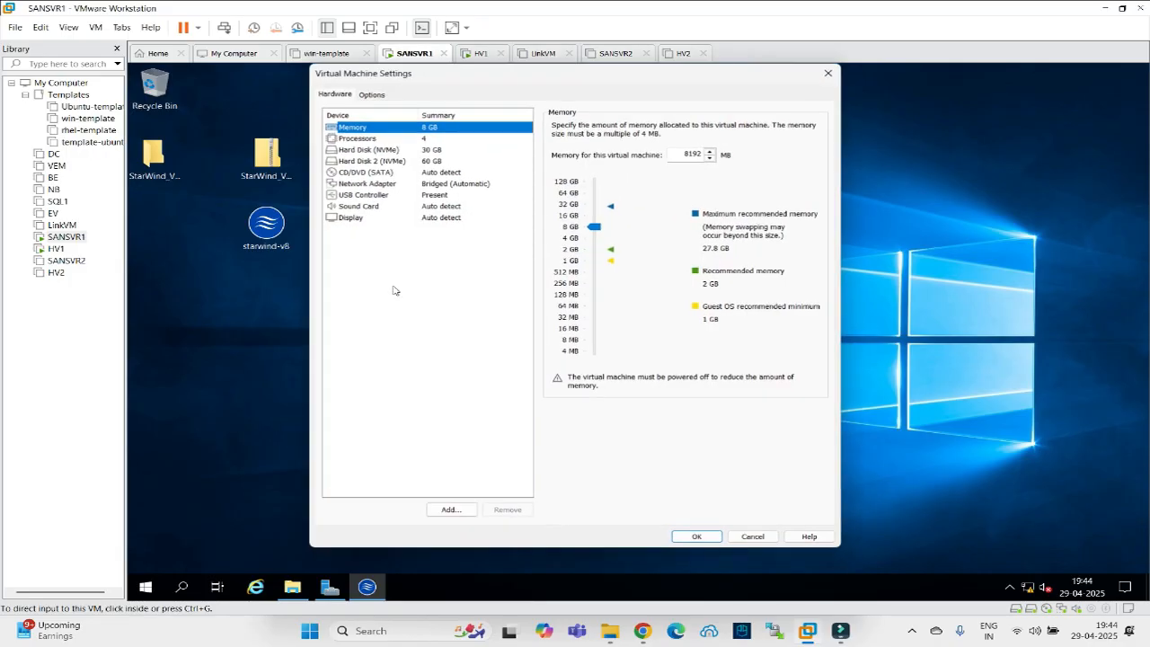
left_click(395, 162)
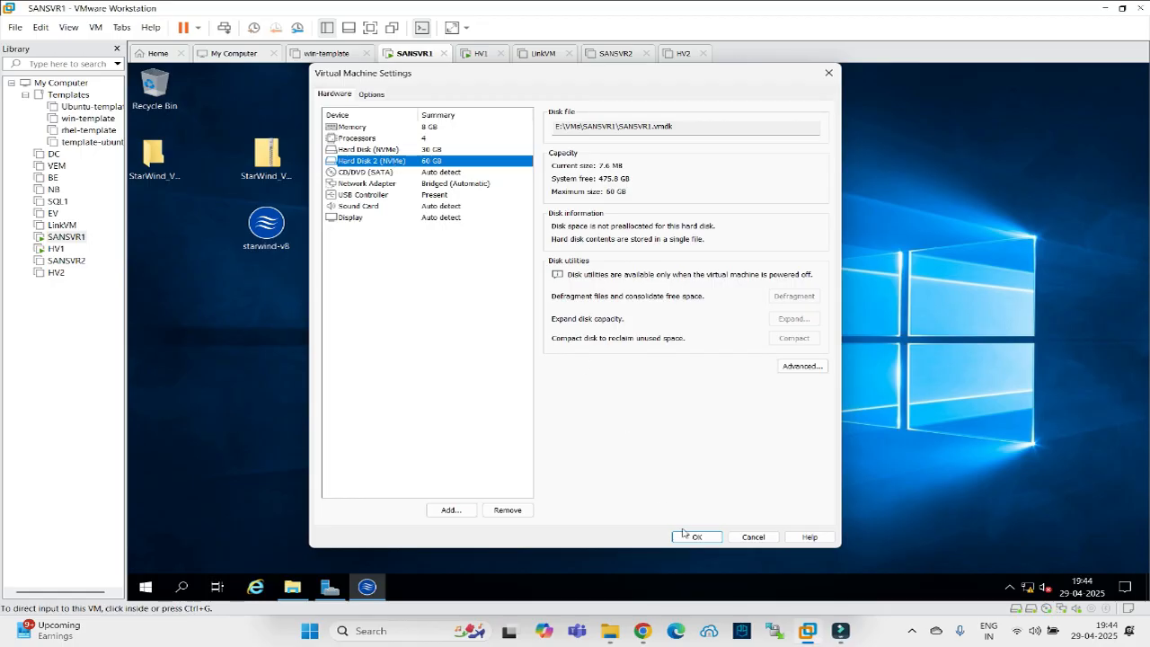
left_click(754, 537)
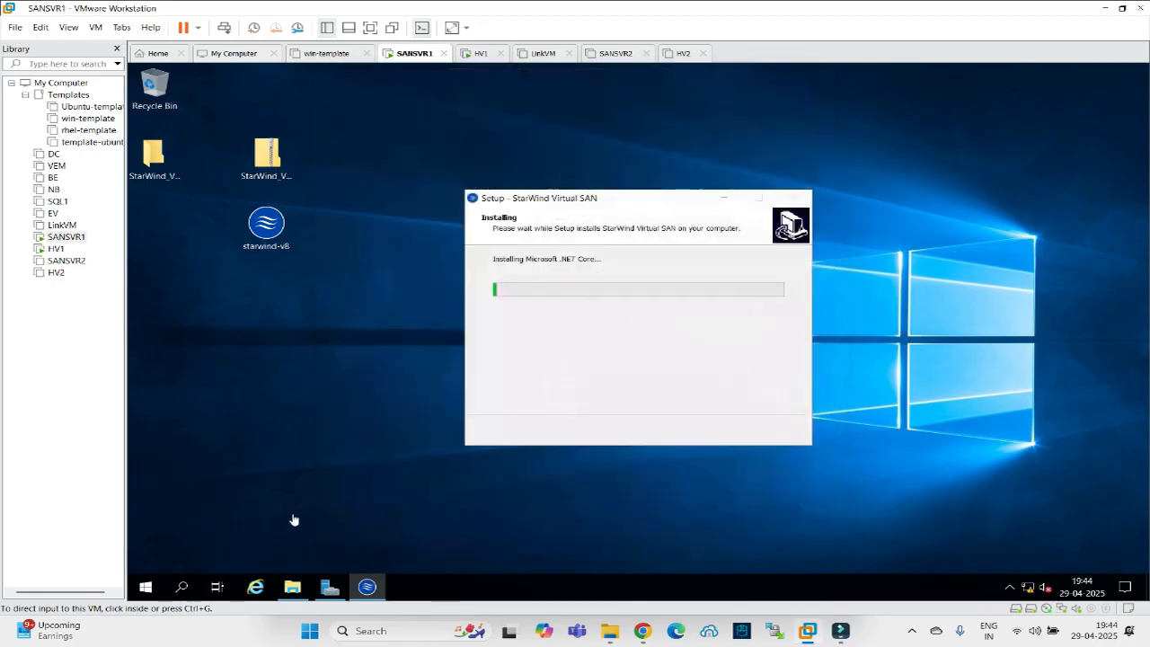
right_click(148, 588)
Launch Disk Management on SANSVR1 with diskmgmt.msc from the Run prompt.
left_click(185, 521)
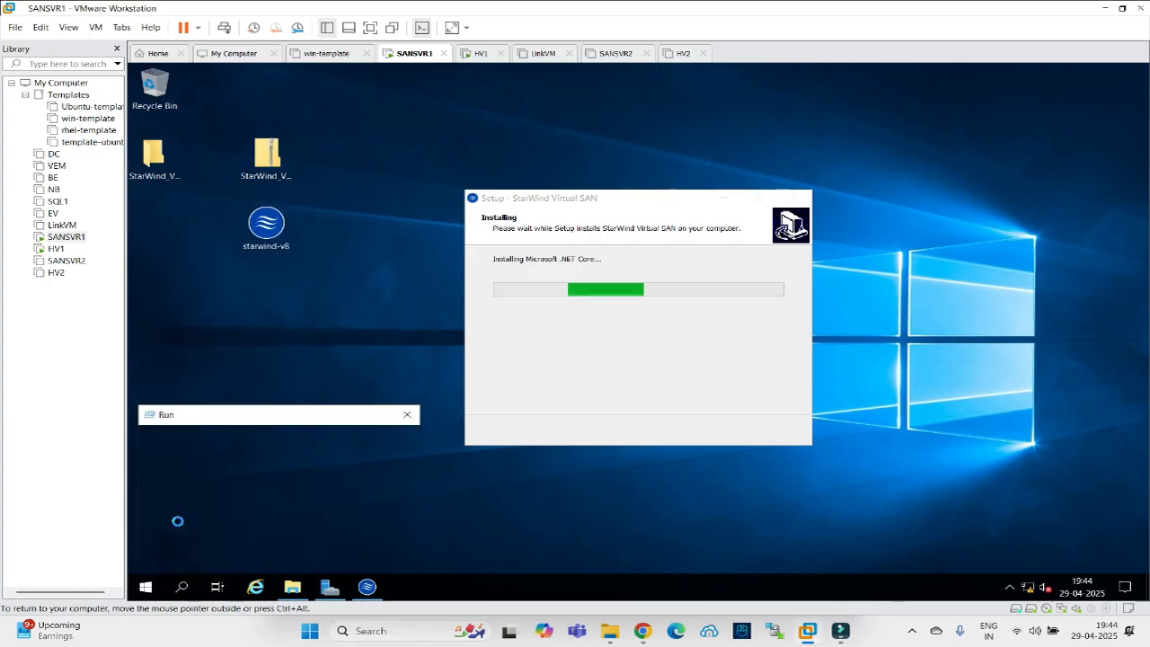
type("d")
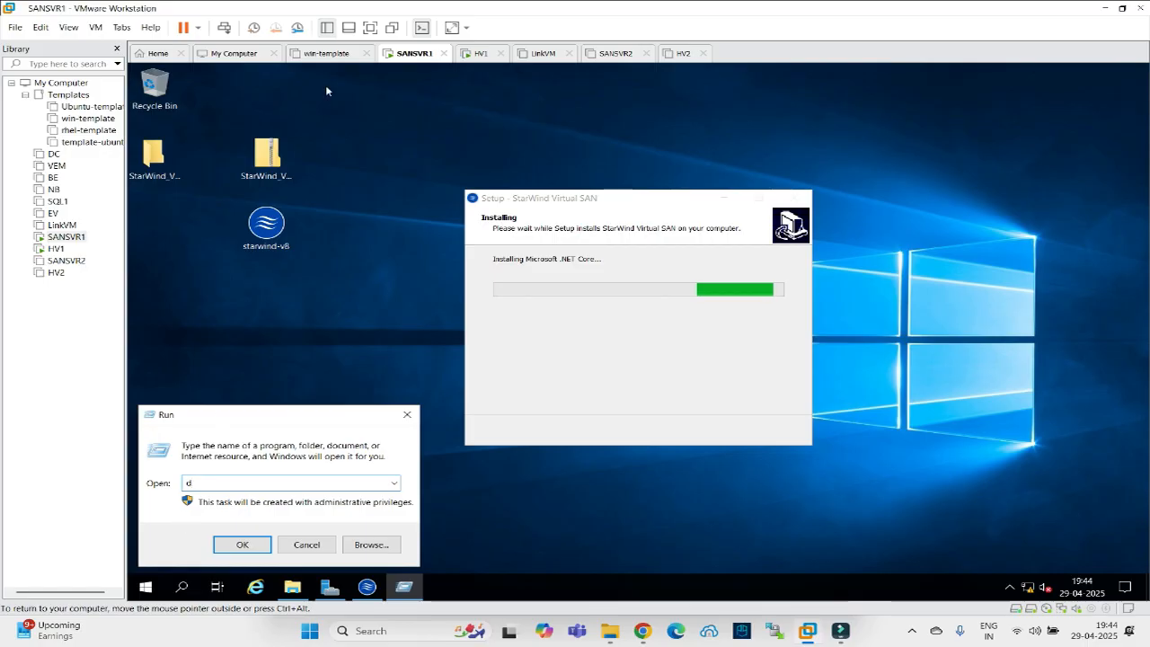
left_click(476, 53)
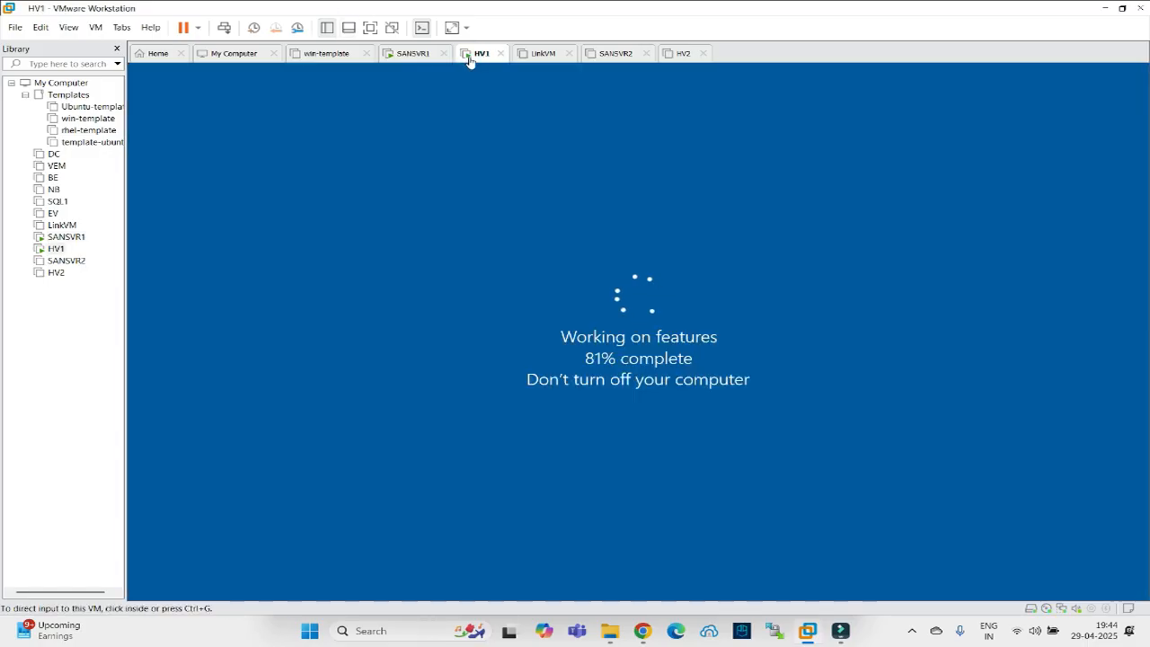
left_click(409, 53)
left_click(207, 486)
type("isk")
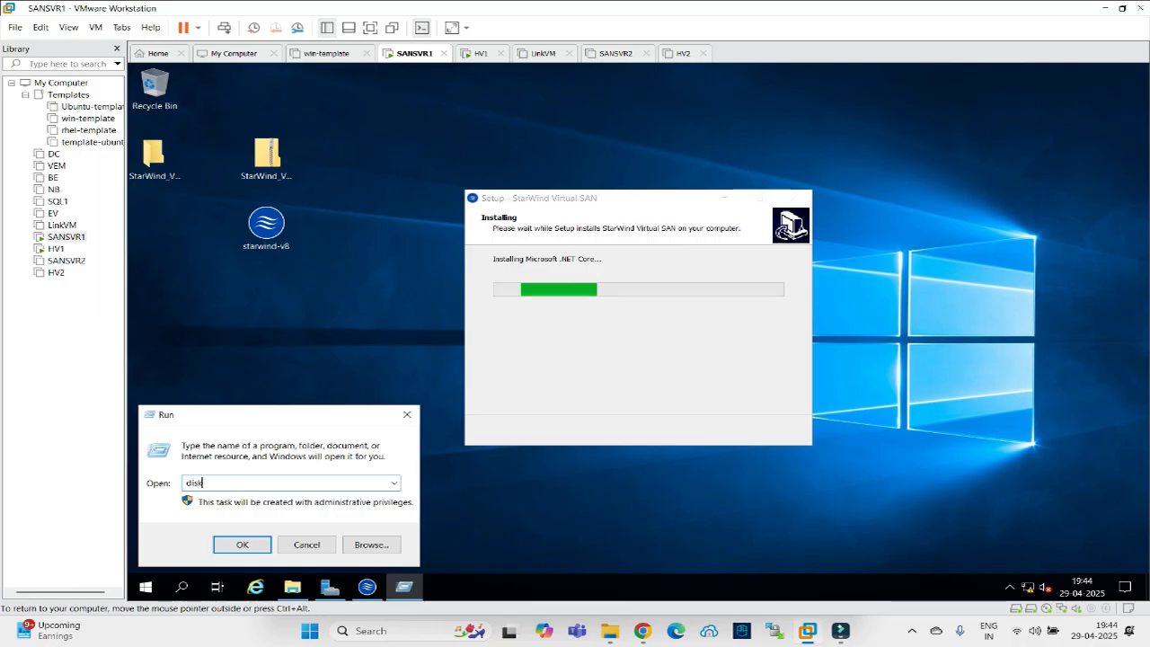
type("mgmt.msc")
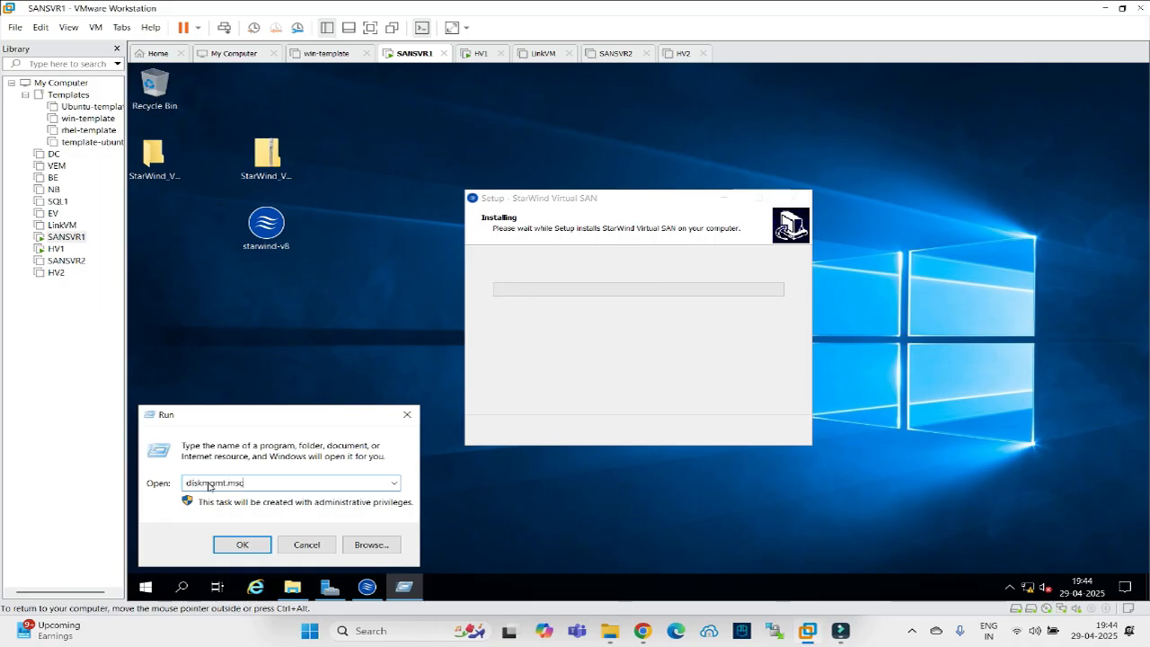
key("Return")
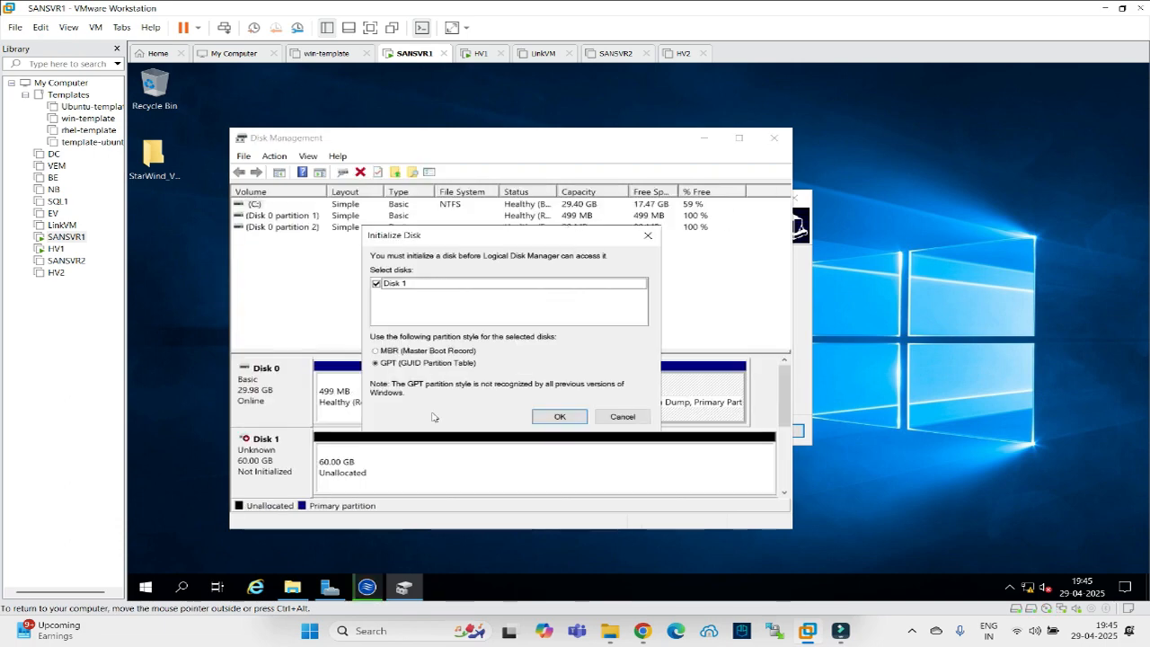
Initialize Disk 1 as GPT and create a full-size 61422 MB NTFS simple volume.
left_click(562, 421)
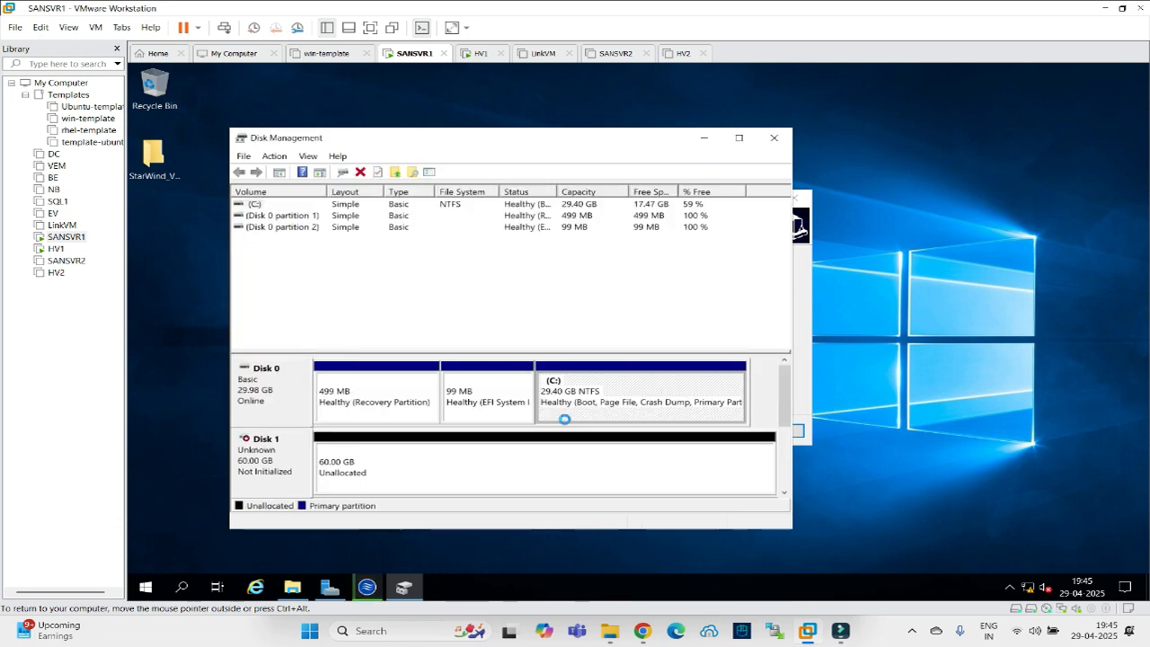
right_click(369, 469)
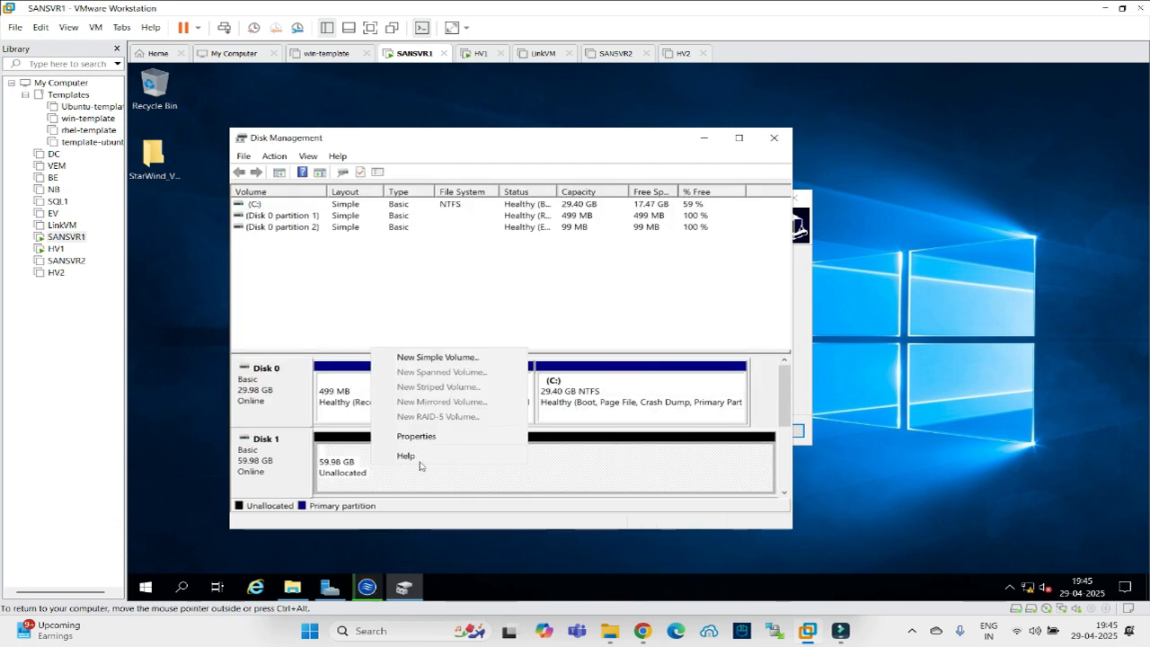
left_click(437, 357)
left_click(523, 442)
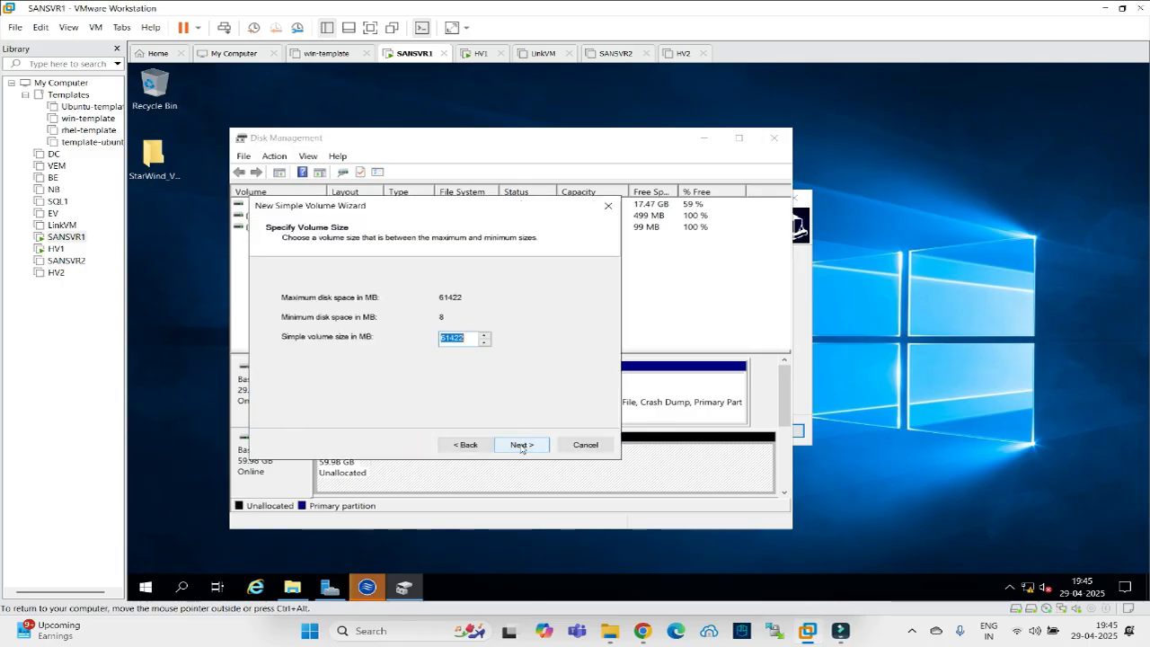
left_click(521, 444)
left_click(521, 444)
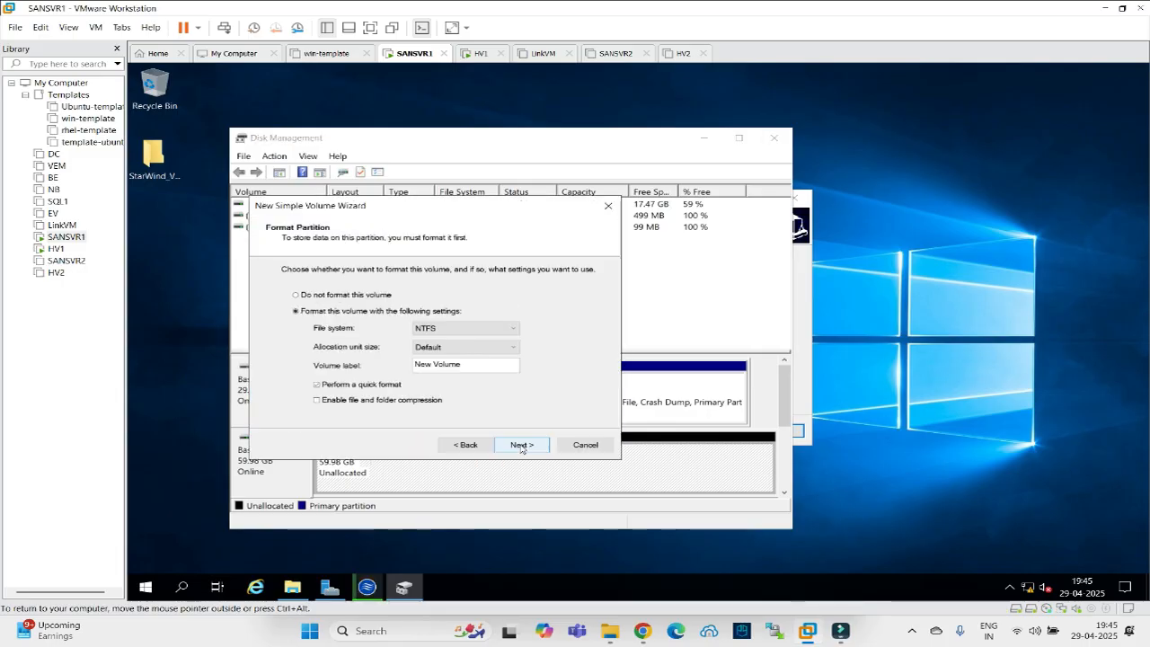
left_click(521, 446)
left_click(522, 446)
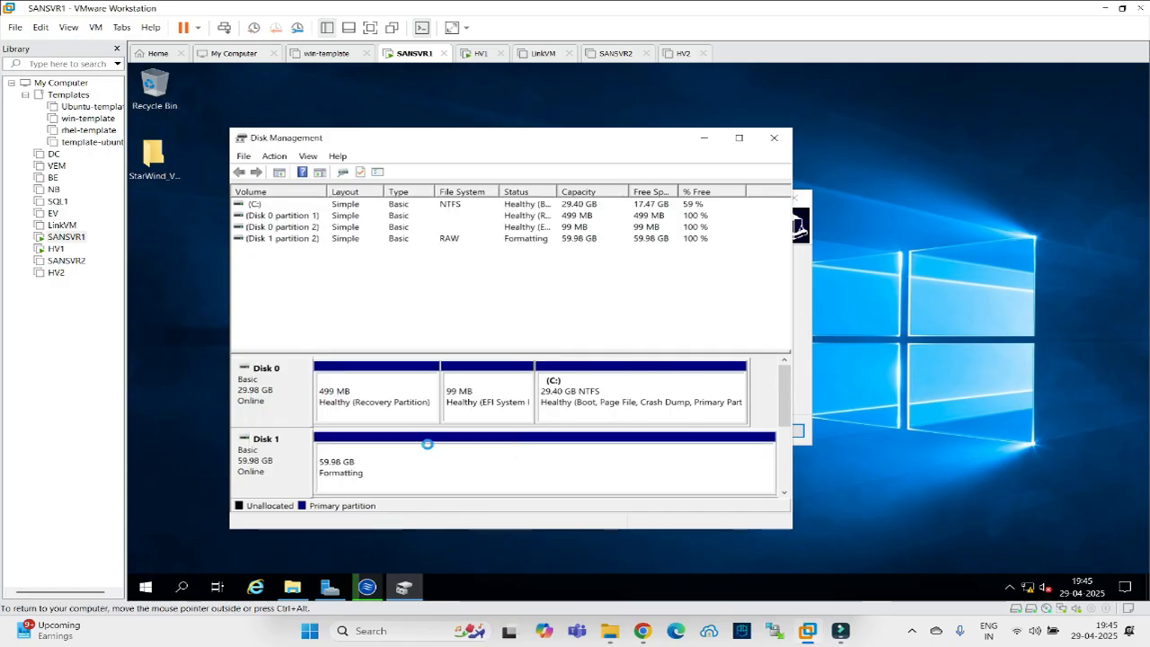
Make a new folder named storage on New Volume (E:) and open E:\storage.
left_click(773, 139)
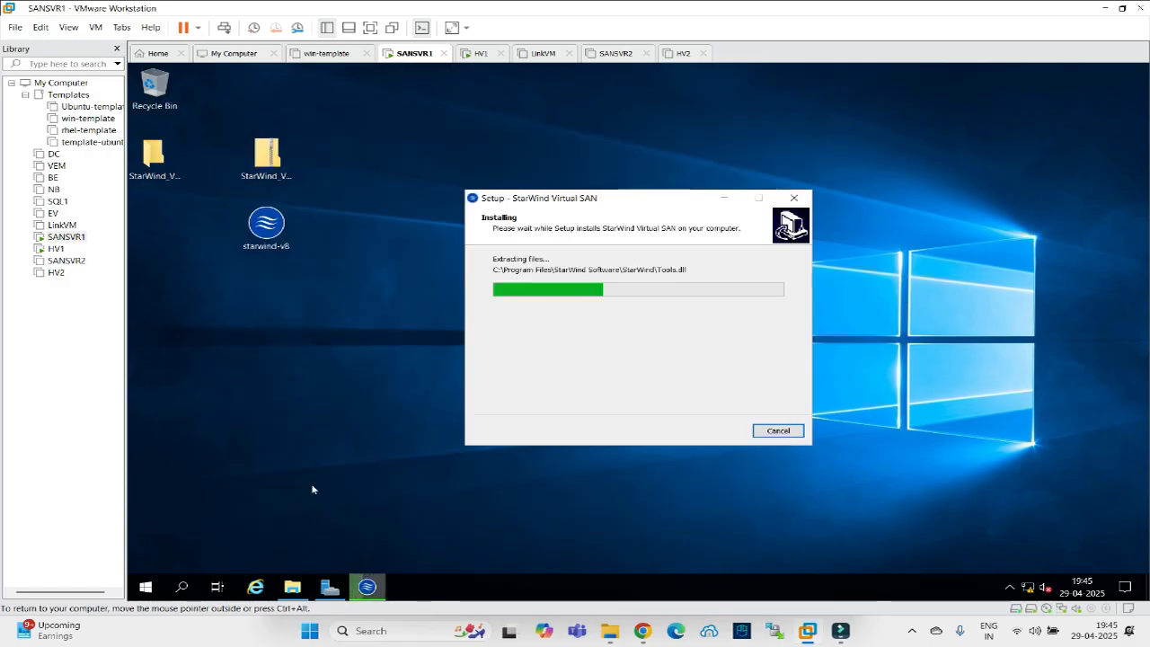
left_click(292, 587)
left_click(760, 355)
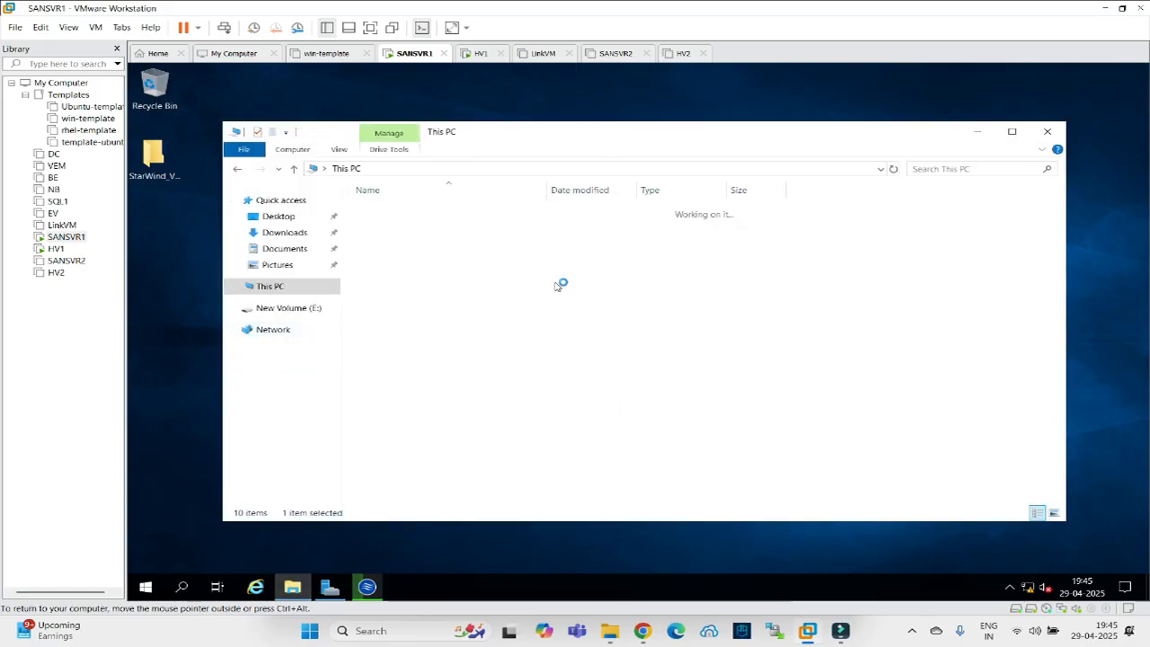
right_click(412, 259)
mouse_move(550, 415)
left_click(599, 409)
type("s")
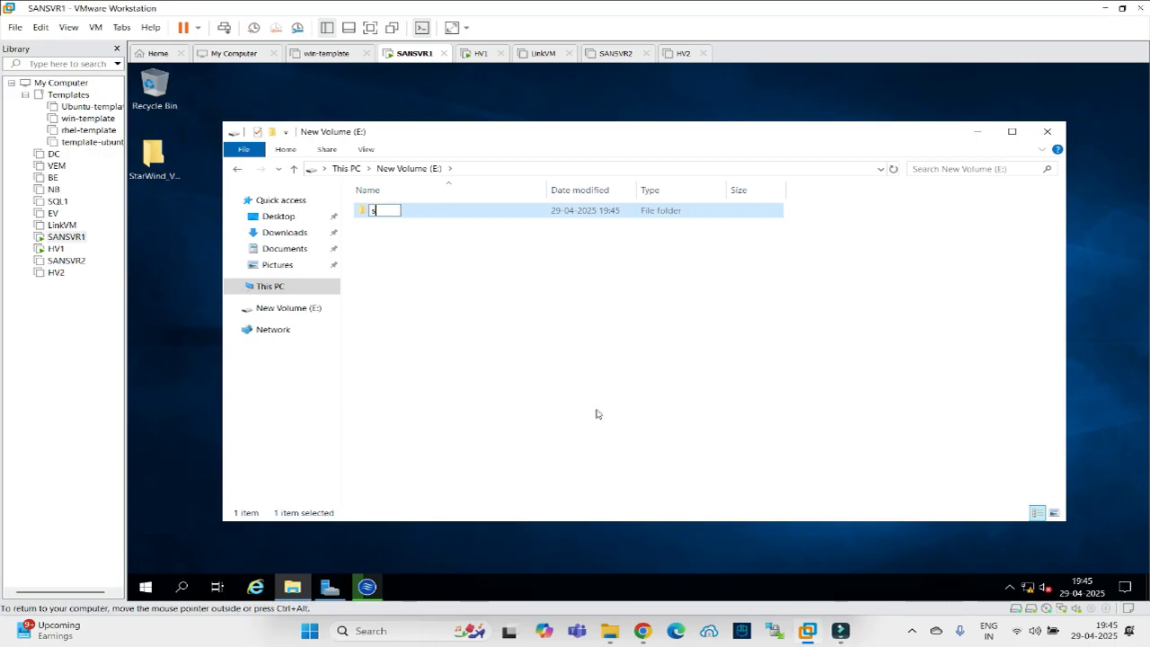
type("torage")
left_click(393, 226)
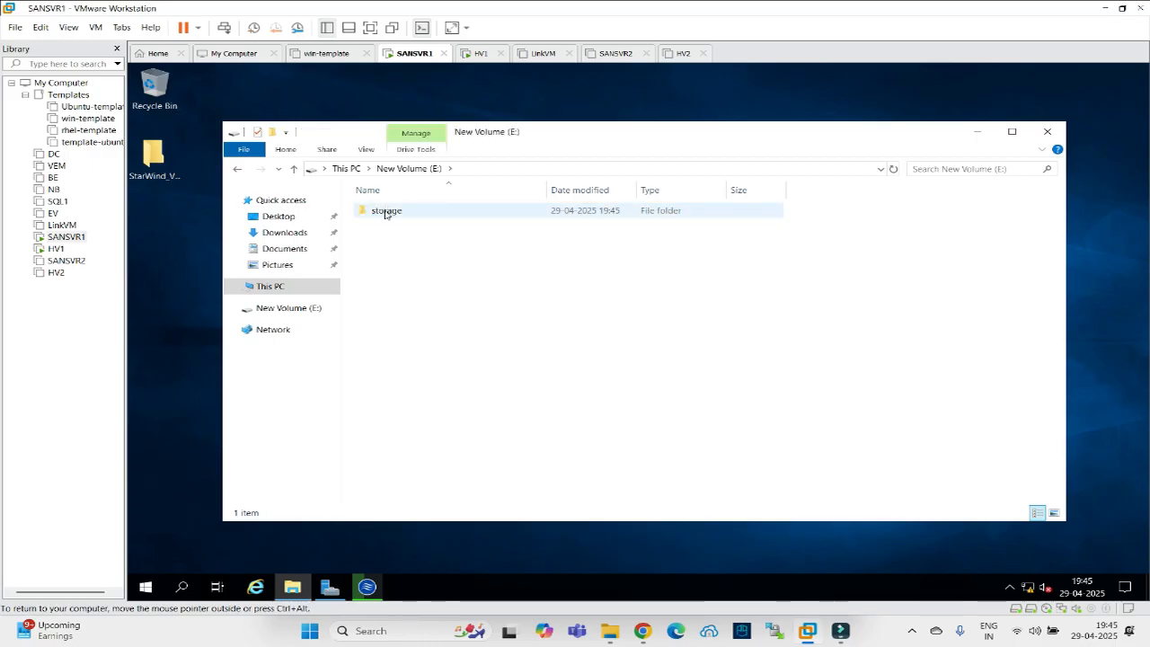
left_click(386, 212)
double_click(387, 213)
left_click(577, 171)
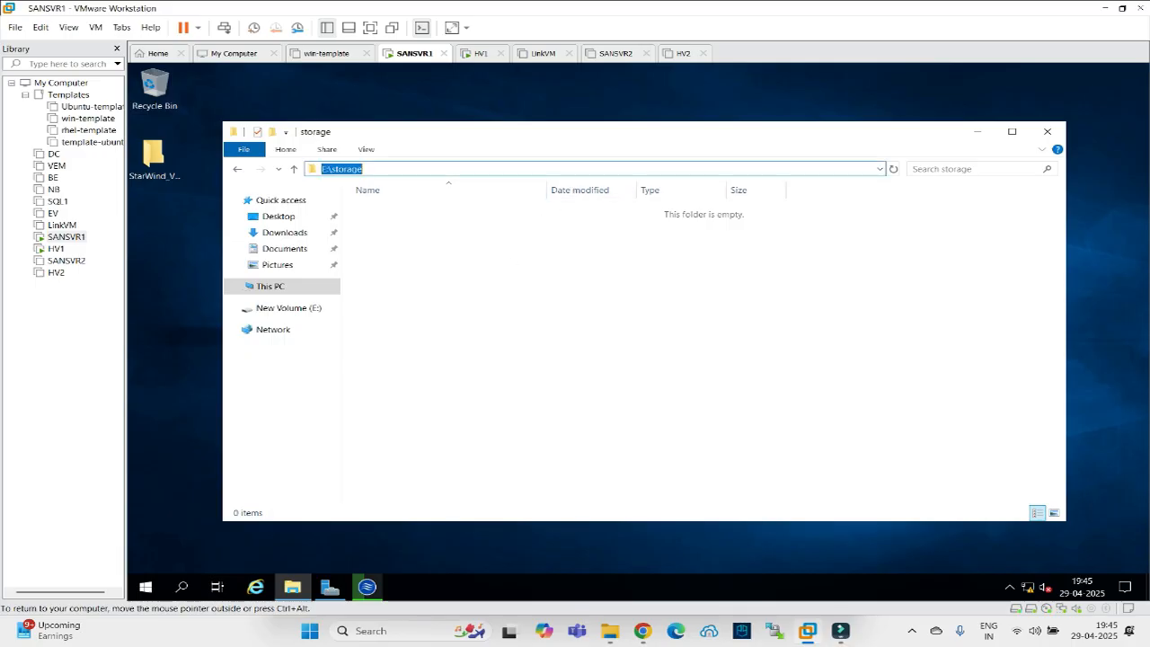
left_click(978, 132)
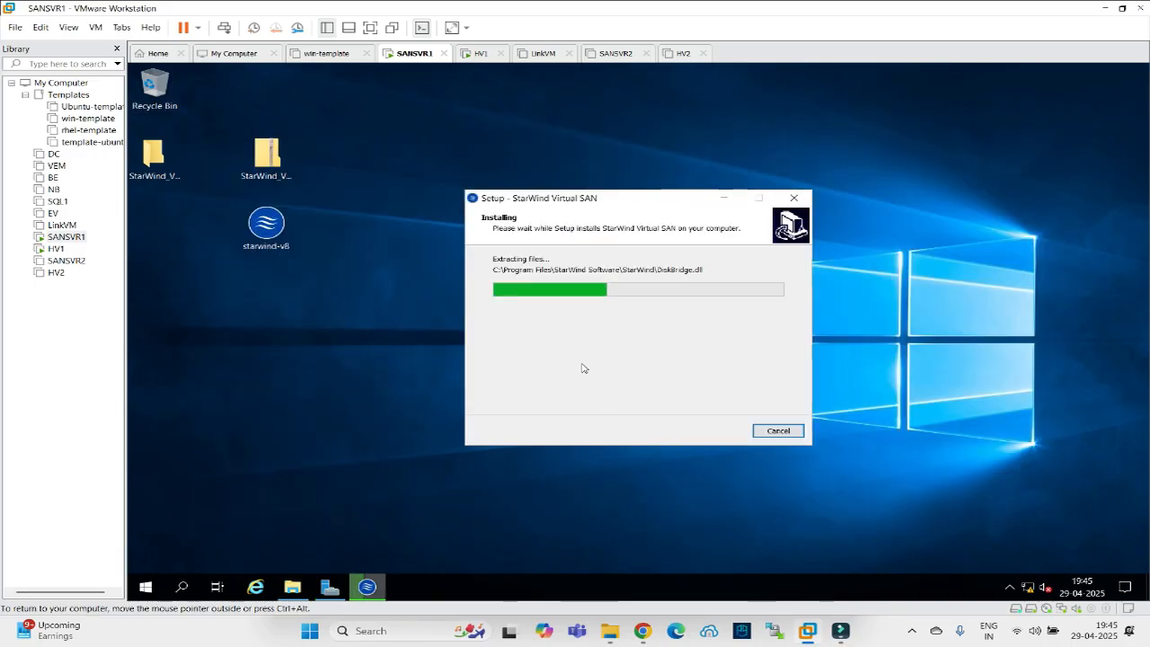
Switch to HV1, send Ctrl+Alt+Del, and sign in as Administrator with the account password.
left_click(476, 53)
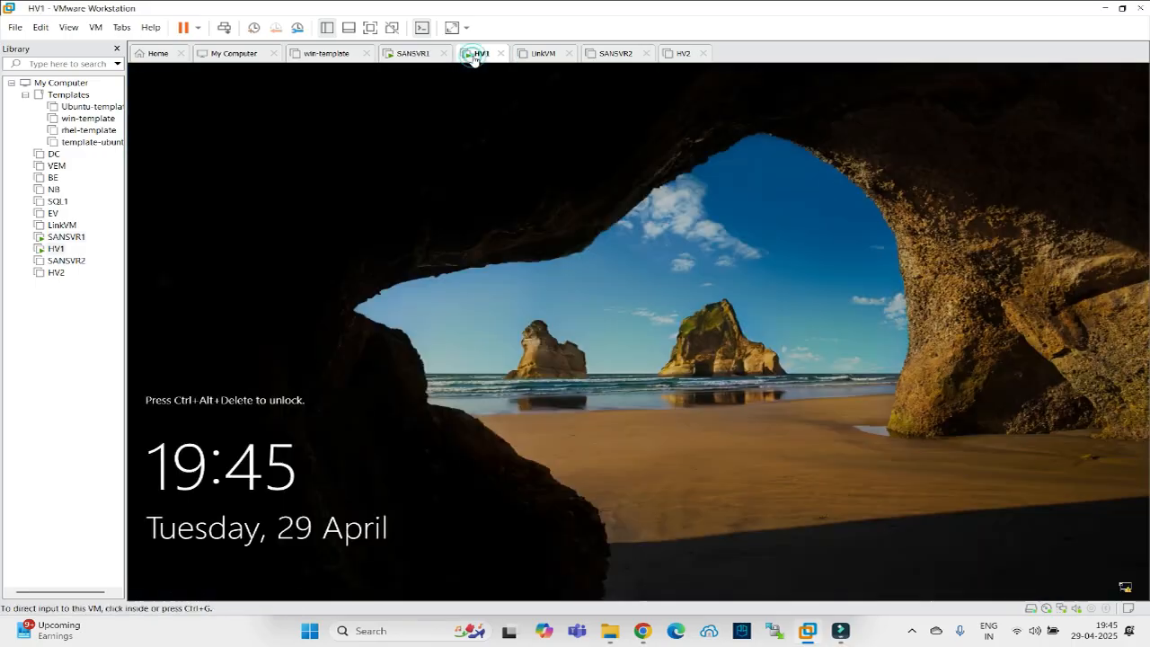
left_click(224, 28)
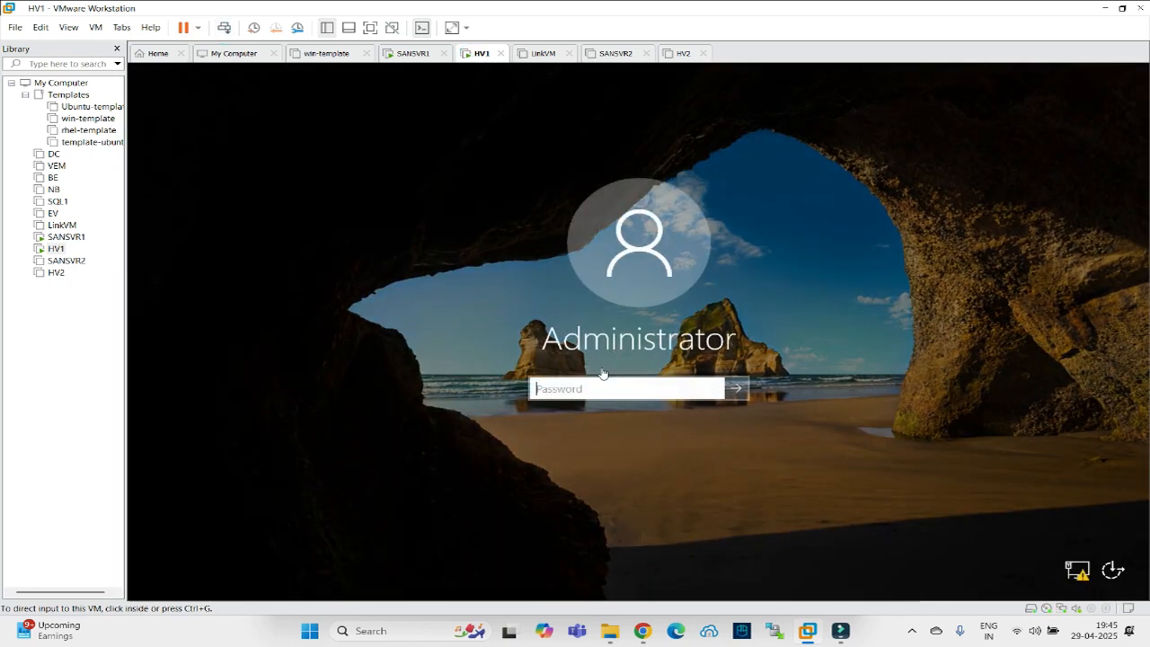
left_click(566, 389)
type("•••")
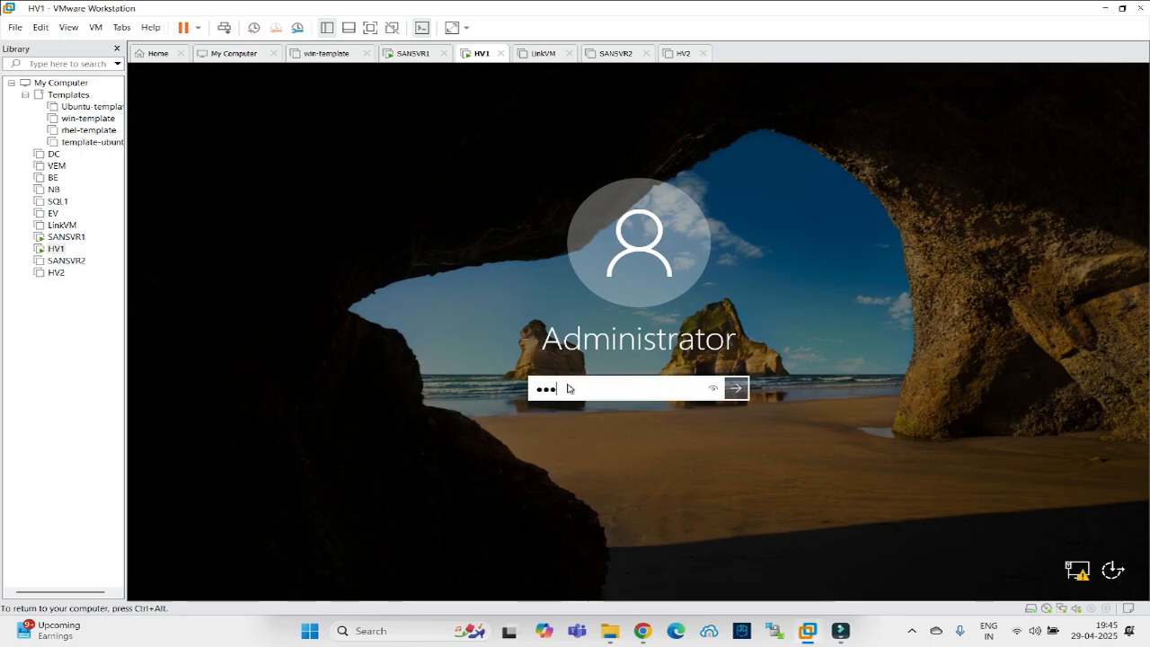
key("Return")
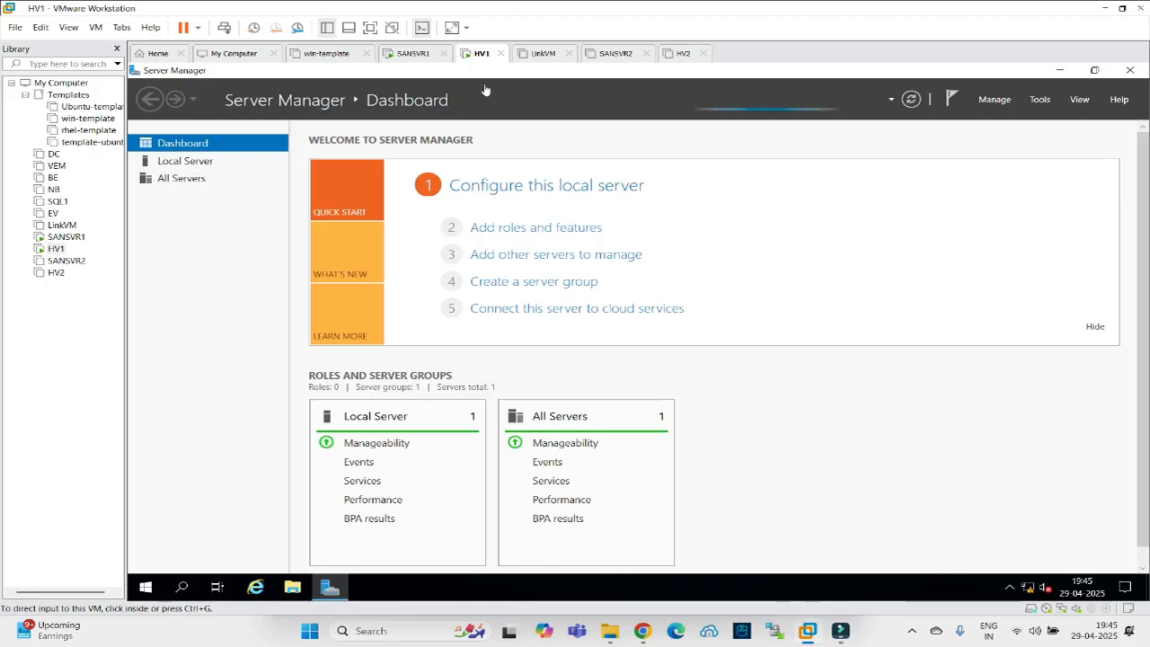
Open Hyper-V Manager from Server Manager Tools, then close it again.
left_click(1043, 106)
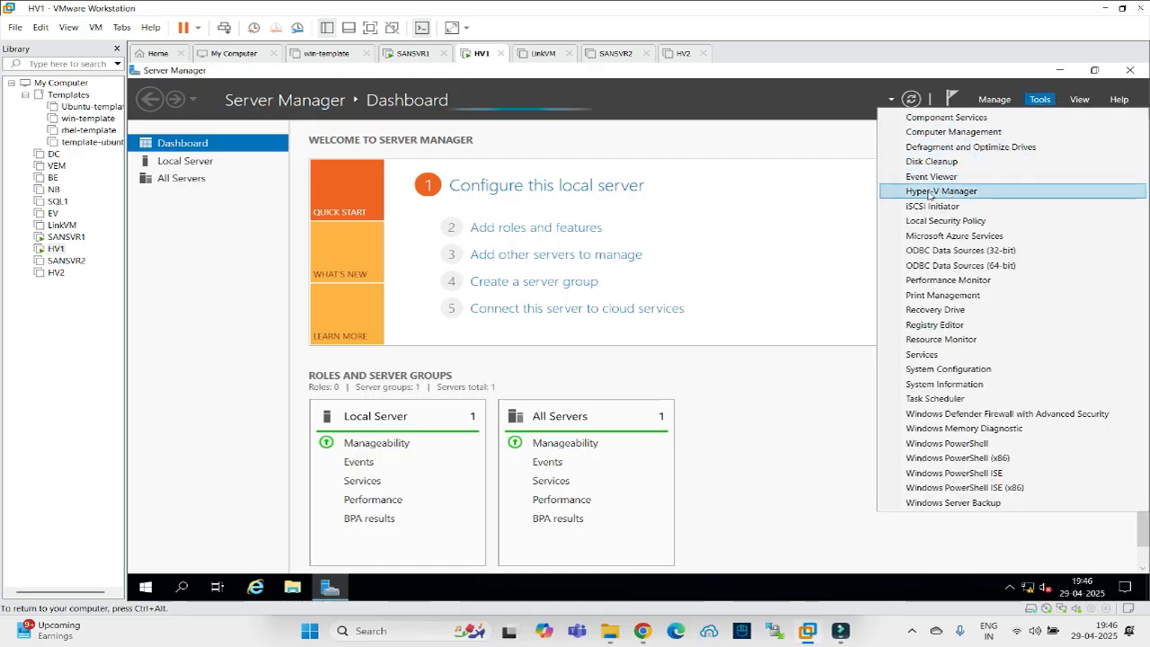
left_click(950, 192)
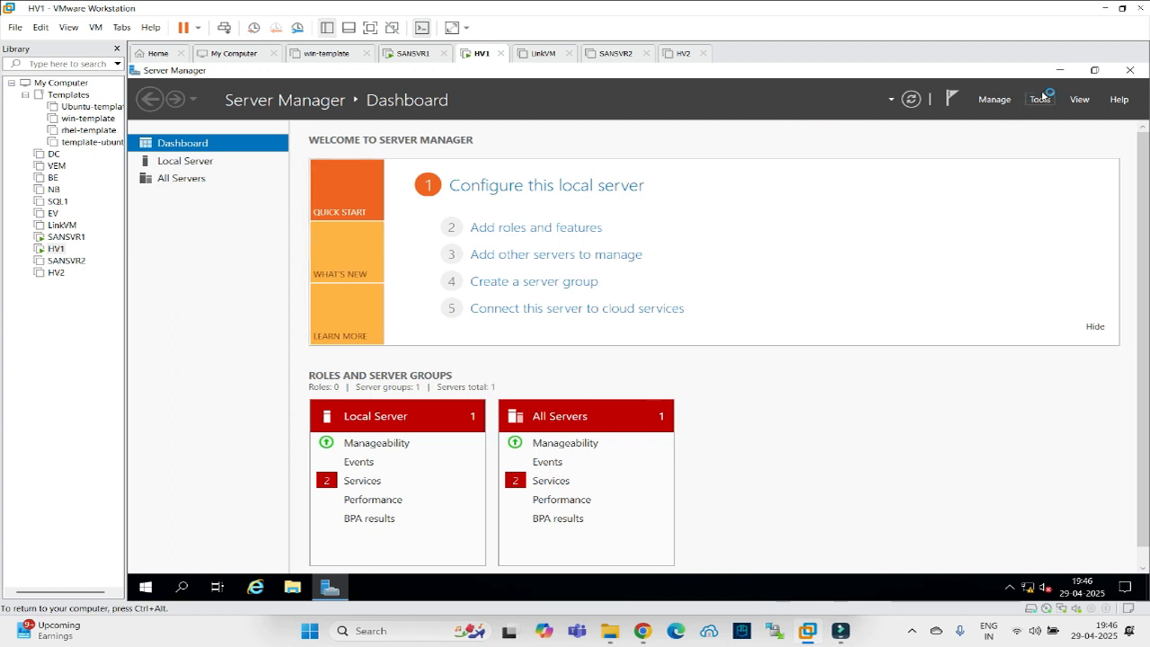
left_click(1061, 70)
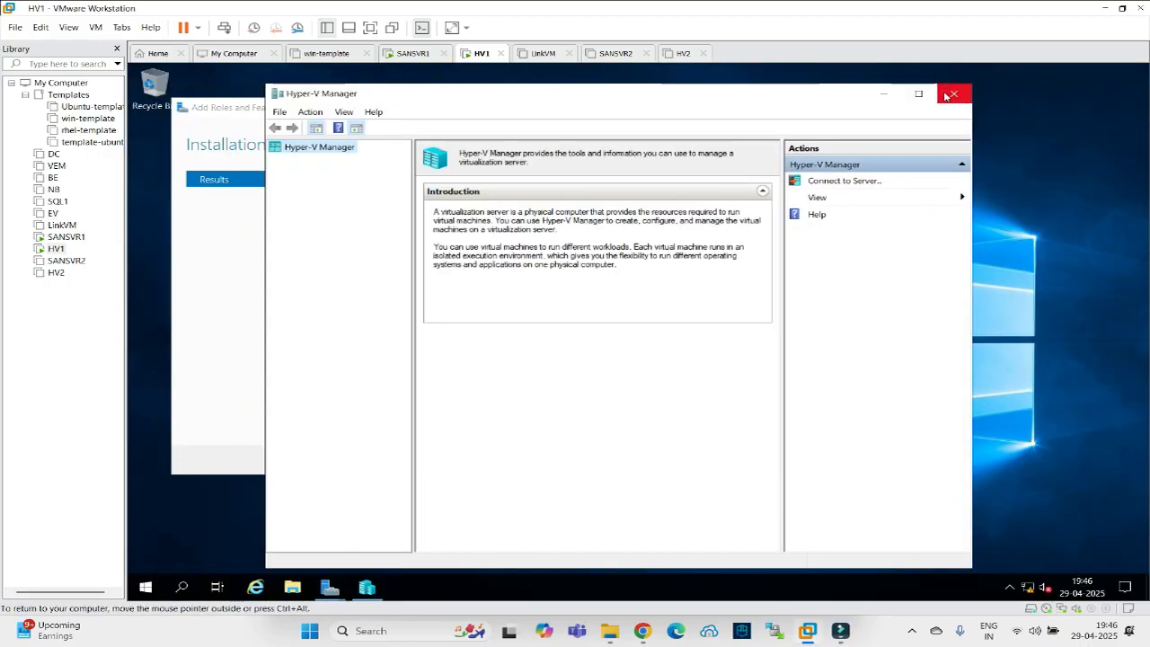
left_click(951, 94)
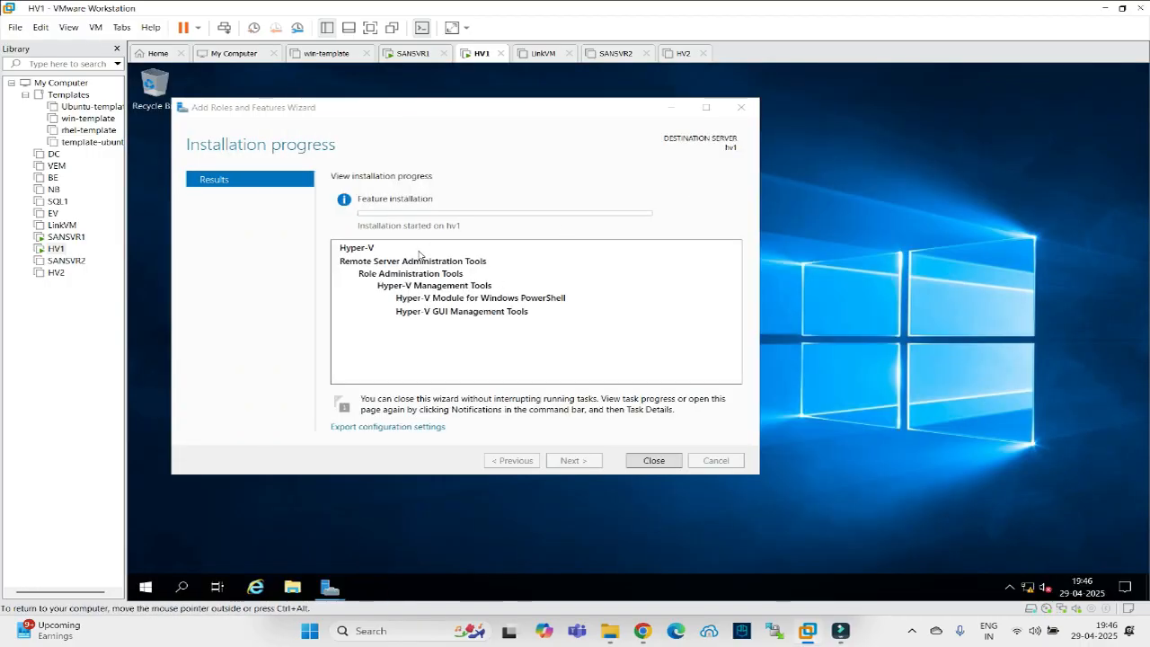
Close HV1's finished Add Roles wizard and relaunch Hyper-V Manager from Server Manager Tools.
left_click(409, 54)
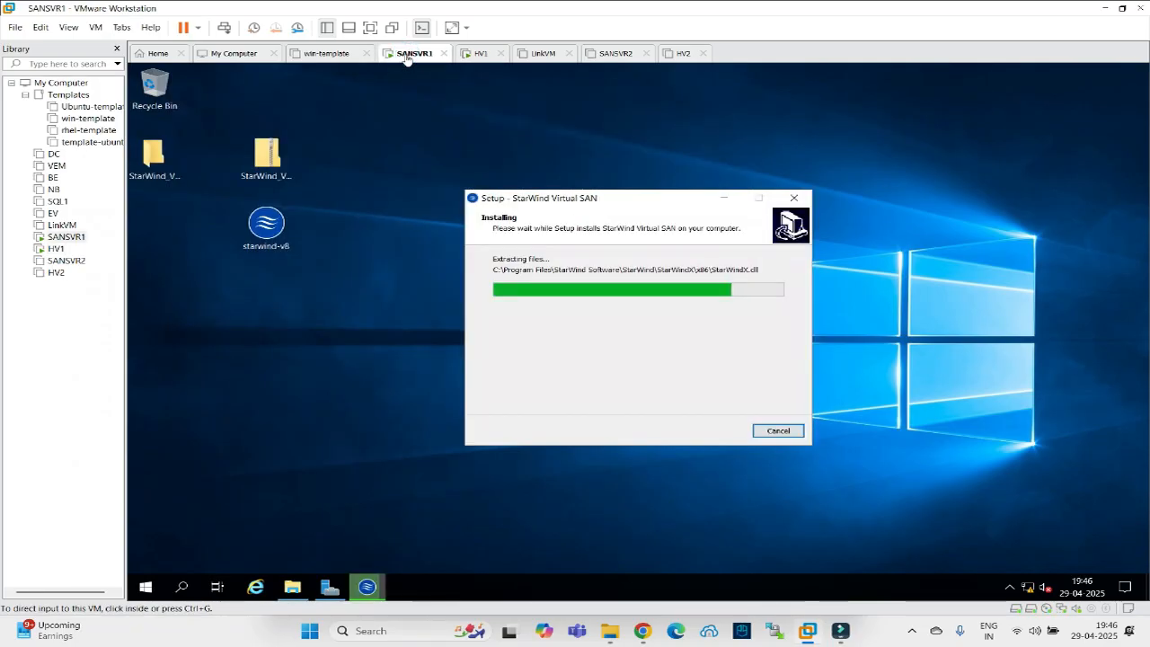
left_click(481, 53)
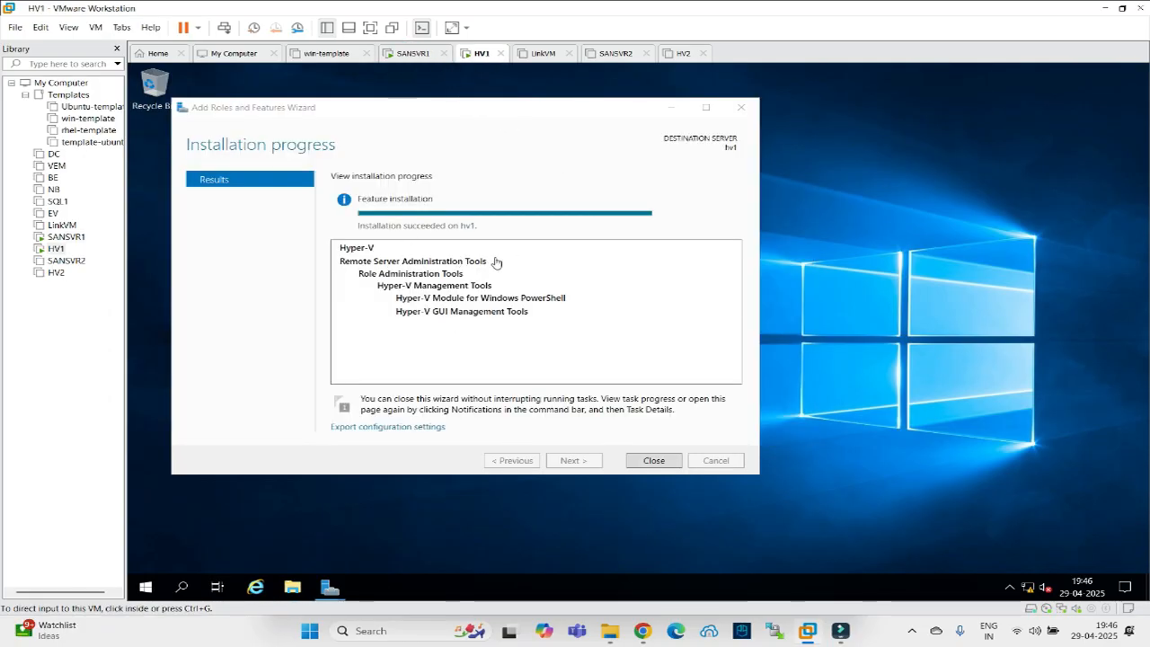
left_click(647, 462)
left_click(329, 586)
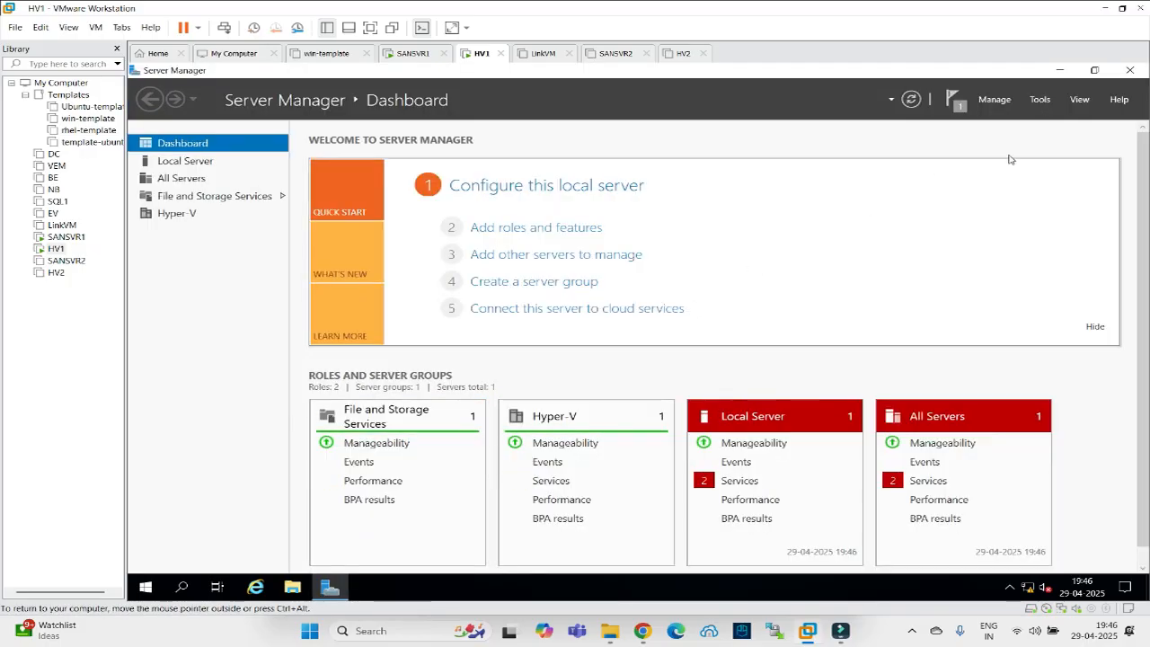
left_click(1033, 100)
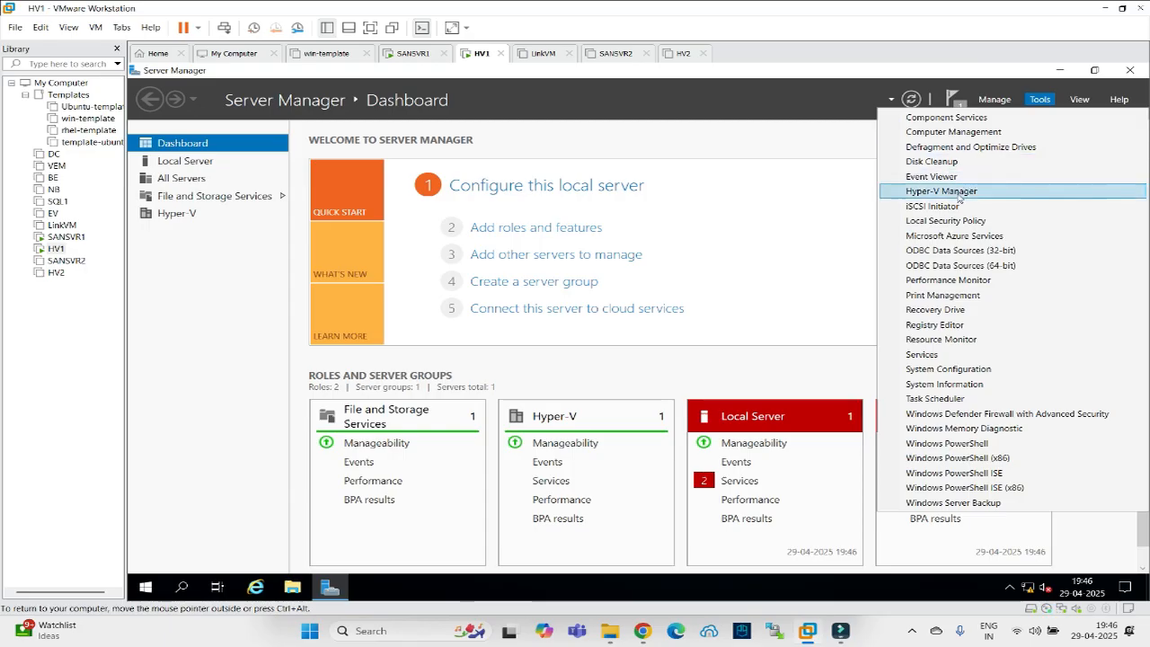
left_click(960, 187)
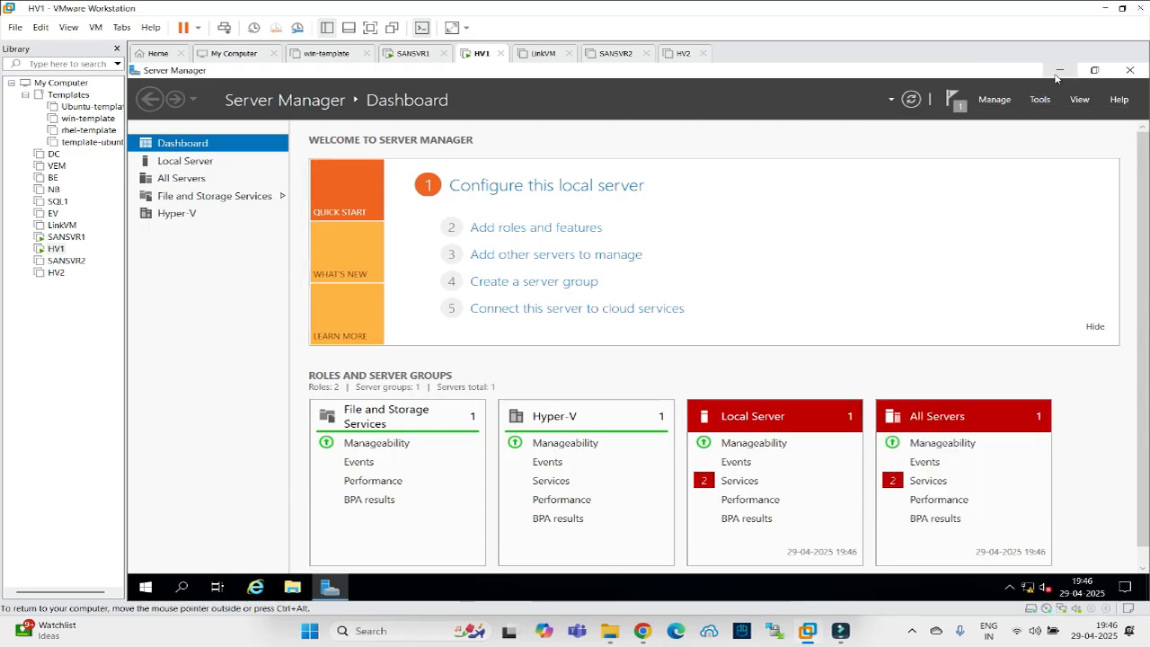
Maximize Hyper-V Manager, select HV1, and review its default virtual disk and machine folders in Hyper-V Settings.
left_click(1061, 70)
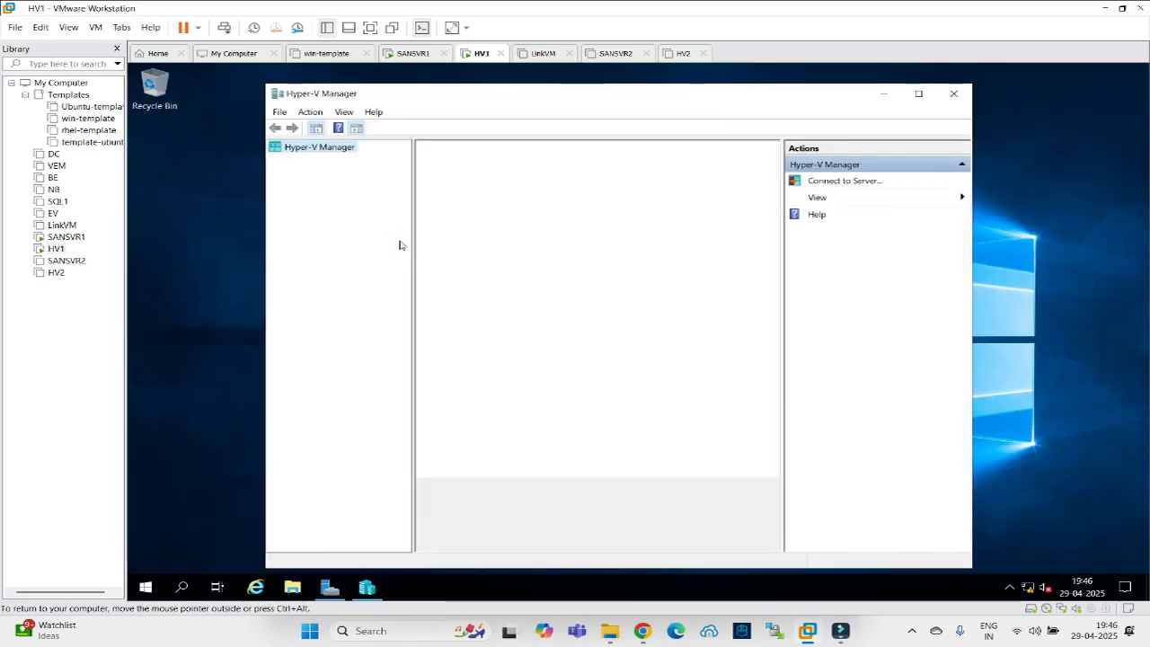
double_click(604, 99)
left_click(166, 135)
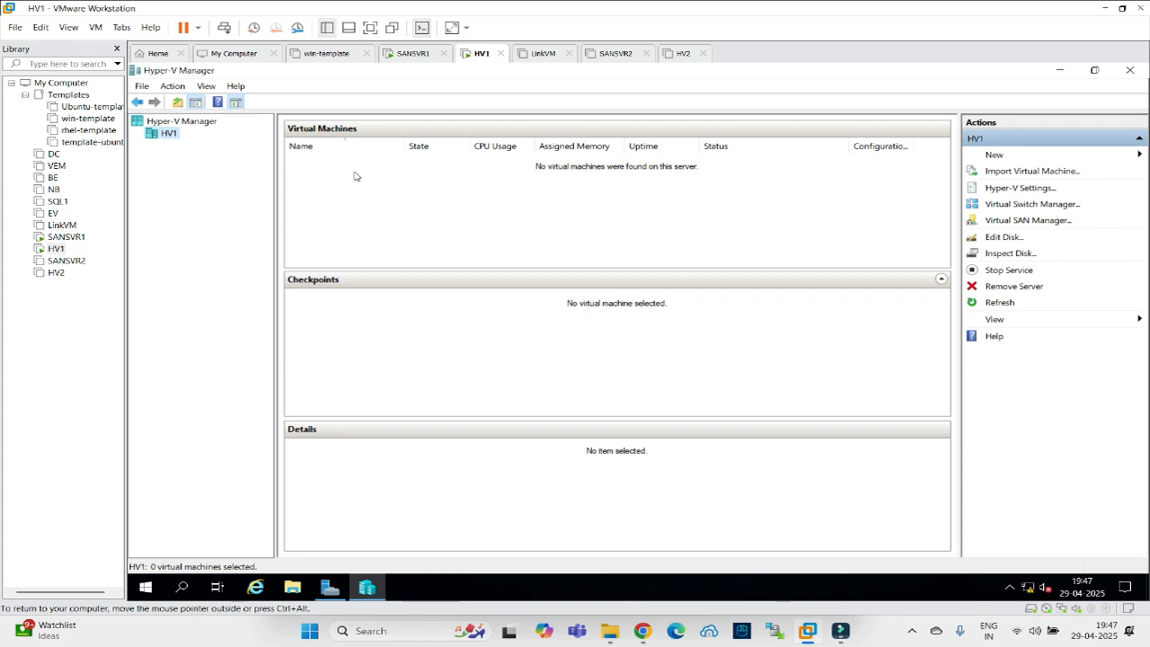
left_click(1026, 187)
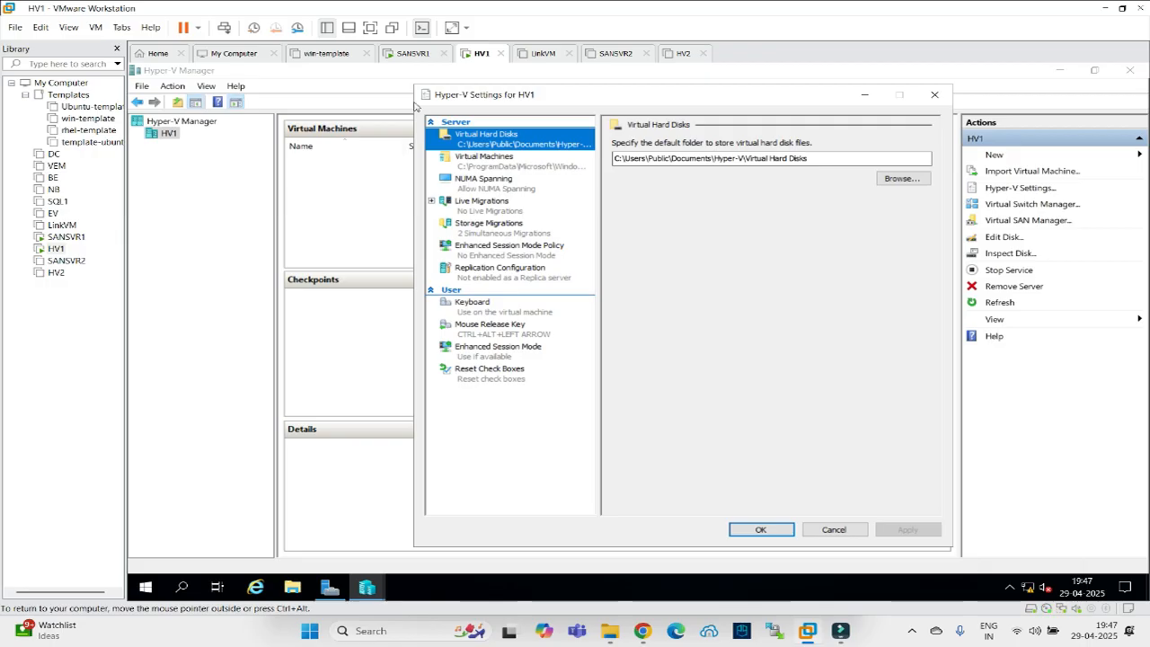
left_click(400, 54)
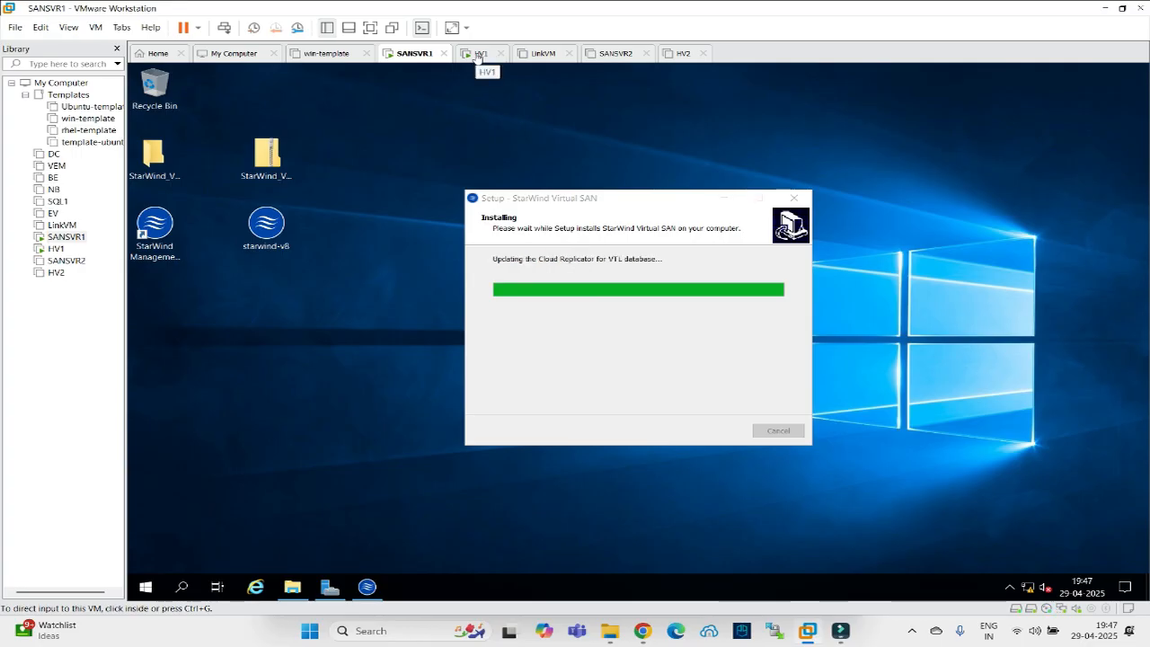
left_click(477, 54)
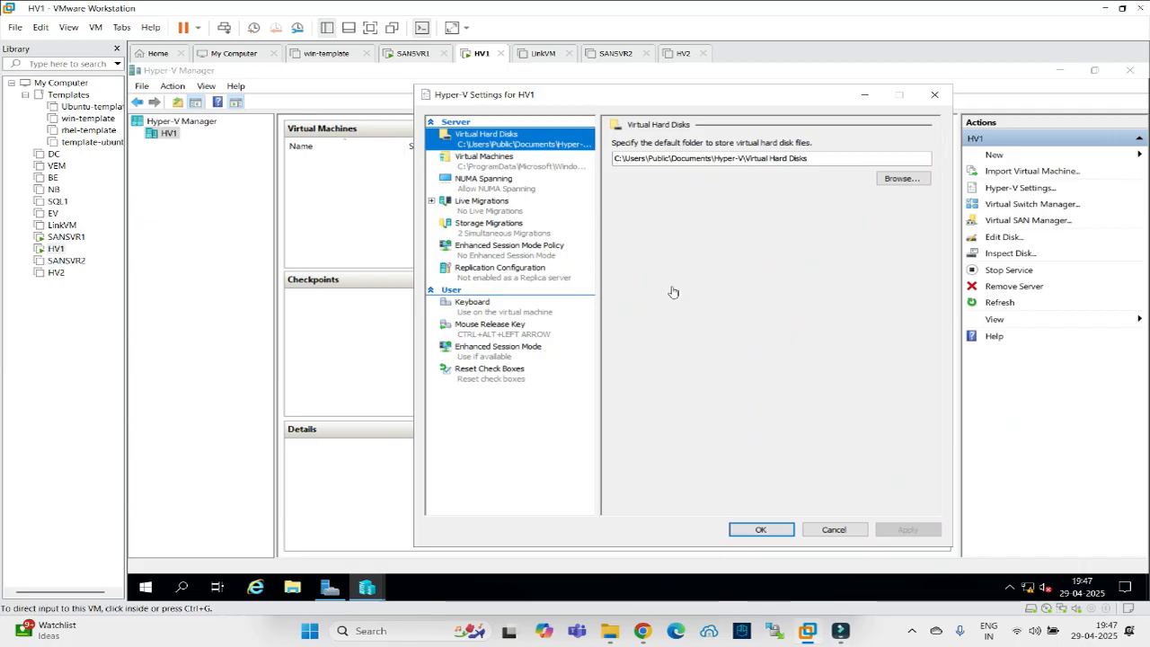
left_click(518, 164)
left_click(513, 142)
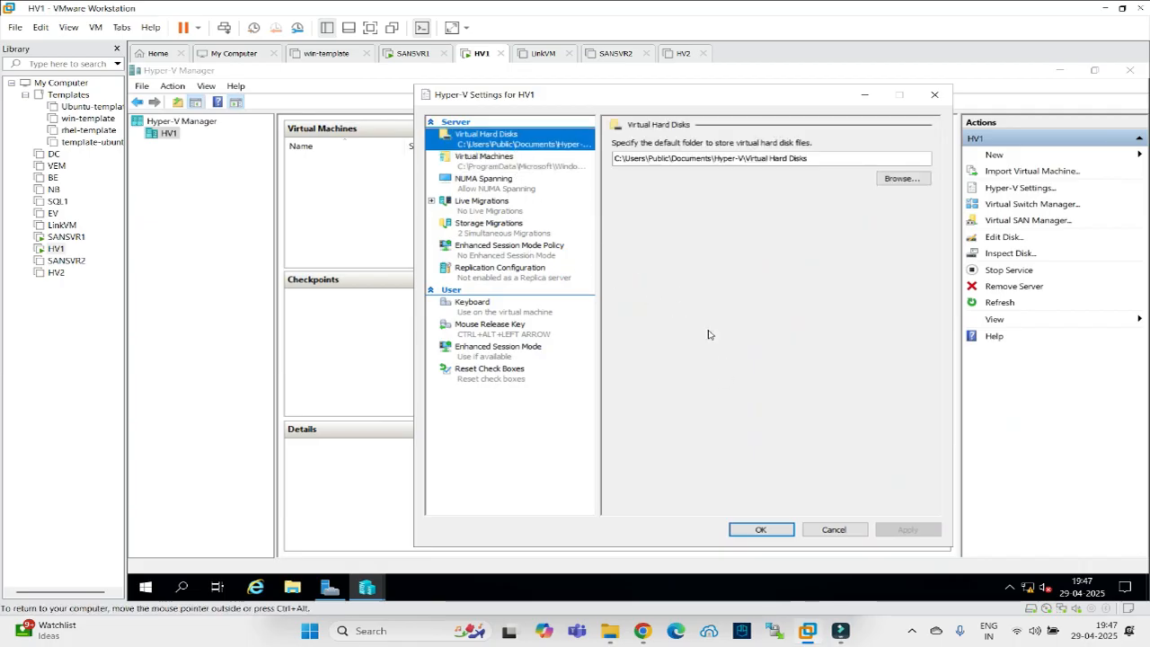
left_click(834, 530)
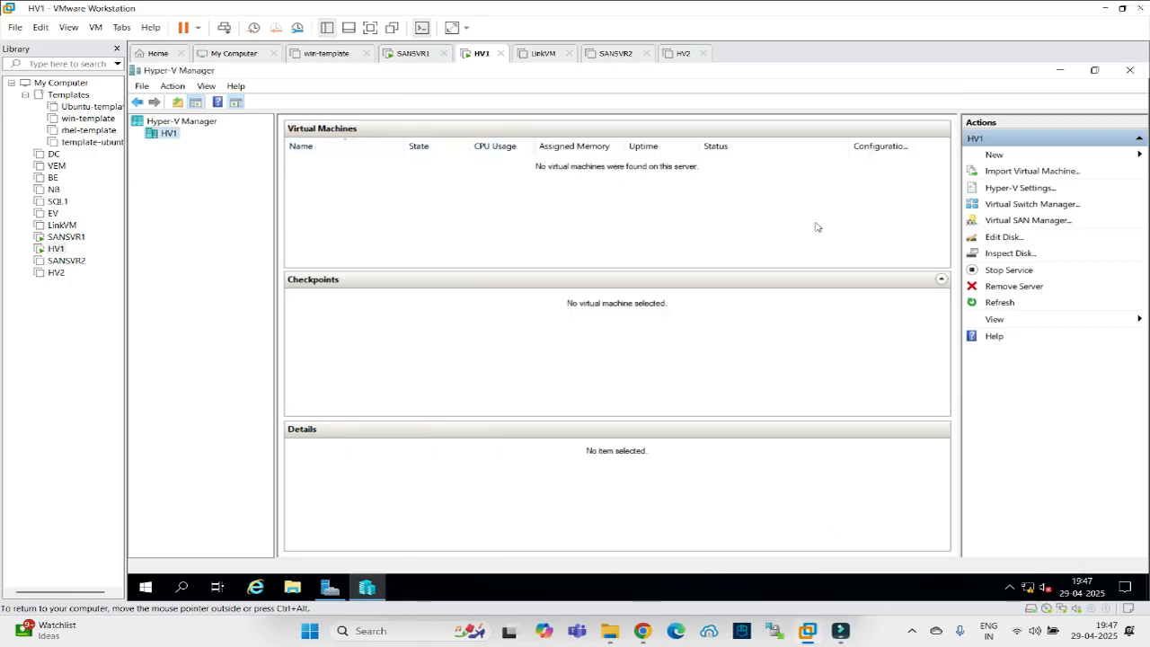
left_click(1020, 205)
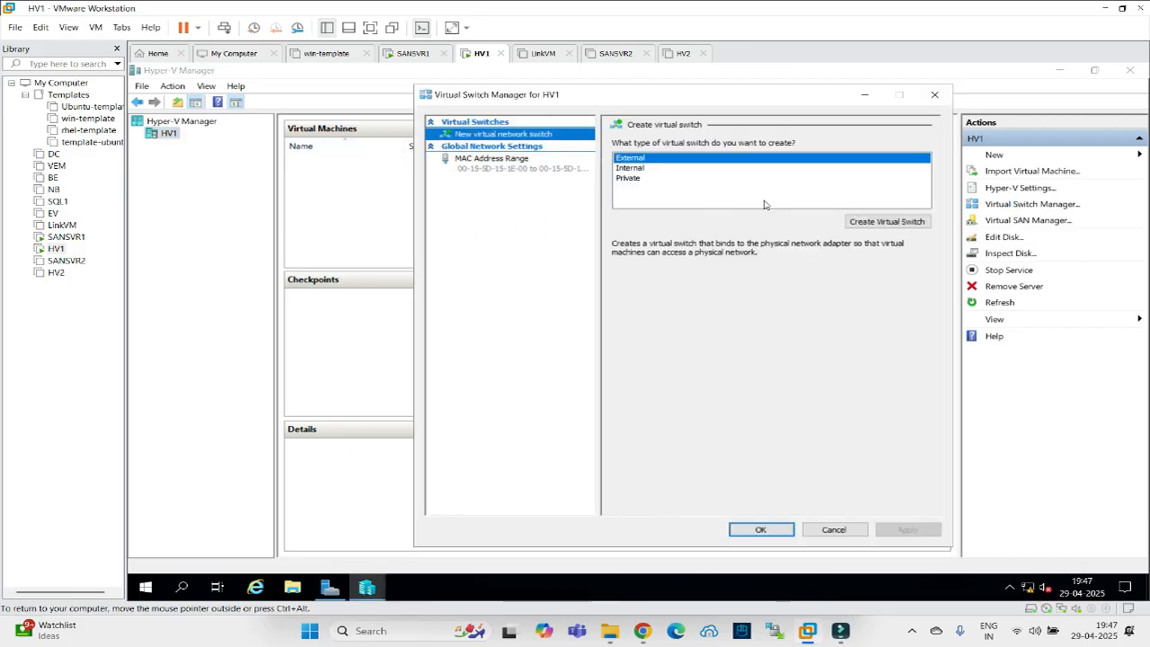
Create a new virtual switch named VS1 with the Internal network type and save it.
left_click(854, 222)
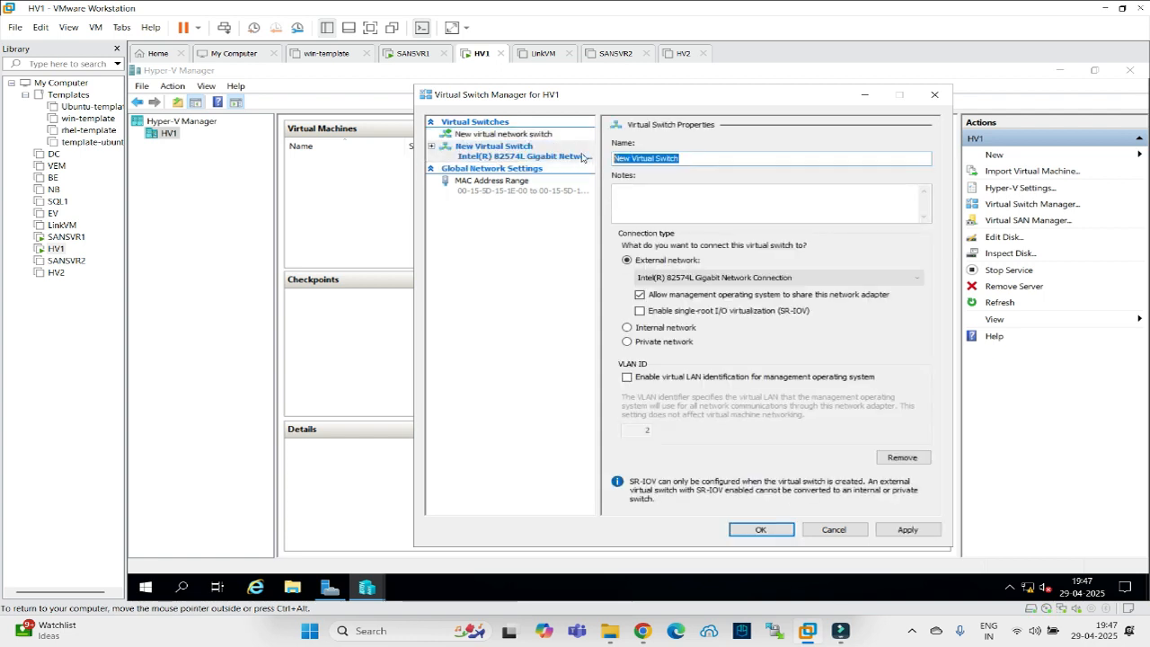
type("VS1")
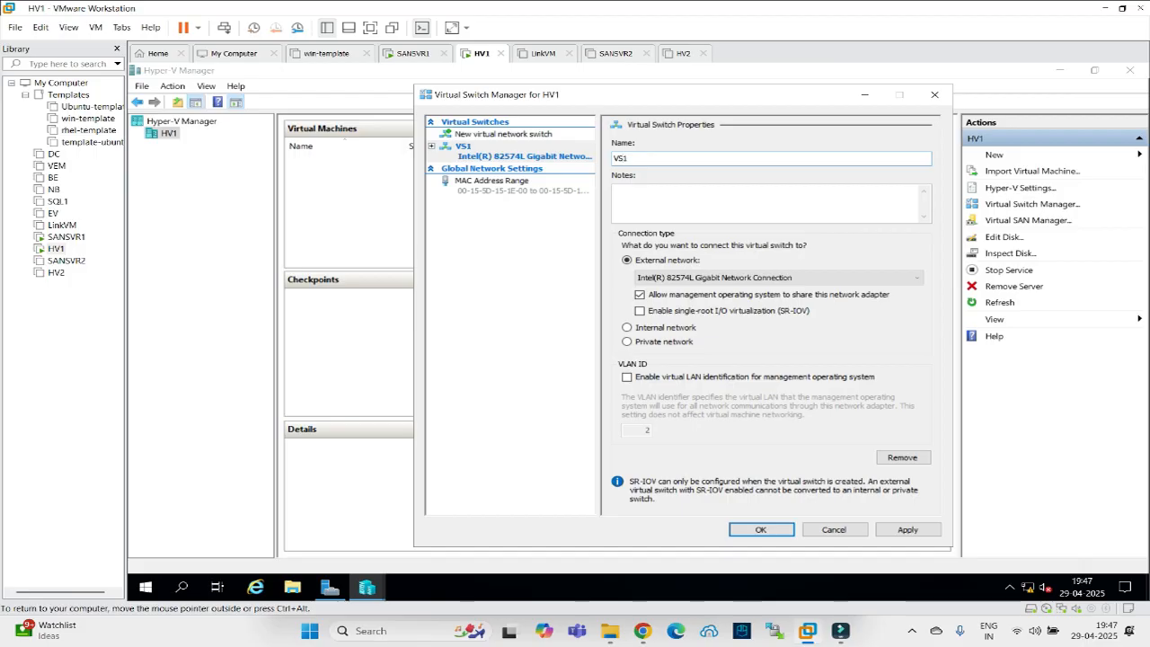
left_click(627, 327)
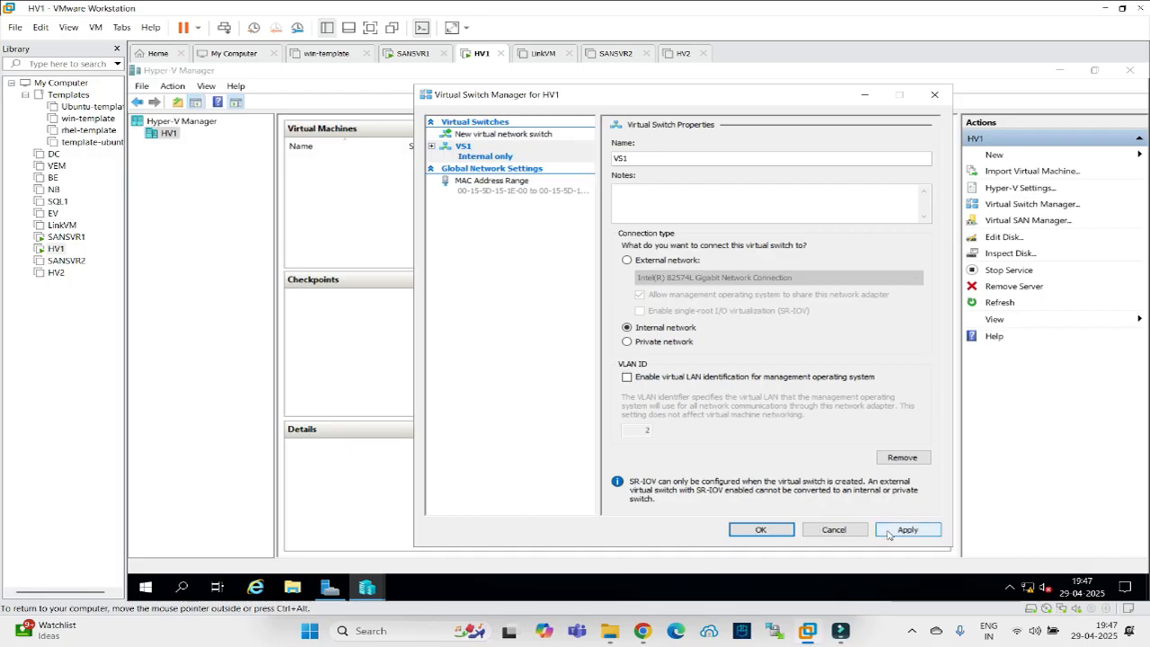
left_click(759, 529)
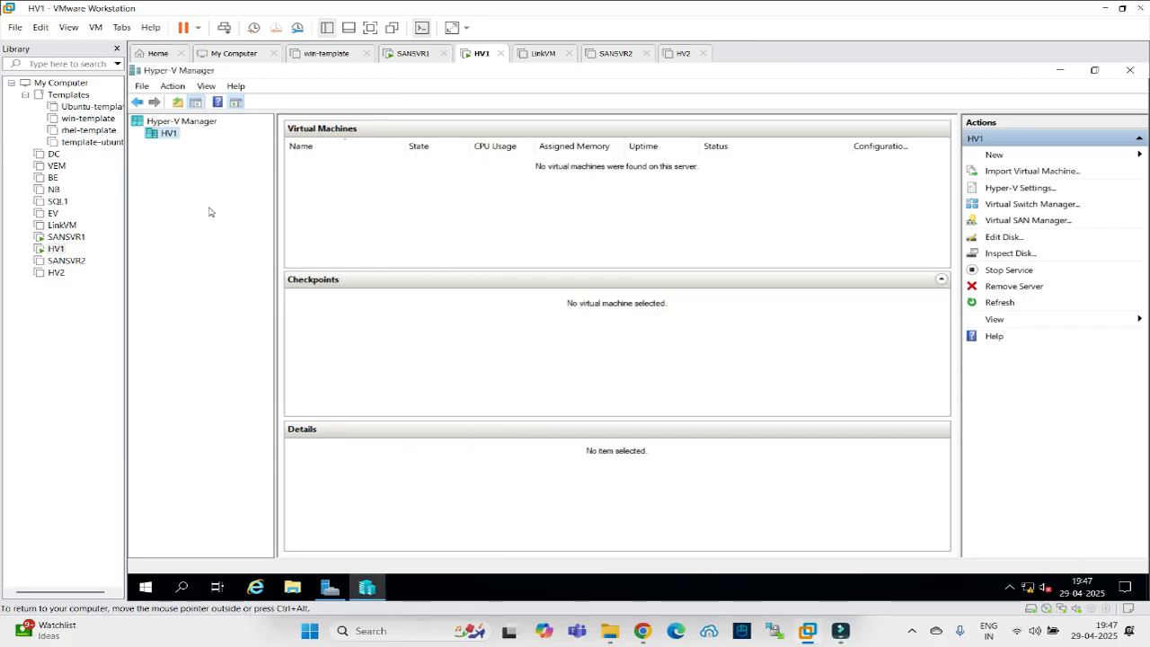
left_click(1060, 70)
left_click(409, 53)
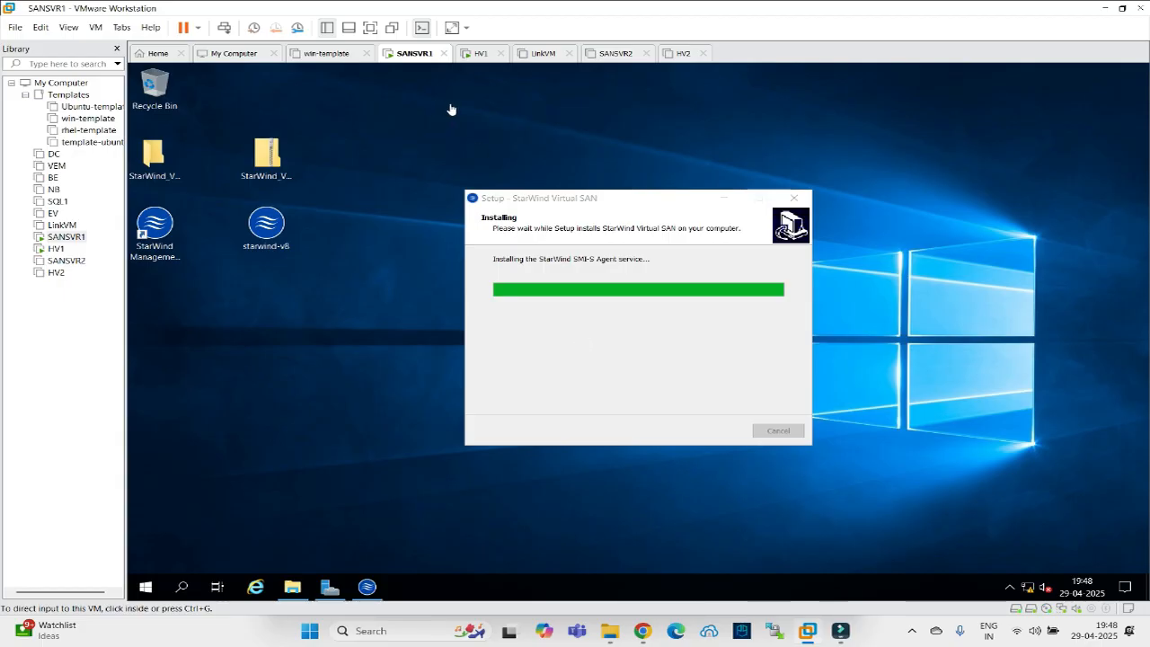
left_click(479, 53)
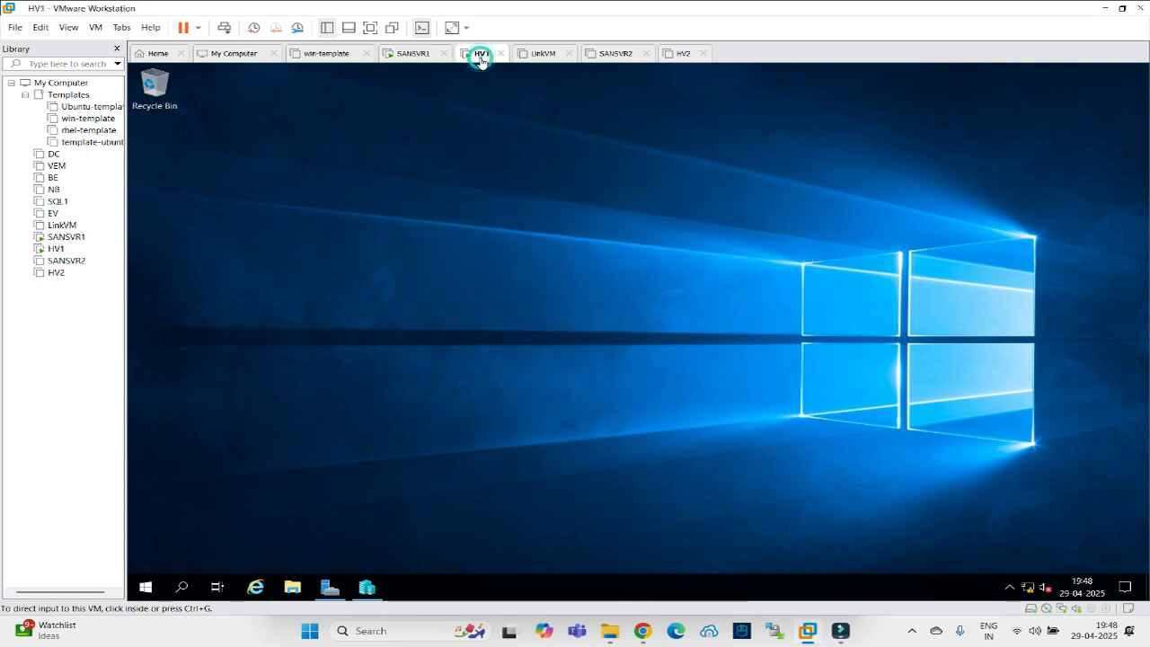
left_click(676, 55)
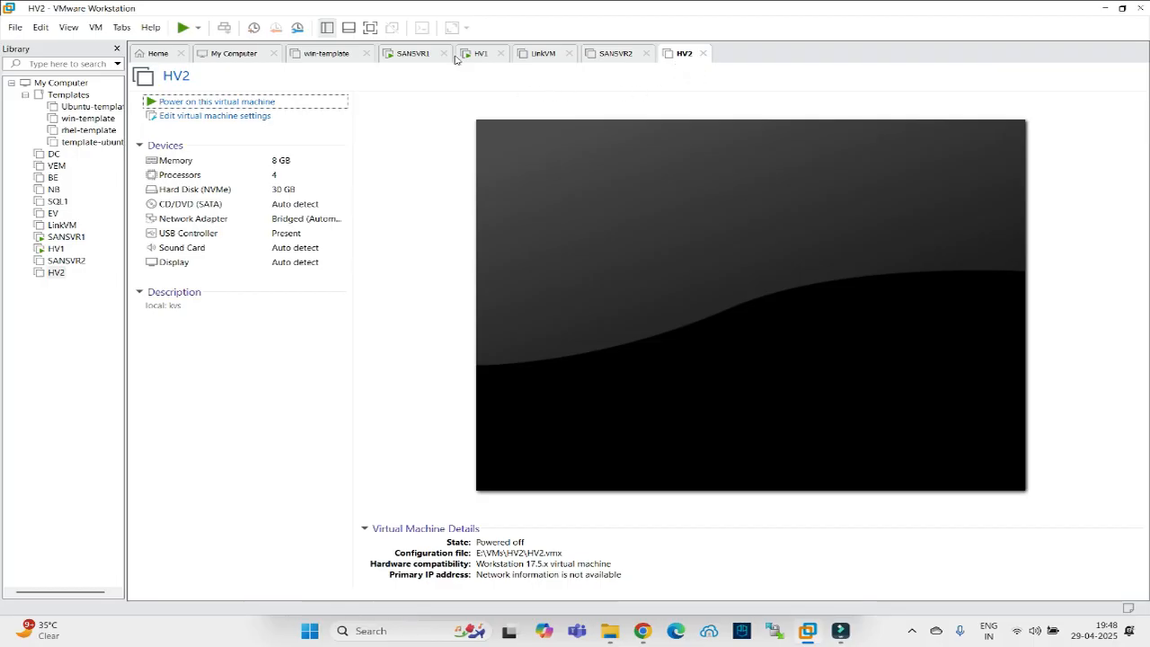
left_click(612, 56)
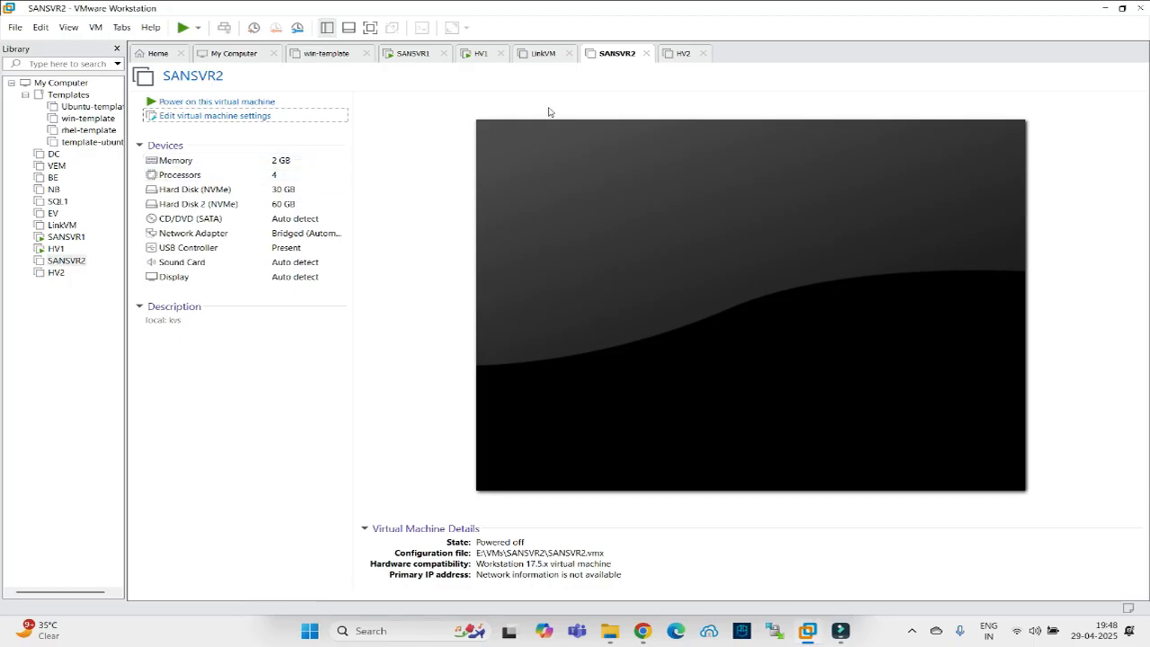
left_click(529, 54)
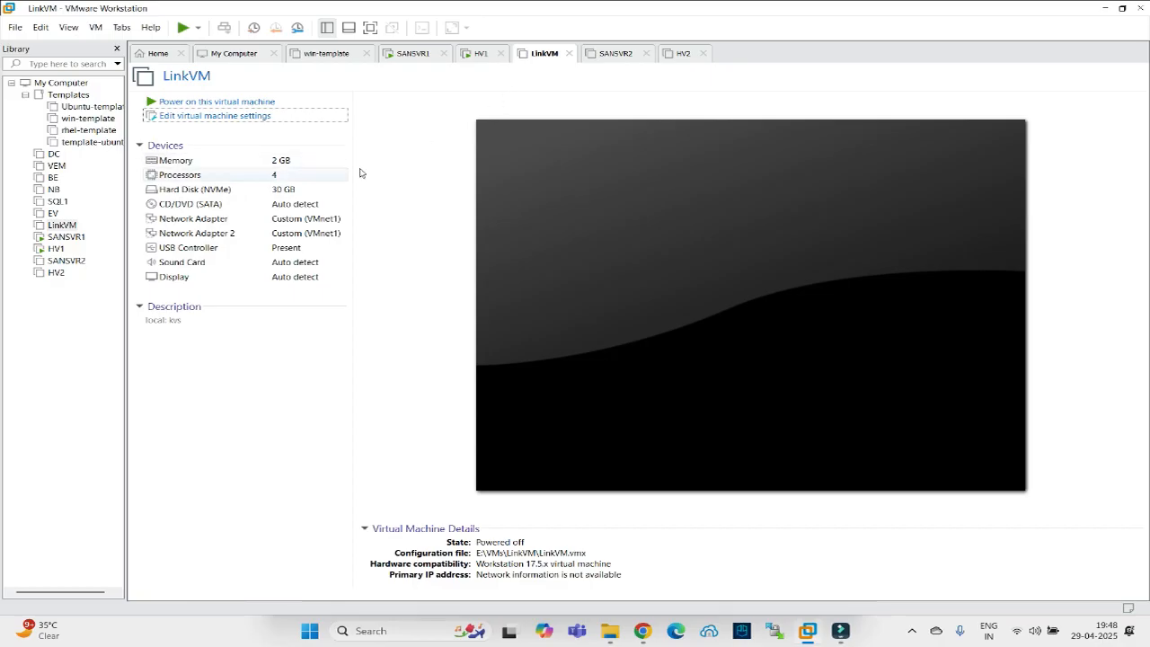
left_click(474, 54)
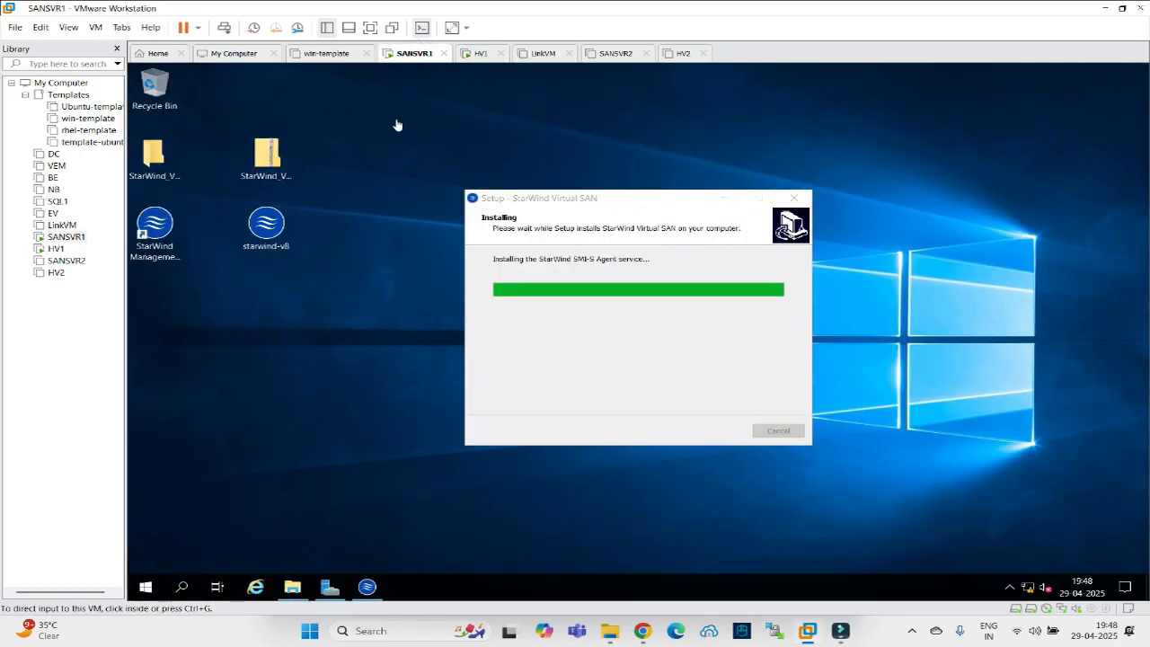
Let StarWind Virtual SAN setup complete on SANSVR1 and finish with Launch Management Console checked.
left_click(609, 363)
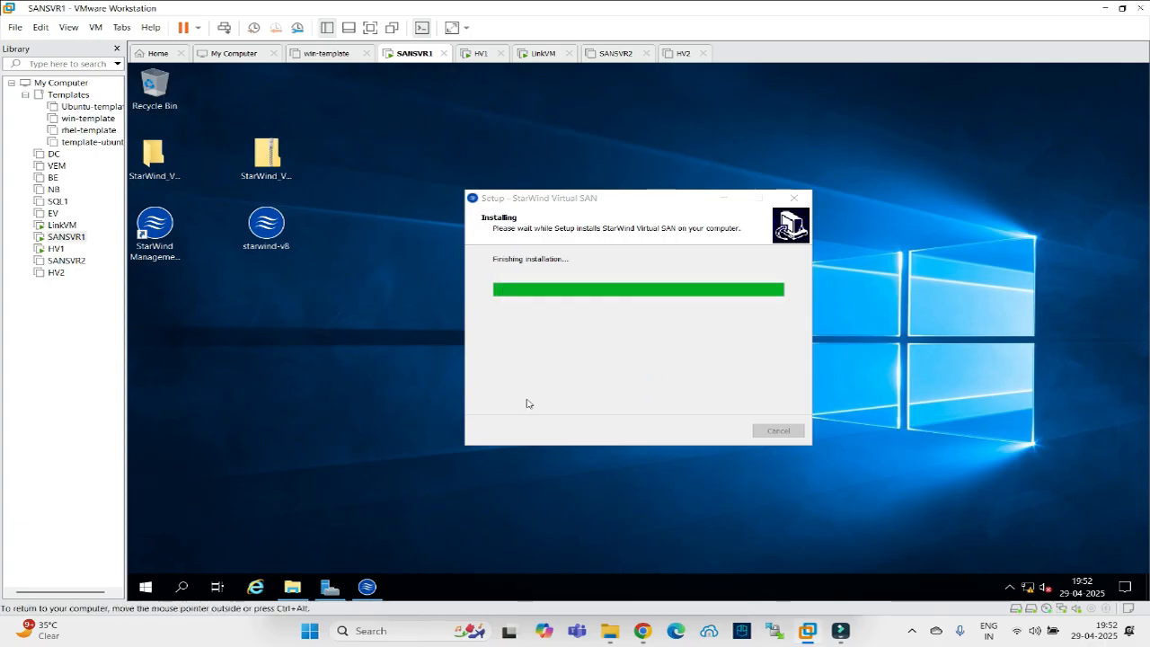
left_click(504, 417)
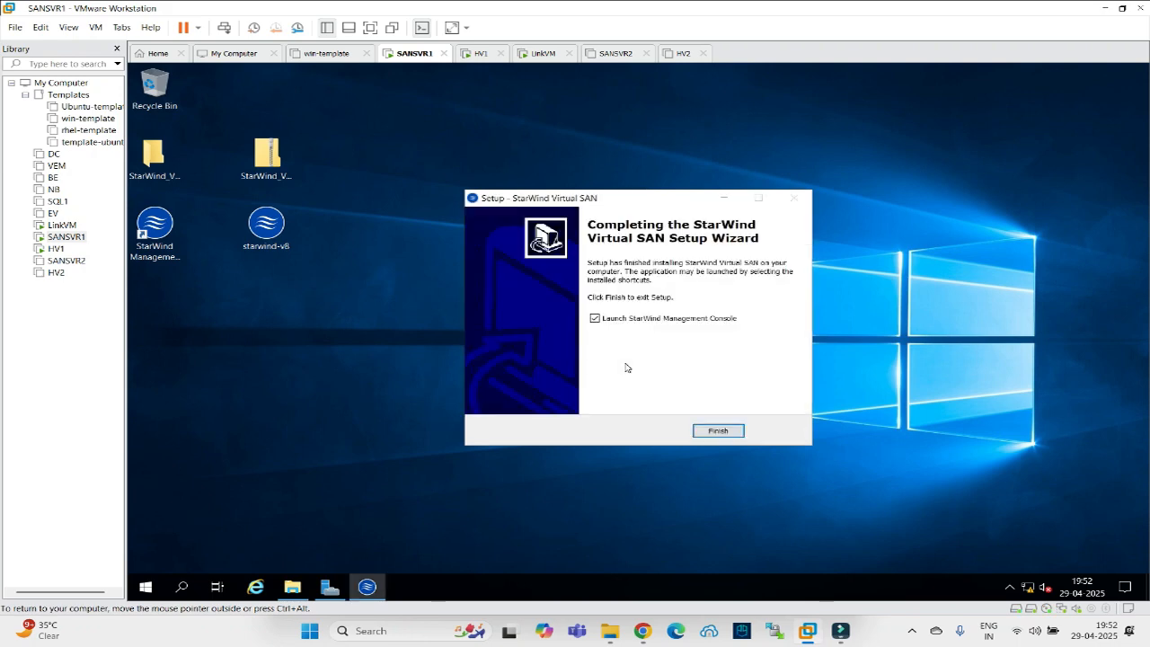
left_click(731, 434)
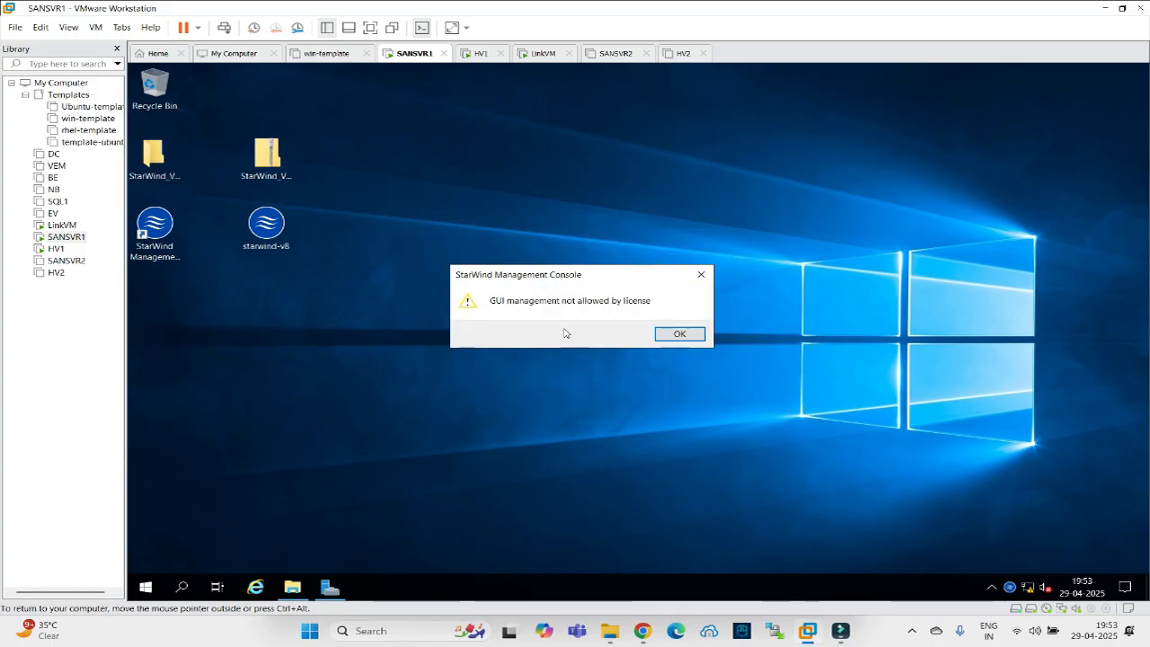
Dismiss the license warning, accept E: as the storage pool, and open the console maximized.
left_click(663, 335)
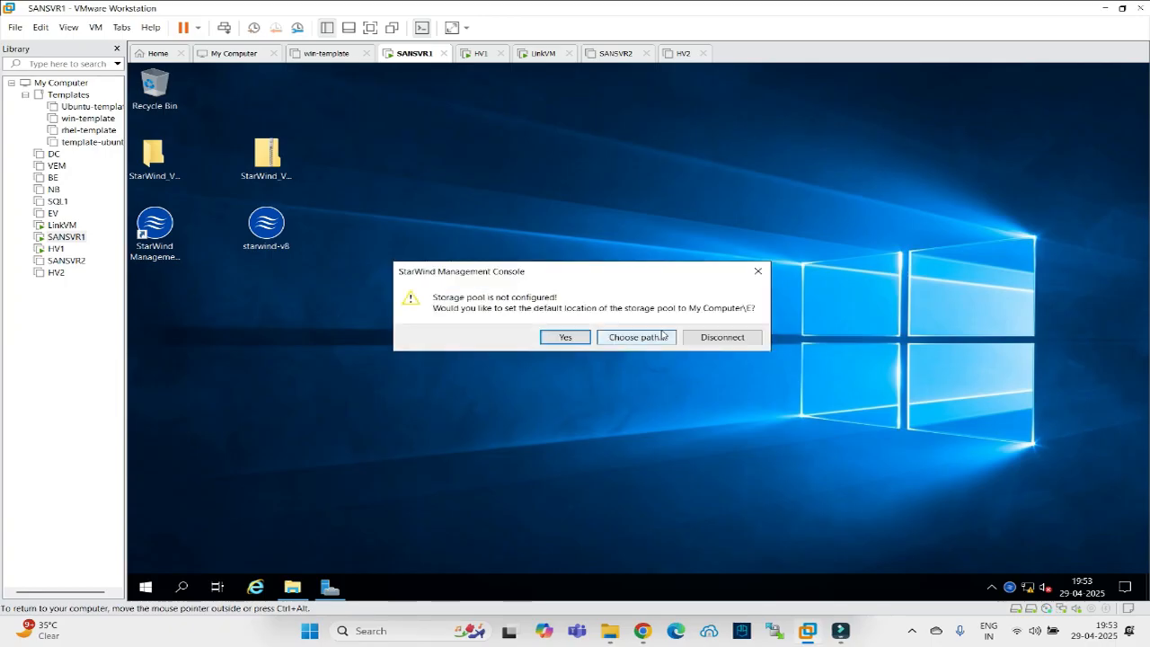
left_click(564, 339)
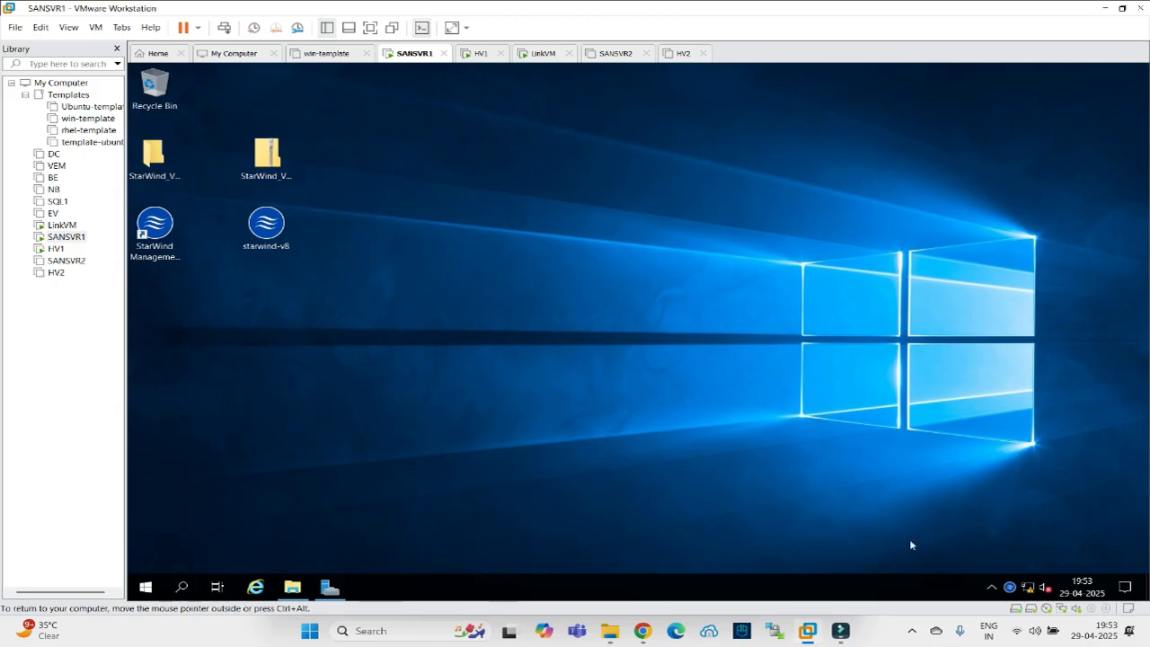
right_click(1010, 590)
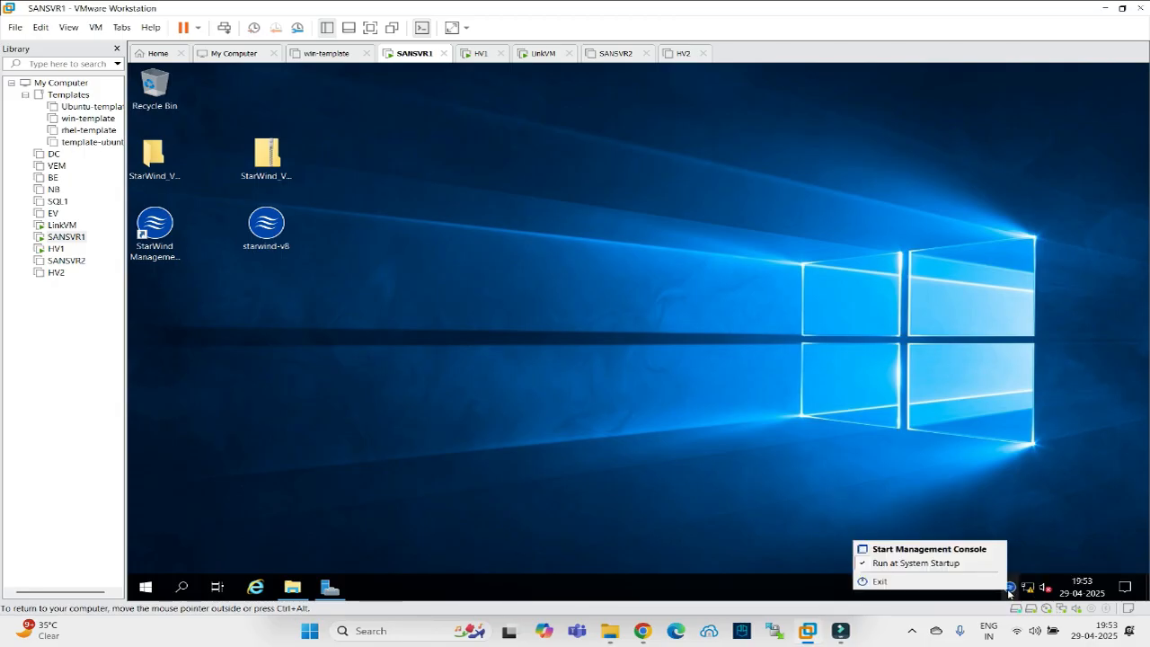
left_click(951, 549)
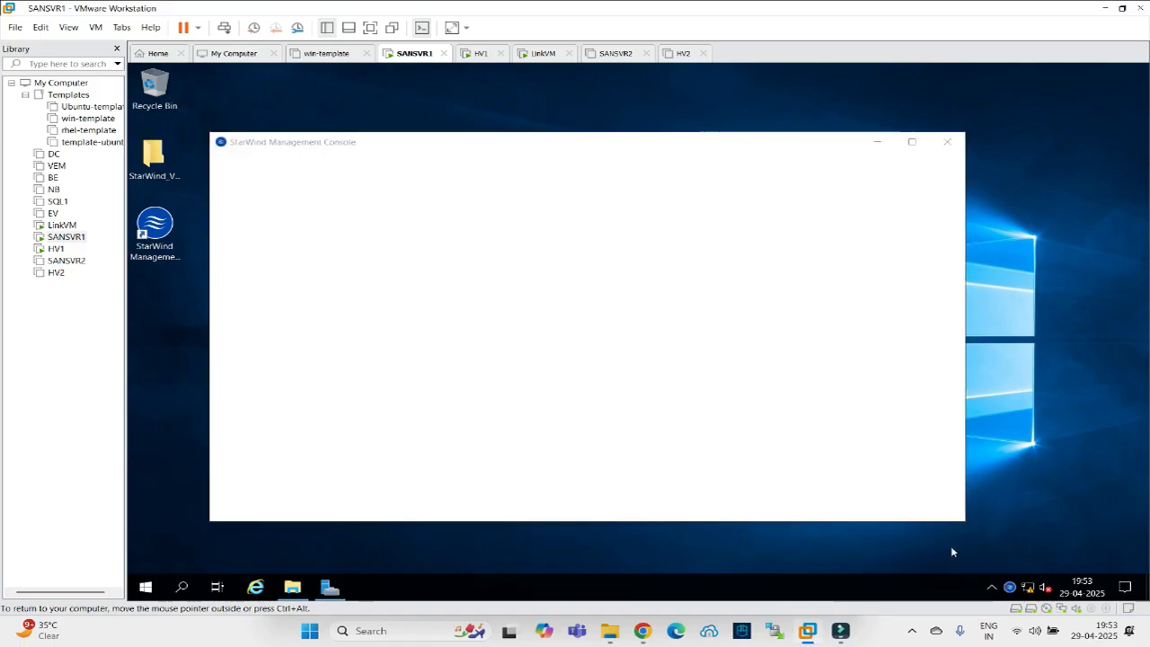
double_click(657, 142)
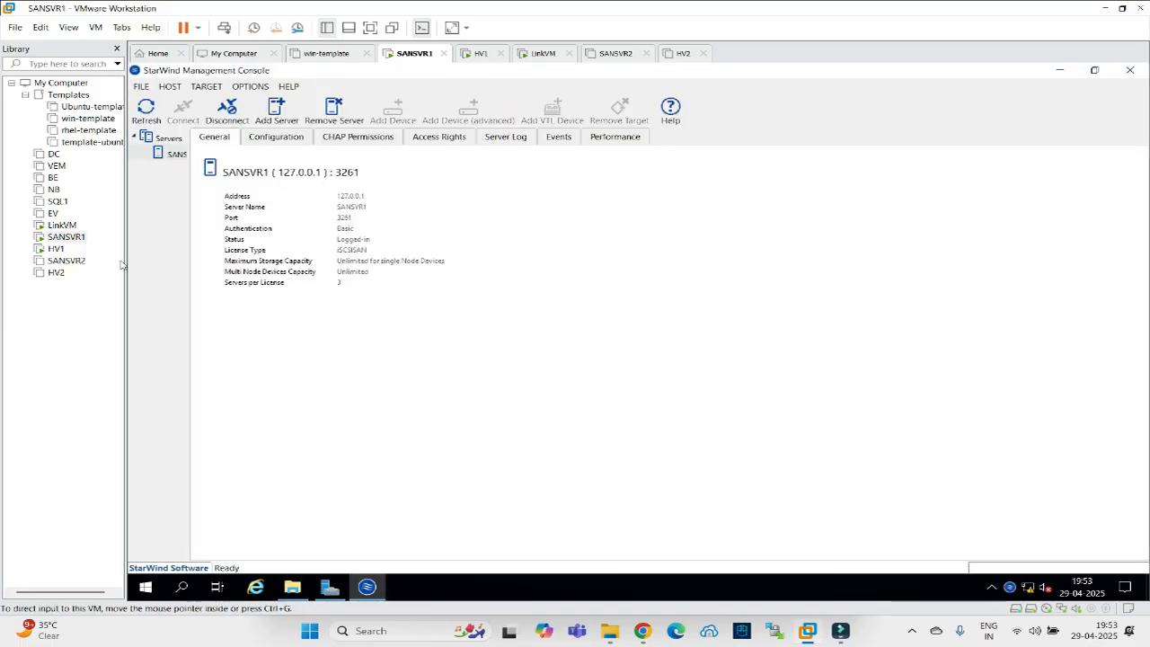
left_click_drag(190, 314, 336, 325)
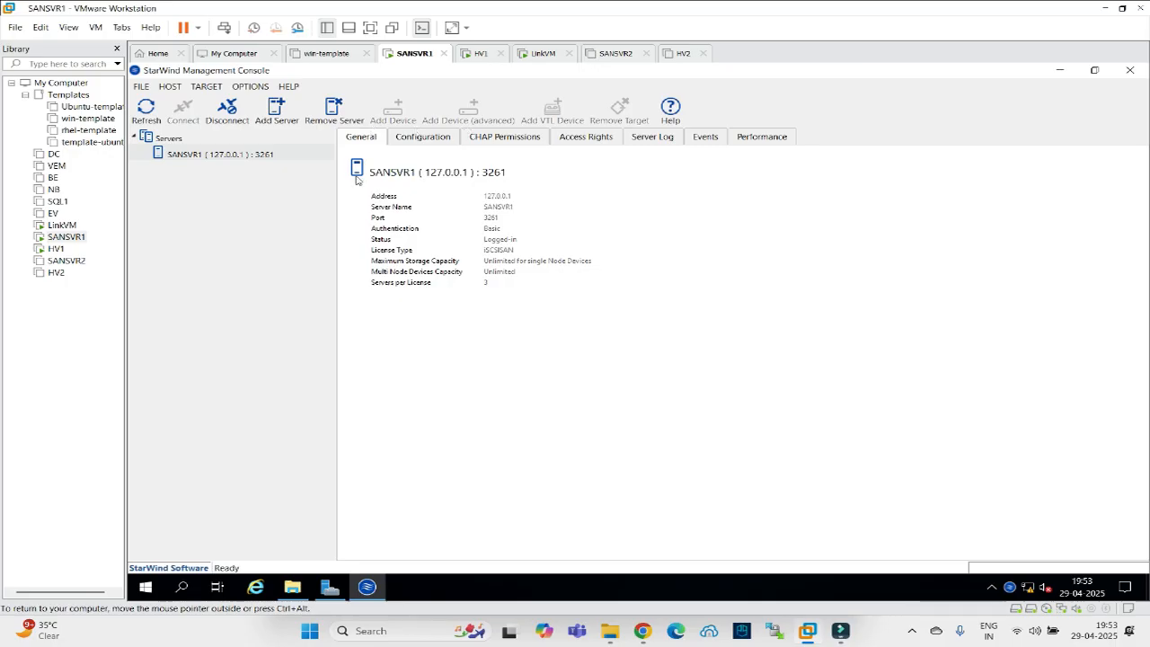
Copy the E:\storage path from the storage folder's address bar.
left_click(295, 588)
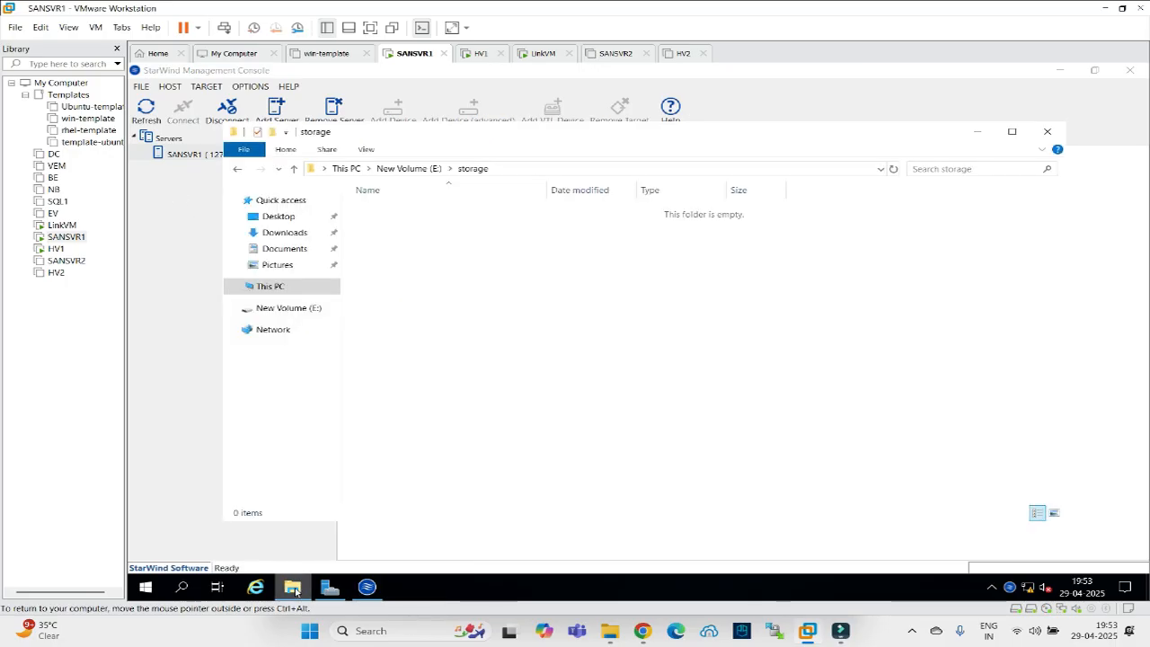
left_click(514, 167)
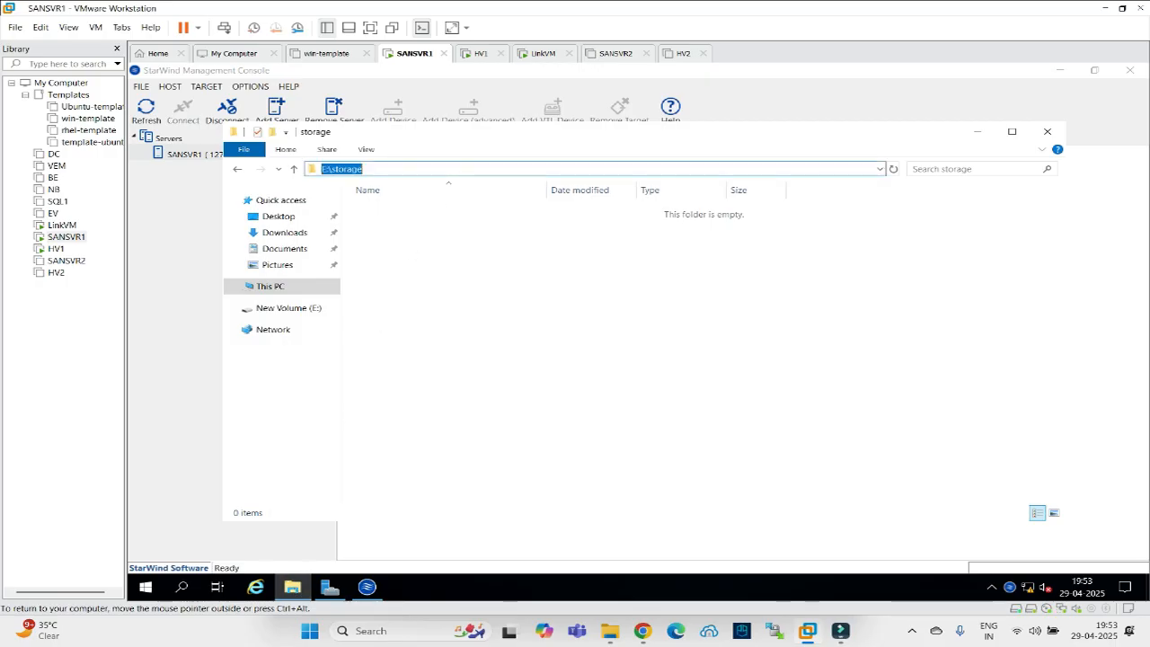
right_click(348, 165)
left_click(368, 206)
Launch Windows PowerShell ISE from the Windows search.
left_click(185, 588)
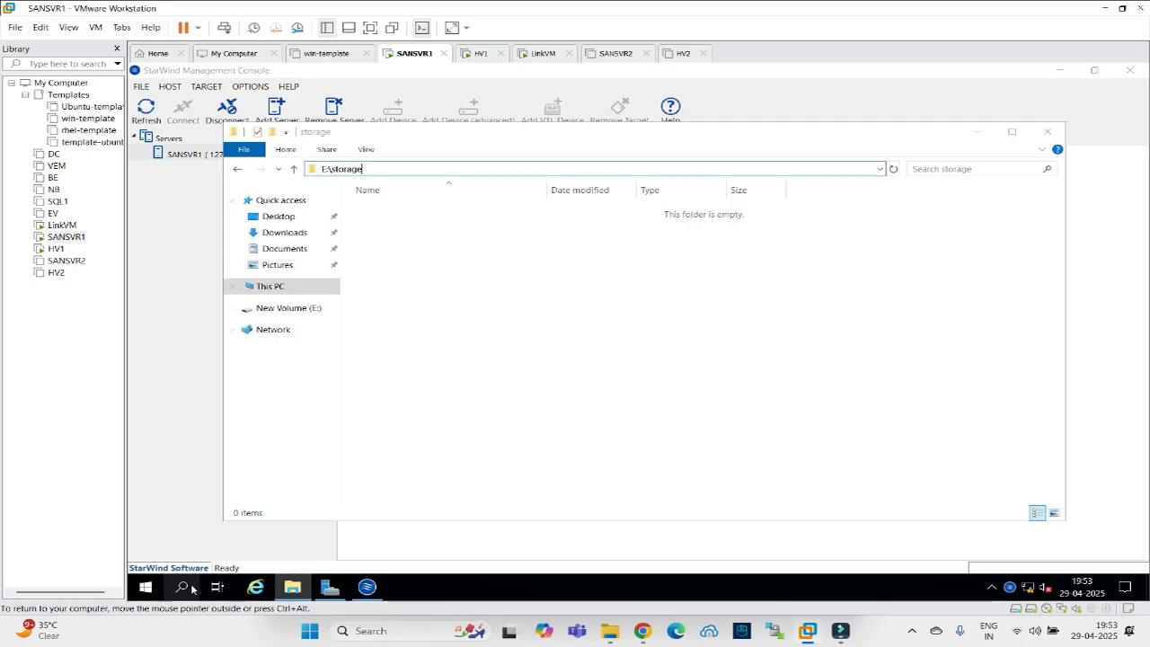
type("p")
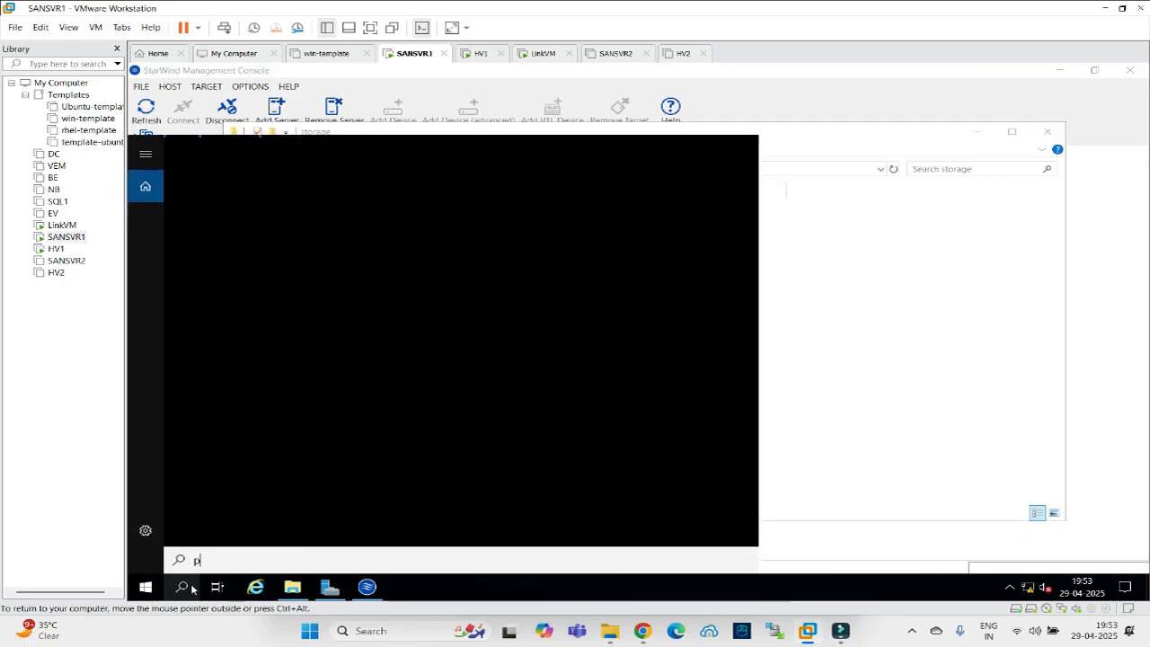
type("owershe")
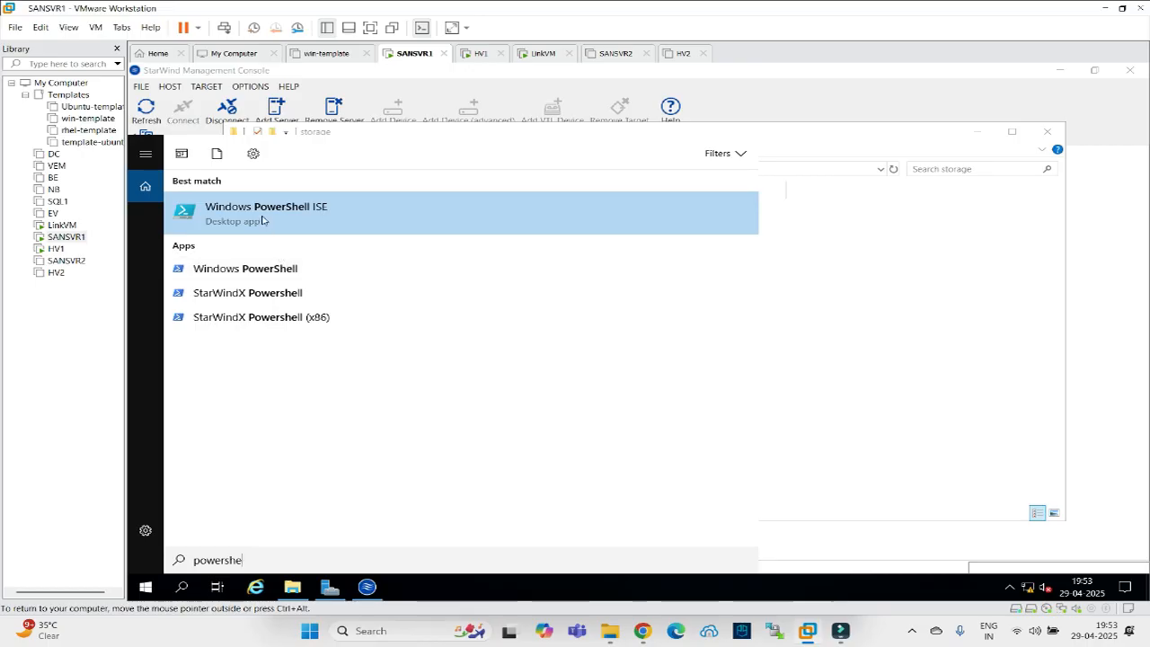
left_click(265, 216)
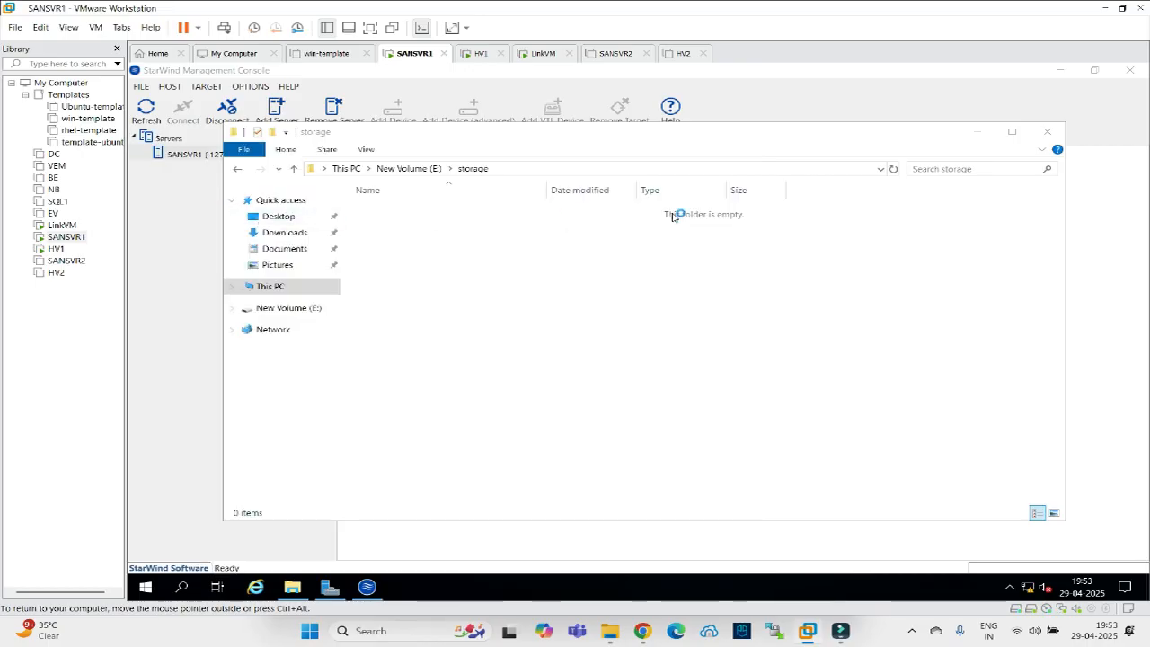
Open CreateImageFile from C:\Program Files\StarWind Software\StarWind\StarWindX\Samples\powershell in a maximized ISE.
left_click(274, 288)
double_click(519, 363)
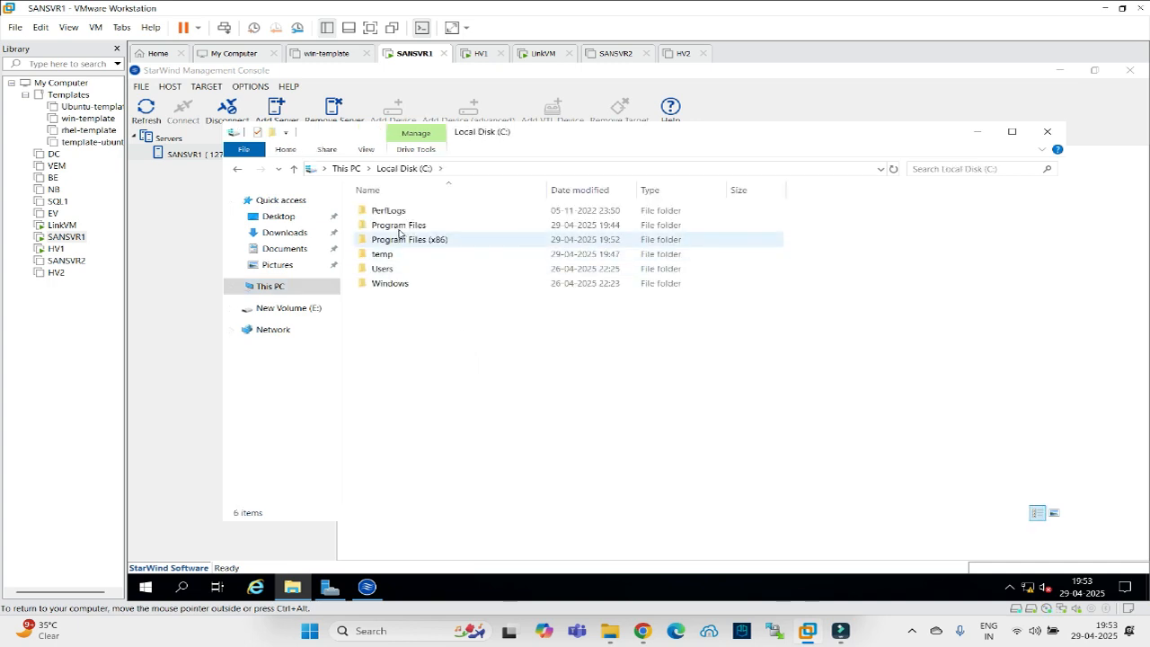
double_click(398, 226)
double_click(399, 258)
double_click(380, 214)
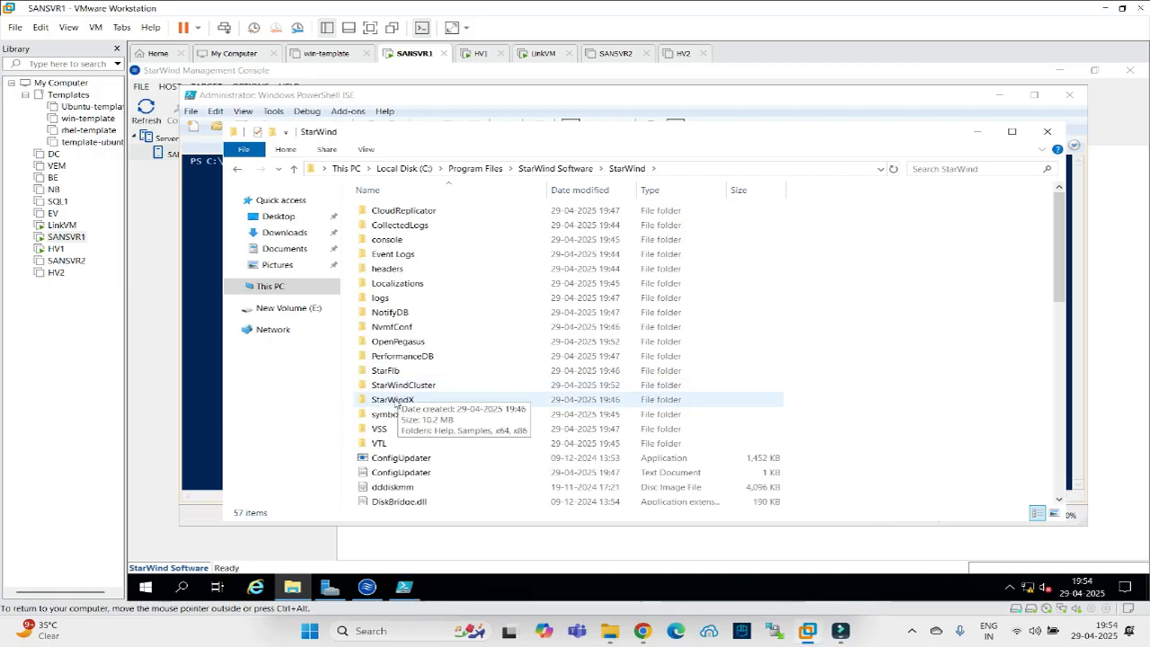
double_click(395, 399)
double_click(385, 231)
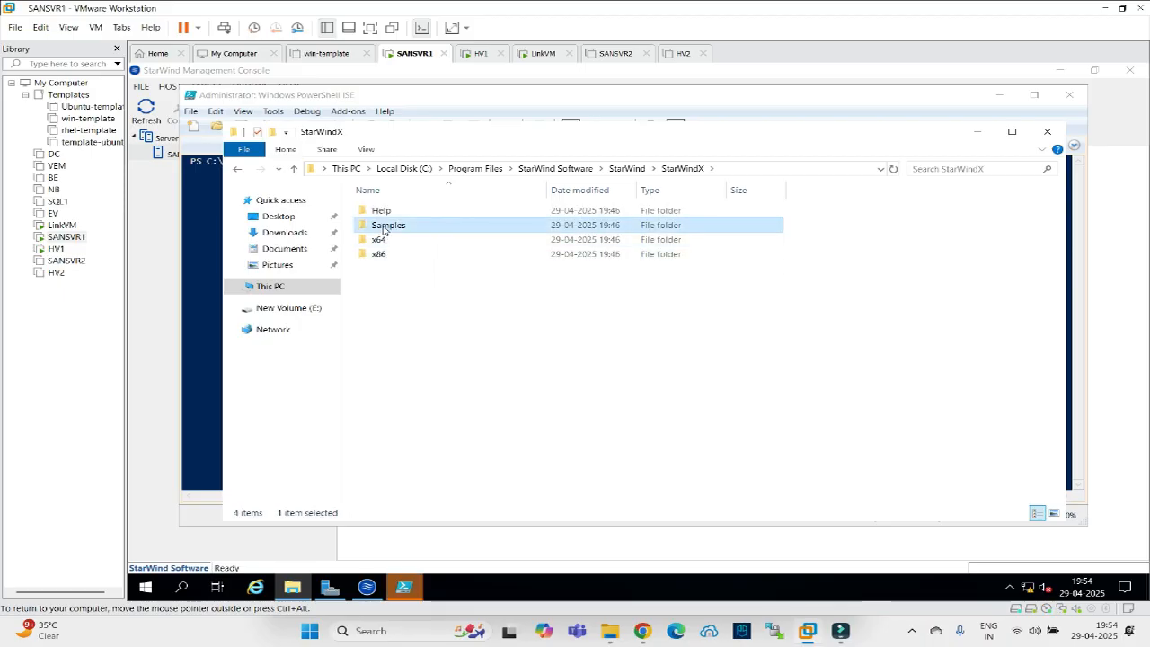
double_click(400, 227)
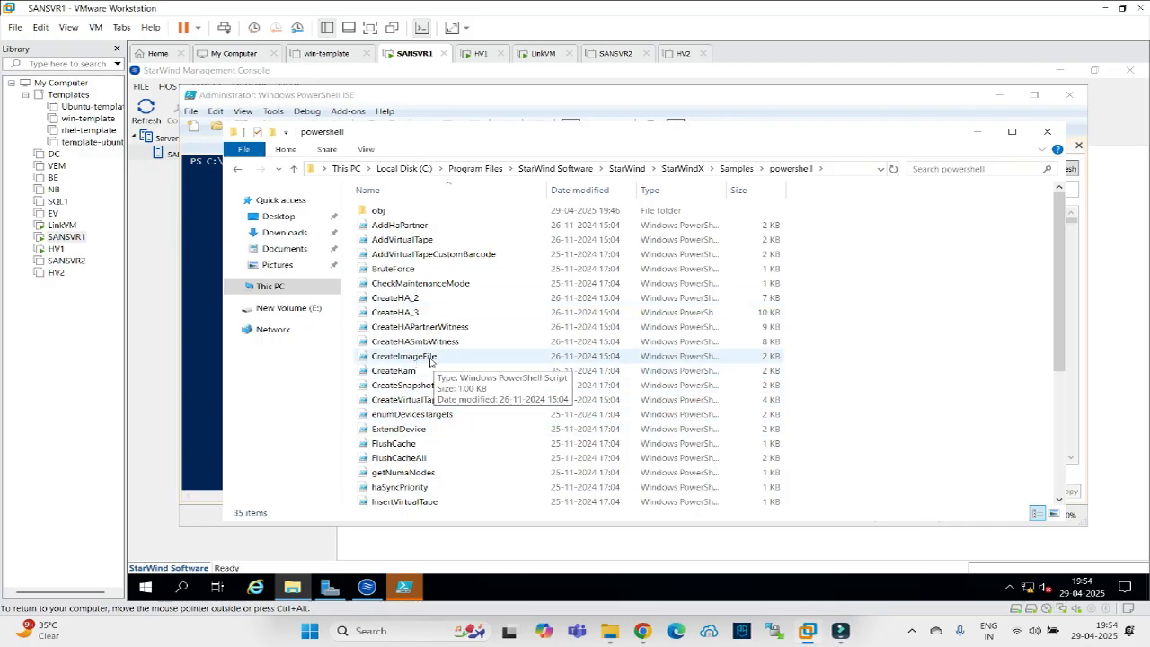
left_click(431, 359)
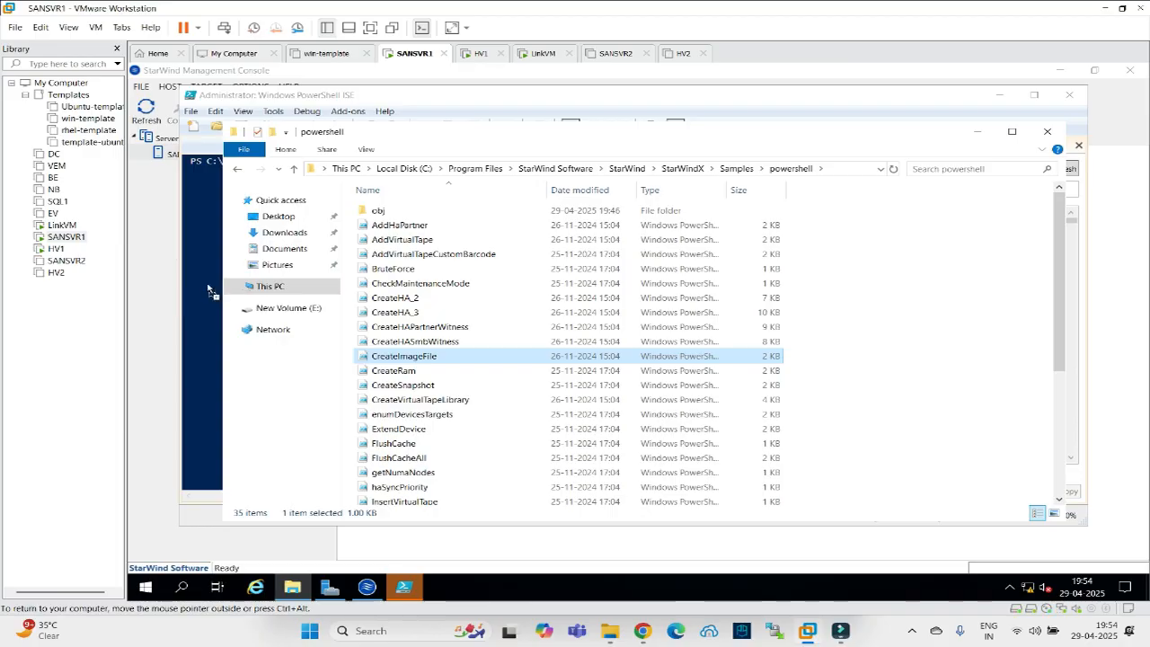
left_click(978, 131)
double_click(726, 98)
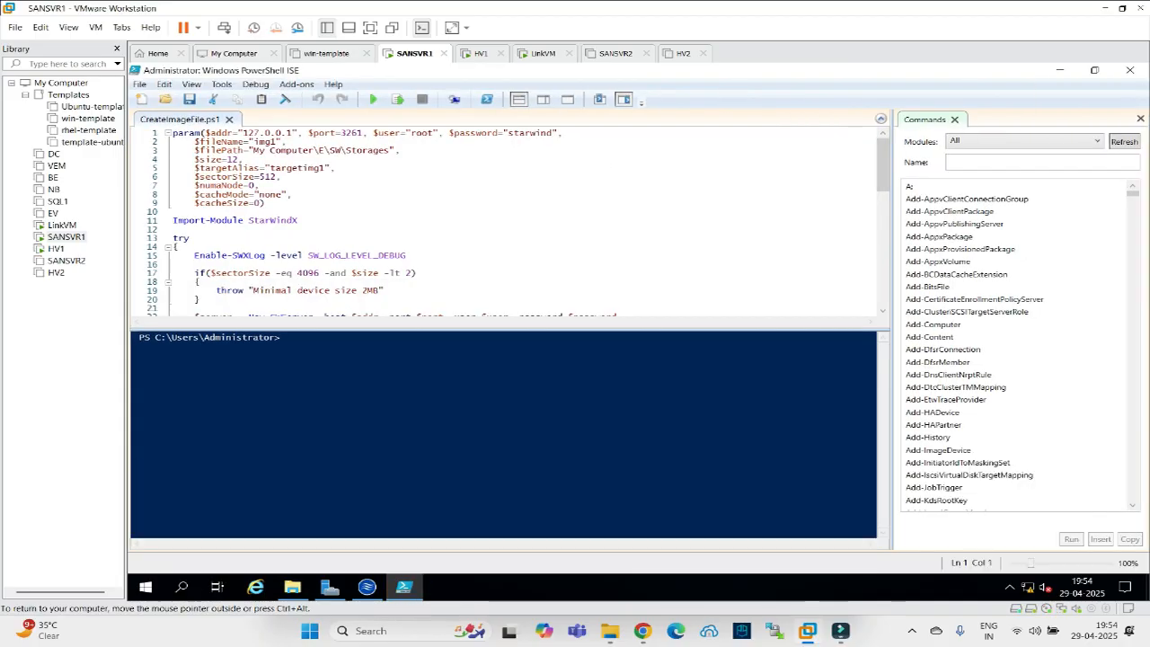
Paste E:\storage as the filePath and change the size value to 42000 in CreateImageFile.ps1.
left_click(1140, 119)
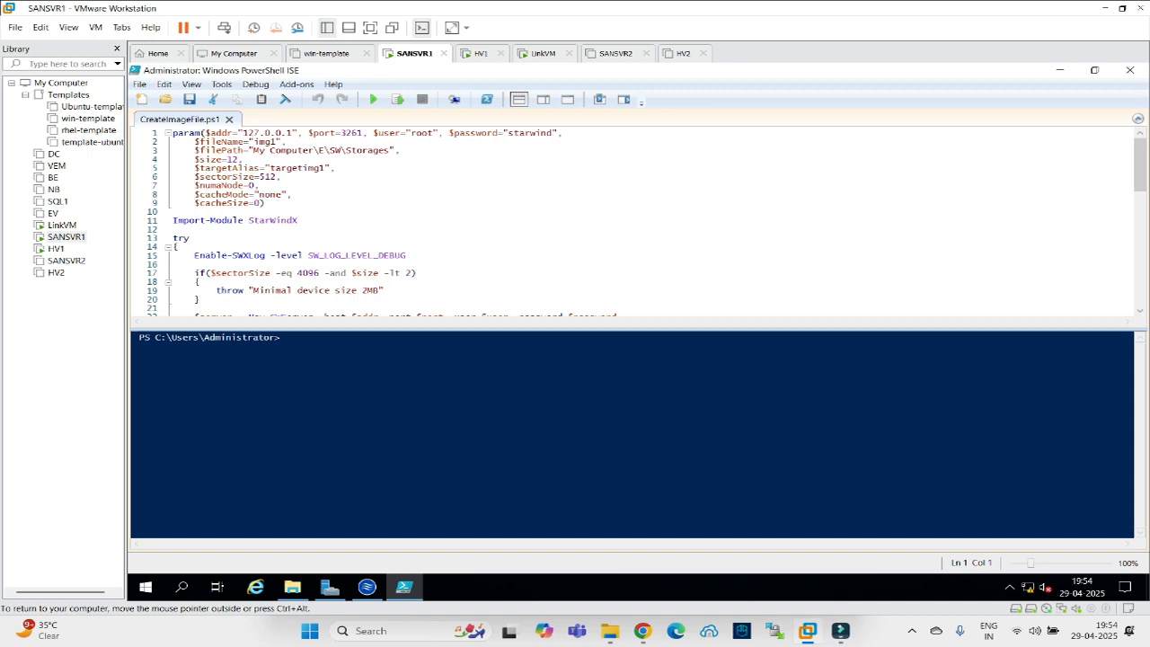
left_click_drag(392, 150, 265, 150)
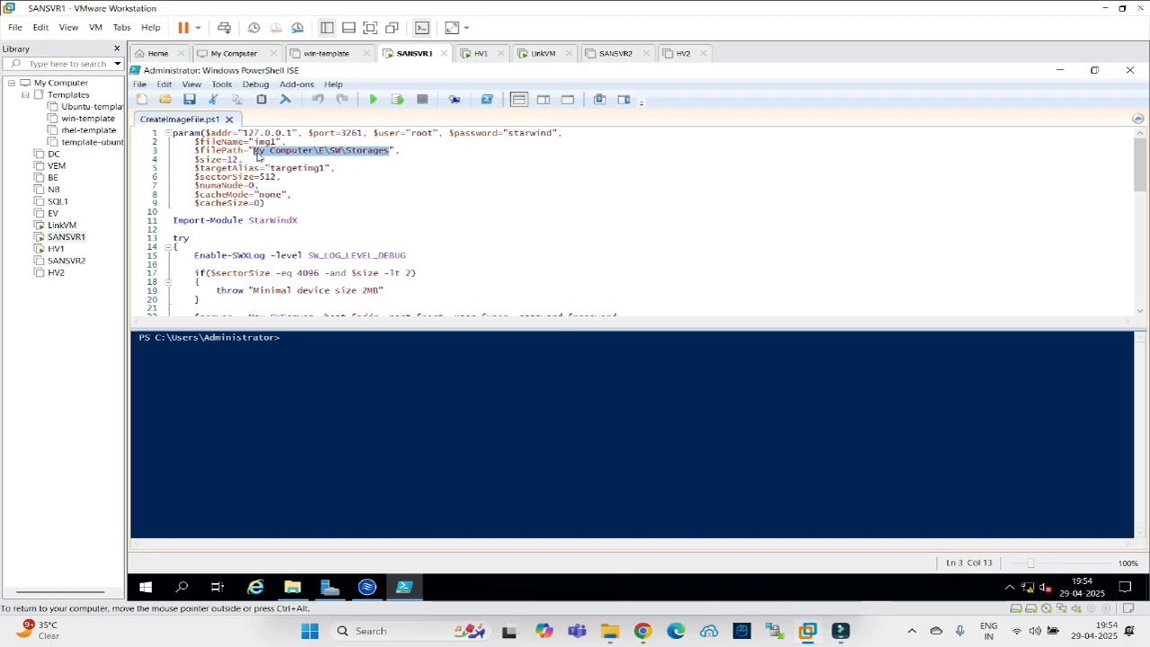
key("ctrl+v")
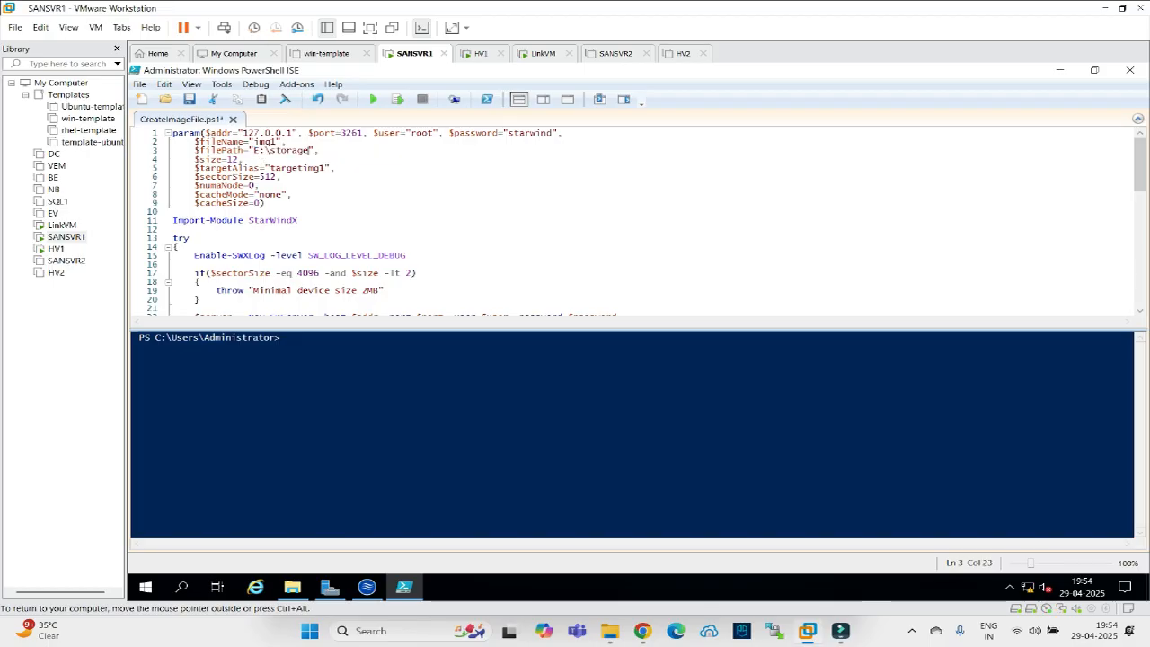
left_click(217, 159)
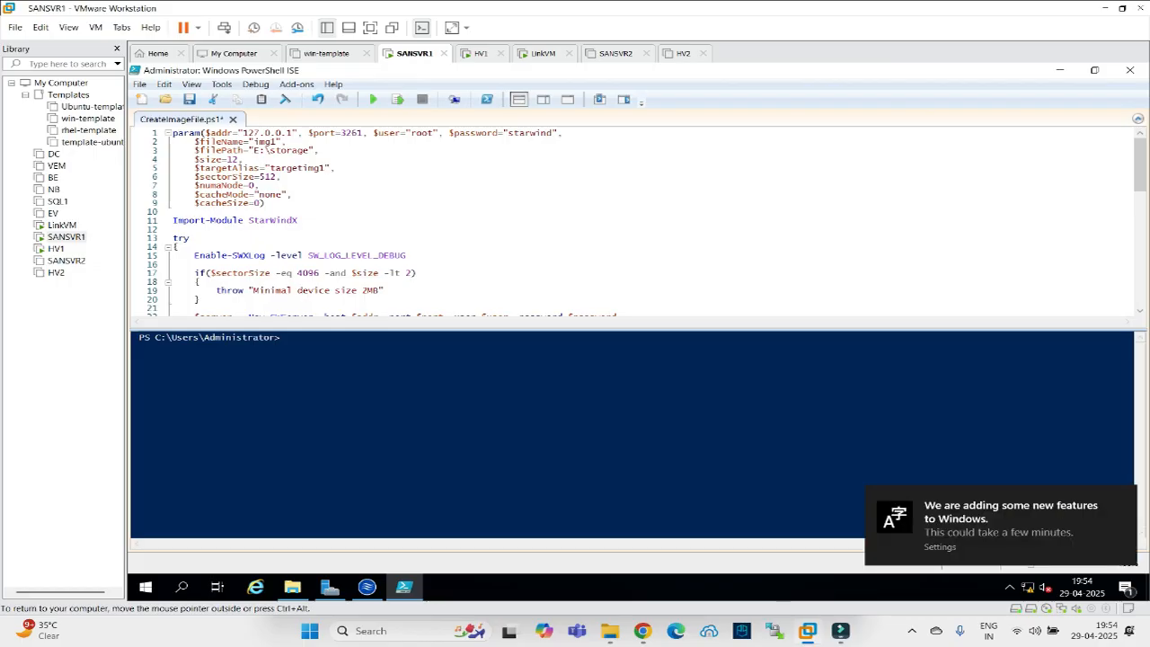
key("BackSpace")
type("42000")
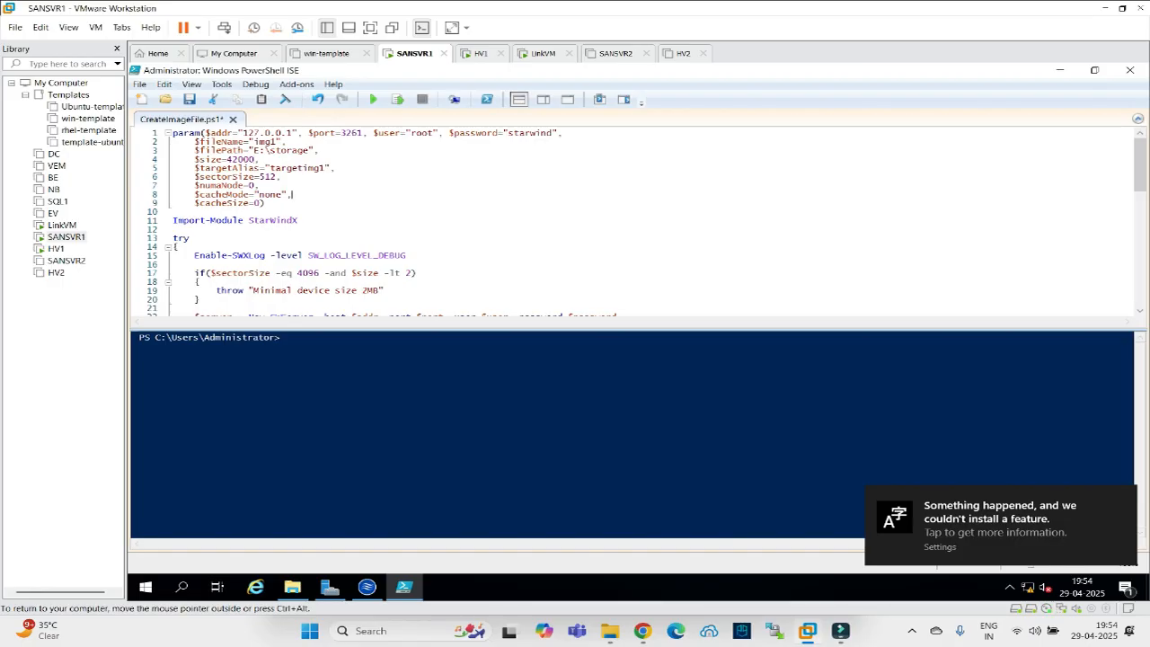
scroll(630, 223, "down", 3)
scroll(629, 223, "up", 3)
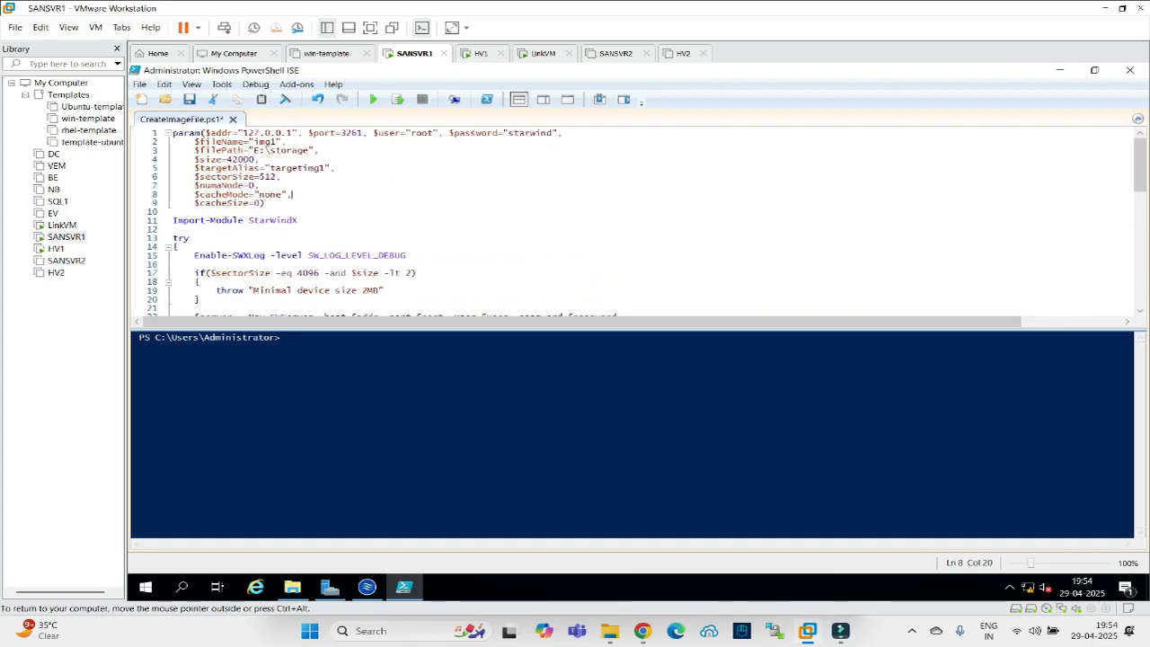
scroll(630, 223, "down", 5)
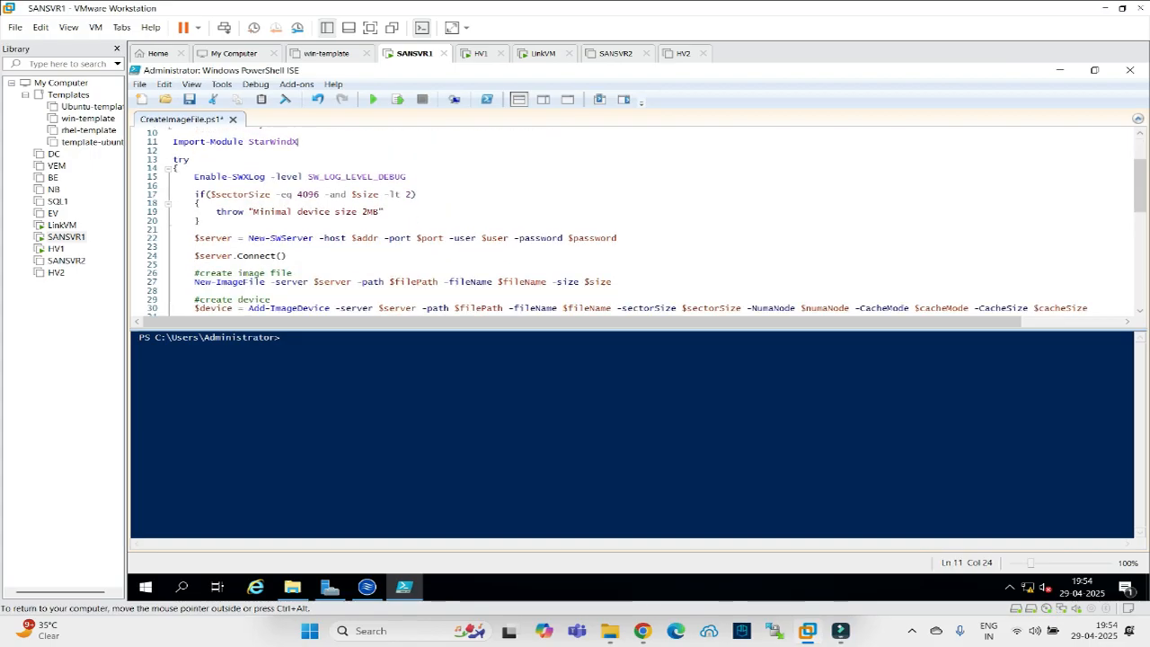
scroll(629, 223, "down", 3)
scroll(629, 222, "up", 8)
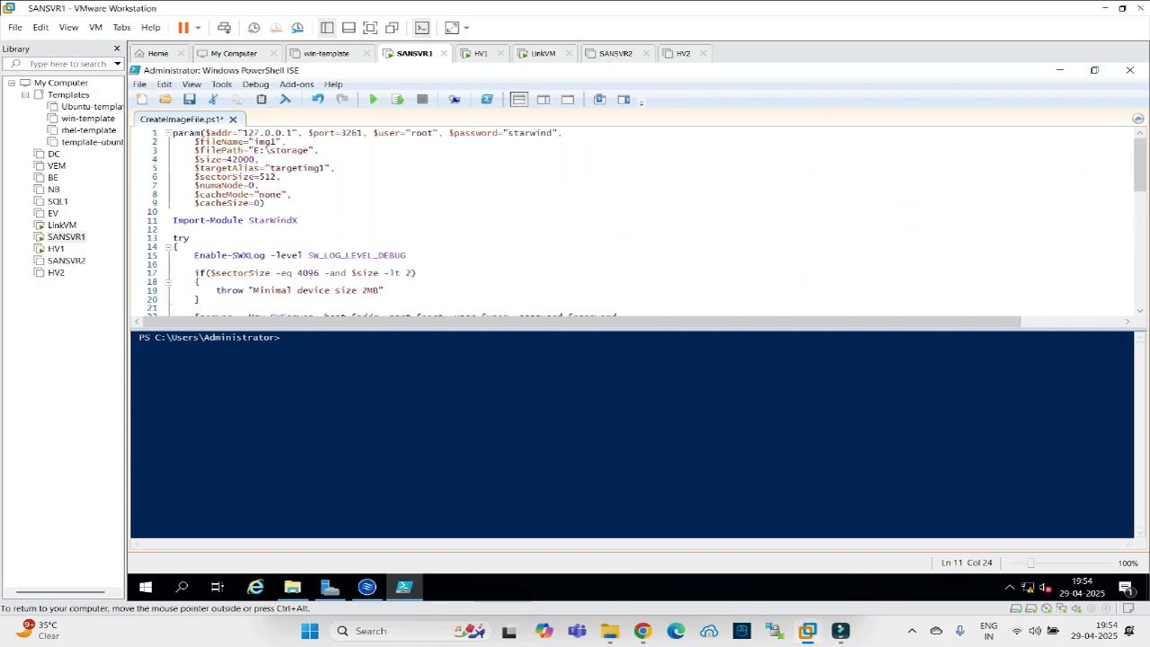
left_click_drag(254, 150, 311, 150)
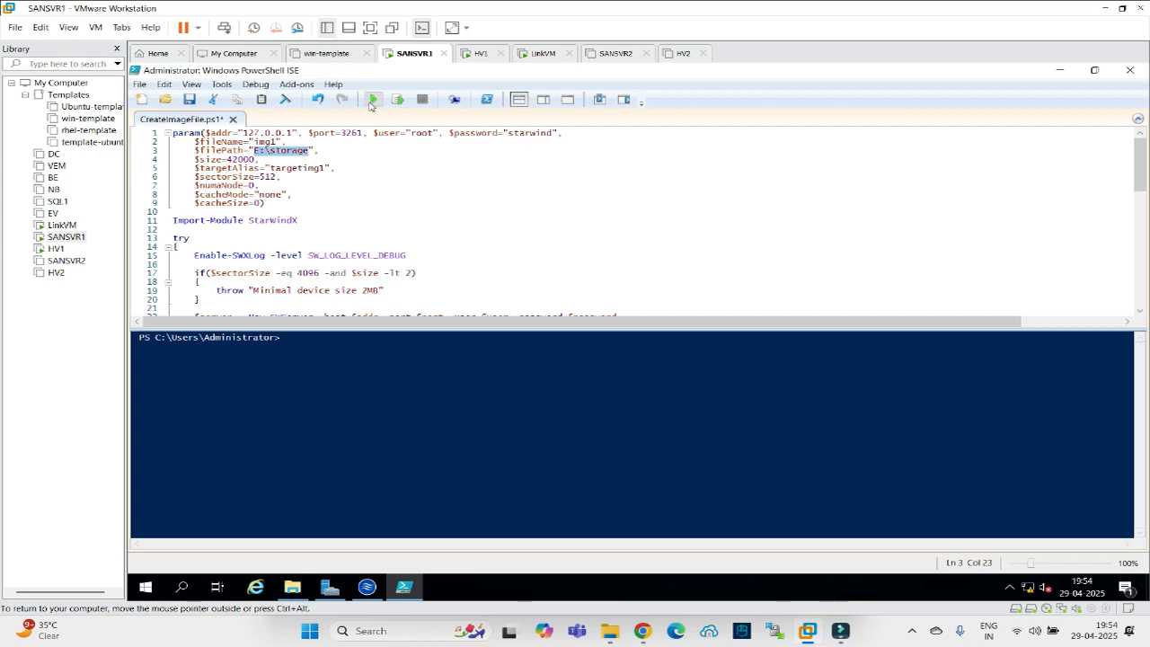
Save and run the script, check the img1.img output, and open New Volume (E:) in Explorer.
left_click(372, 101)
left_click(710, 347)
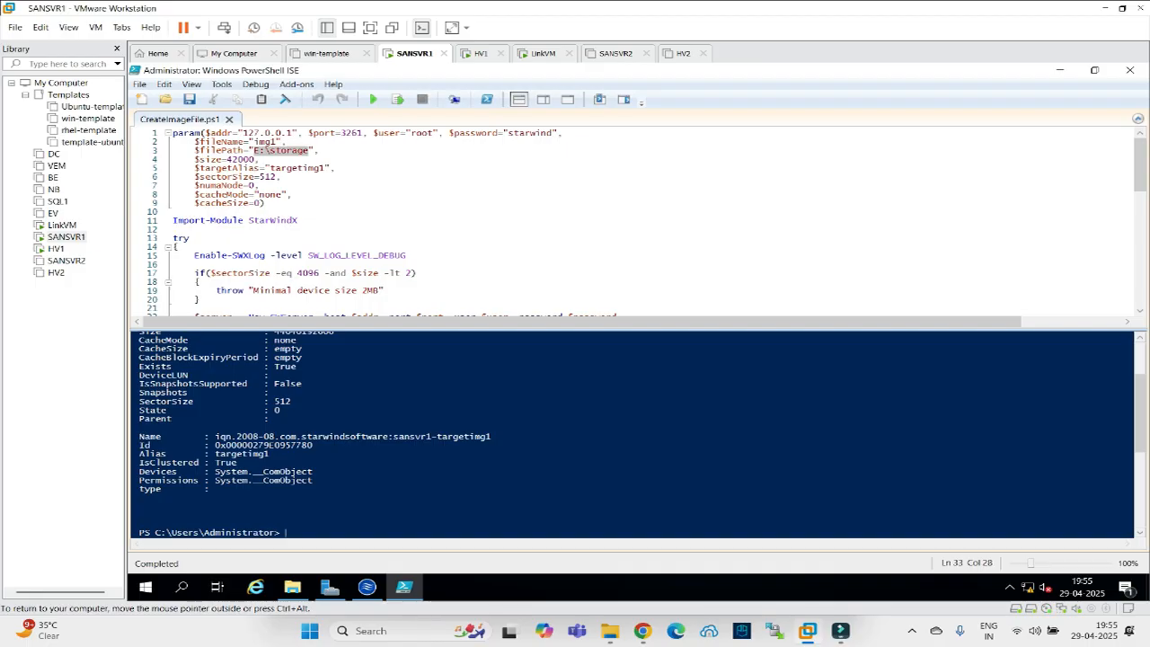
left_click_drag(493, 437, 265, 437)
scroll(629, 432, "up", 3)
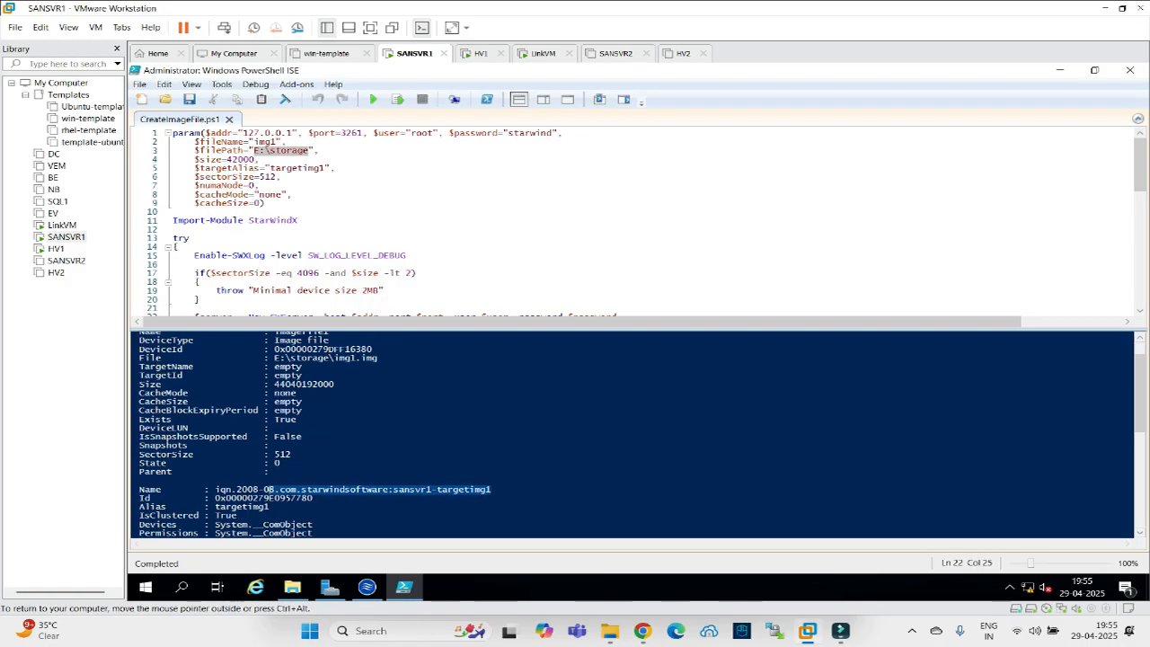
scroll(629, 431, "up", 1)
left_click_drag(378, 391, 334, 391)
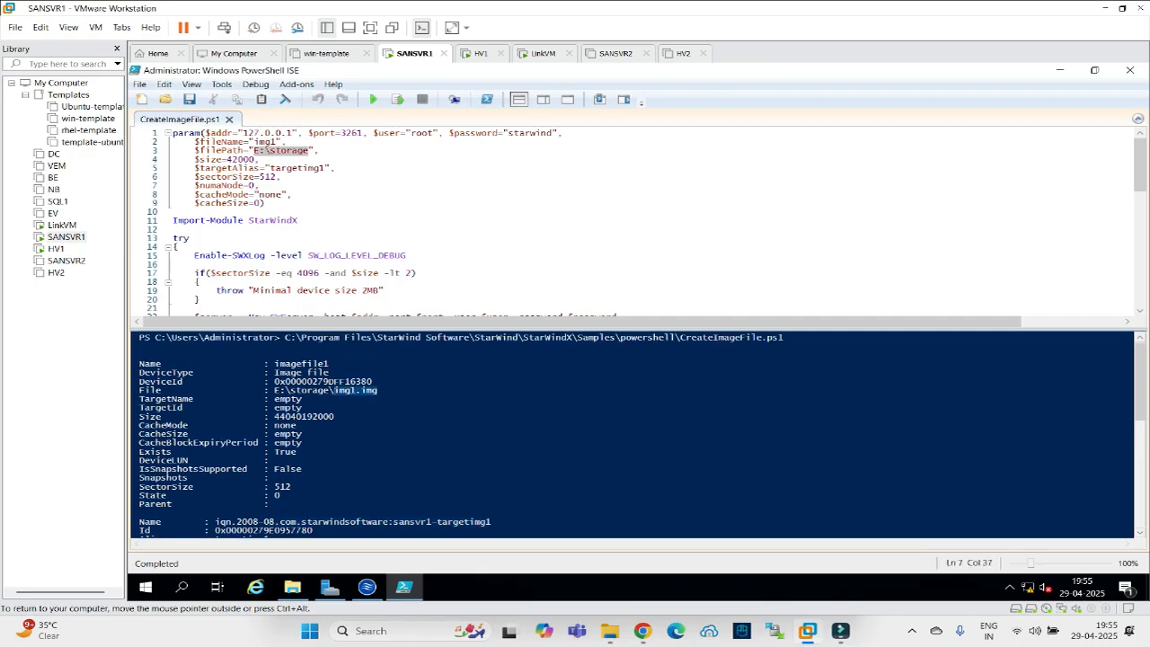
left_click(293, 587)
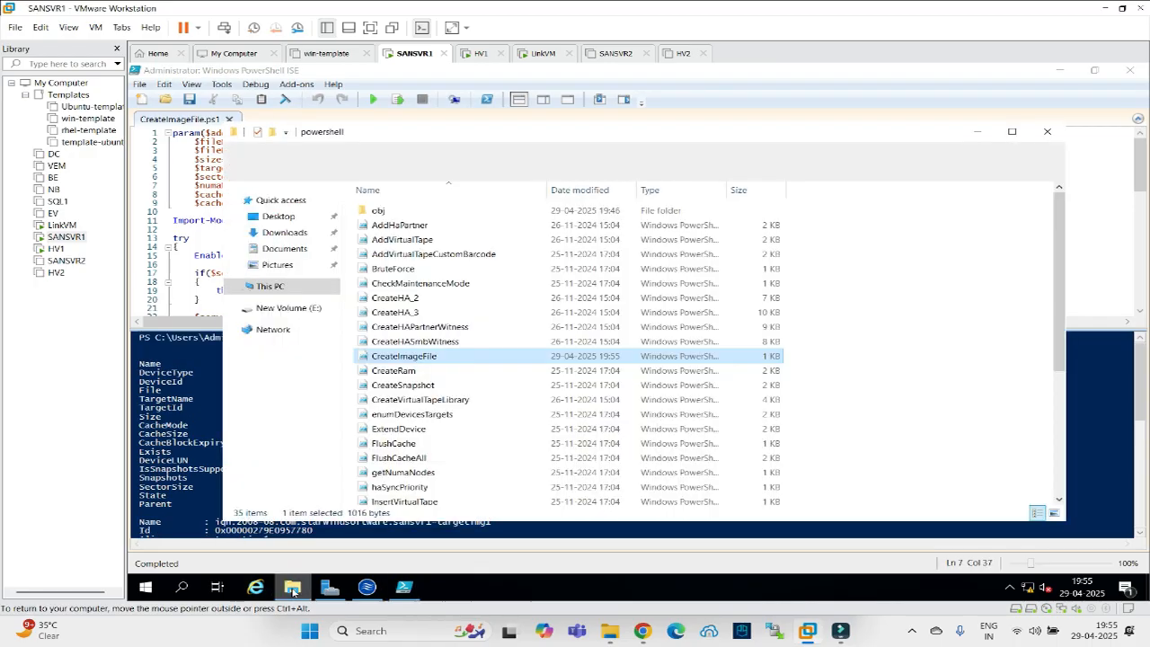
left_click(292, 307)
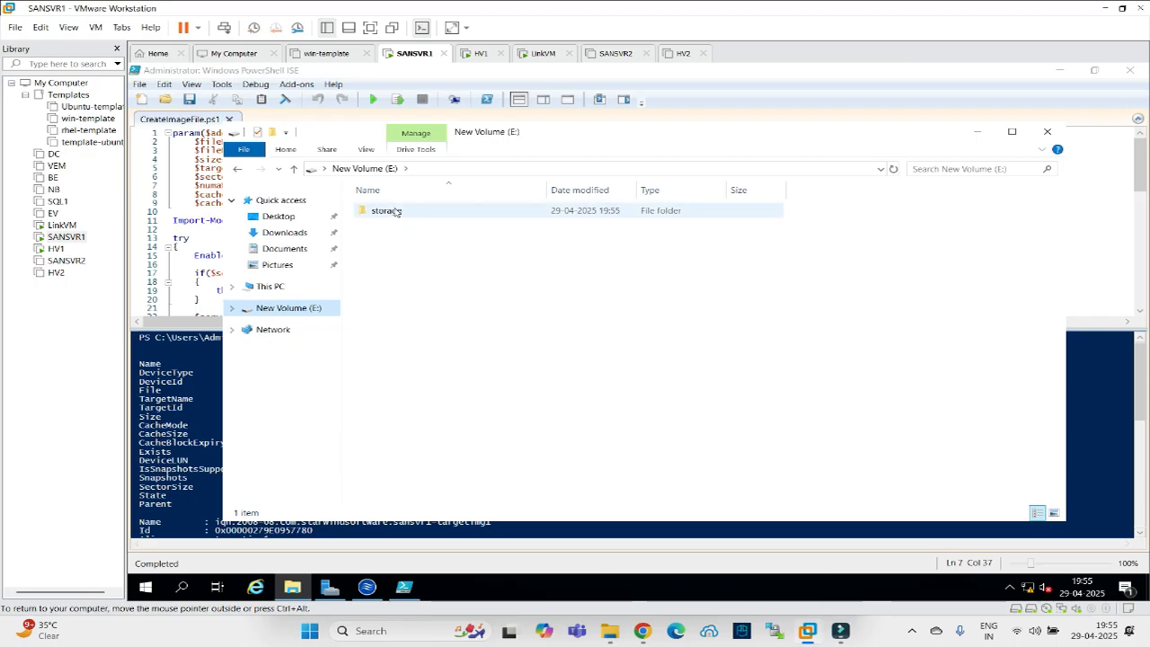
Check the img1 image file in E:\storage, then minimize the folder window.
double_click(394, 211)
left_click(381, 210)
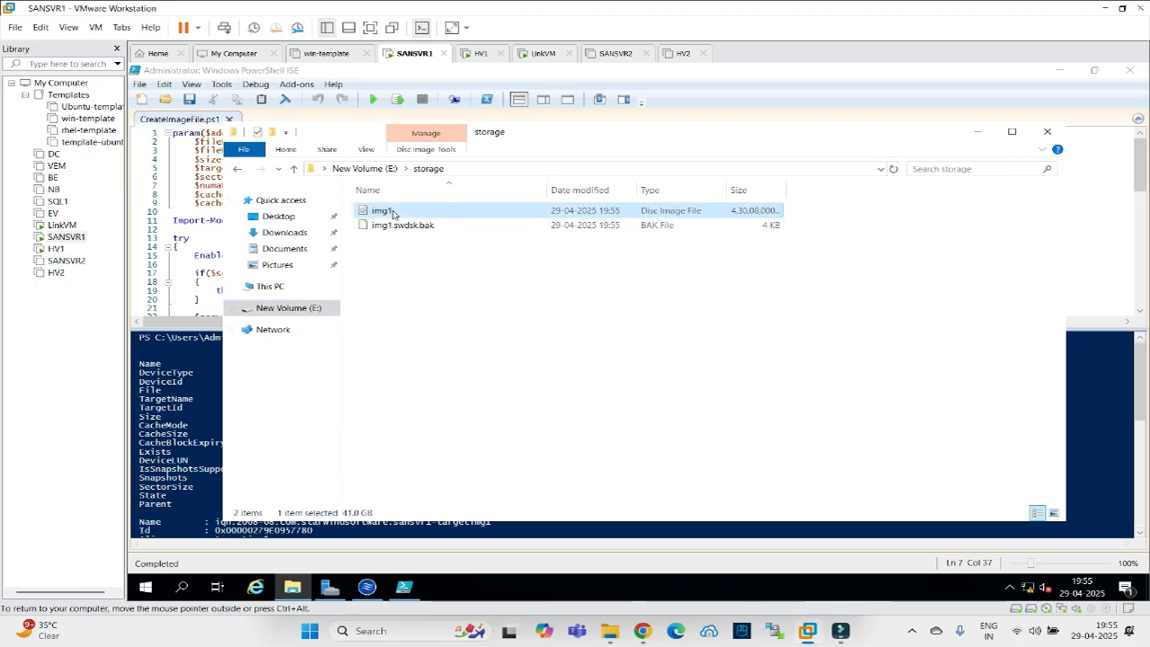
left_click(978, 132)
In StarWind Management Console, expand targetimg1 on SANSVR1 to show its 41.02 GB imagefile1 device.
left_click(367, 587)
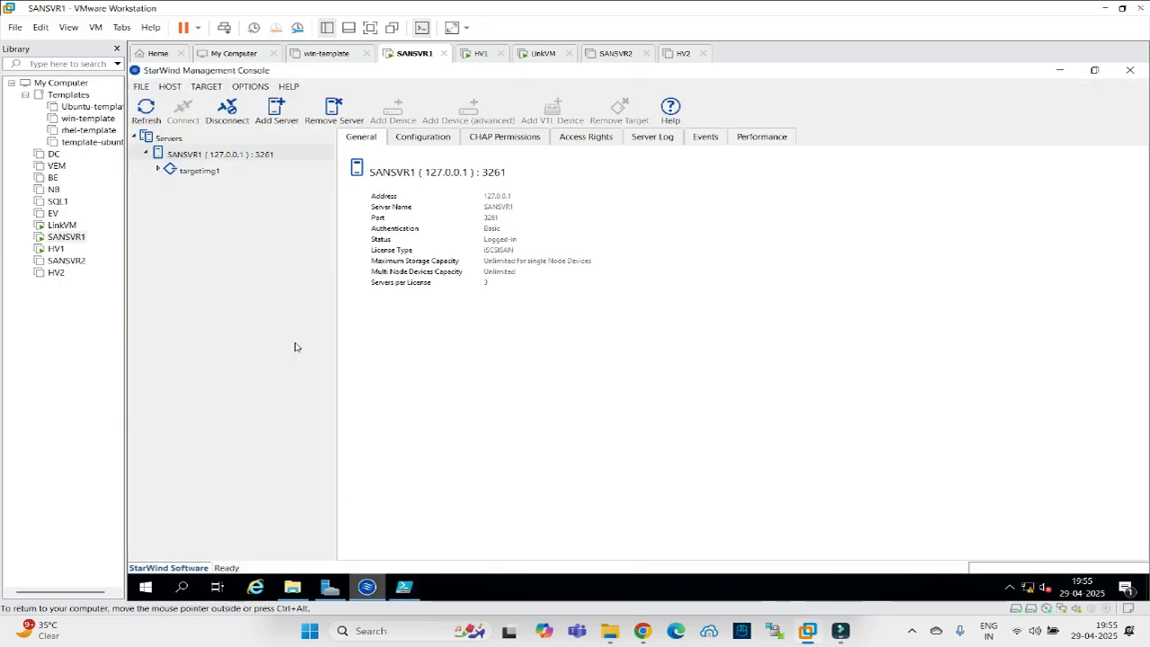
double_click(166, 171)
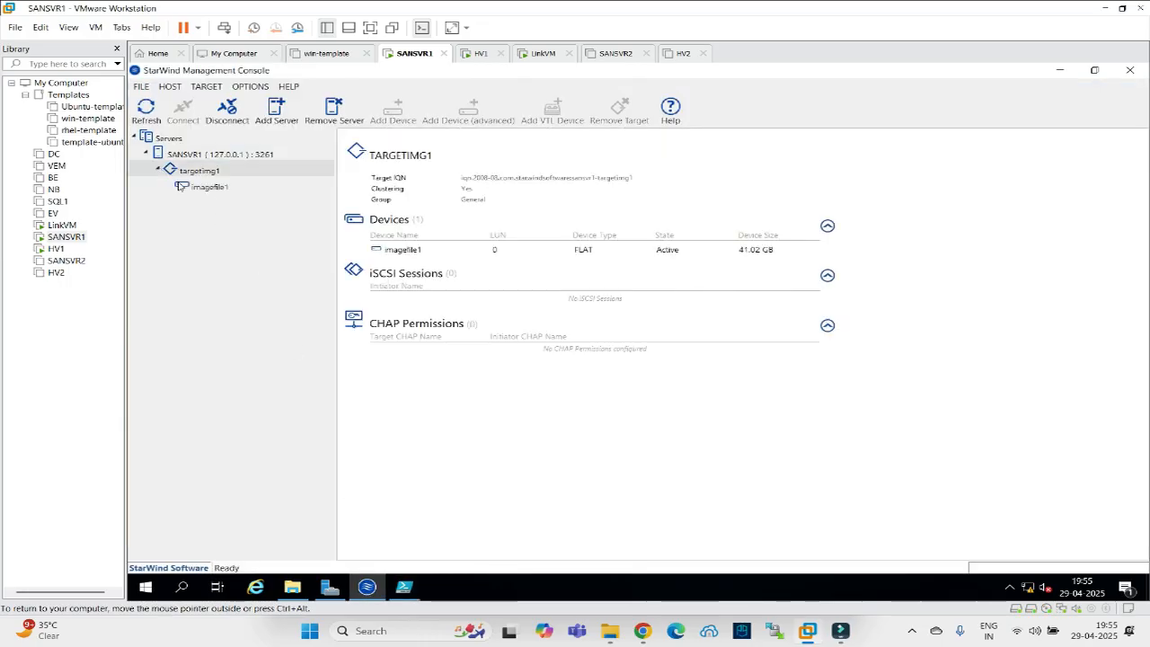
left_click(200, 189)
left_click(197, 177)
left_click(208, 192)
left_click(200, 174)
On HV1, launch iSCSI Initiator from Server Manager Tools and start the iSCSI service.
left_click(477, 54)
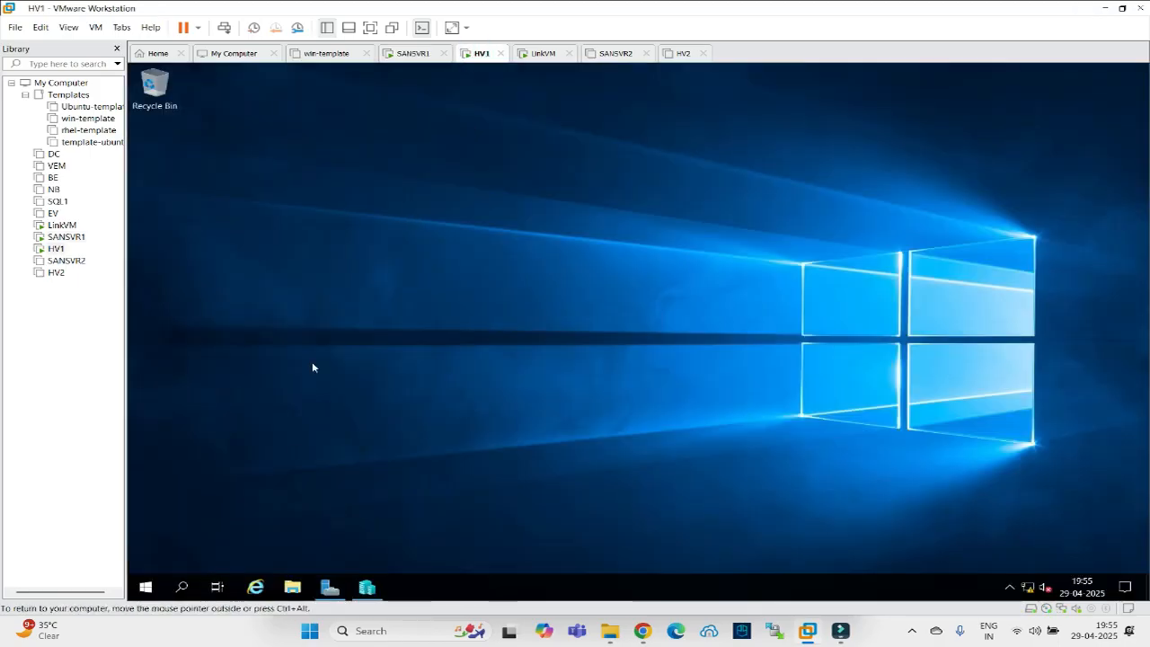
left_click(329, 588)
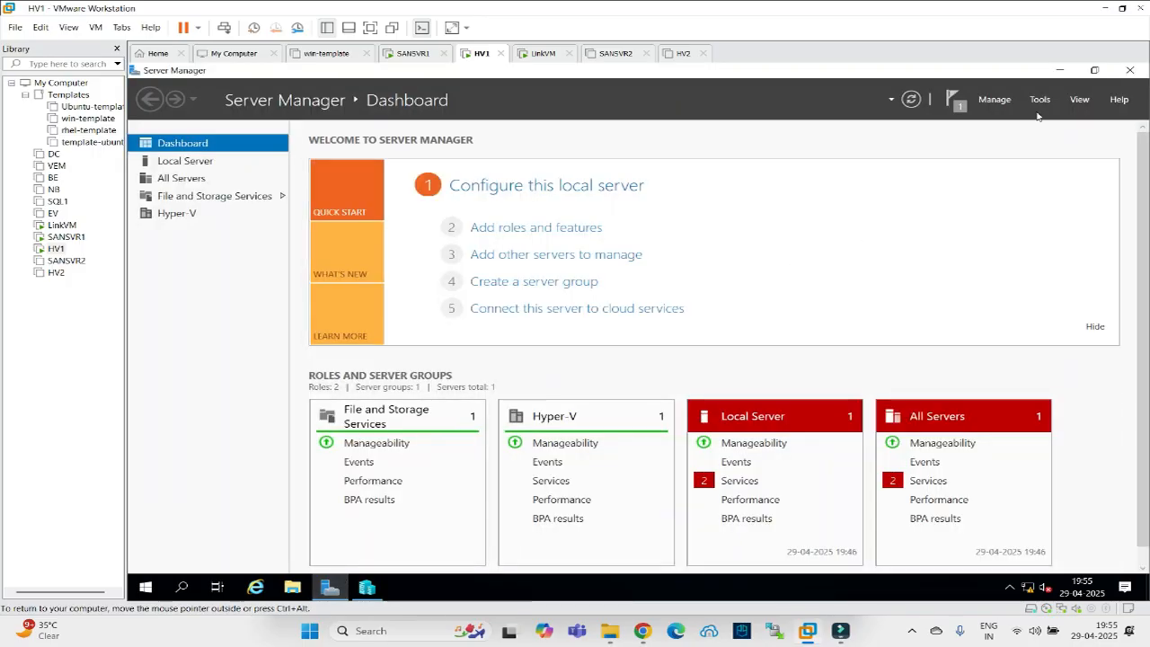
left_click(1040, 102)
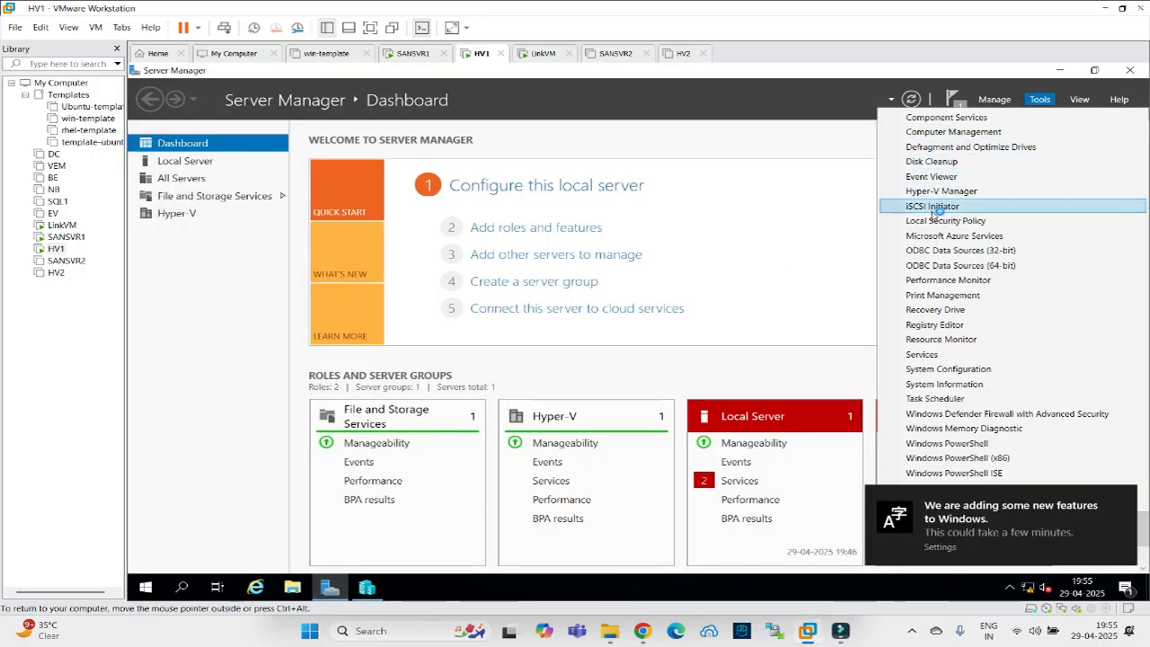
left_click(934, 213)
left_click(696, 378)
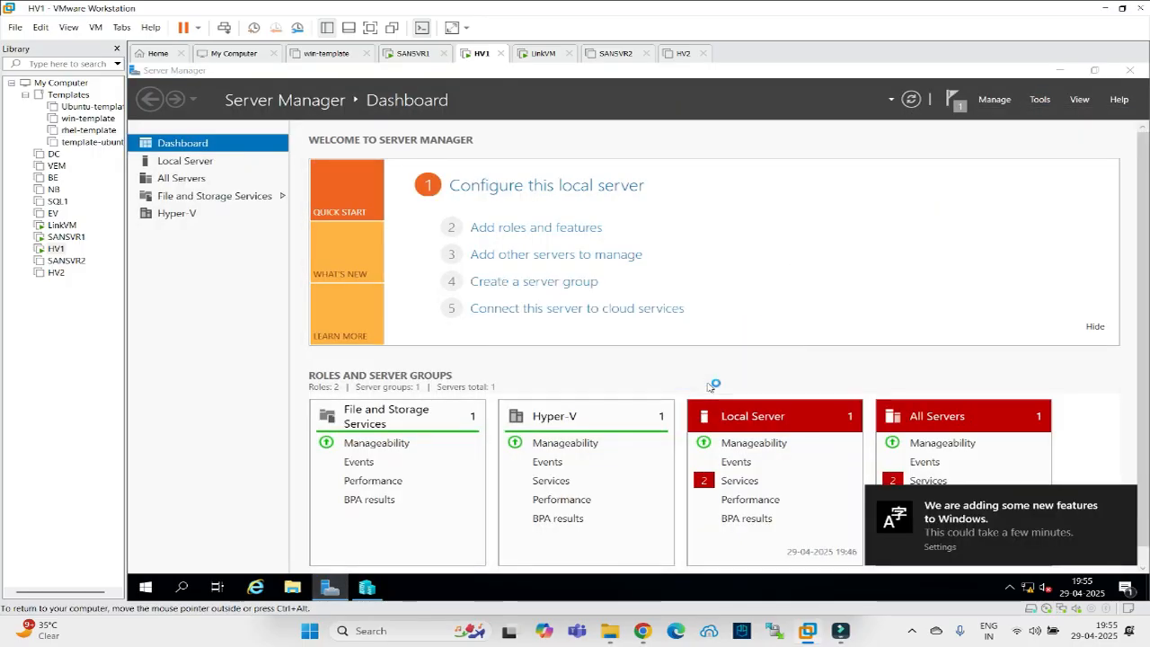
left_click(1060, 70)
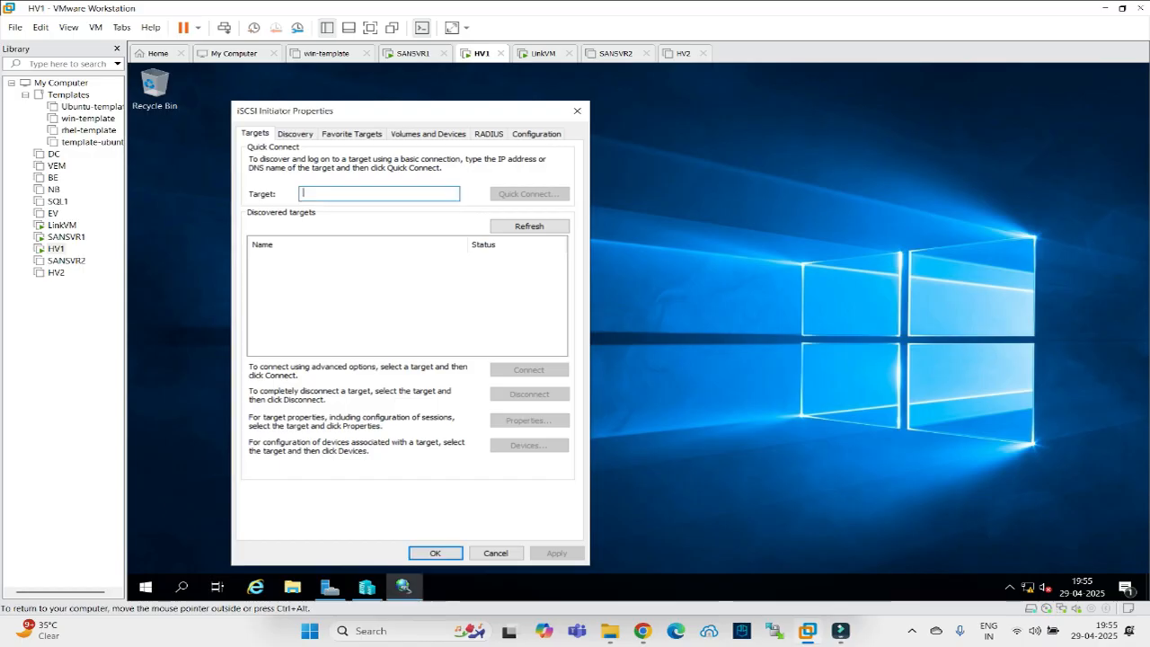
Quick Connect to target 192.168.21.40, confirming sansvr1-targetimg1 is connected, and close the initiator.
type("192.1")
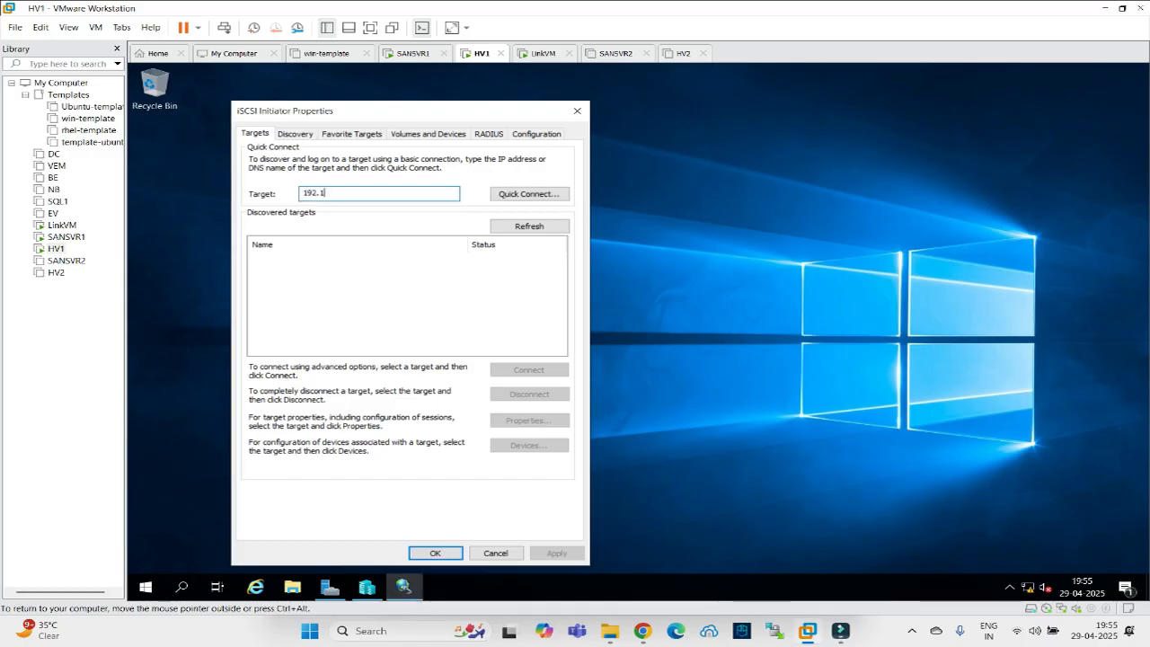
type("68.21.")
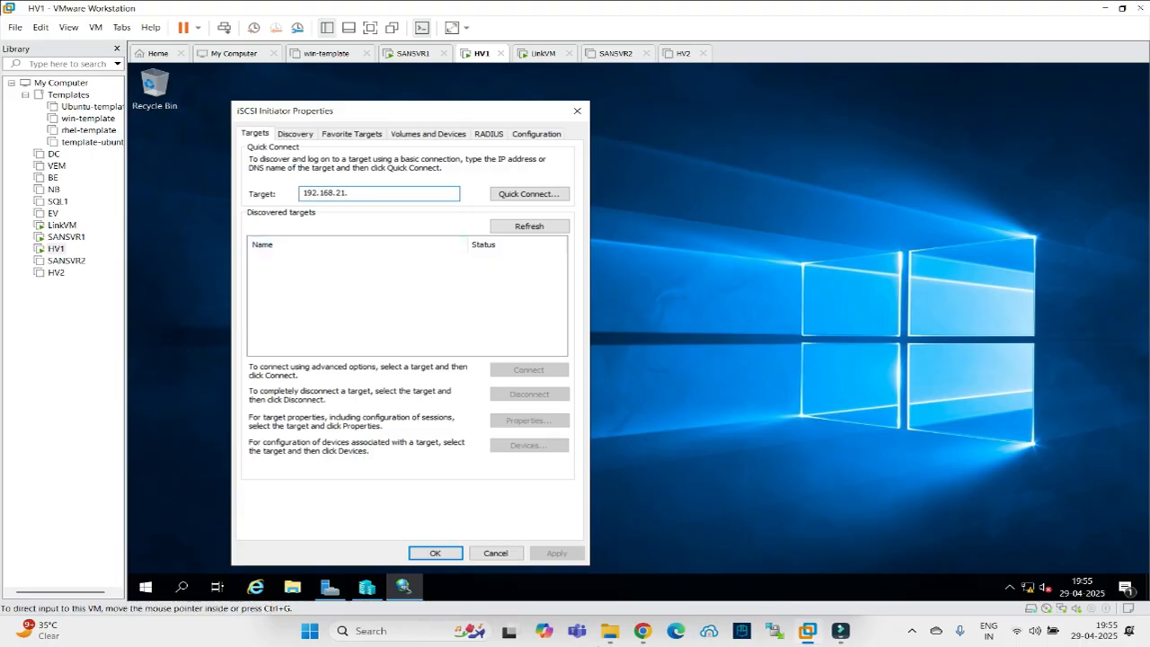
left_click(642, 630)
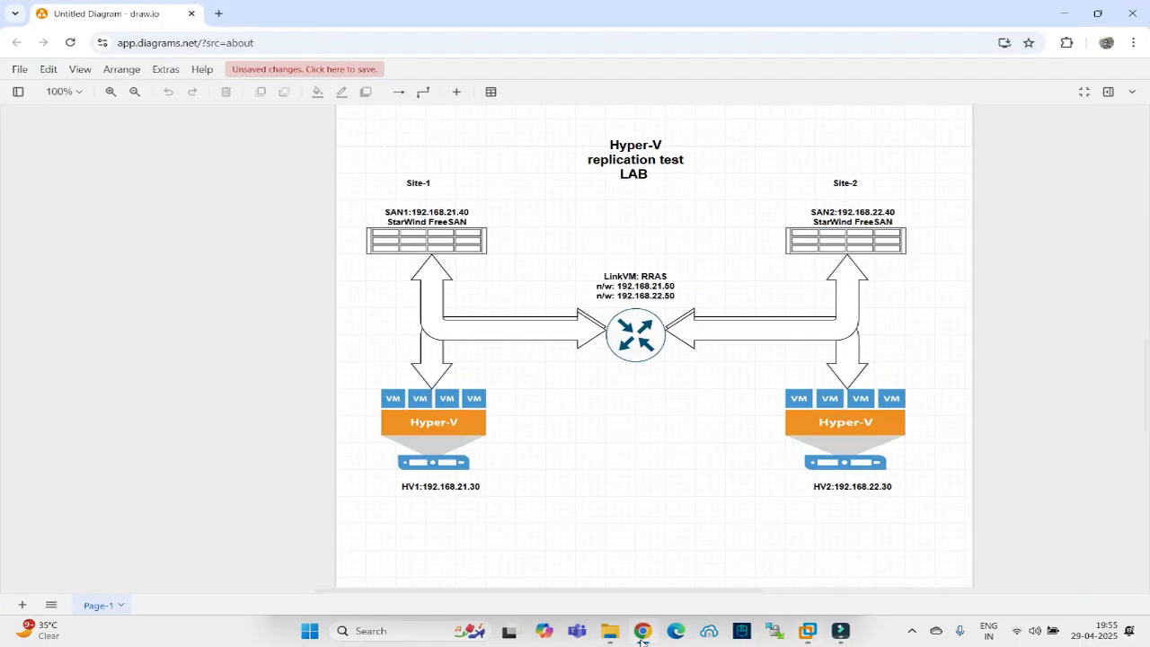
left_click(642, 633)
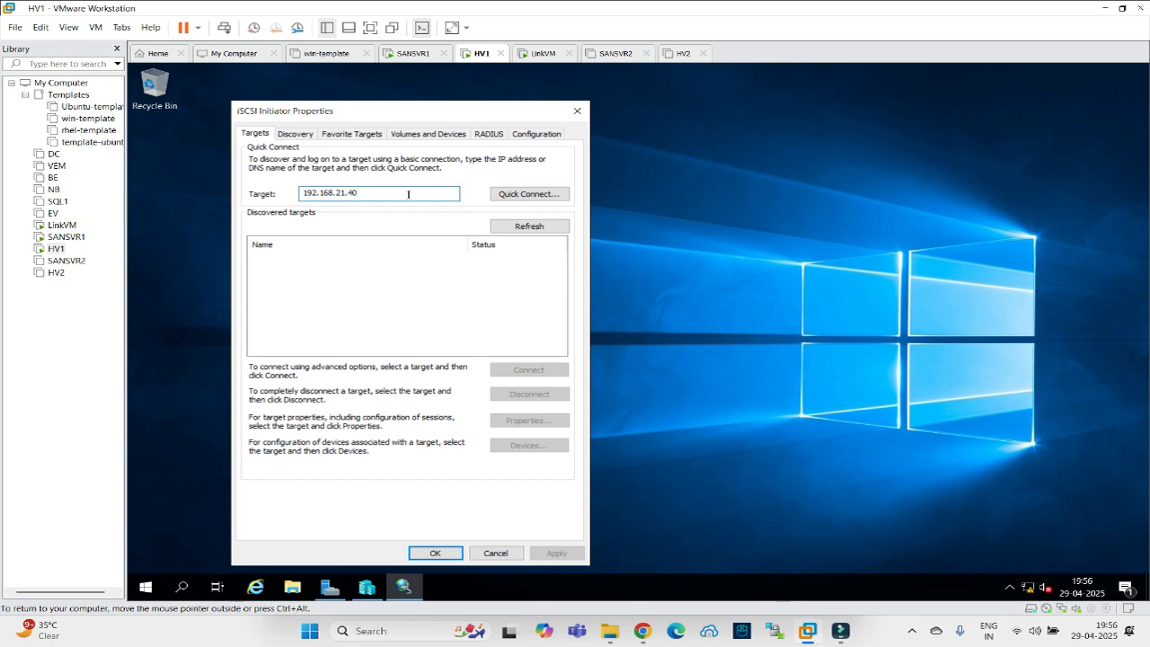
left_click(498, 194)
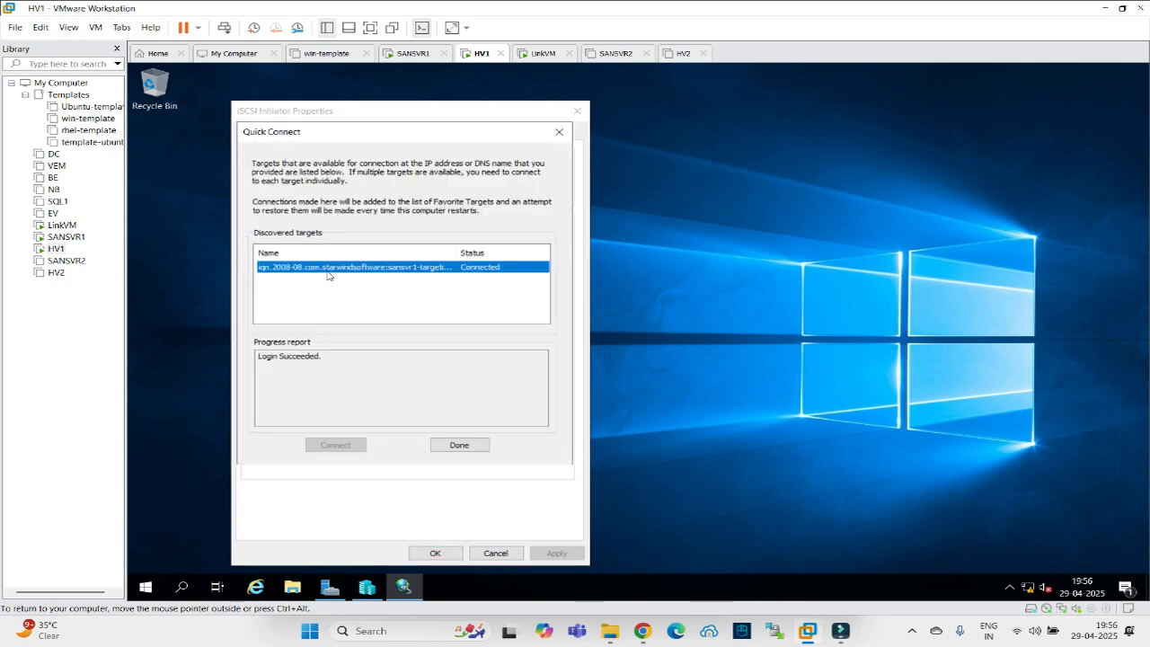
left_click(459, 446)
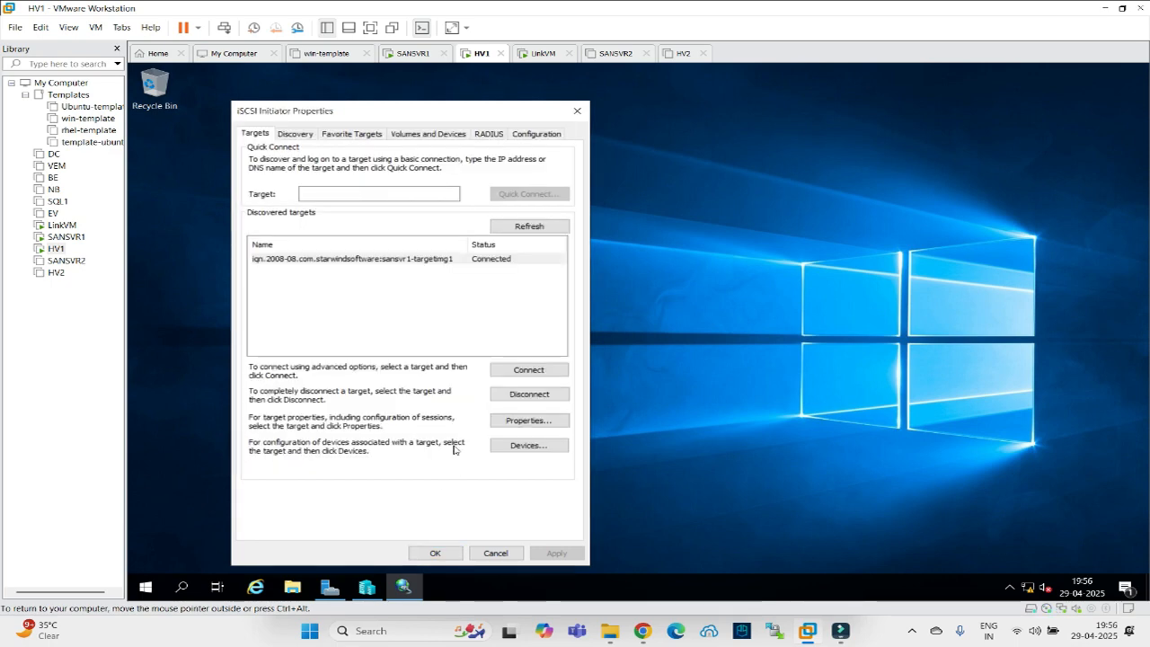
left_click(391, 261)
left_click(435, 551)
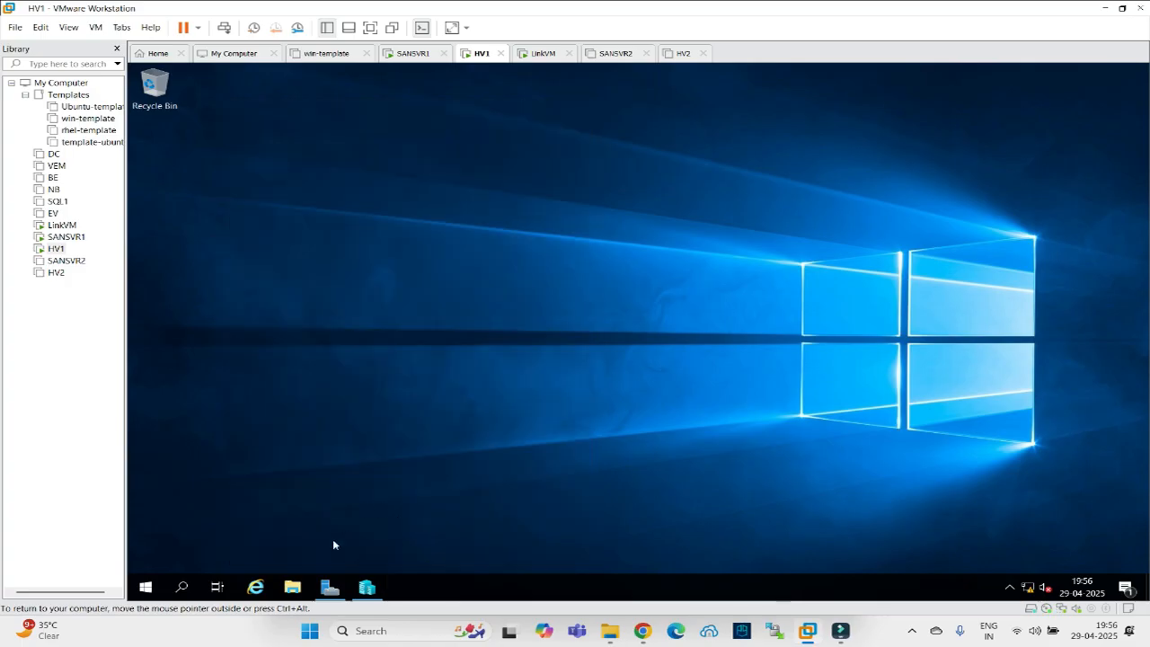
In Computer Management's Disk Management, bring the new 41 GB Disk 1 online and initialize it.
left_click(333, 594)
left_click(1040, 99)
left_click(963, 135)
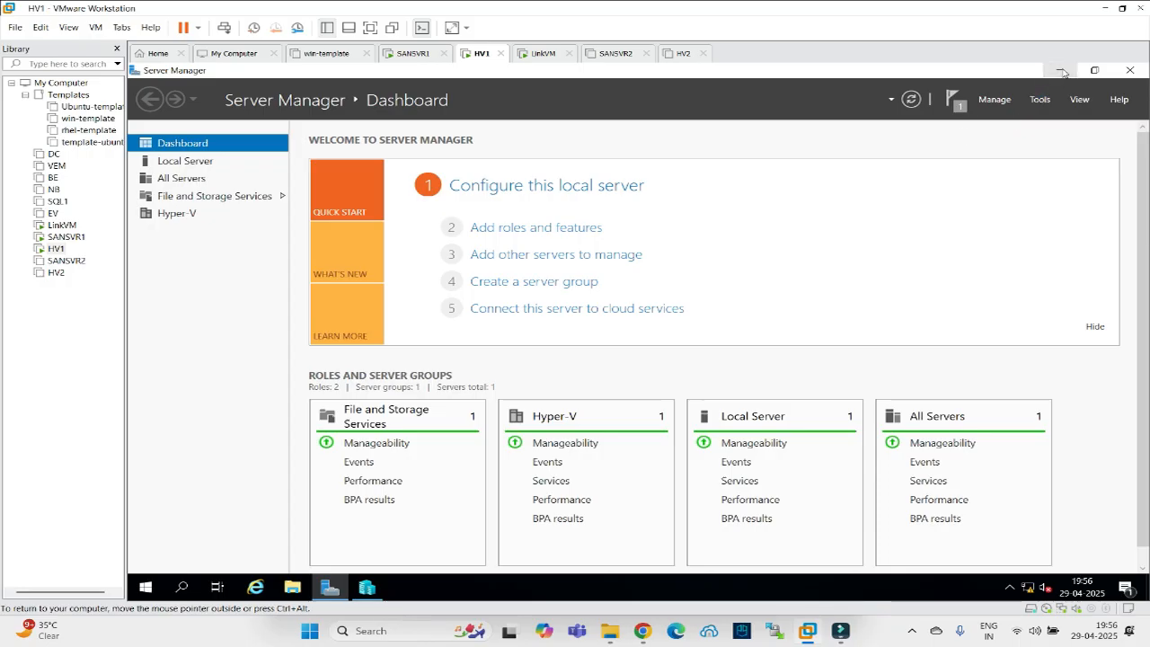
left_click(1060, 70)
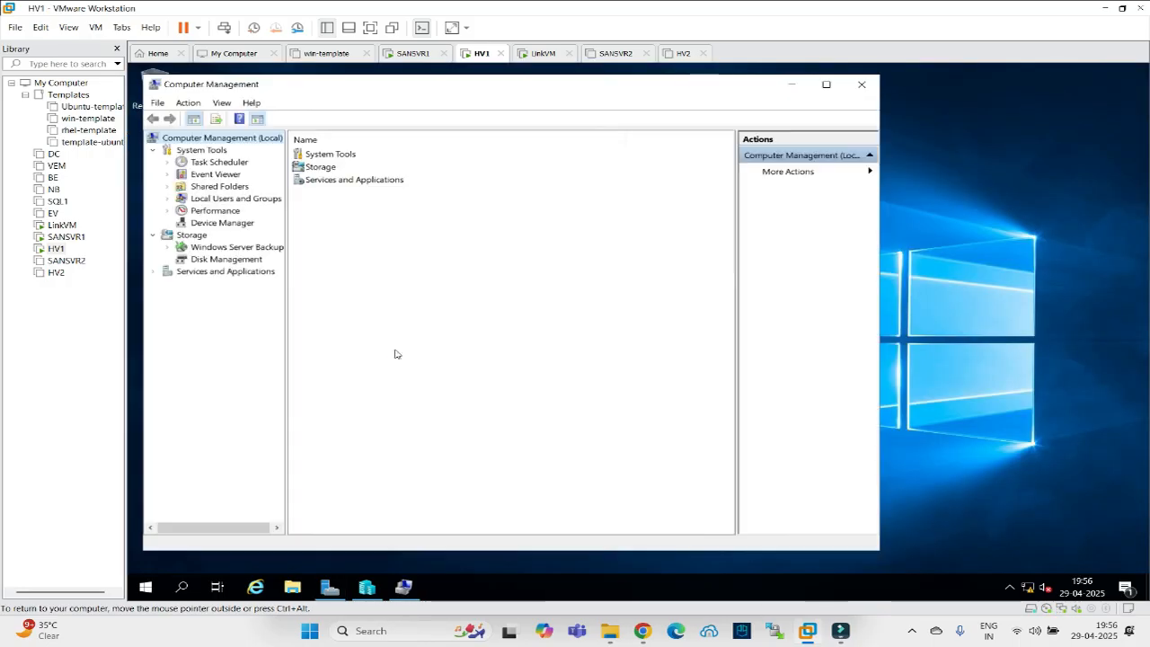
left_click(218, 259)
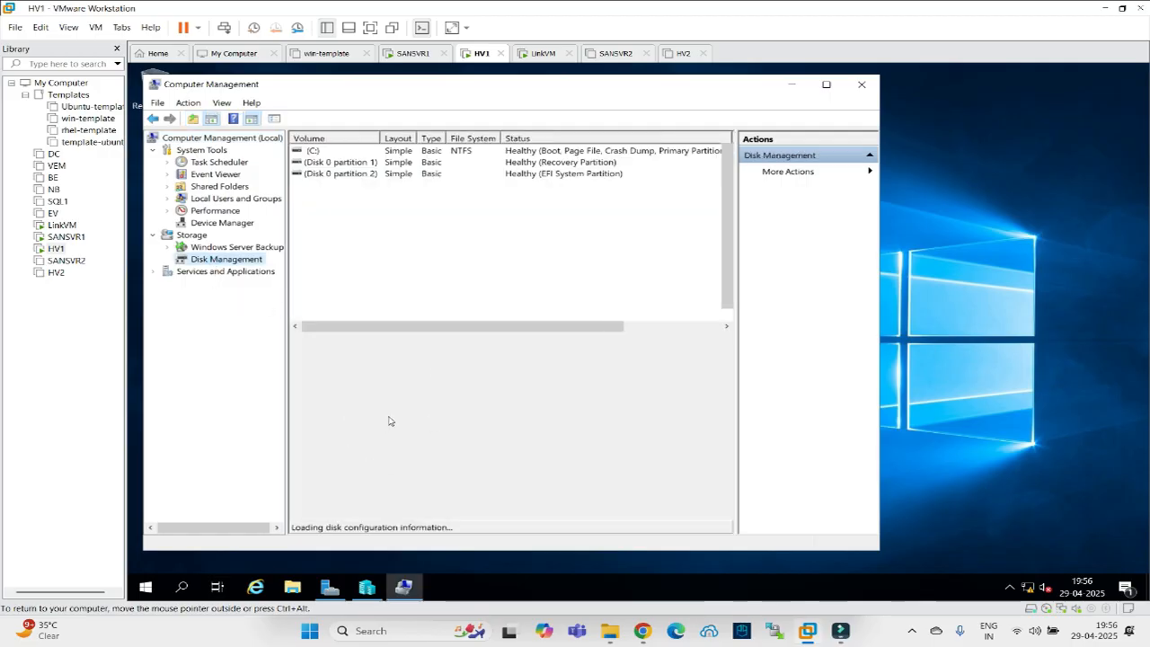
right_click(314, 432)
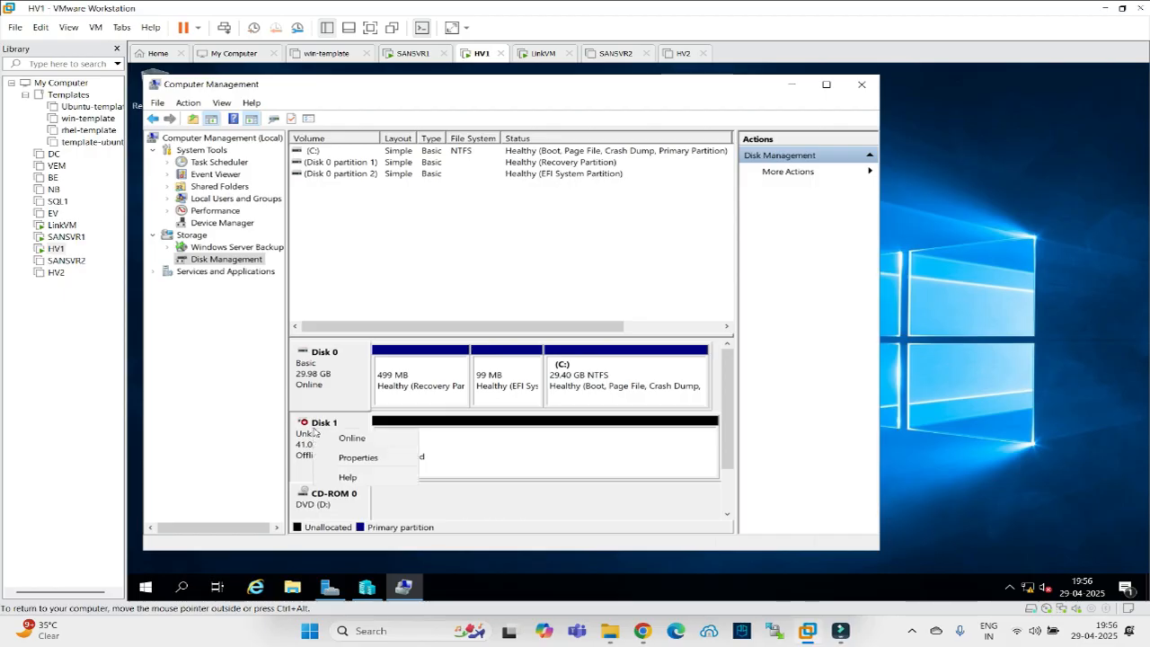
left_click(342, 438)
right_click(341, 427)
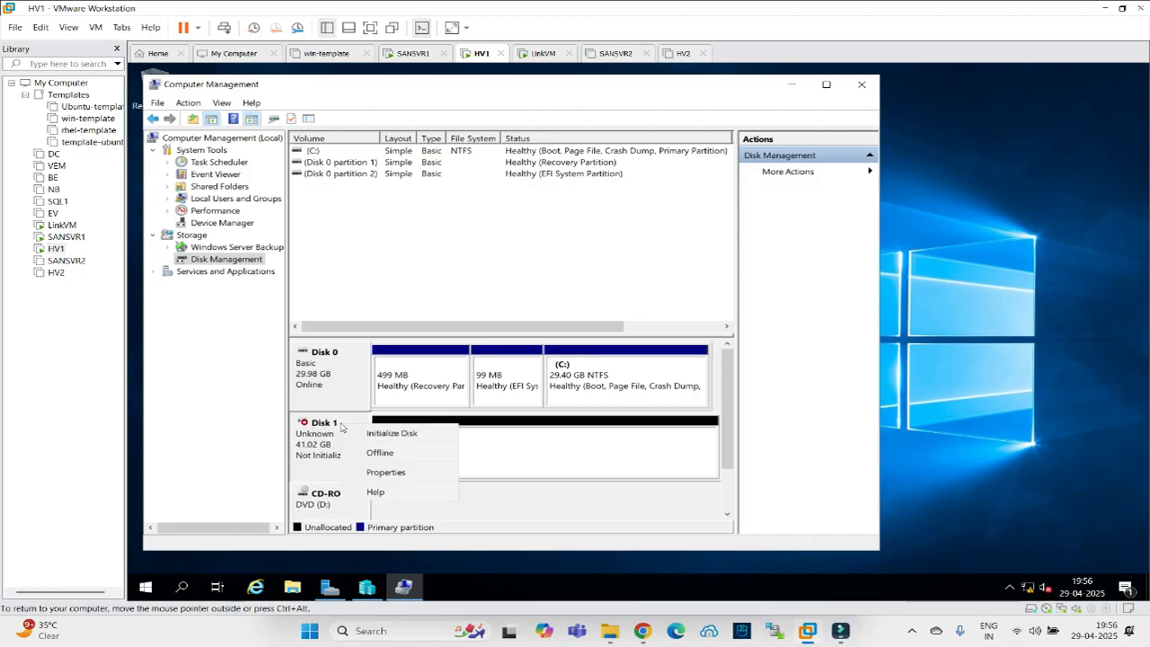
left_click(388, 433)
left_click(561, 400)
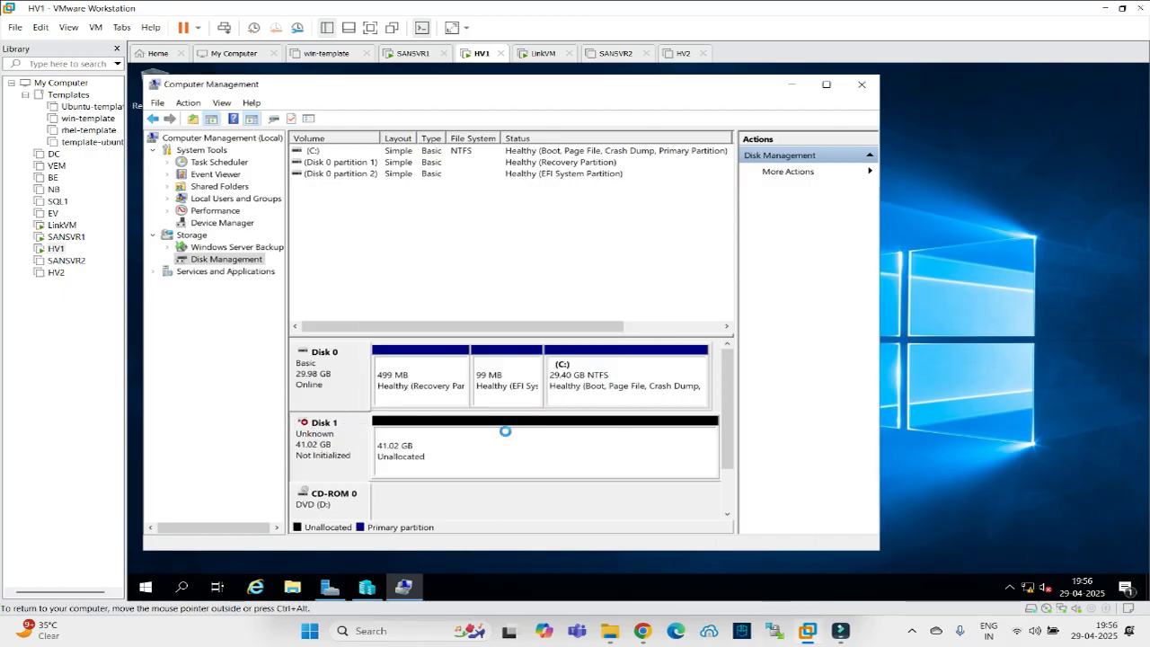
Create a full-size simple volume on Disk 1 as drive E with default formatting, then close Computer Management.
right_click(420, 447)
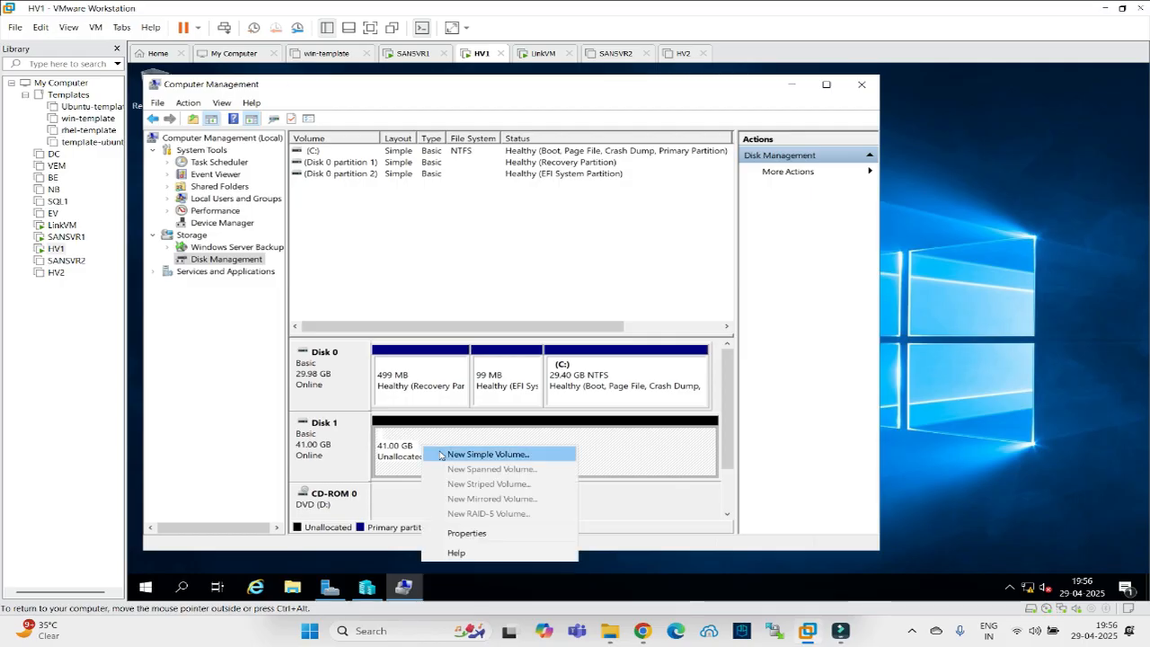
left_click(444, 451)
left_click(565, 391)
left_click(565, 392)
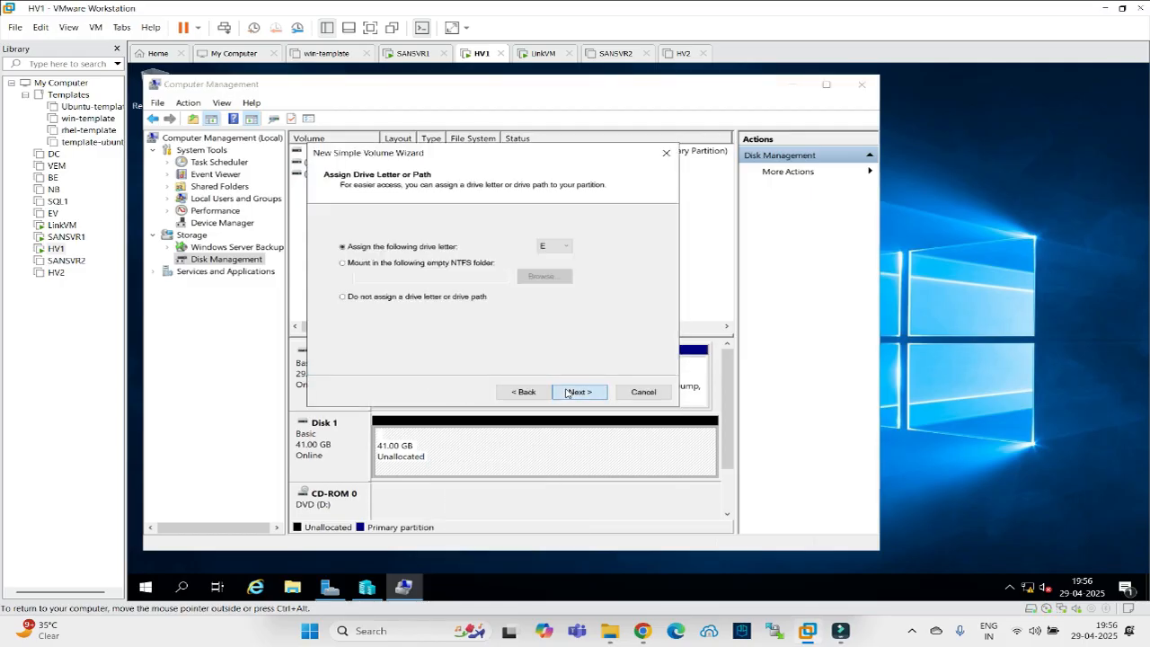
left_click(566, 393)
left_click(566, 393)
left_click(566, 393)
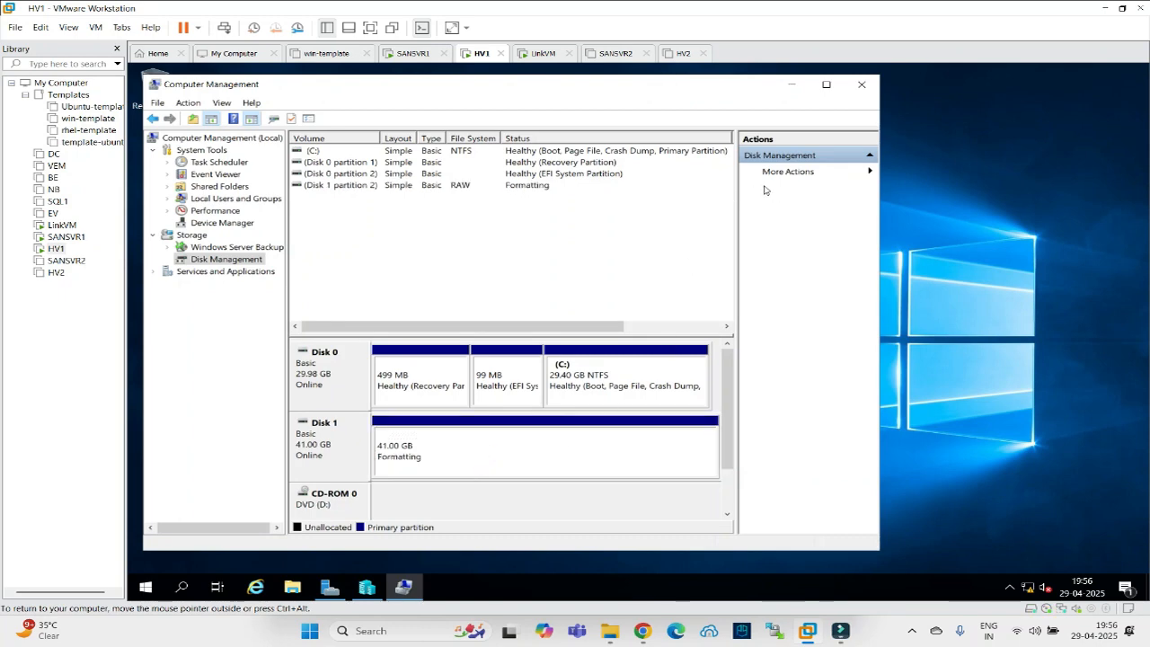
left_click(861, 85)
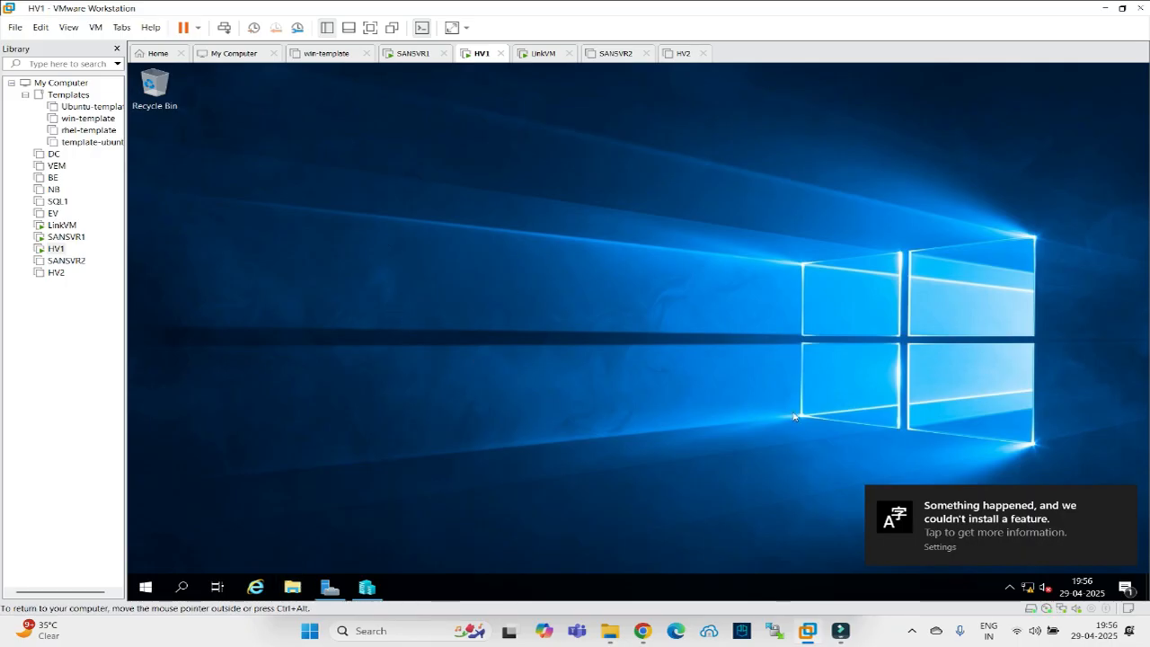
key("super+e")
Verify New Volume (E:) shows 40.9 GB free, refresh SANSVR1's StarWind target, then return to HV1's Hyper-V Manager.
left_click(1123, 498)
left_click(270, 288)
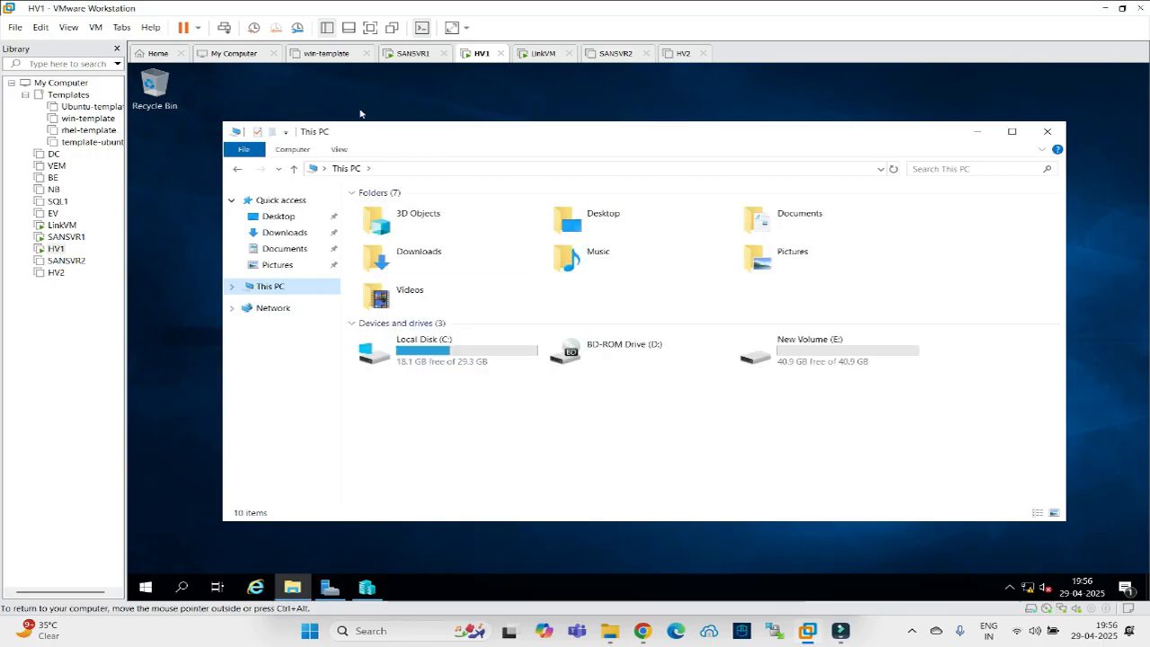
left_click(409, 53)
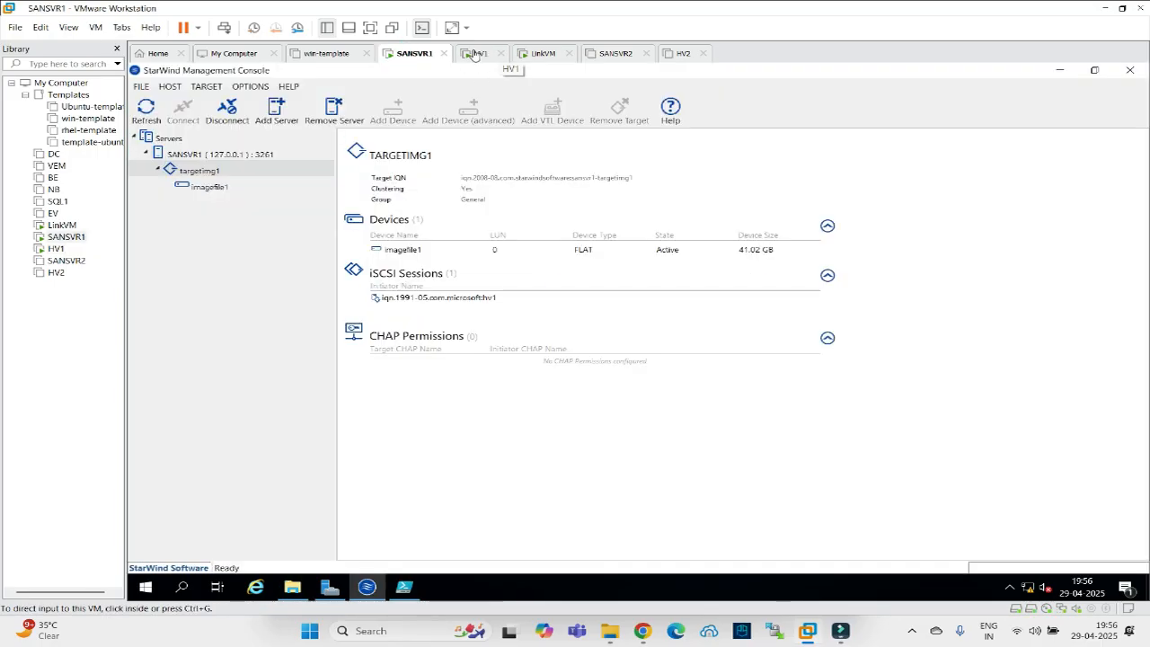
left_click(154, 112)
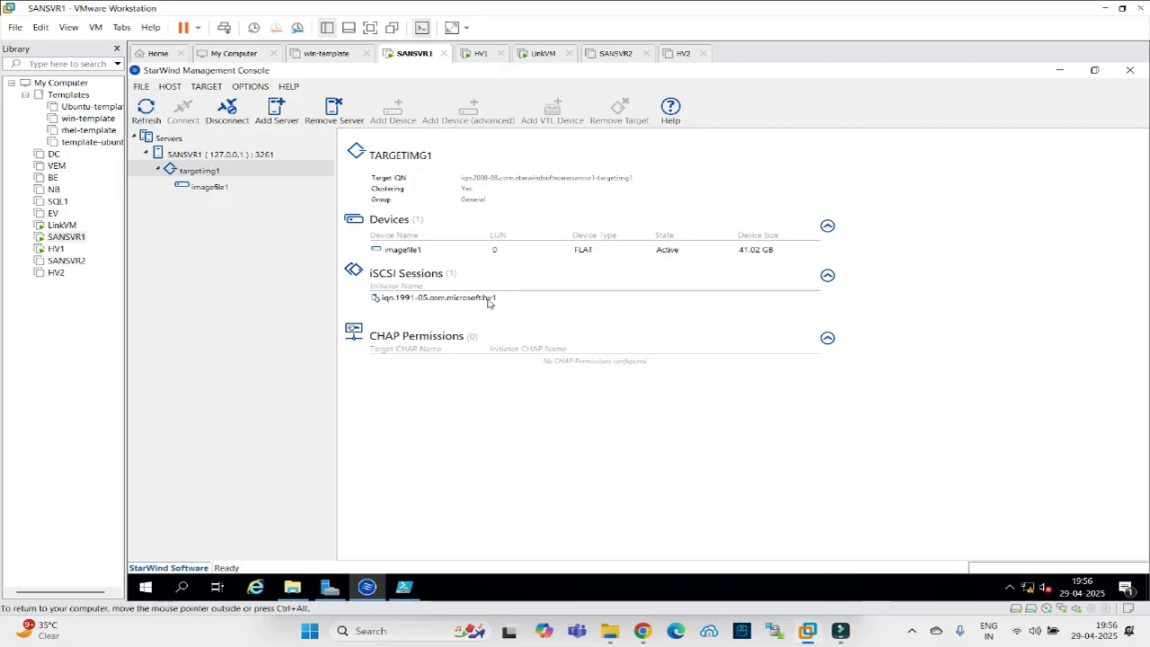
left_click(477, 56)
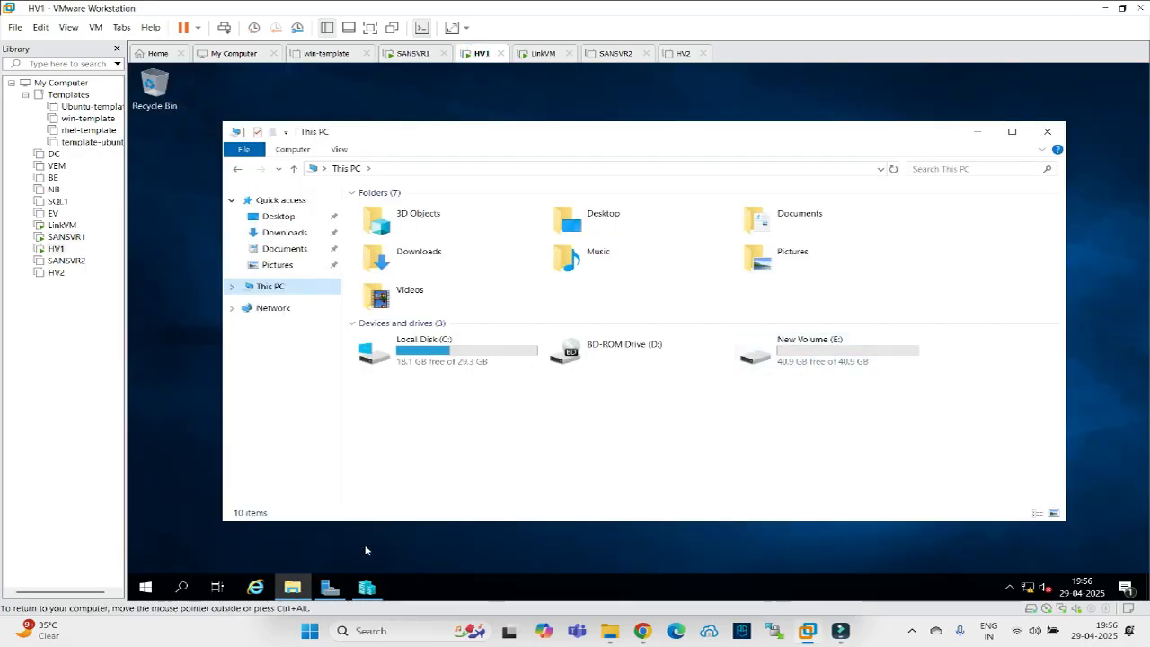
left_click(367, 587)
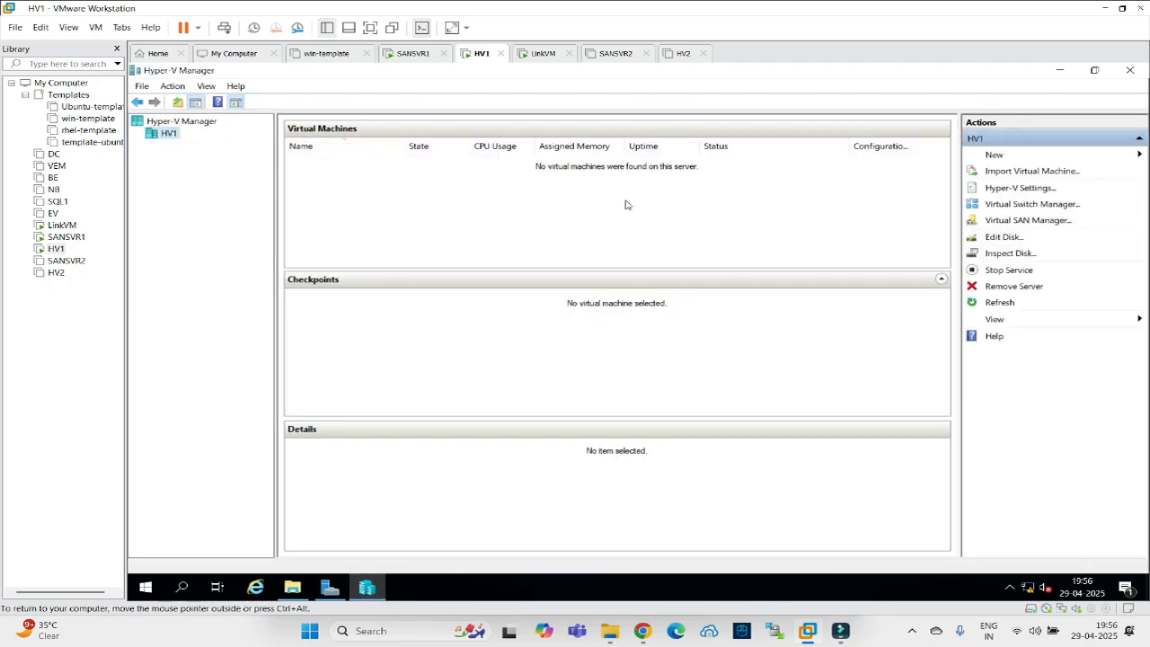
In Hyper-V Settings, change the Virtual Hard Disks and Virtual Machines default folders from C: to e:\ and apply.
left_click(1001, 188)
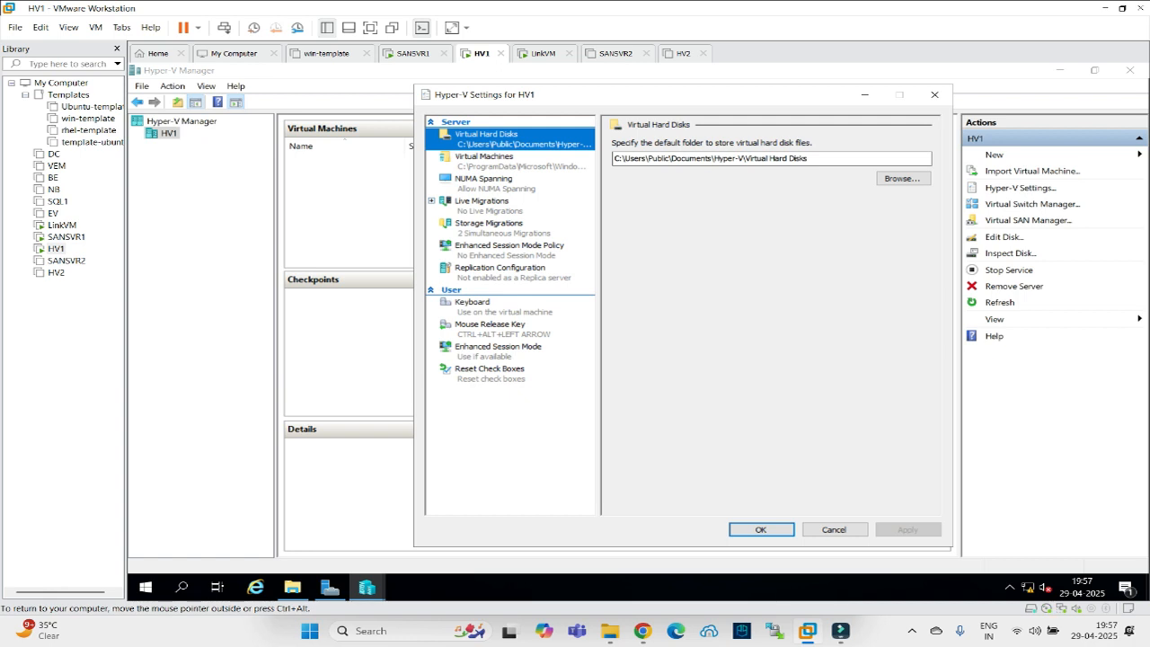
left_click_drag(715, 158, 614, 159)
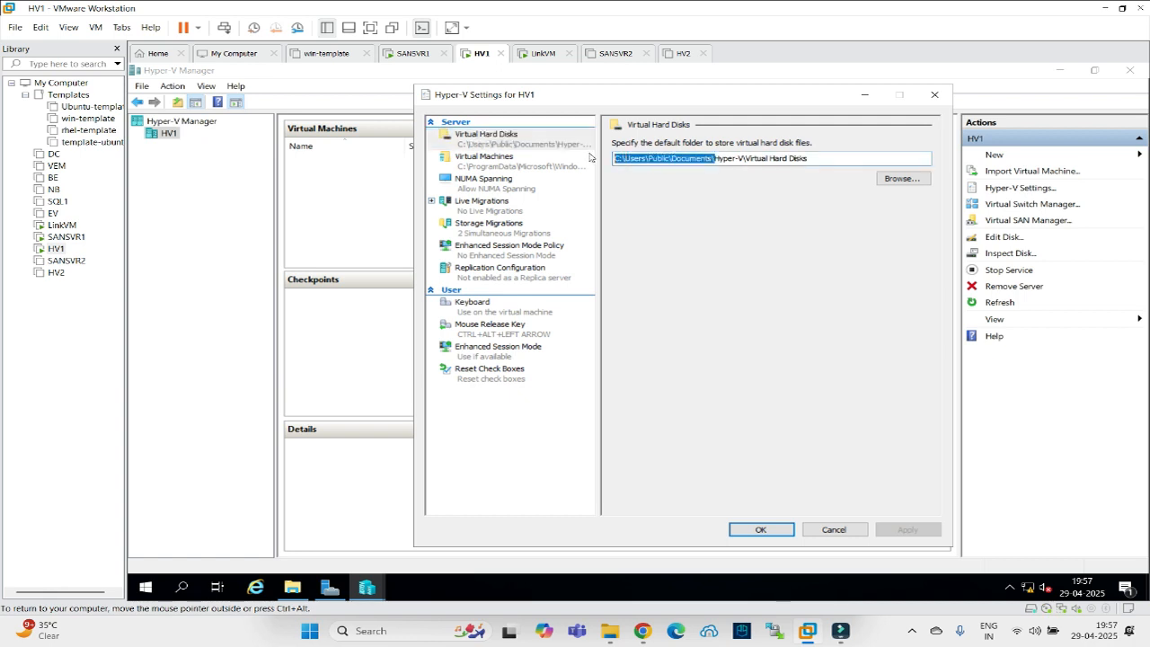
key("BackSpace")
type("e:\\")
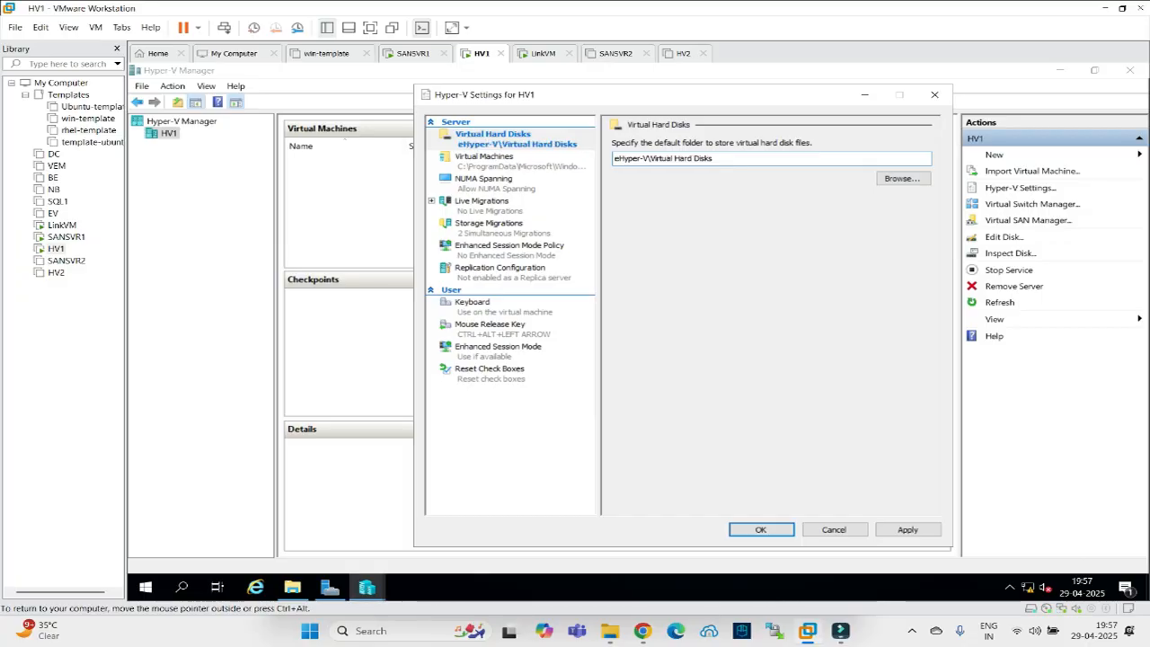
left_click(491, 167)
left_click_drag(678, 158, 576, 153)
type("e:\\")
type("\\")
left_click(517, 141)
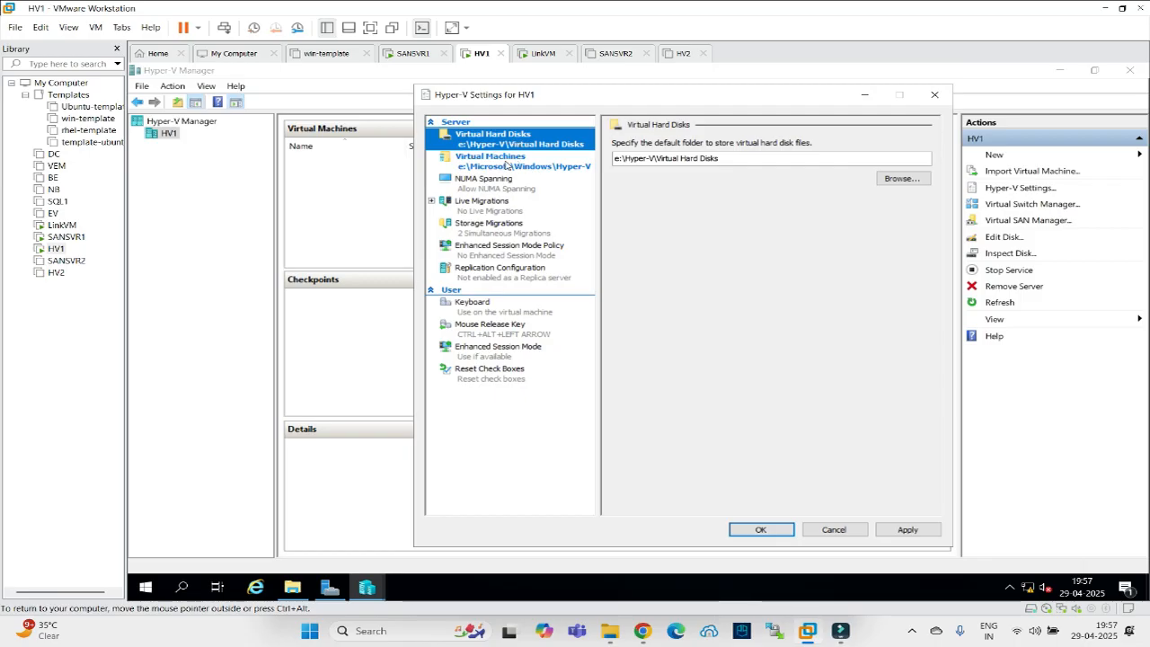
left_click(506, 161)
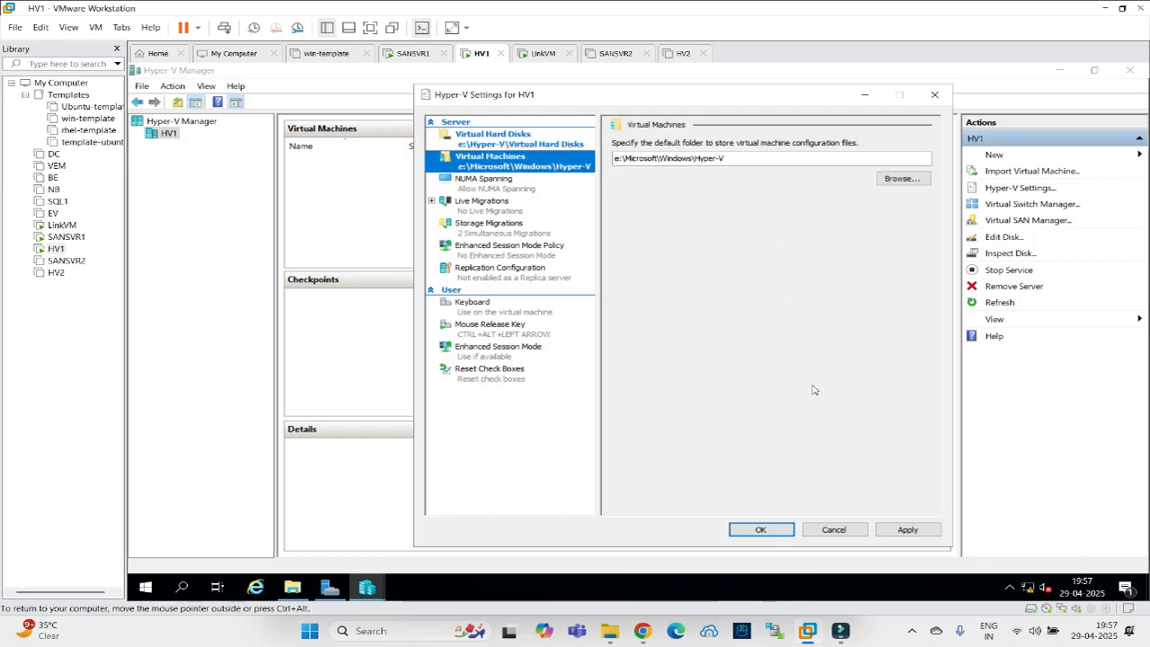
left_click(885, 529)
left_click(777, 531)
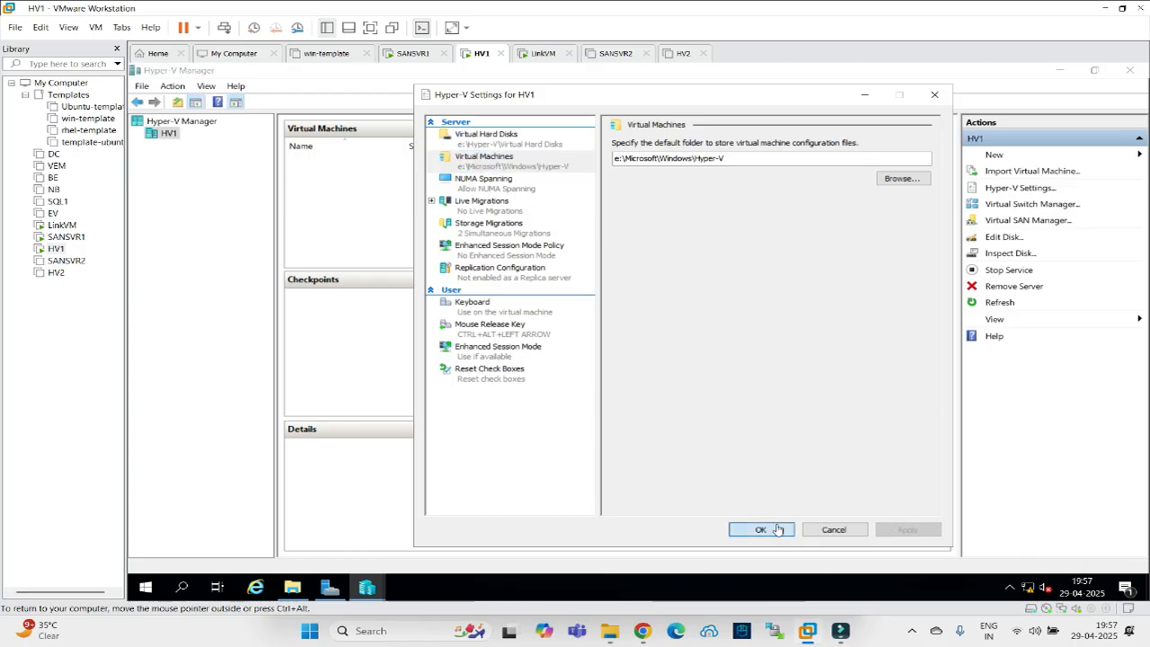
Browse to E:\Hyper-V\Virtual Hard Disks in File Explorer.
left_click(292, 587)
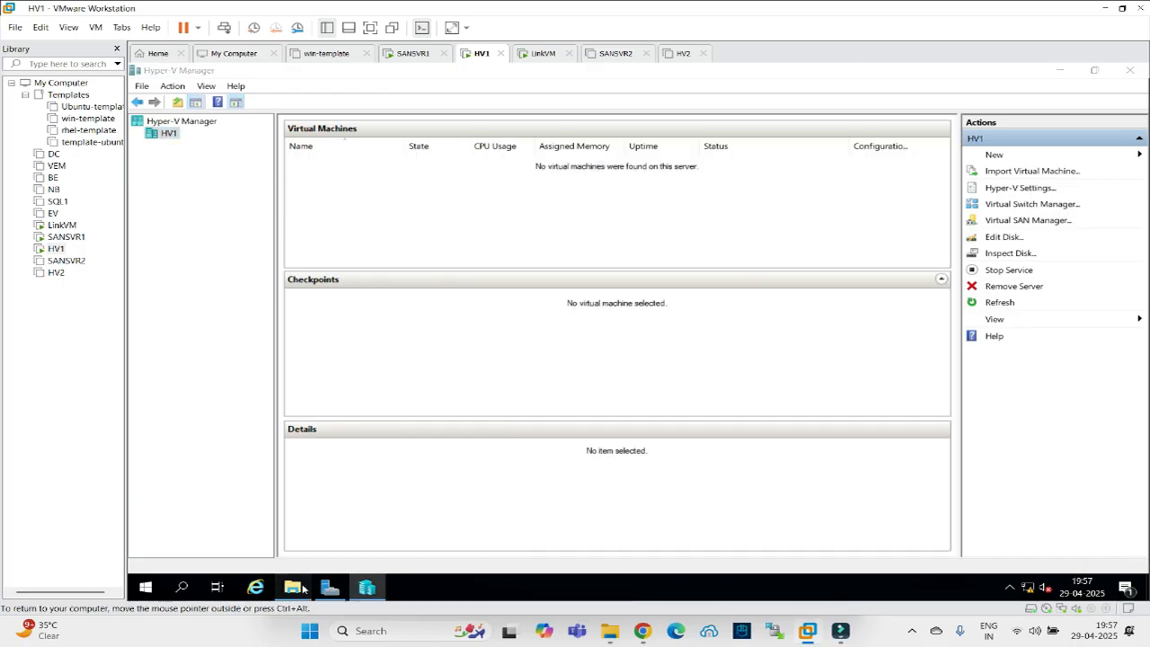
double_click(848, 361)
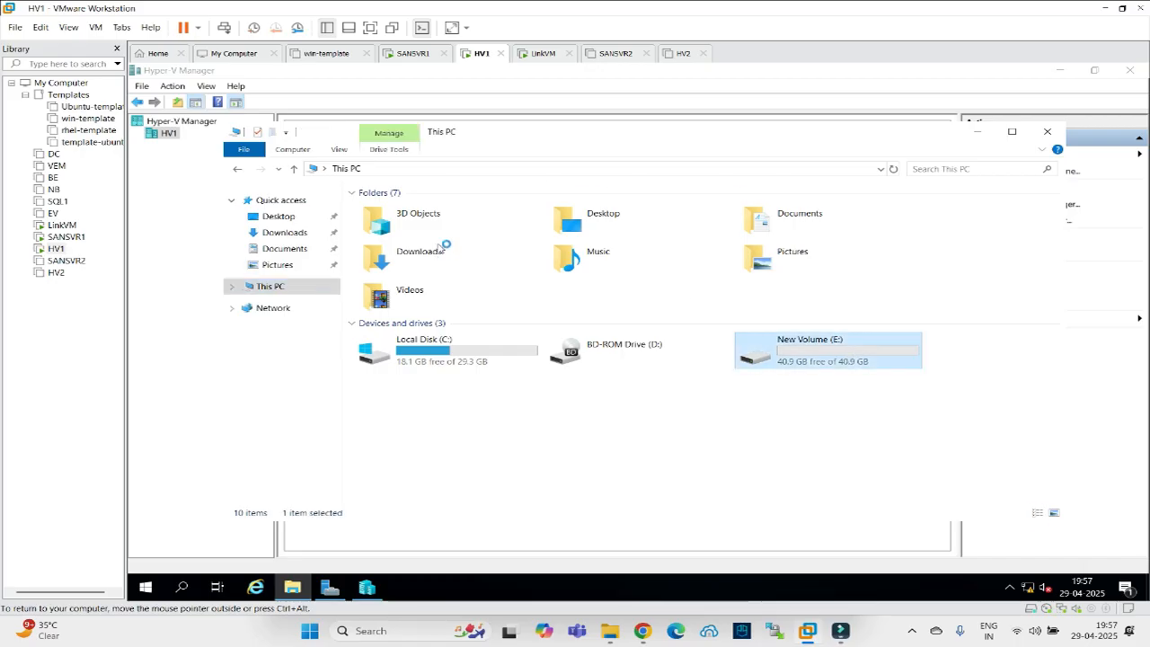
double_click(396, 212)
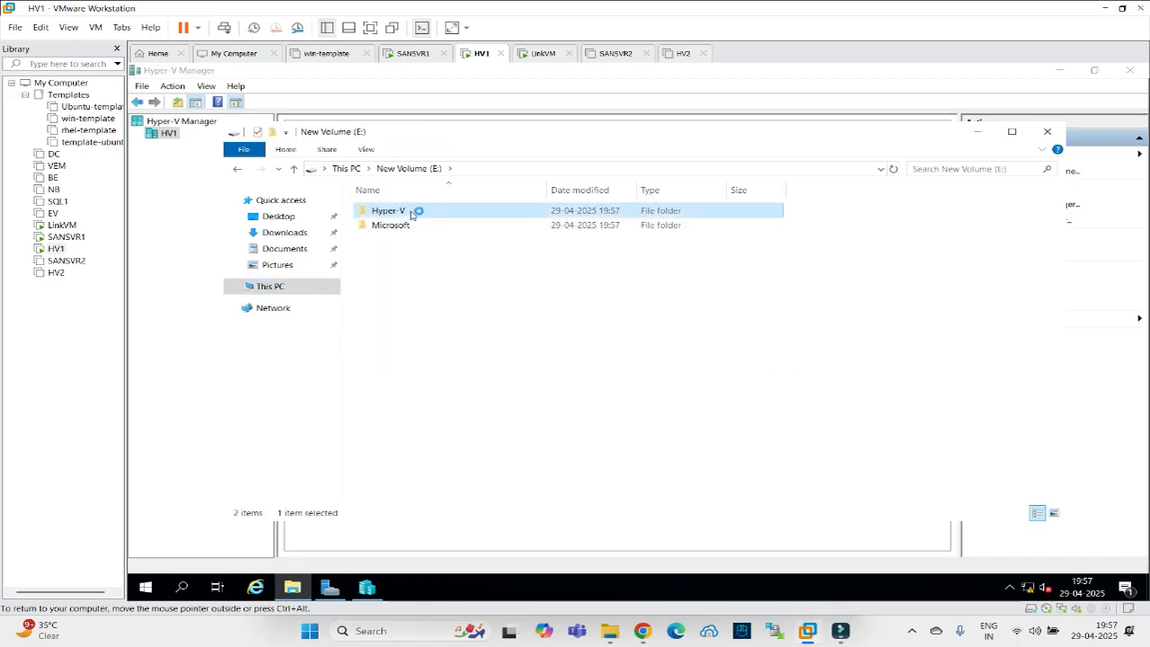
double_click(412, 212)
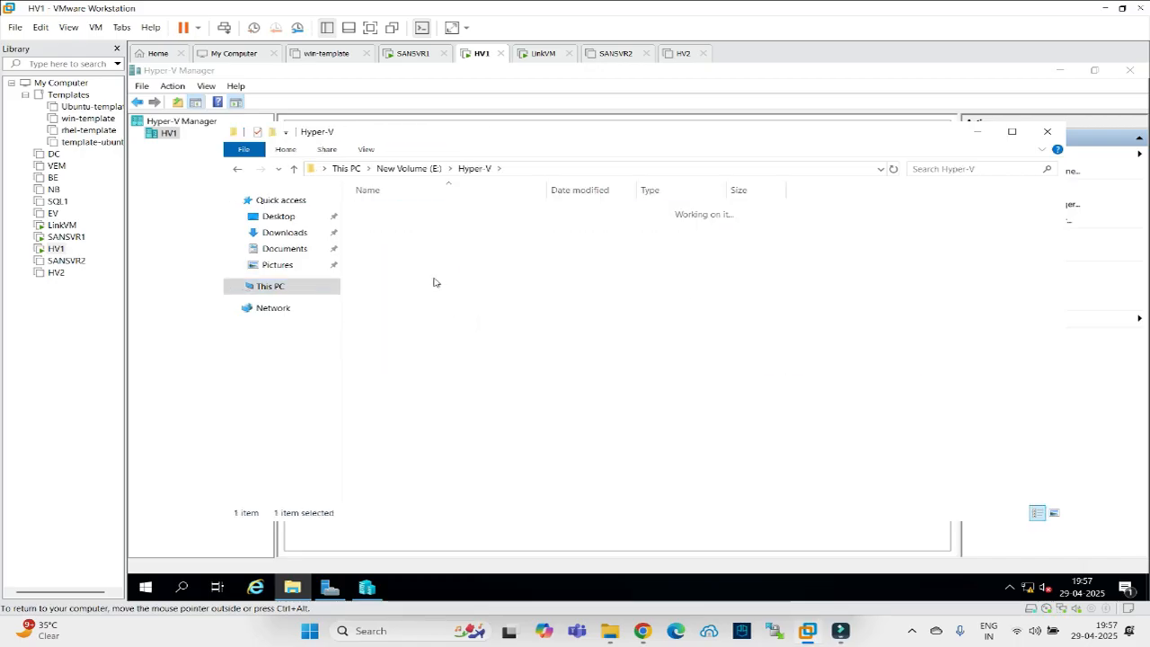
Check the empty E:\Microsoft\Windows\Hyper-V folder, go back to This PC, and close File Explorer.
left_click(406, 169)
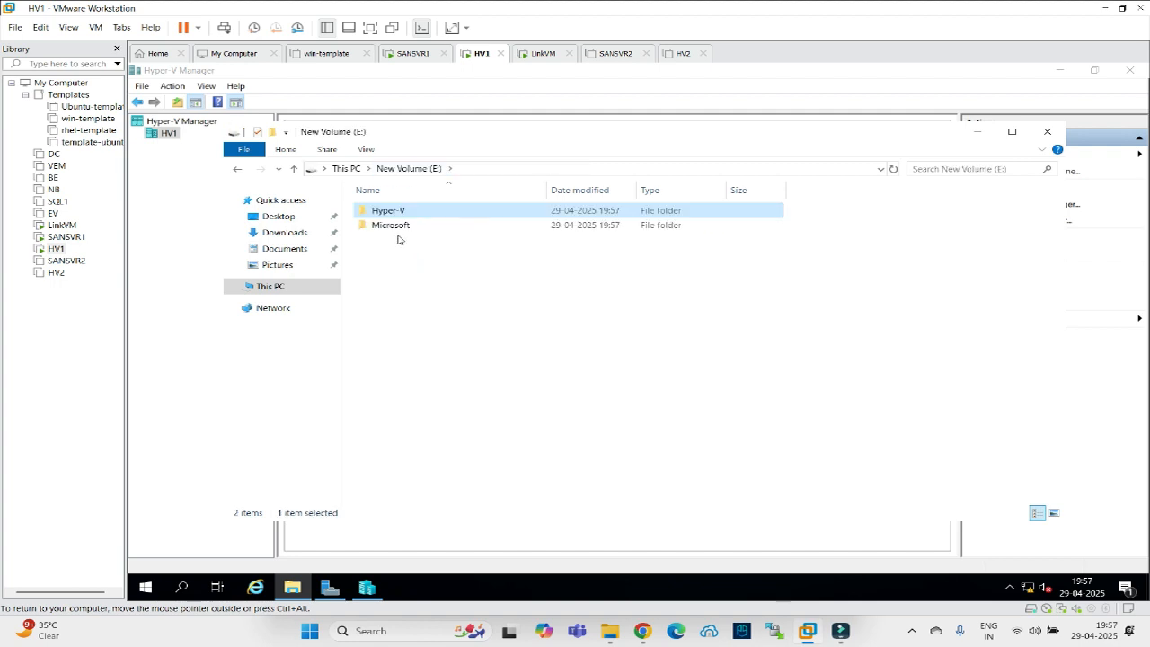
left_click(395, 226)
double_click(396, 229)
left_click(394, 214)
double_click(394, 214)
left_click(396, 214)
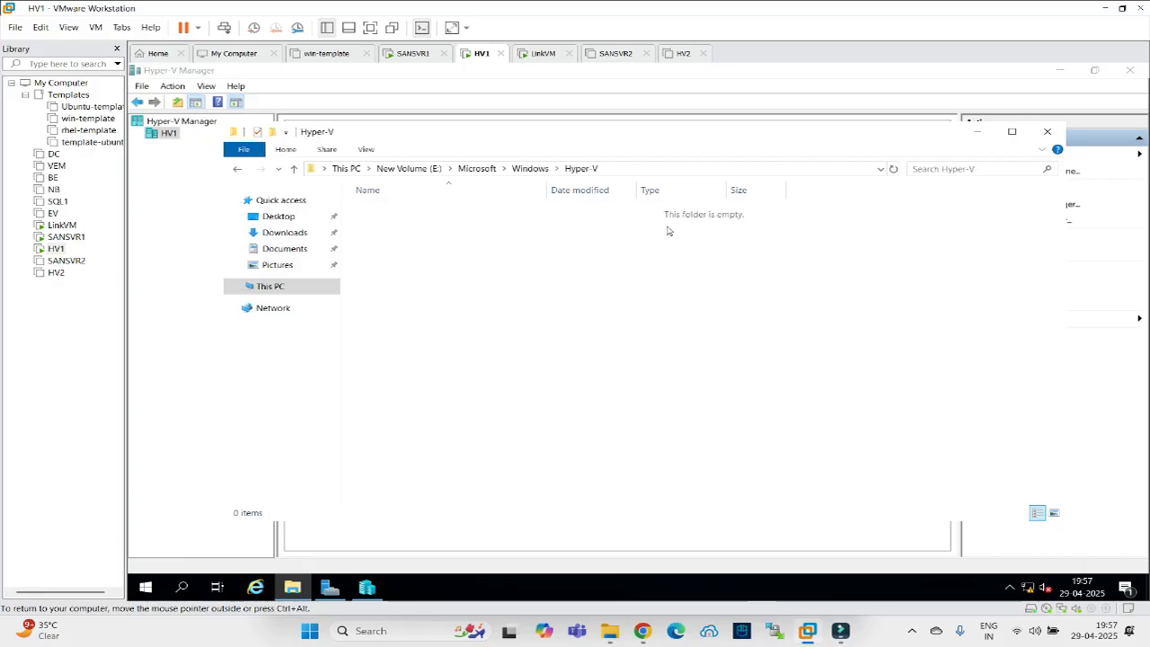
left_click(347, 169)
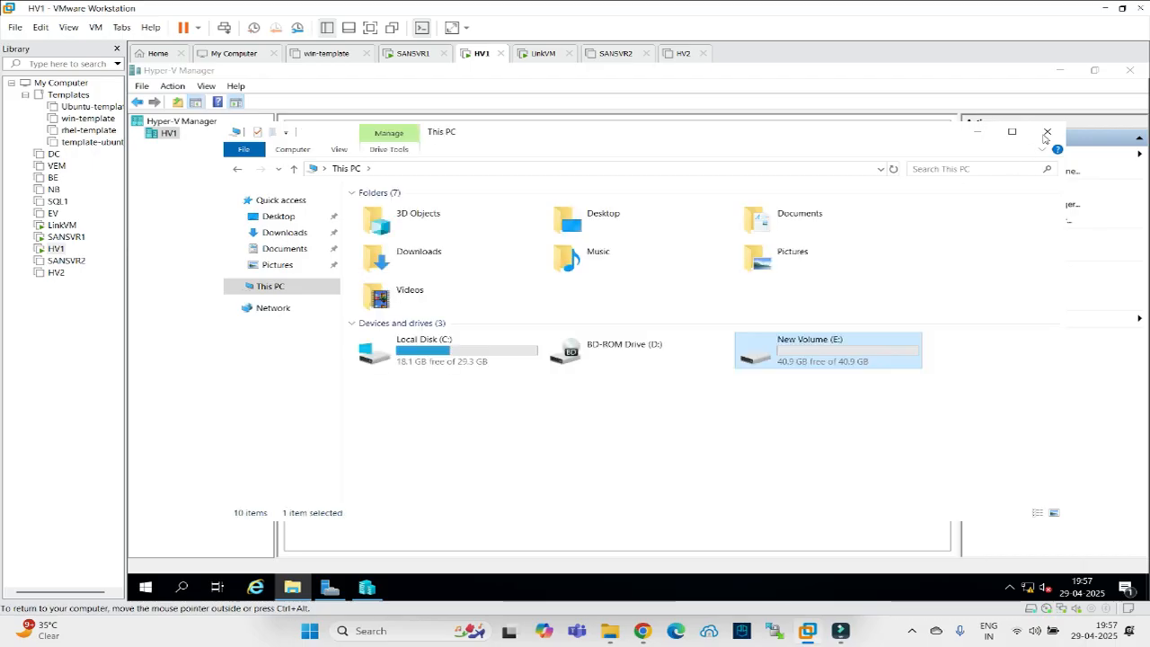
left_click(1047, 133)
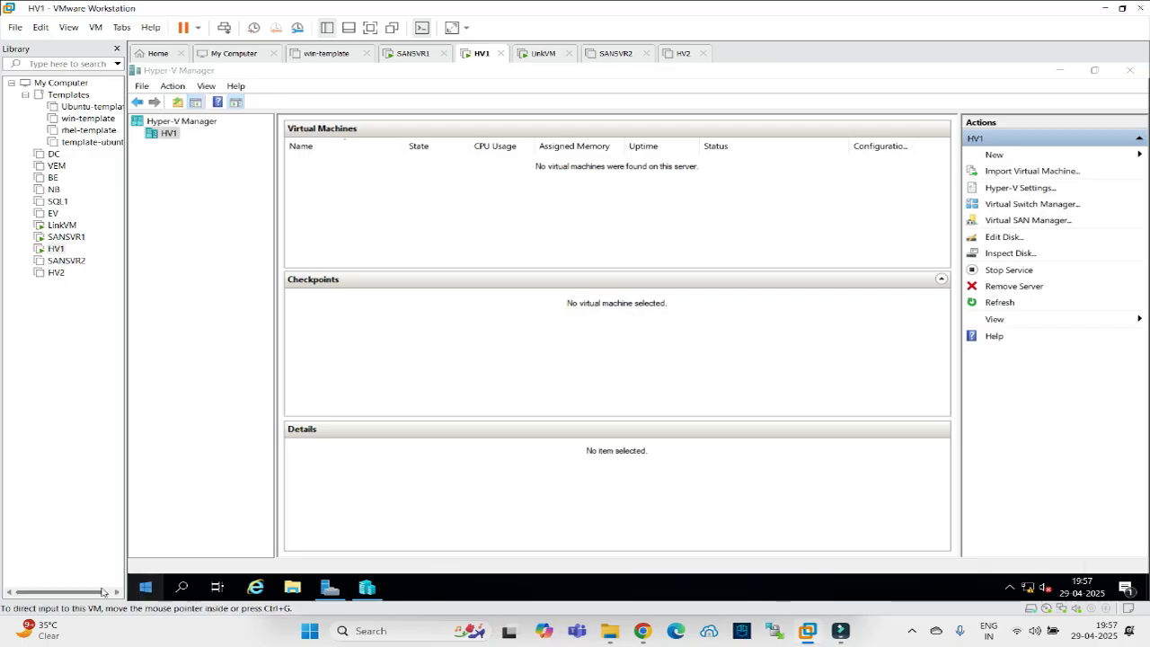
Shut down HV1 from its Start menu, confirming the shutdown reason.
left_click(145, 588)
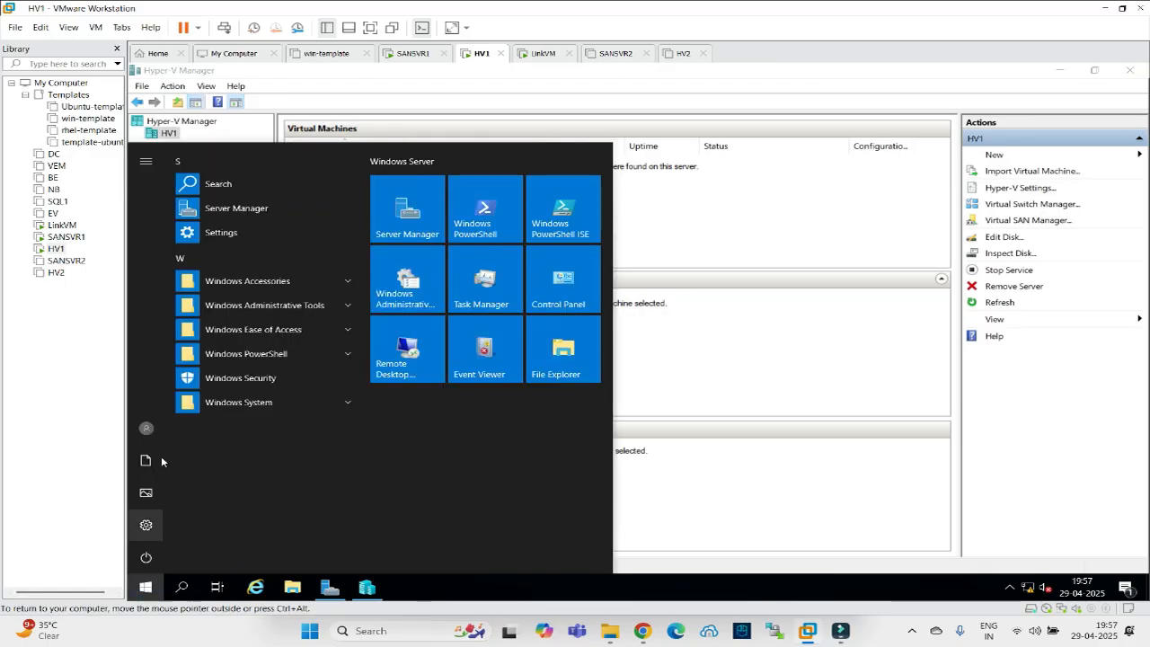
left_click(140, 560)
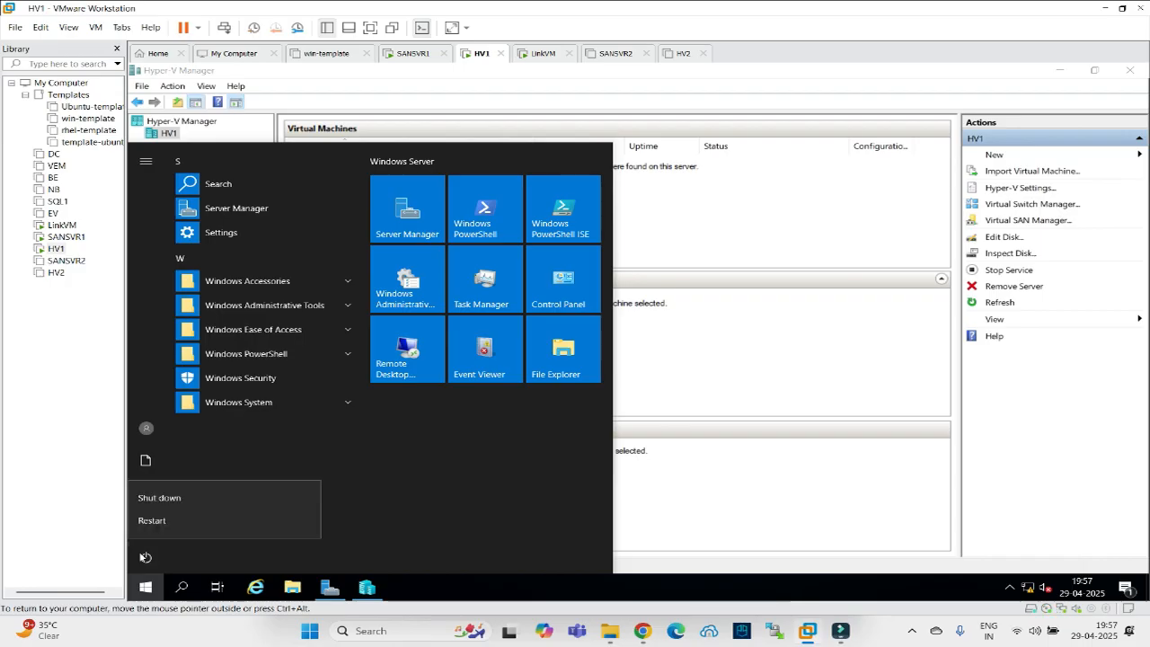
left_click(153, 500)
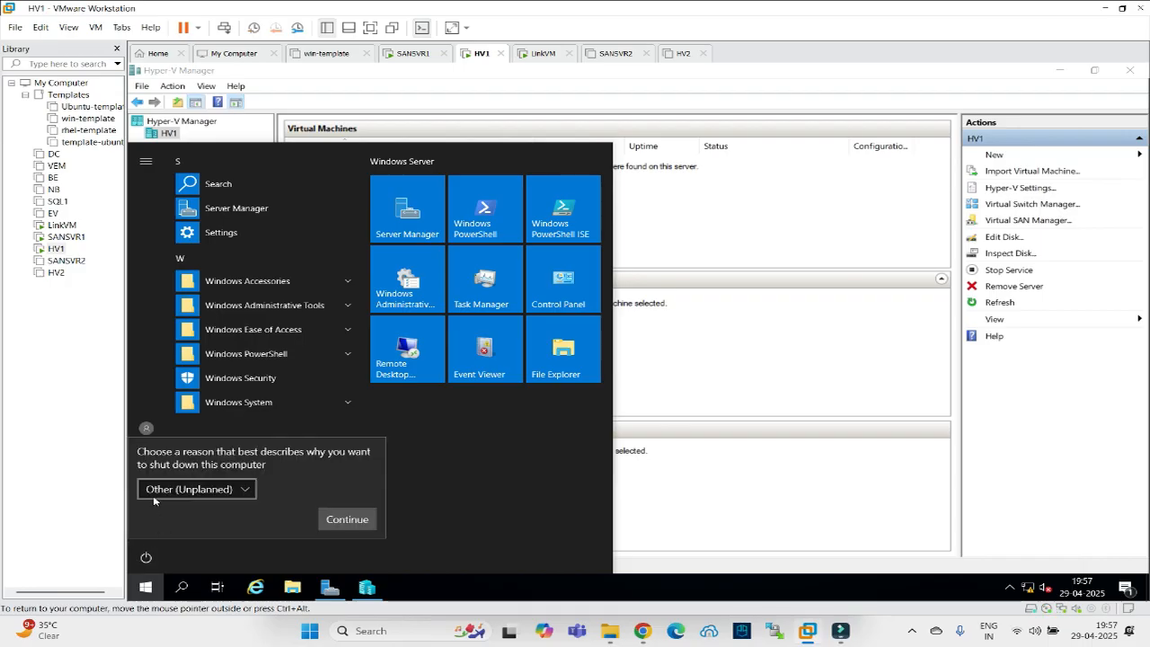
left_click(350, 519)
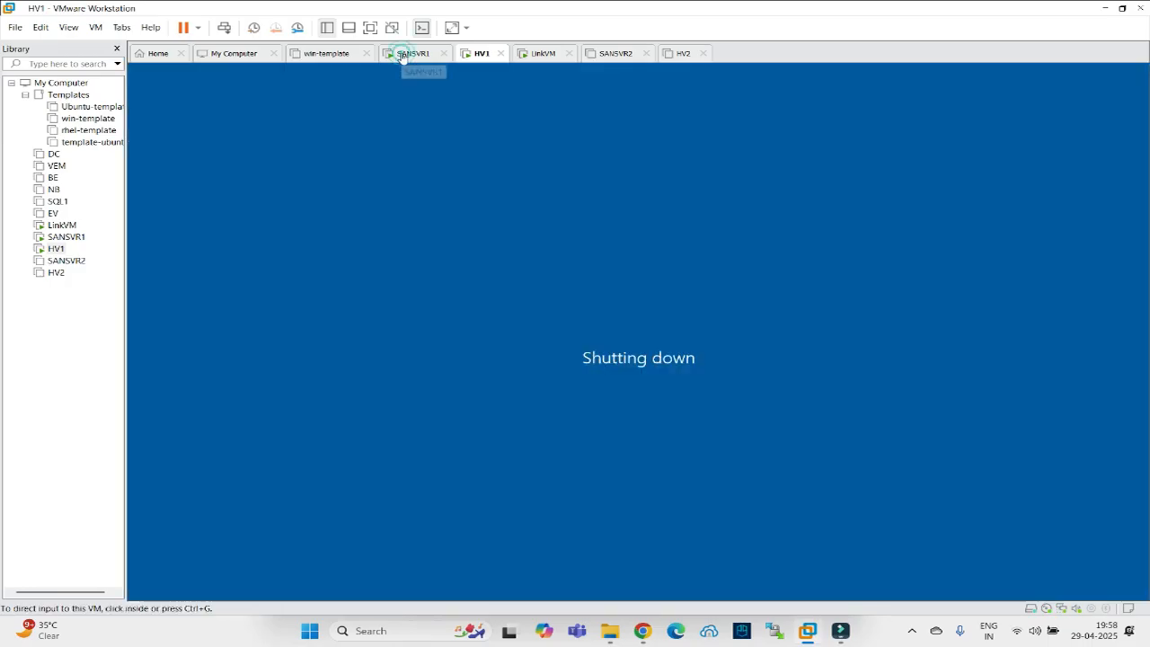
On SANSVR1, close StarWind Management Console and PowerShell ISE, then shut down the server.
left_click(412, 53)
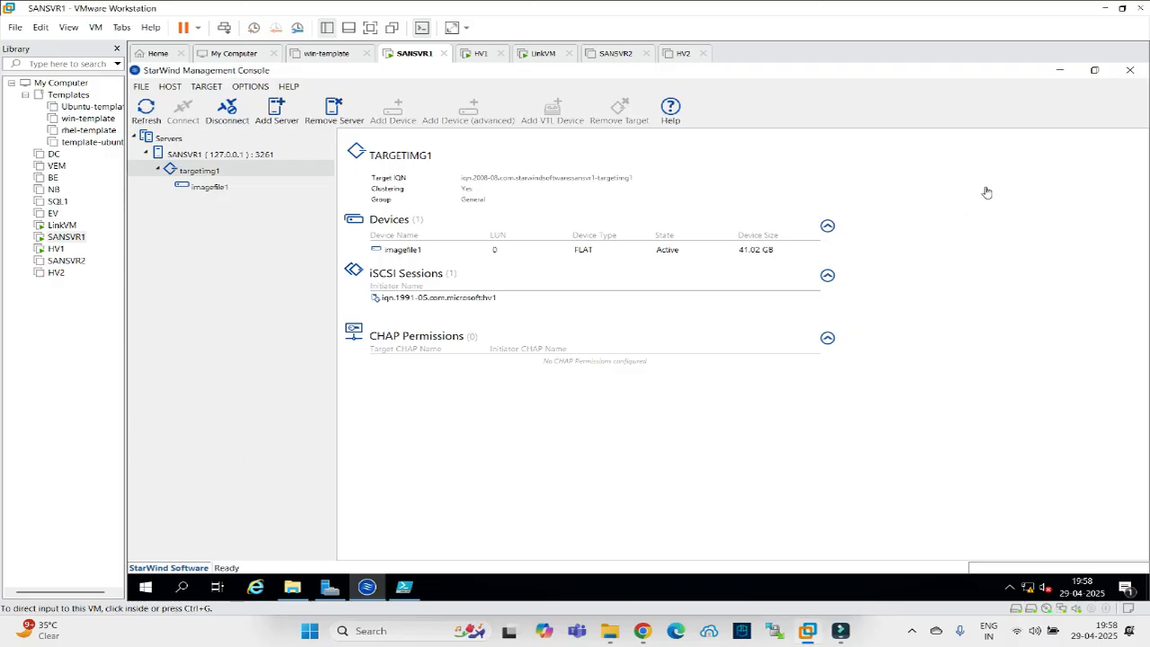
left_click(1129, 71)
left_click(1129, 71)
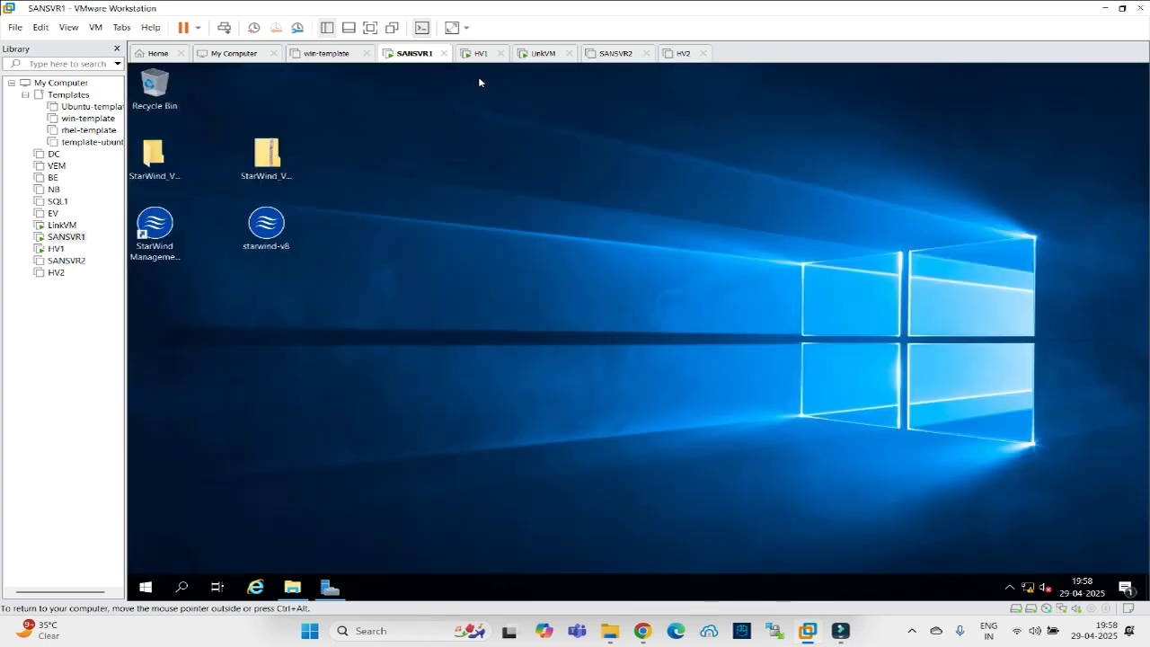
left_click(478, 56)
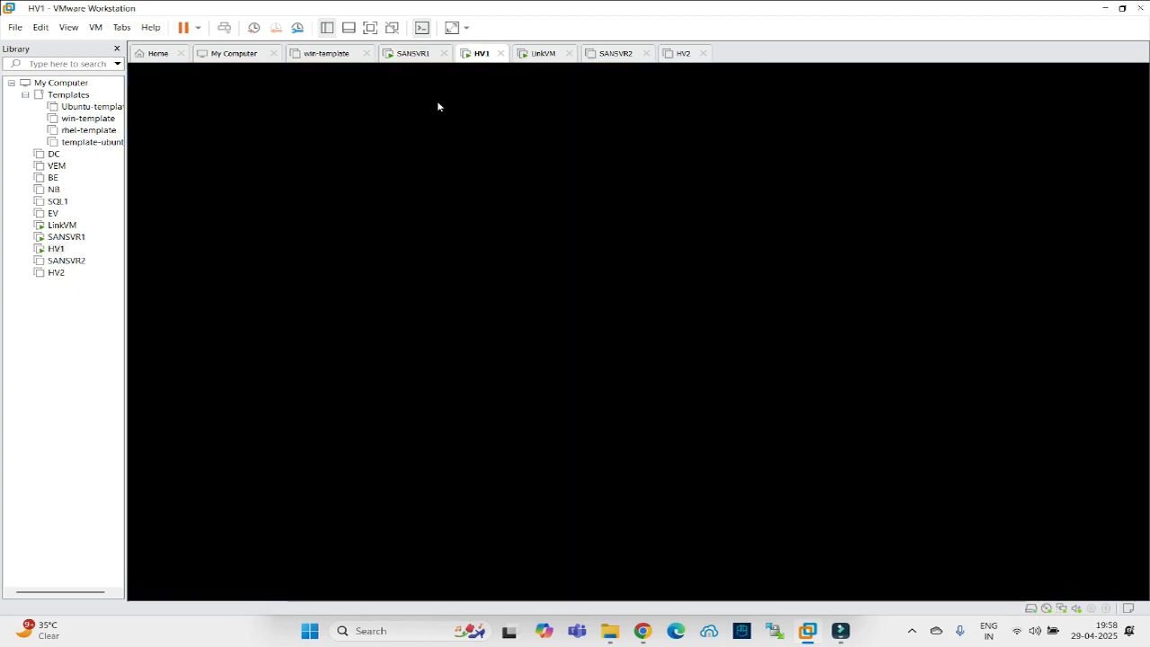
left_click(412, 56)
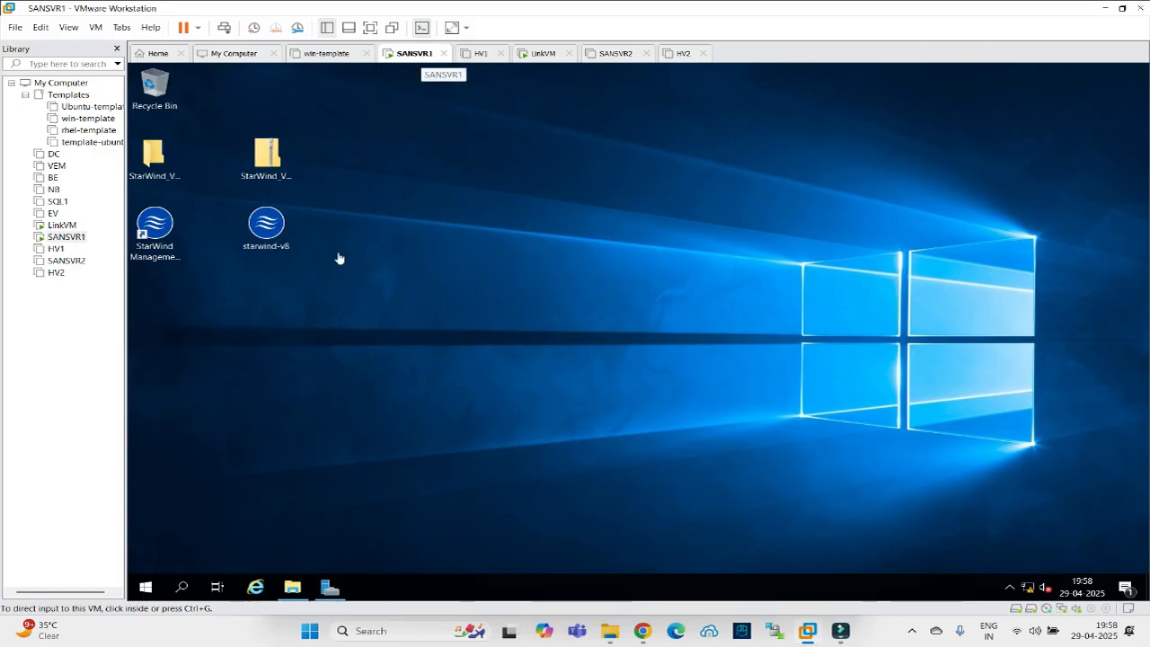
left_click(145, 587)
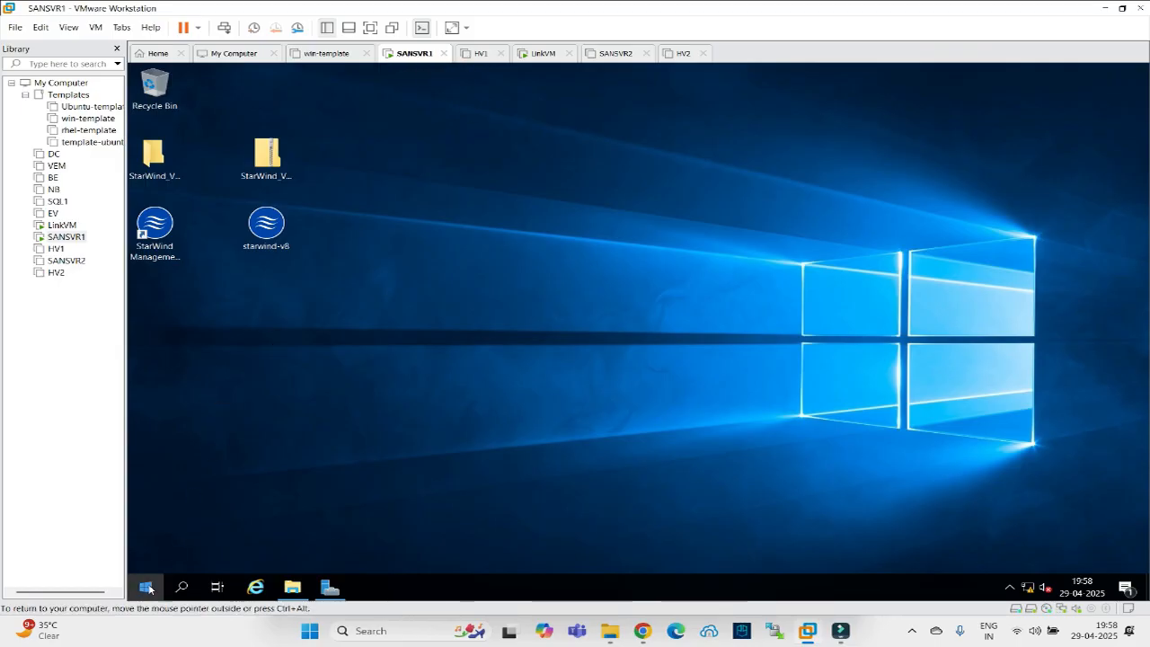
left_click(146, 558)
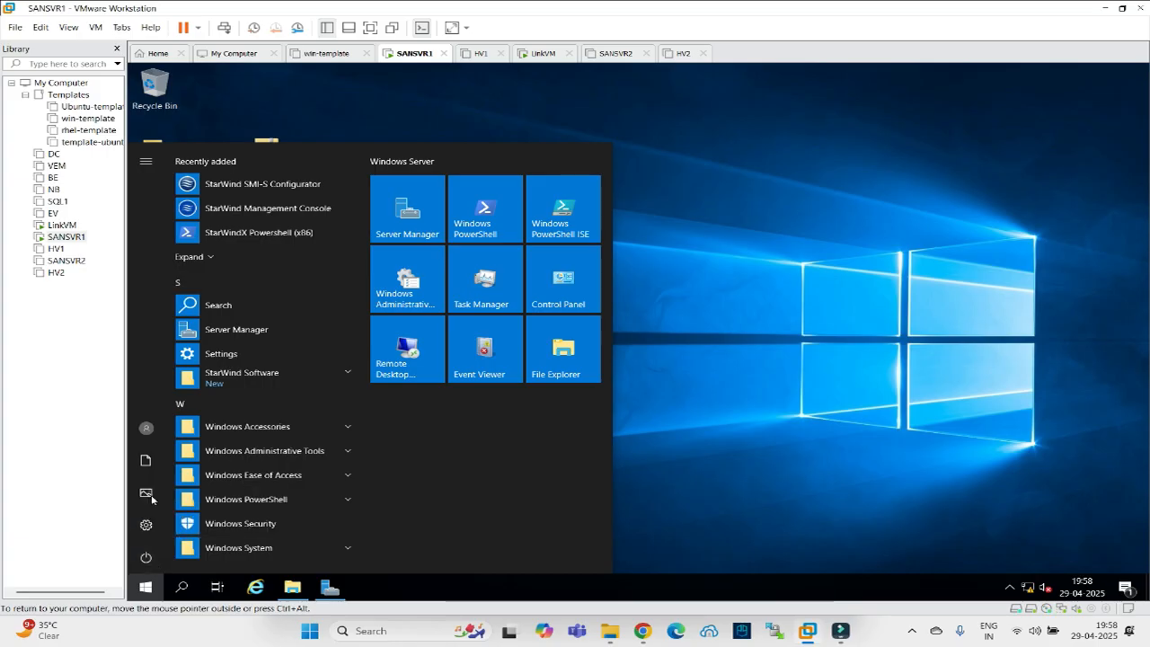
left_click(160, 497)
left_click(340, 516)
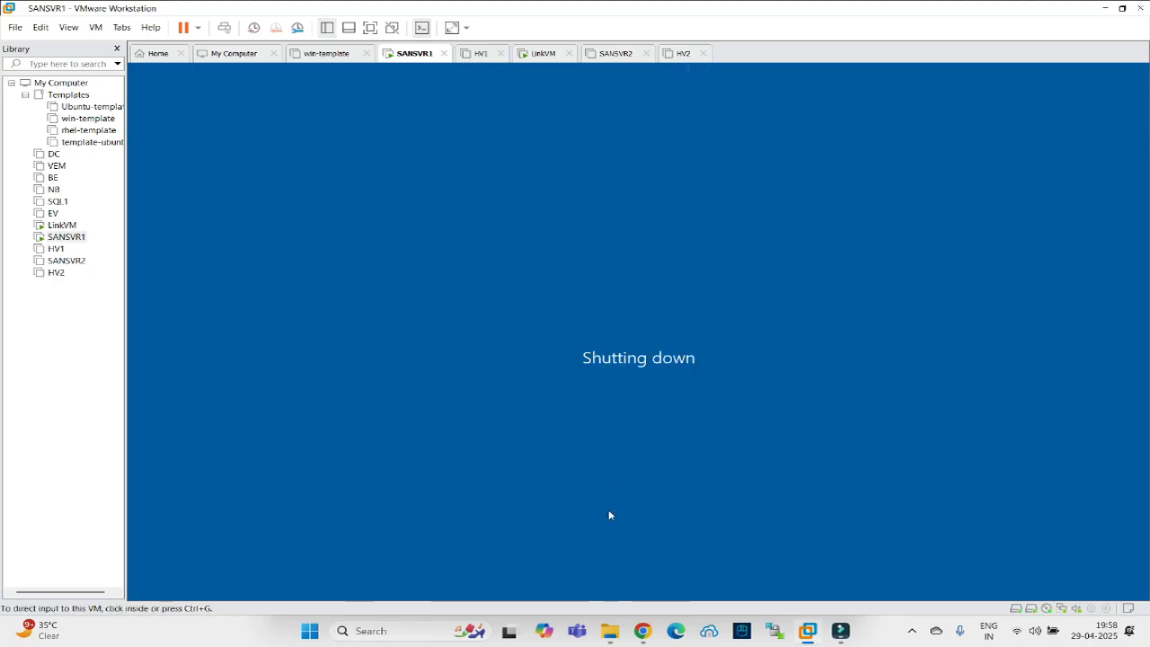
left_click(640, 632)
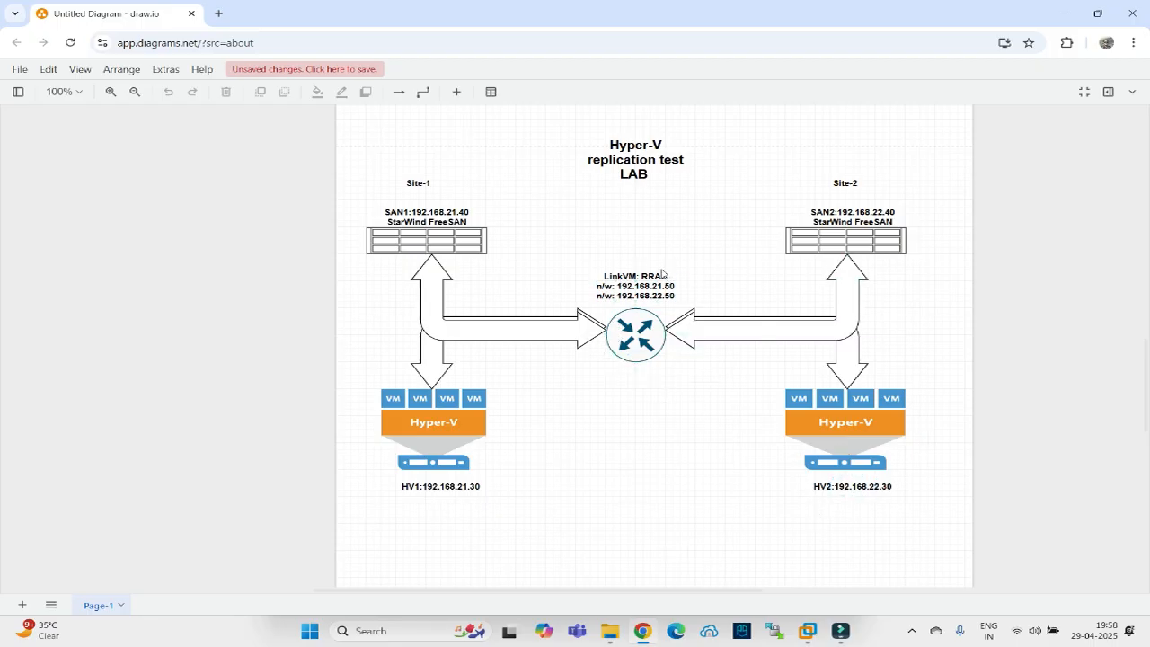
Minimize the draw.io lab diagram to return to VMware's powered-off SANSVR1 view.
left_click(642, 631)
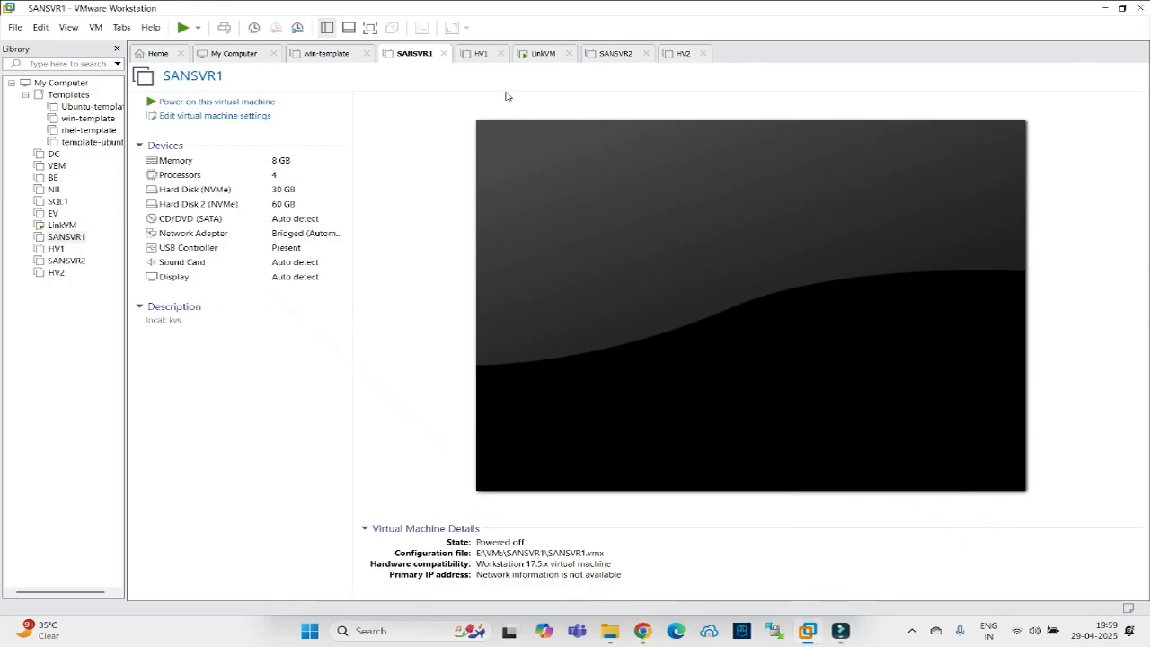
On LinkVM, open Network Connections with the ncpa.cpl Run command.
left_click(531, 58)
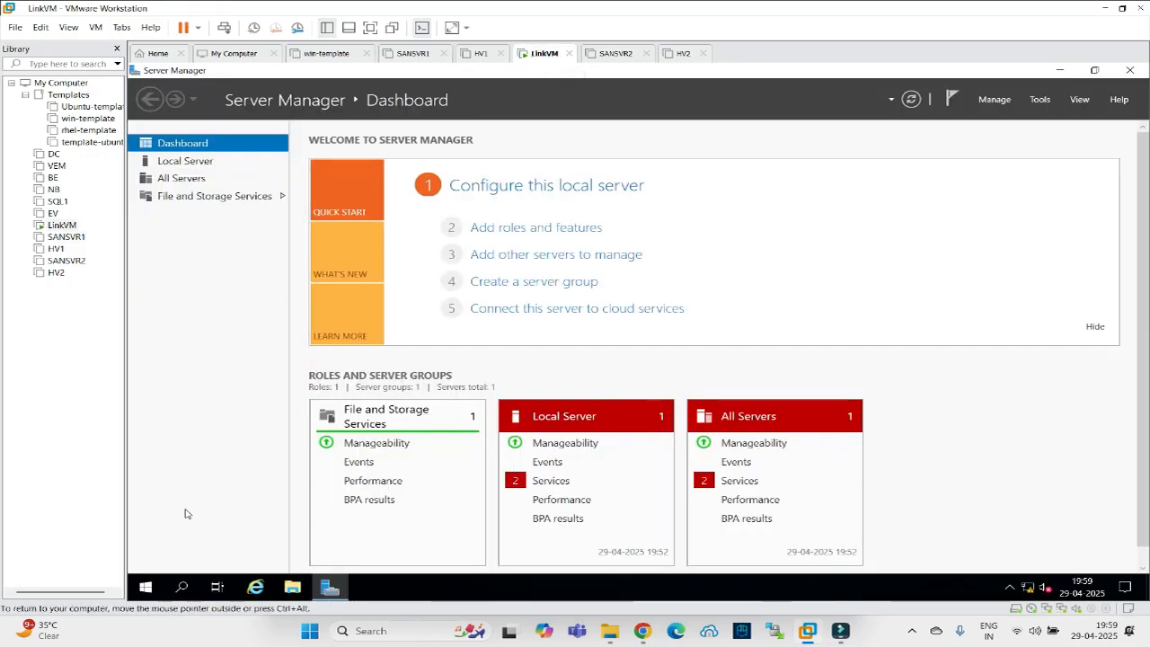
left_click(146, 587)
right_click(146, 587)
left_click(178, 519)
type("ncpa.cpl")
key("Return")
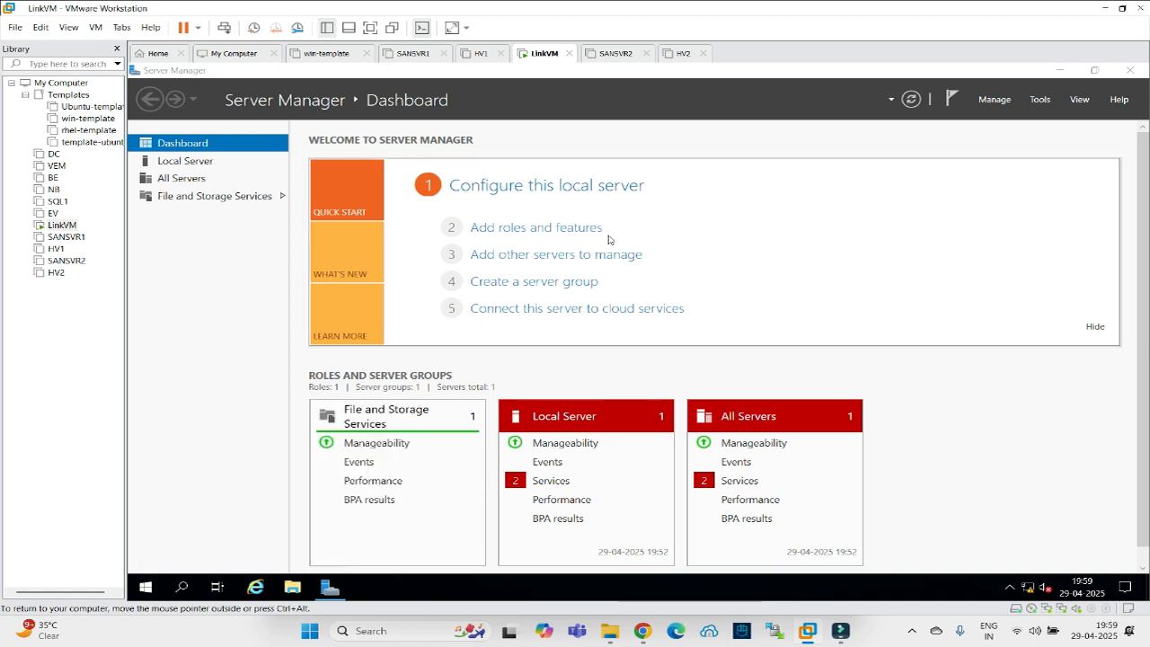
Confirm the Site-1-link adapter's IPv4 address is 192.168.21.50.
left_click(334, 222)
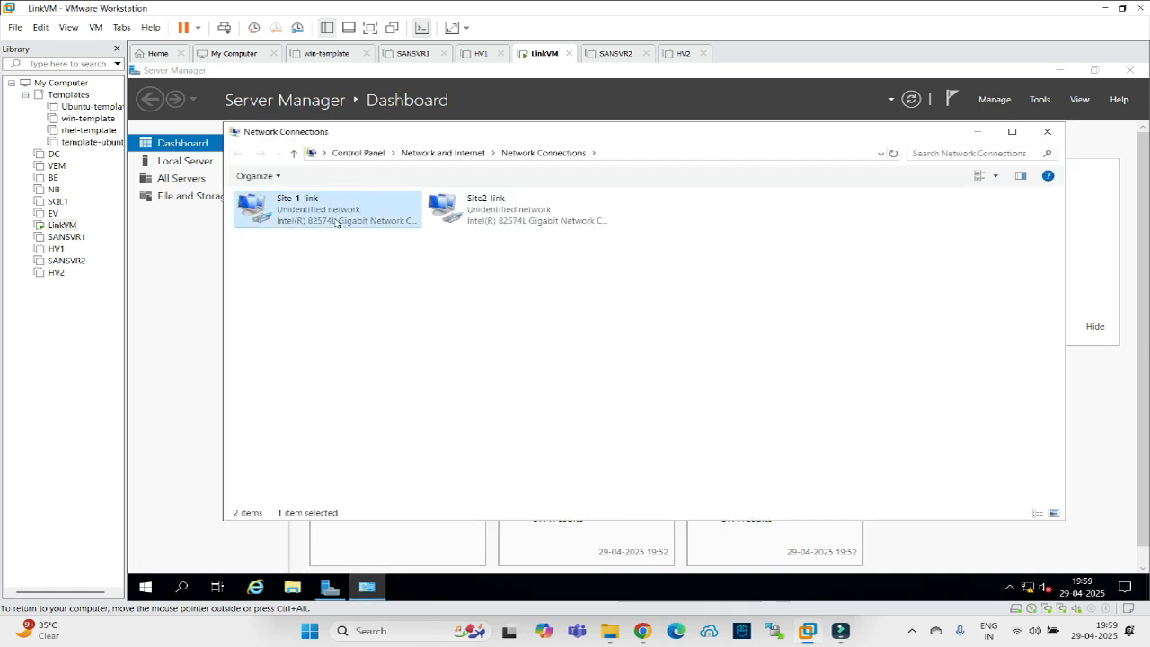
right_click(333, 221)
left_click(353, 242)
left_click(561, 317)
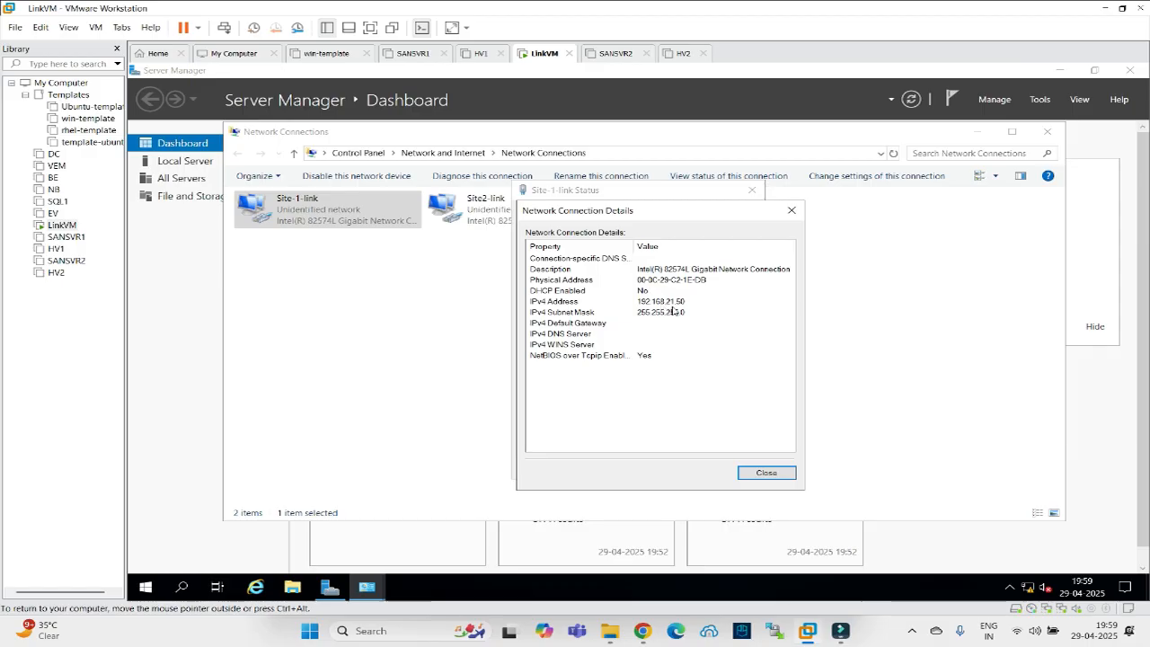
left_click(766, 474)
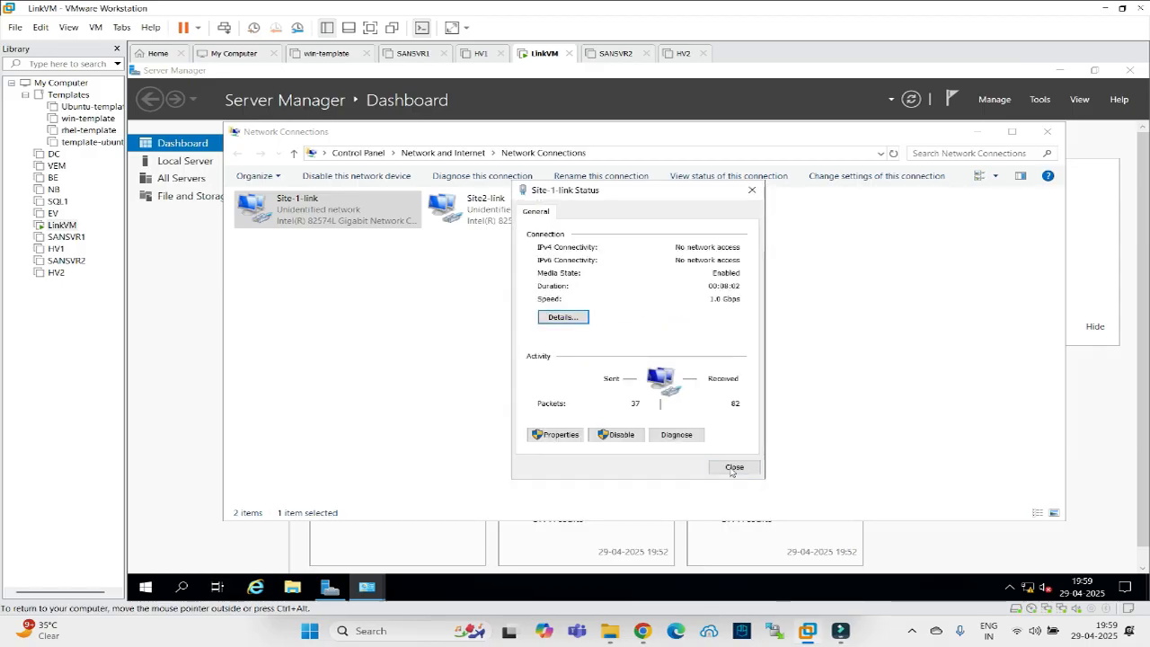
left_click(737, 468)
Confirm the Site2-link adapter's IPv4 address is 192.168.22.50, then close Network Connections.
left_click(490, 221)
right_click(490, 221)
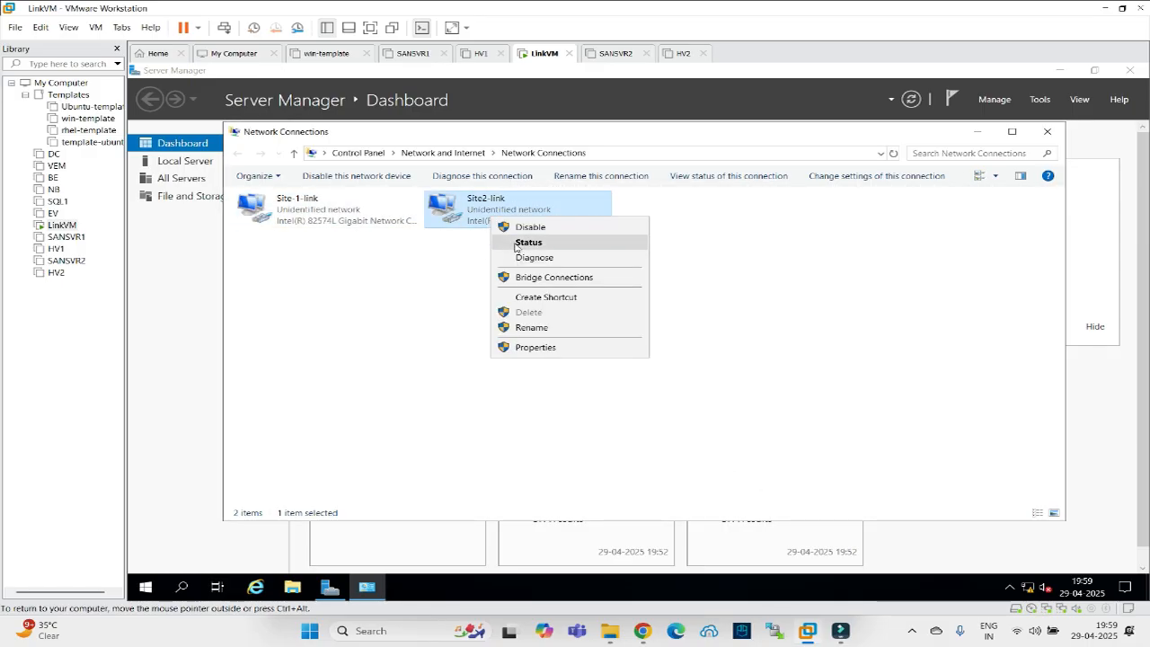
left_click(516, 244)
left_click(561, 318)
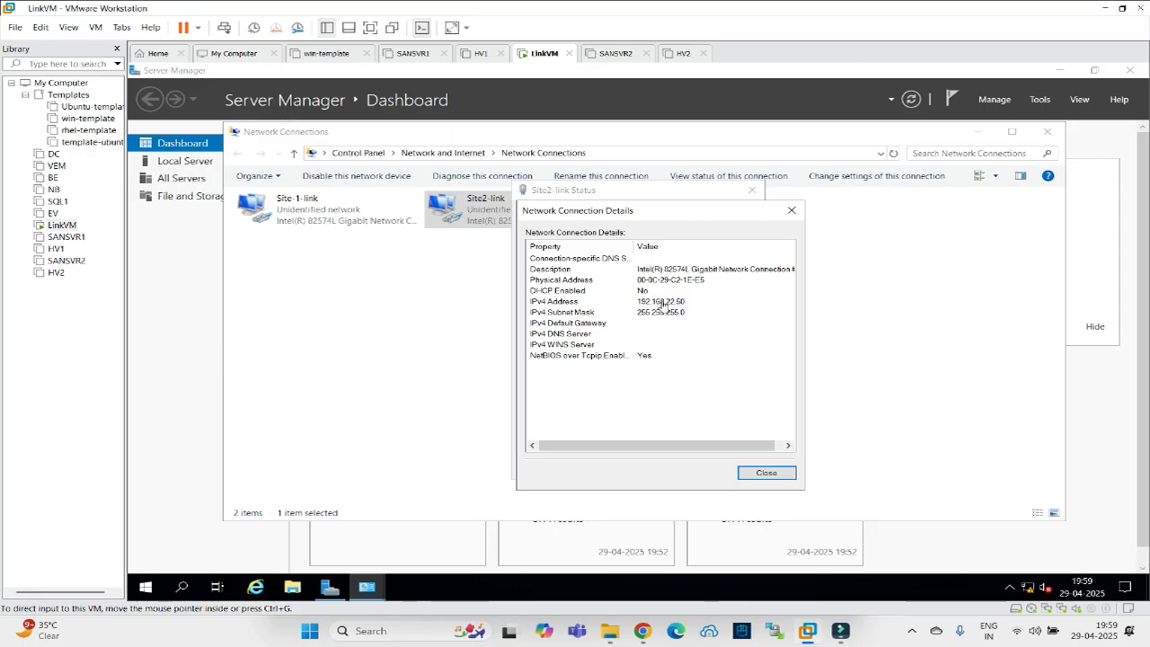
left_click(751, 476)
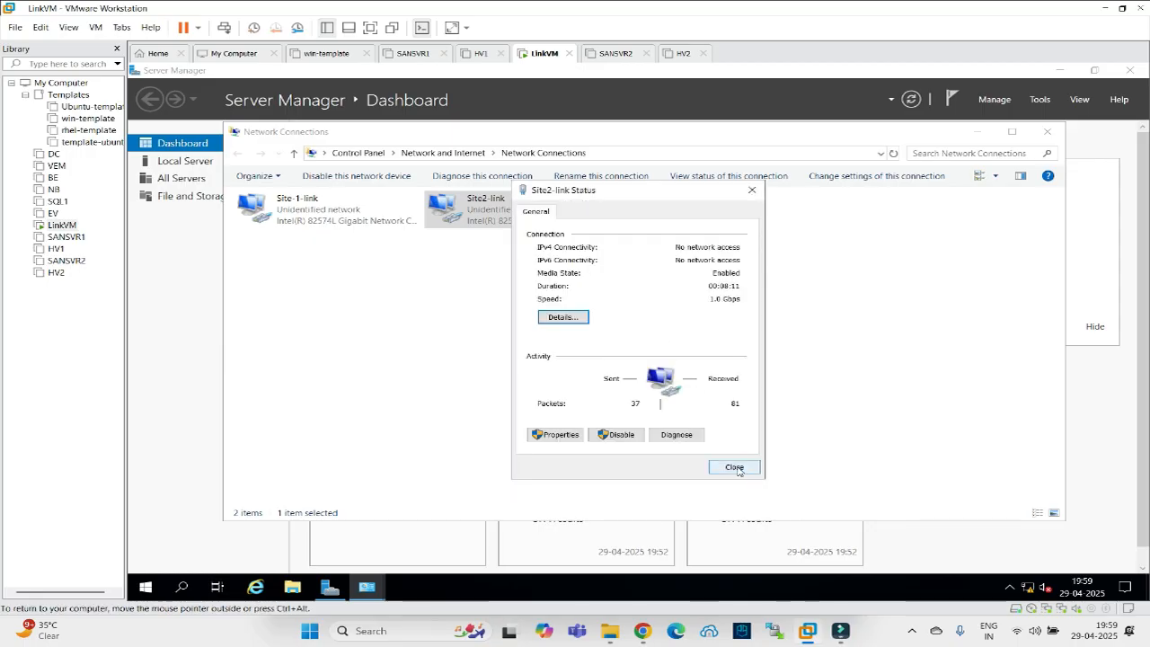
left_click(734, 469)
key("alt+F4")
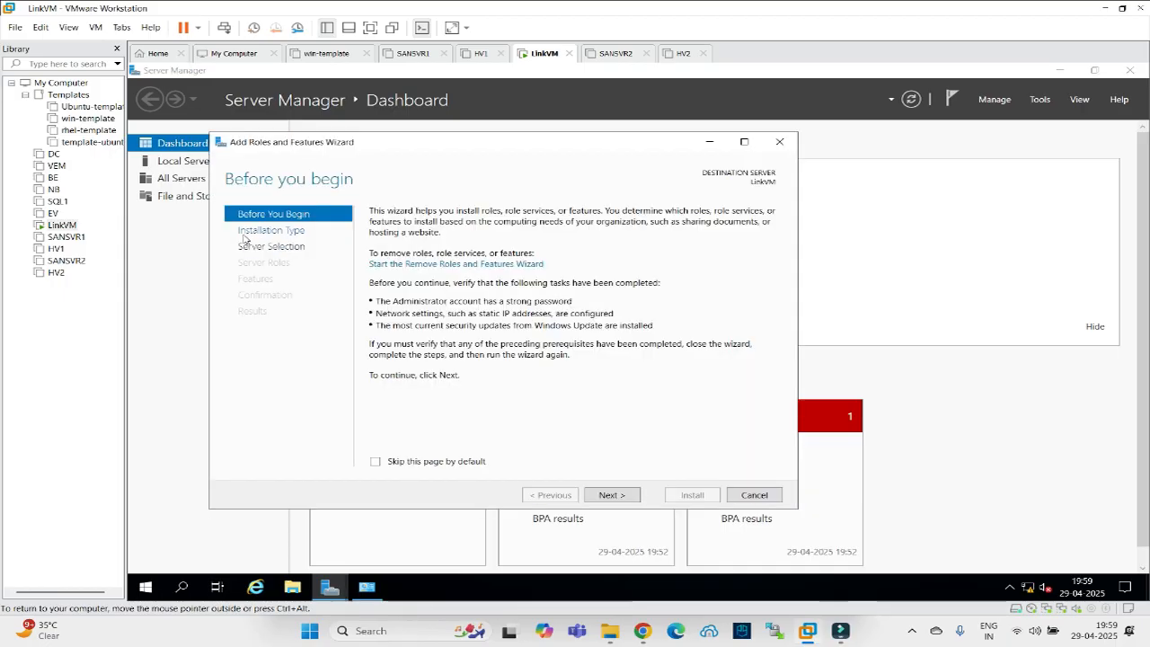
In the Add Roles and Features wizard, select the Remote Access server role and advance to its role services.
left_click(261, 232)
left_click(249, 252)
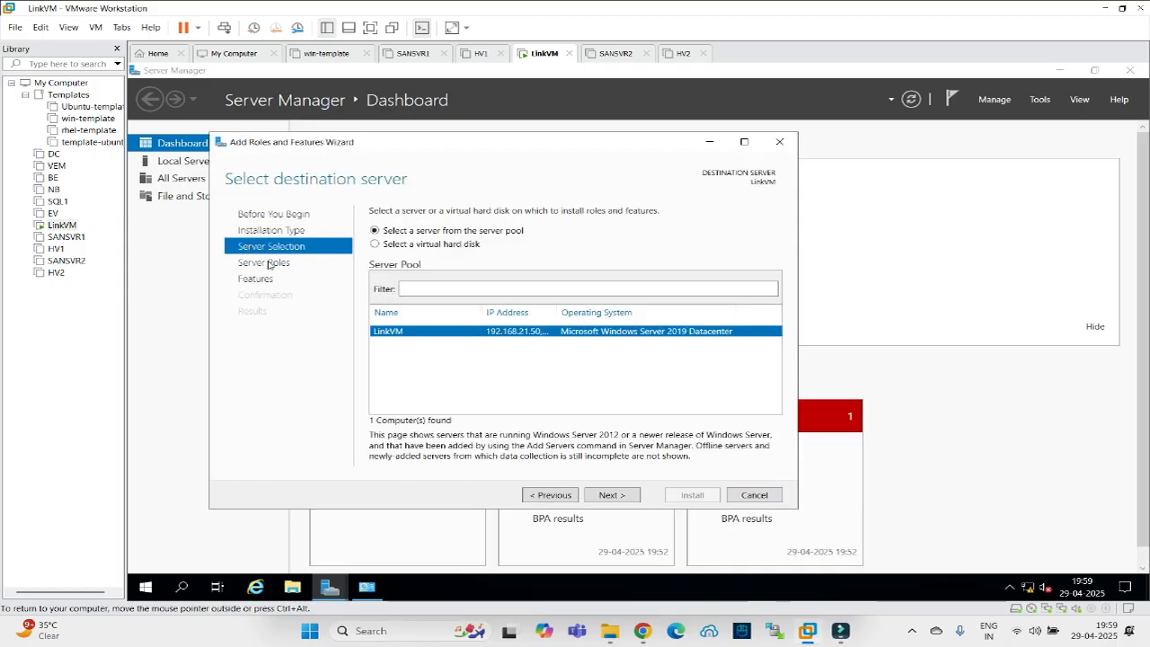
left_click(270, 264)
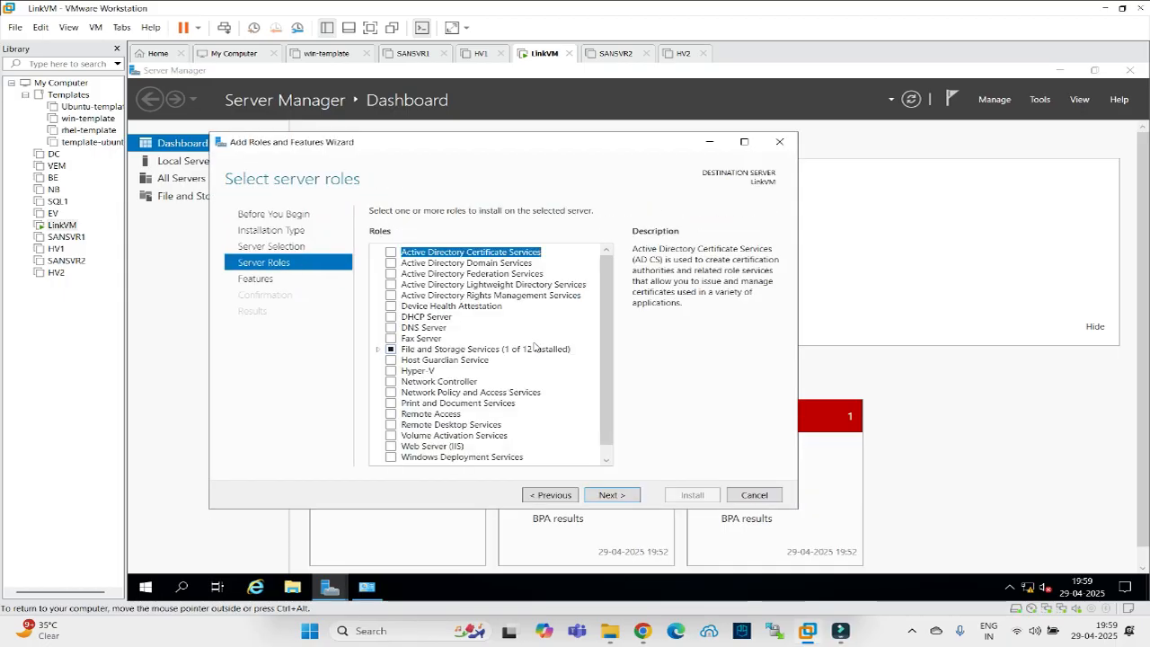
scroll(534, 347, "down", 1)
left_click(392, 404)
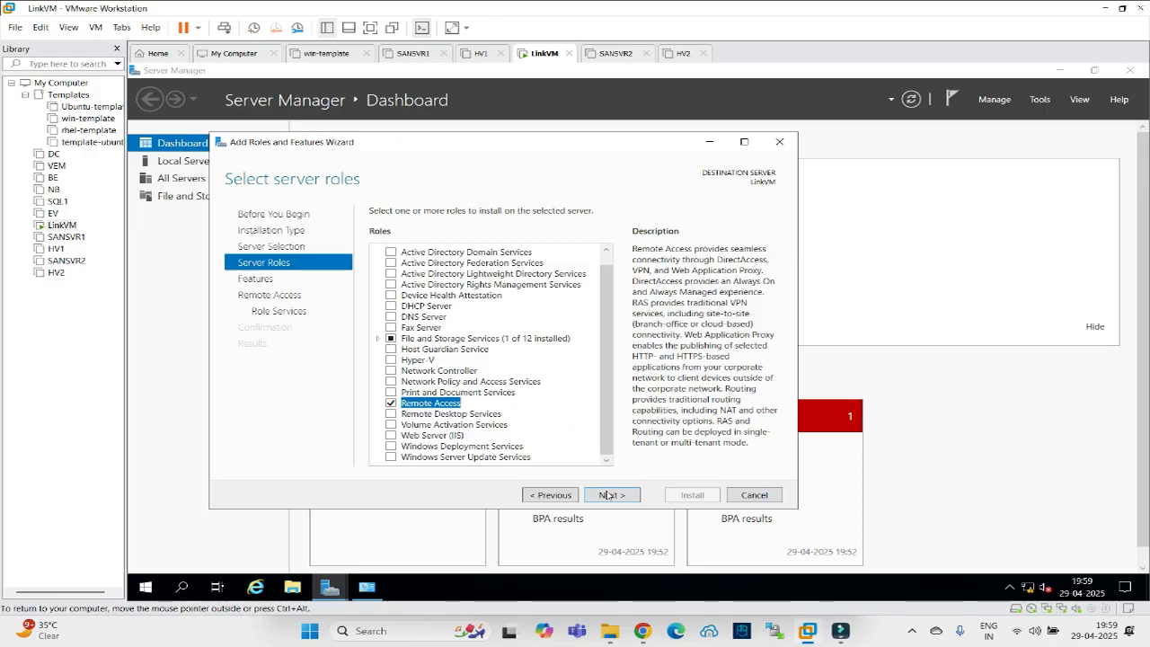
left_click(608, 496)
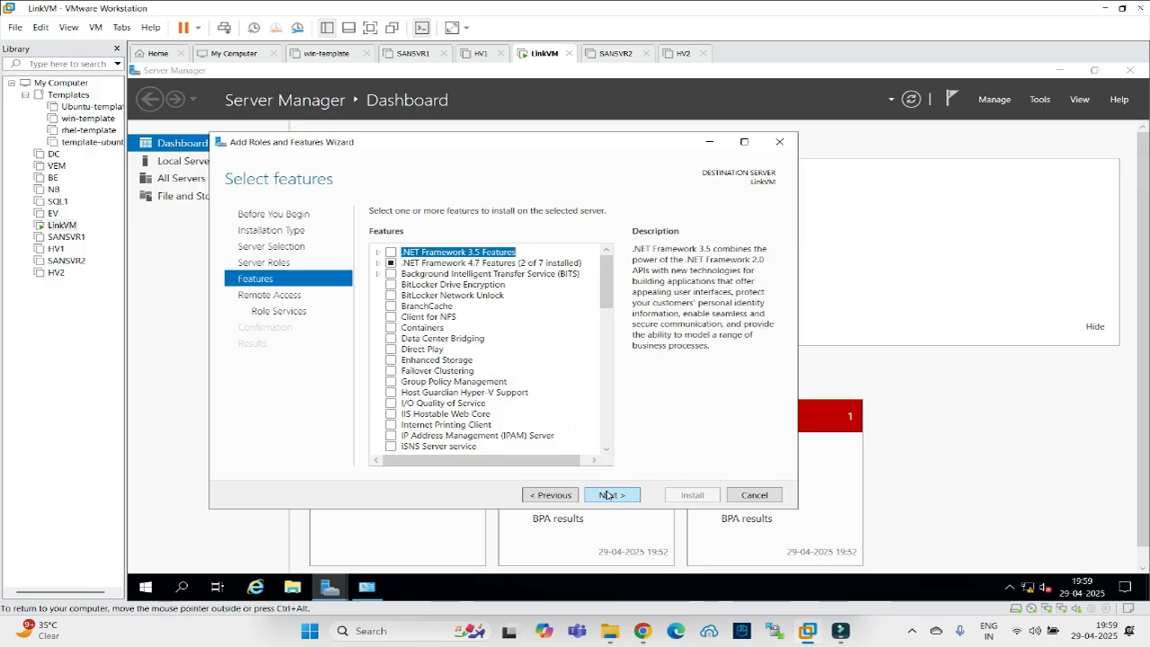
left_click(609, 496)
left_click(609, 495)
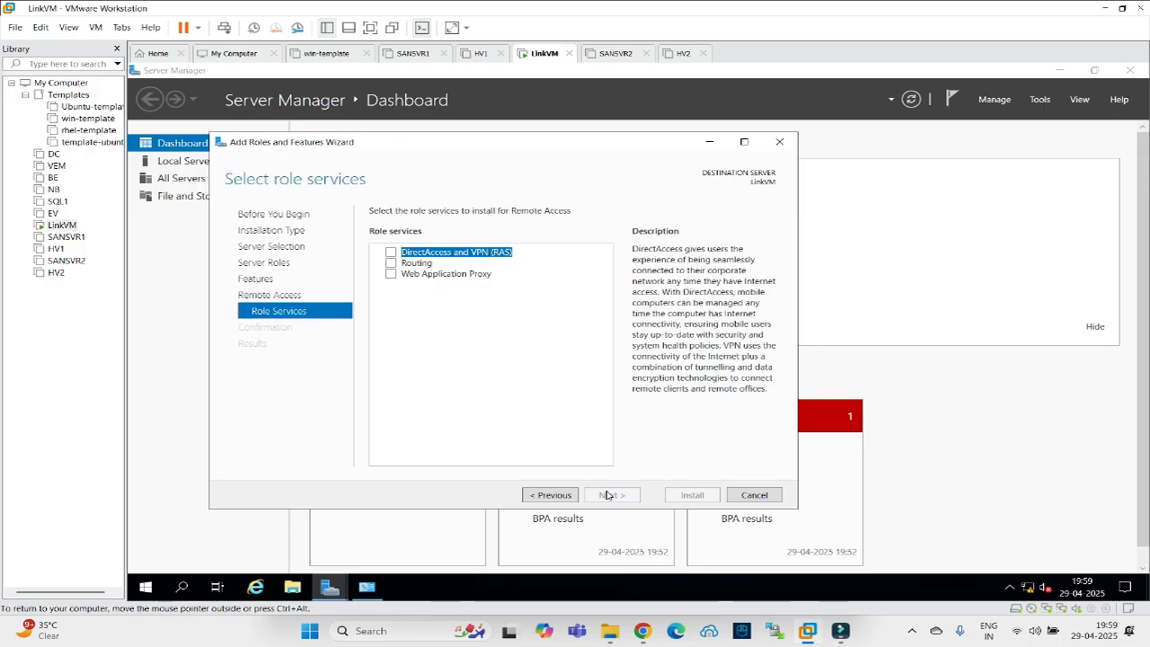
Add the Routing role service with its required features, allow automatic restart, and install.
left_click(391, 263)
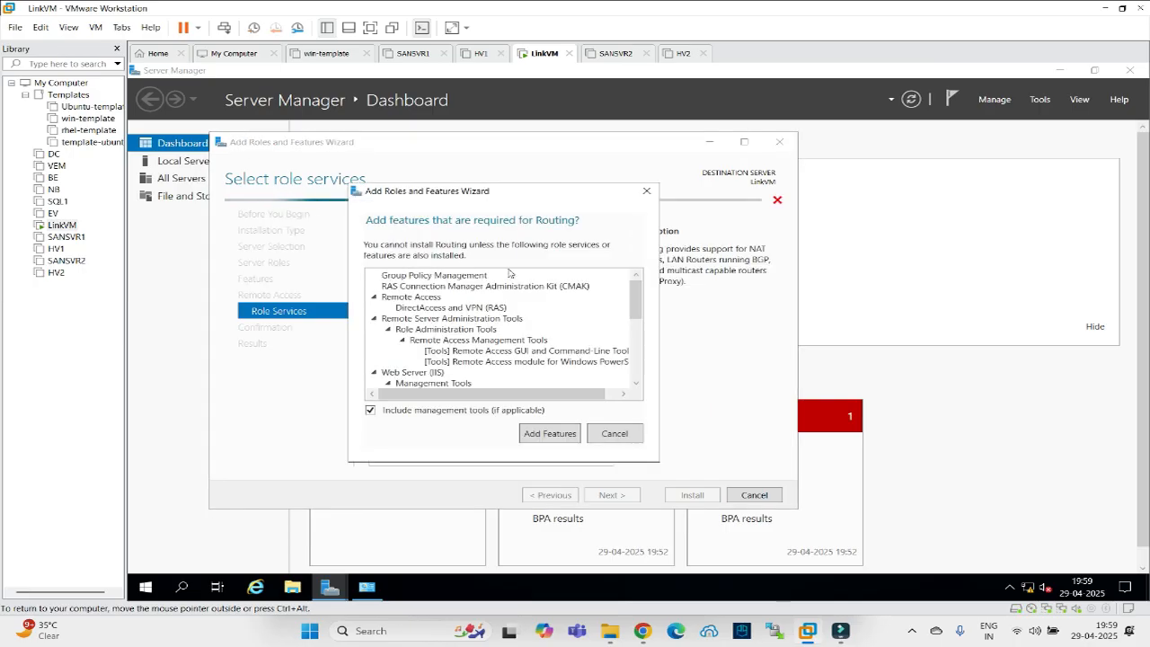
left_click(575, 435)
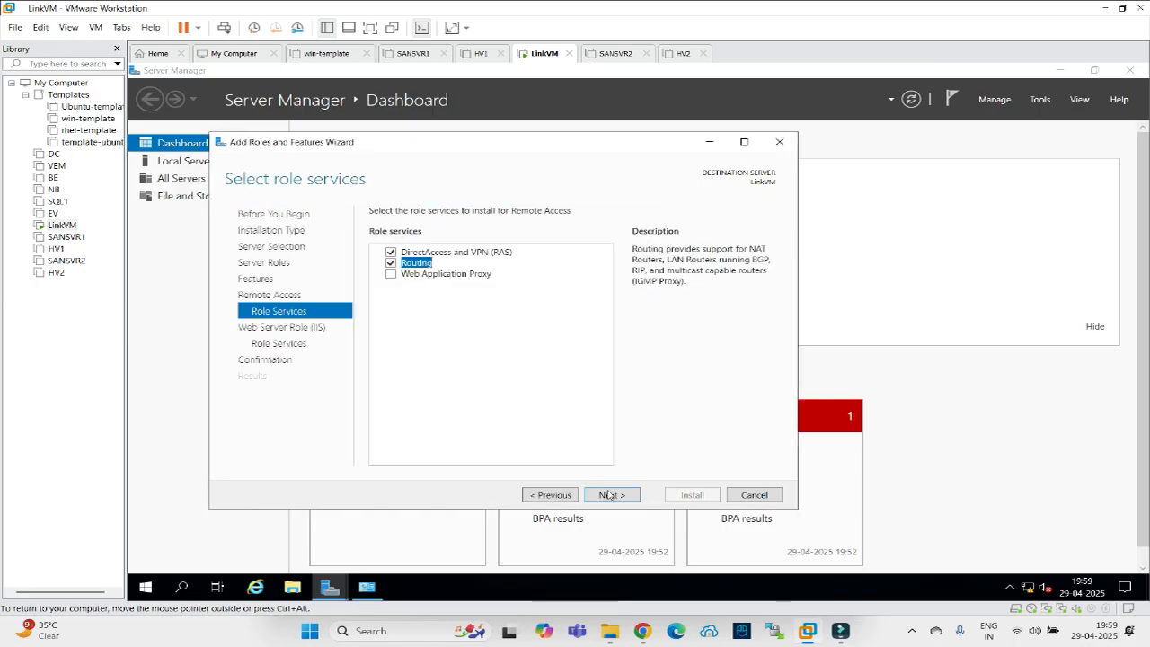
left_click(609, 496)
left_click(609, 495)
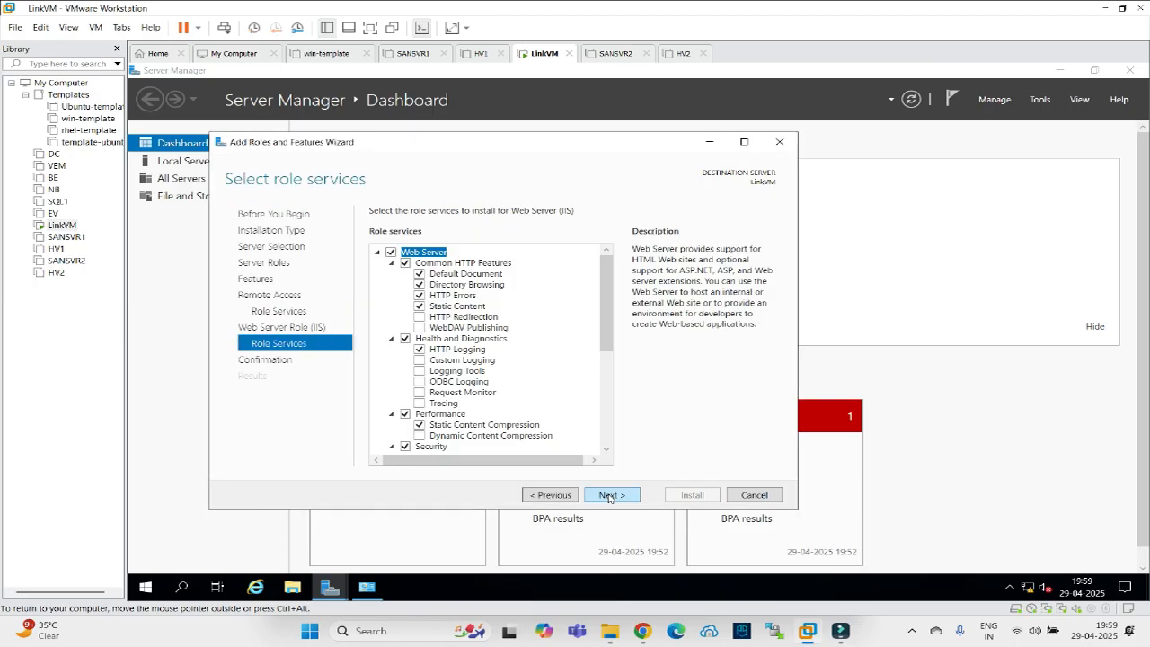
left_click(609, 495)
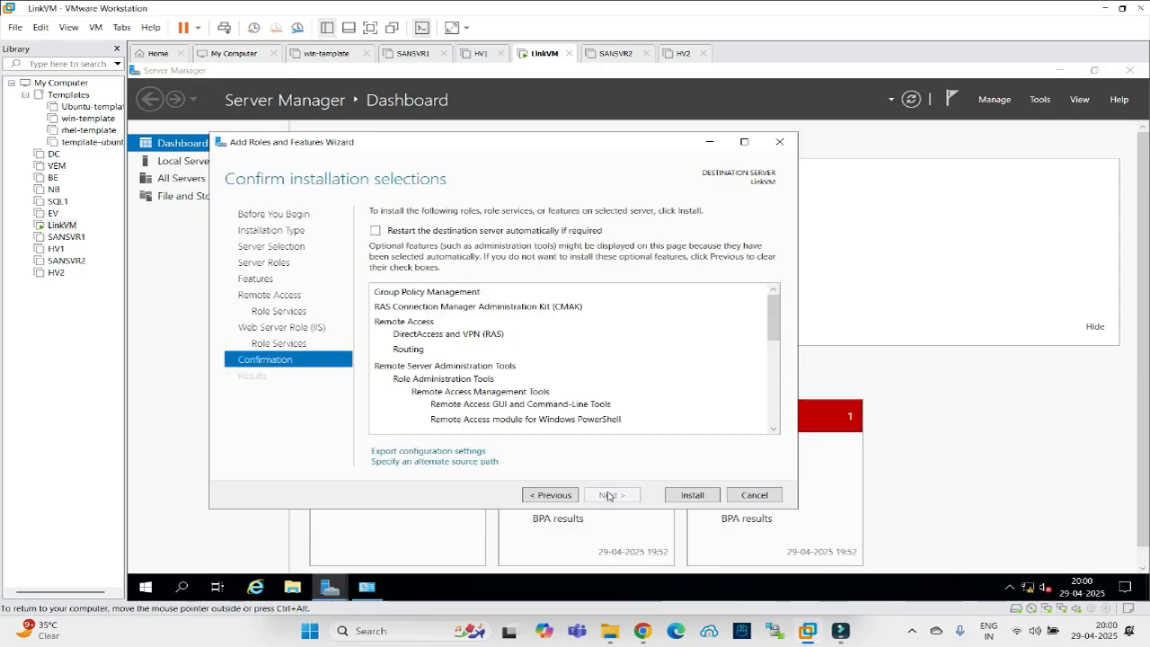
left_click(376, 231)
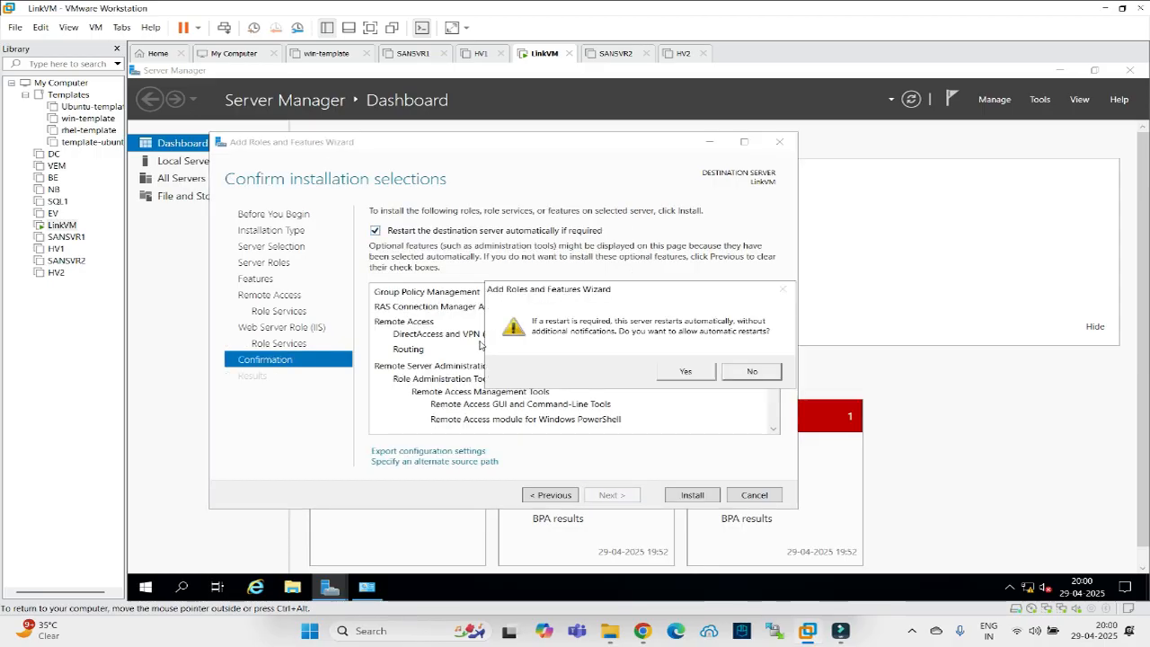
left_click(672, 376)
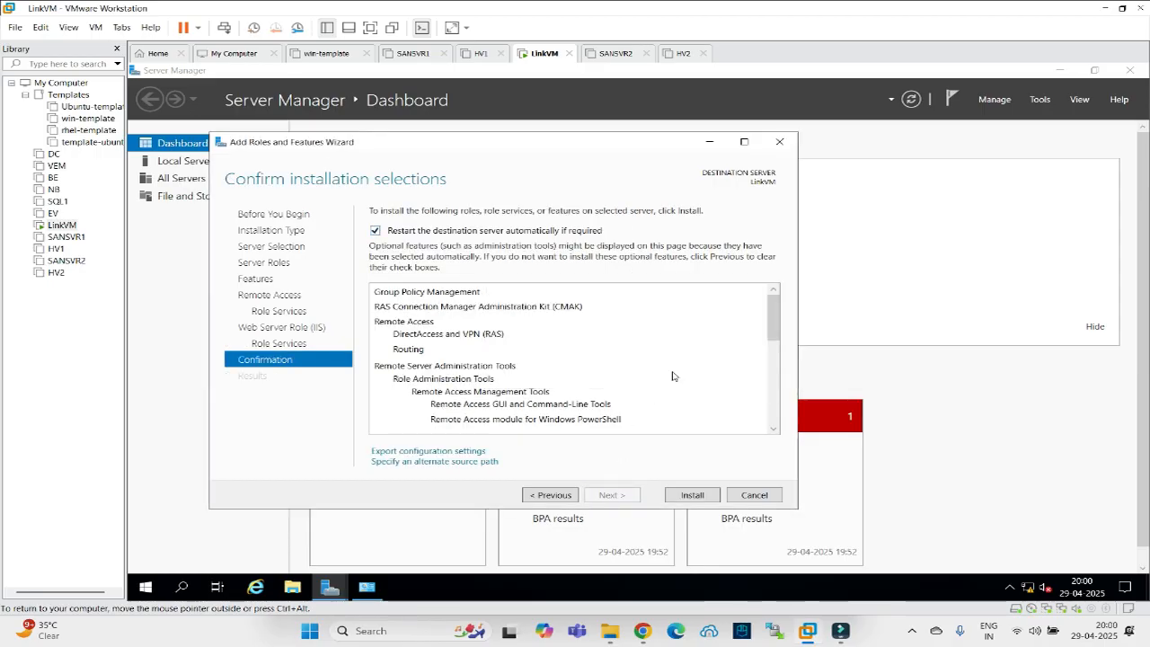
left_click(679, 501)
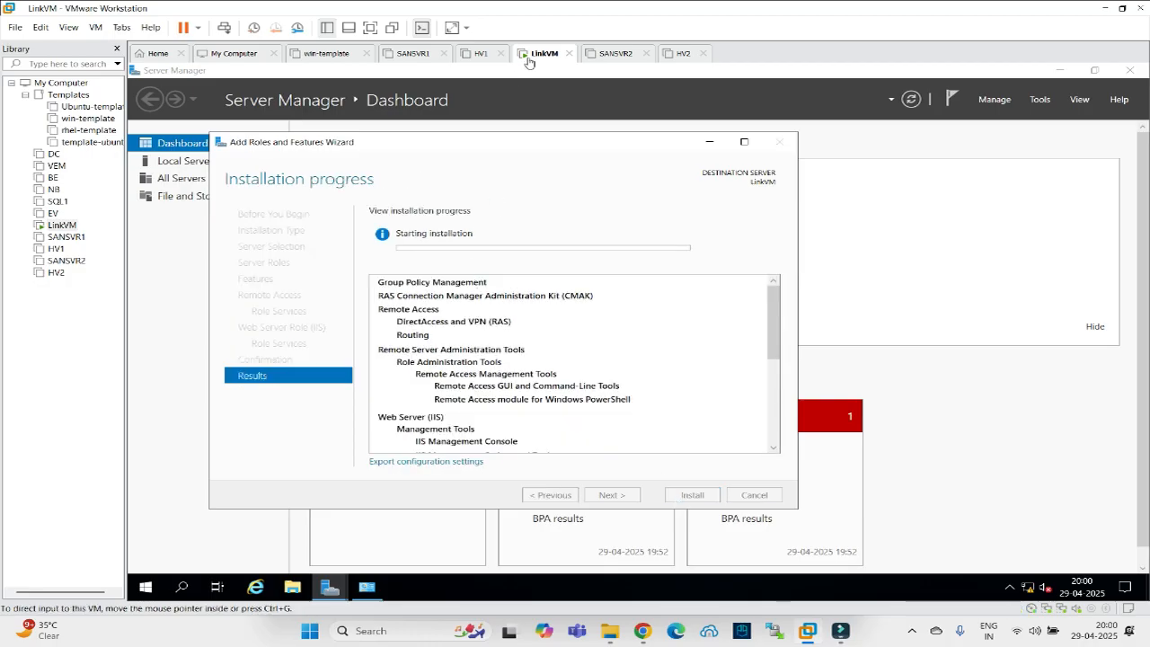
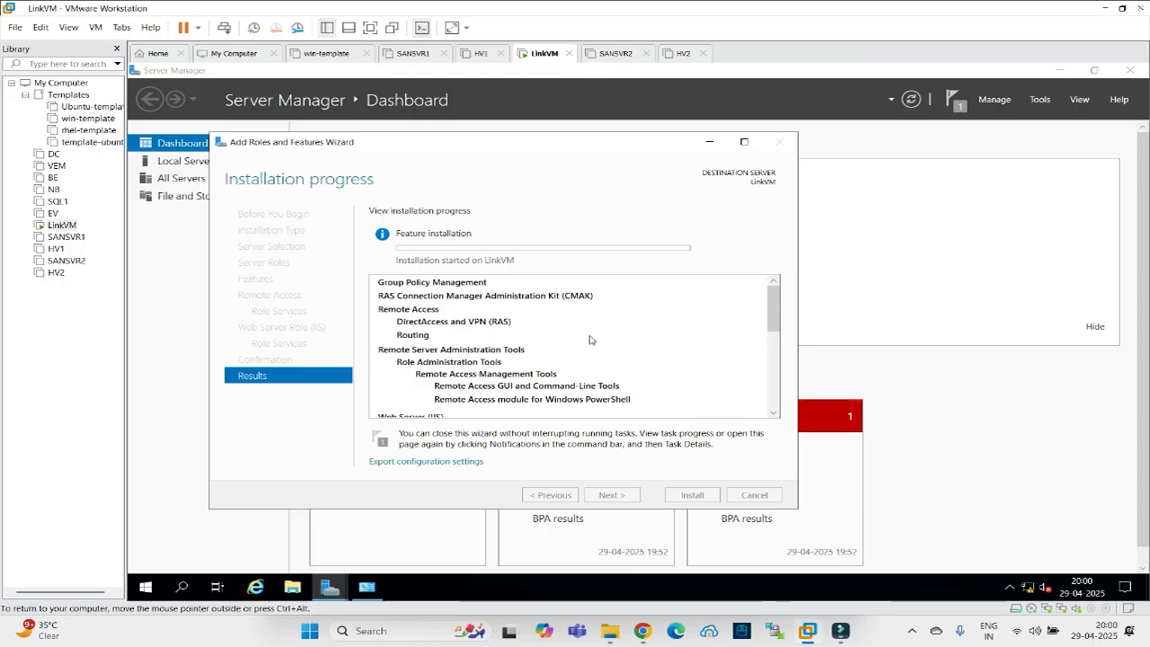
Lower SANSVR1's memory from 8 GB to 2 GB (2048 MB) in its VM settings.
left_click(404, 57)
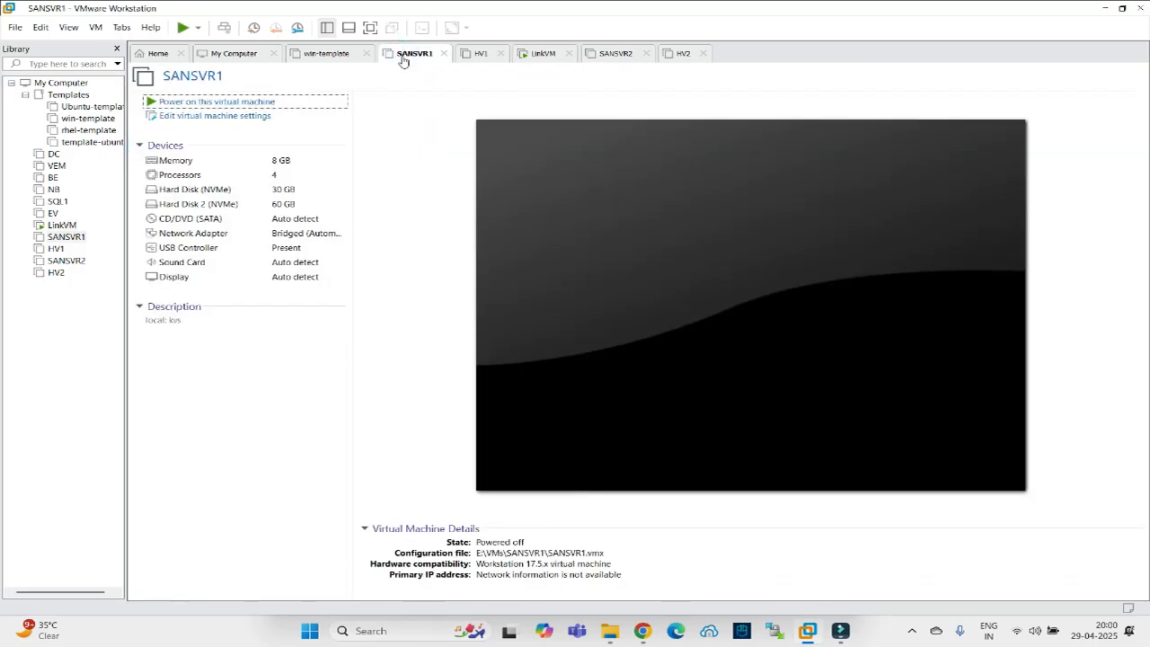
left_click(194, 117)
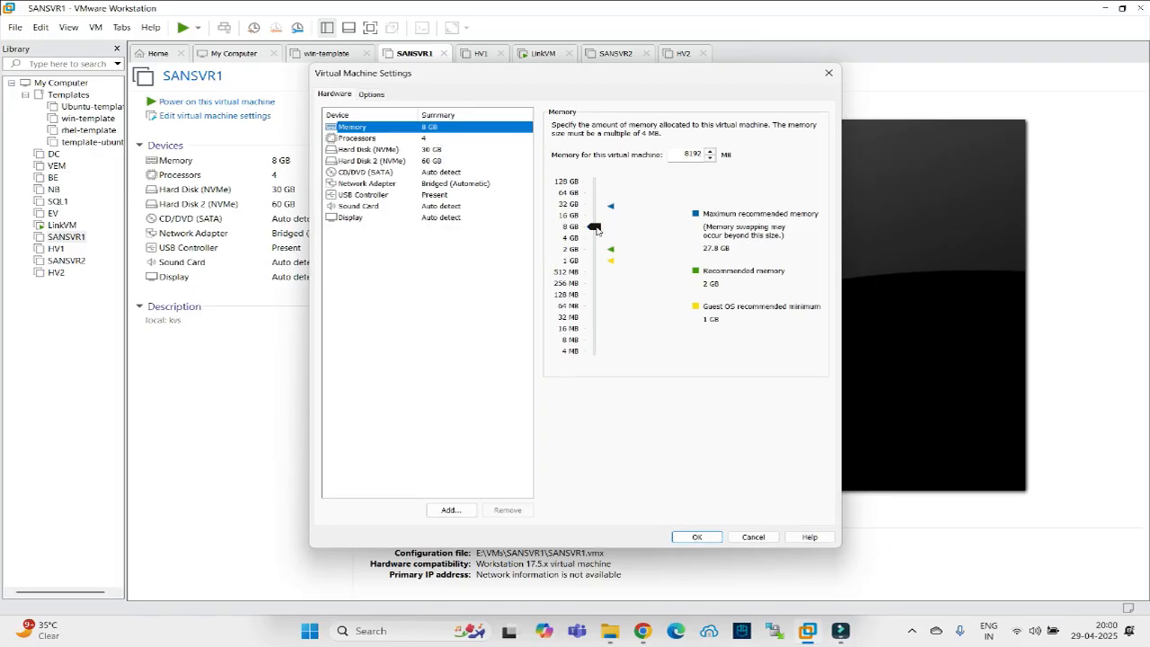
left_click_drag(596, 230, 594, 250)
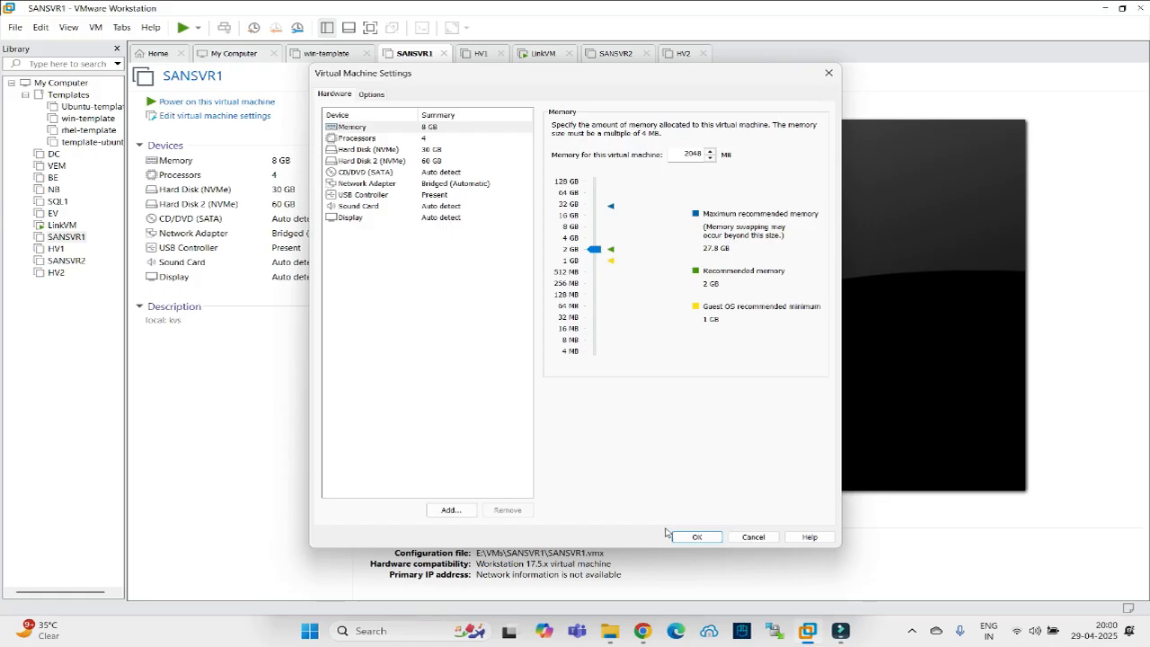
left_click(698, 537)
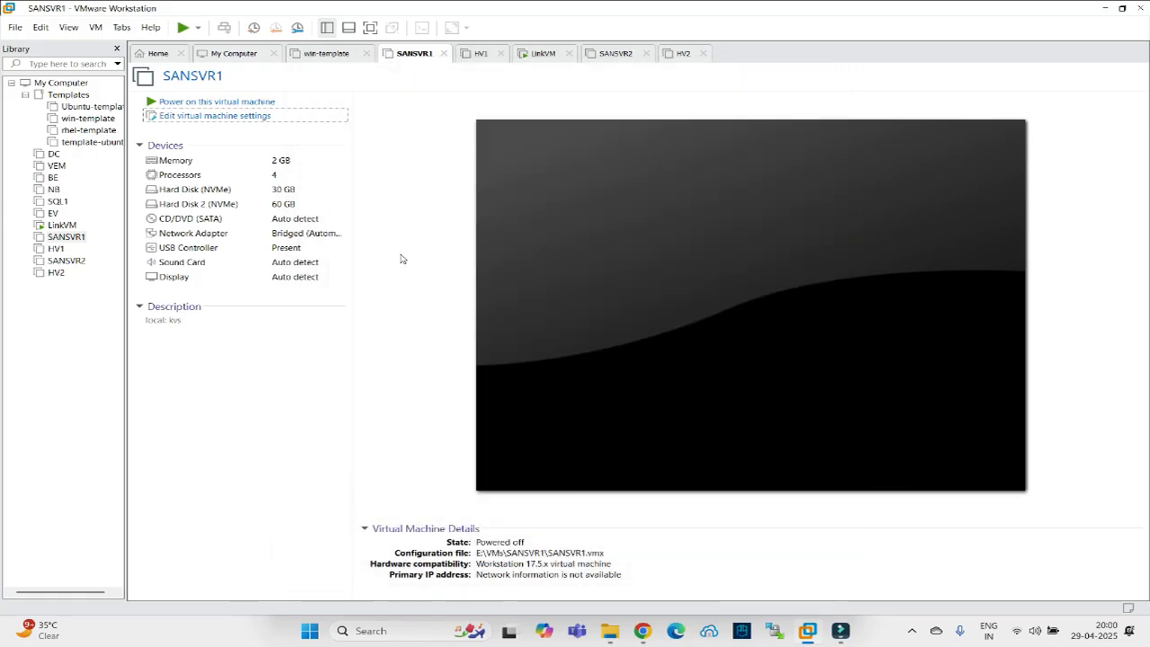
Check SANSVR2's summary and LinkVM's installation progress, then return to SANSVR1.
left_click(617, 55)
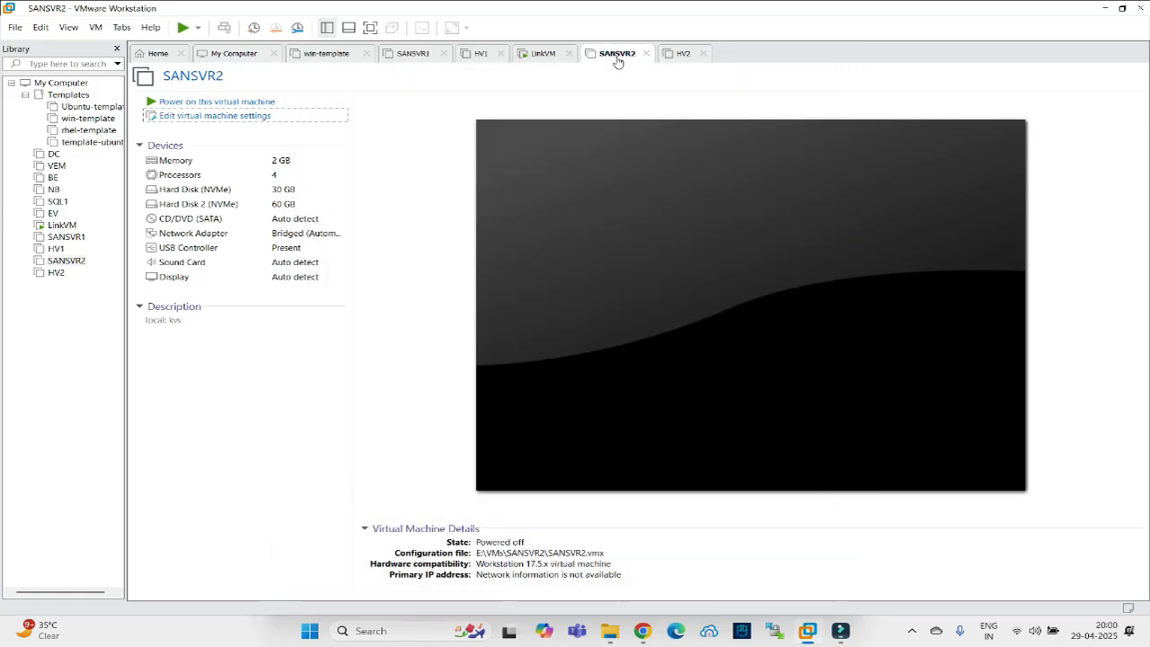
left_click(539, 55)
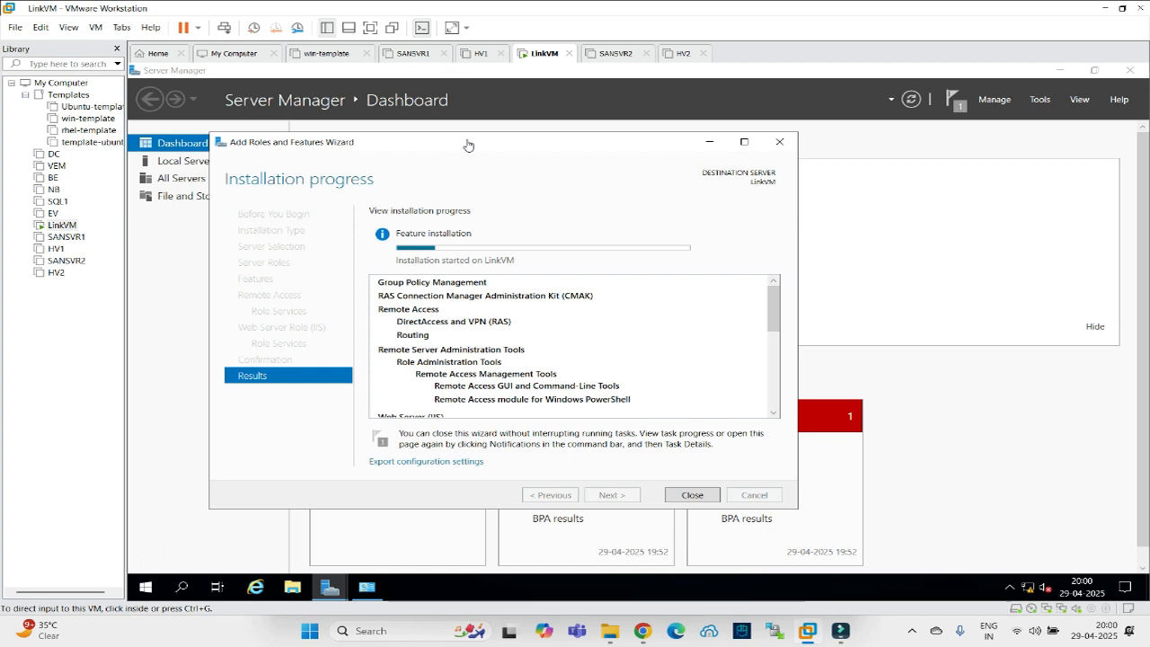
left_click(414, 53)
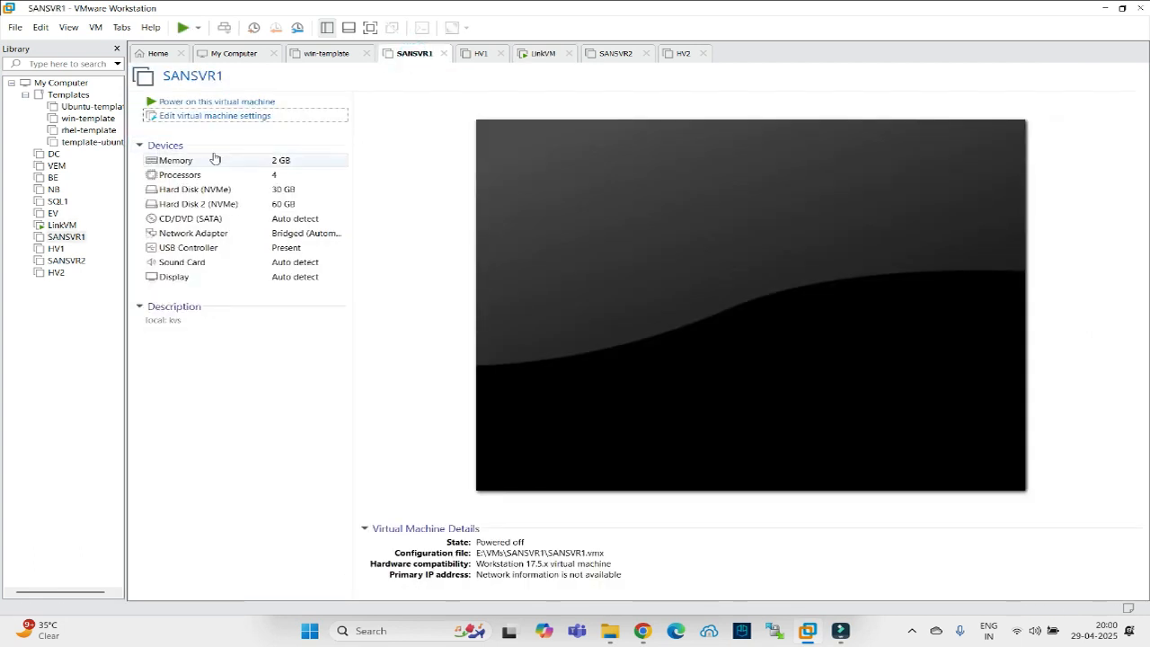
Power on SANSVR1 and SANSVR2, check LinkVM's progress, and bring up the draw.io lab diagram.
left_click(167, 104)
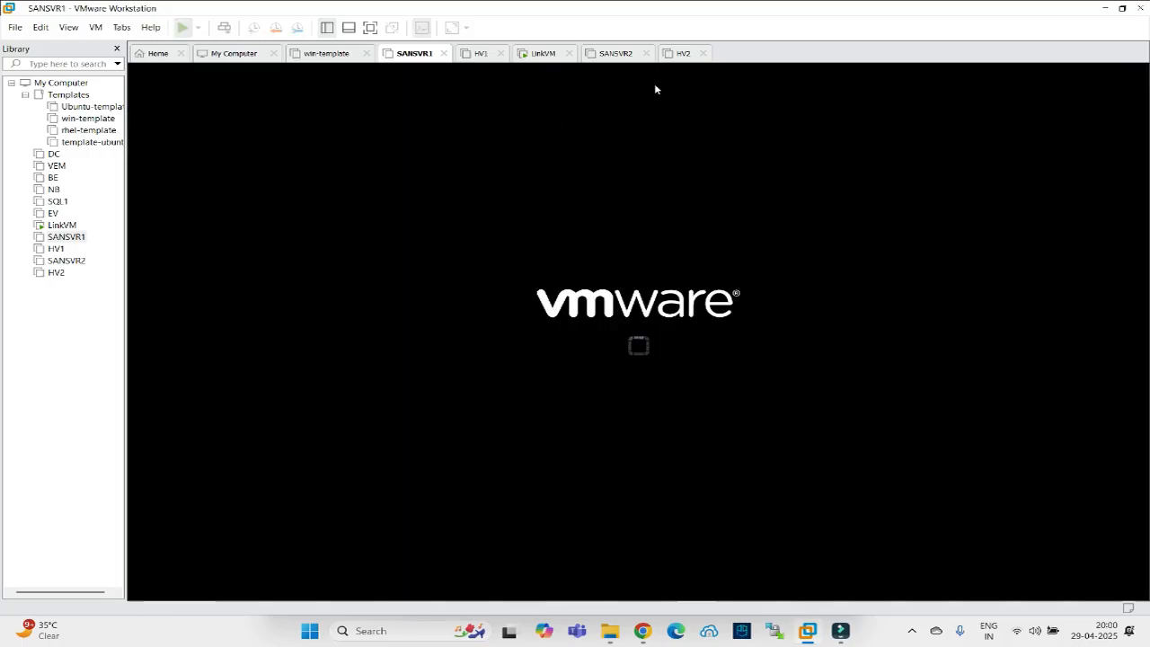
left_click(615, 54)
left_click(189, 103)
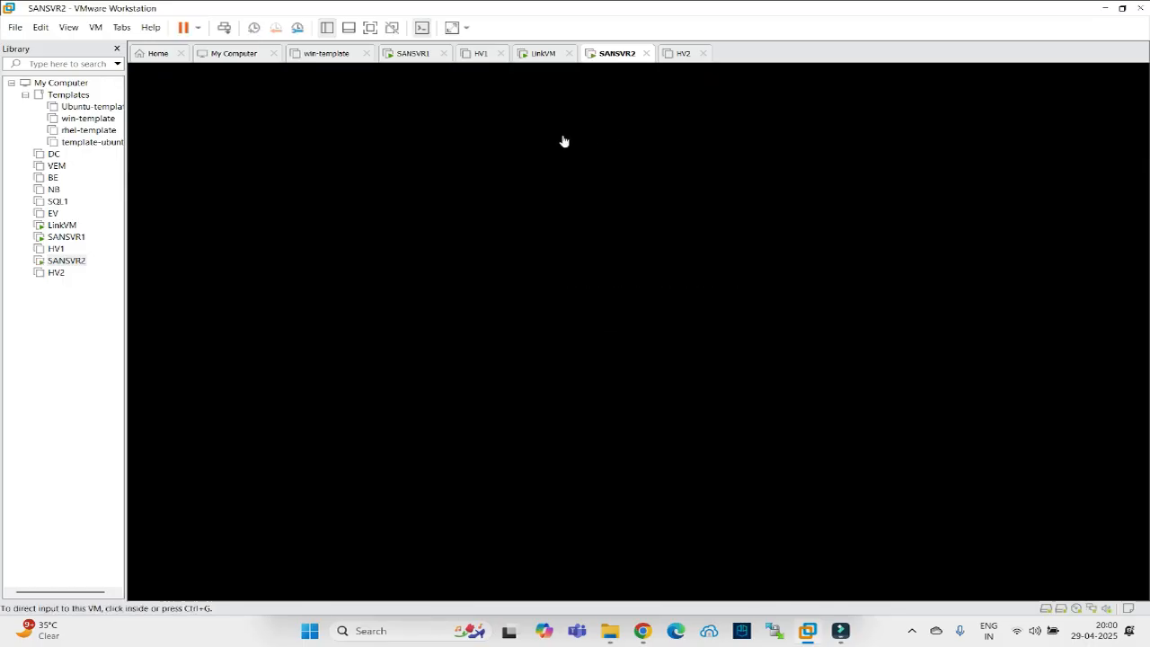
left_click(542, 54)
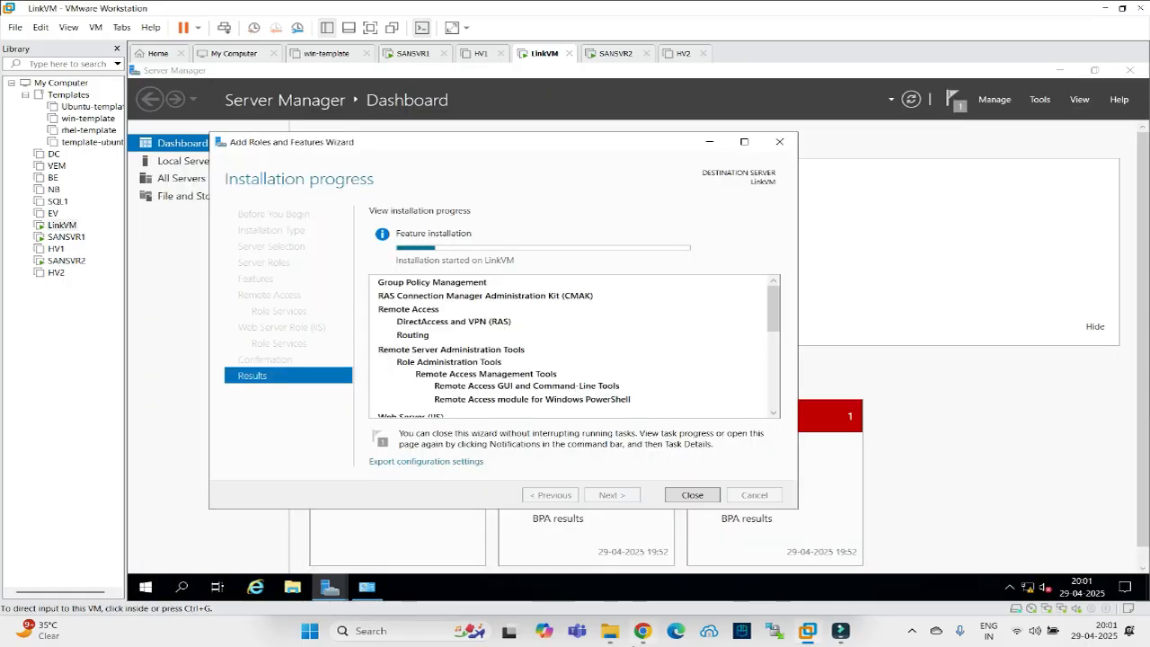
left_click(644, 633)
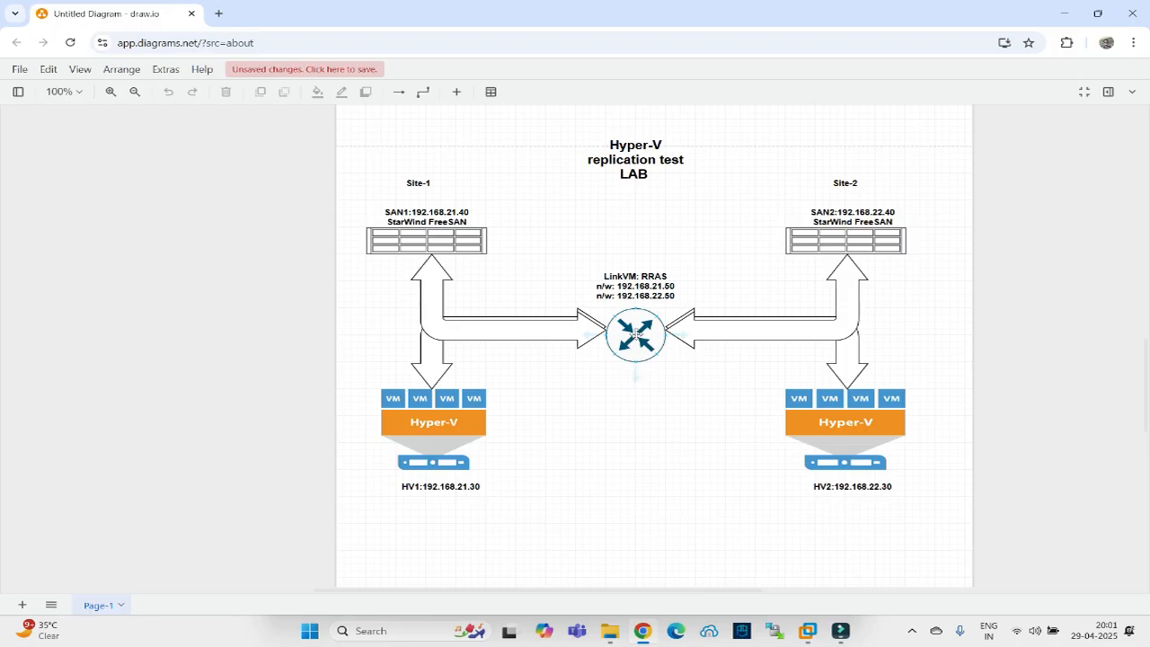
Leave the draw.io lab diagram and return to VMware Workstation.
left_click(643, 631)
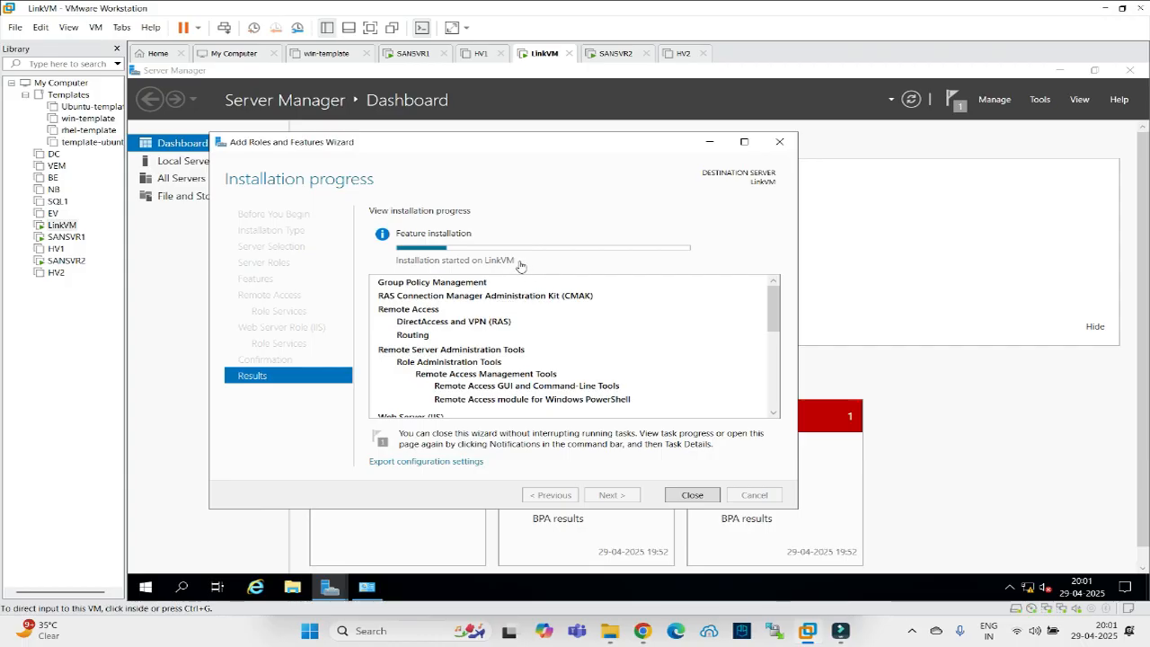
Sign in to SANSVR1 as Administrator with the account password.
left_click(412, 53)
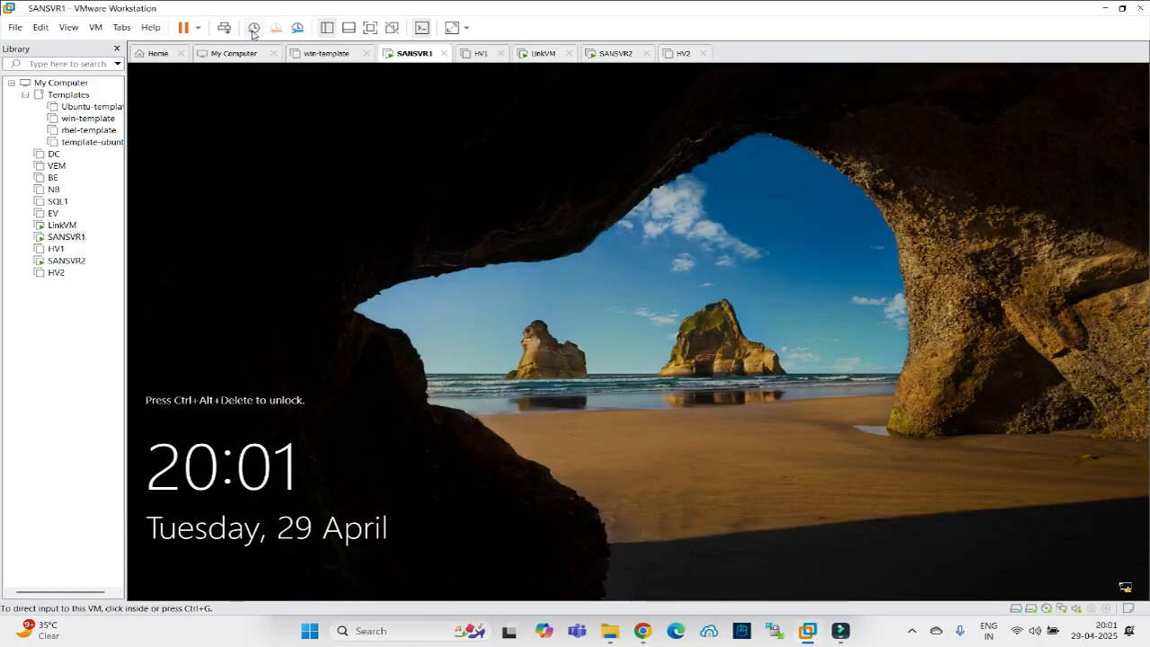
left_click(224, 27)
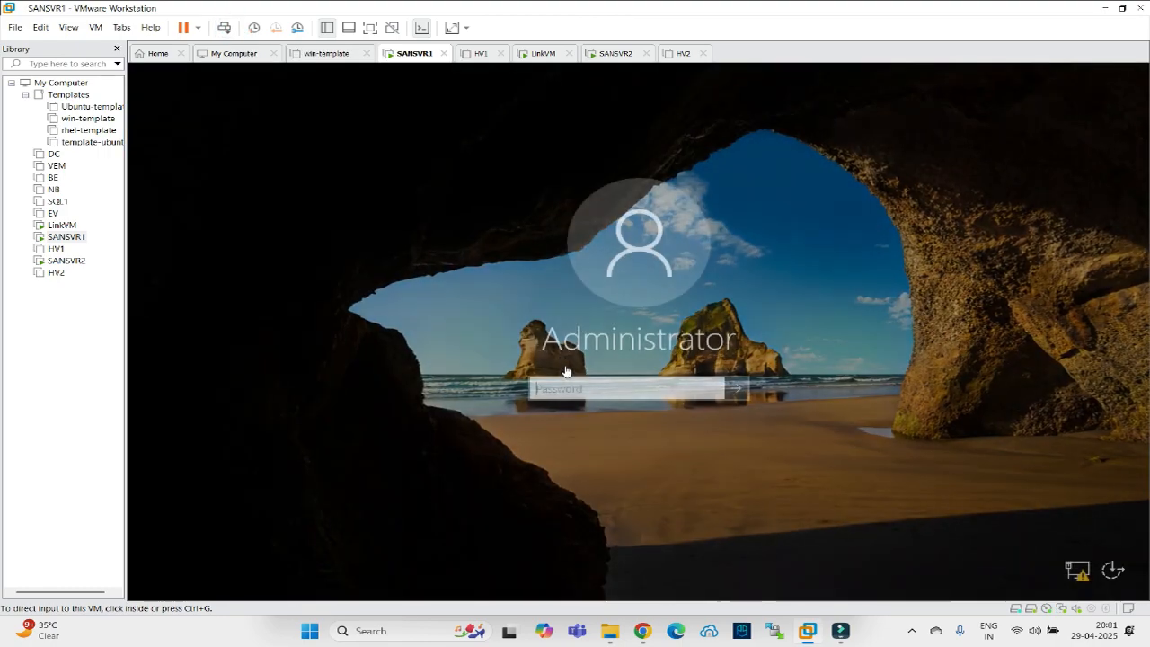
left_click(535, 389)
type("•••")
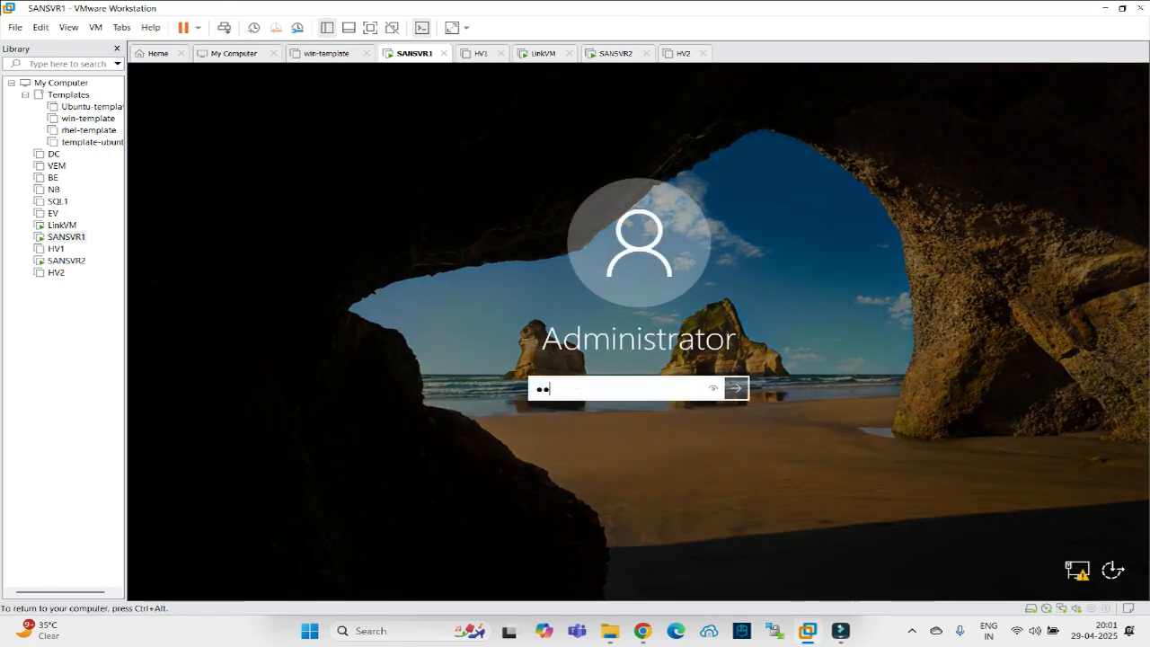
key("Return")
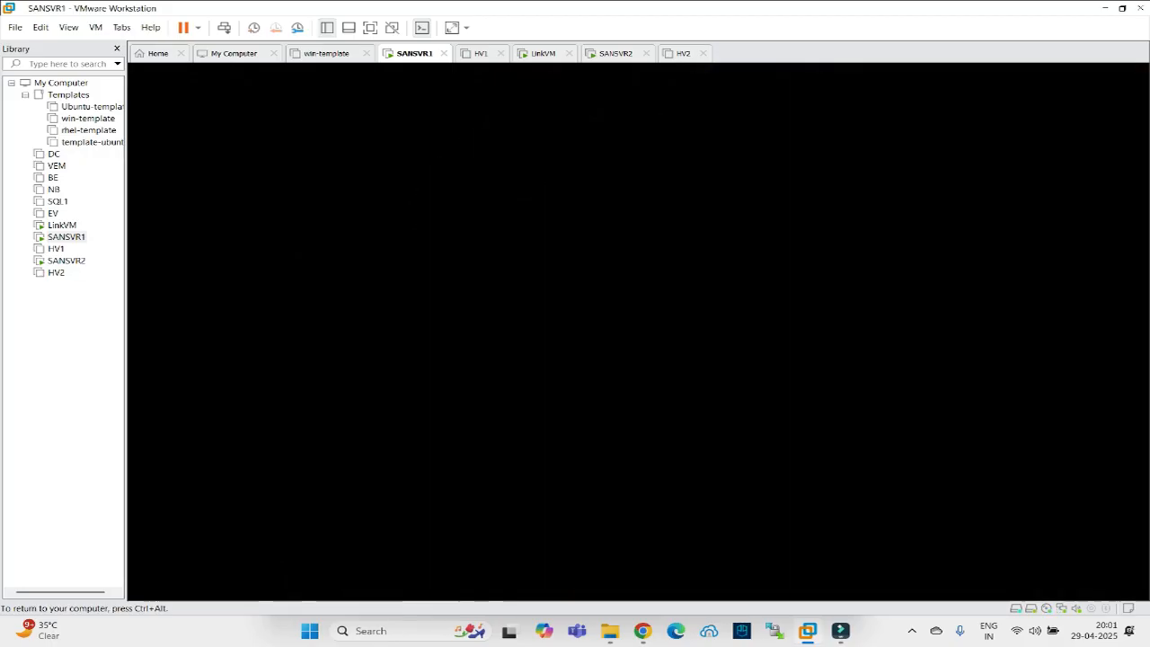
key("ctrl+alt")
Sign in to SANSVR2 as Administrator, then return to SANSVR1's desktop.
left_click(609, 52)
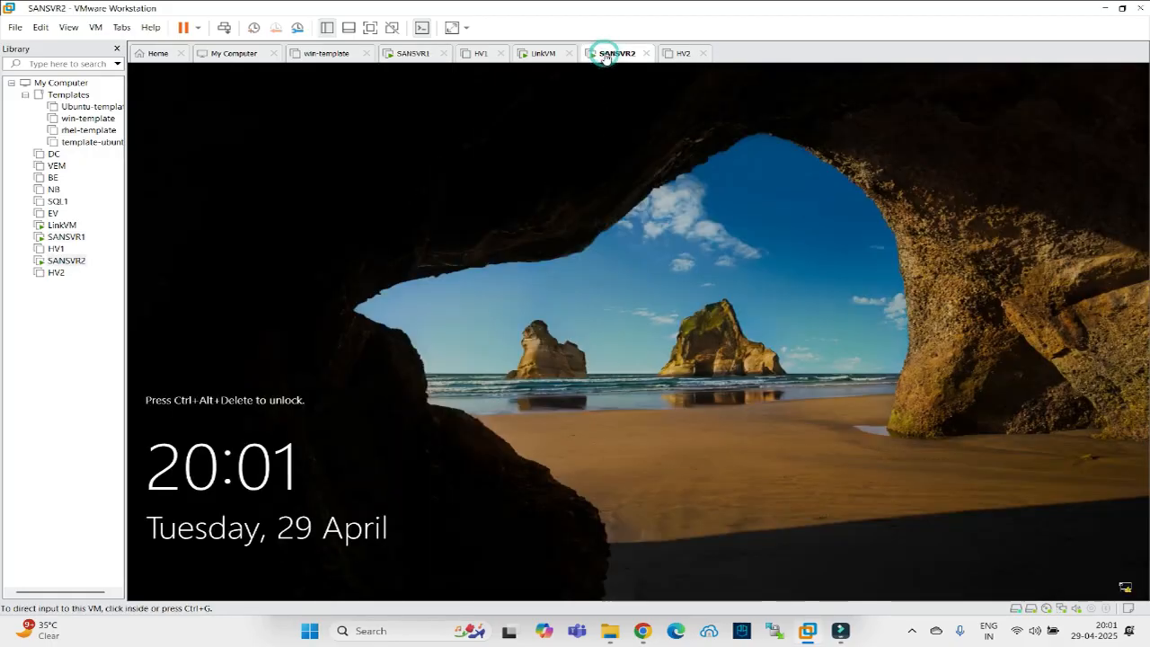
left_click(219, 27)
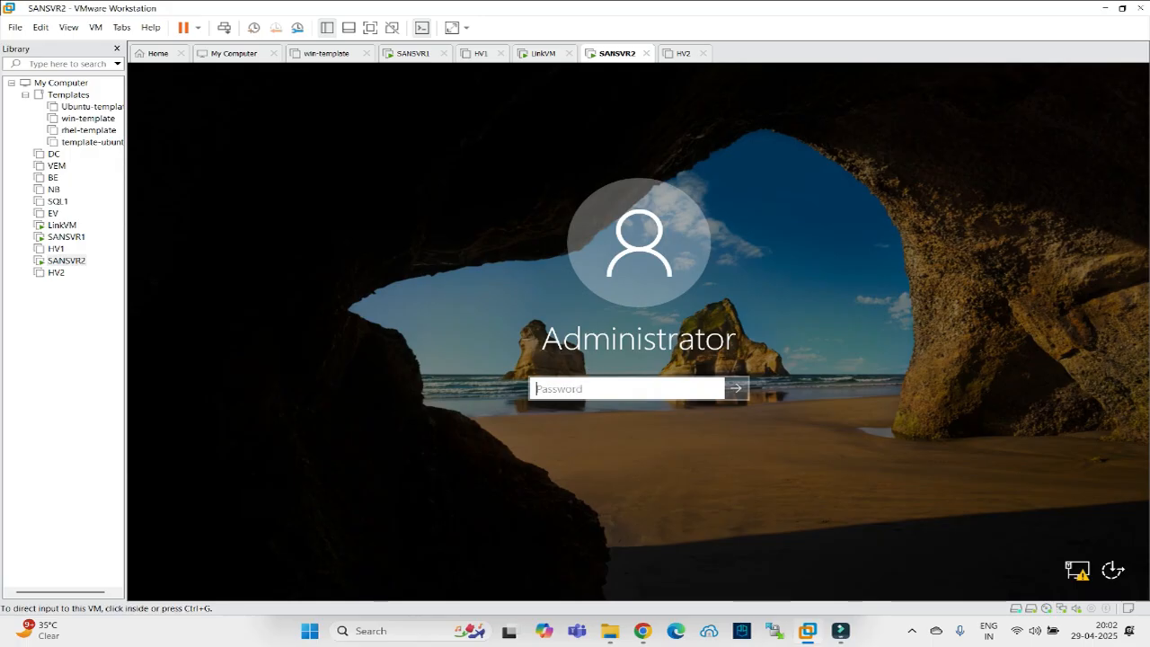
left_click(627, 388)
type("●●●")
key("Return")
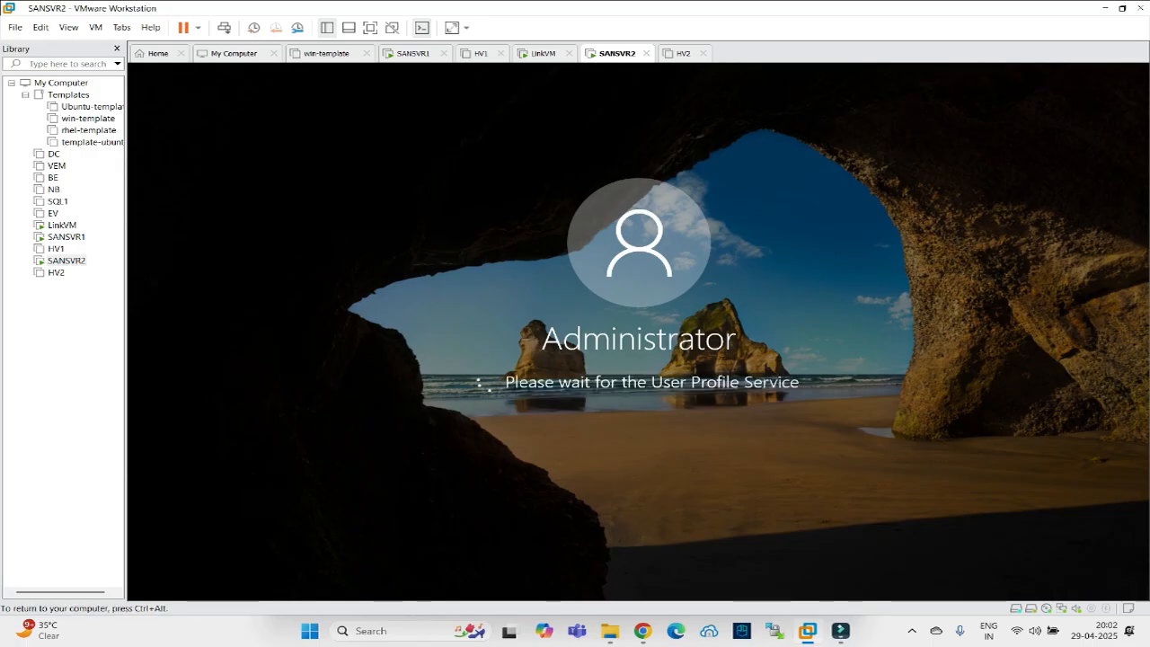
key("ctrl+alt")
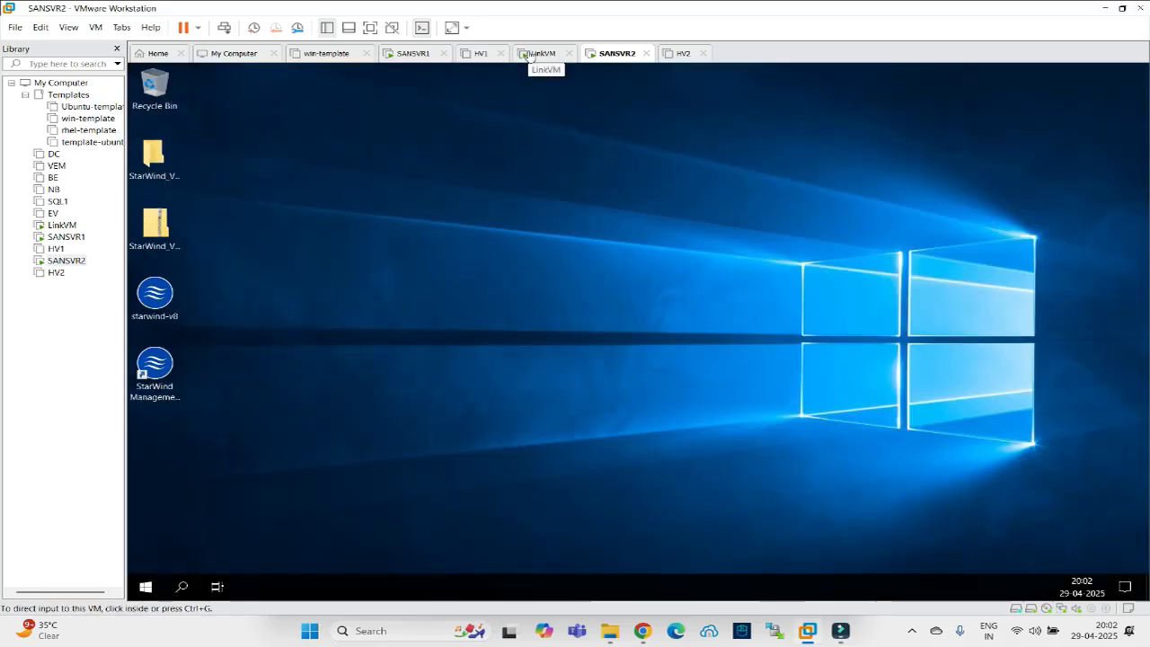
left_click(414, 53)
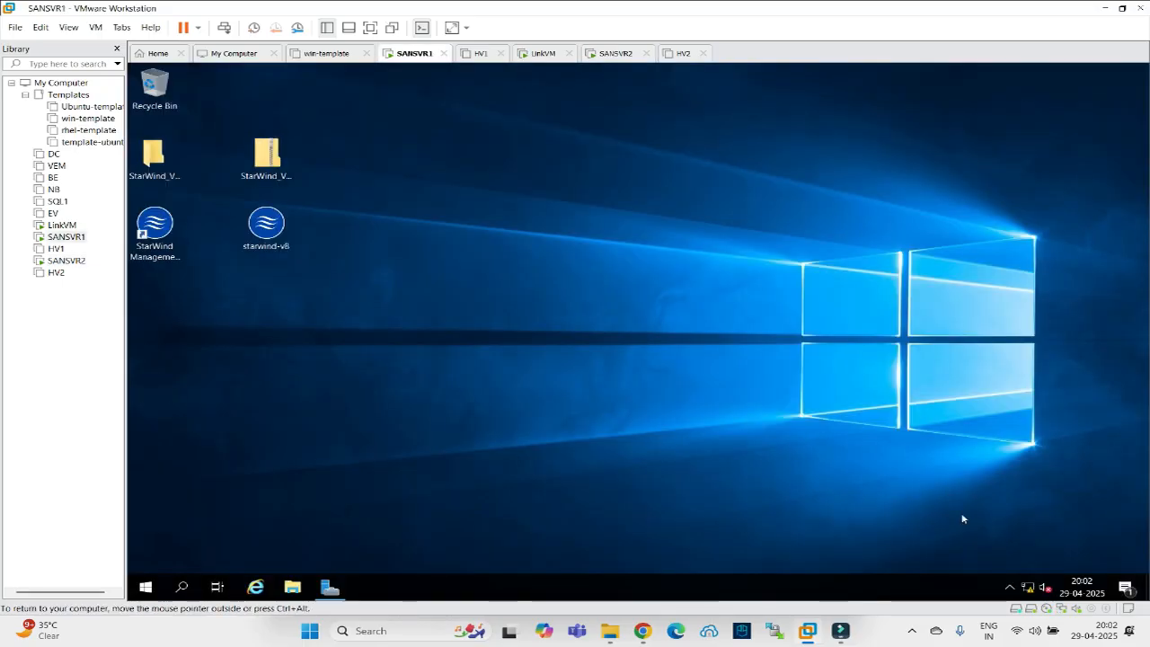
Launch the StarWind Management Console on SANSVR1, maximized with a widened server tree.
left_click(1010, 587)
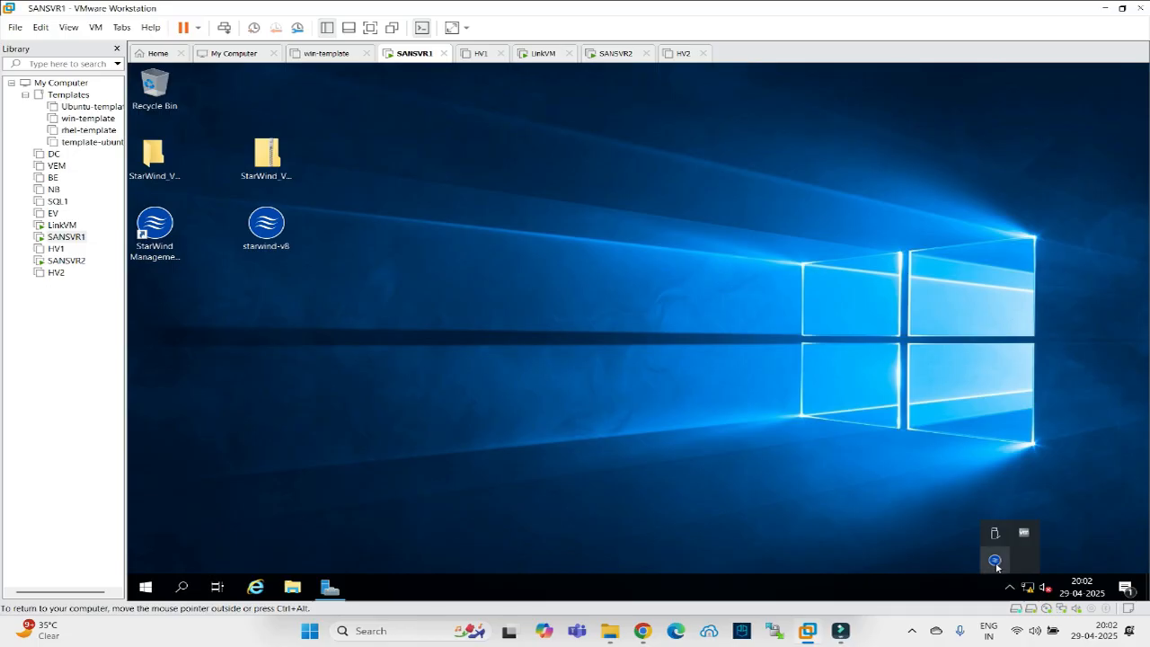
right_click(996, 565)
left_click(925, 523)
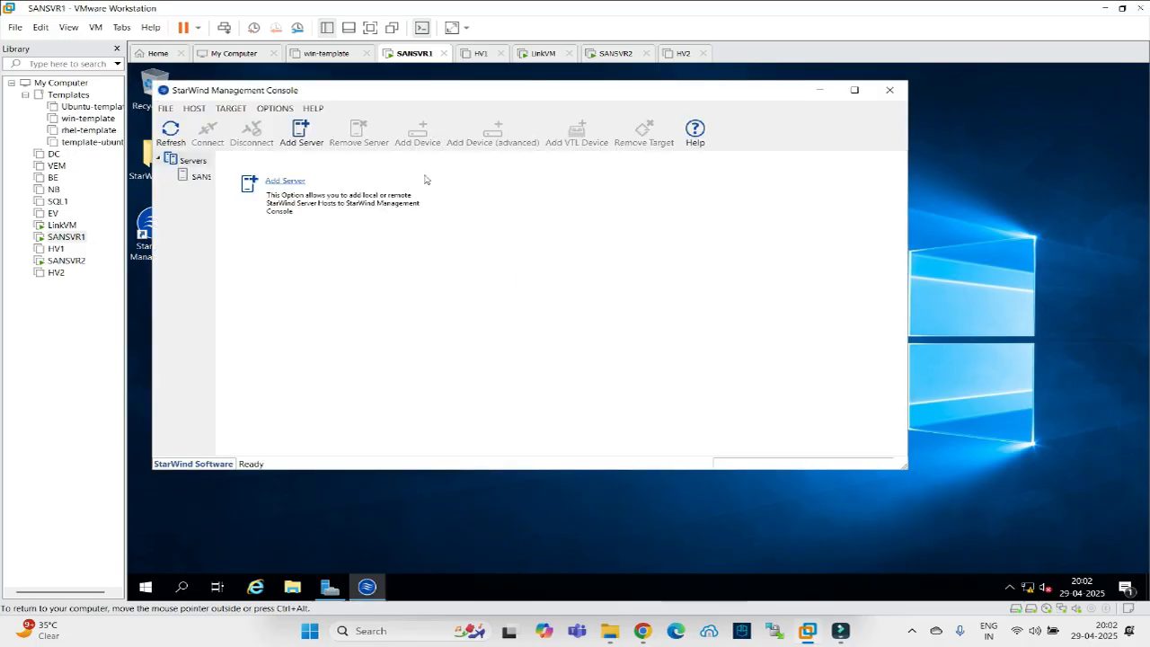
left_click(208, 177)
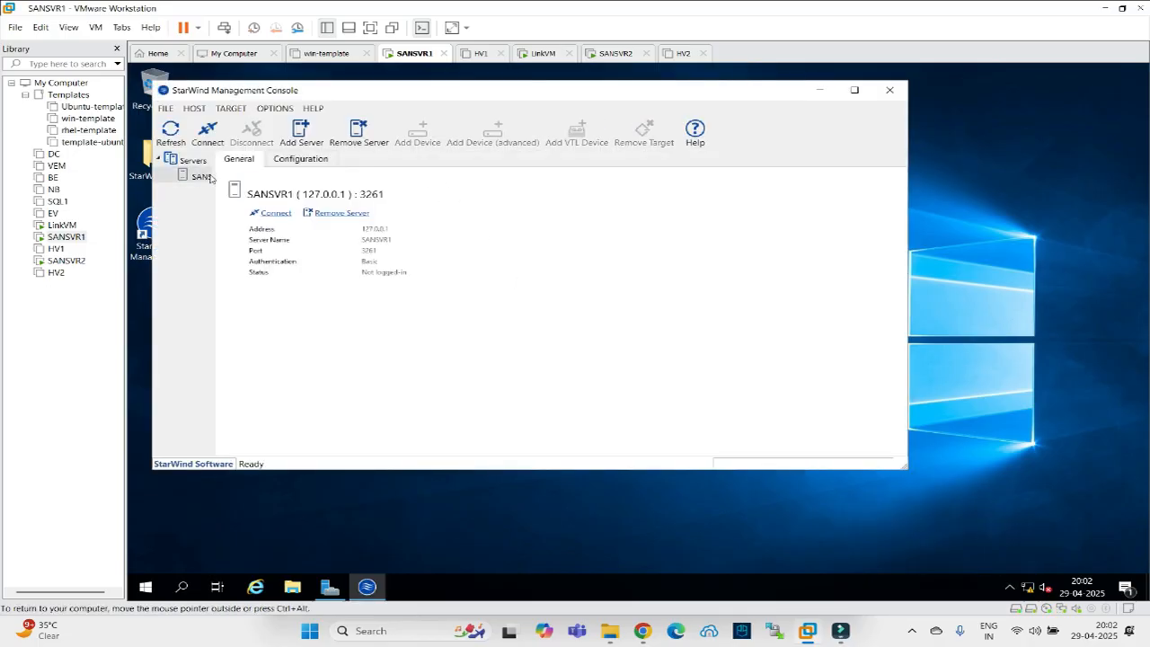
left_click(855, 90)
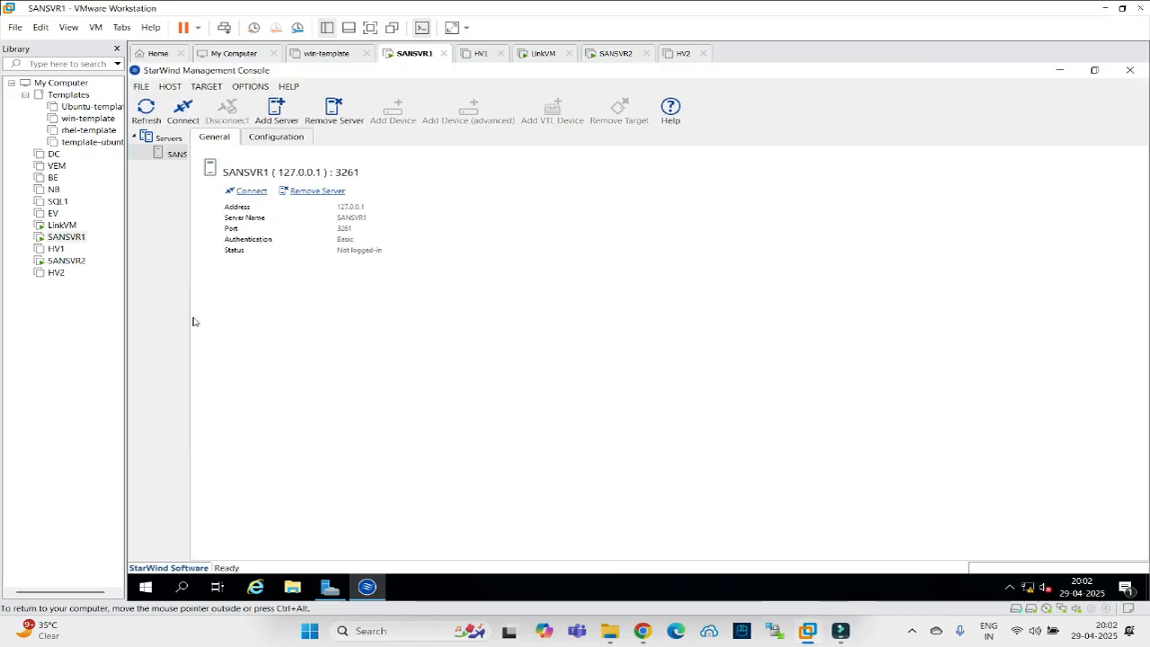
left_click_drag(187, 327, 336, 327)
Connect to SANSVR1, dismiss the error, and inspect targetimg1 and its 41.02 GB imagefile1 device.
left_click(188, 125)
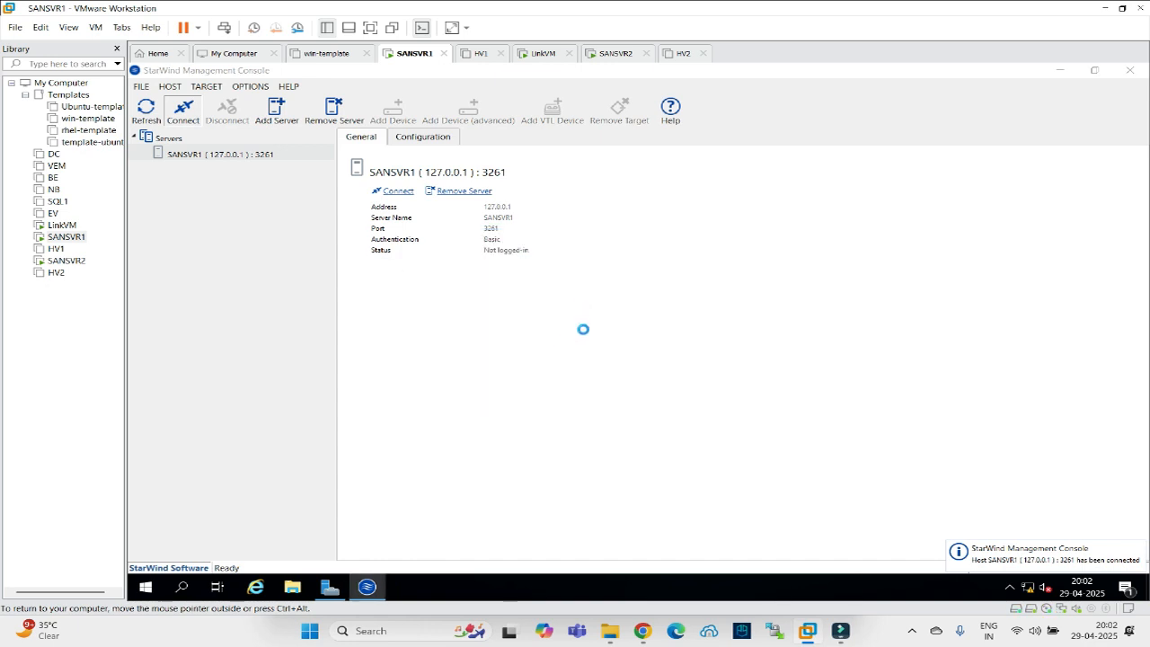
left_click(729, 324)
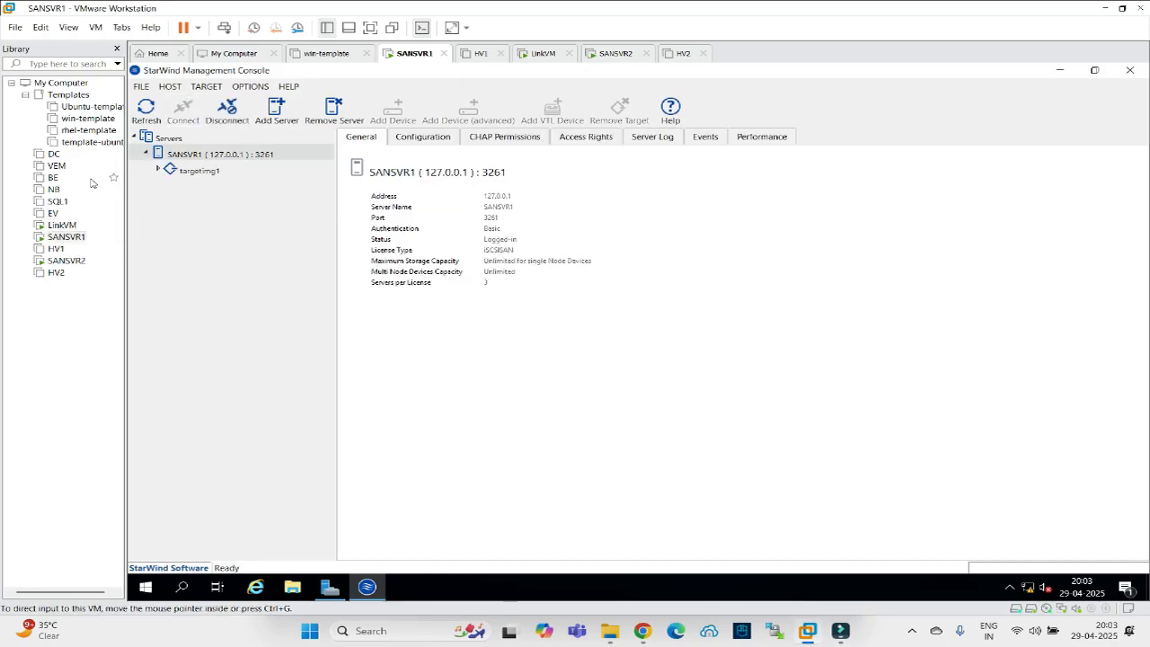
left_click(161, 172)
left_click(158, 170)
left_click(186, 187)
left_click(177, 172)
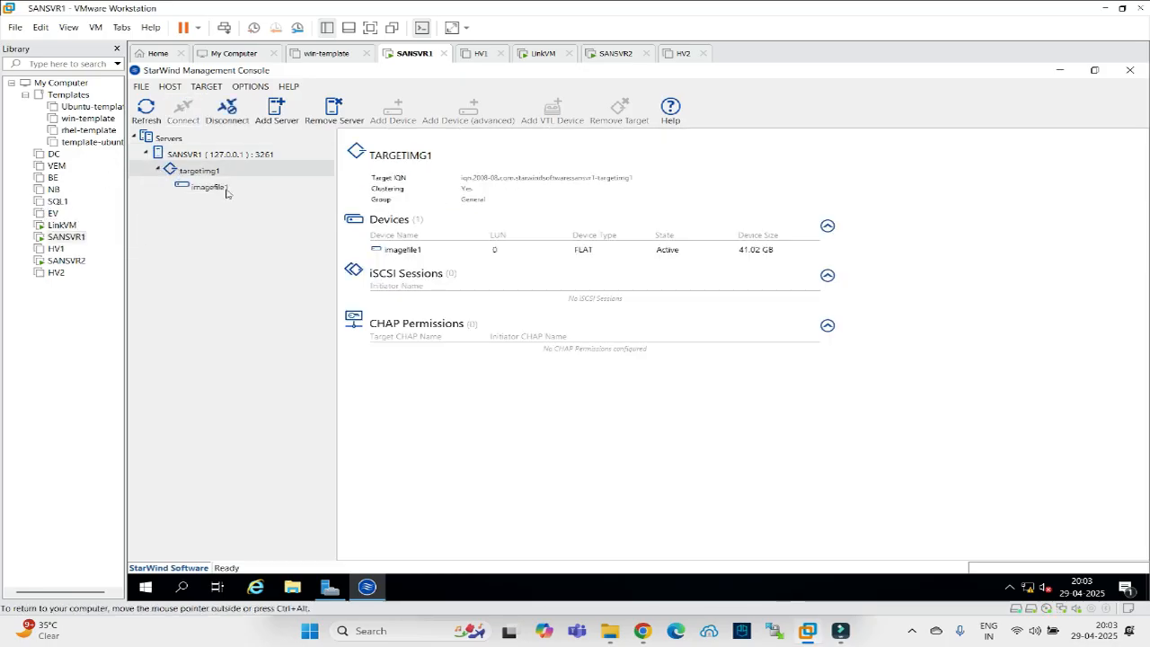
left_click(610, 53)
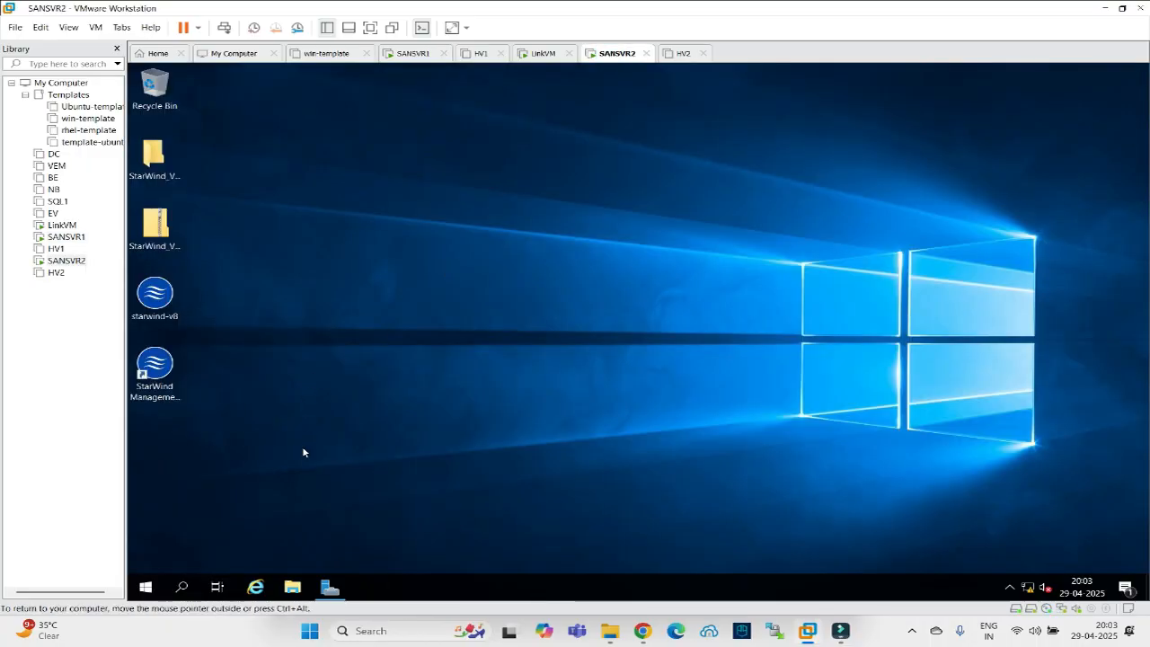
Connect SANSVR2's StarWind console and show imagefile1 under targetimg1 (41.02 GB, E:\storage\img4.img).
left_click(1007, 586)
right_click(995, 560)
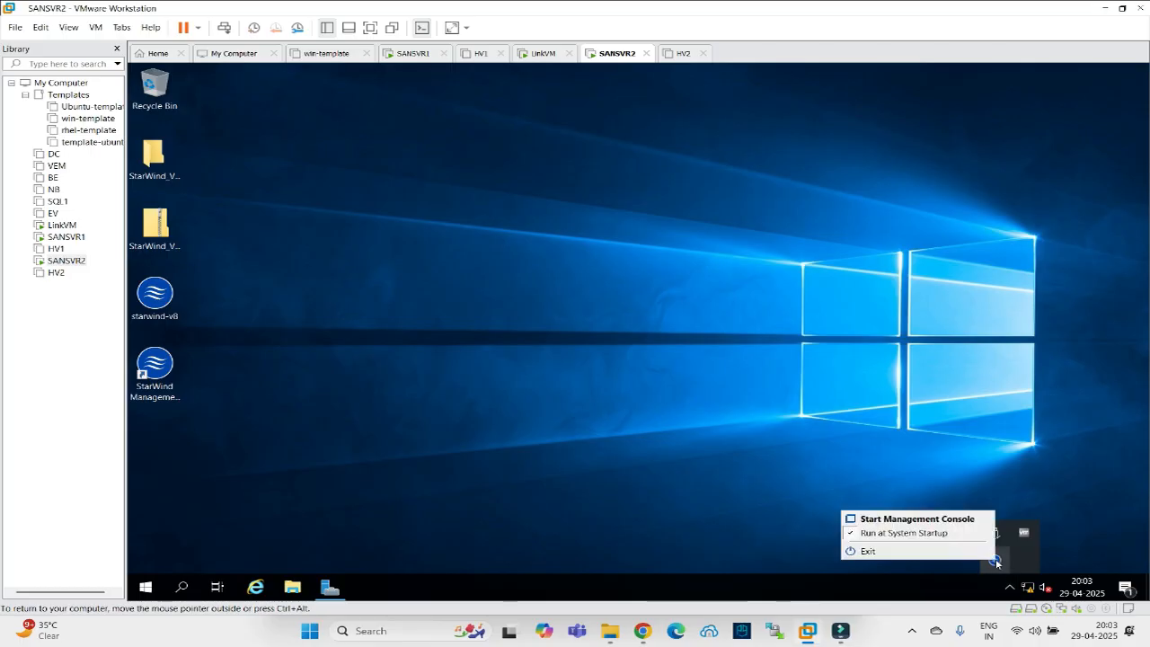
left_click(905, 518)
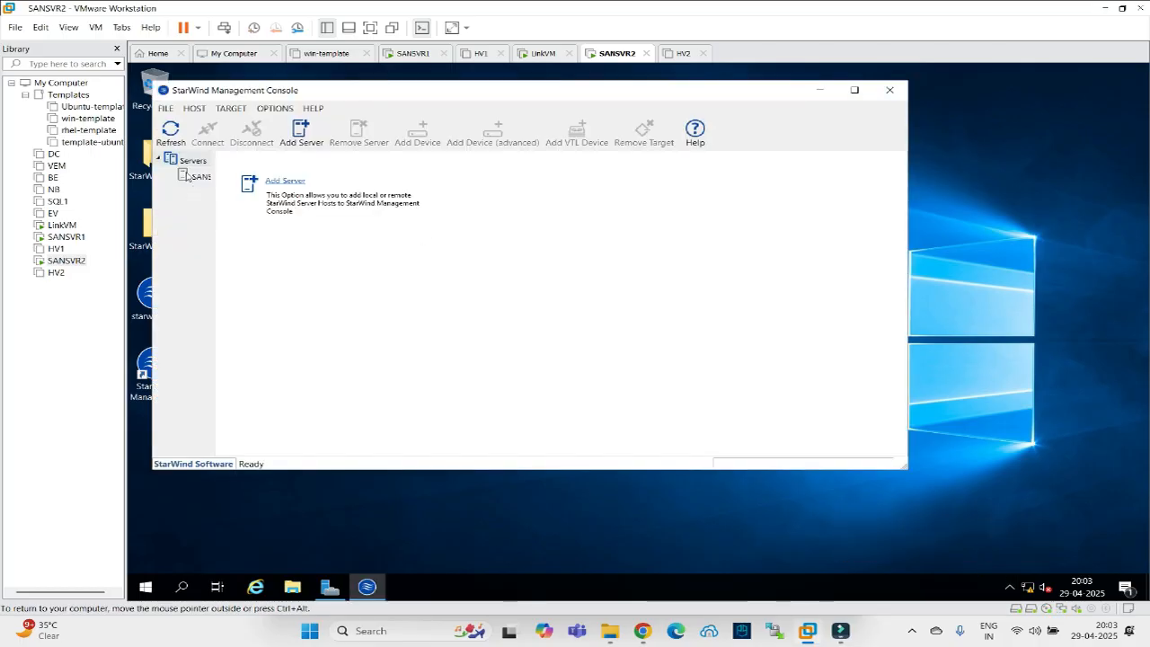
left_click(189, 176)
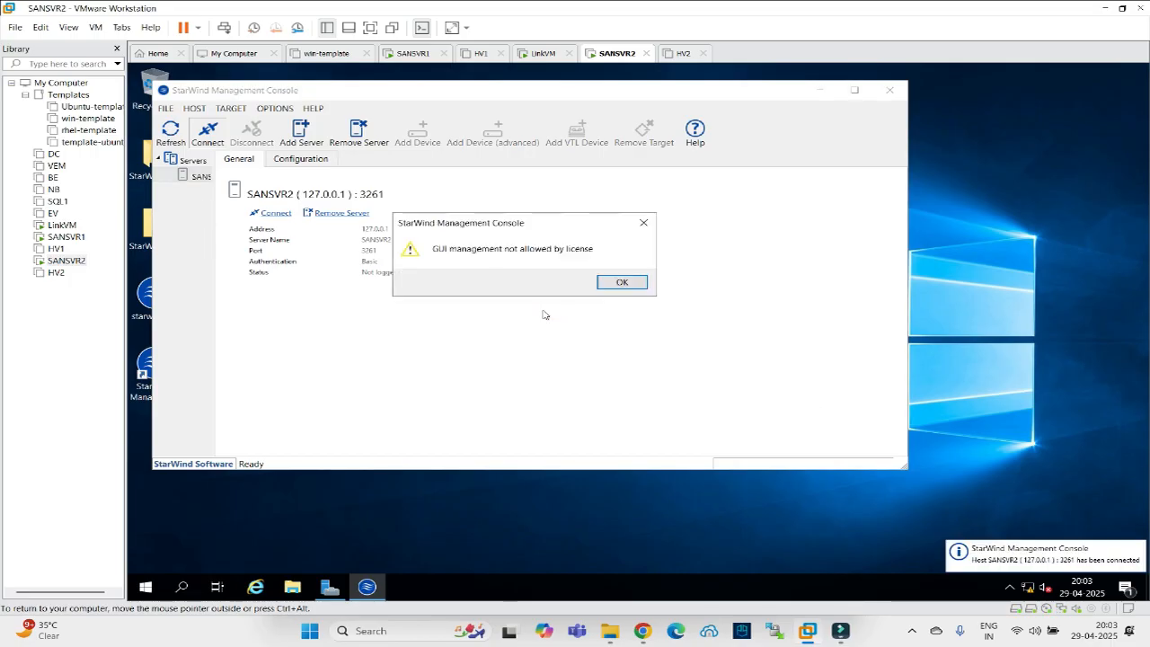
left_click(600, 284)
left_click(183, 193)
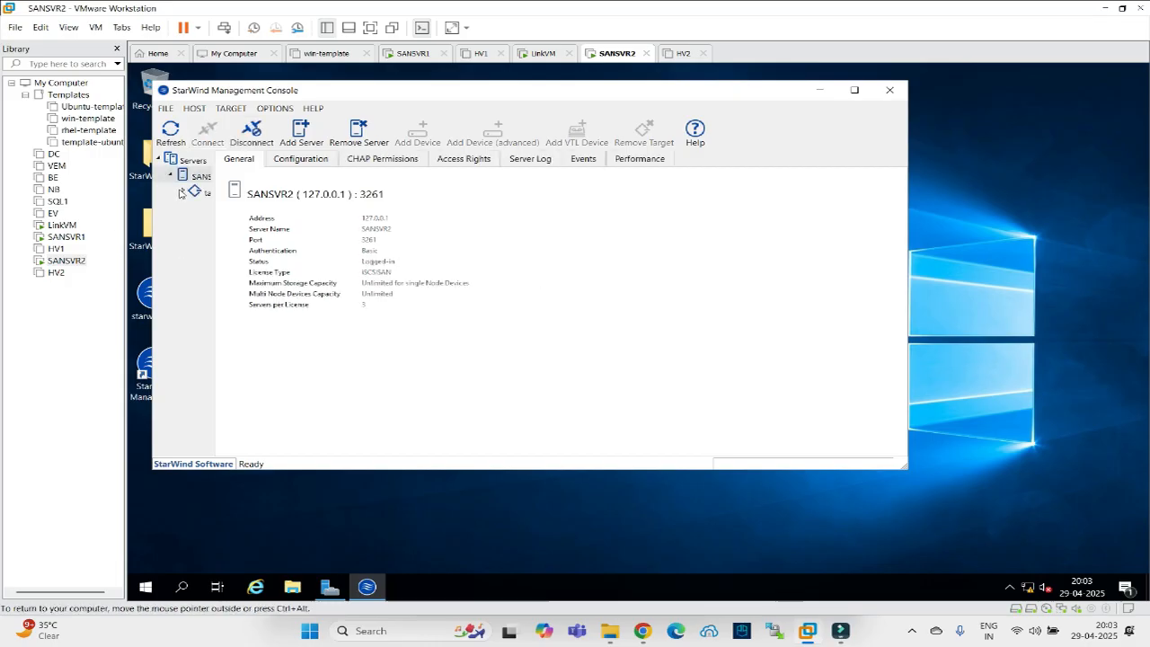
left_click(201, 209)
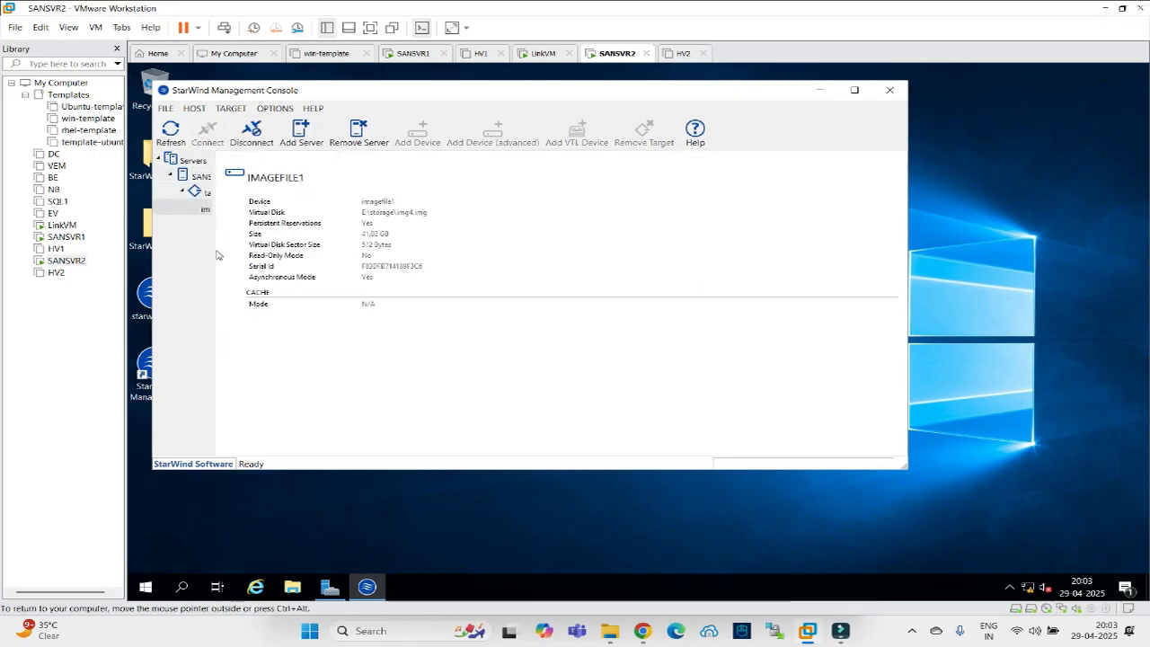
left_click_drag(212, 257, 292, 257)
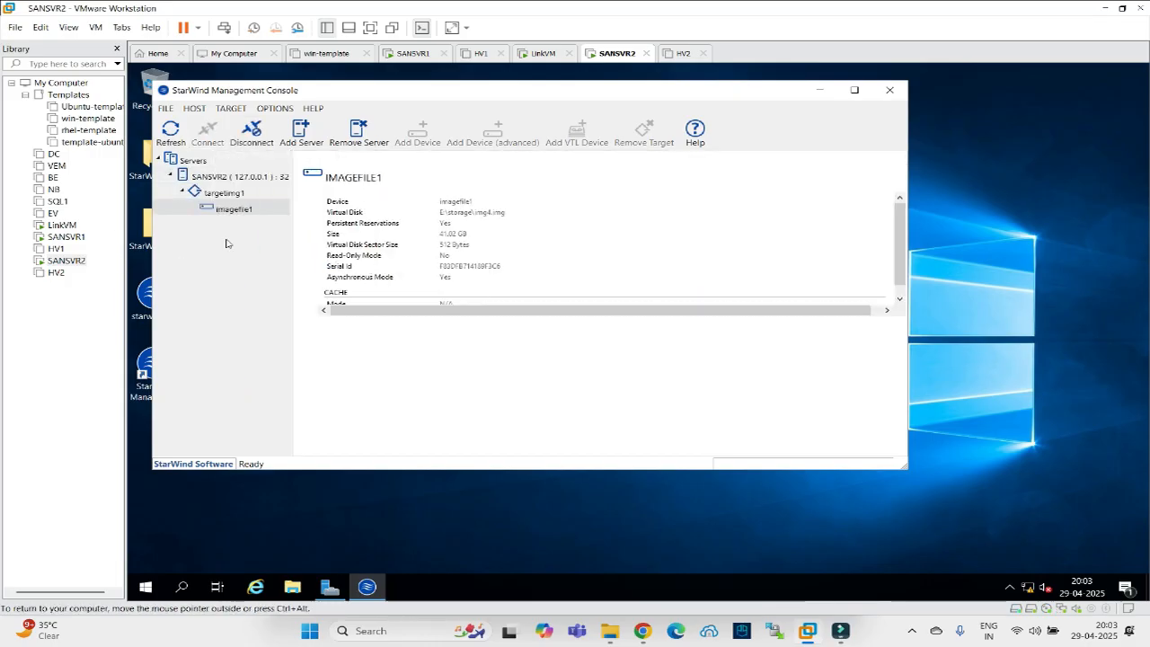
On LinkVM, close the finished roles wizard and Network Connections, then launch Routing and Remote Access.
left_click(819, 89)
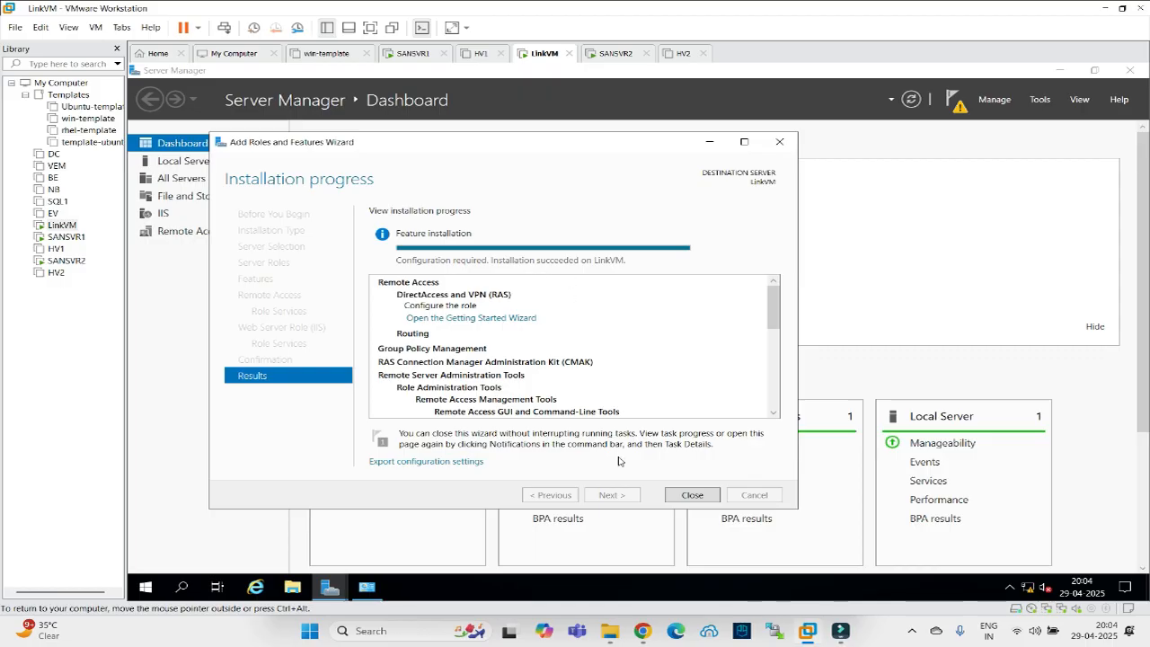
left_click(692, 495)
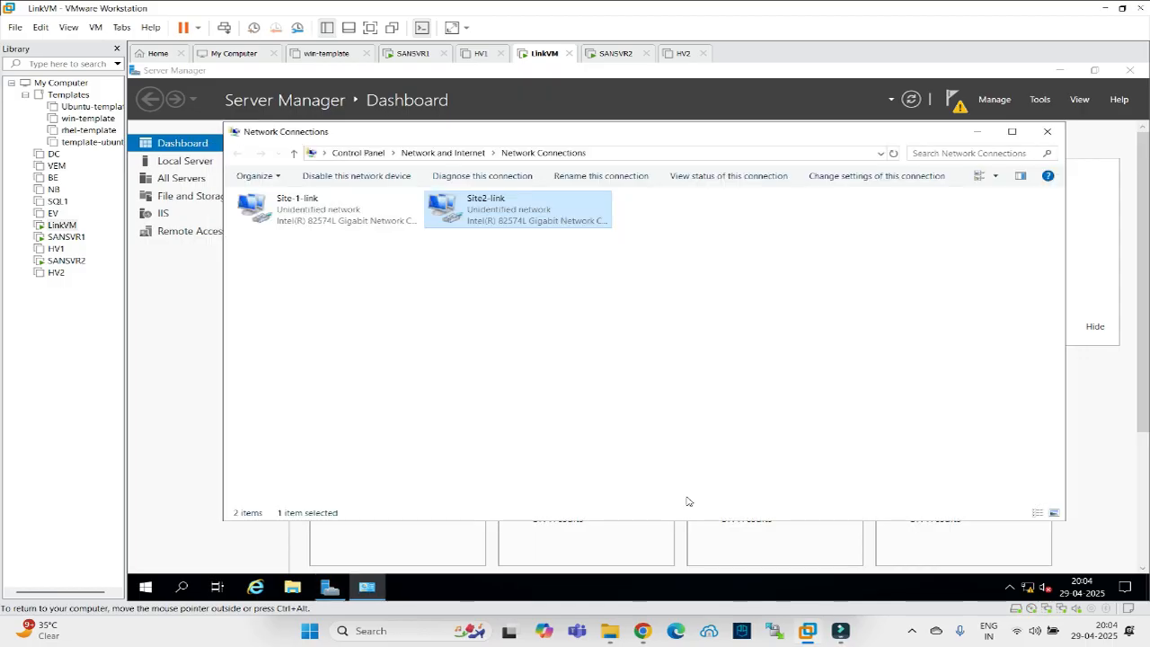
left_click(1047, 132)
left_click(1040, 99)
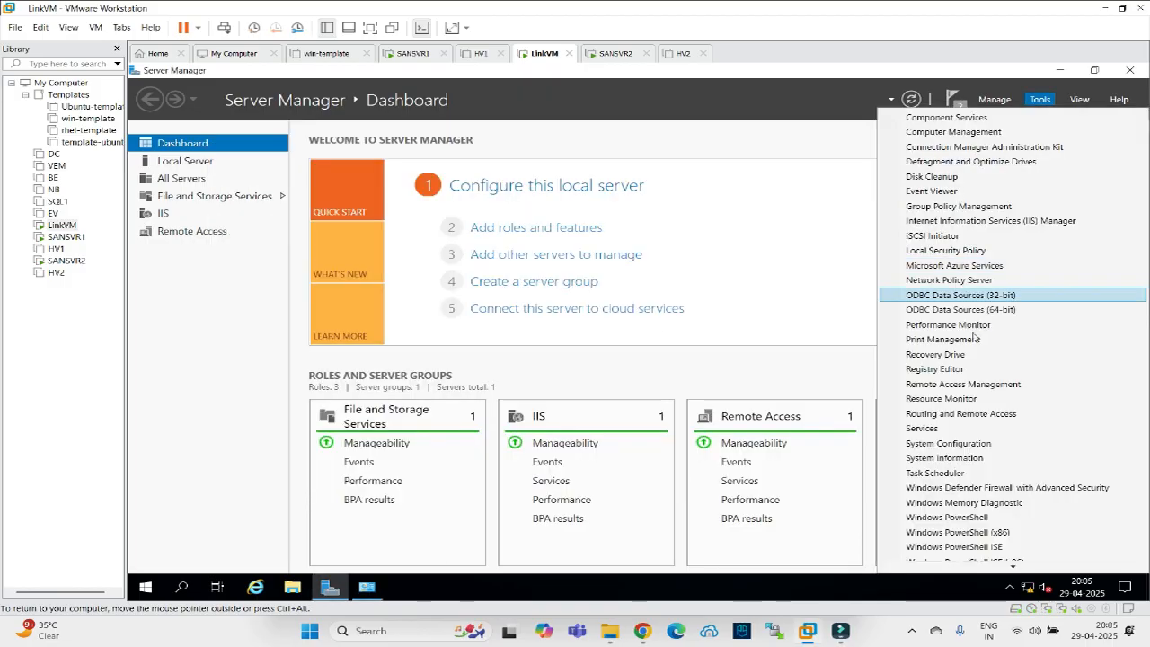
left_click(961, 413)
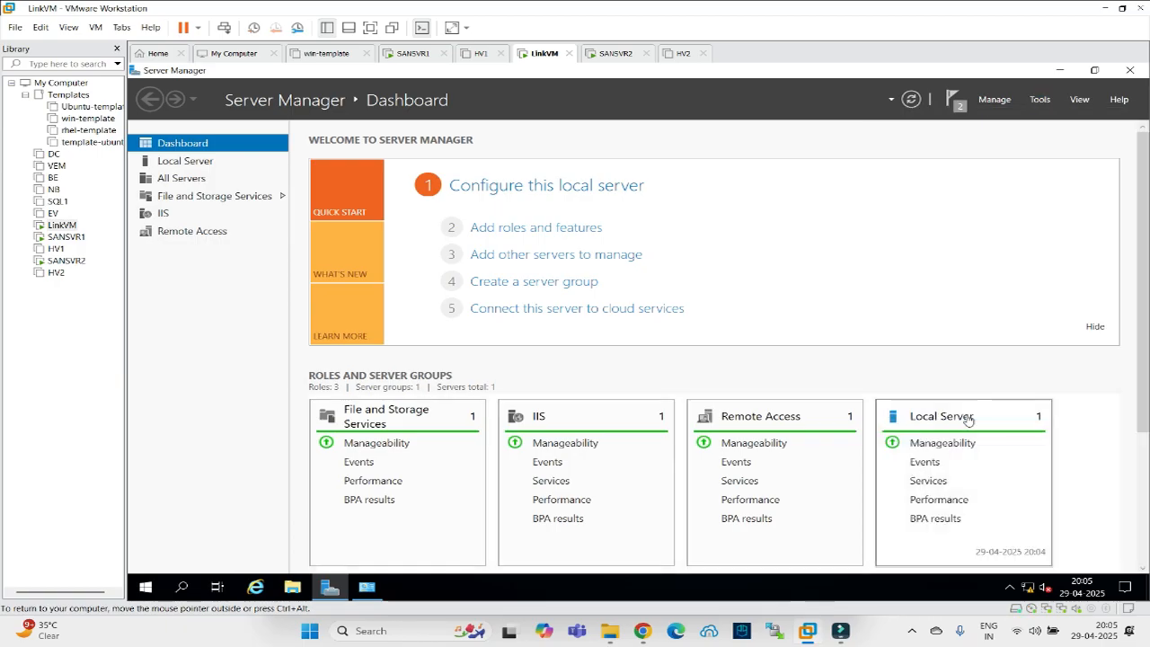
Maximize the Routing and Remote Access console and select LINKVM (local).
left_click(1060, 71)
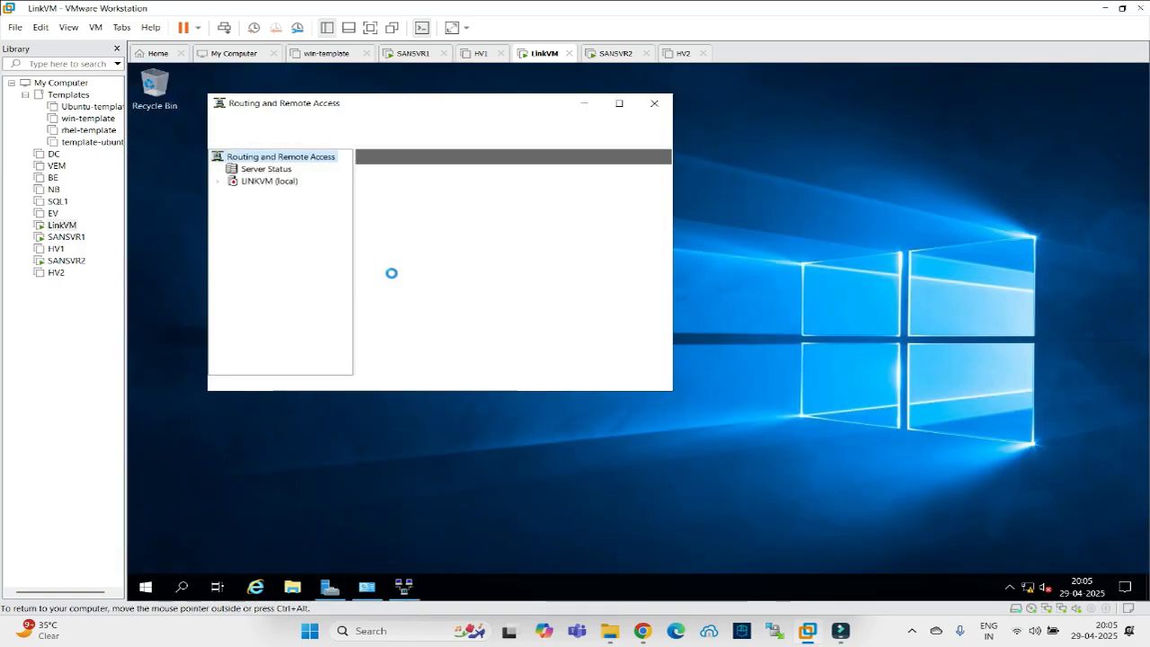
left_click(622, 104)
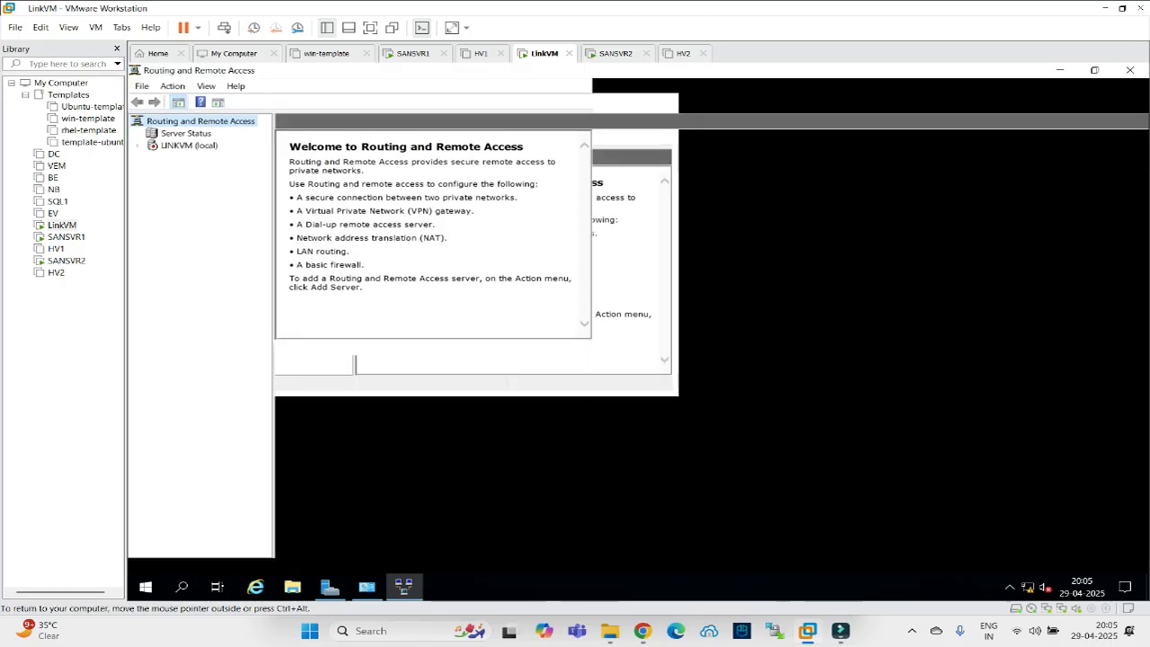
left_click(157, 146)
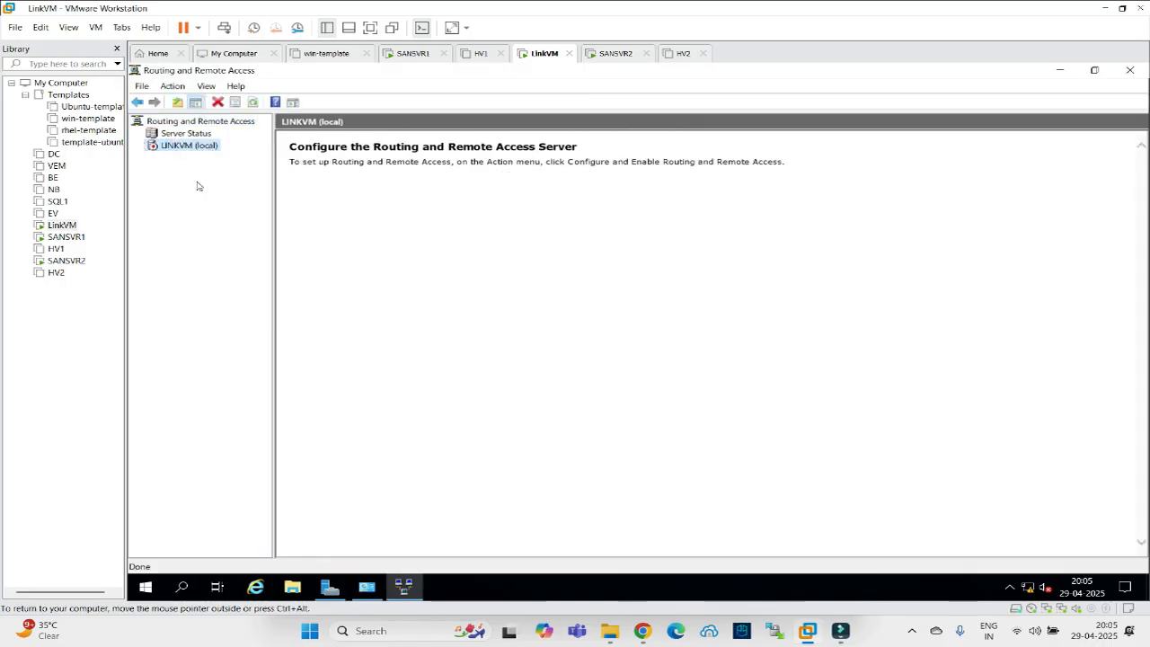
left_click_drag(277, 282, 317, 281)
Run the setup wizard choosing Secure connection between two private networks with demand-dial.
right_click(170, 146)
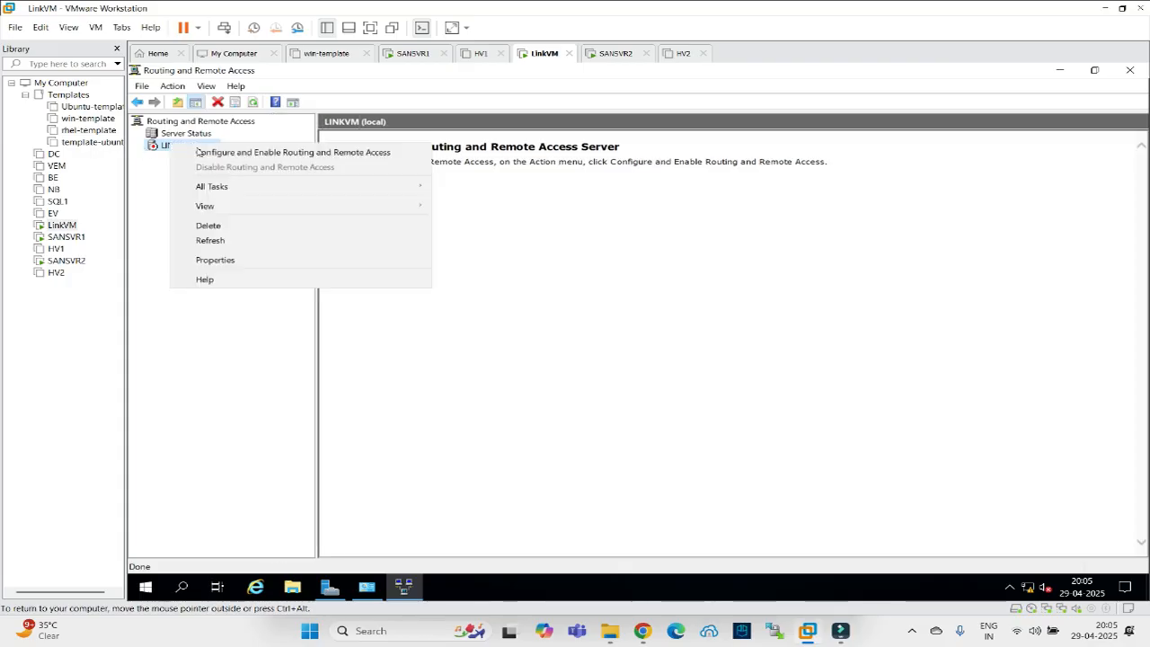
left_click(199, 153)
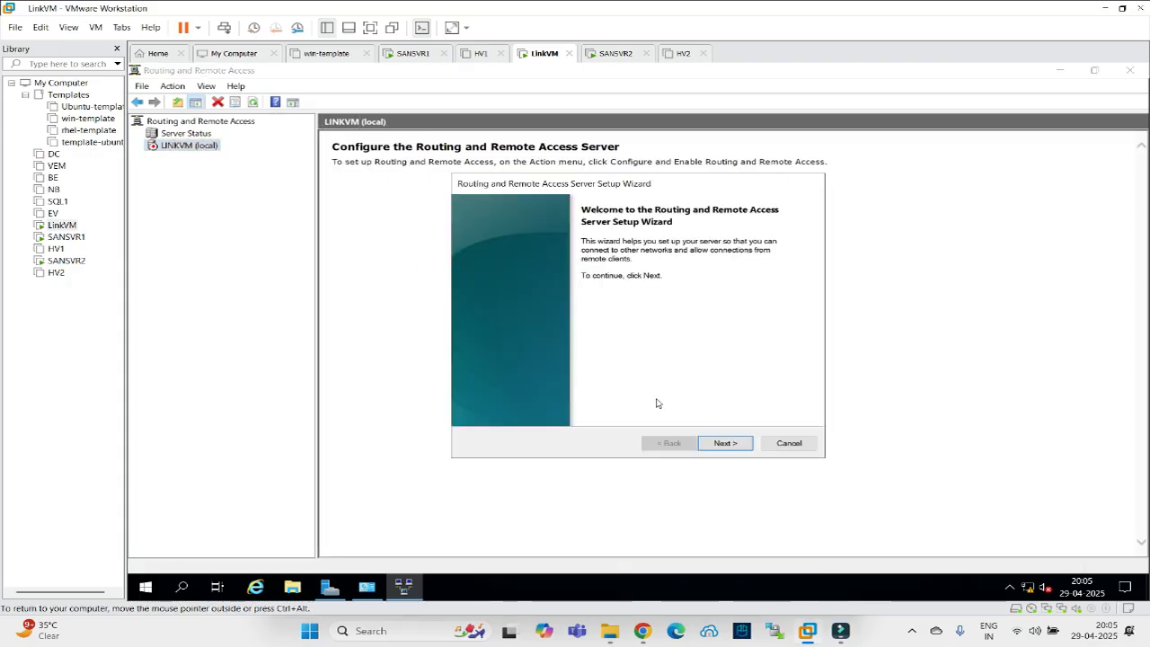
left_click(725, 444)
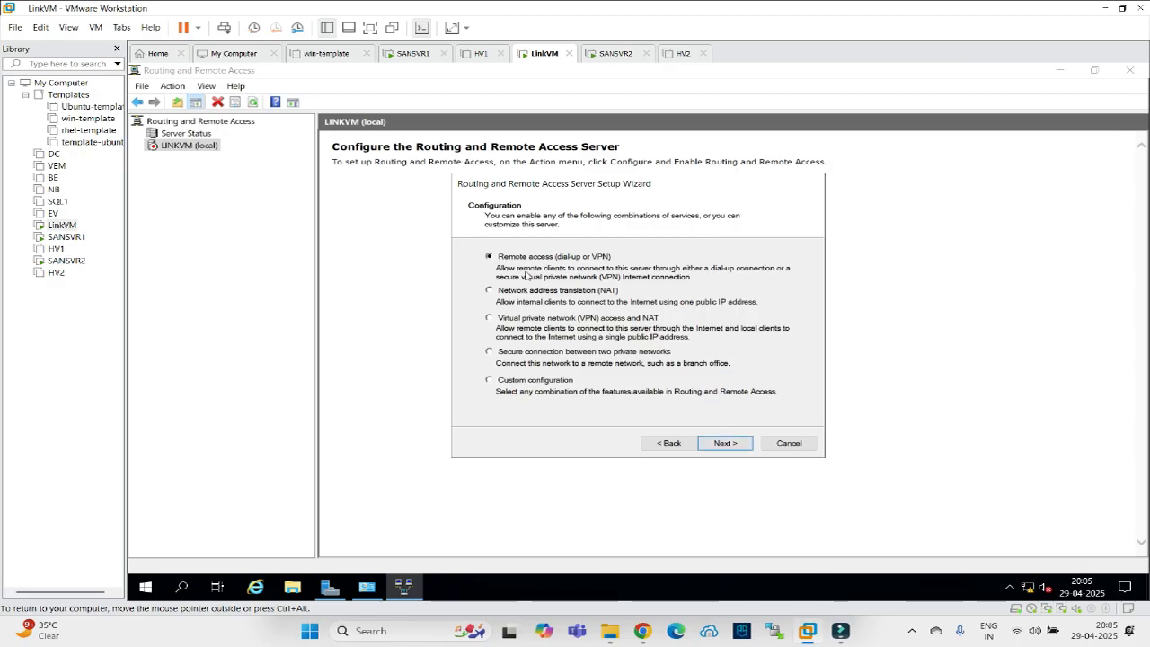
left_click(490, 352)
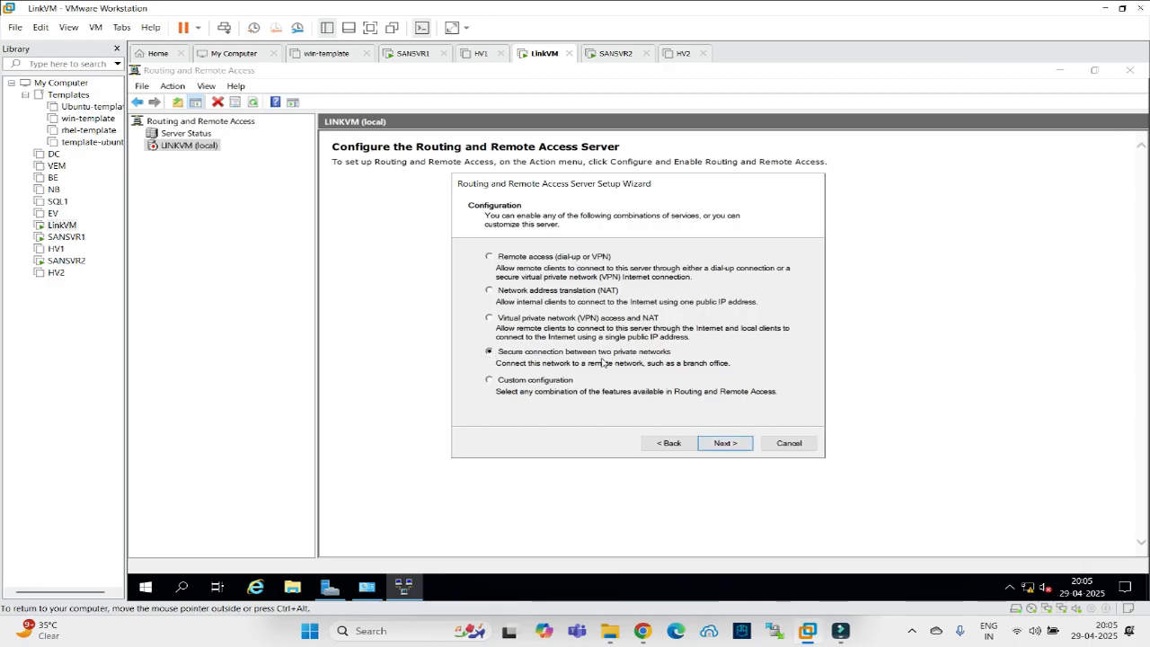
left_click(724, 444)
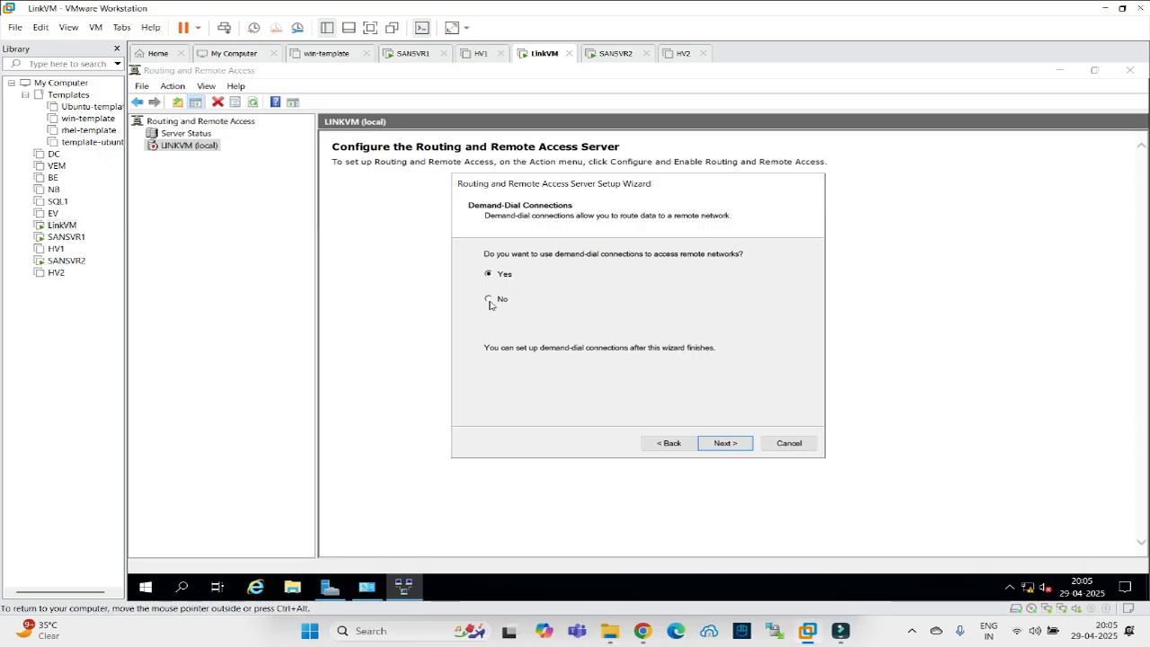
left_click(708, 446)
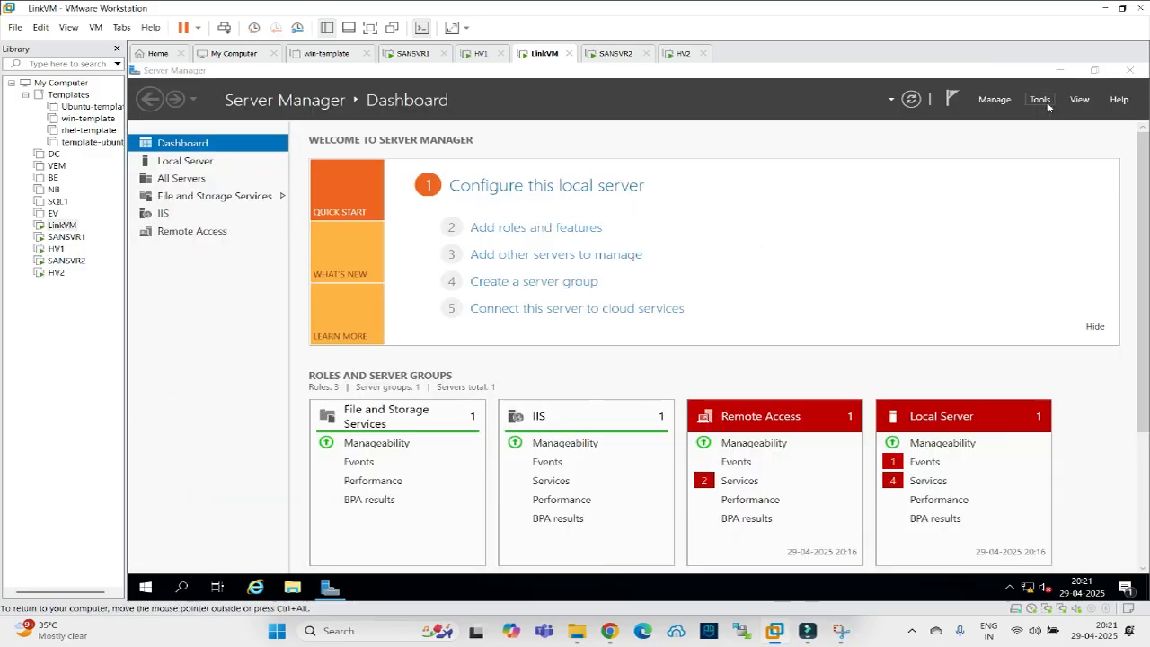
Reopen Routing and Remote Access and review LINKVM's interfaces: Site2-link, Site-1-link, Loopback, Internal.
left_click(1045, 105)
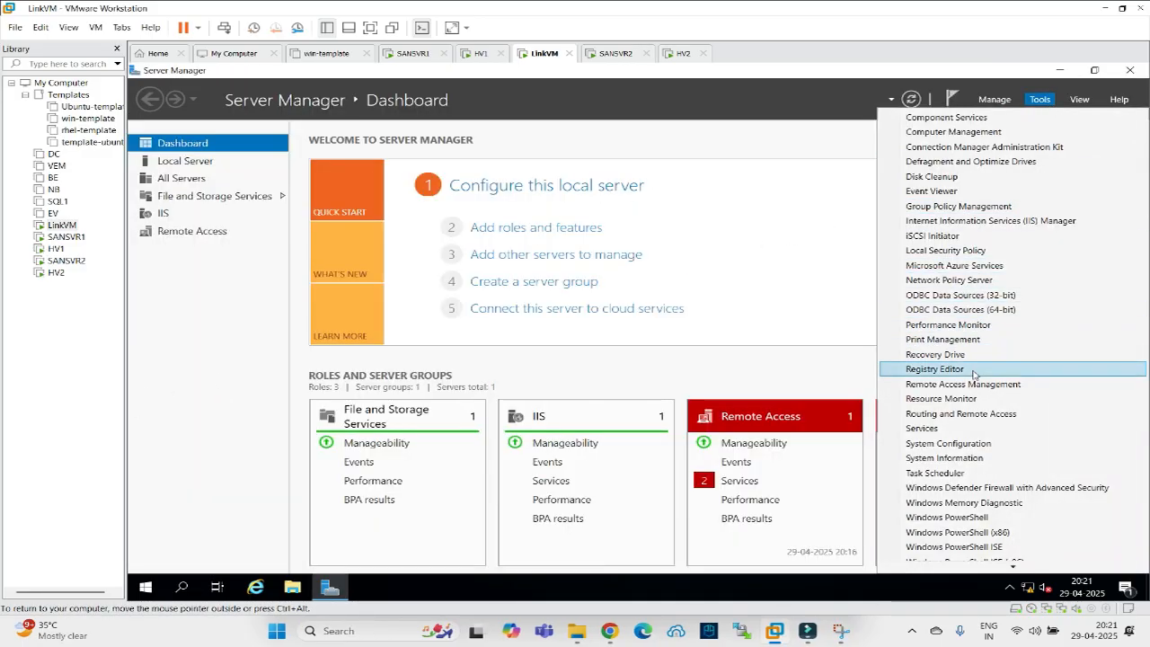
left_click(968, 414)
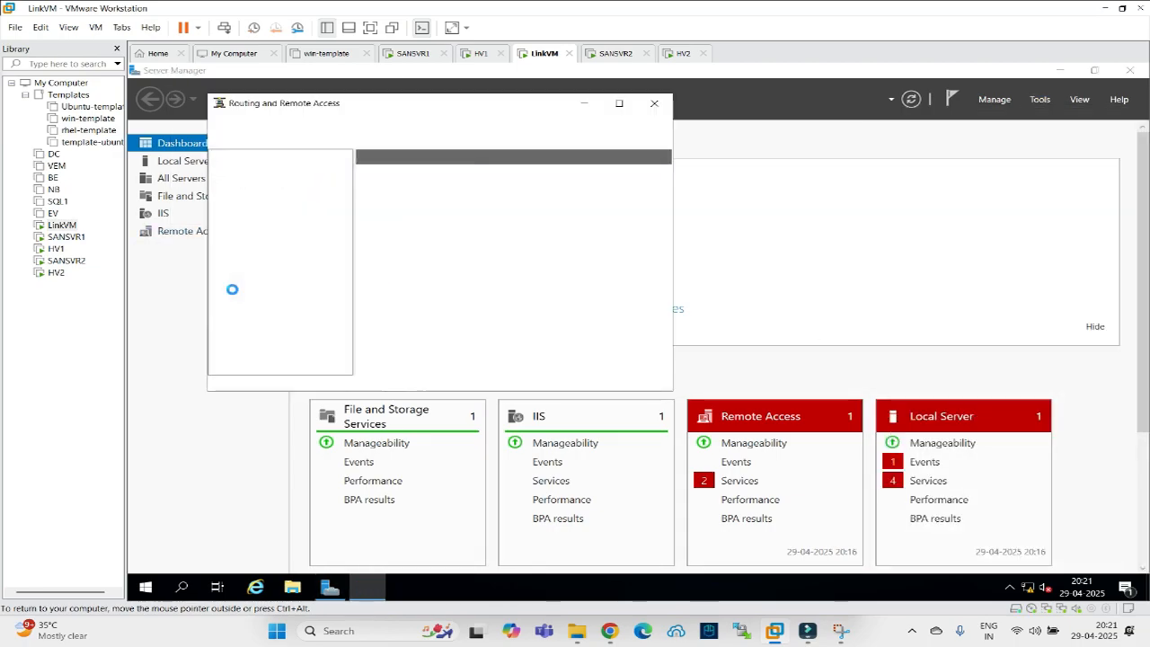
left_click(253, 185)
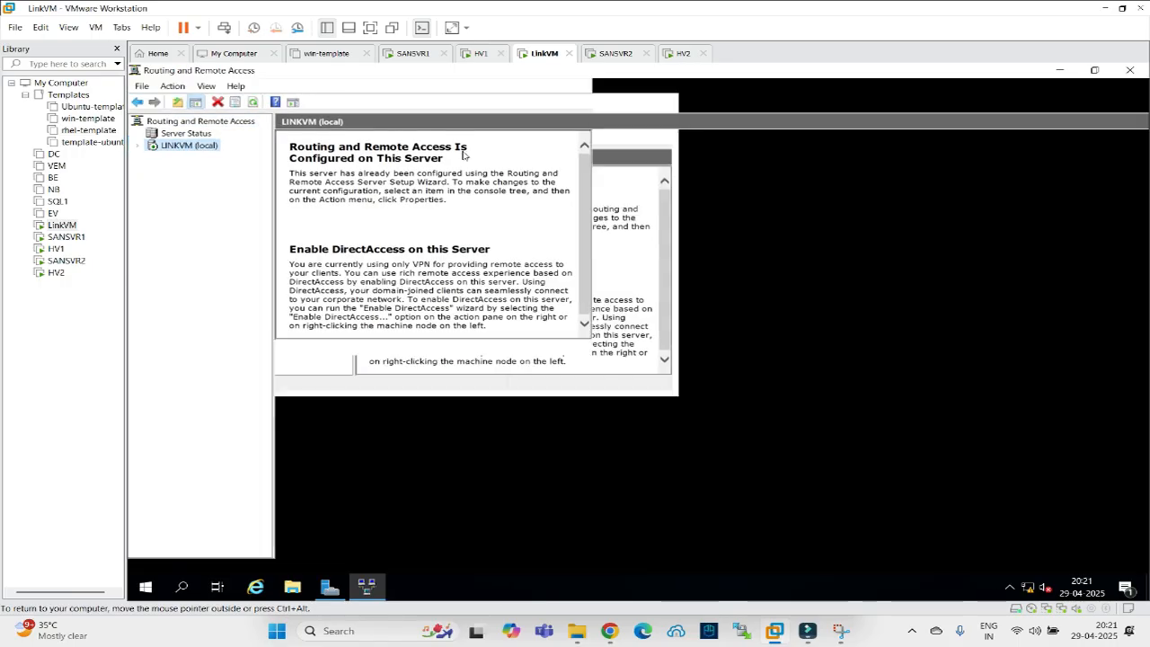
left_click(619, 104)
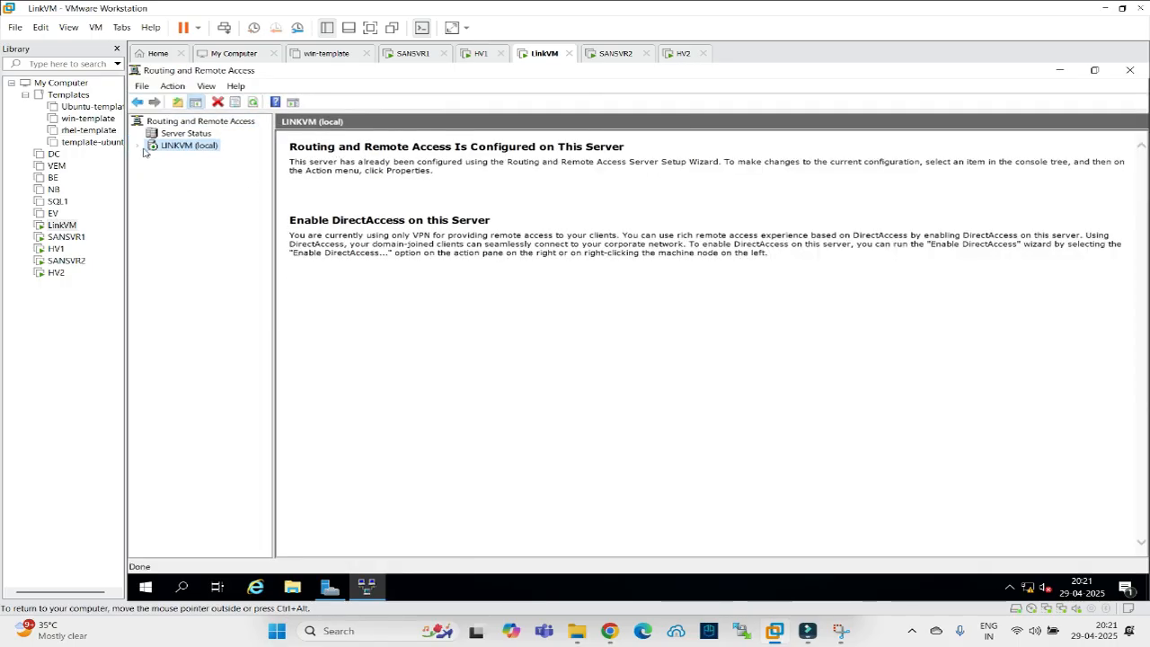
left_click(138, 146)
left_click(168, 159)
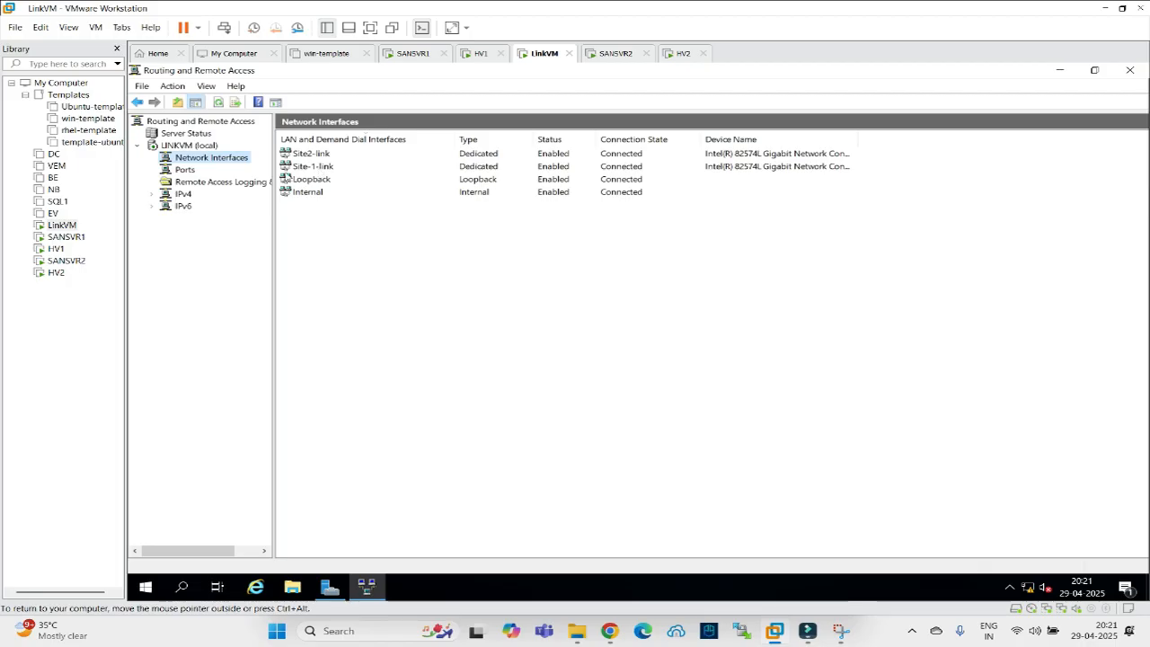
left_click(1066, 75)
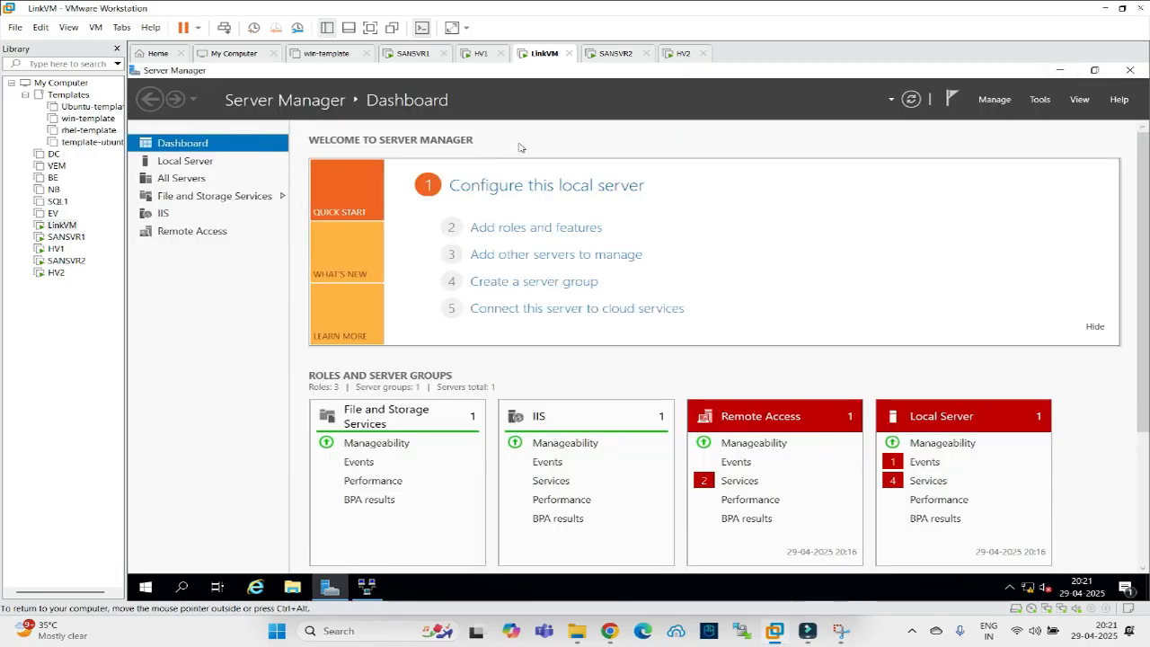
Open Command Prompt on LinkVM and ping 192.168.21.40, checking the lab diagram.
left_click(181, 588)
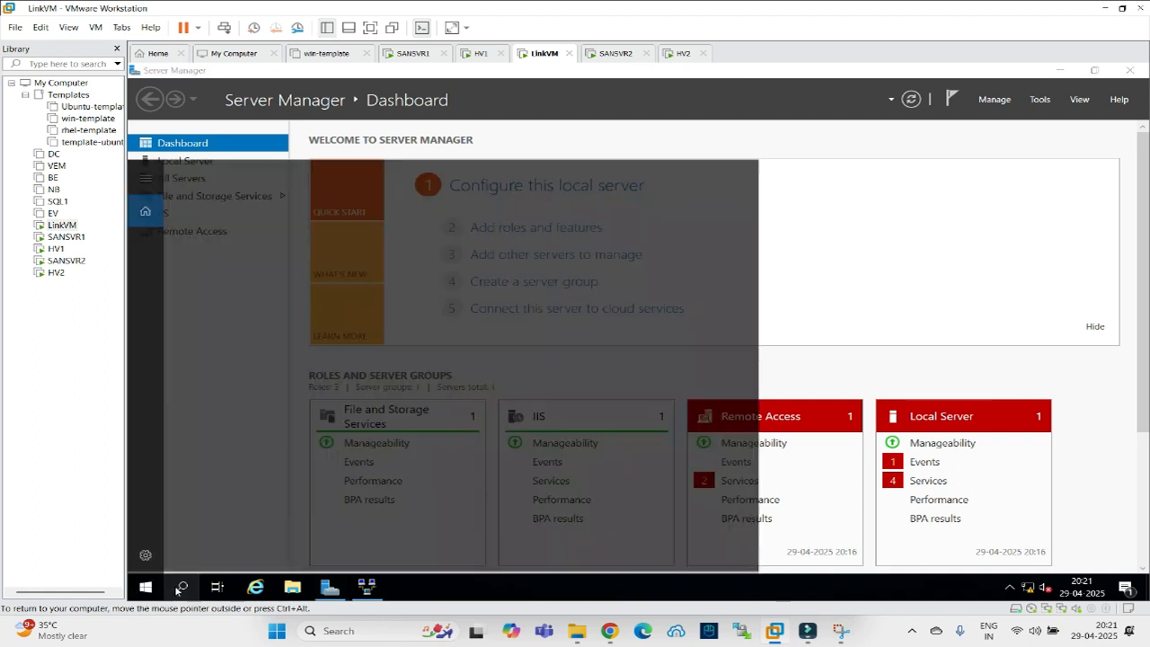
type("cmd")
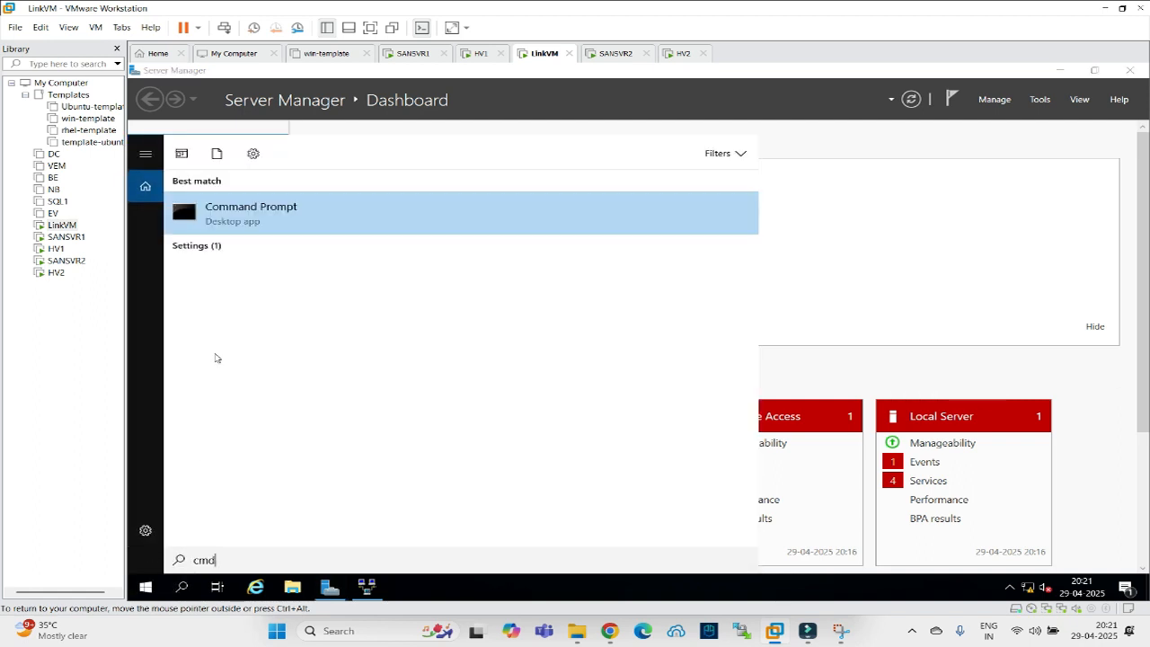
key("Return")
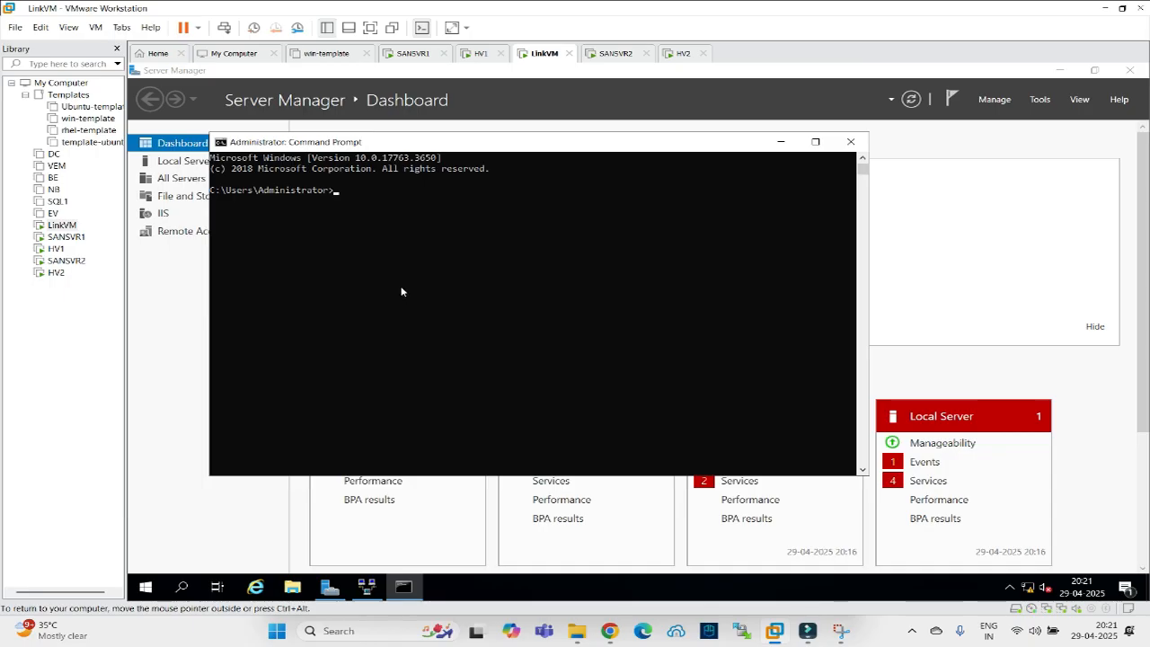
type("ping 192.168.21.40")
key("Return")
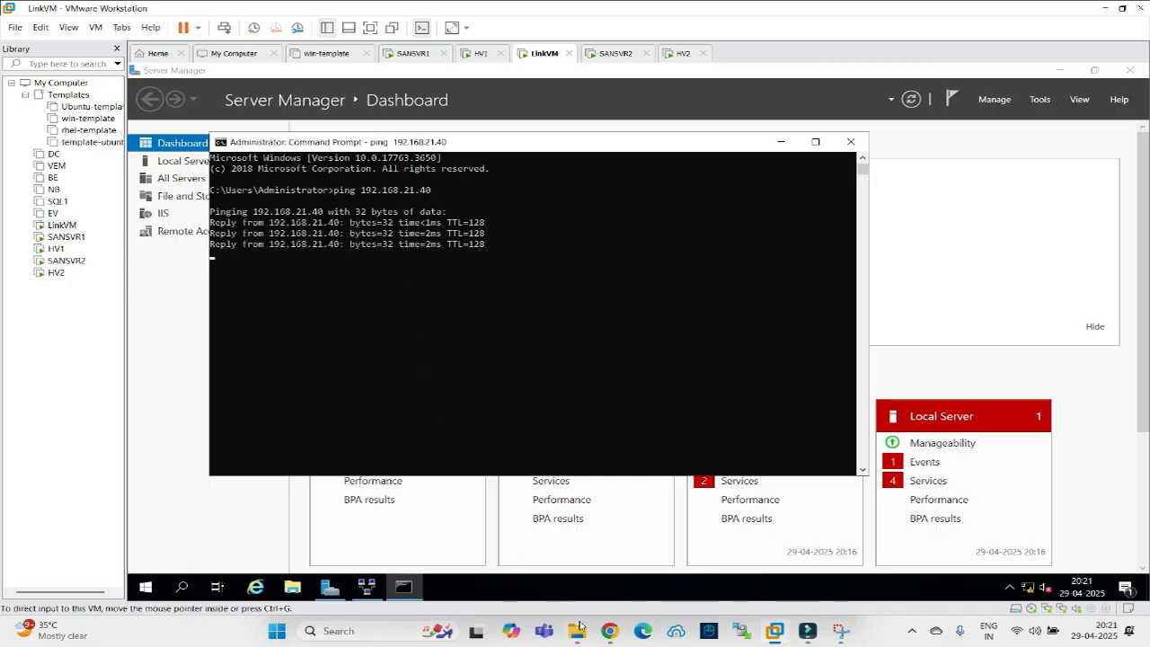
left_click(610, 631)
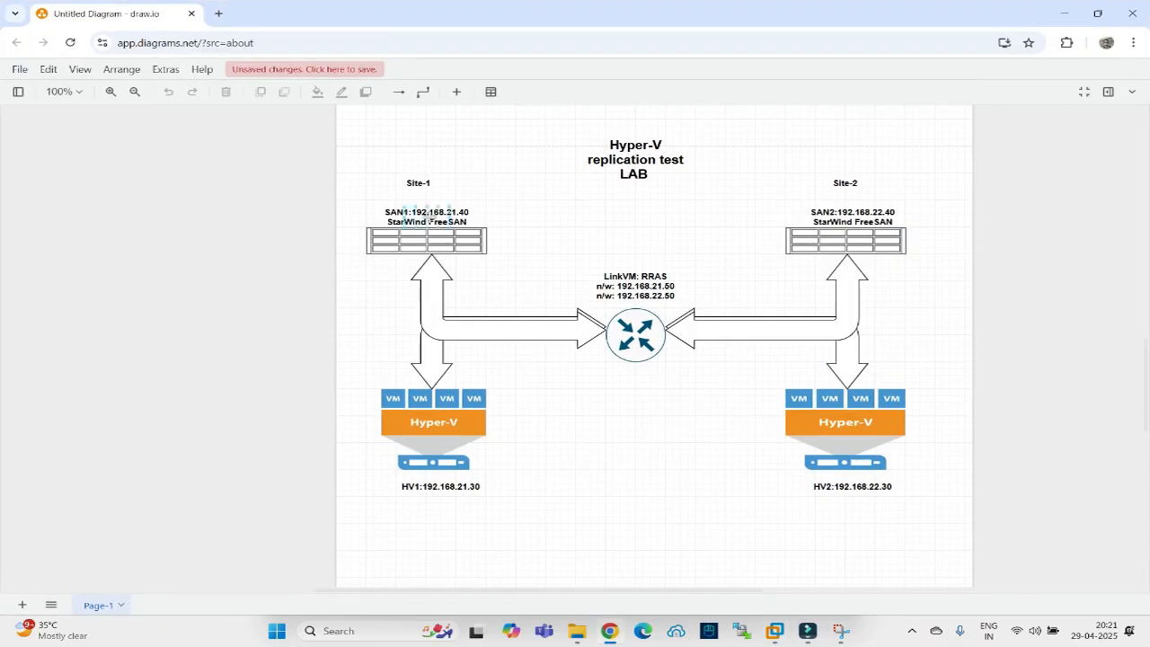
left_click(609, 631)
Ping 192.168.21.30, 192.168.22.30 and 192.168.22.40 from LinkVM, all without packet loss.
key("Up")
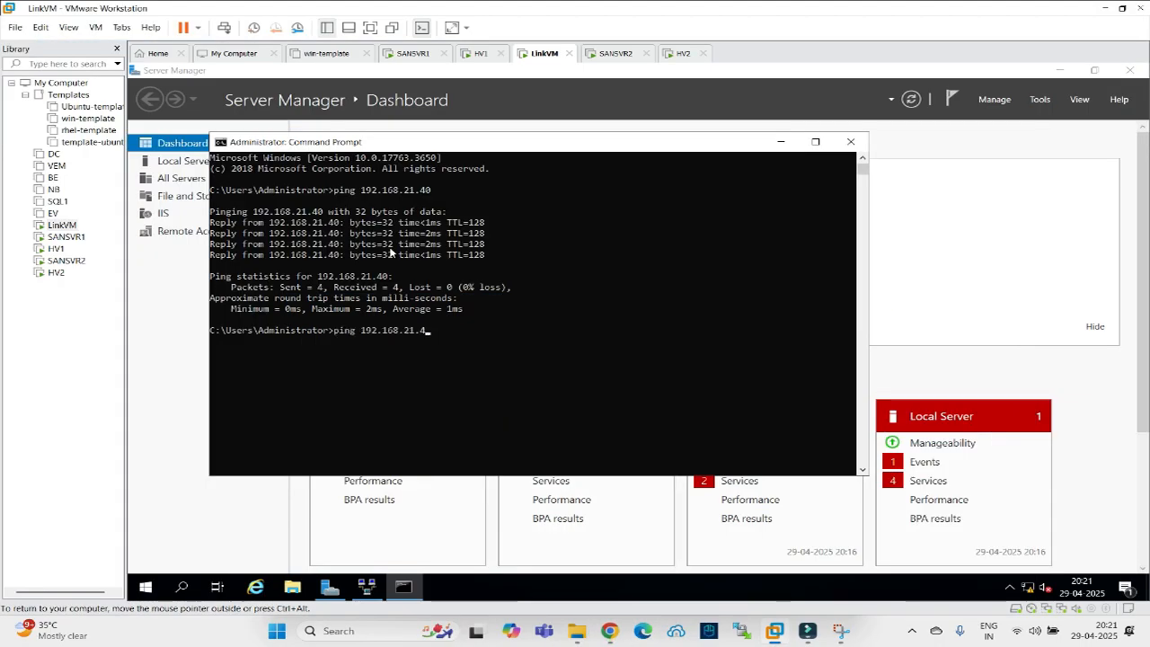
key("Return")
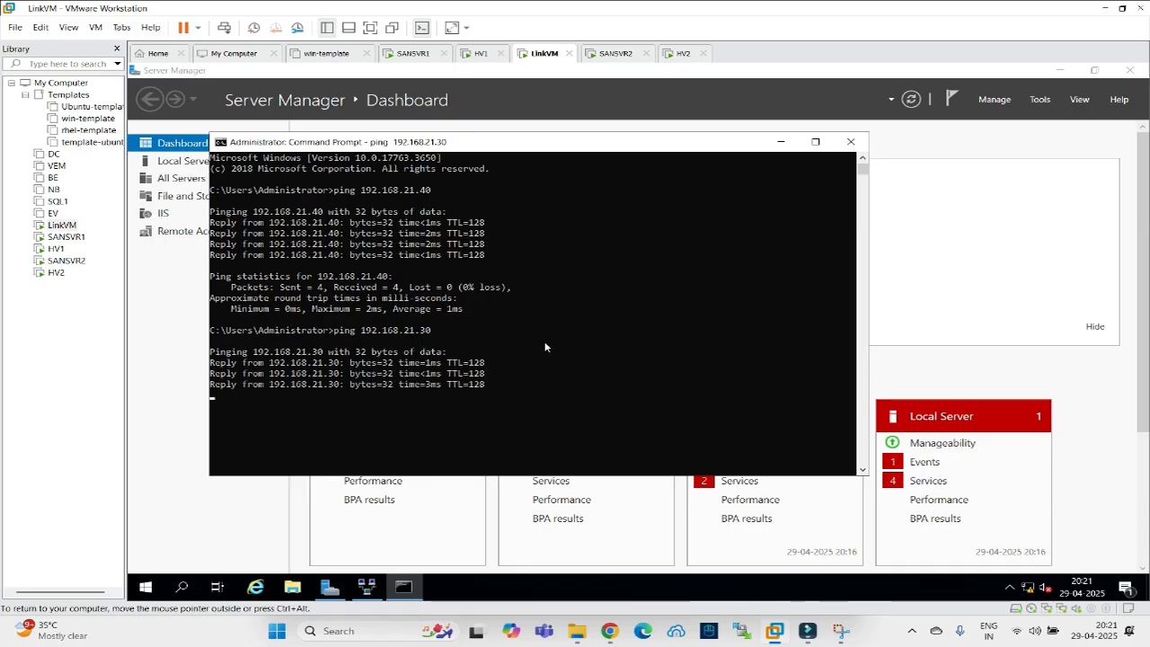
key("Up")
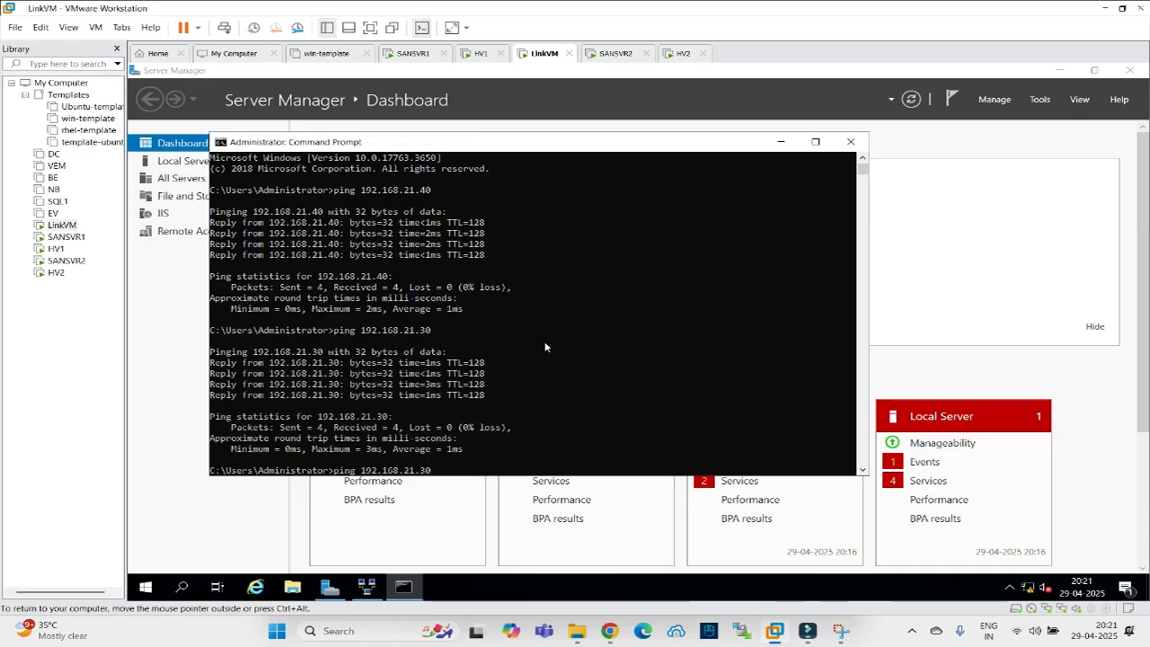
key("Left")
type("2")
key("Return")
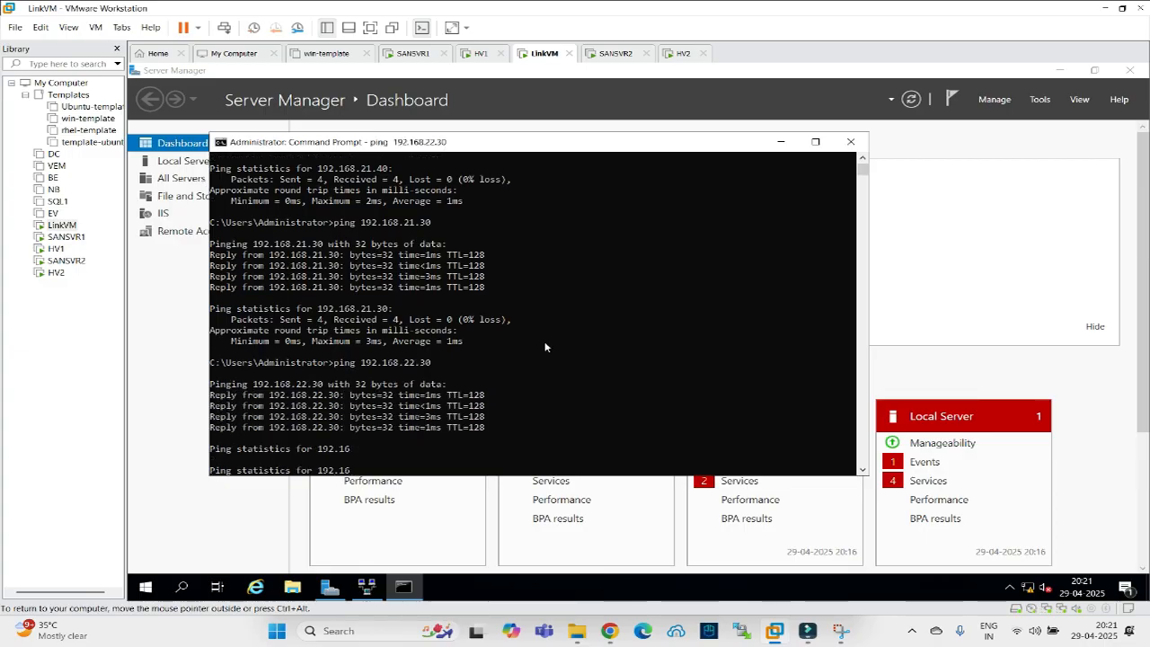
key("Up")
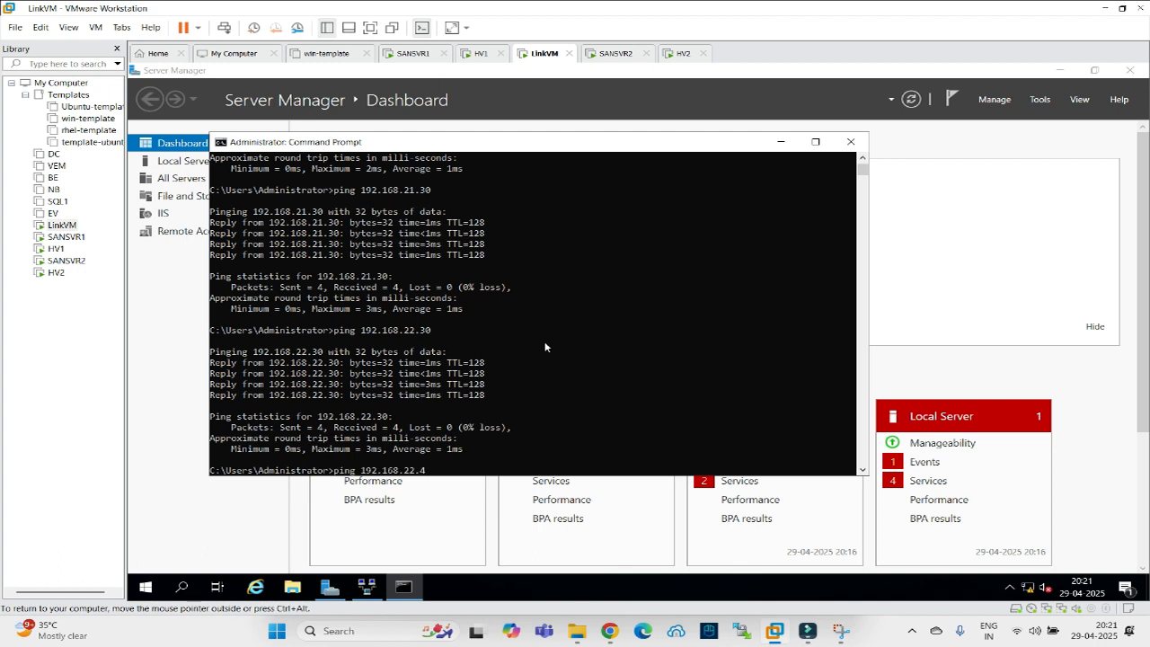
key("Return")
On HV1, dismiss the Shutdown Event Tracker and open a Command Prompt.
left_click(404, 55)
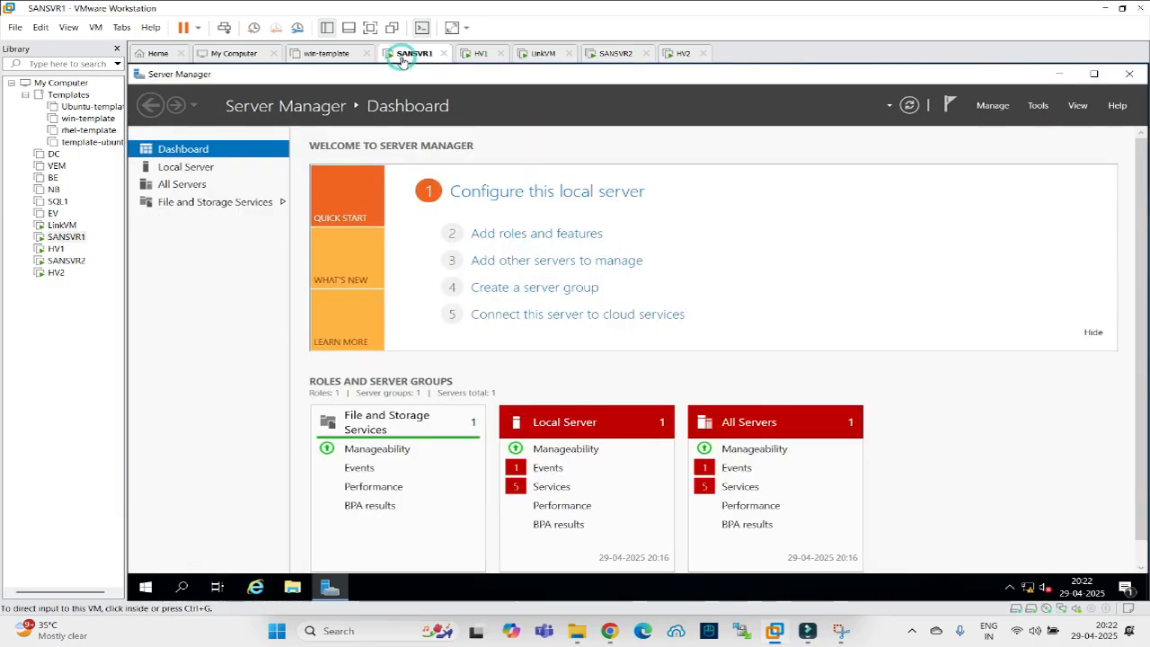
left_click(476, 53)
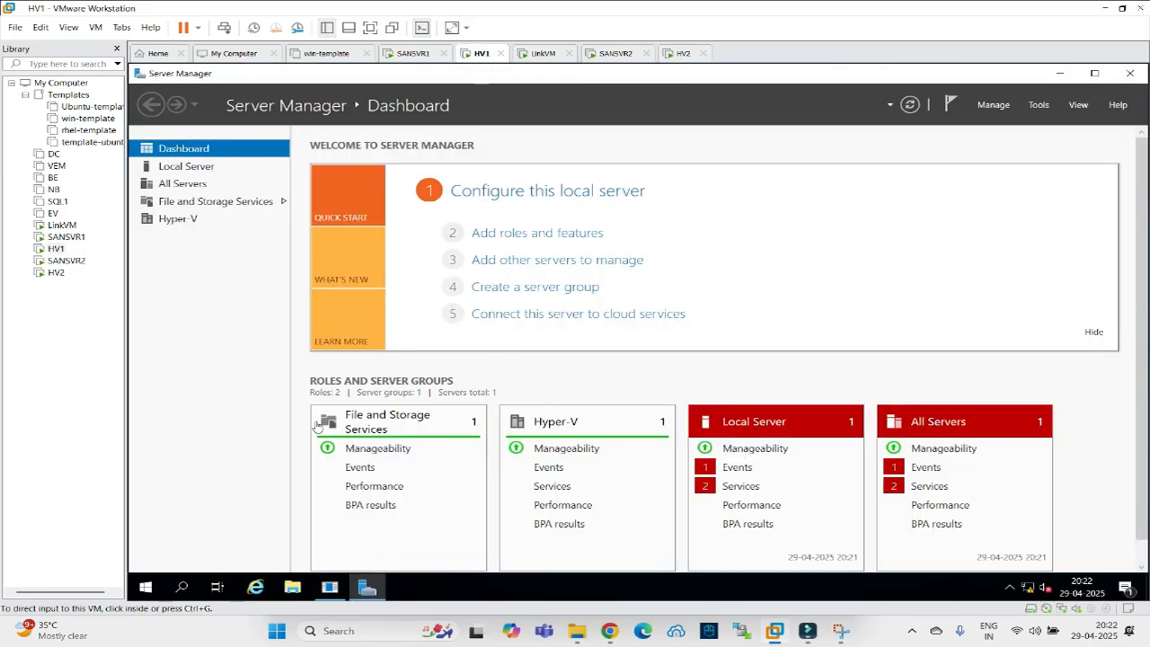
left_click(329, 586)
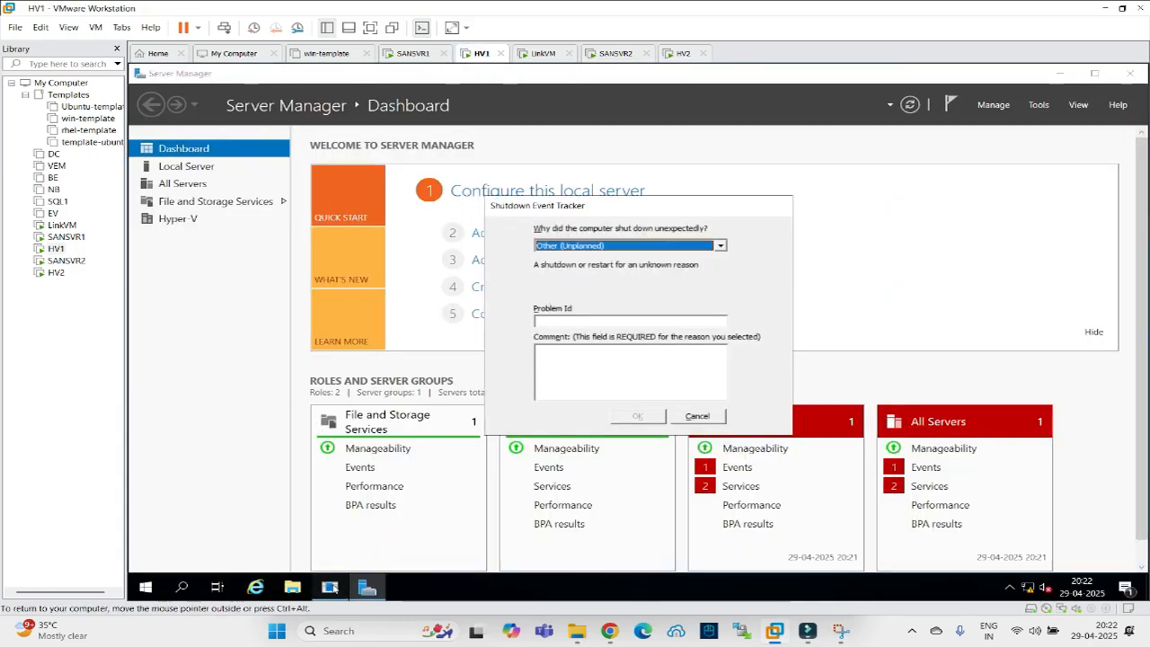
left_click(697, 416)
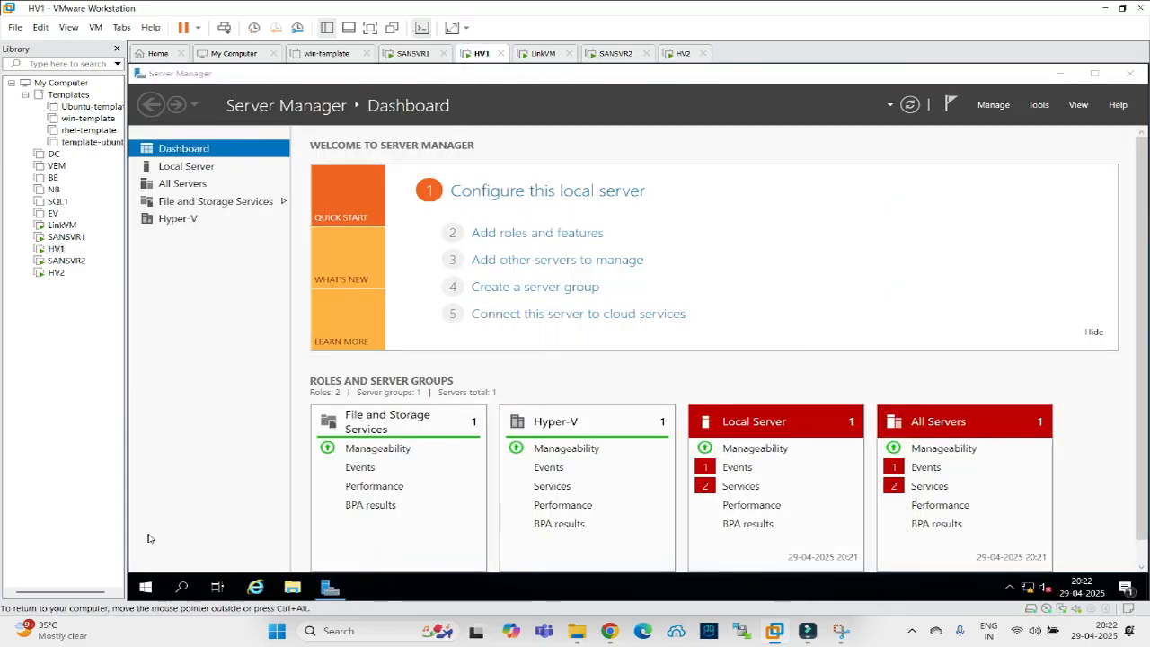
left_click(181, 588)
type("c")
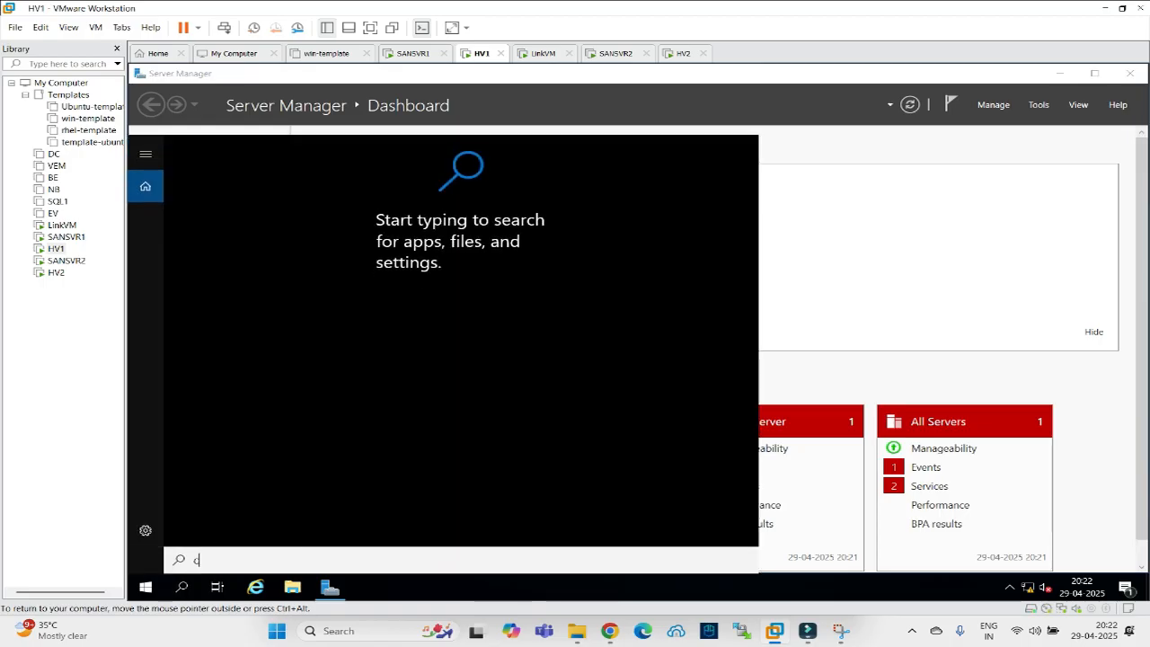
type("md")
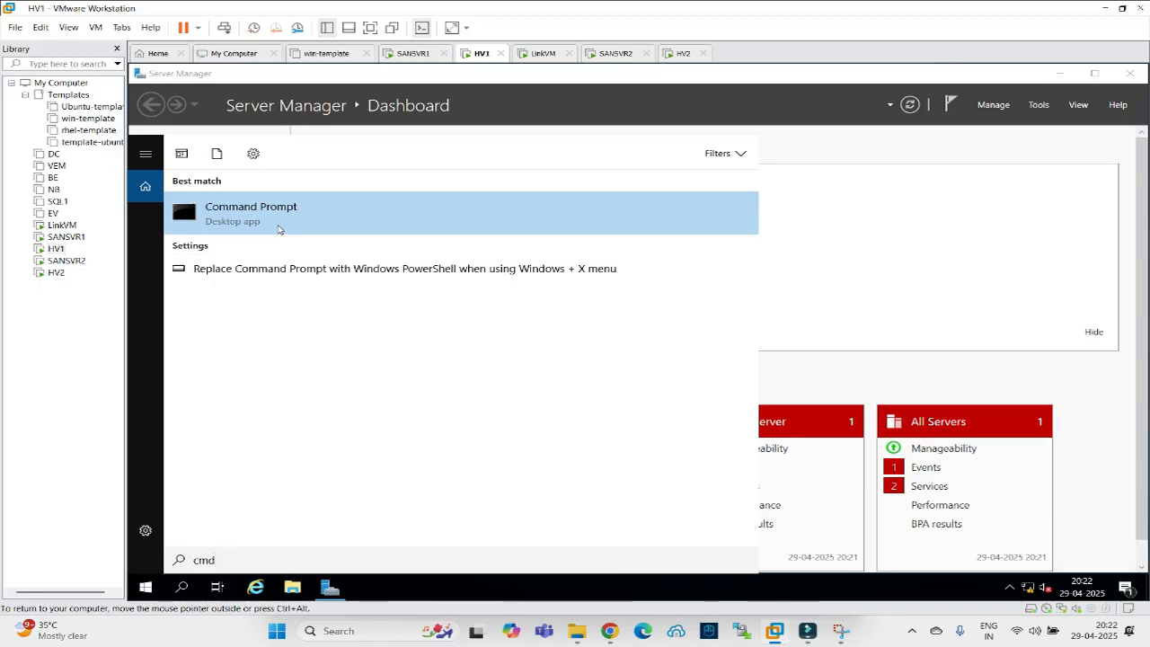
left_click(278, 216)
left_click(368, 276)
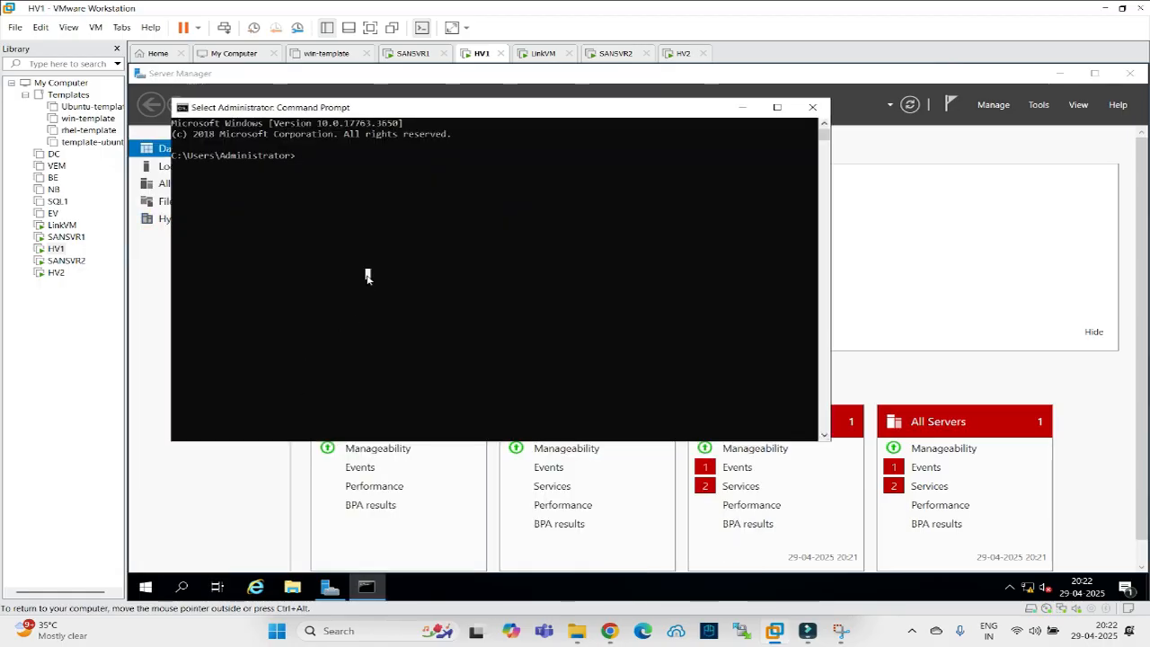
Ping 192.168.22.30, which fails with 100% loss, then open Network Connections with ncpa.cpl.
type("ping 192.168.22.30")
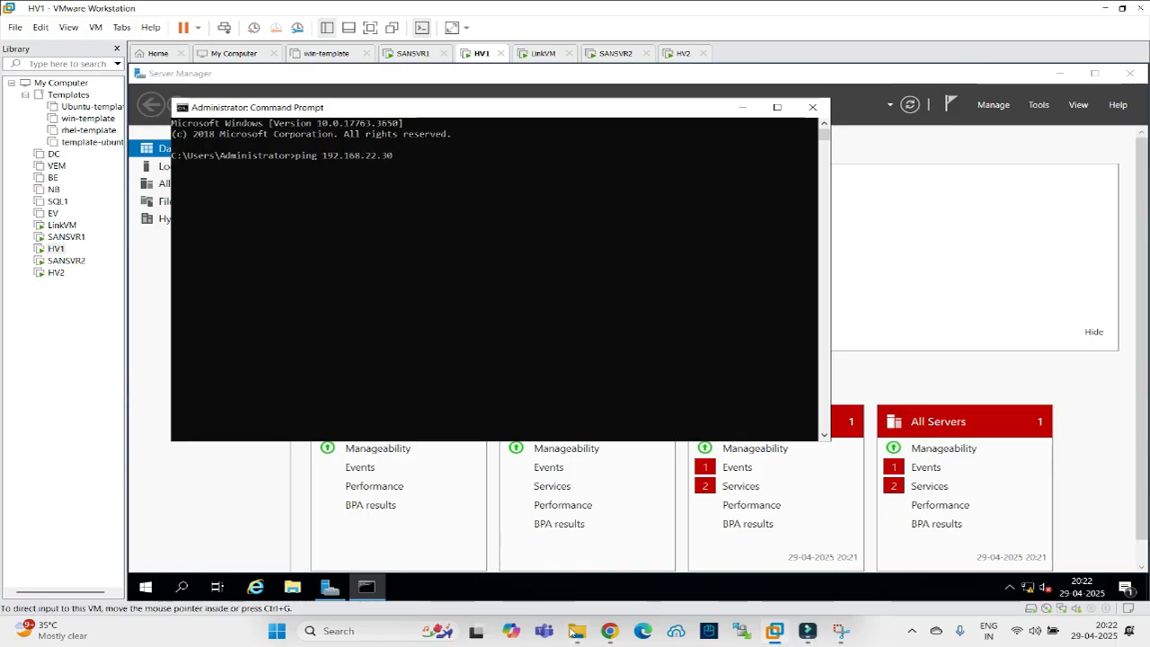
left_click(609, 632)
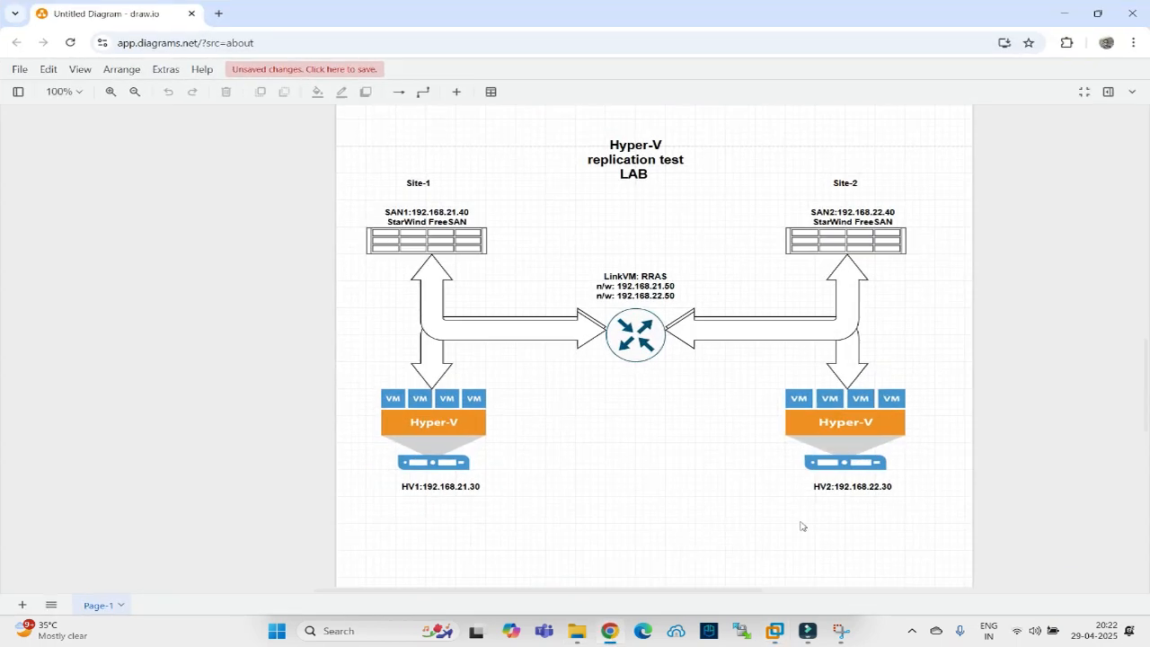
left_click(609, 632)
key("Return")
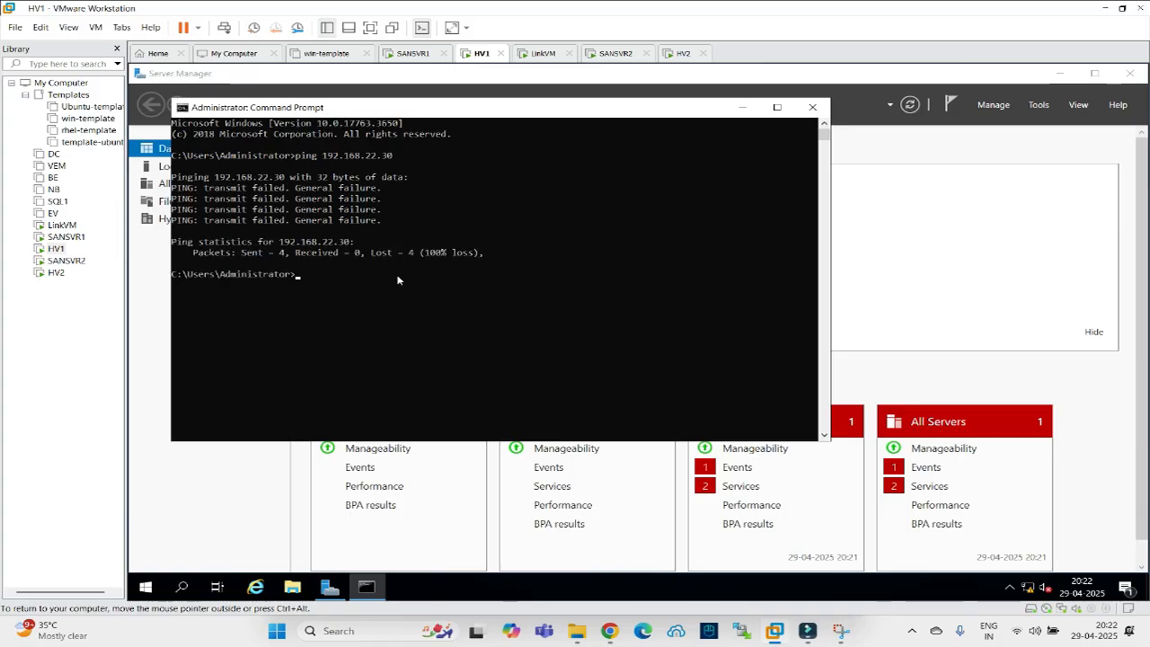
type("ncpa.cpl")
key("Return")
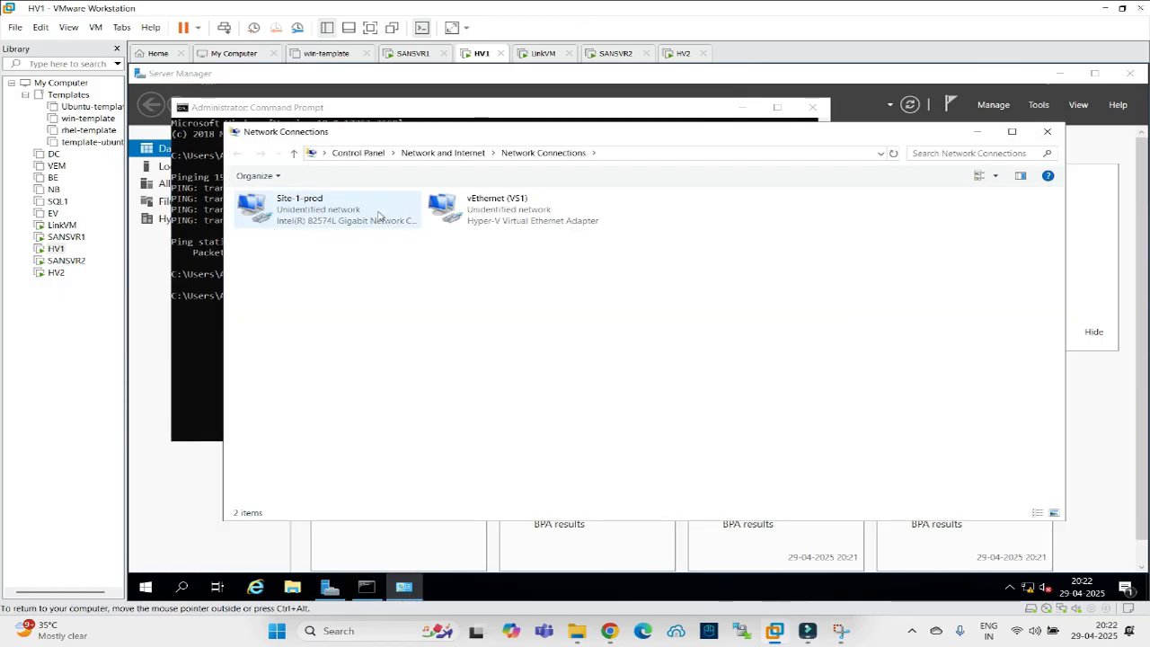
Edit the default gateway in Site-1-prod's IPv4 properties and close the dialogs.
right_click(301, 208)
left_click(339, 342)
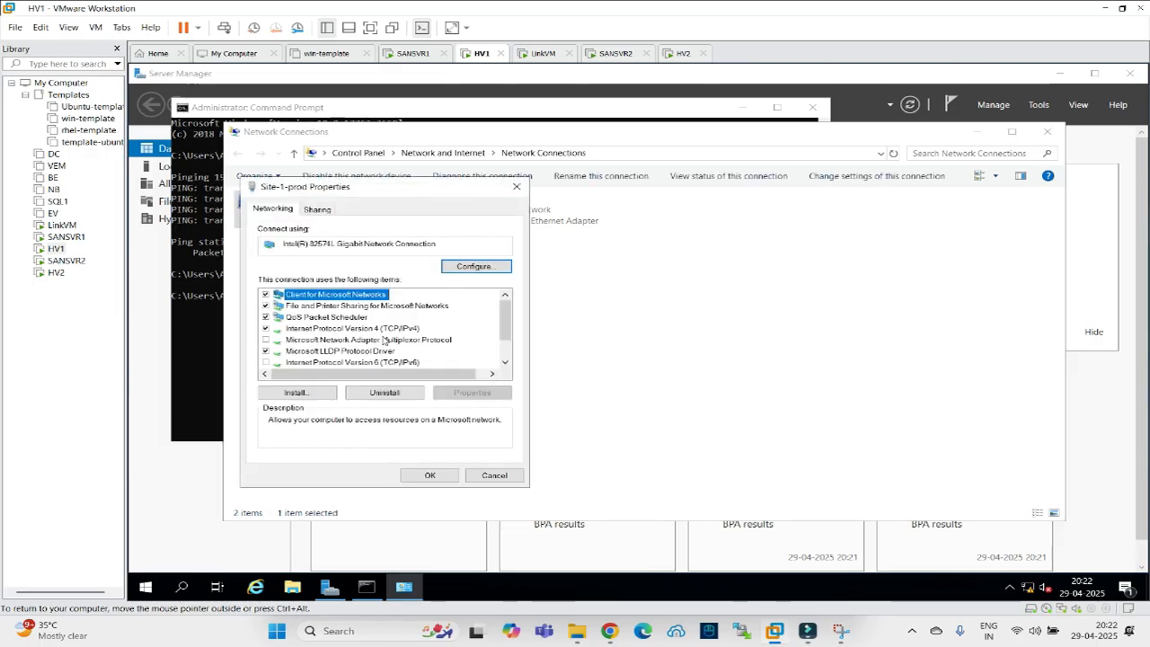
double_click(360, 328)
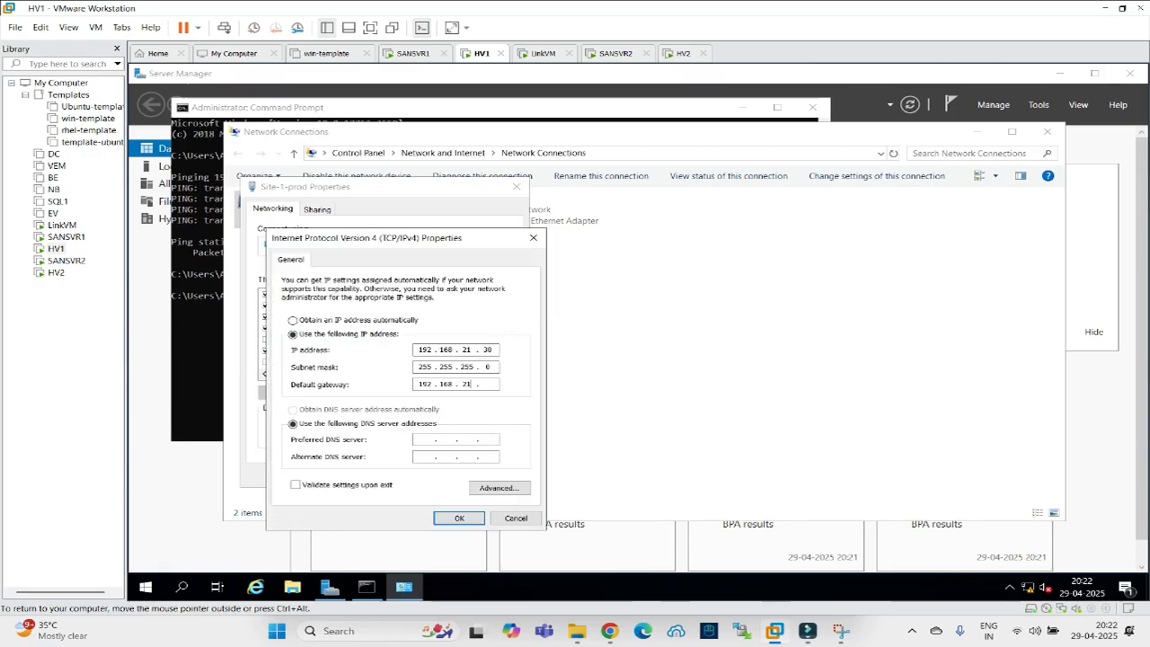
type(".")
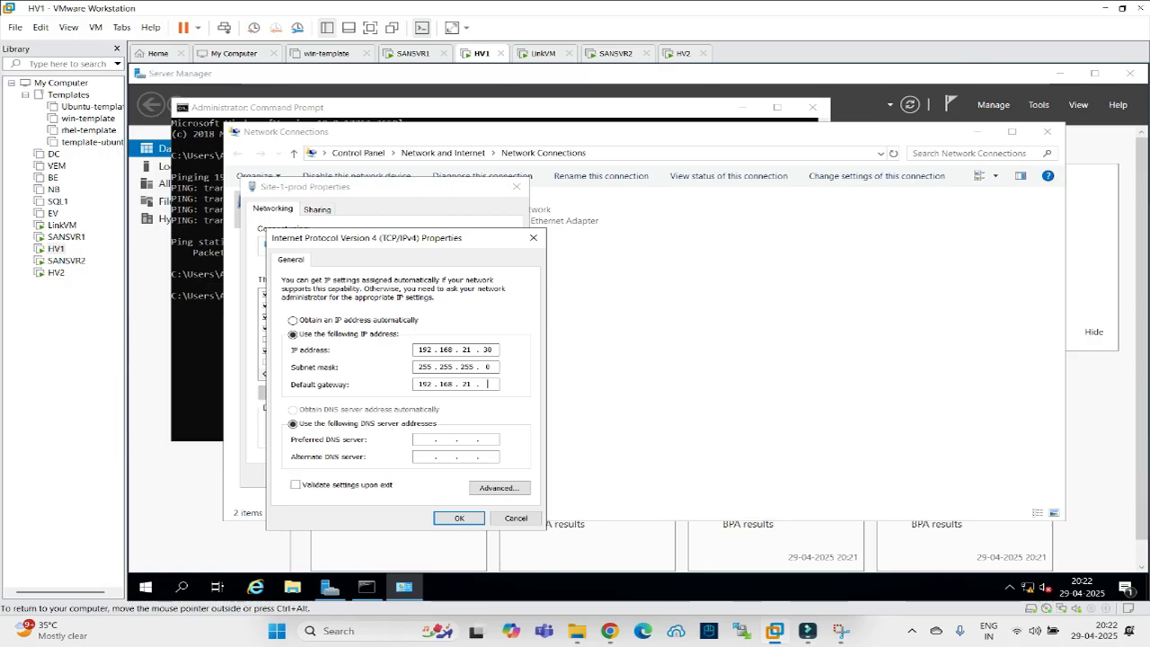
left_click(456, 518)
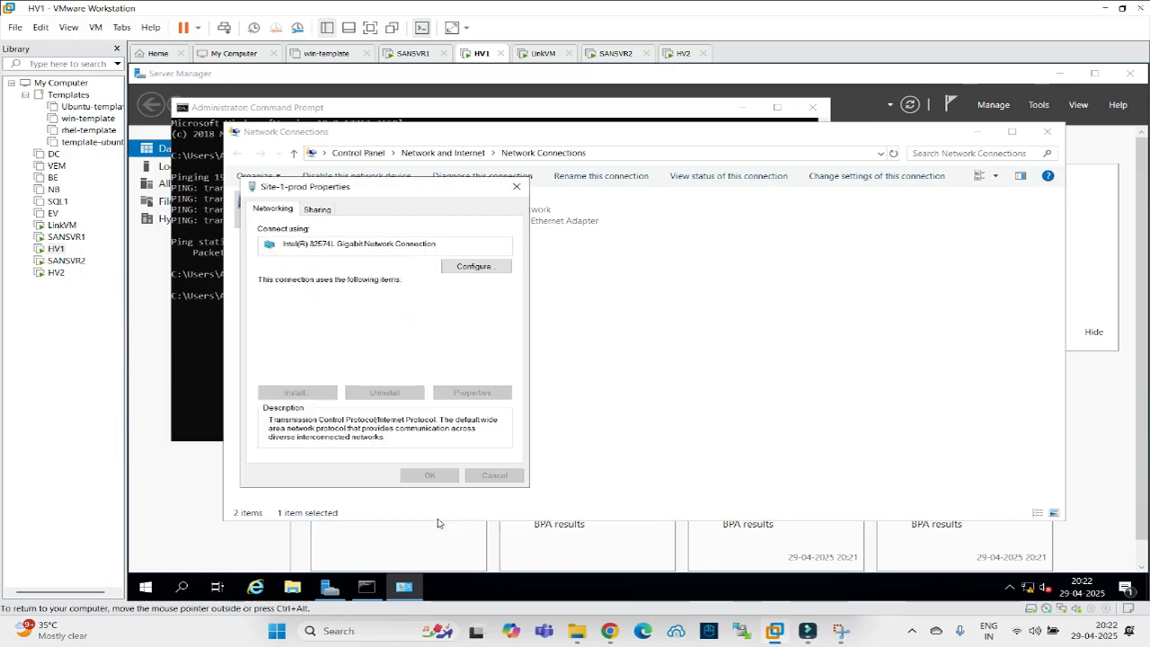
left_click(436, 476)
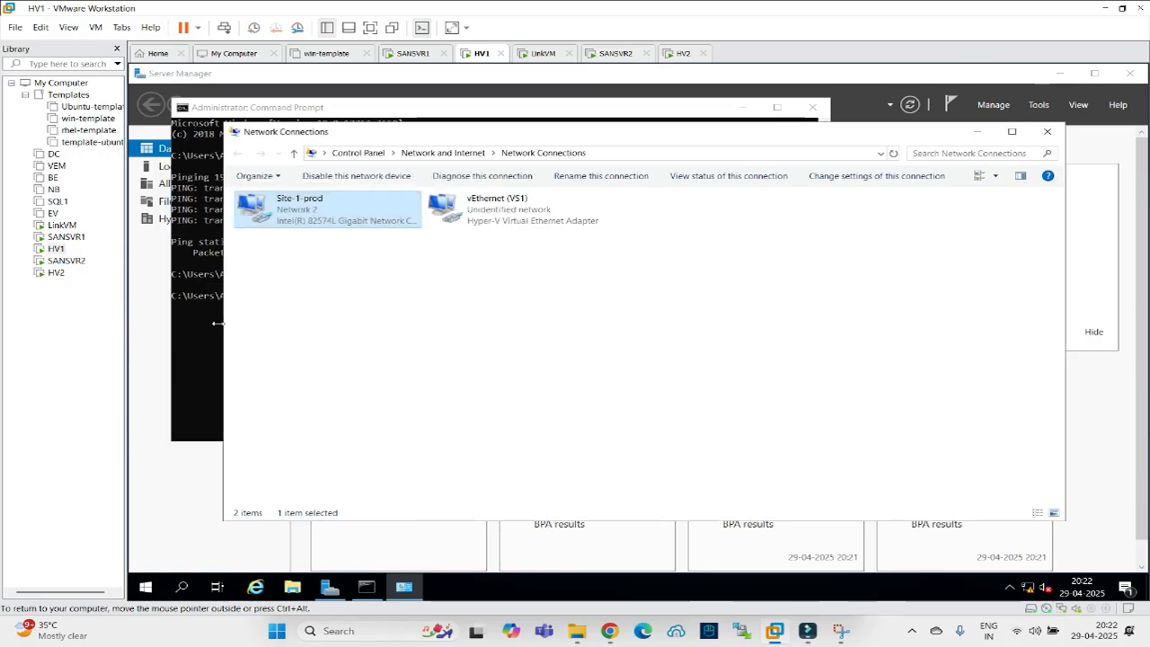
left_click(205, 314)
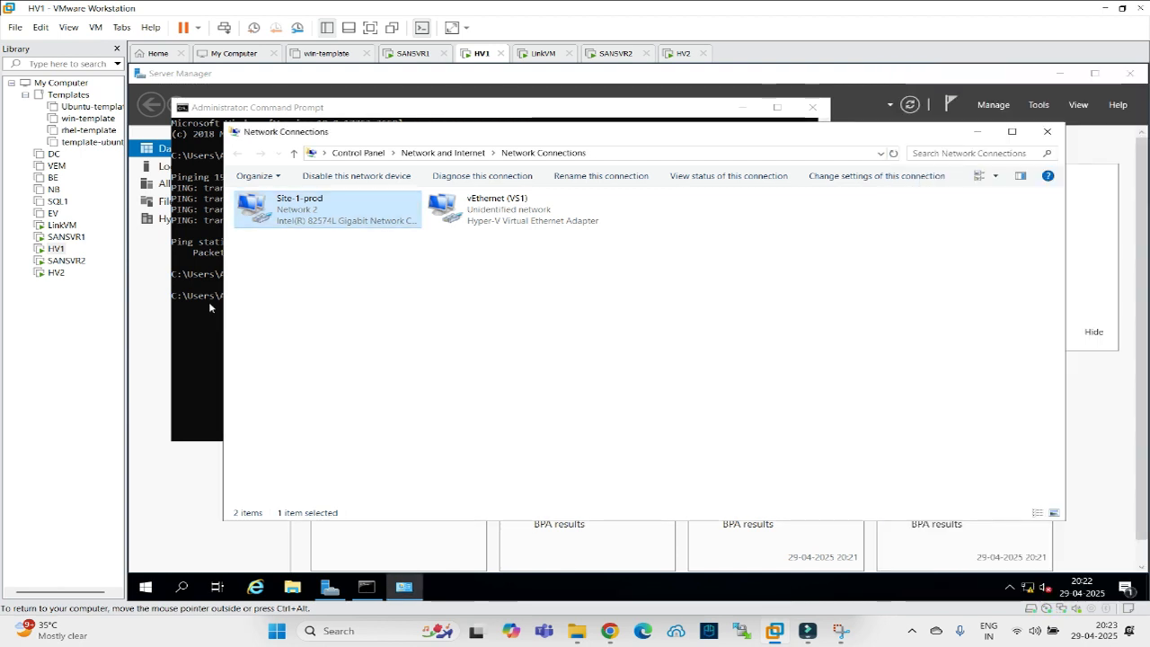
Rerun the ping to 192.168.22.30, which now returns 'Request timed out'.
left_click(205, 315)
key("Up")
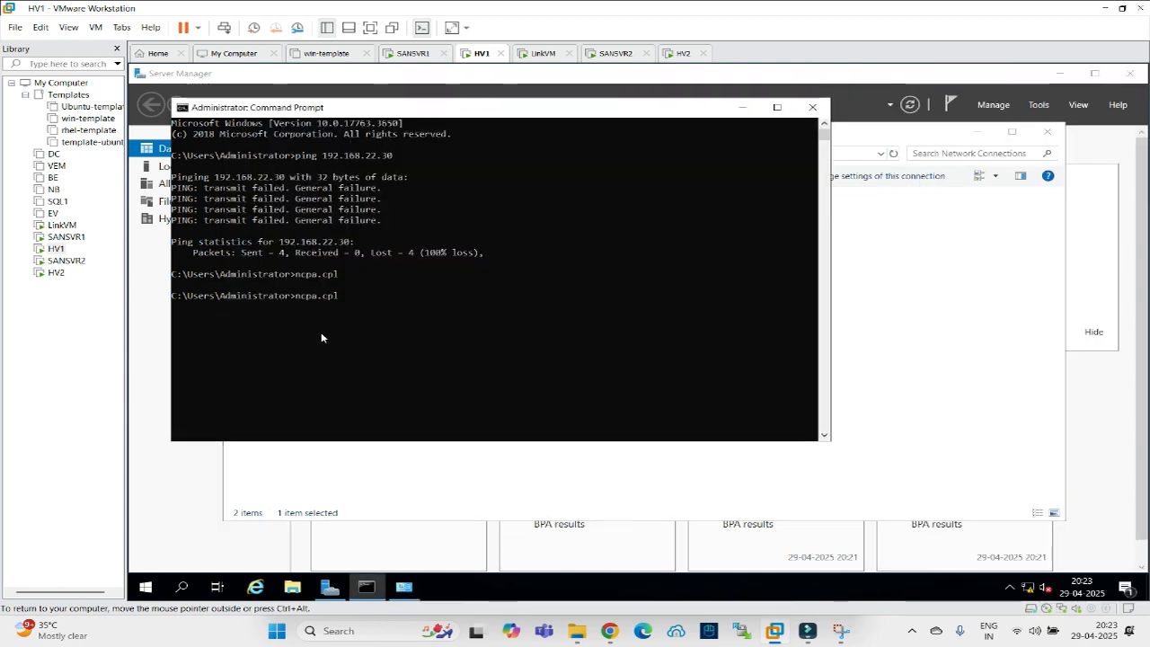
key("Up")
key("Return")
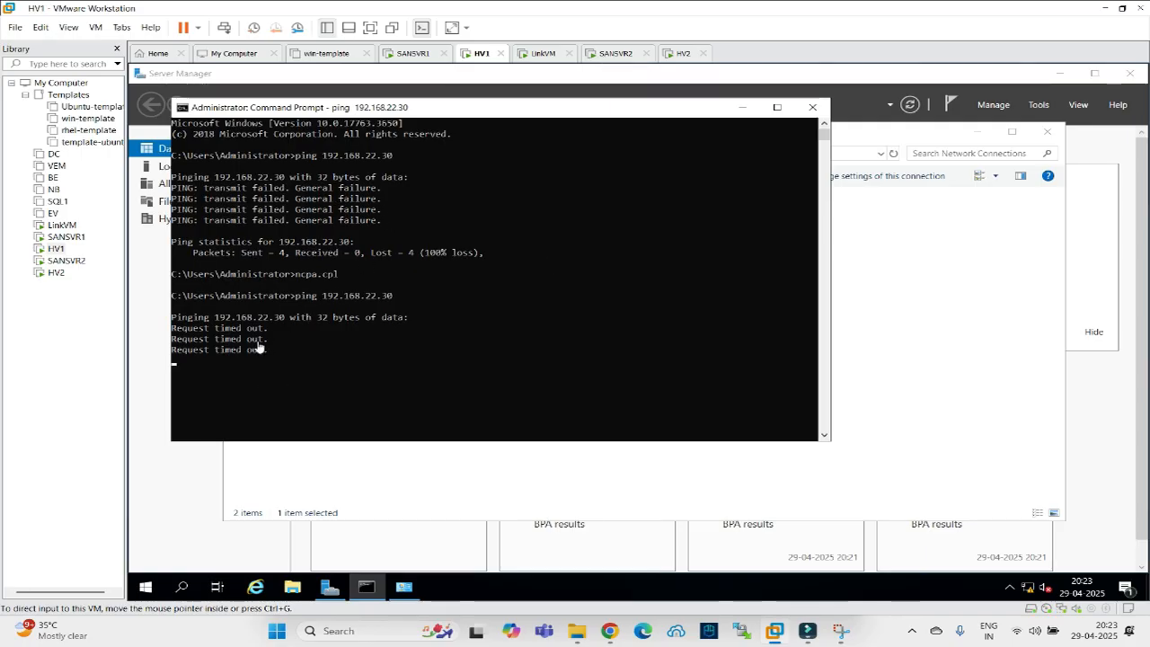
Switch to HV2 and launch the Run dialog from the quick-access menu.
left_click(538, 56)
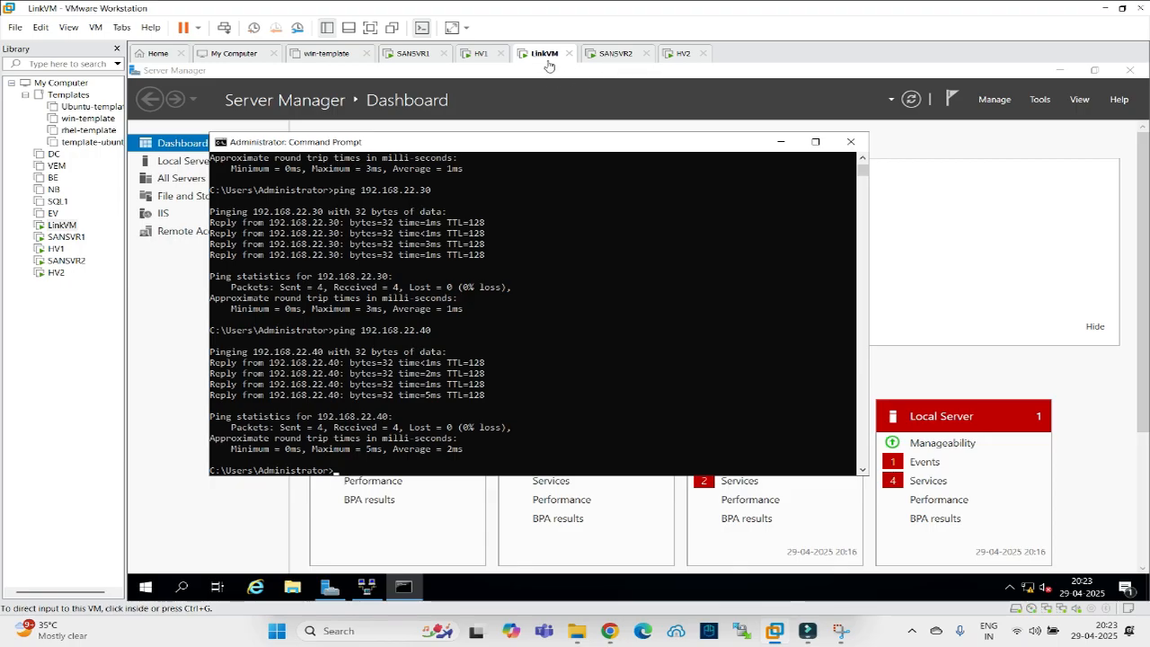
left_click(613, 54)
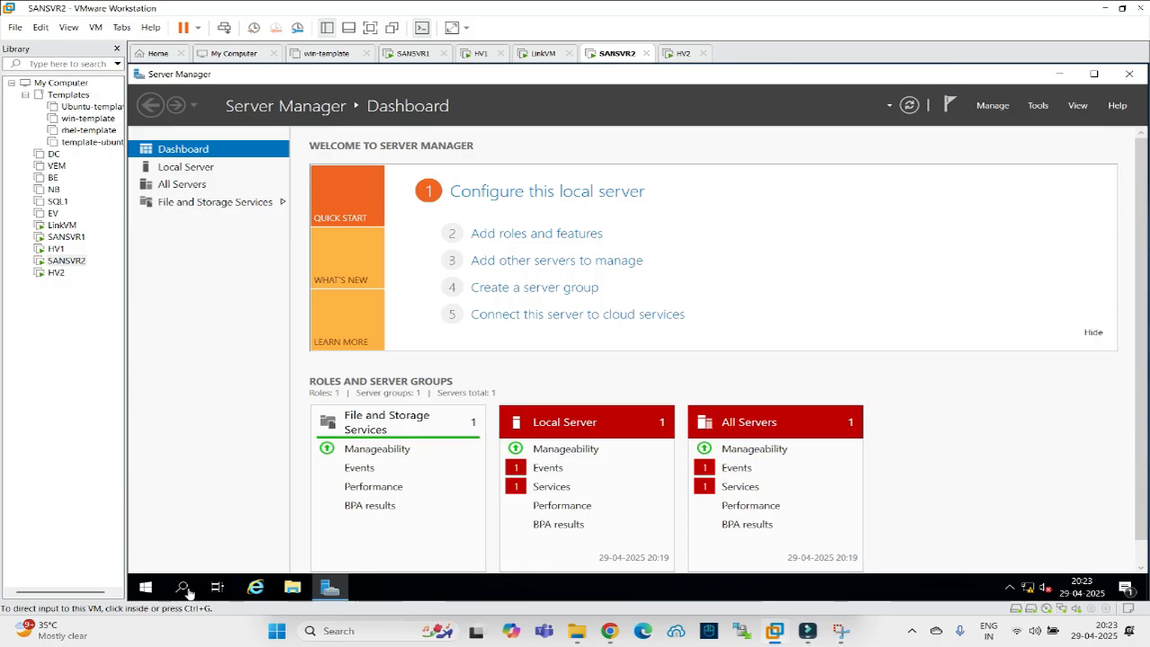
left_click(683, 53)
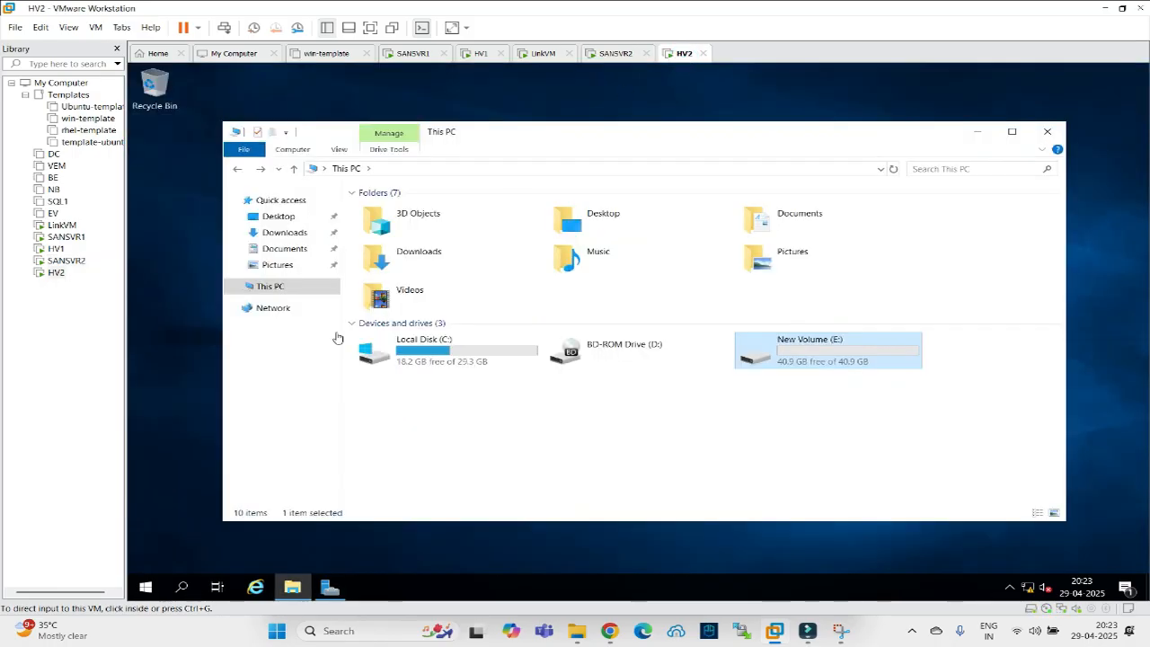
left_click(146, 588)
right_click(147, 588)
left_click(169, 519)
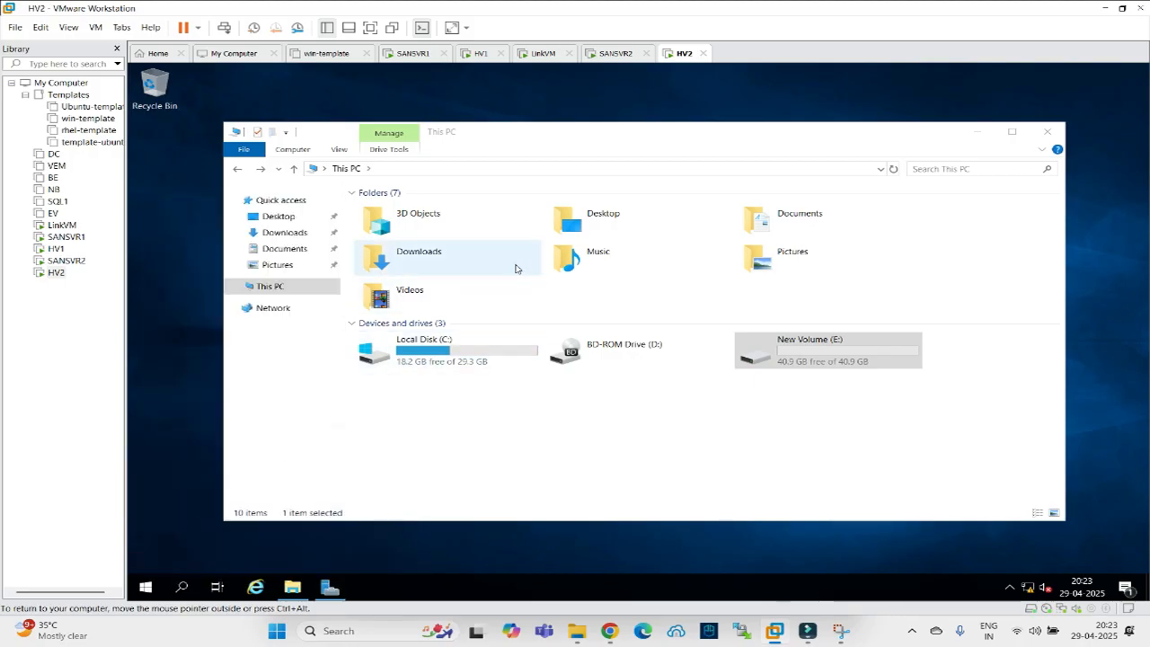
Set Site2-prod's IPv4 default gateway to 192.168.22.5 and save the adapter properties.
left_click(338, 232)
right_click(339, 232)
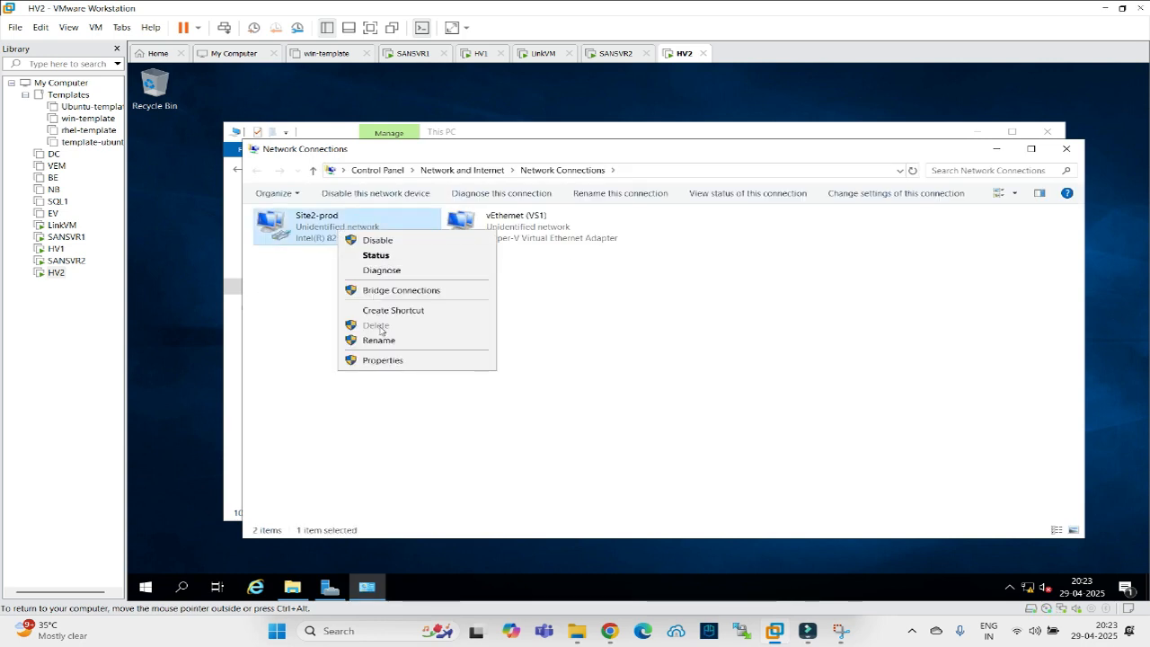
left_click(387, 360)
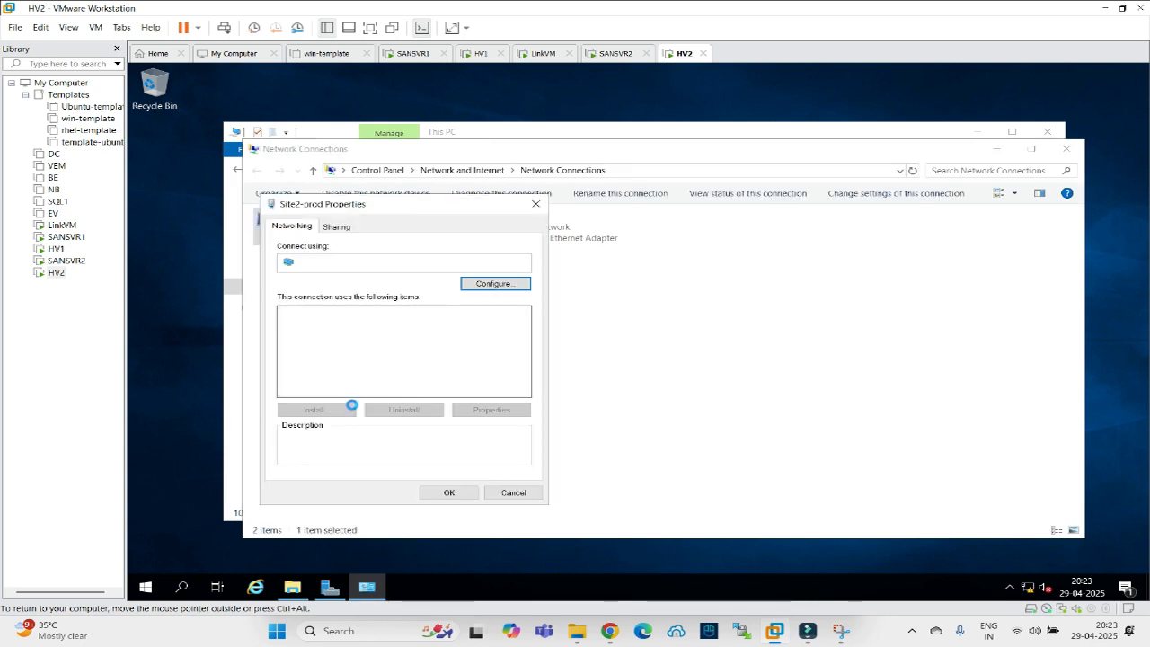
left_click(377, 345)
left_click(469, 411)
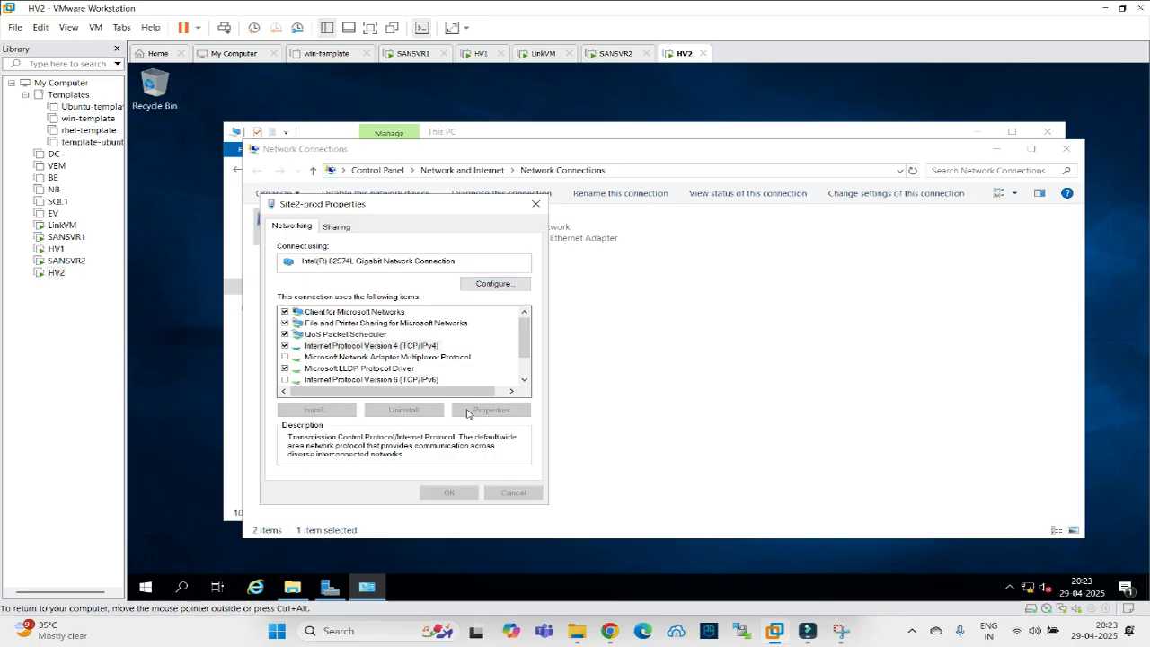
type("192 . 168 . 22 . 50")
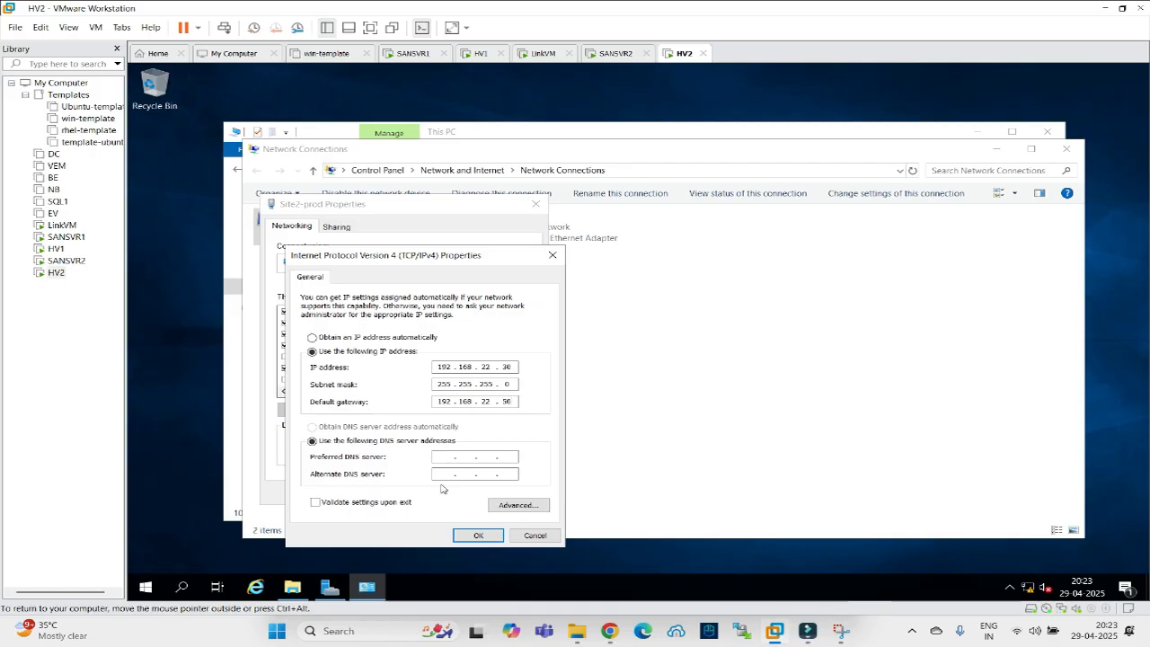
left_click(472, 536)
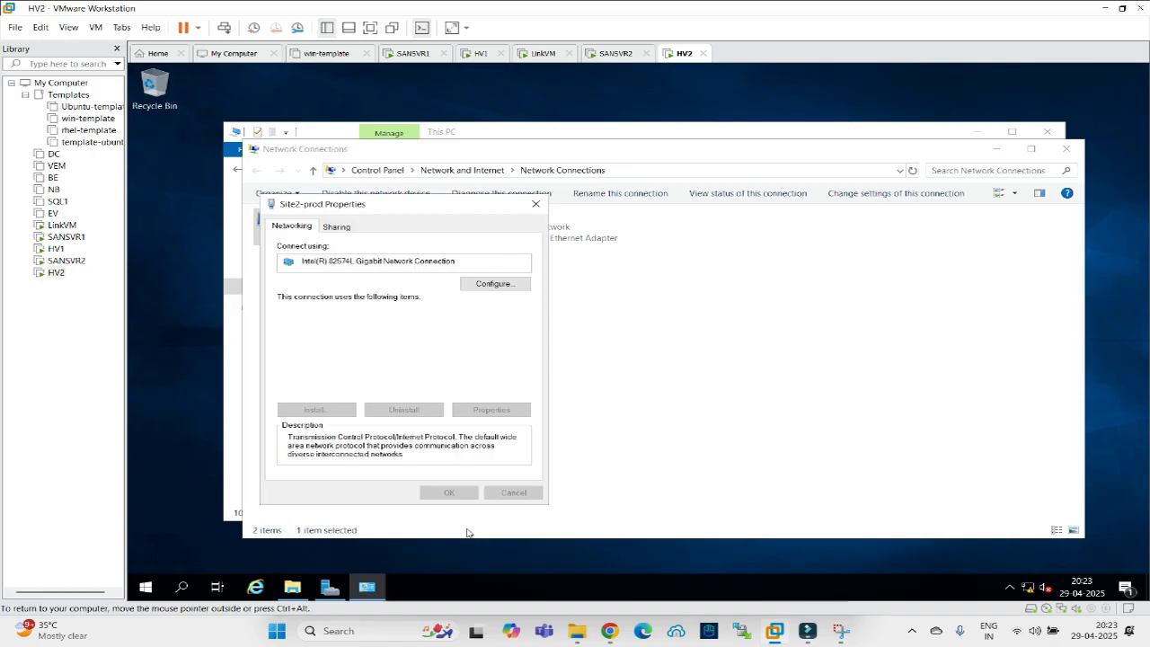
left_click(449, 492)
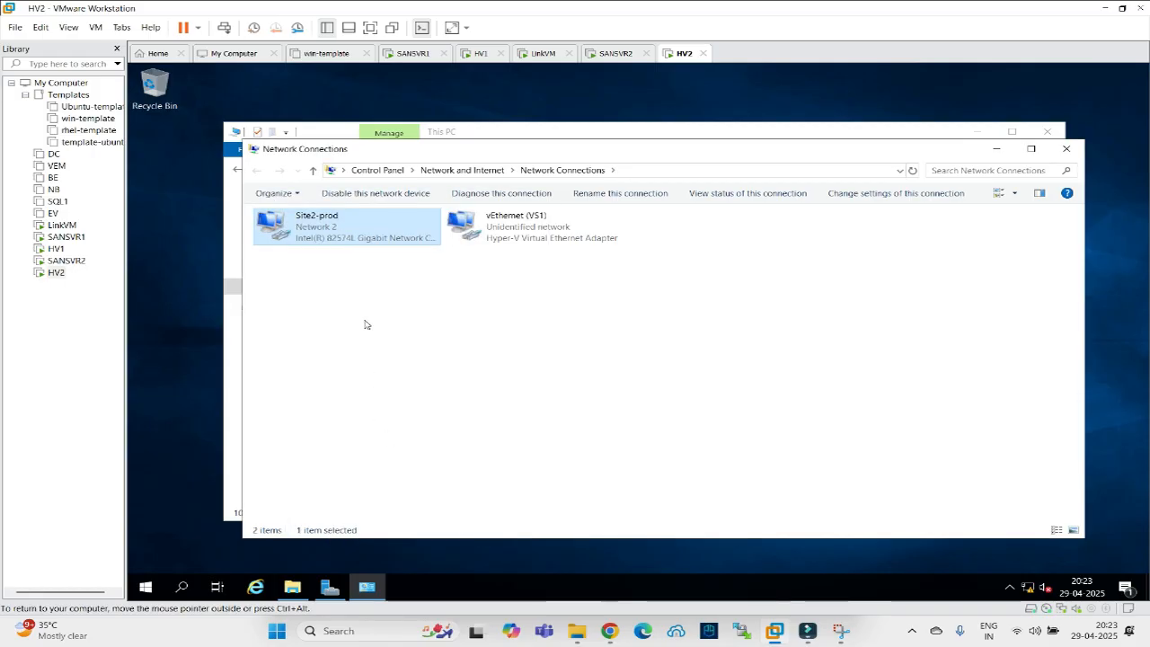
left_click(300, 367)
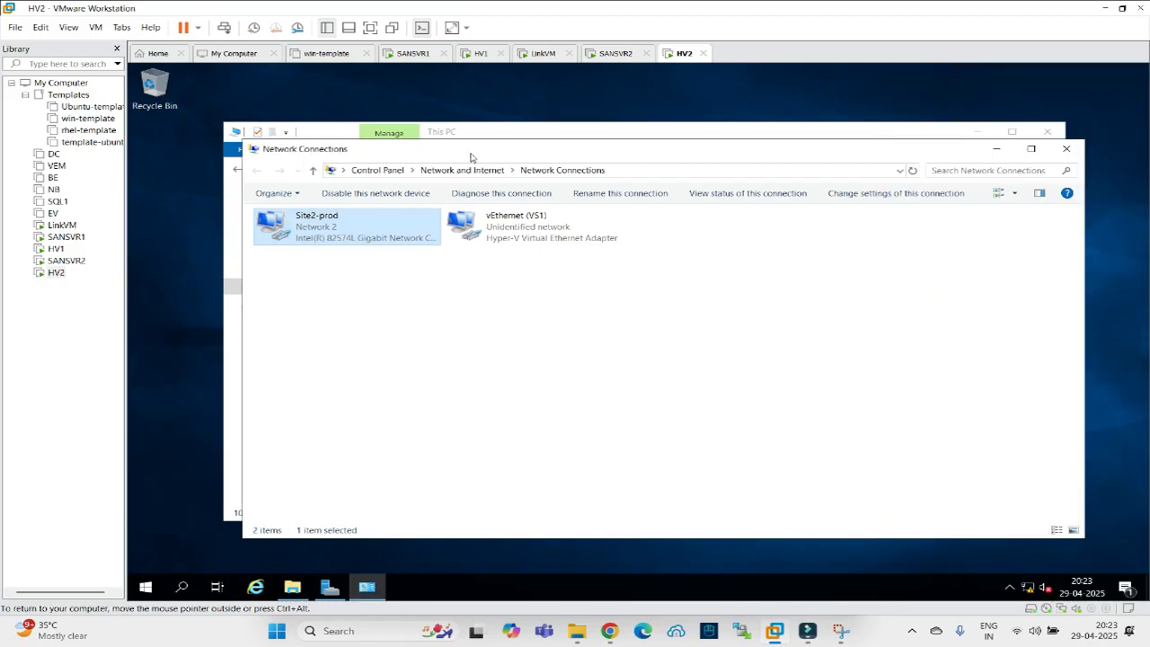
On HV1, rerun ping 192.168.22.30, getting four replies with 0% loss, then view the lab diagram.
left_click(478, 54)
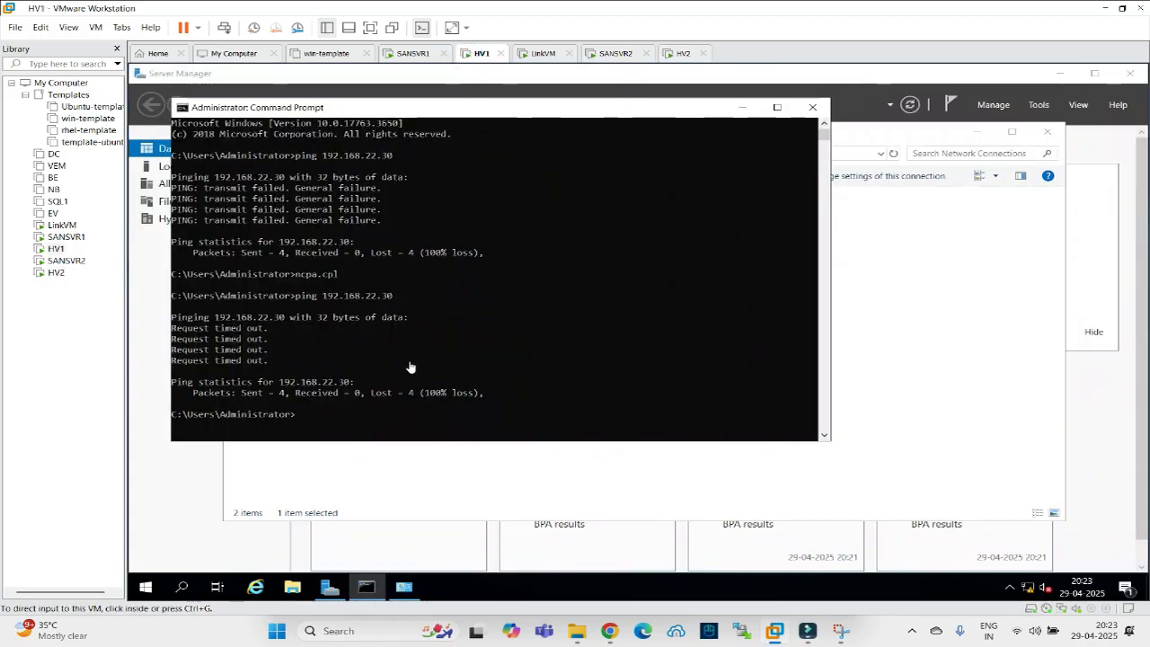
left_click(403, 381)
key("Up")
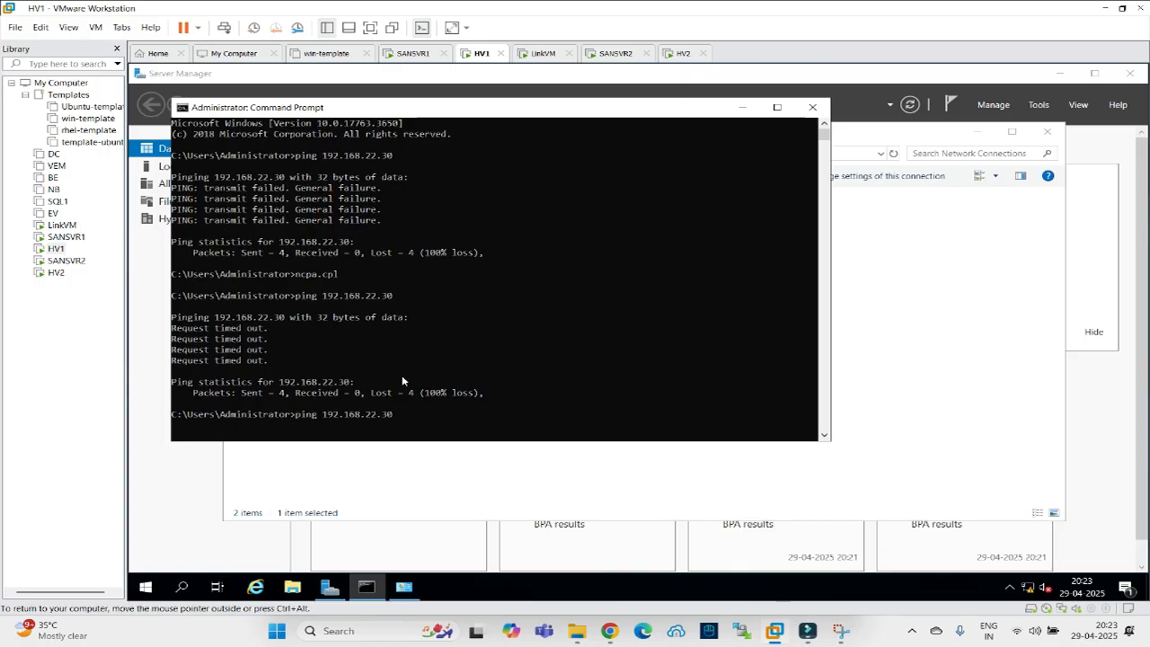
key("Return")
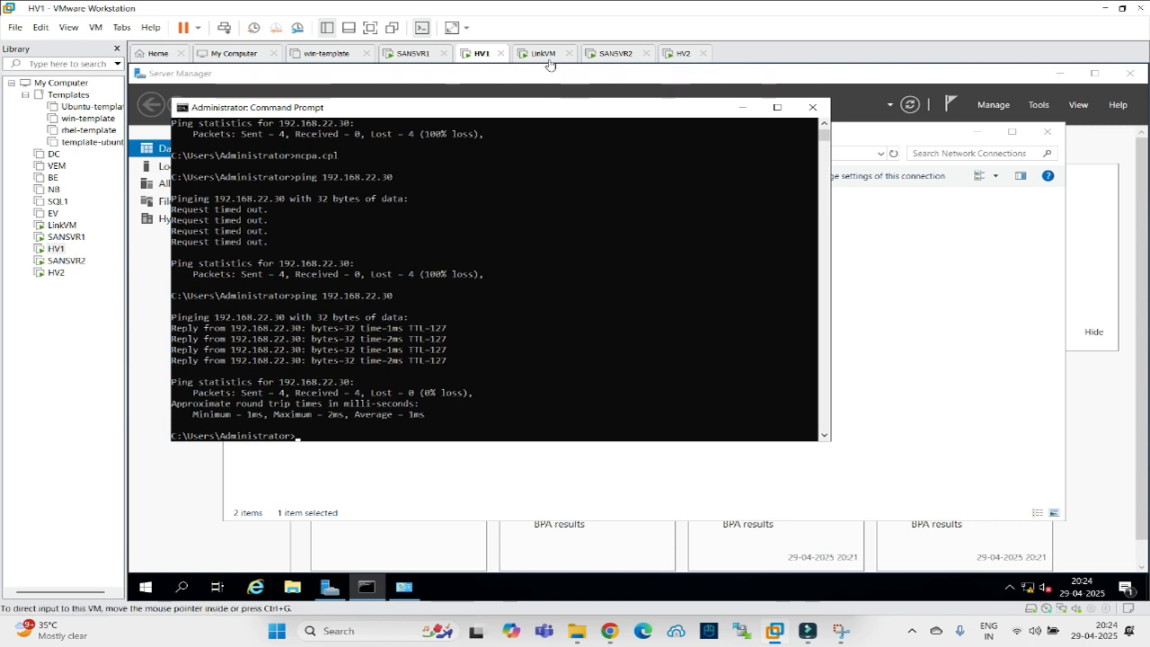
left_click(609, 632)
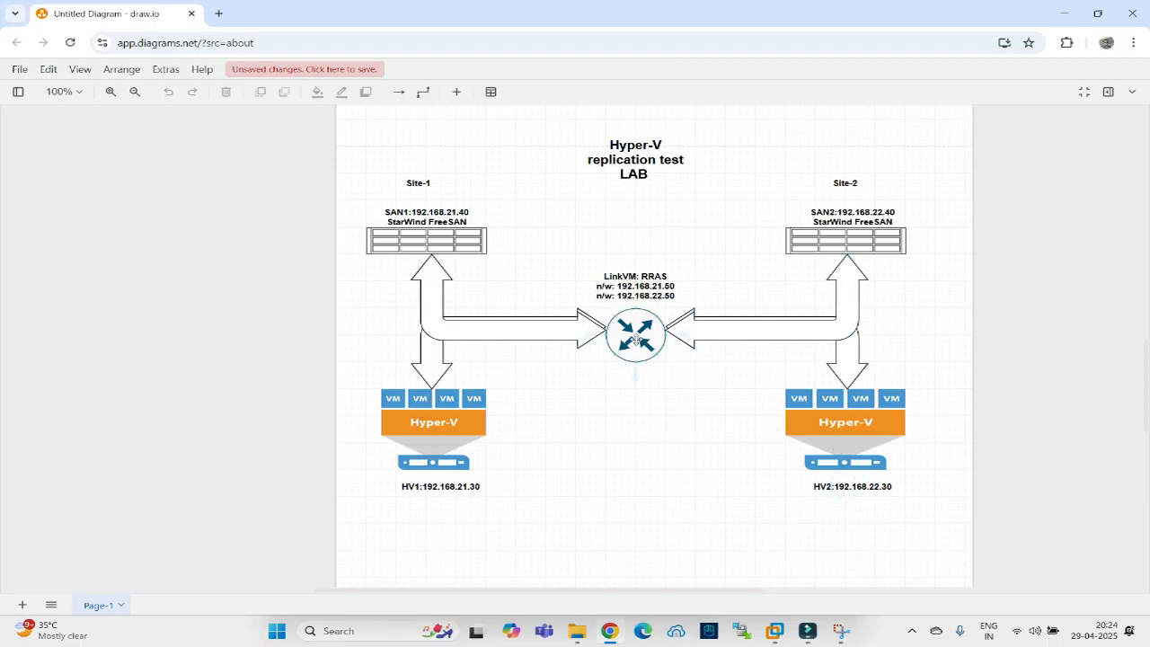
On LinkVM, start the Add Roles and Features wizard with role-based installation.
left_click(773, 632)
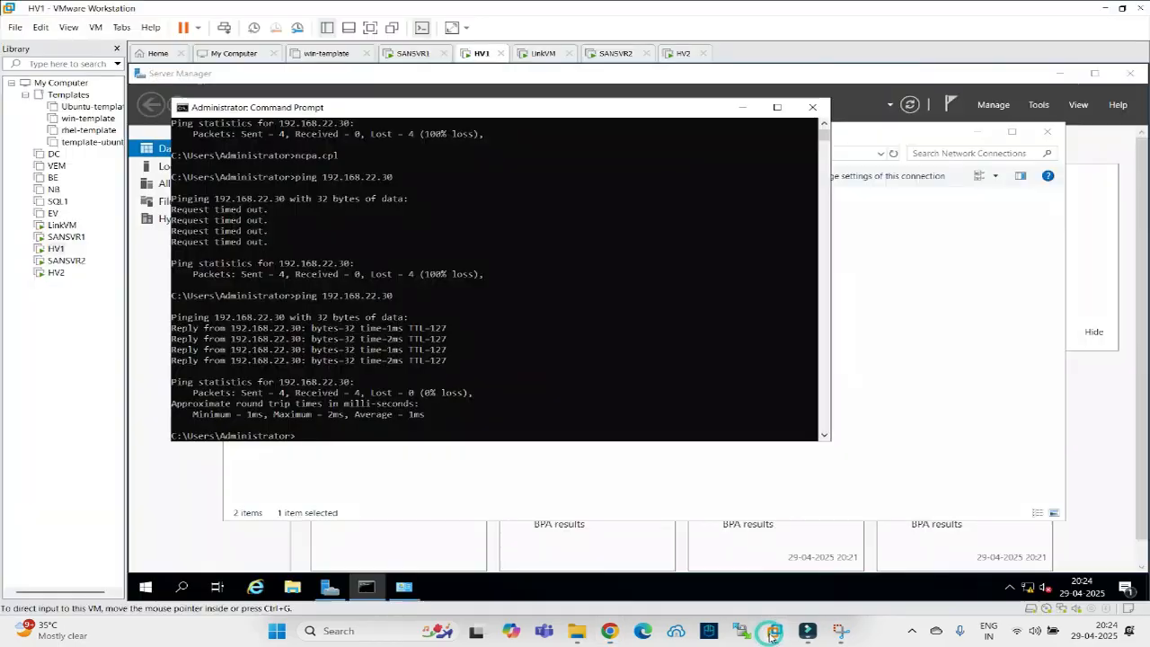
left_click(532, 53)
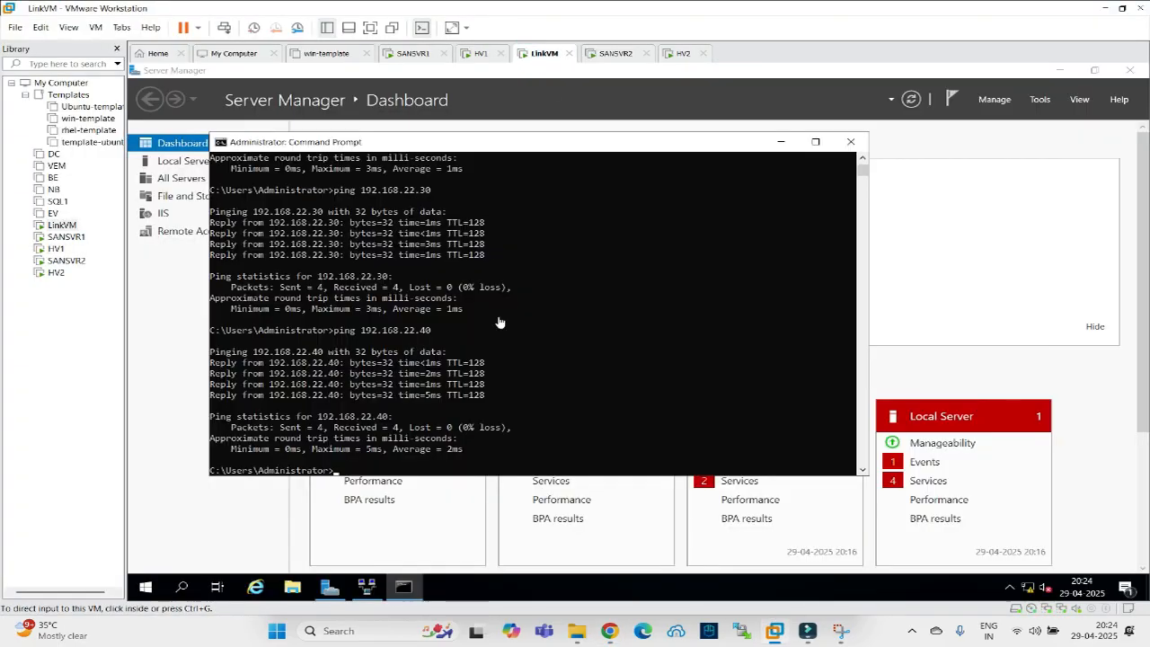
left_click(171, 169)
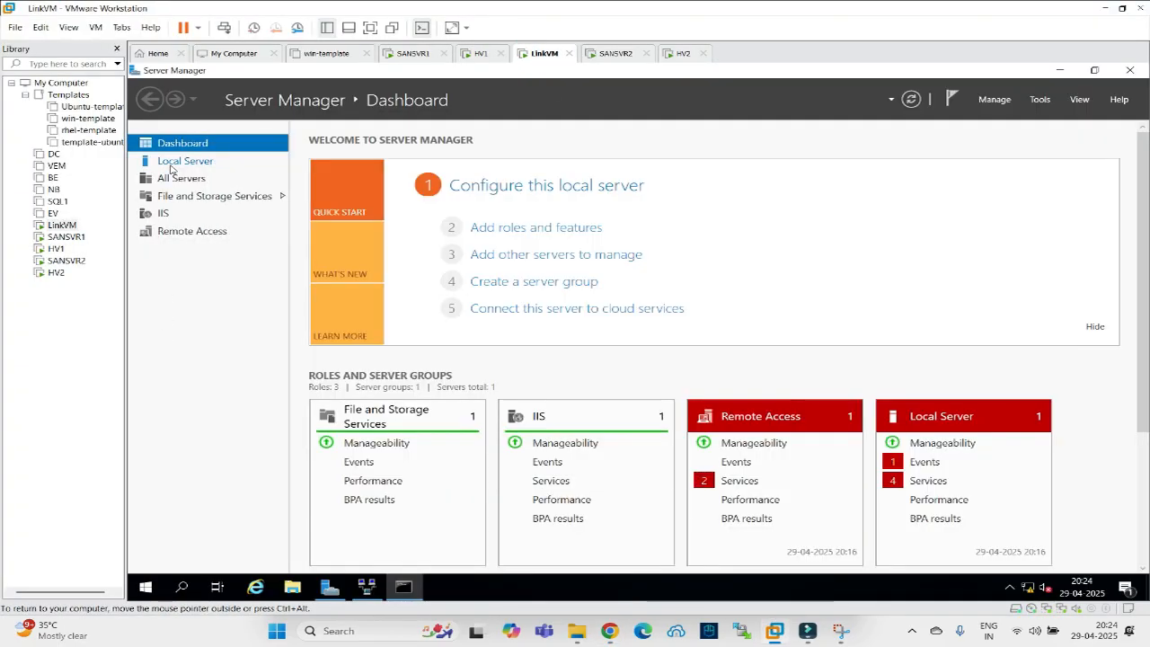
left_click(171, 165)
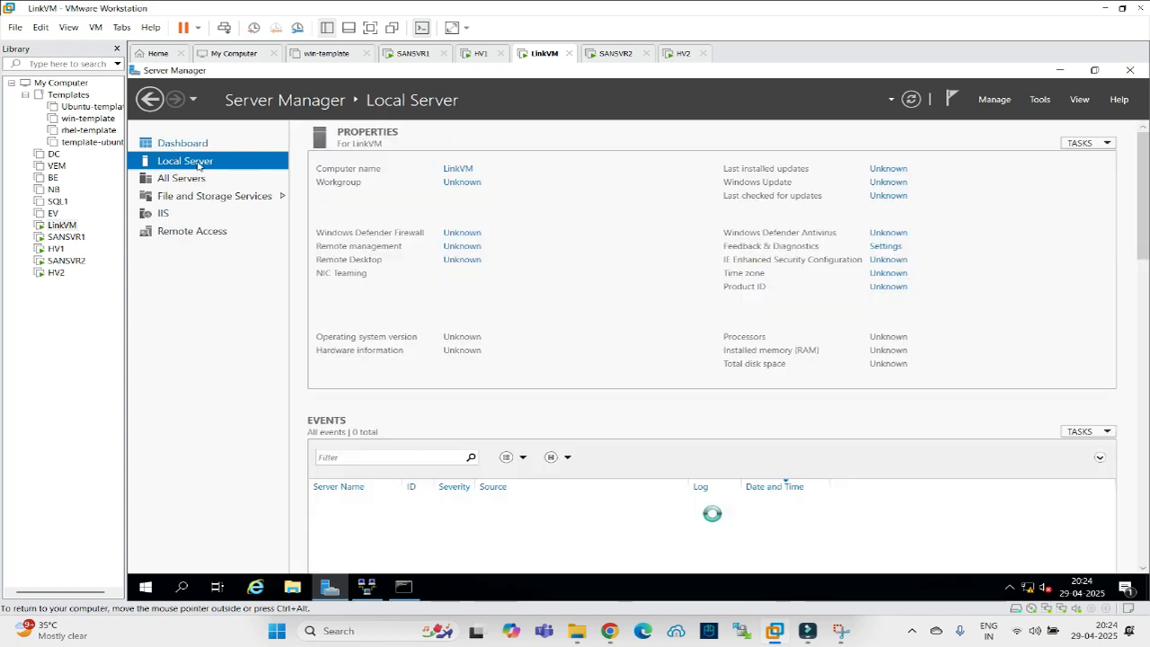
left_click(182, 143)
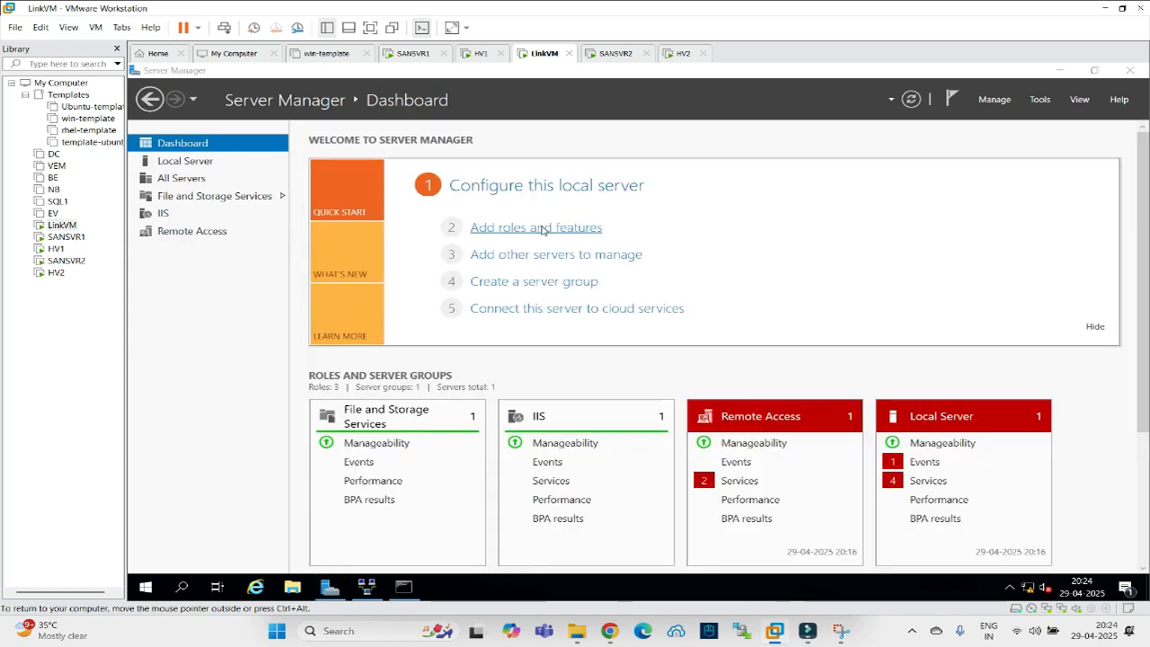
left_click(543, 231)
left_click(651, 512)
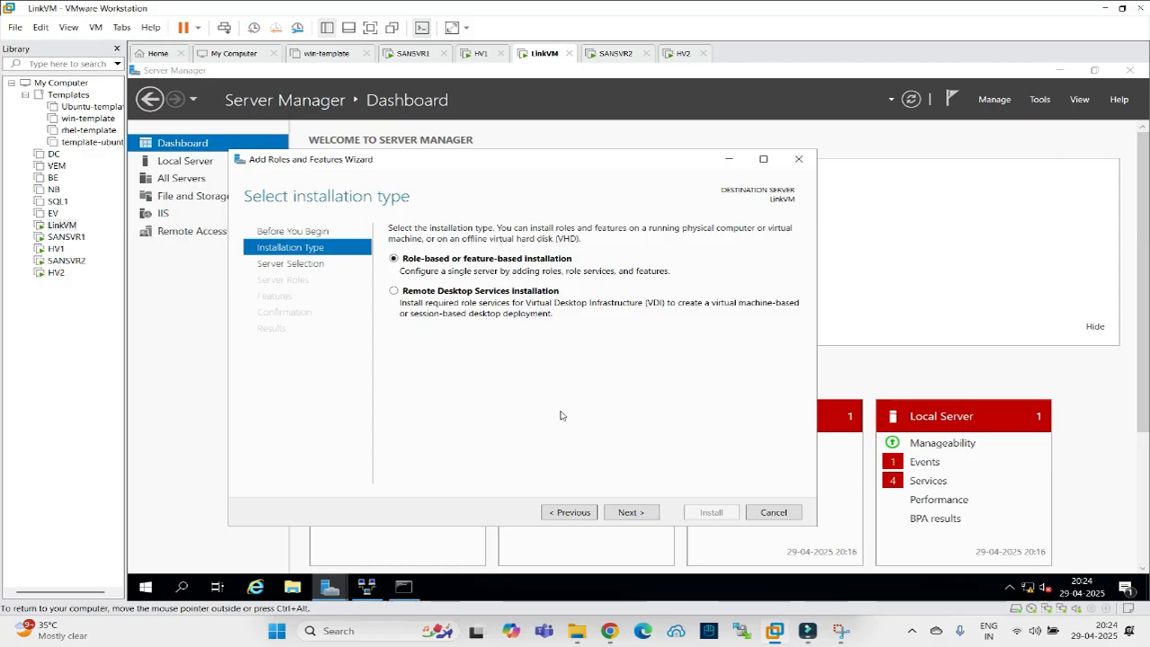
key("Return")
left_click(299, 281)
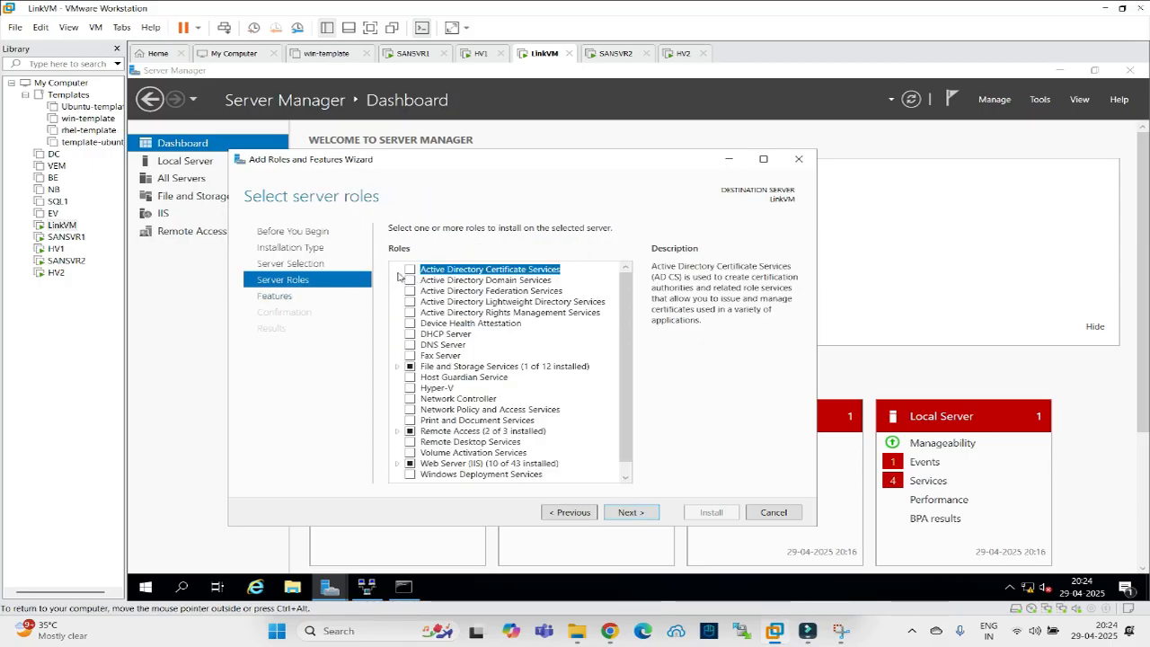
Select Active Directory Certificate Services and Certification Authority Web Enrollment, including the required IIS features.
left_click(409, 270)
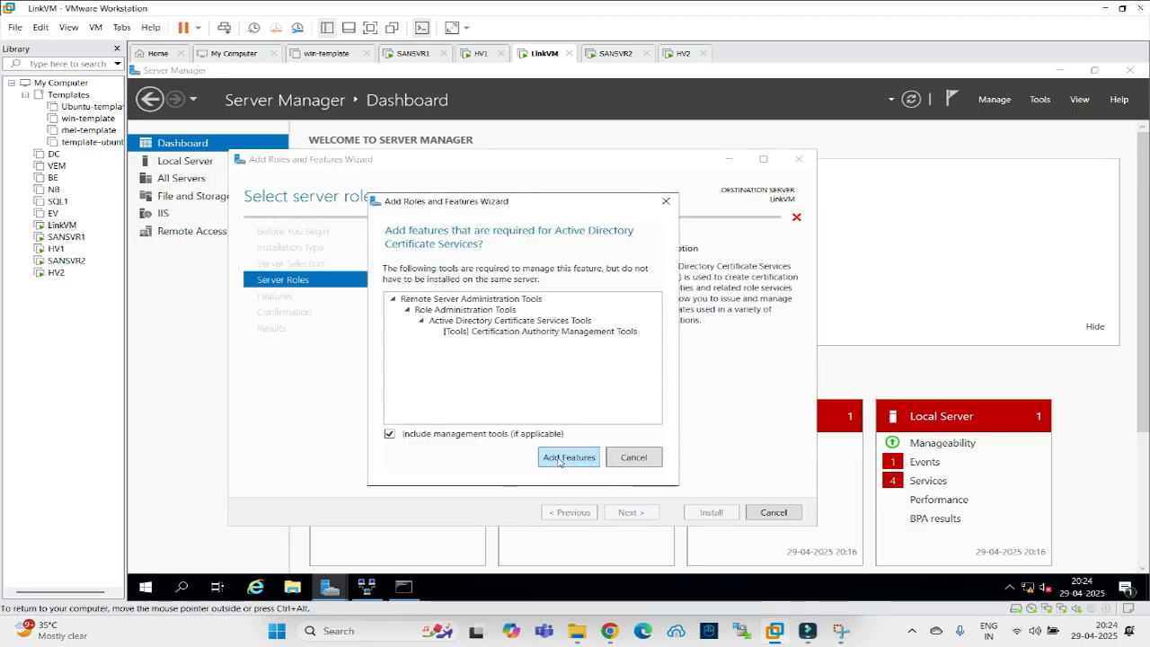
left_click(562, 459)
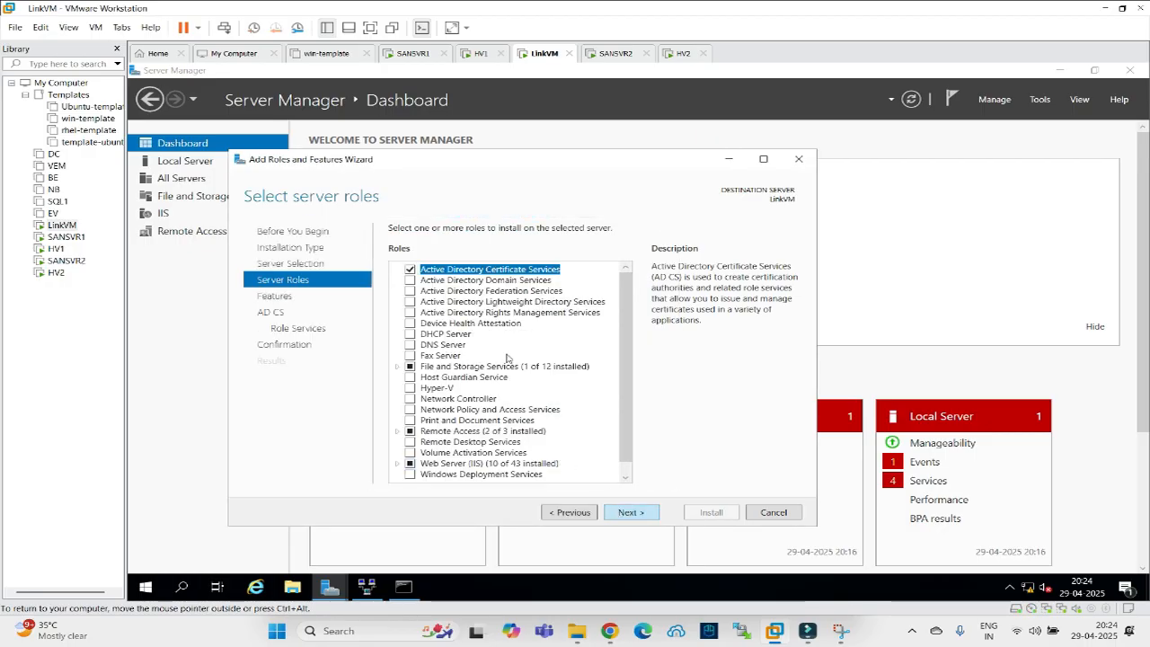
left_click(622, 513)
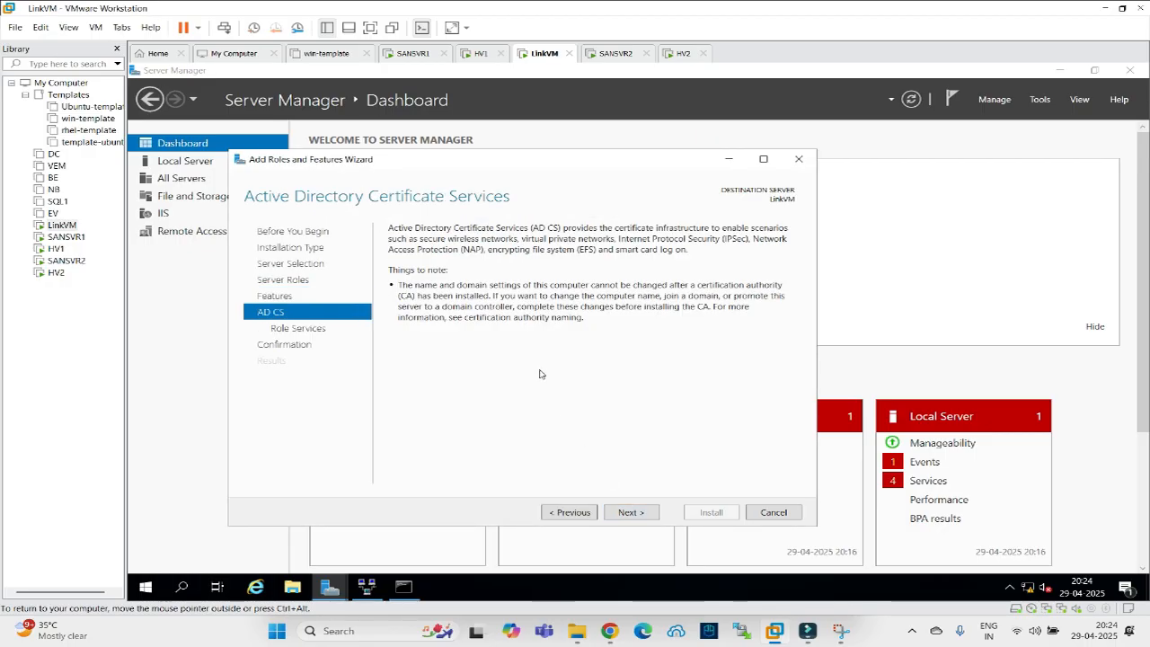
left_click(632, 513)
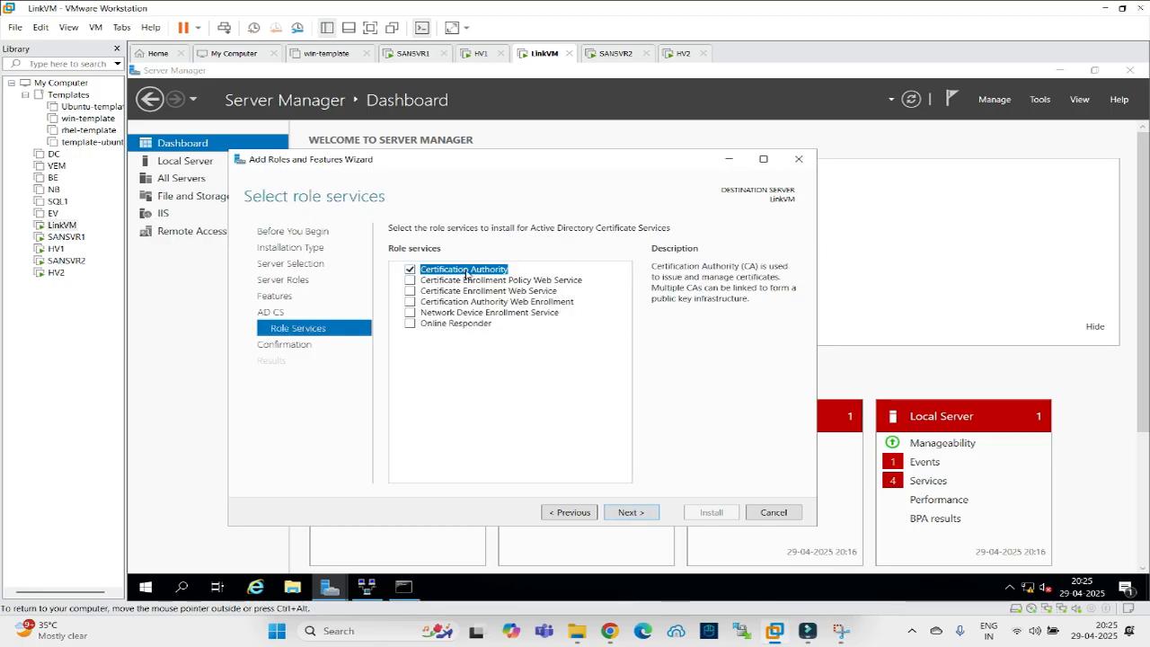
left_click(409, 302)
left_click(631, 463)
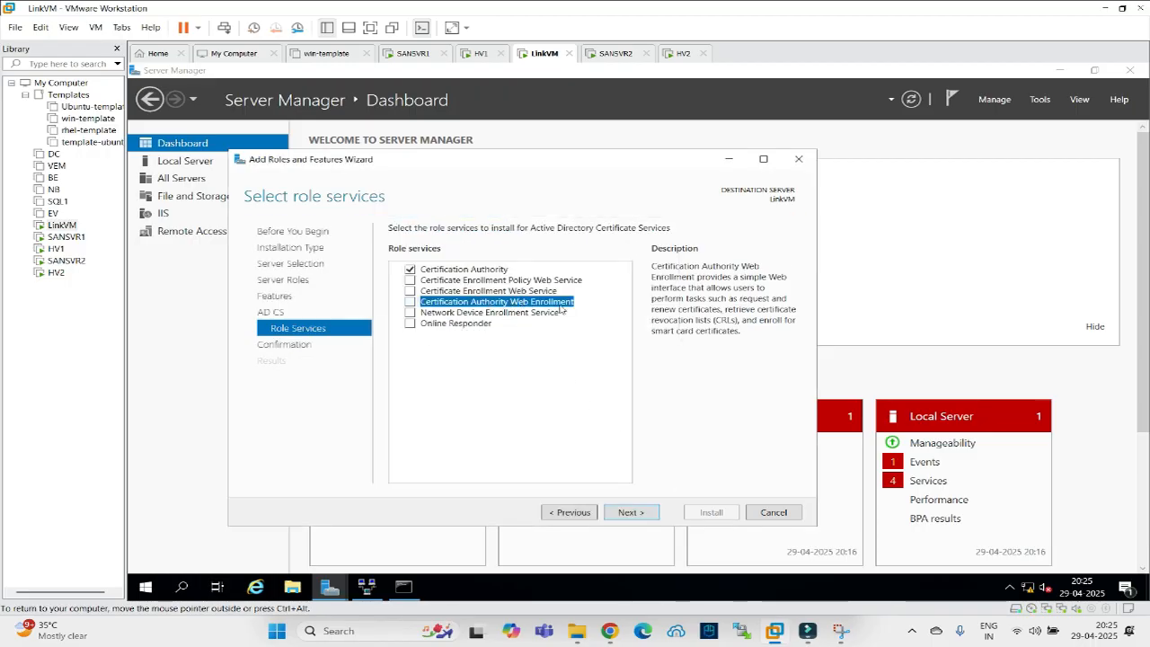
left_click(411, 304)
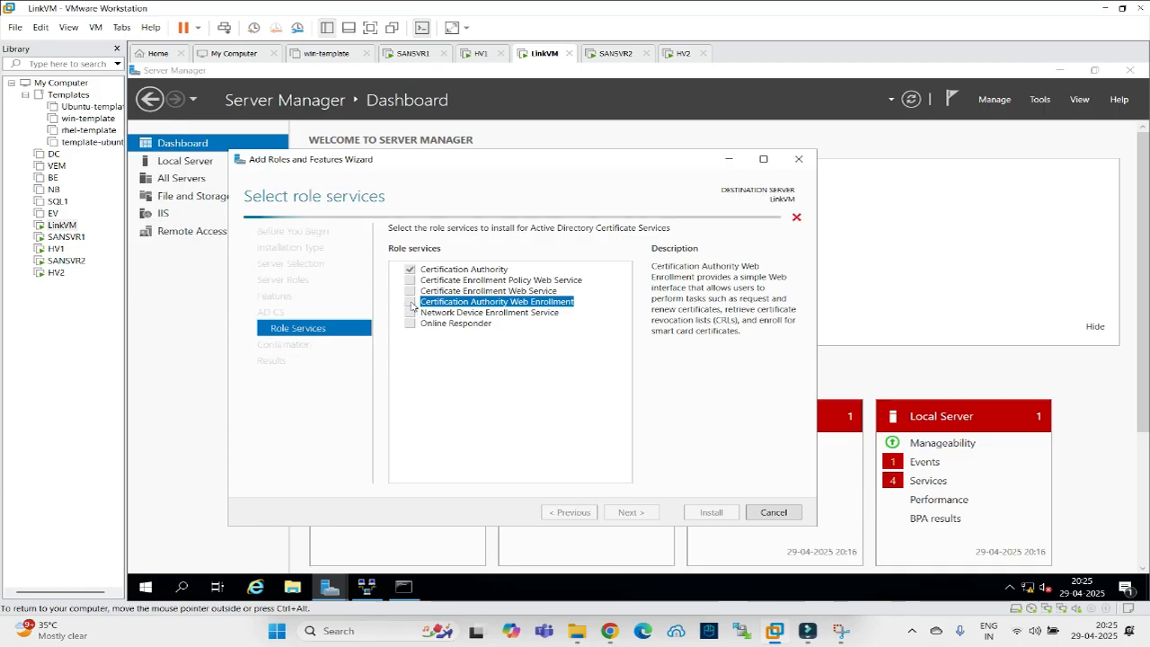
left_click(553, 463)
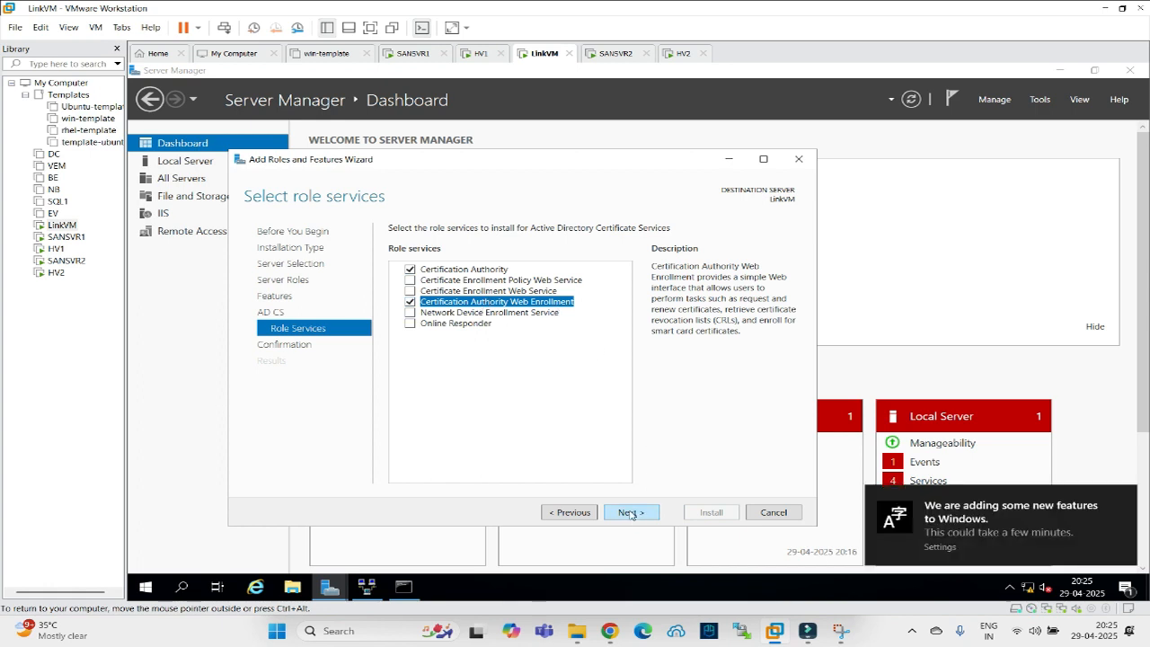
Allow automatic restart, begin the installation, and switch to HV2.
left_click(631, 512)
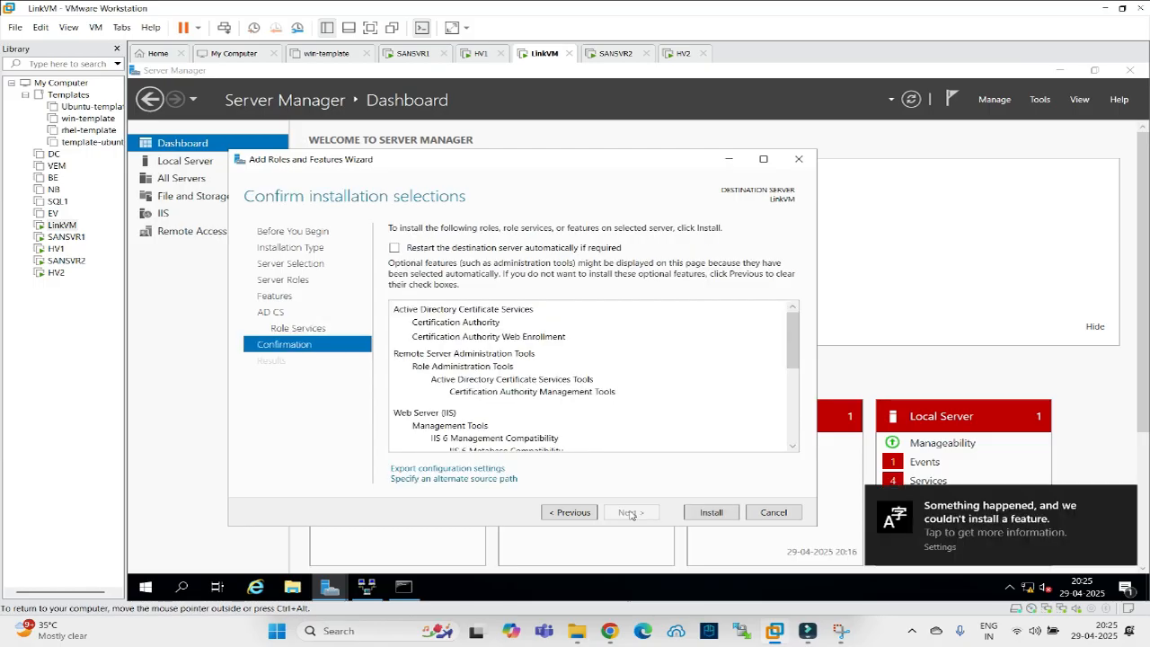
left_click(395, 248)
left_click(673, 378)
left_click(703, 513)
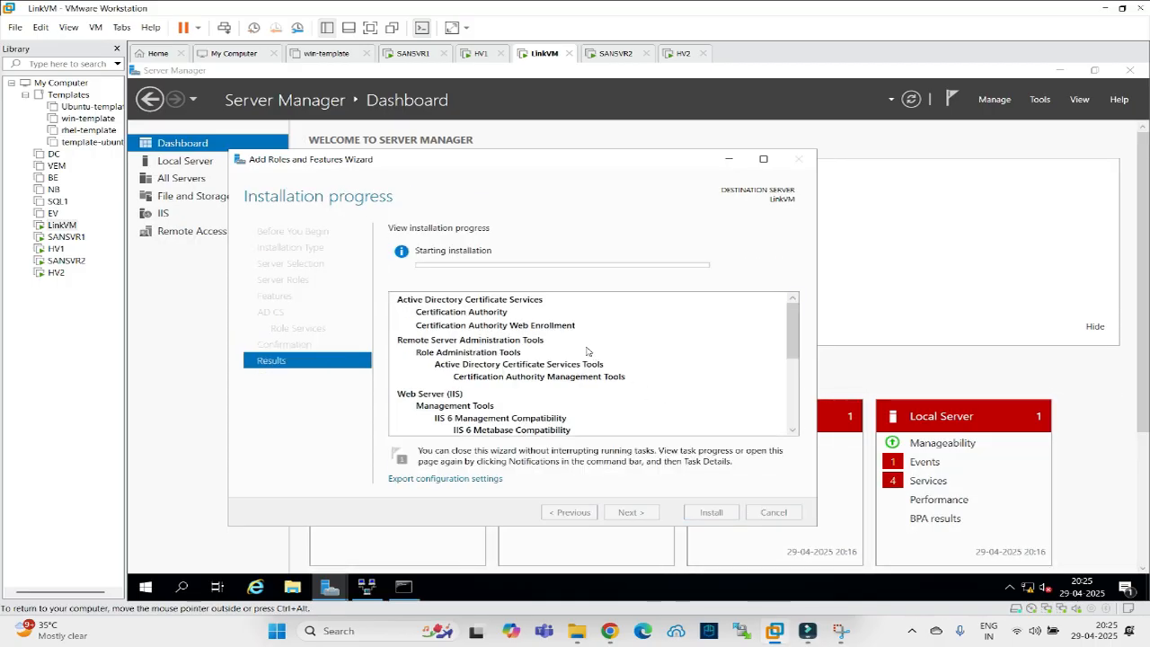
left_click(681, 53)
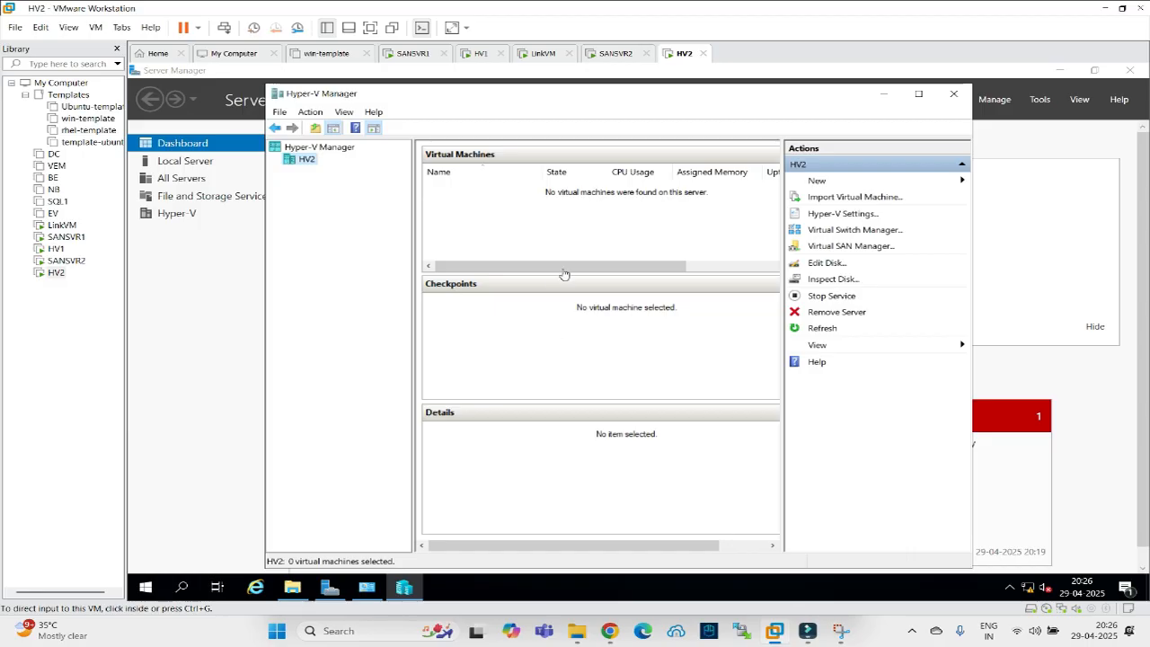
Enable HV2 as a Replica server with HTTPS on port 443 and dismiss the no-valid-certificate error.
left_click(814, 215)
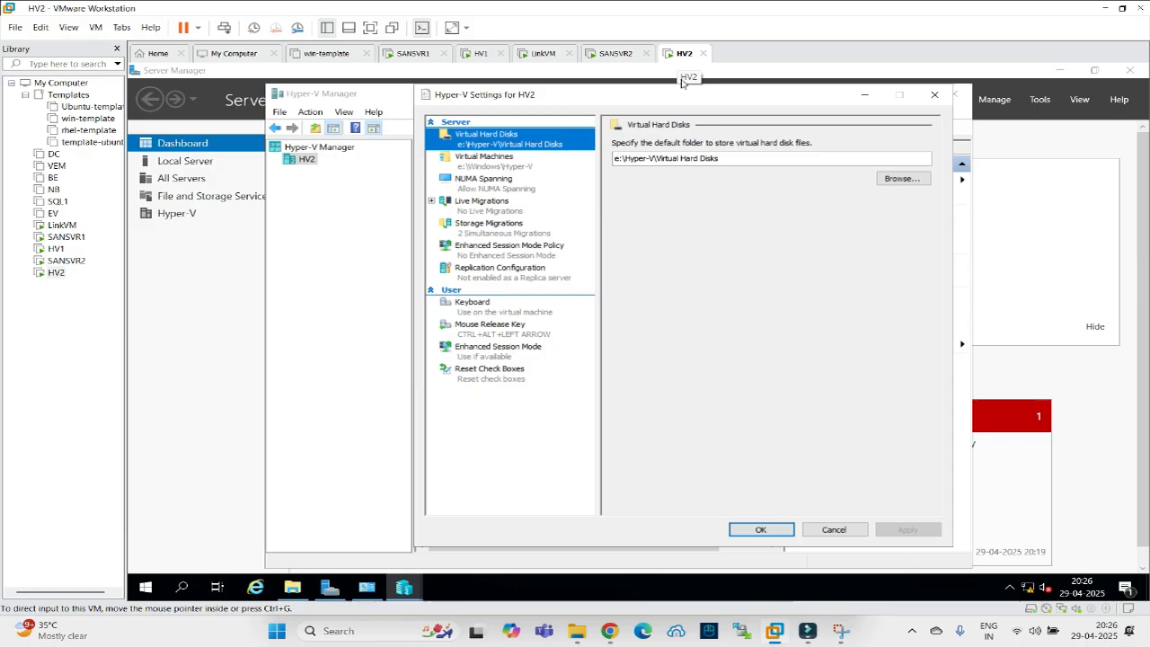
left_click(497, 277)
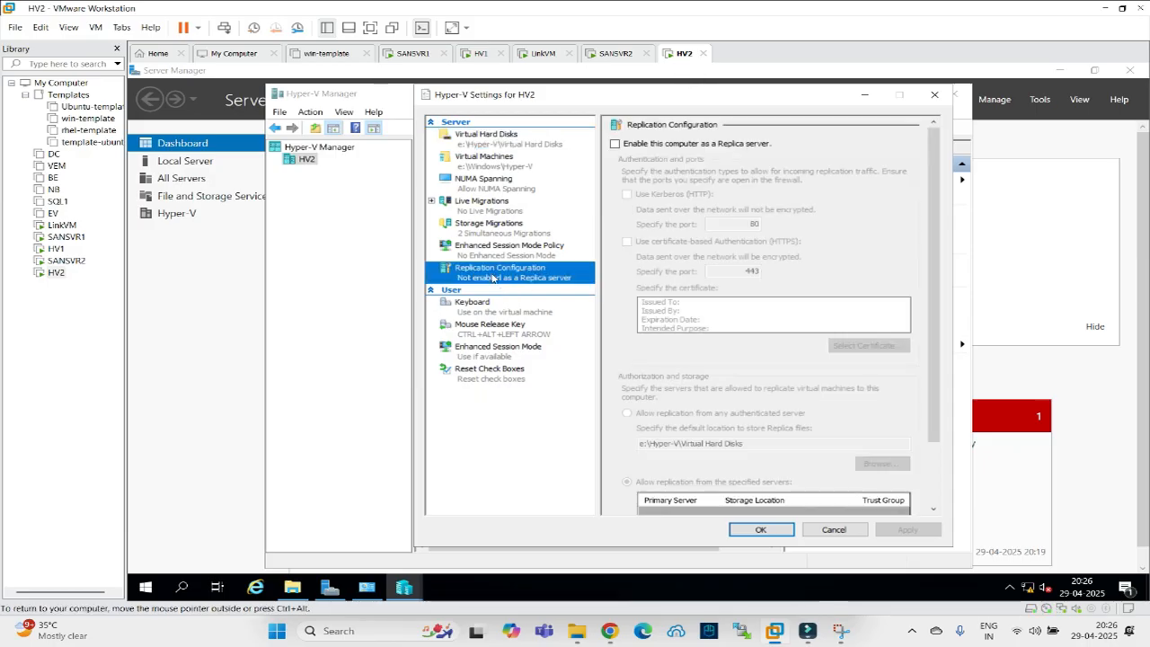
left_click(616, 145)
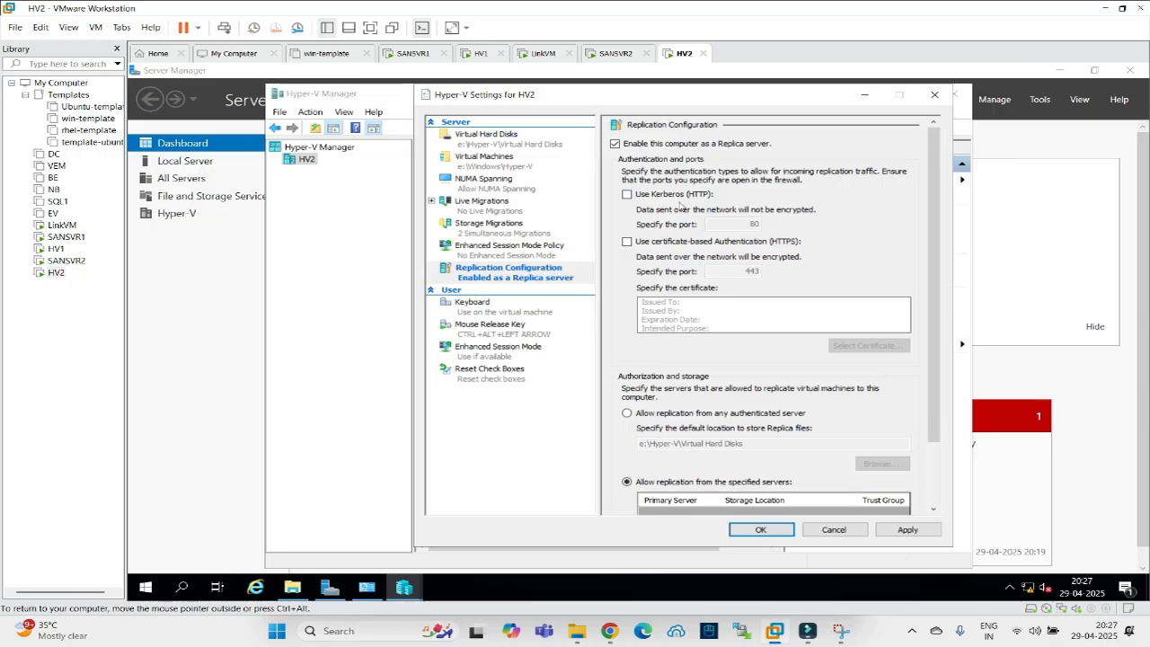
left_click(627, 241)
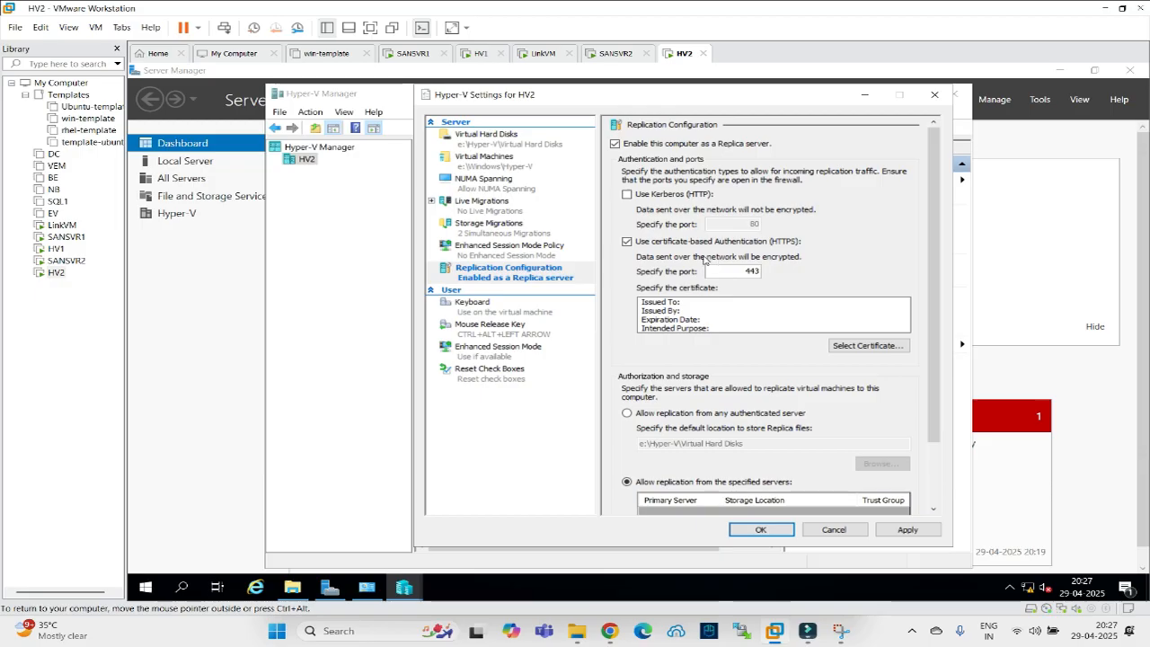
left_click(864, 347)
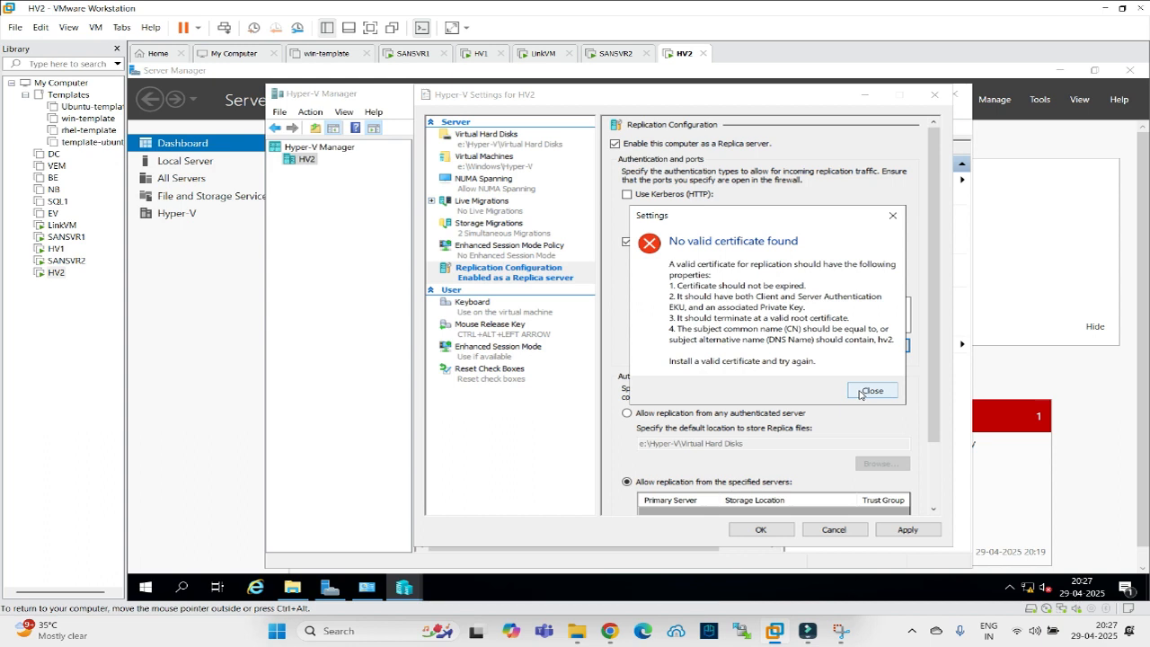
left_click(870, 391)
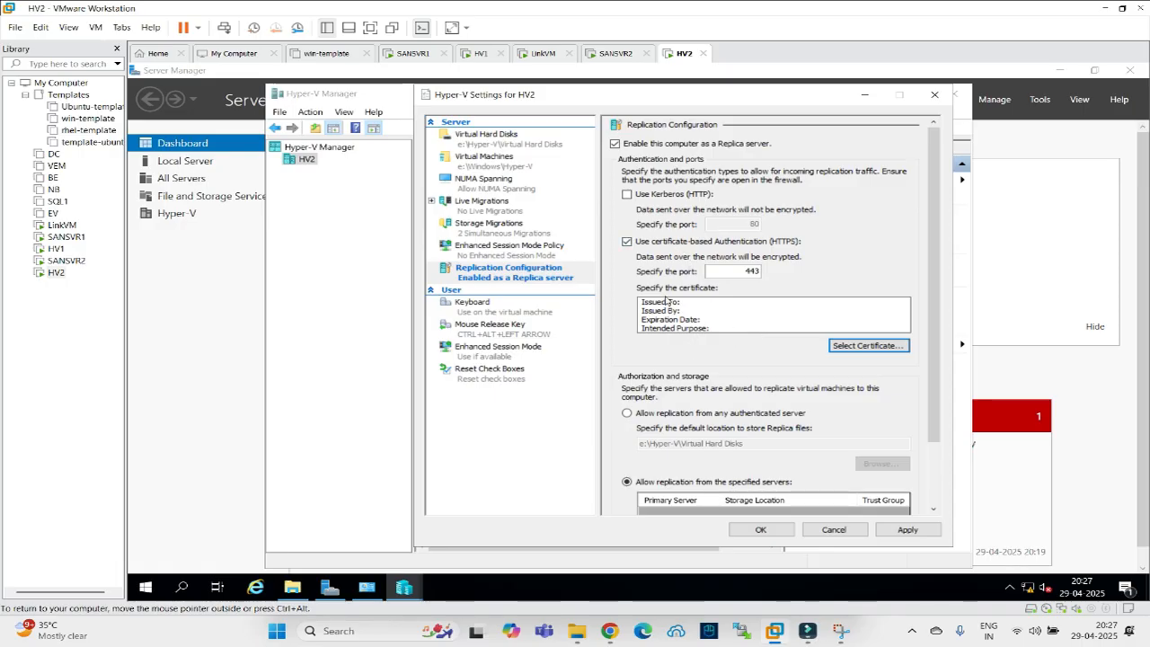
Retry selecting an HTTPS certificate on HV2 and close the no-valid-certificate error again.
left_click(539, 54)
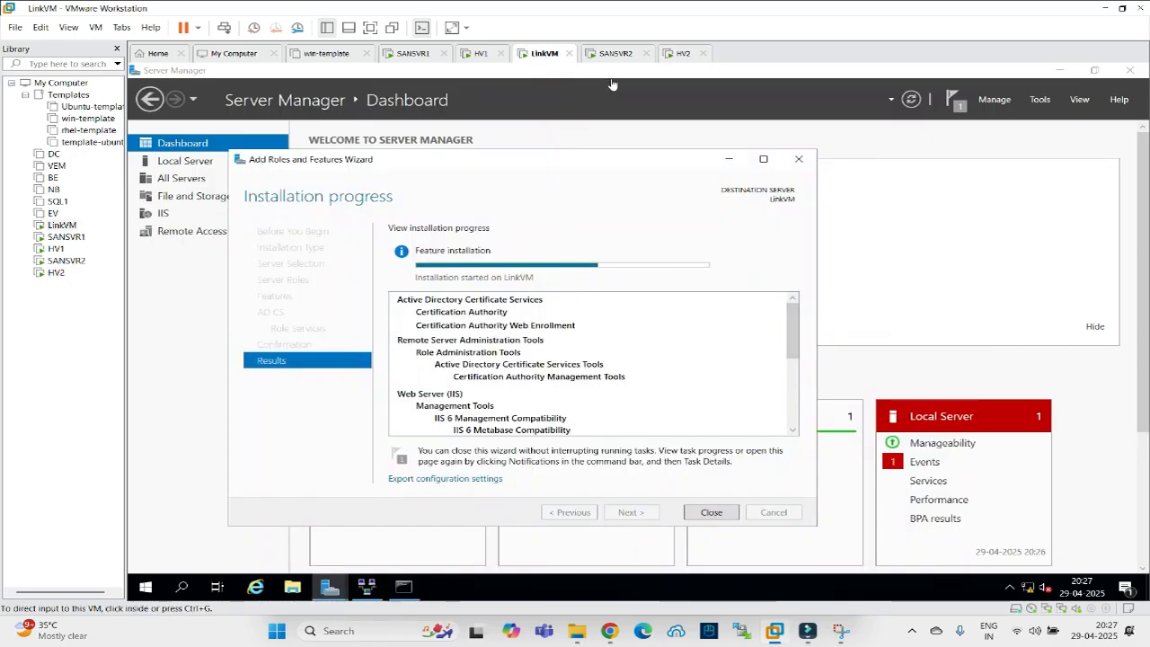
left_click(679, 54)
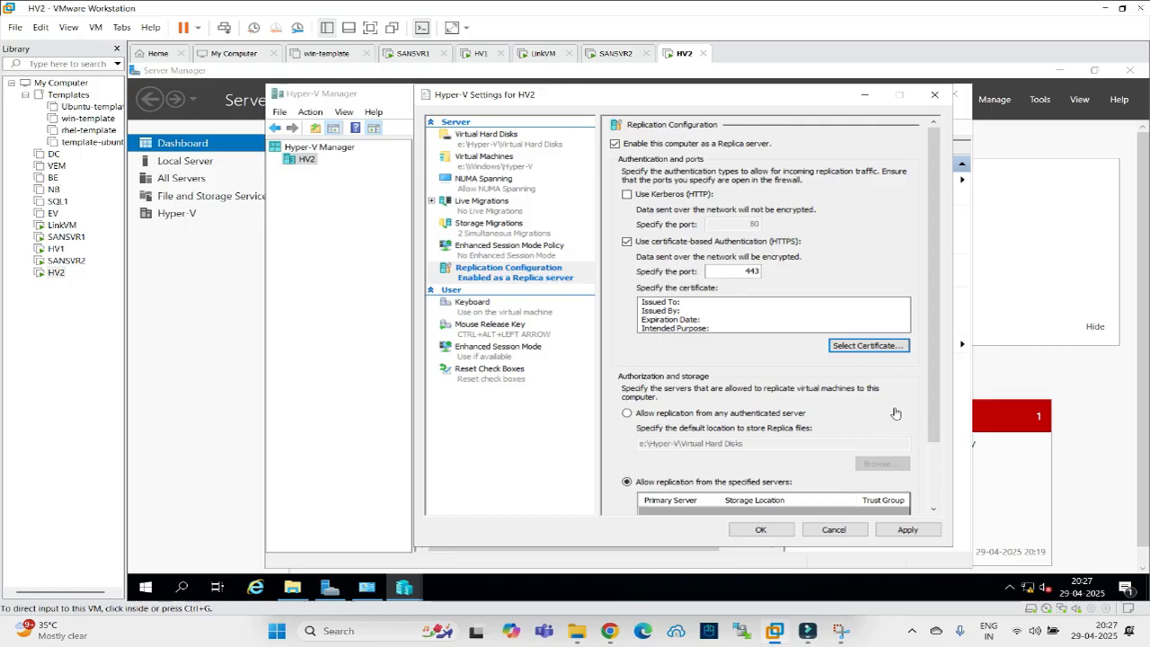
left_click(868, 346)
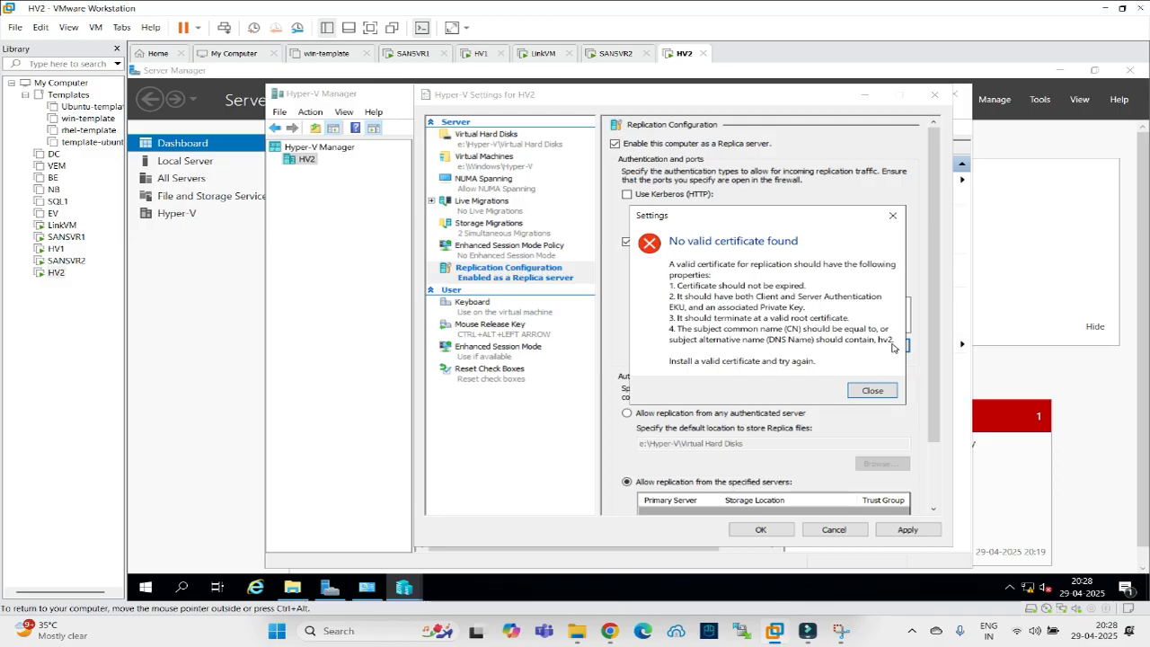
left_click(865, 389)
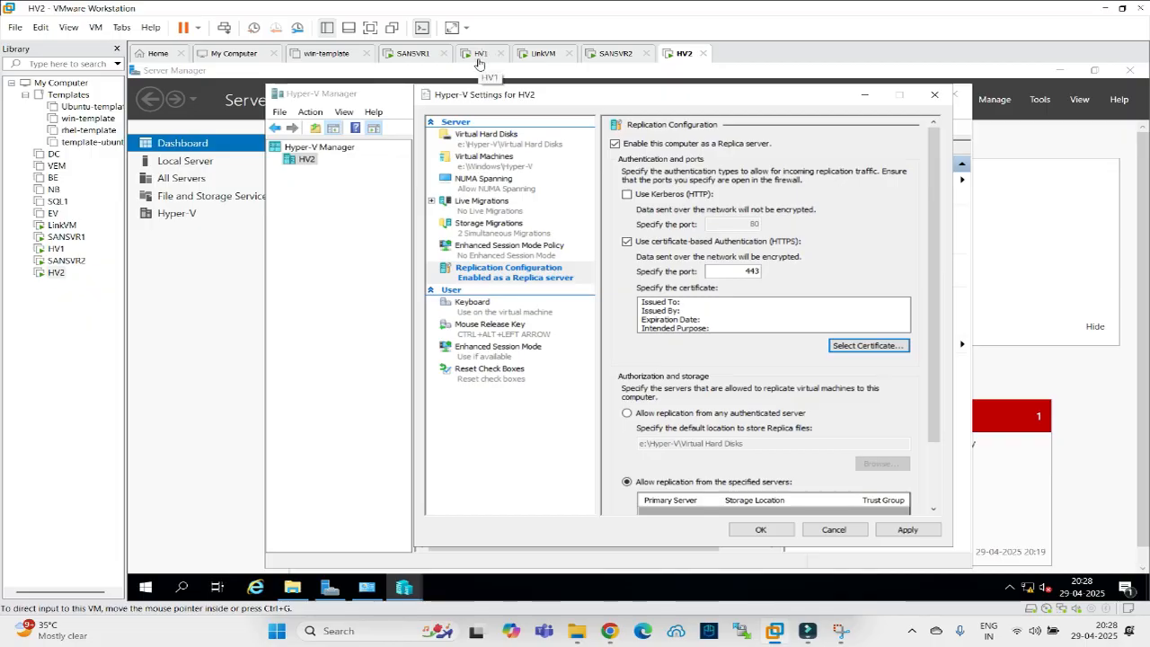
Cancel HV2's Hyper-V Settings without saving and minimize Hyper-V Manager.
left_click(535, 57)
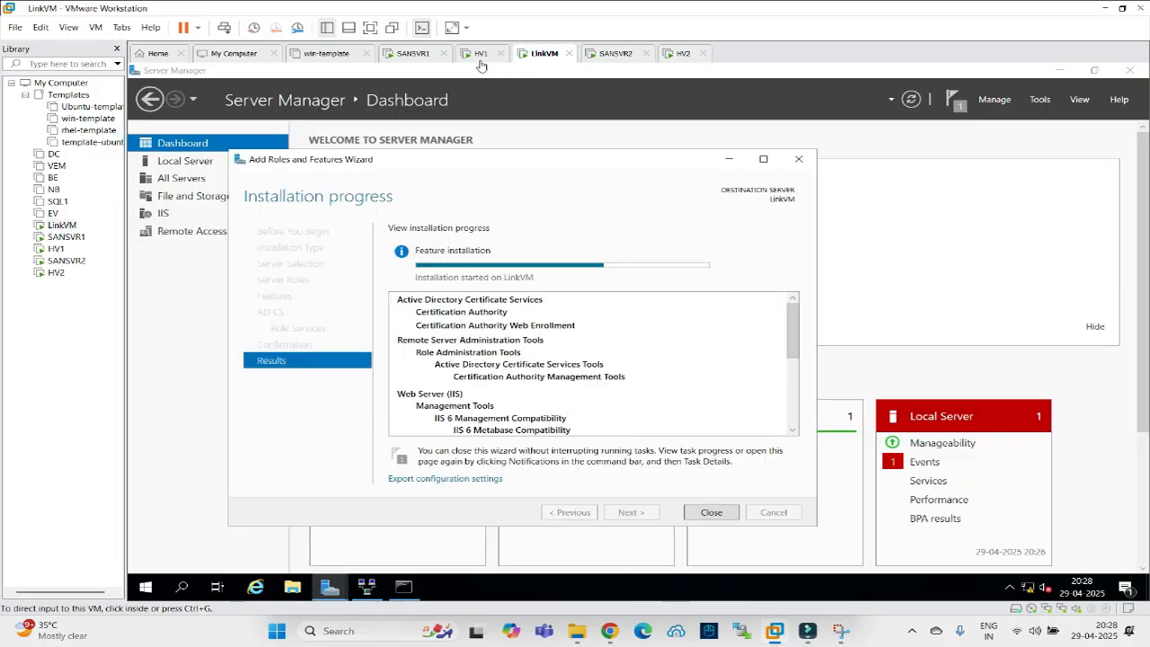
left_click(674, 55)
left_click(837, 531)
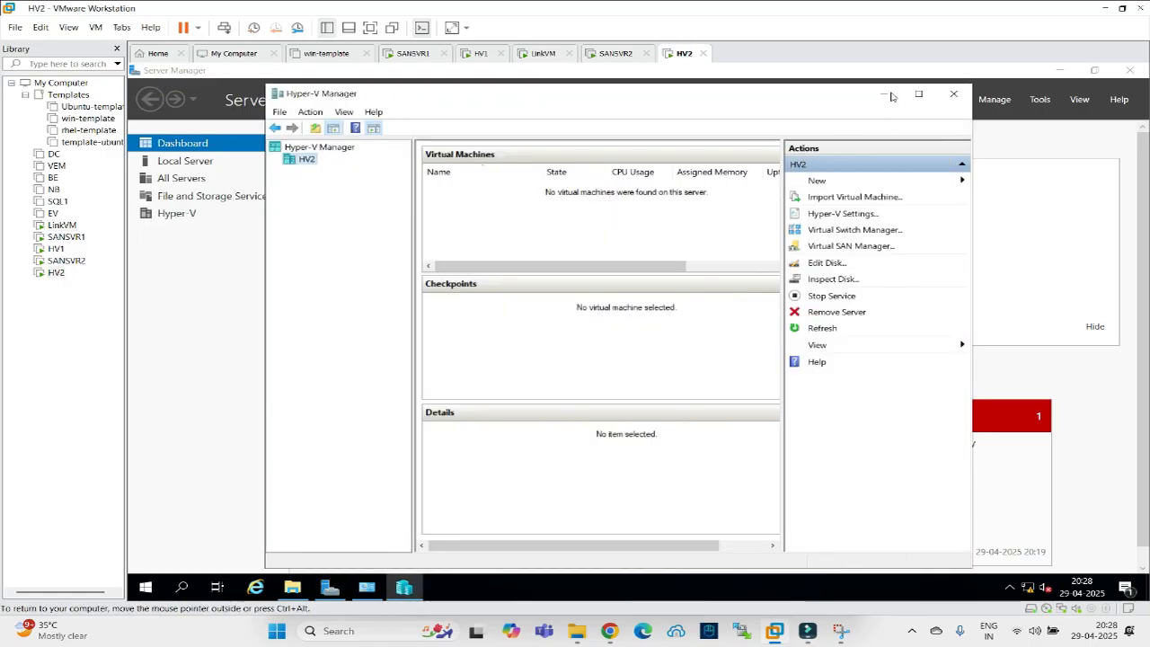
left_click(890, 96)
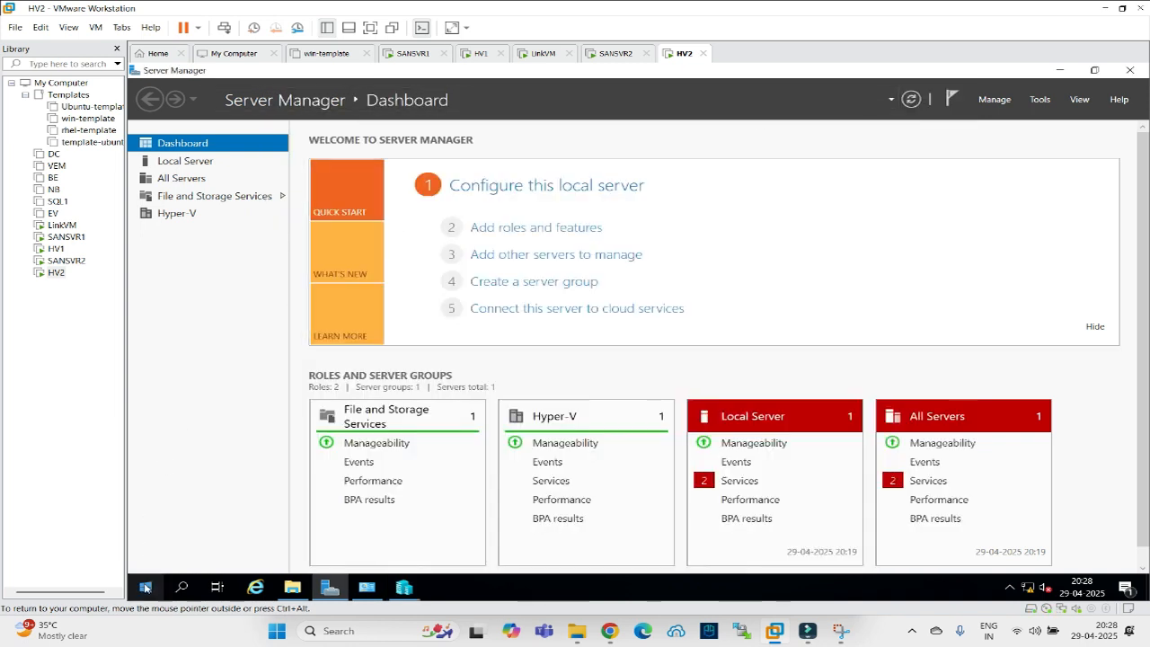
Open a management console with the Certificates snap-in for the local computer account, maximized.
right_click(146, 587)
left_click(167, 518)
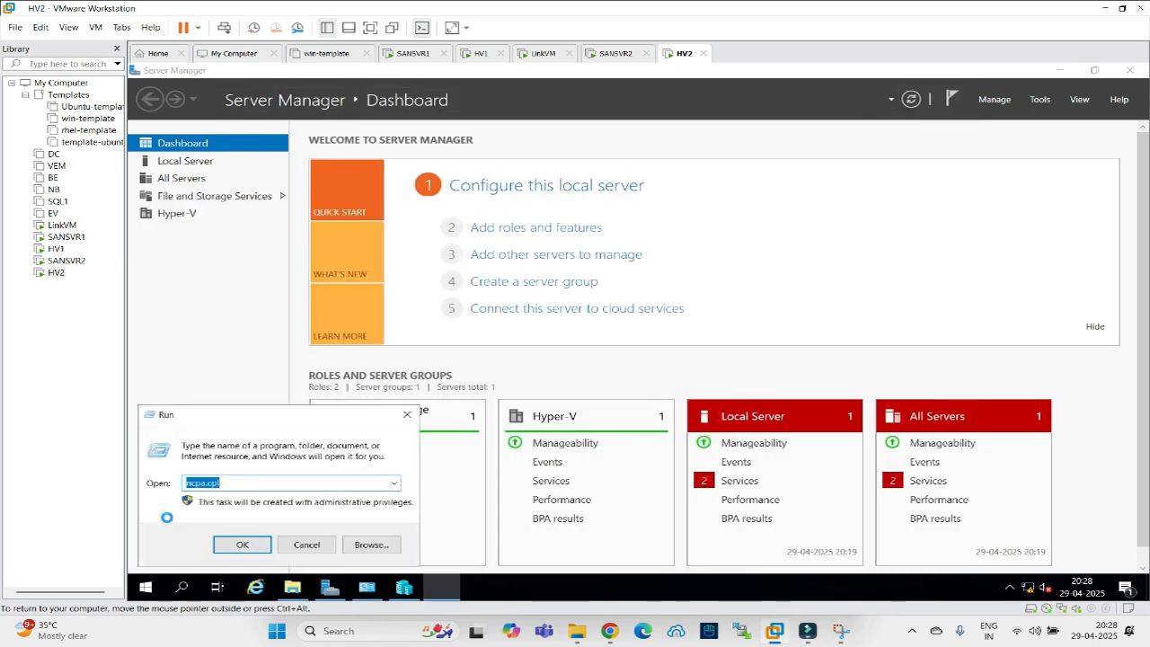
type("cmd")
key("Return")
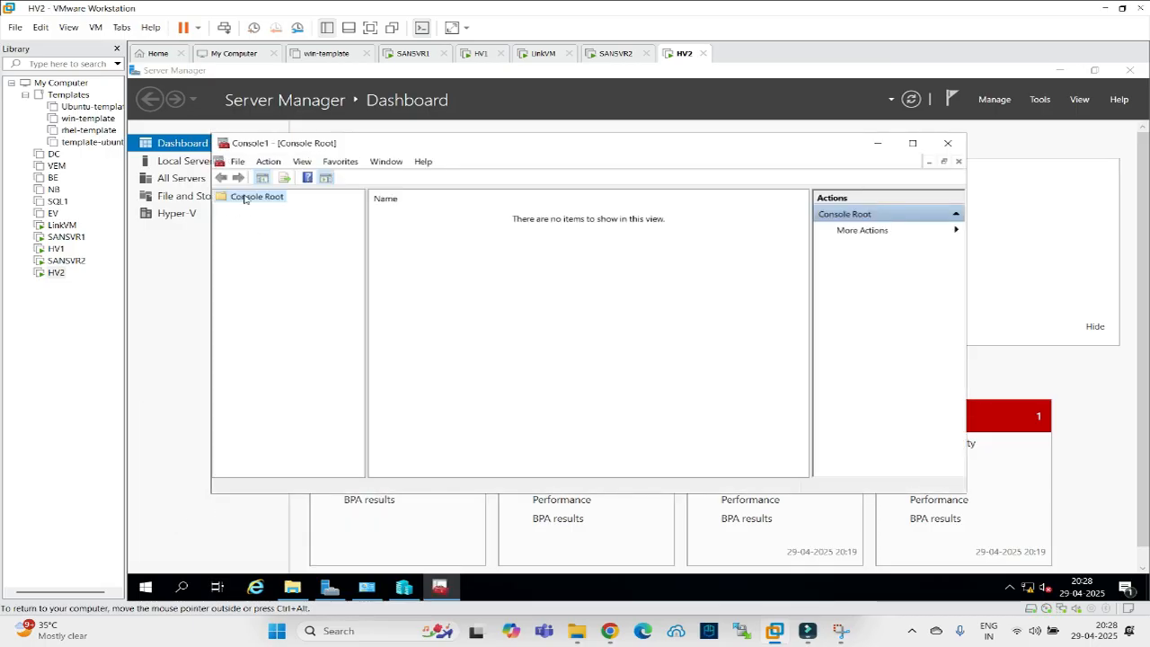
left_click(238, 162)
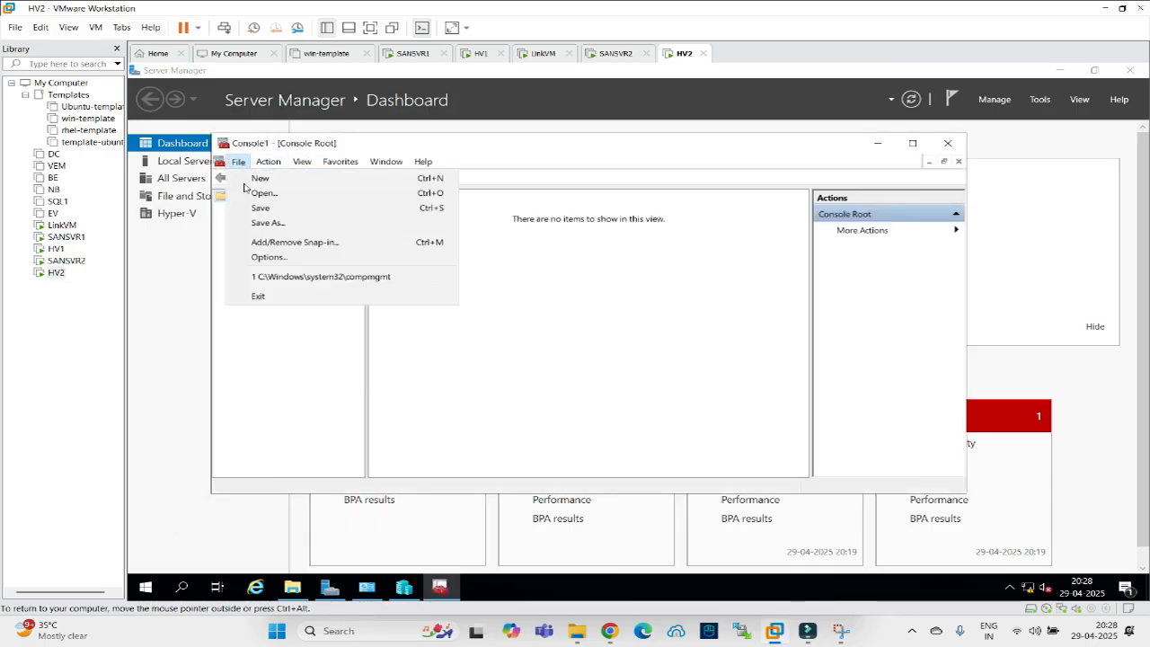
left_click(259, 245)
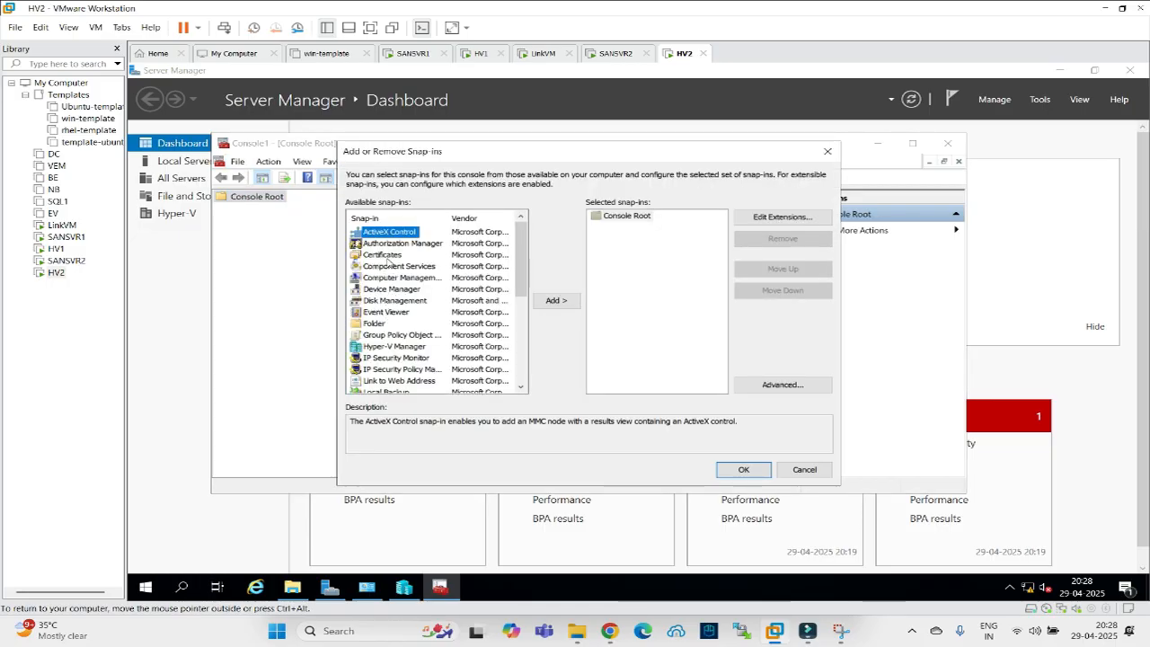
left_click(387, 255)
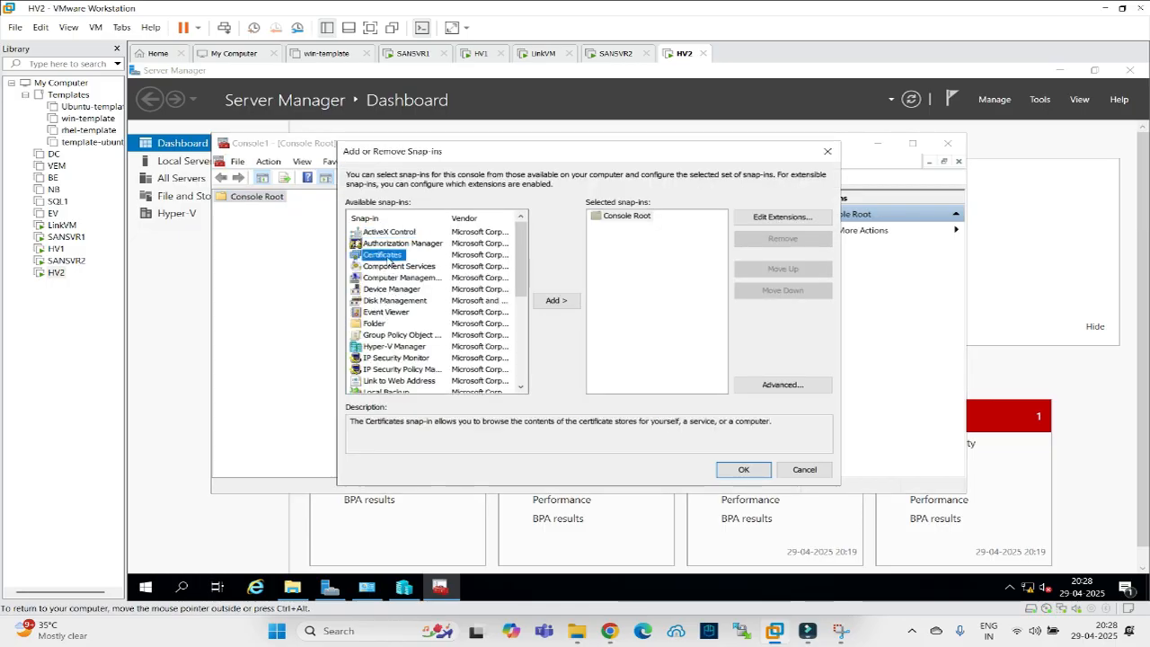
left_click(556, 301)
left_click(370, 236)
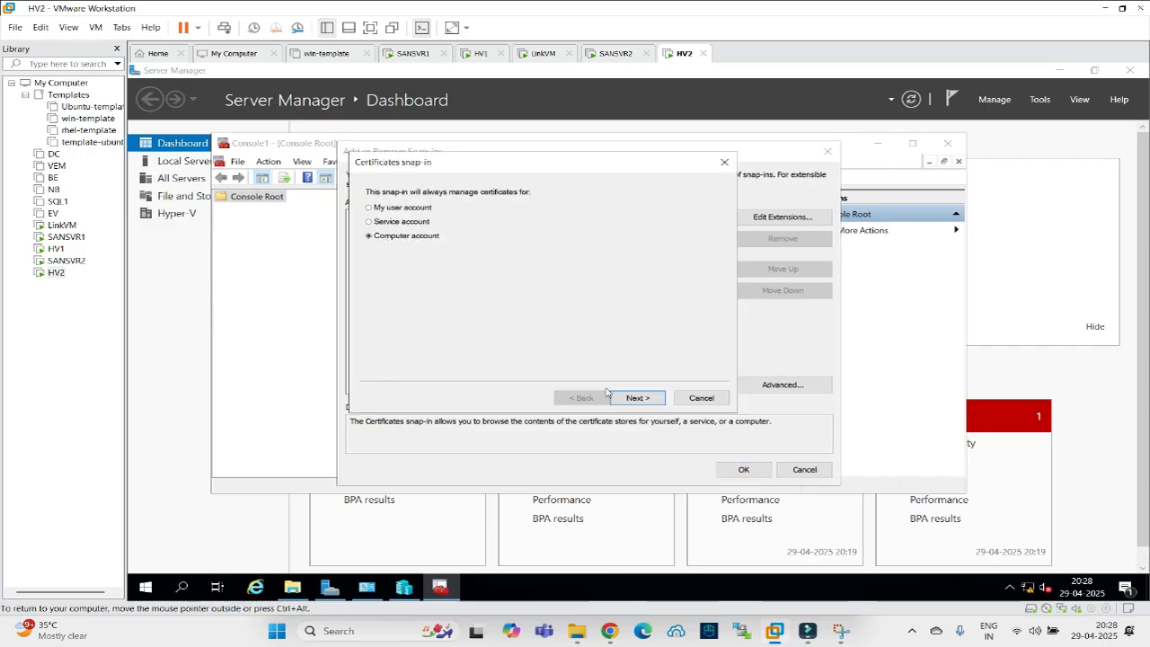
left_click(639, 397)
left_click(638, 397)
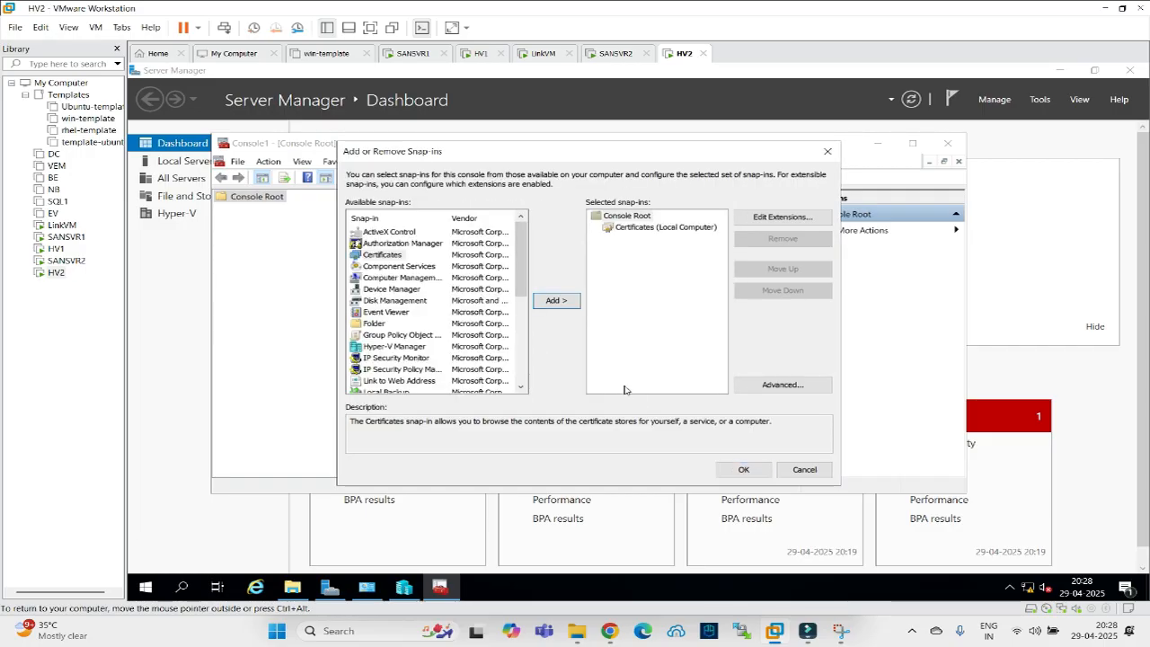
left_click(743, 469)
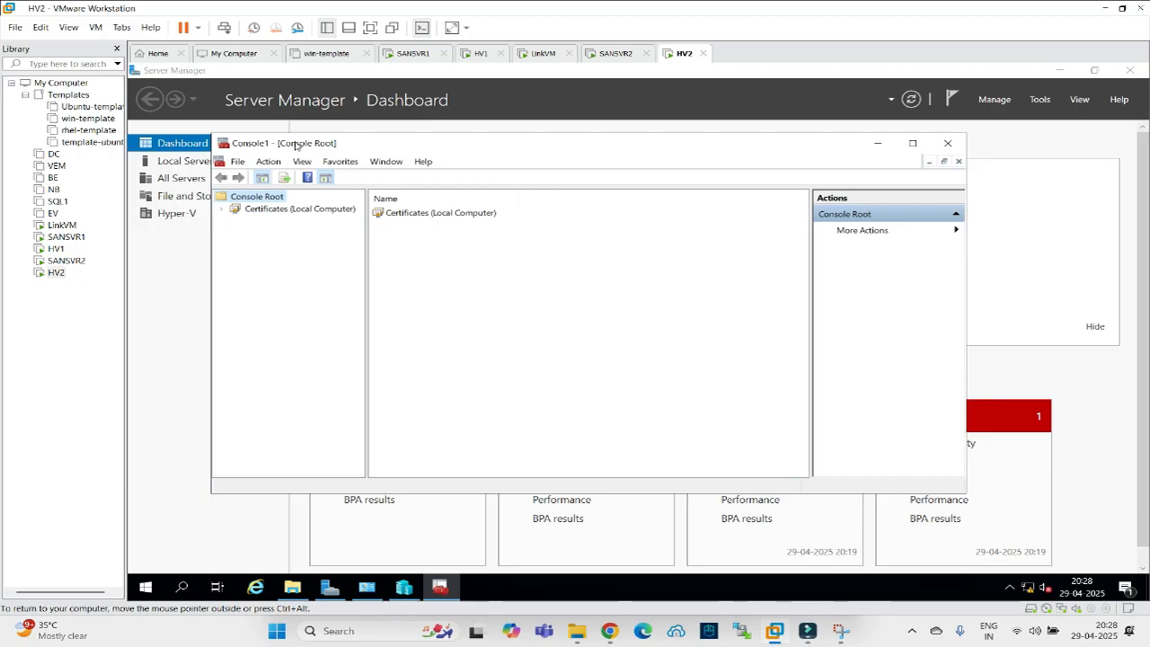
double_click(349, 143)
Begin a custom certificate request from the Personal store via Advanced Operations.
left_click(137, 134)
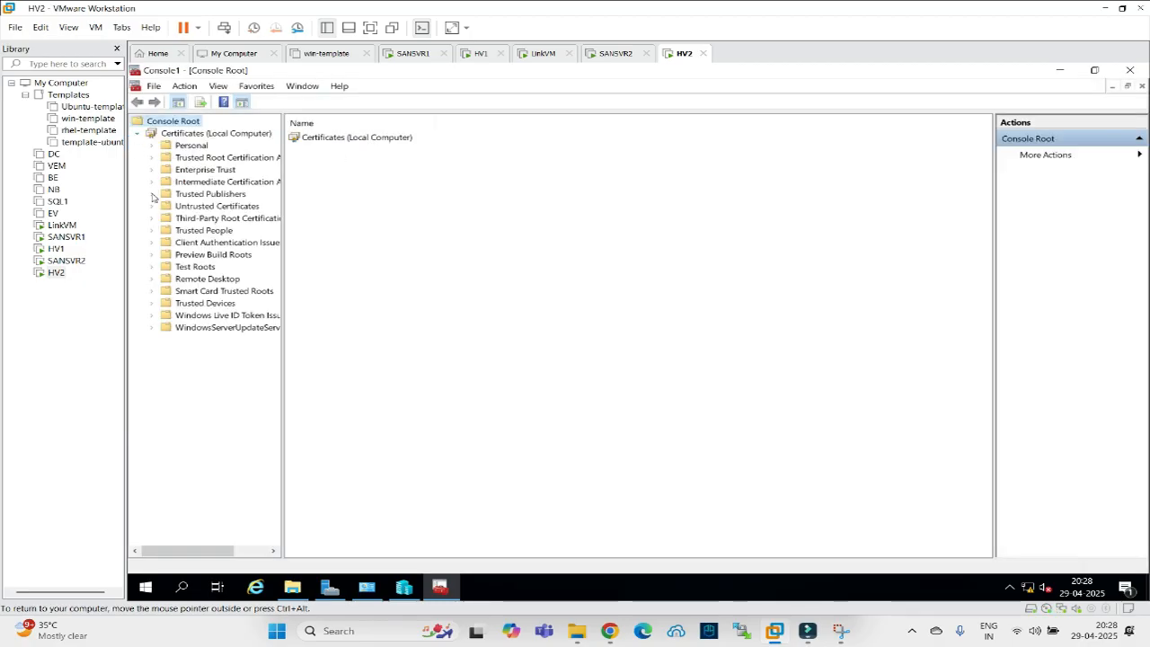
right_click(178, 148)
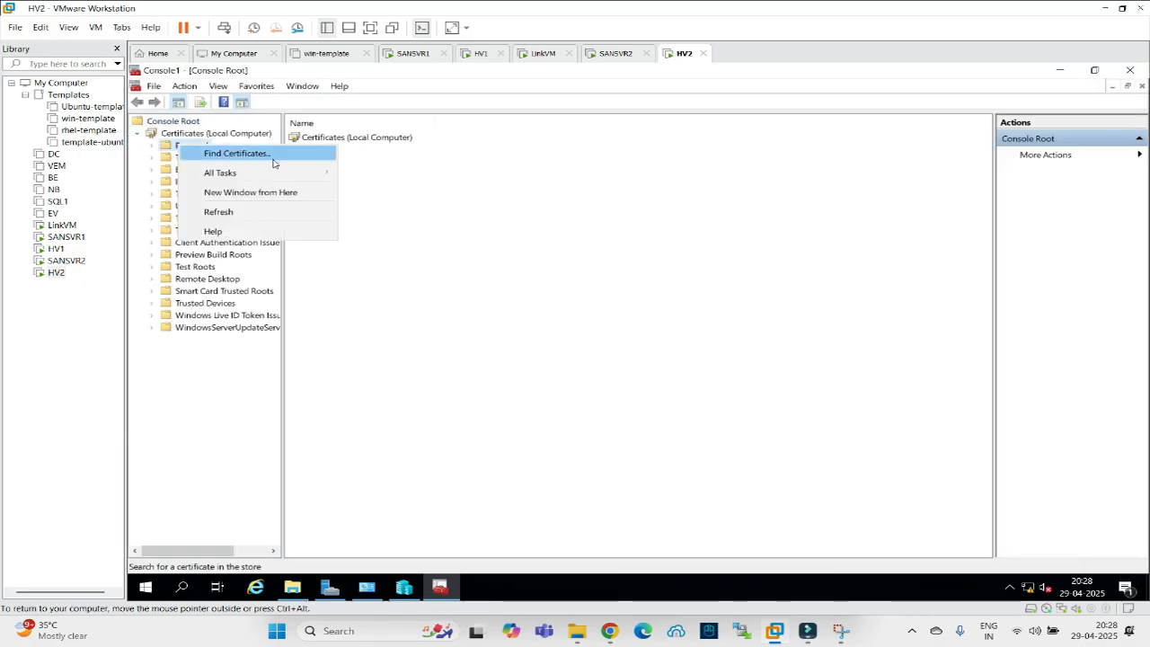
mouse_move(335, 174)
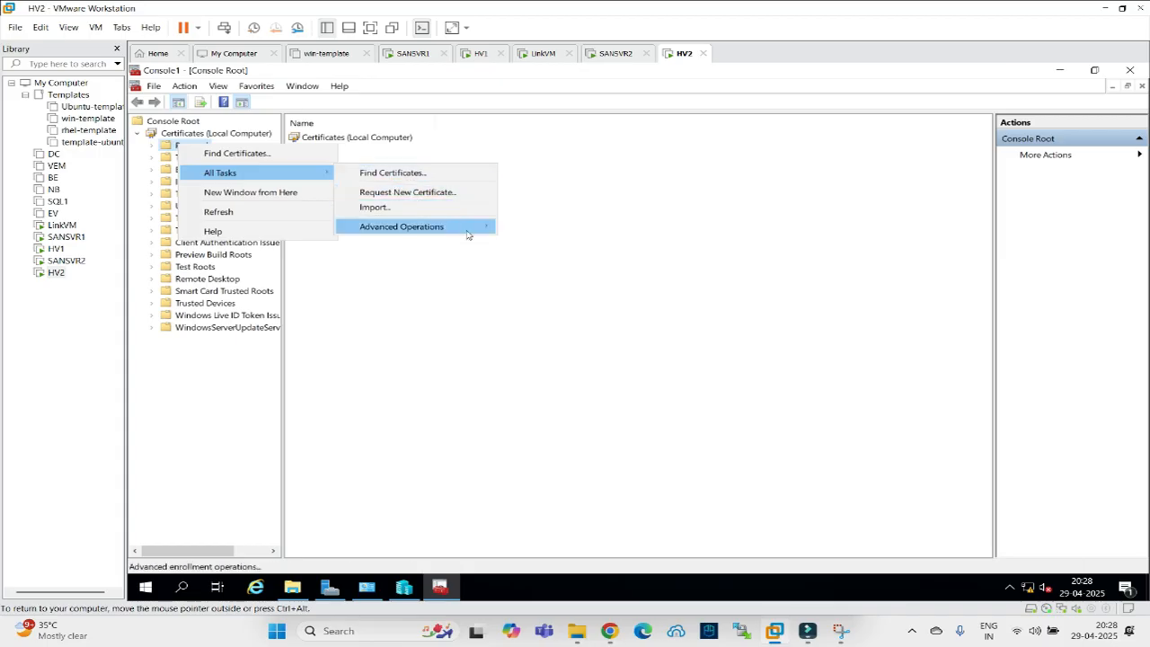
mouse_move(481, 230)
left_click(532, 228)
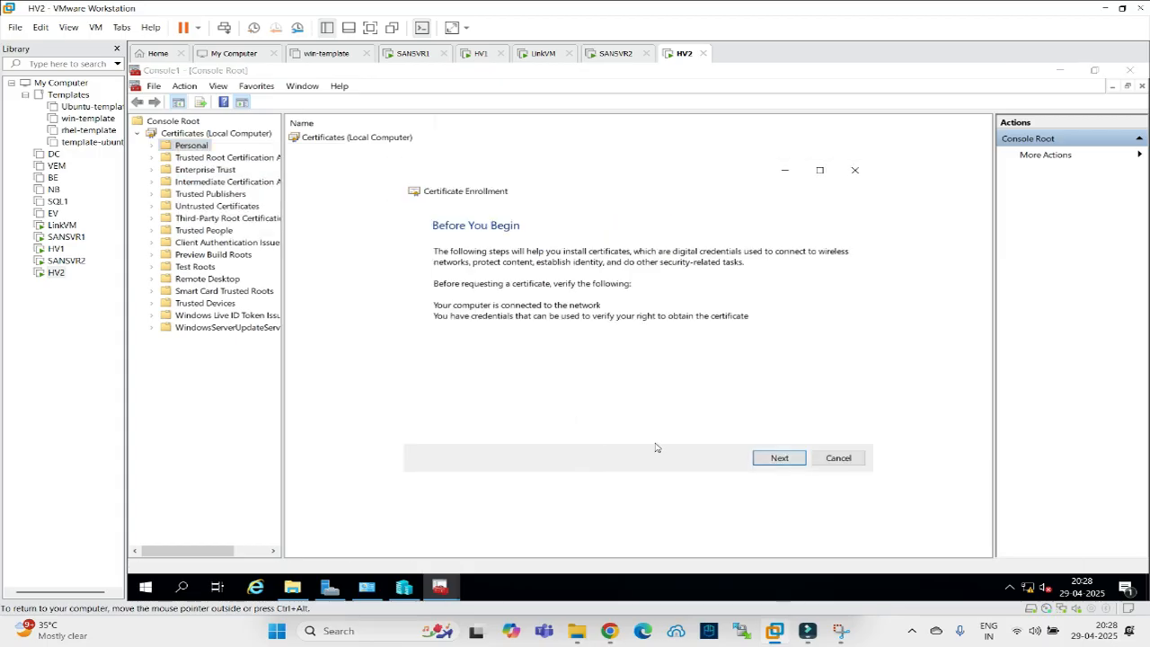
left_click(778, 458)
Choose the no-template CNG key request and set its friendly name to 'Hyper-repl'.
left_click(781, 458)
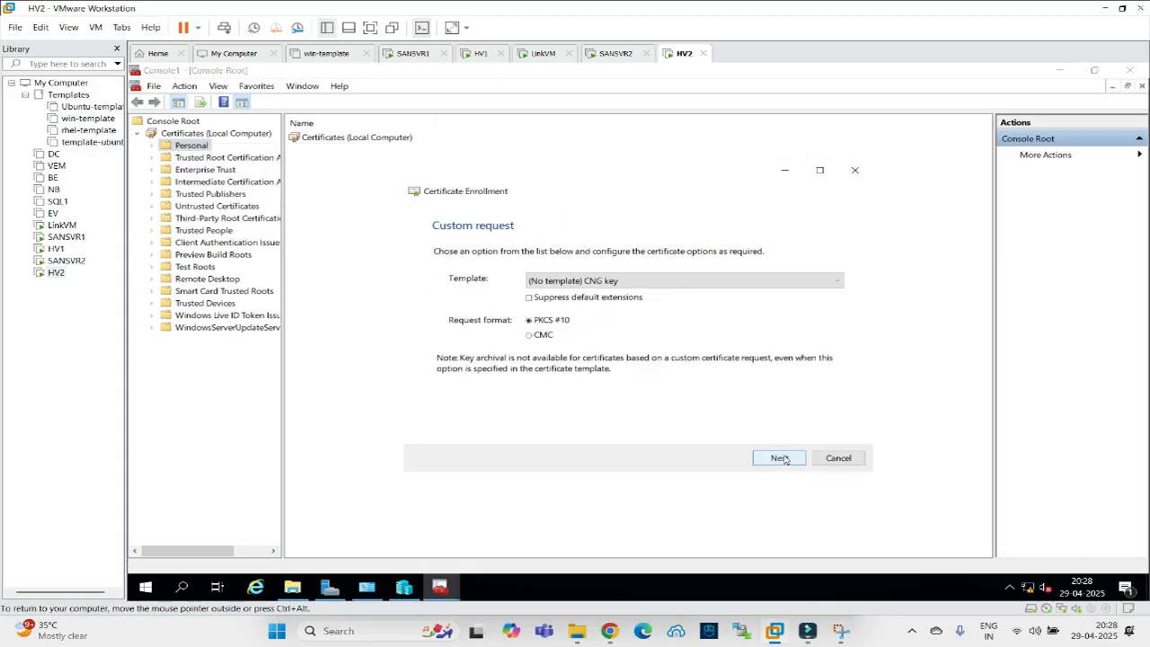
left_click(766, 458)
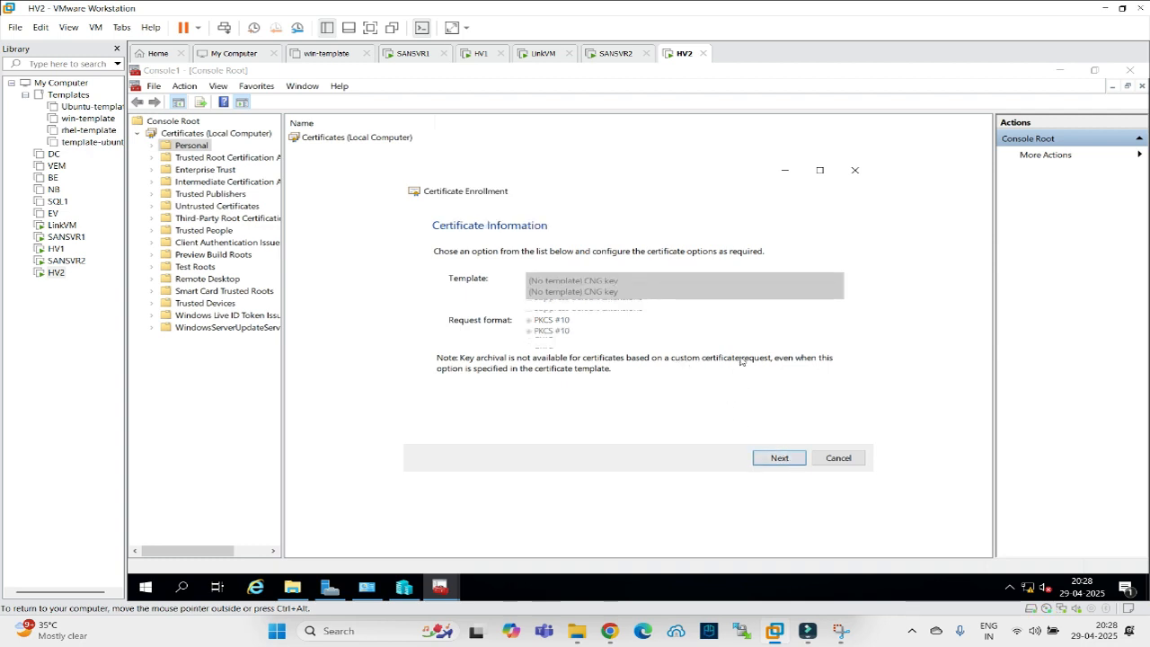
left_click(841, 290)
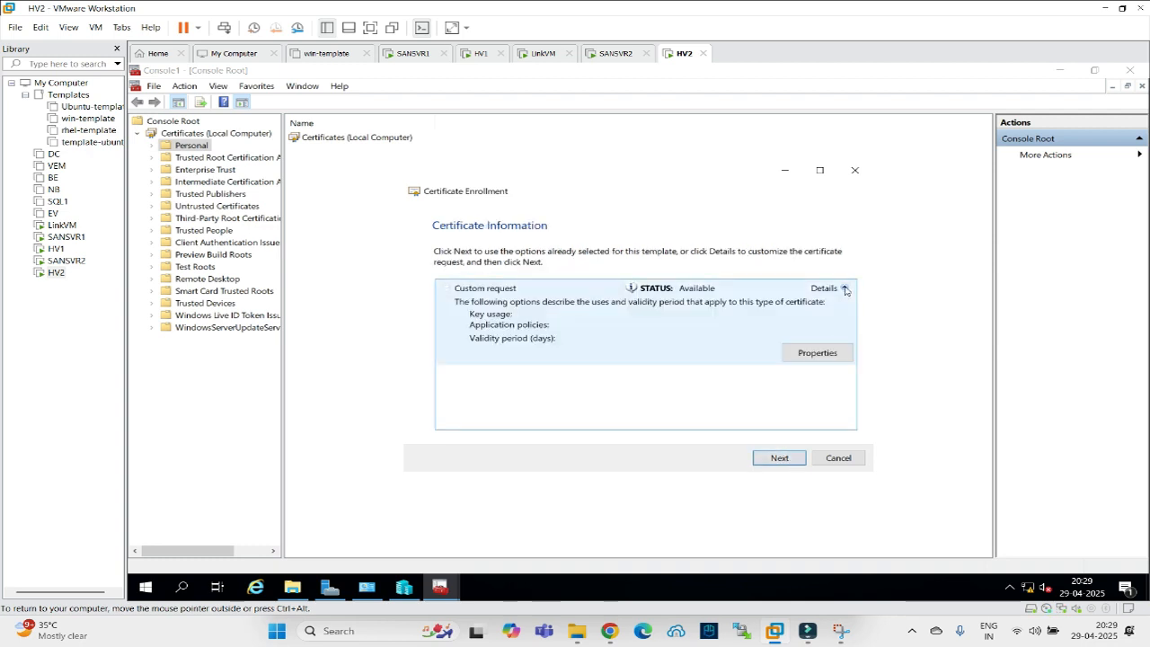
left_click(833, 353)
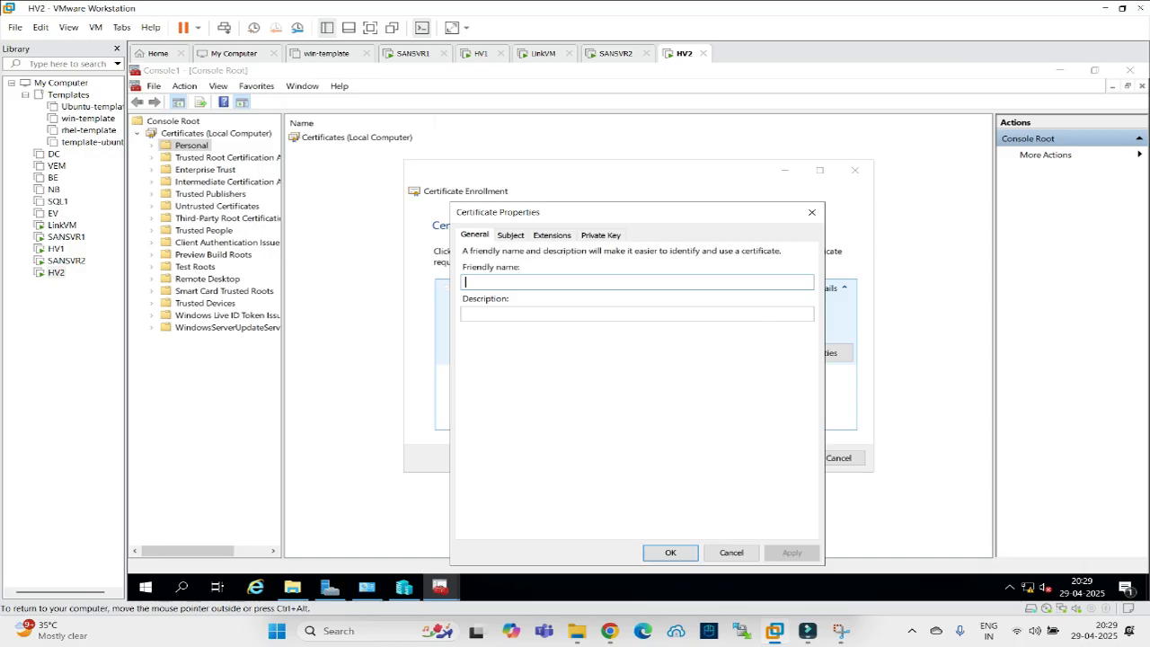
type("SAM")
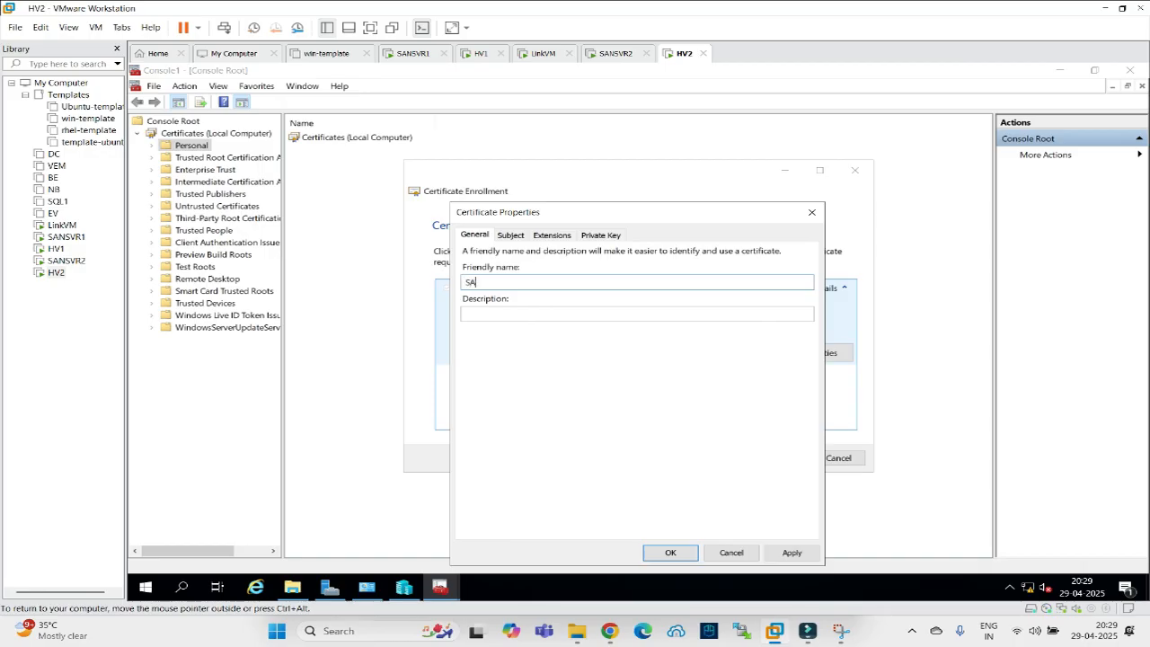
key("BackSpace")
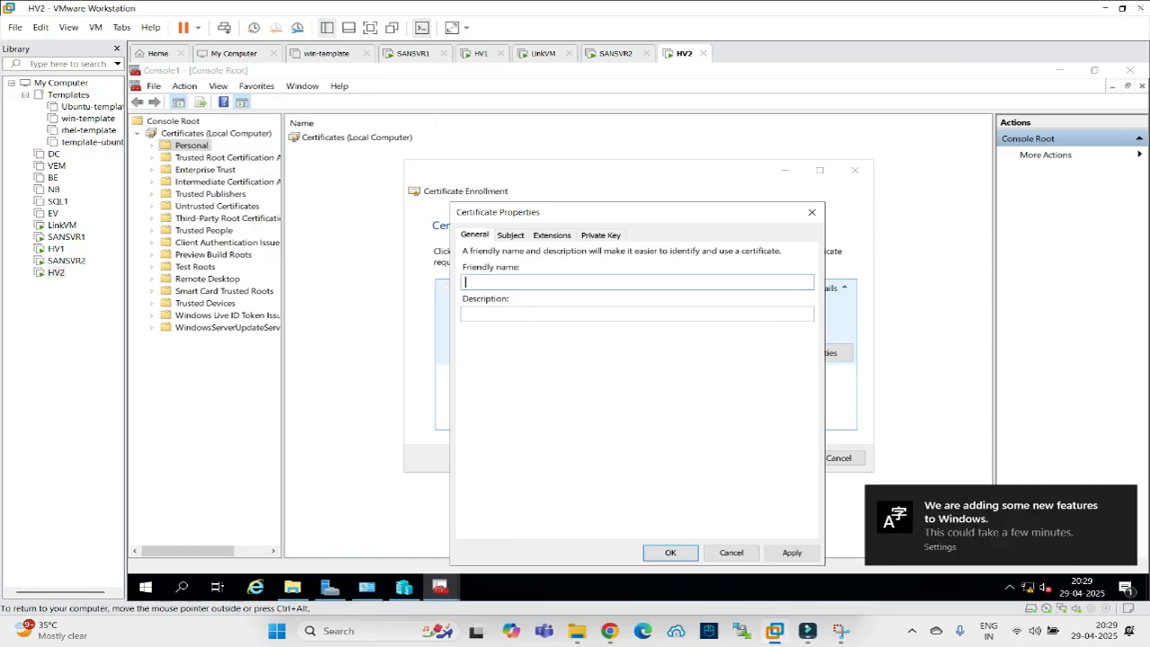
type("Hyper-repl")
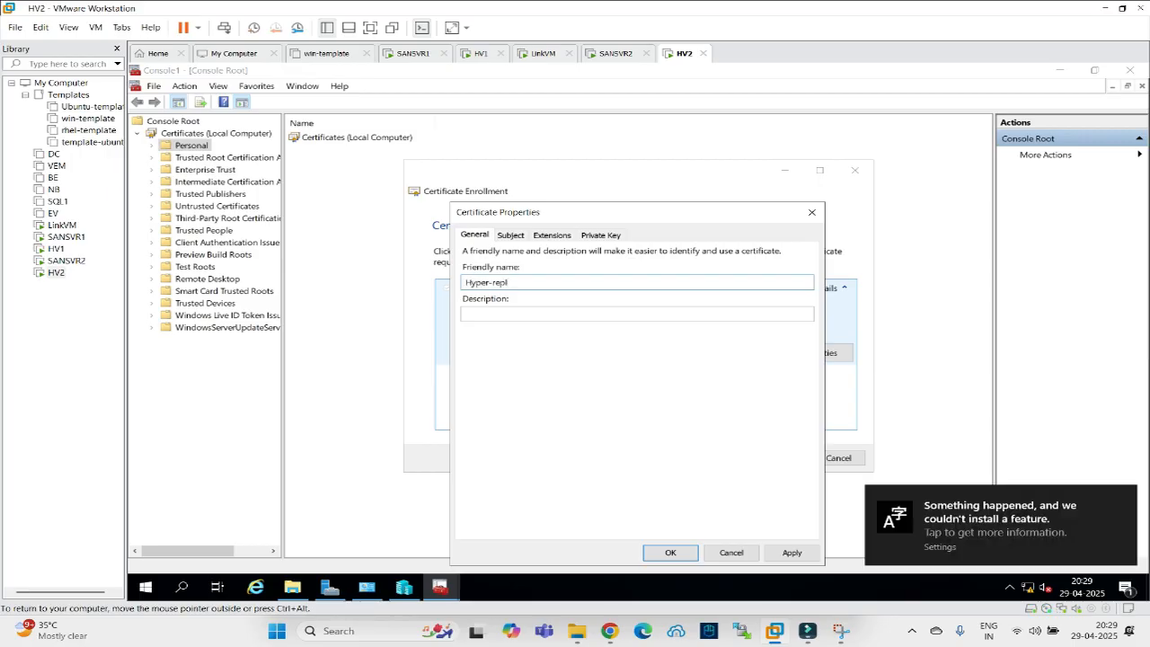
left_click(523, 235)
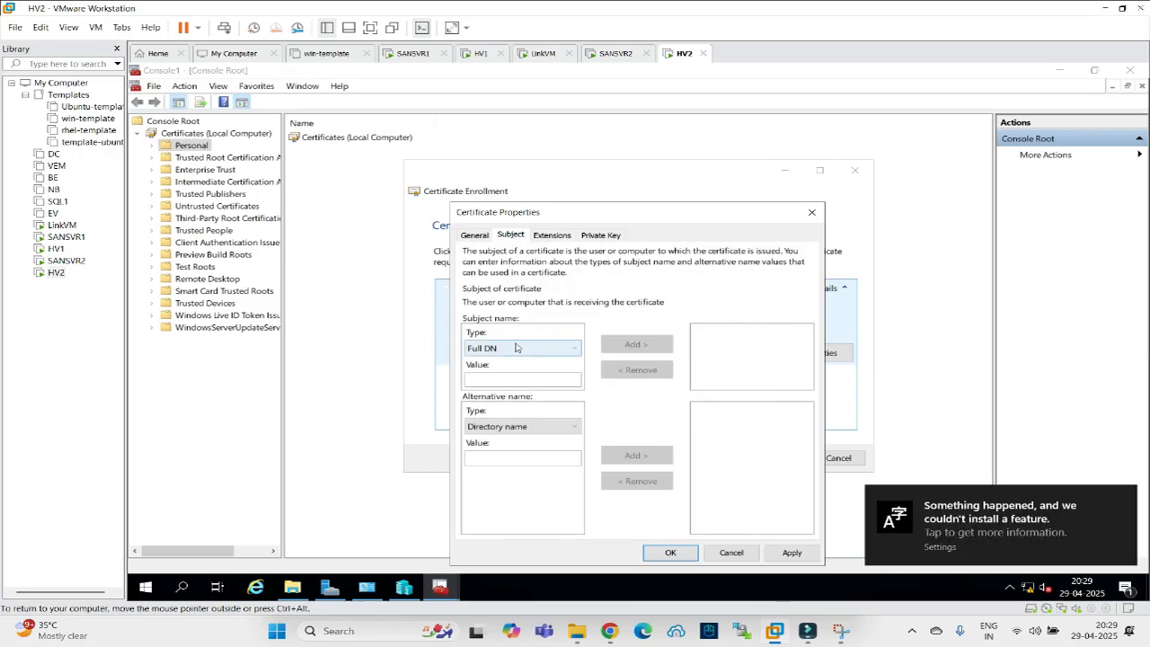
Add HV1 and HV2 as subject common names.
left_click(556, 353)
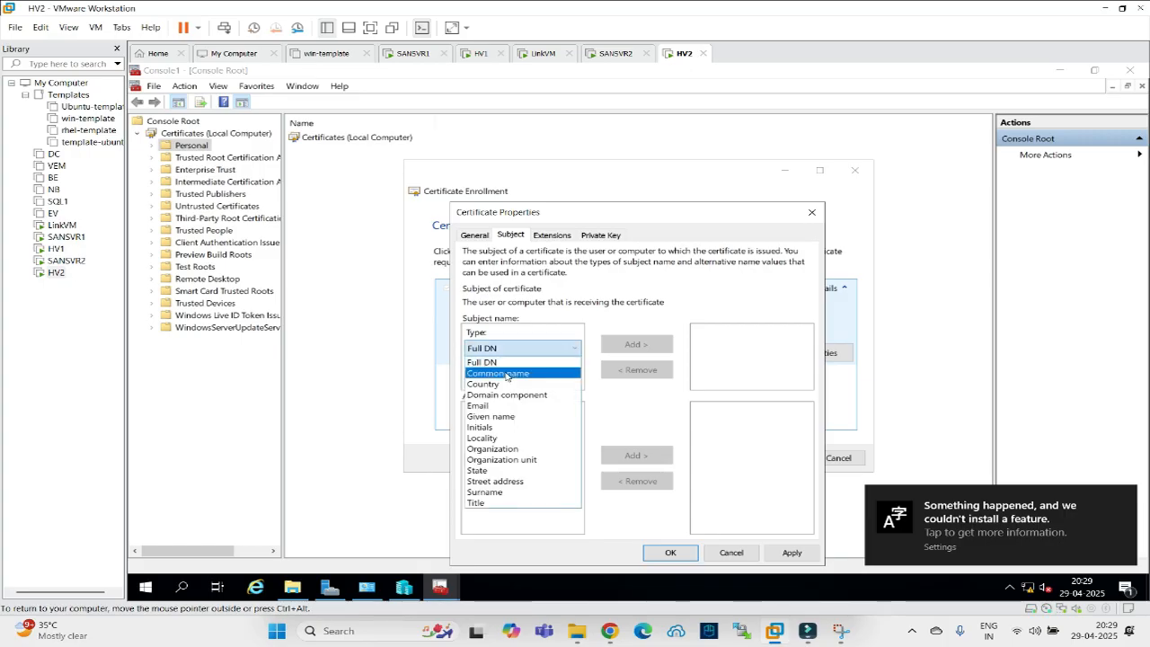
left_click(503, 369)
left_click(522, 380)
type("HV1")
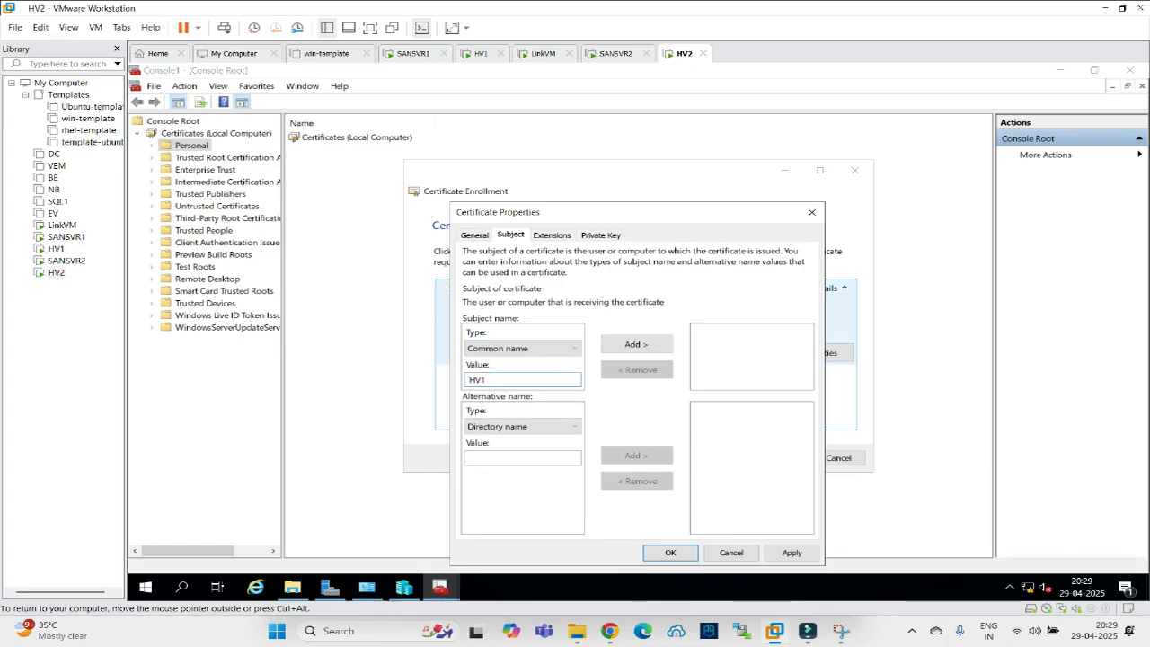
left_click(657, 351)
left_click(534, 376)
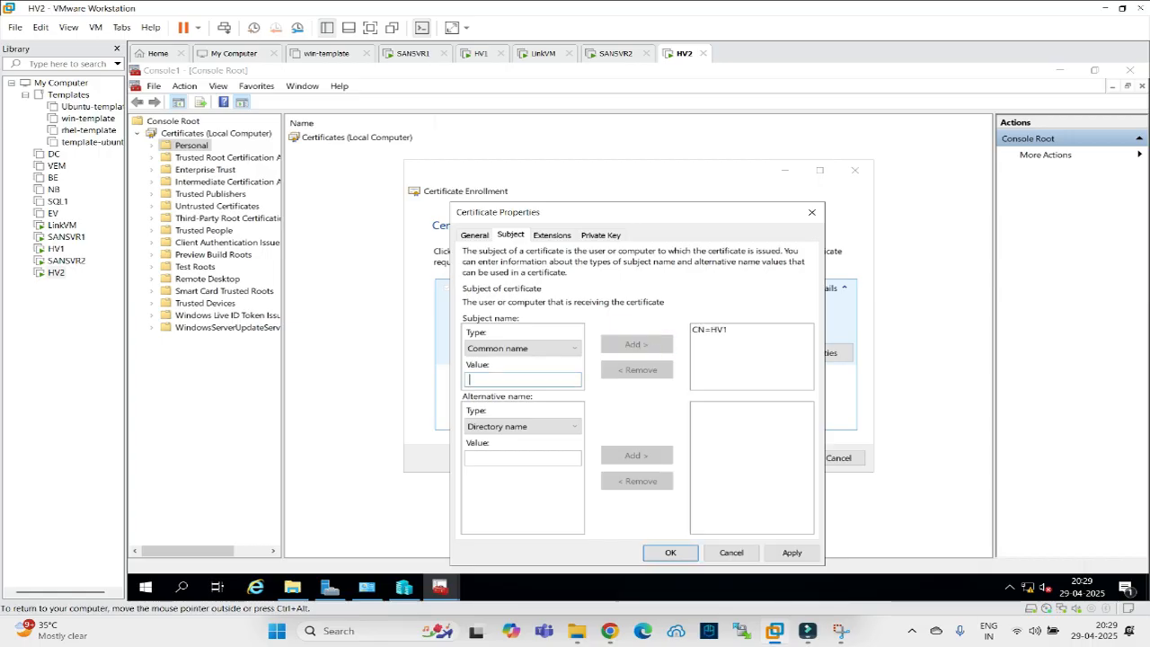
type("HV2")
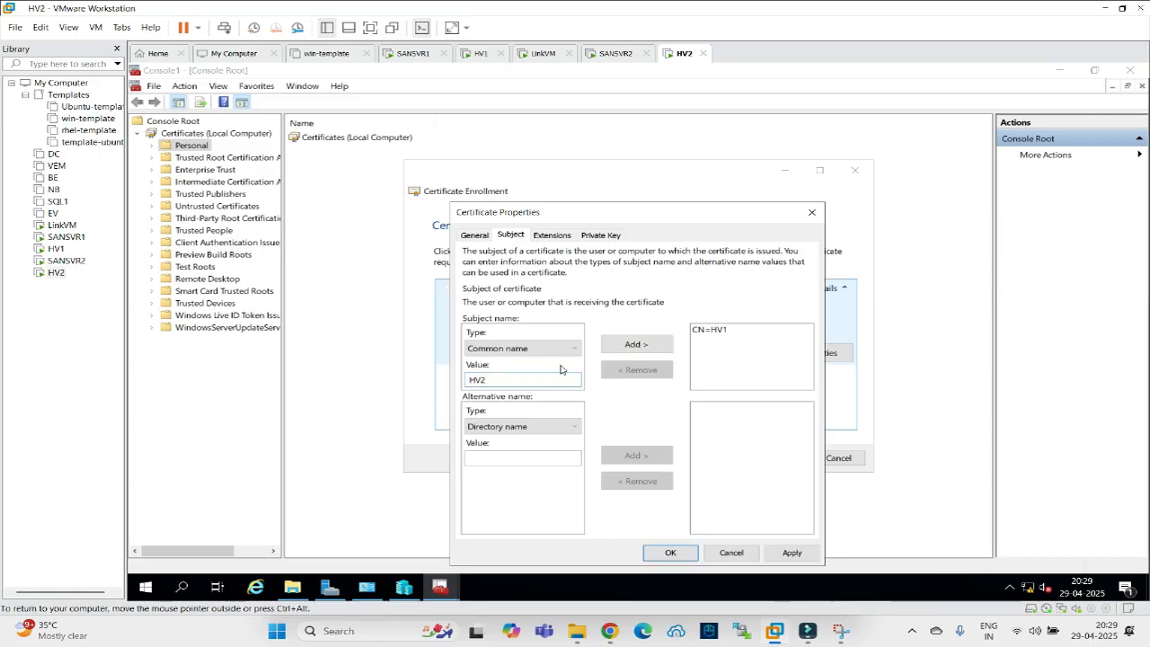
left_click(636, 345)
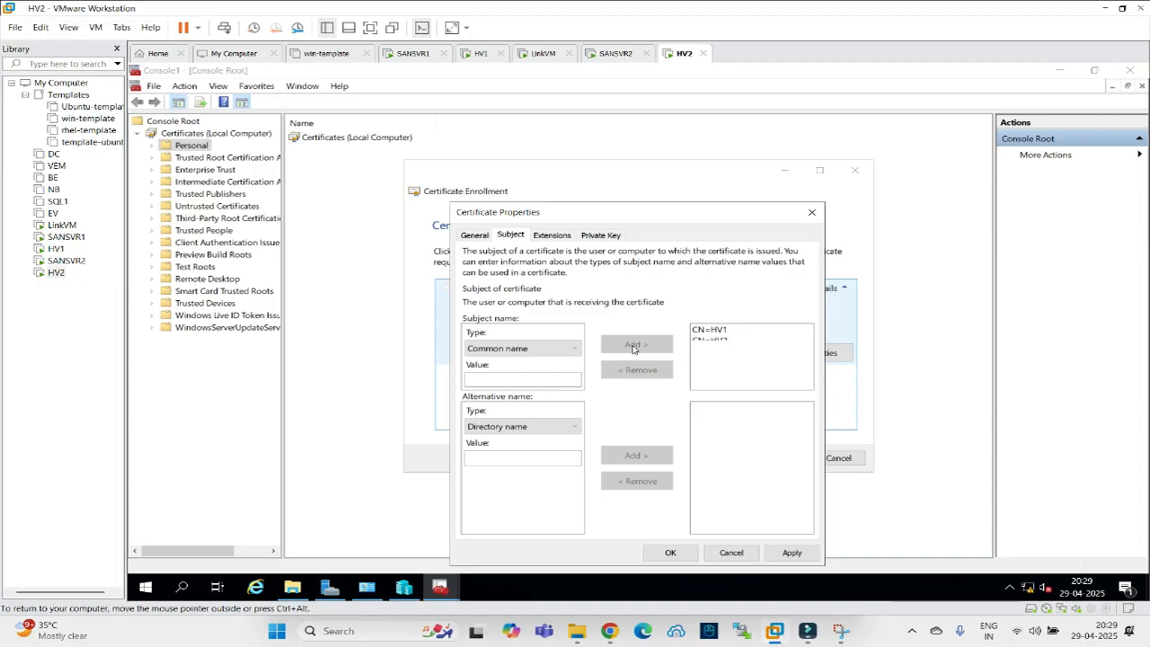
Add HV1 and HV2 as DNS alternative names.
left_click(522, 427)
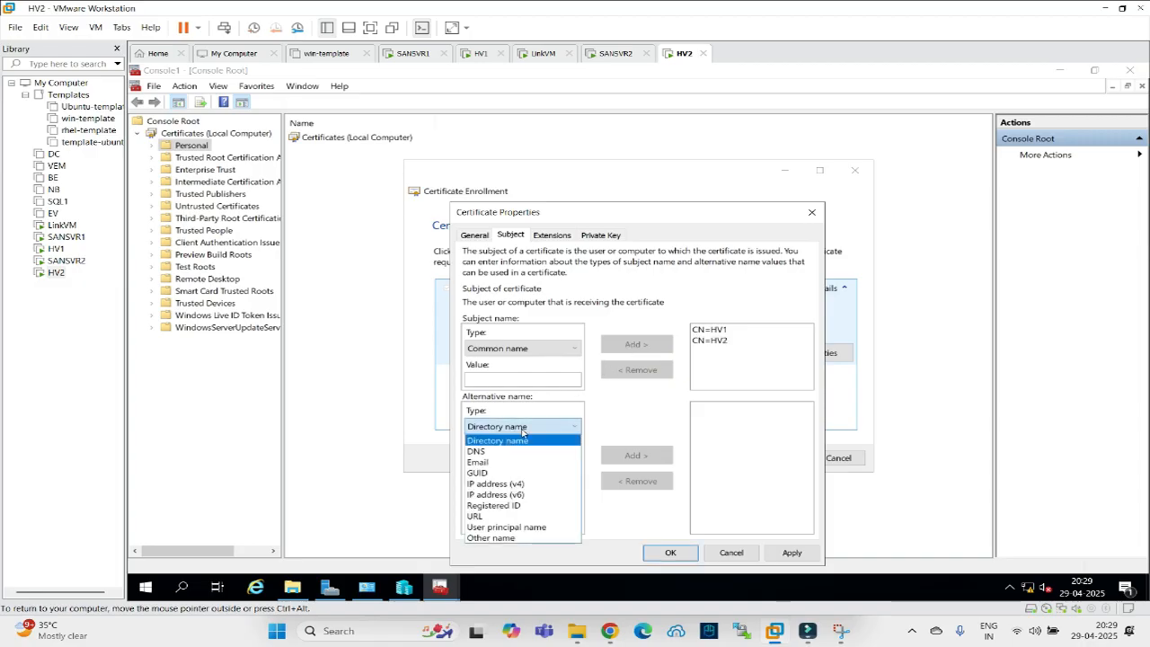
left_click(487, 452)
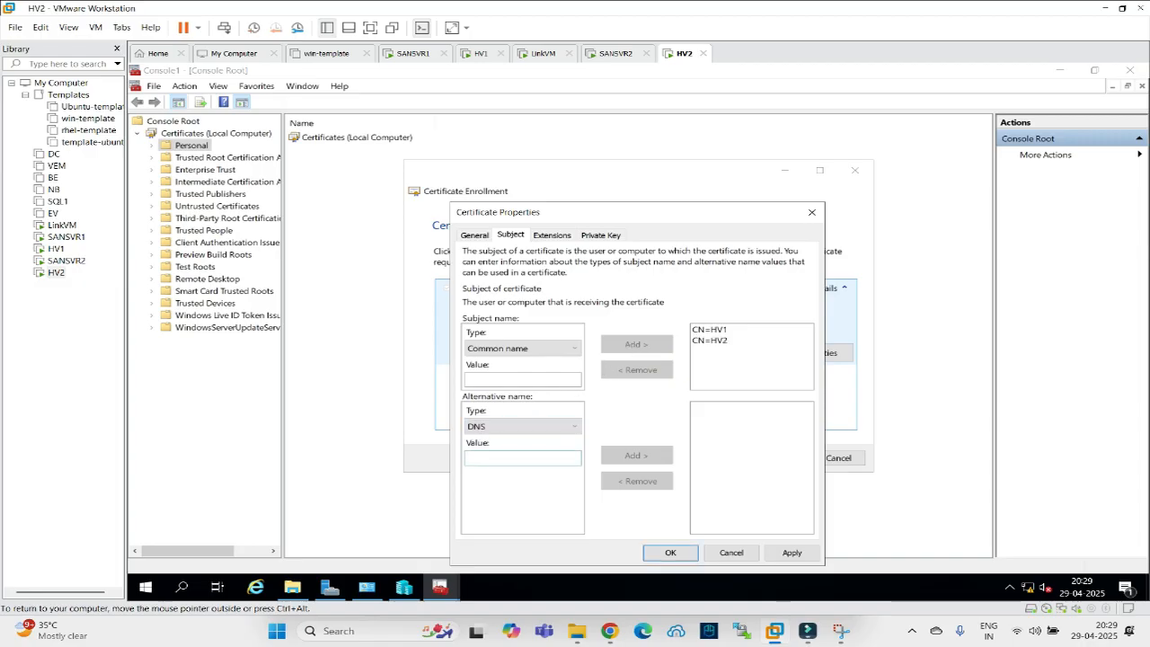
type("HV1")
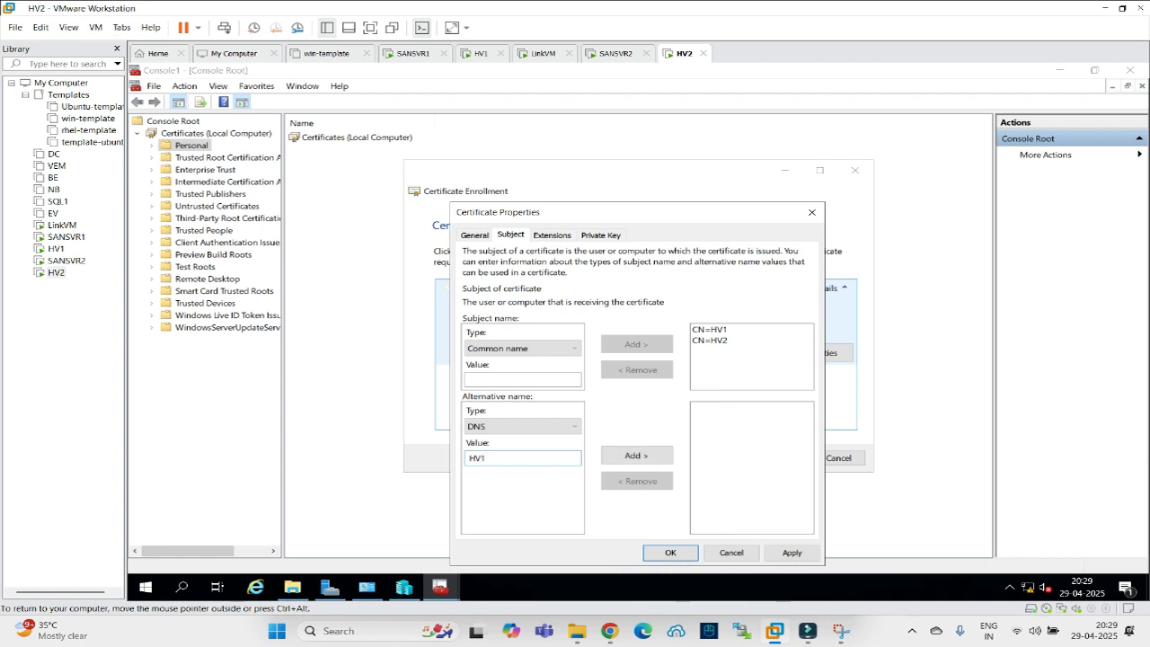
left_click(629, 456)
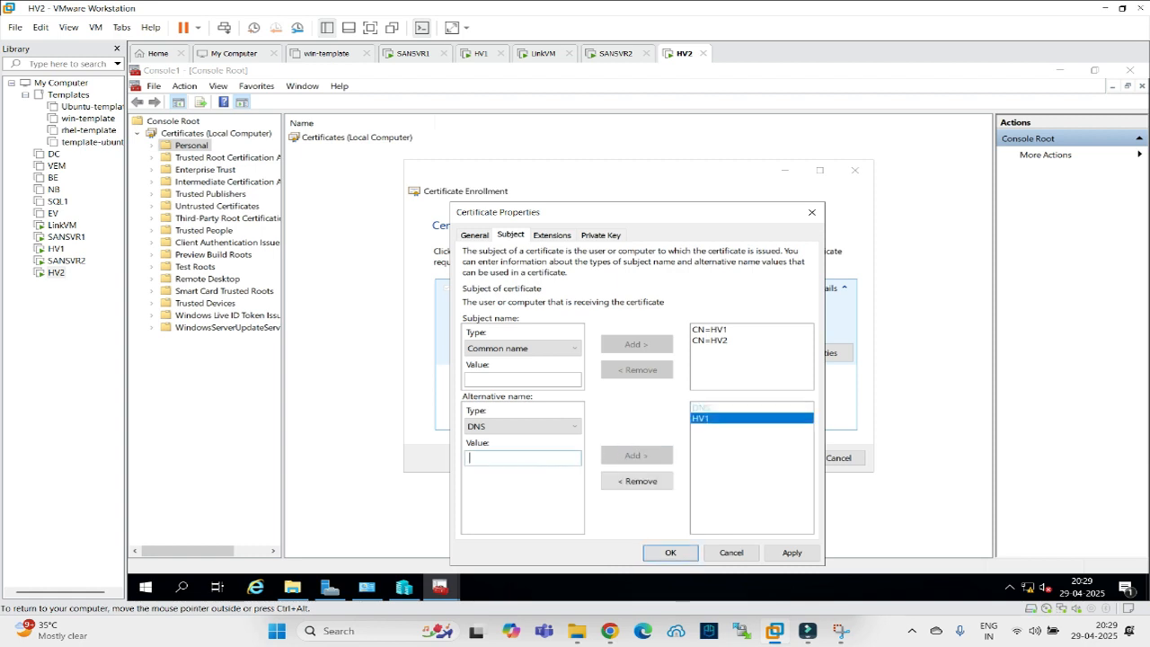
type("HV2")
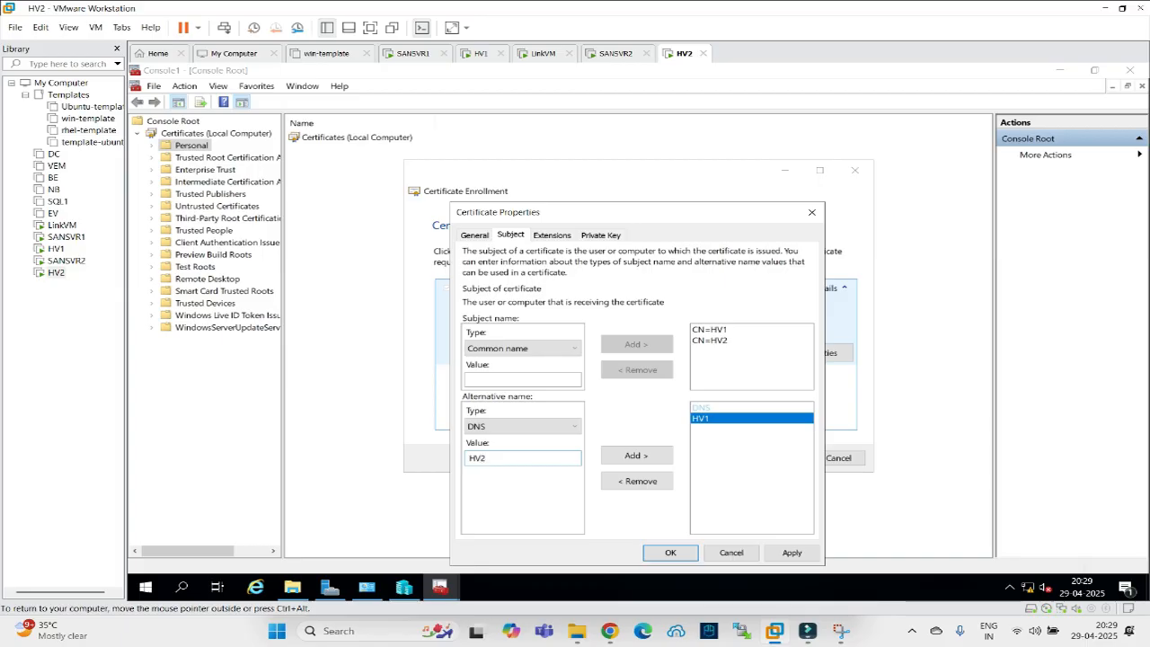
left_click(632, 456)
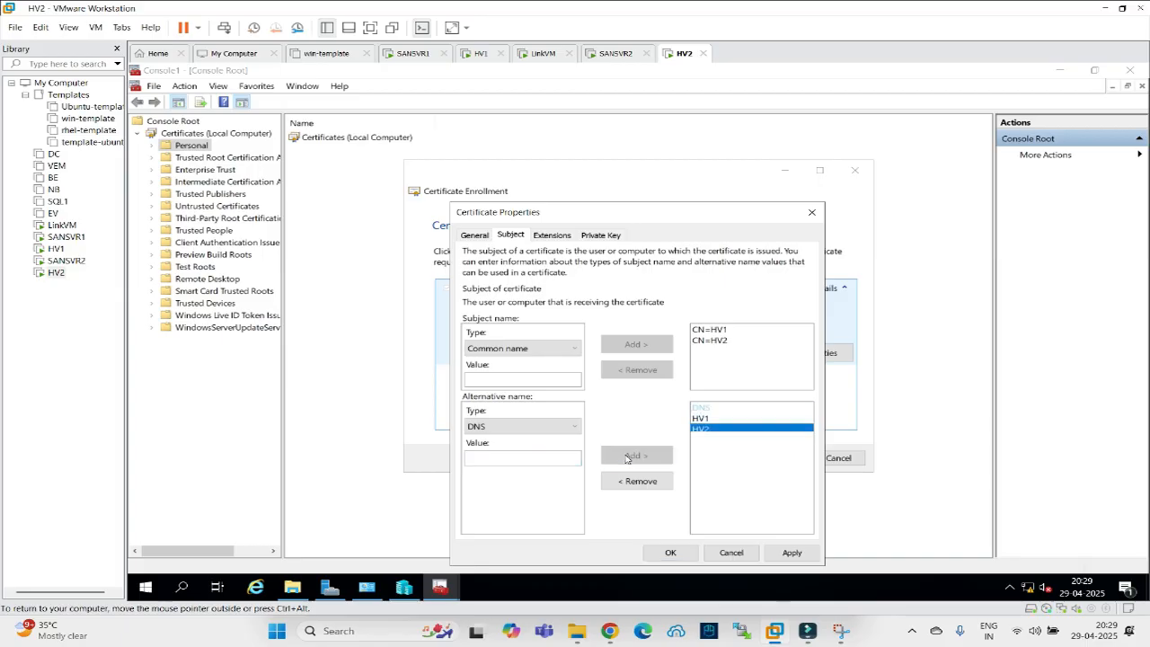
left_click(570, 431)
left_click(570, 431)
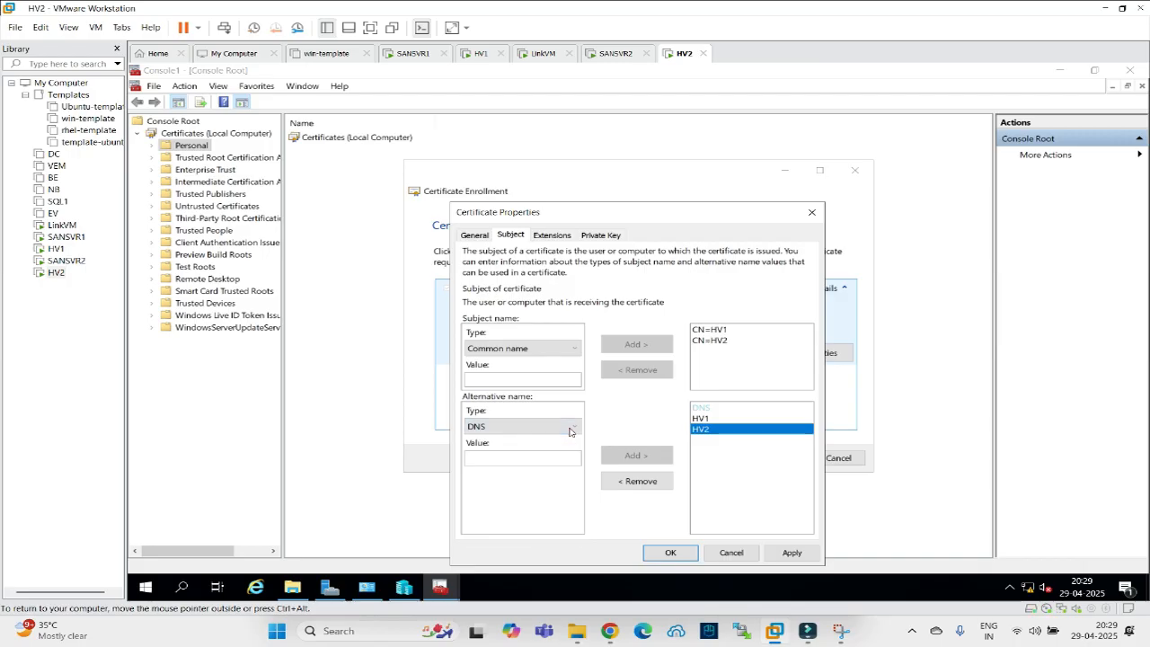
Add Digital signature as the request's key usage on the Extensions tab.
left_click(550, 235)
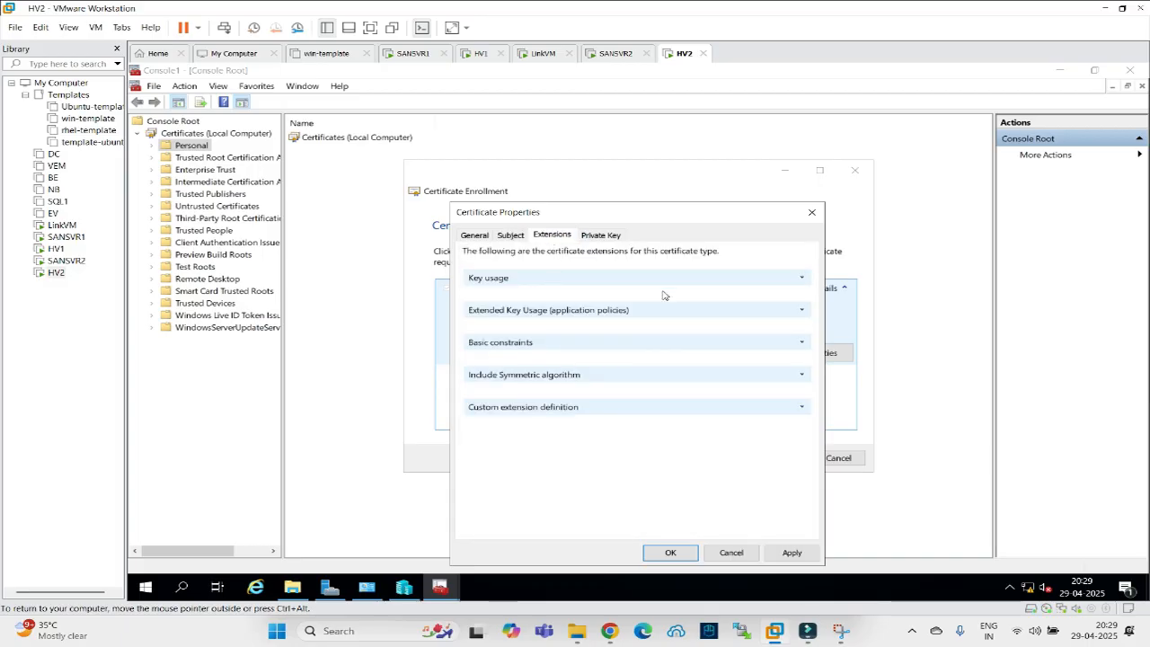
left_click(801, 279)
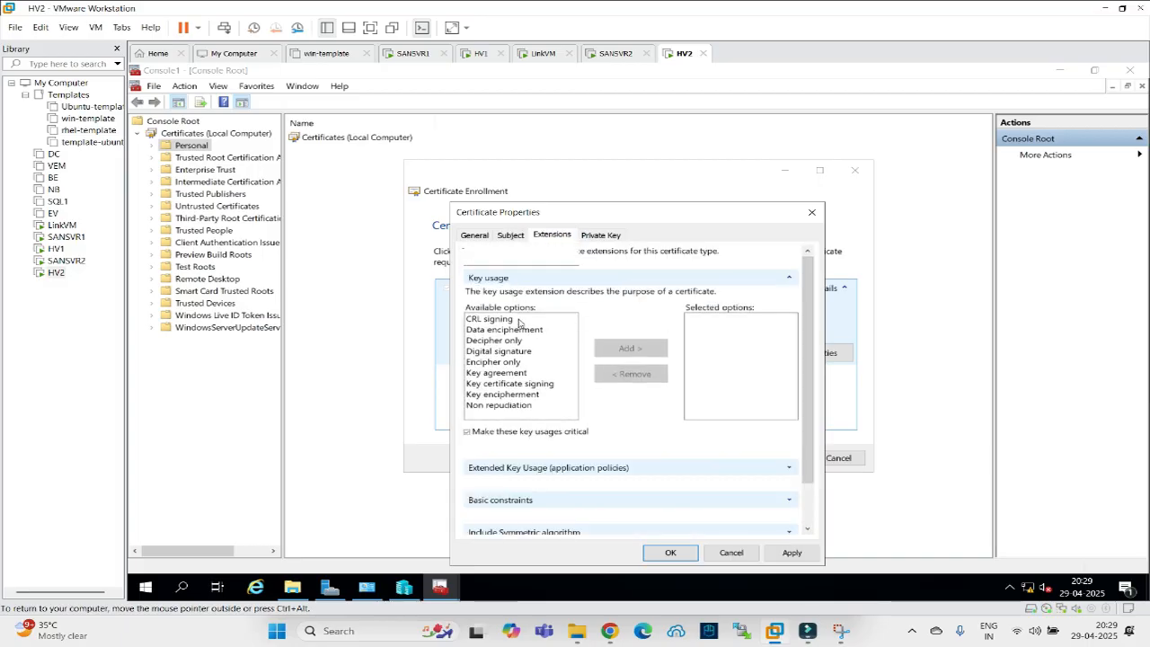
left_click(492, 351)
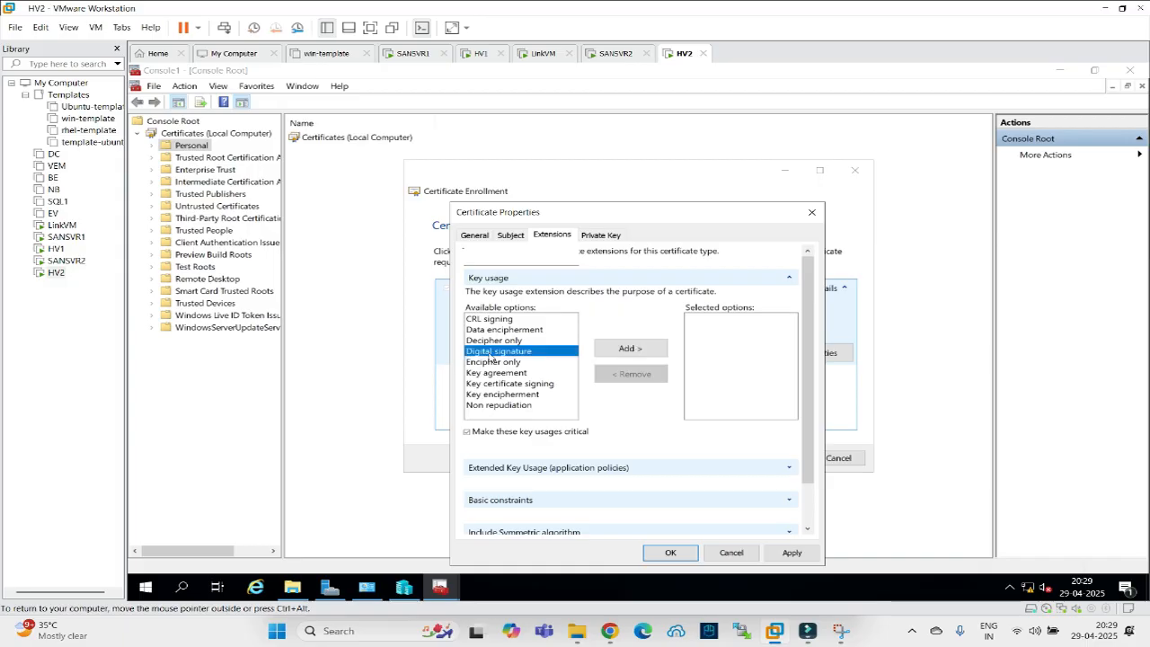
left_click(629, 350)
left_click(790, 279)
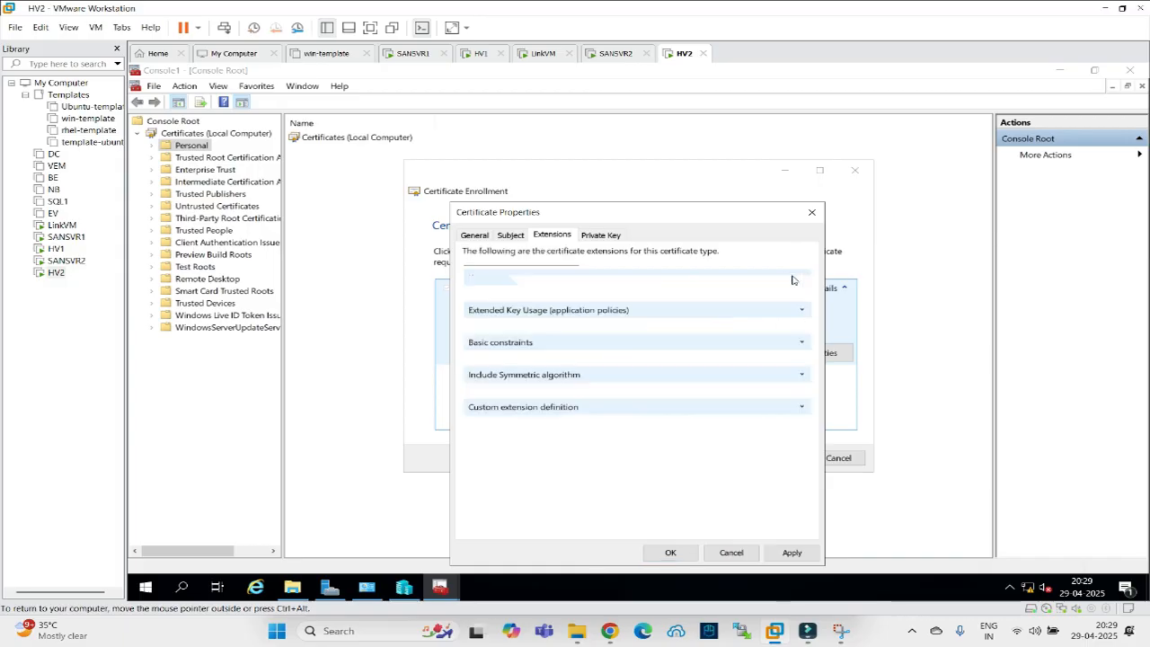
Add Server Authentication and Client Authentication as extended key usage policies.
left_click(801, 310)
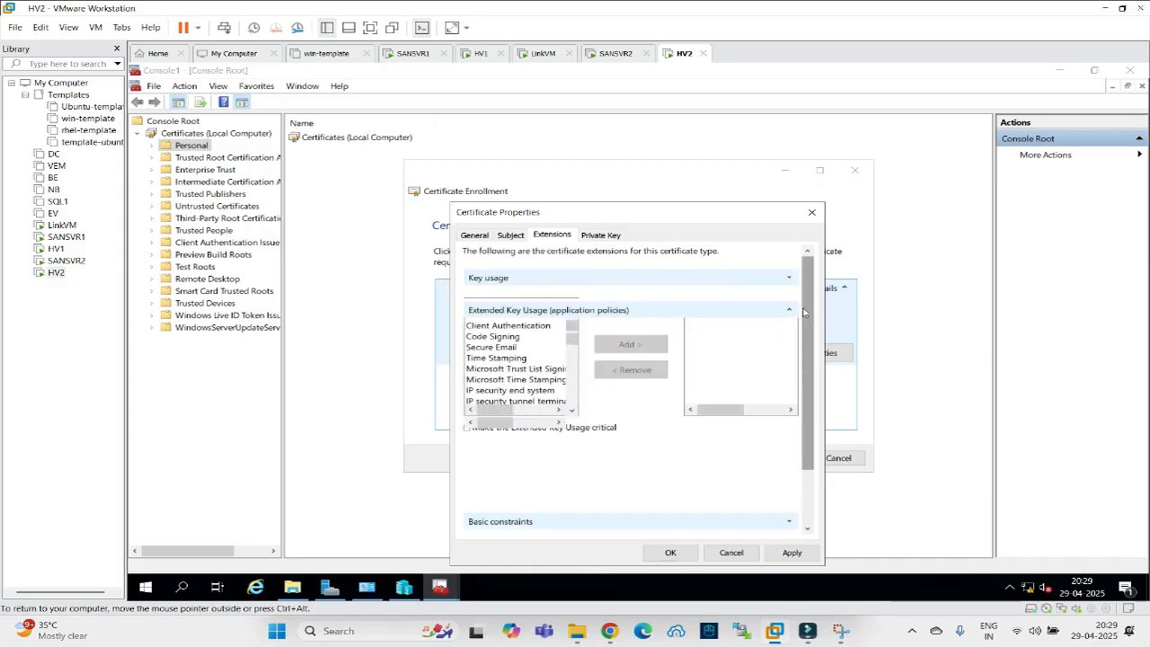
left_click(490, 373)
left_click(600, 402)
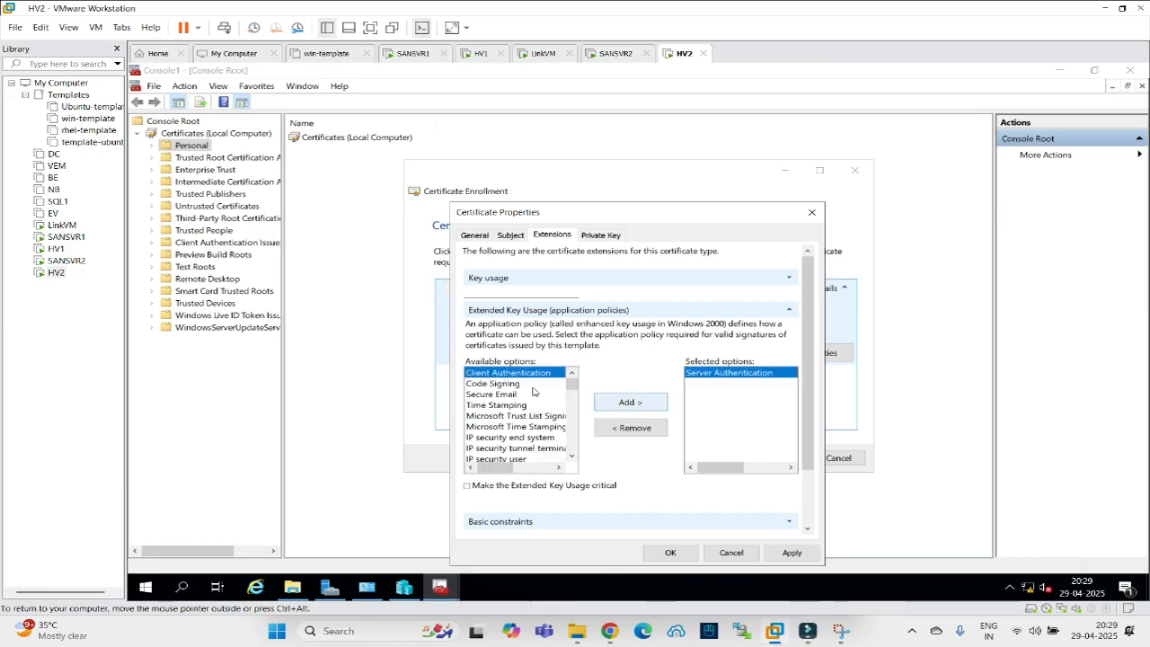
left_click(601, 402)
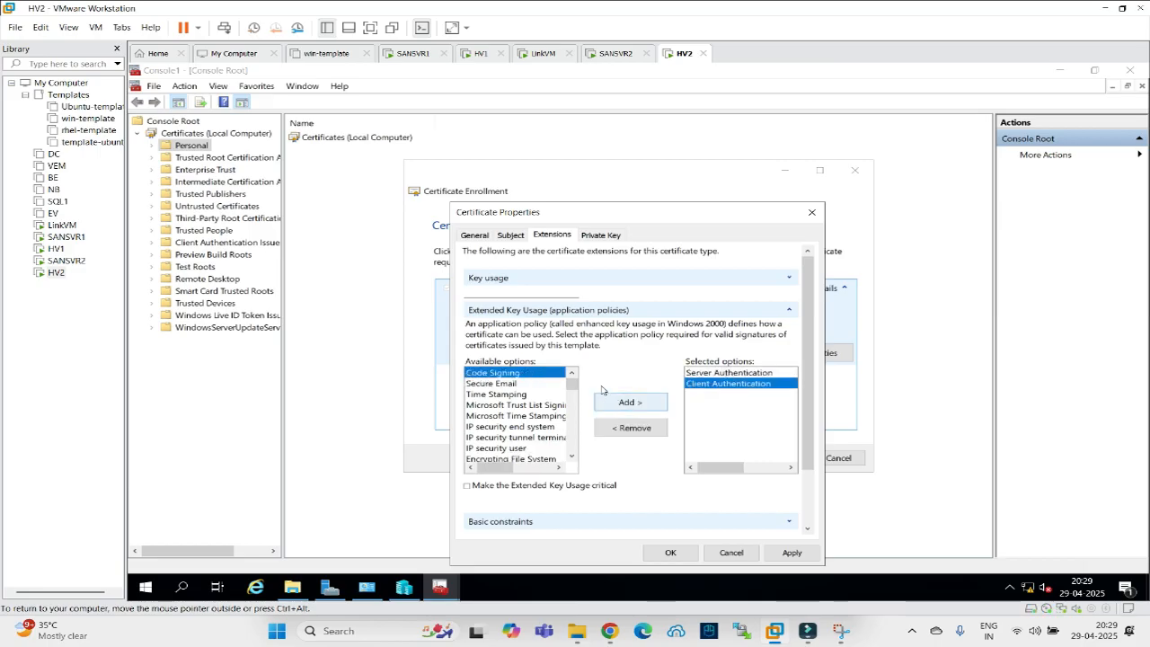
left_click(790, 310)
Make the private key exportable and apply the certificate properties.
left_click(608, 236)
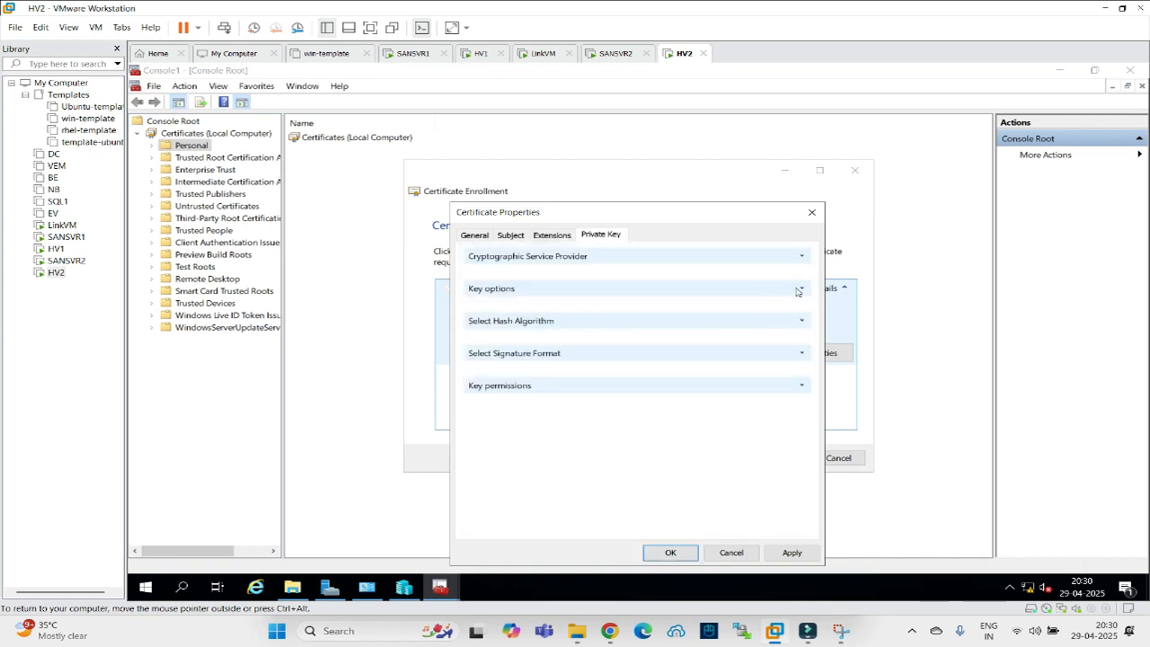
left_click(802, 288)
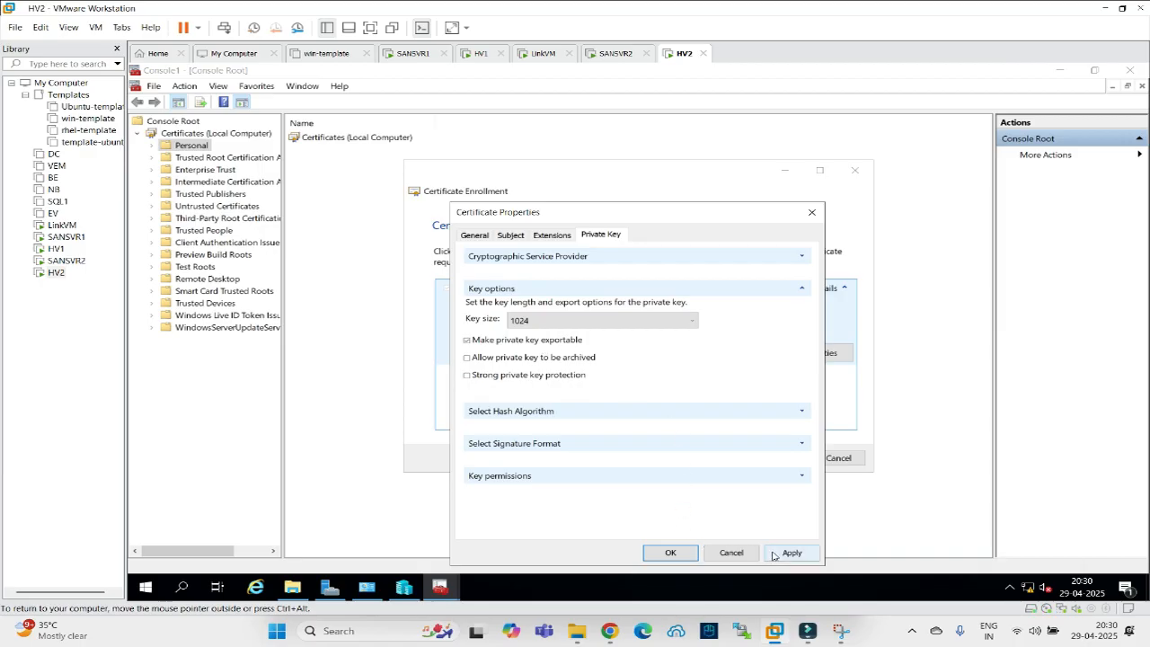
left_click(669, 552)
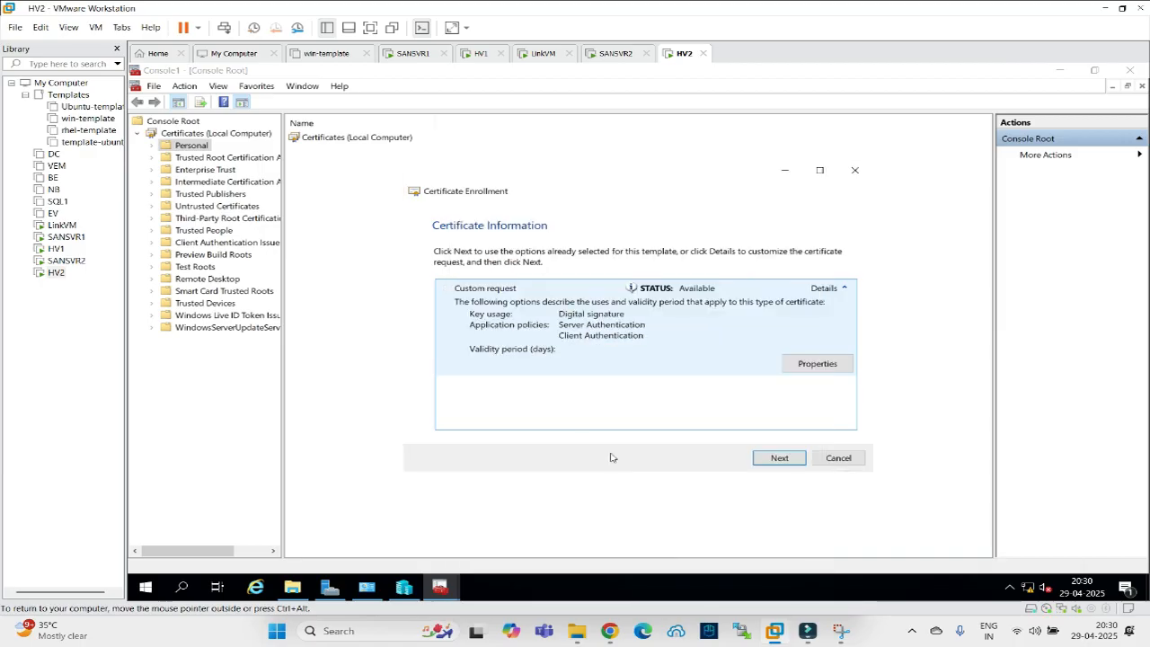
Save the offline request as hyper-repl-req in a newly created C:\cert folder.
left_click(773, 458)
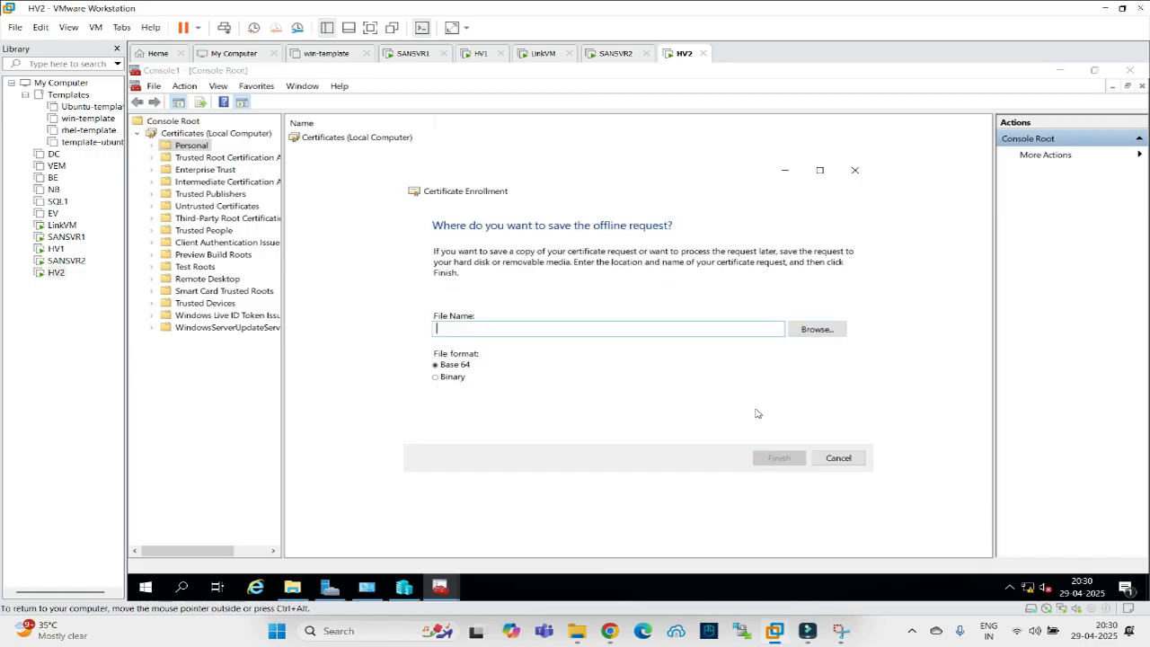
left_click(807, 329)
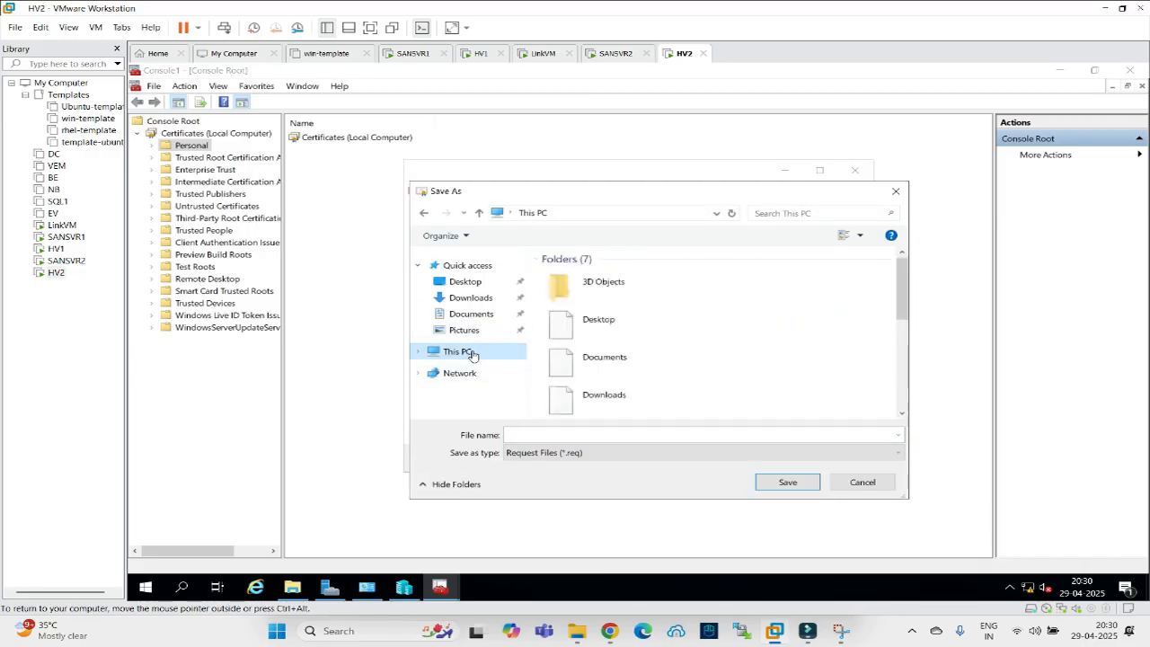
scroll(629, 397, "down", 2)
scroll(629, 396, "down", 3)
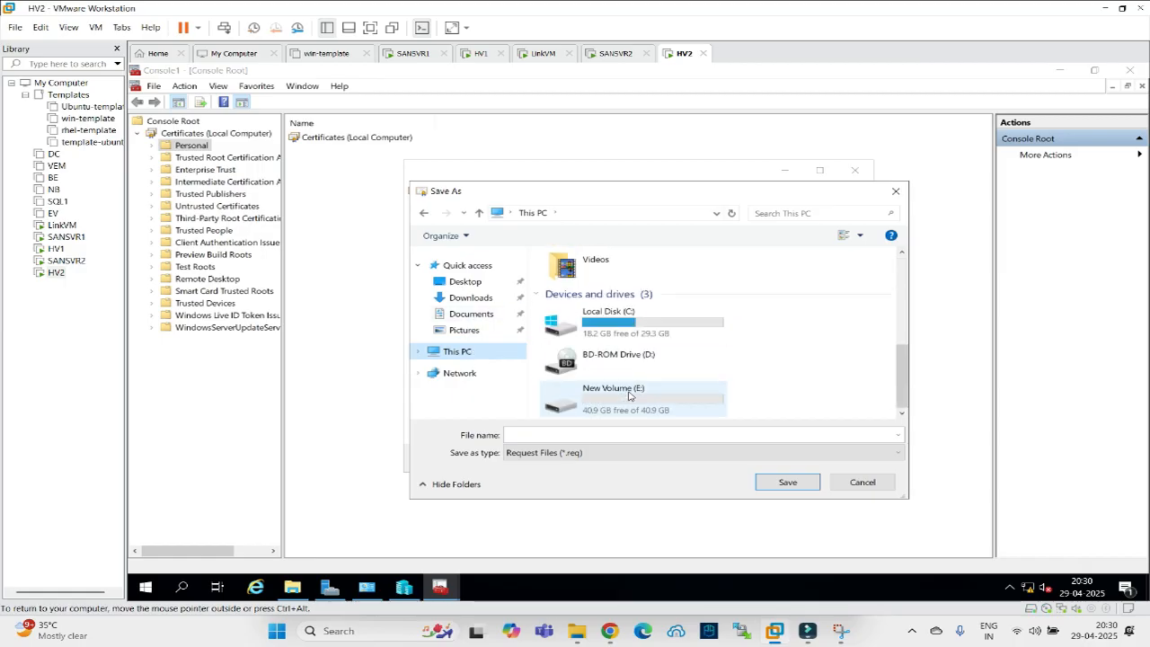
left_click(606, 327)
double_click(606, 327)
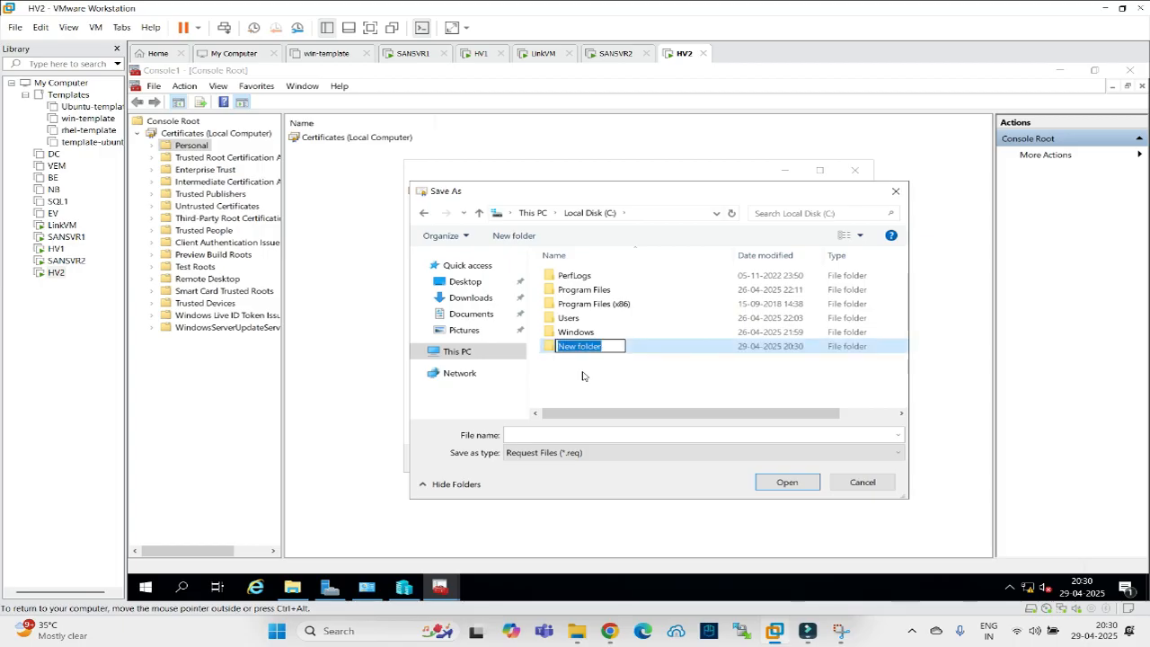
type("cert")
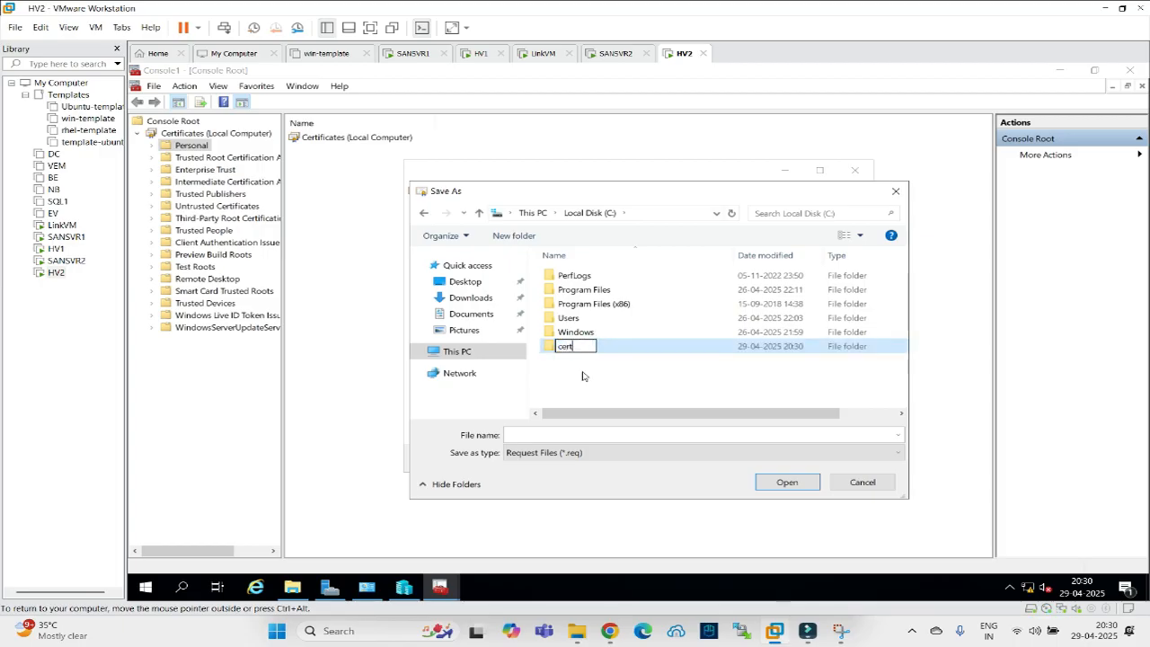
left_click(583, 376)
double_click(564, 346)
left_click(557, 435)
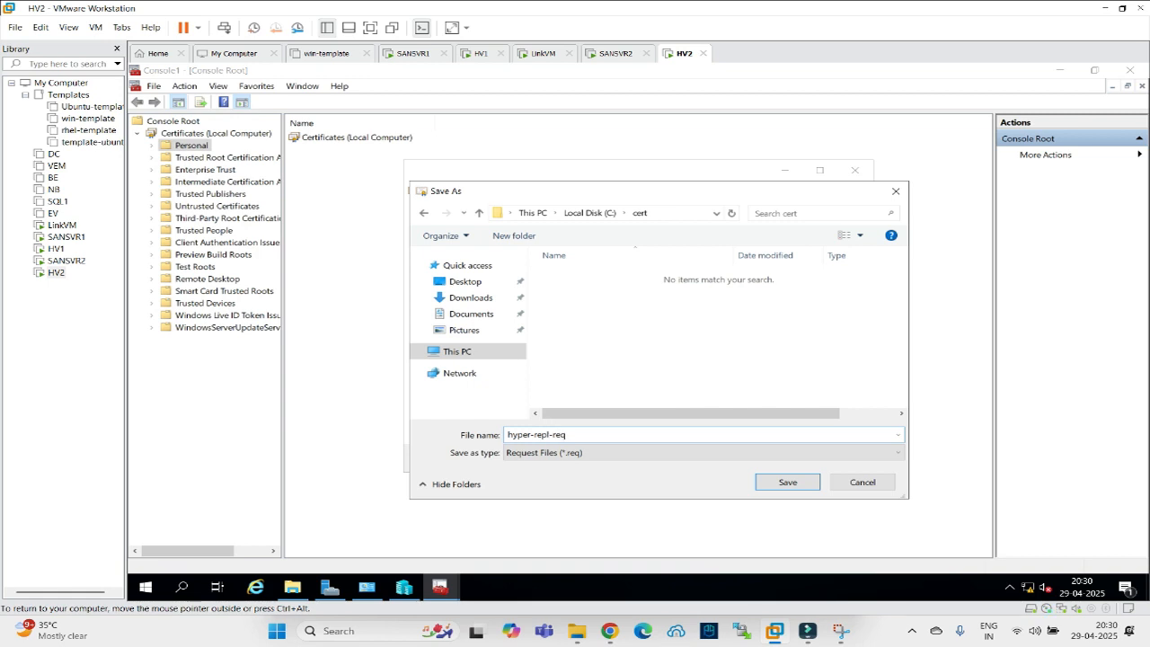
left_click(783, 485)
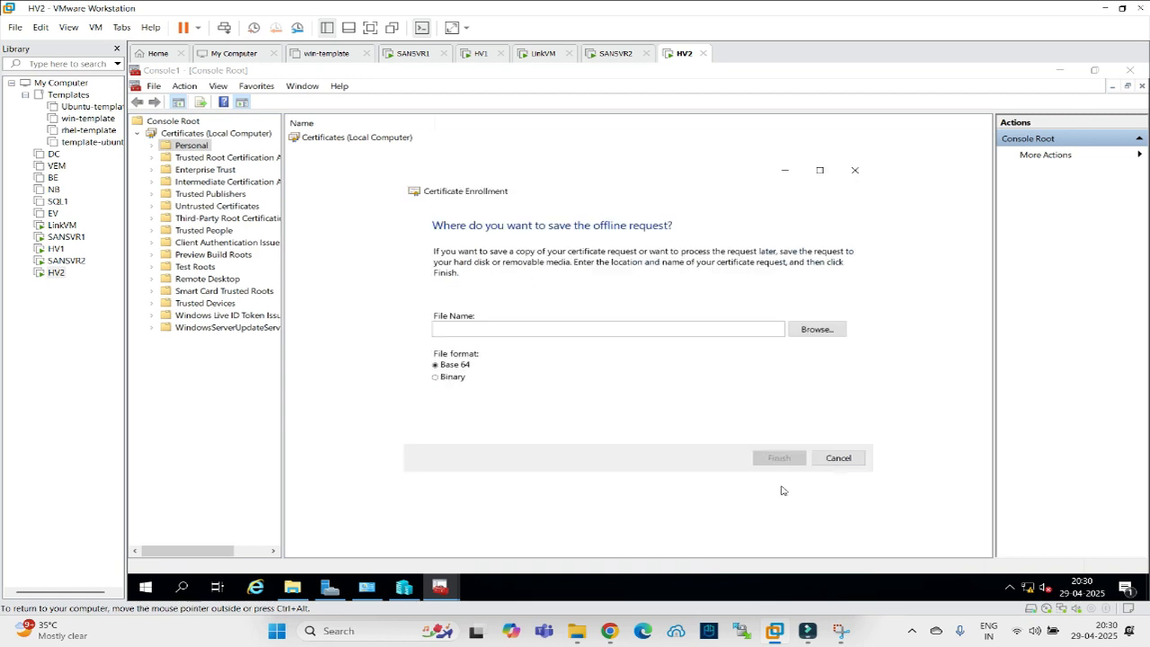
Finish the enrollment, check the Personal certificate store, and minimize the console.
left_click(776, 459)
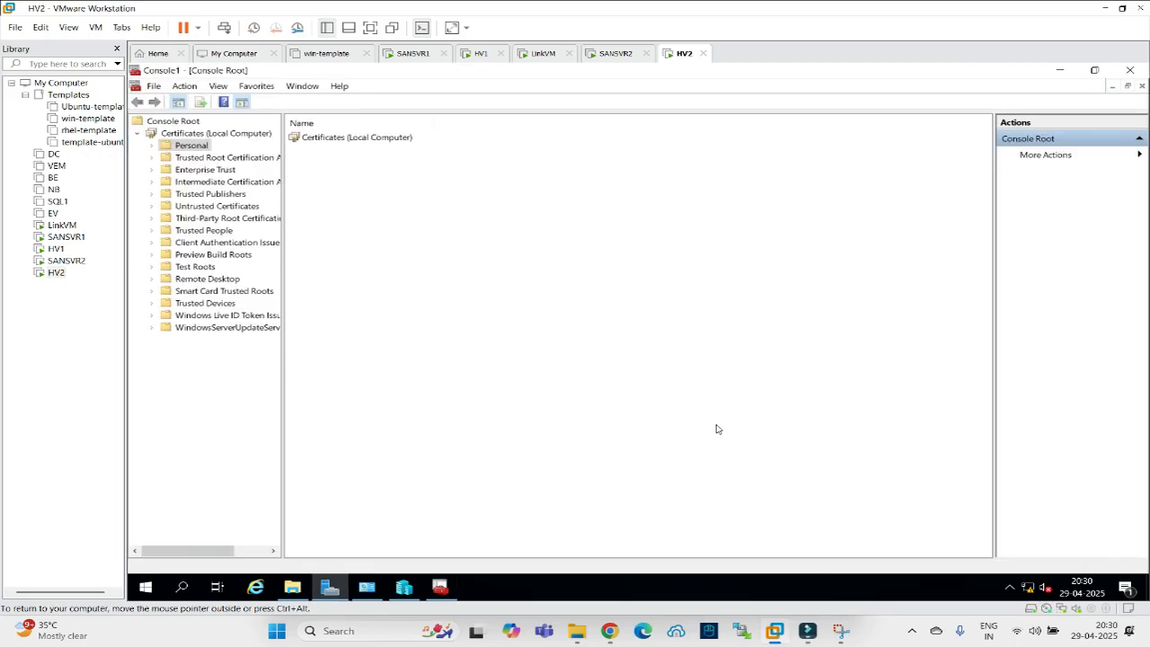
left_click(182, 146)
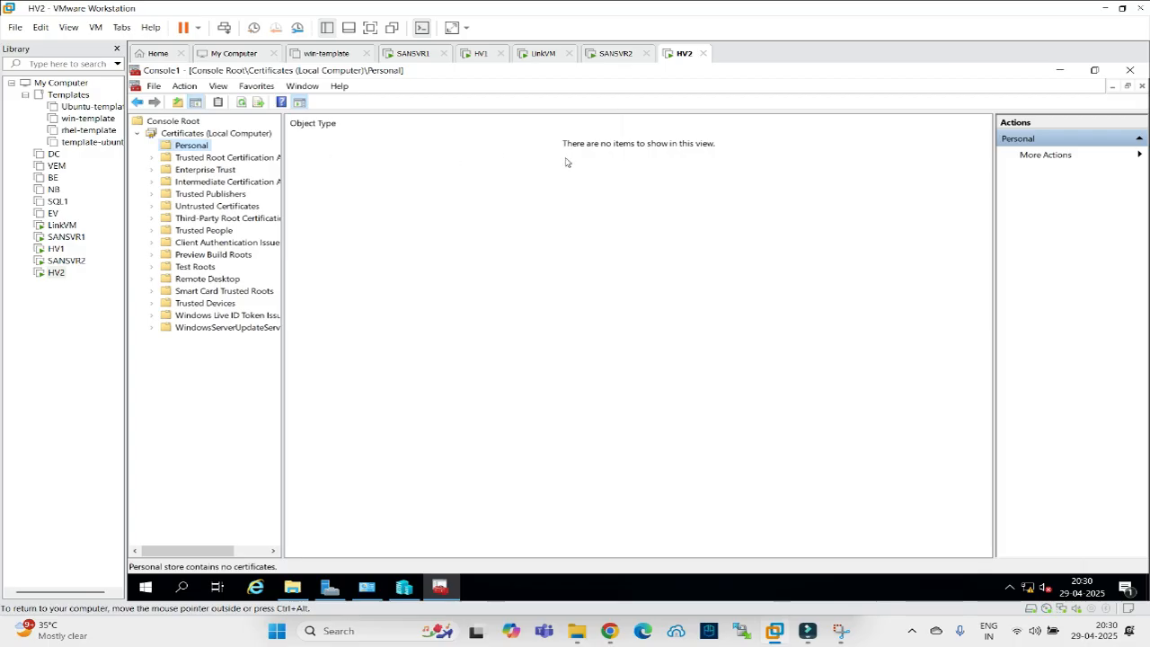
left_click(1062, 72)
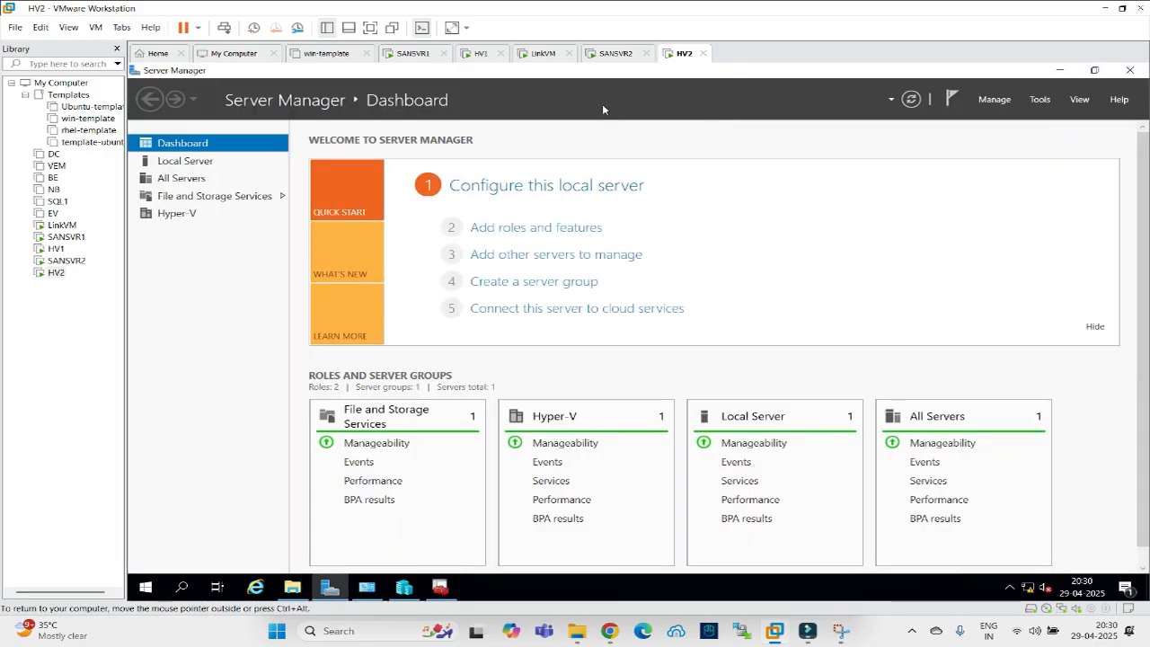
On LinkVM, close the role installation wizard and start Configure AD CS with administrator credentials.
left_click(543, 53)
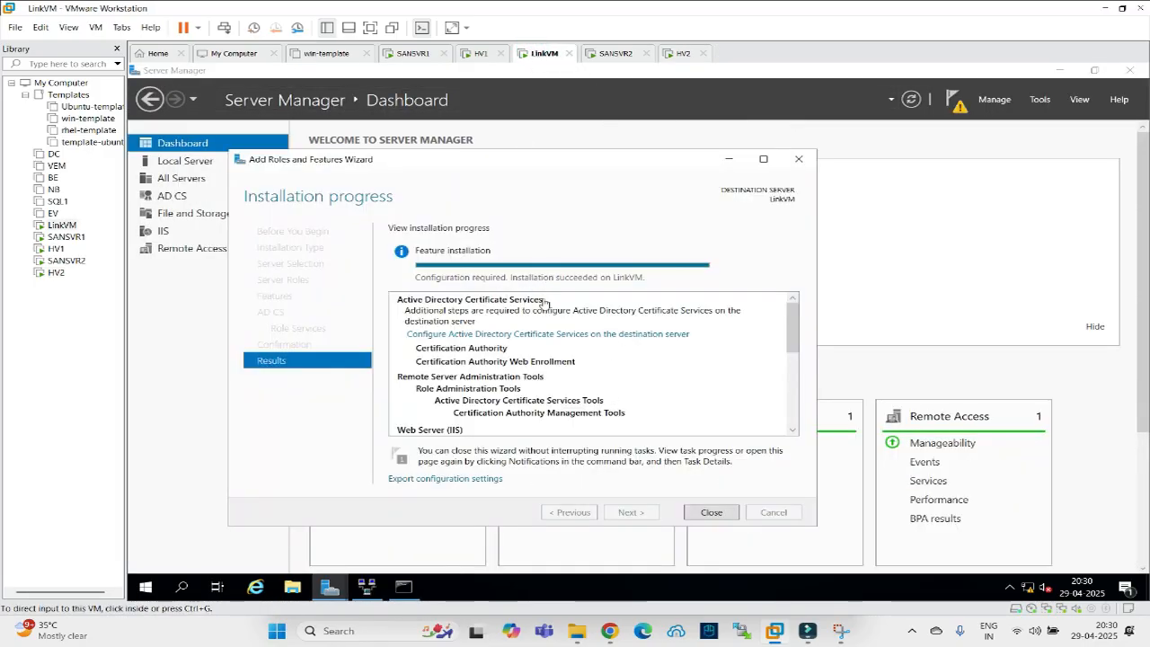
left_click(725, 514)
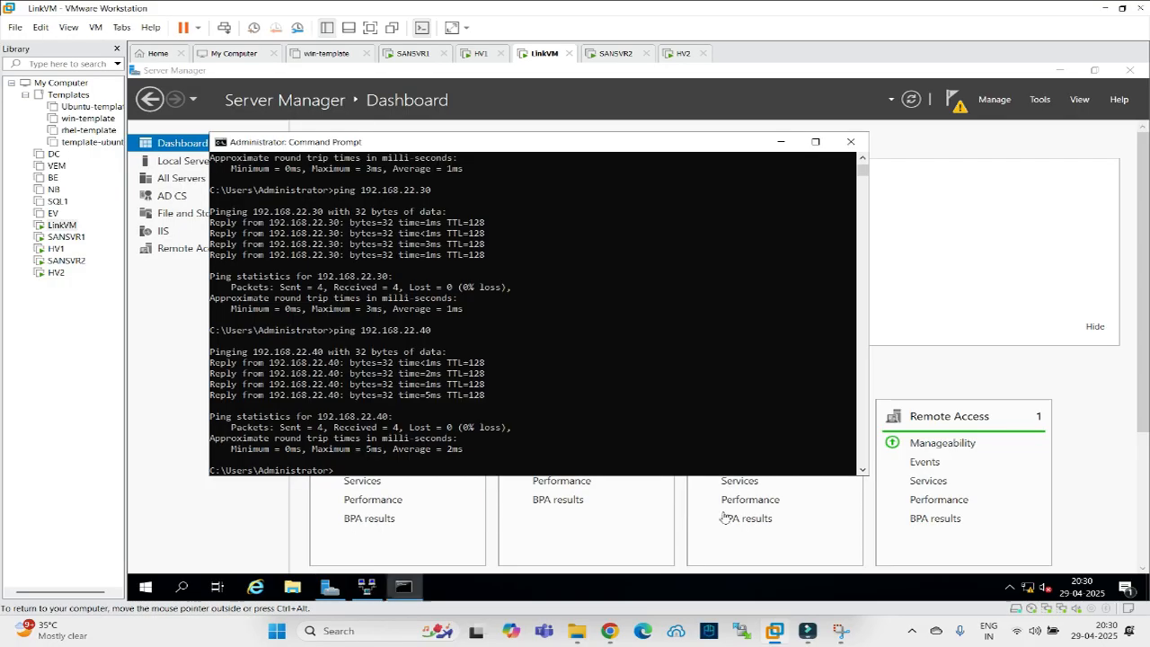
left_click(781, 142)
left_click(955, 101)
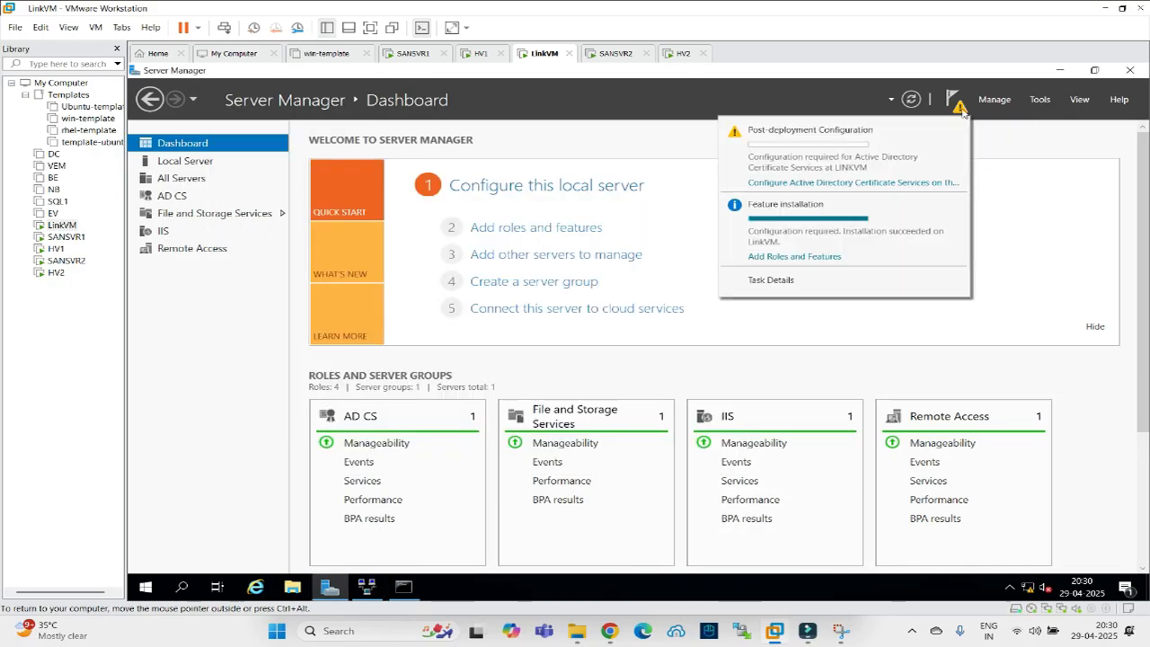
left_click(804, 184)
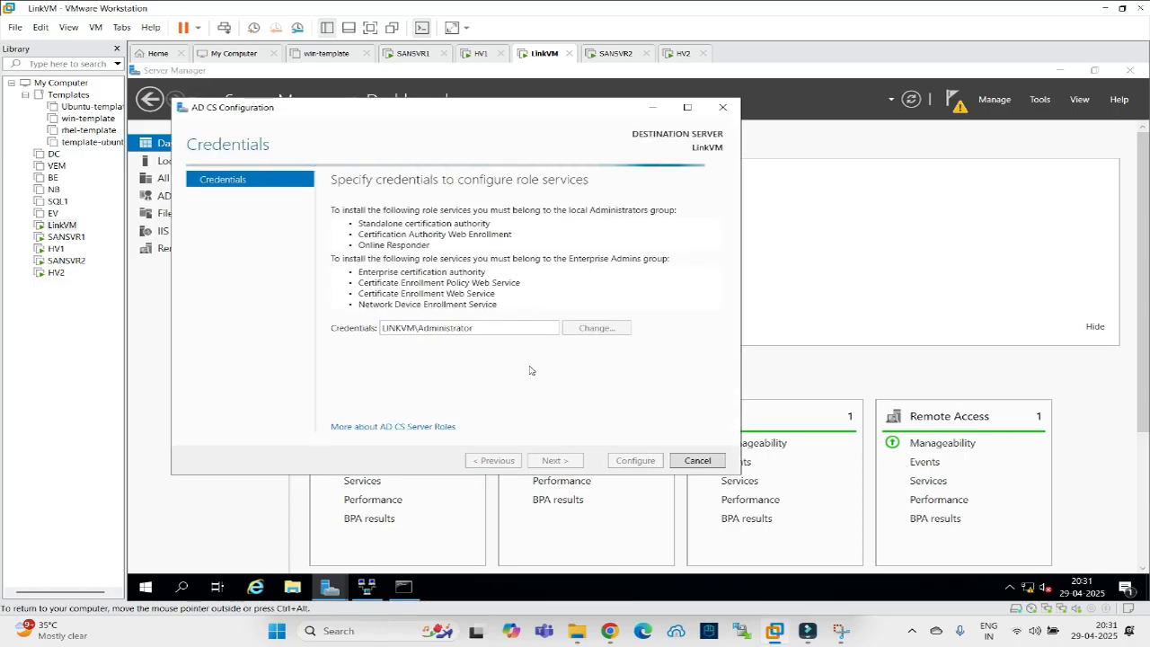
left_click(539, 464)
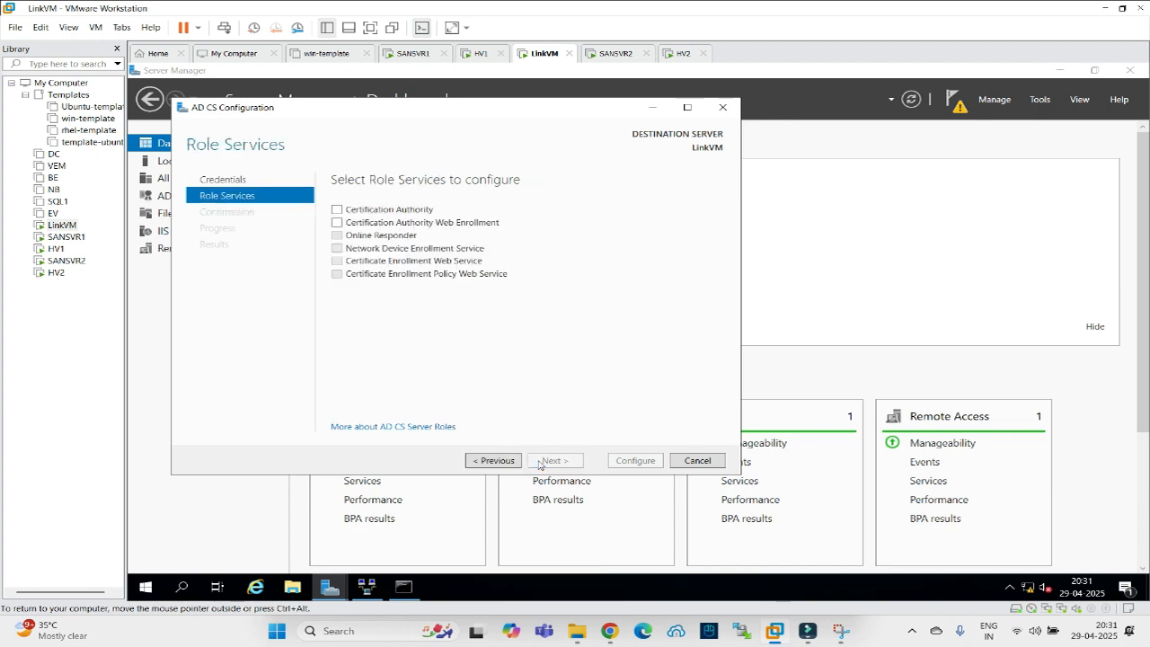
Configure Certification Authority and Web Enrollment as a Standalone Root CA named LINKVM-CA with 5-year validity.
left_click(337, 209)
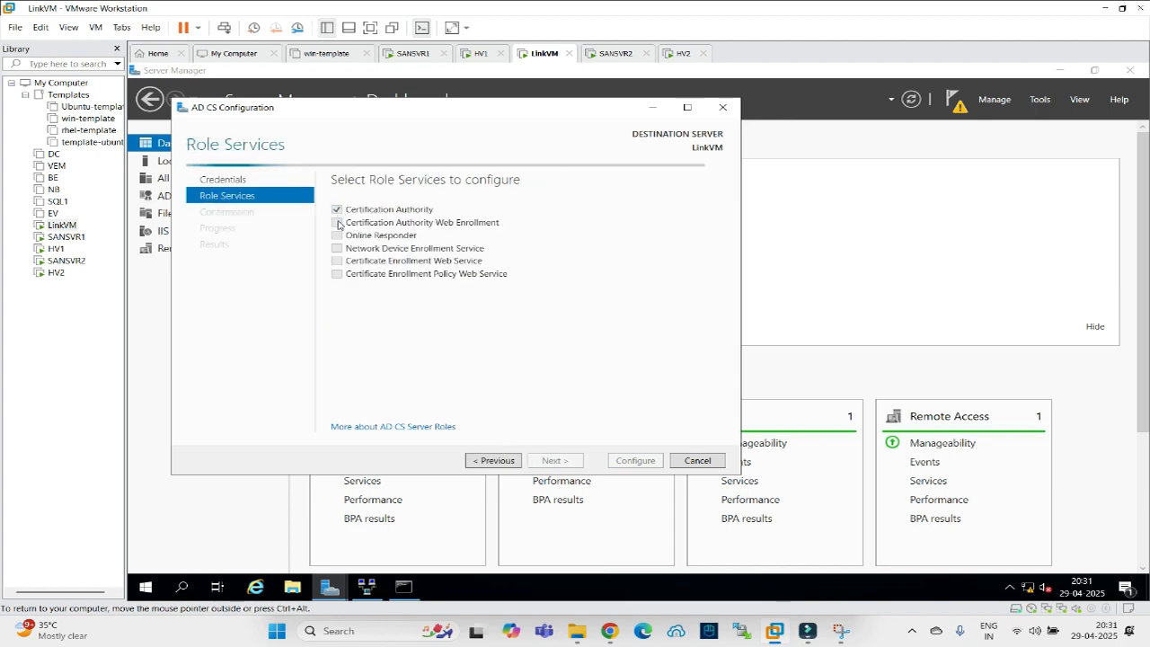
left_click(338, 223)
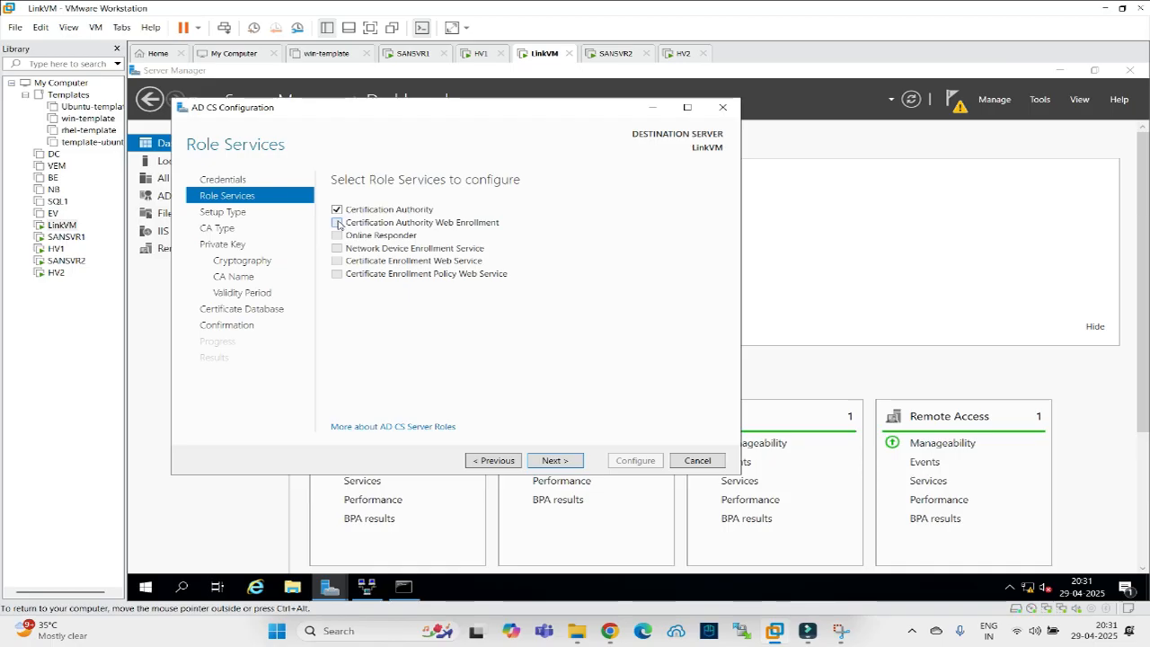
left_click(550, 460)
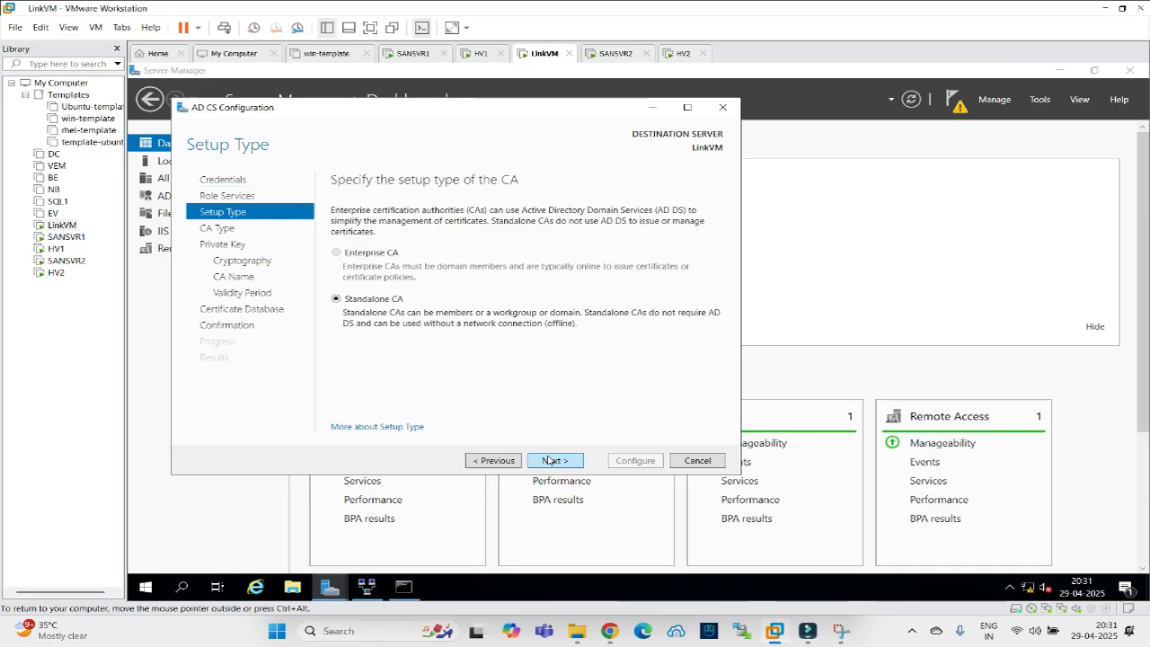
left_click(550, 461)
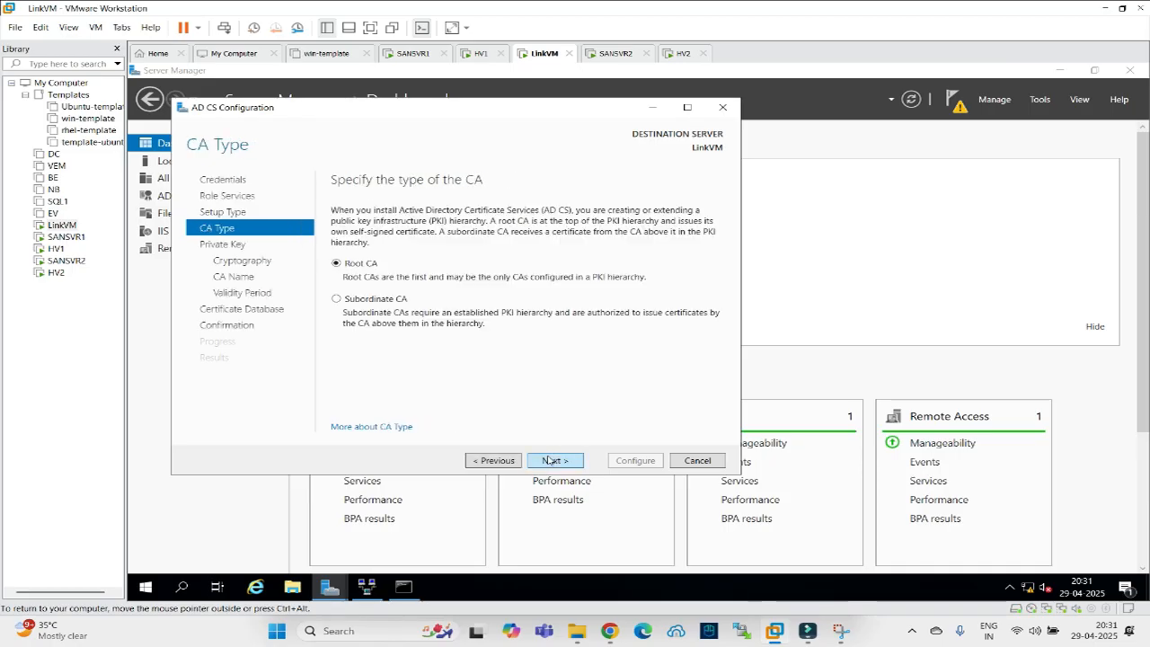
left_click(550, 460)
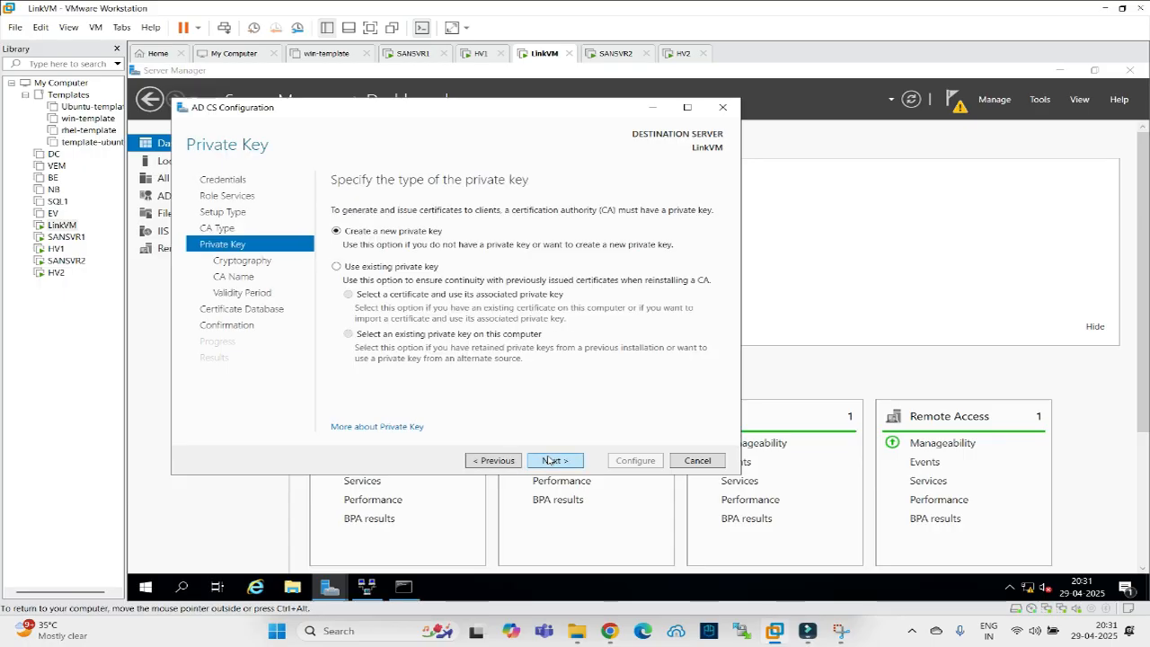
left_click(550, 460)
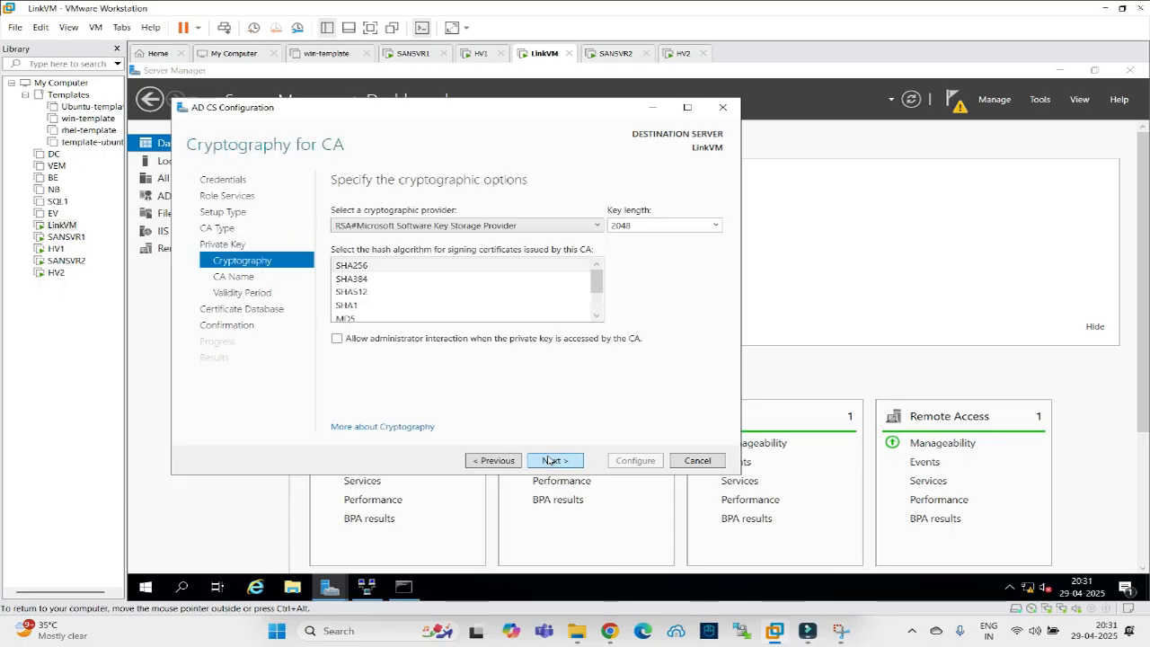
left_click(551, 461)
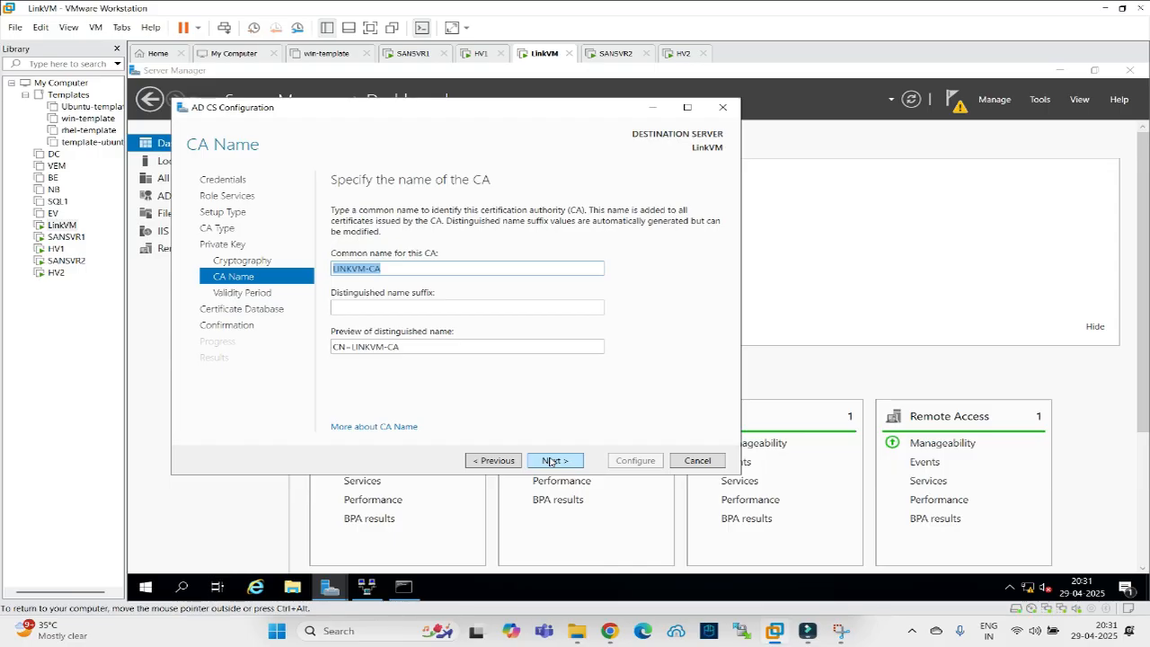
left_click(551, 461)
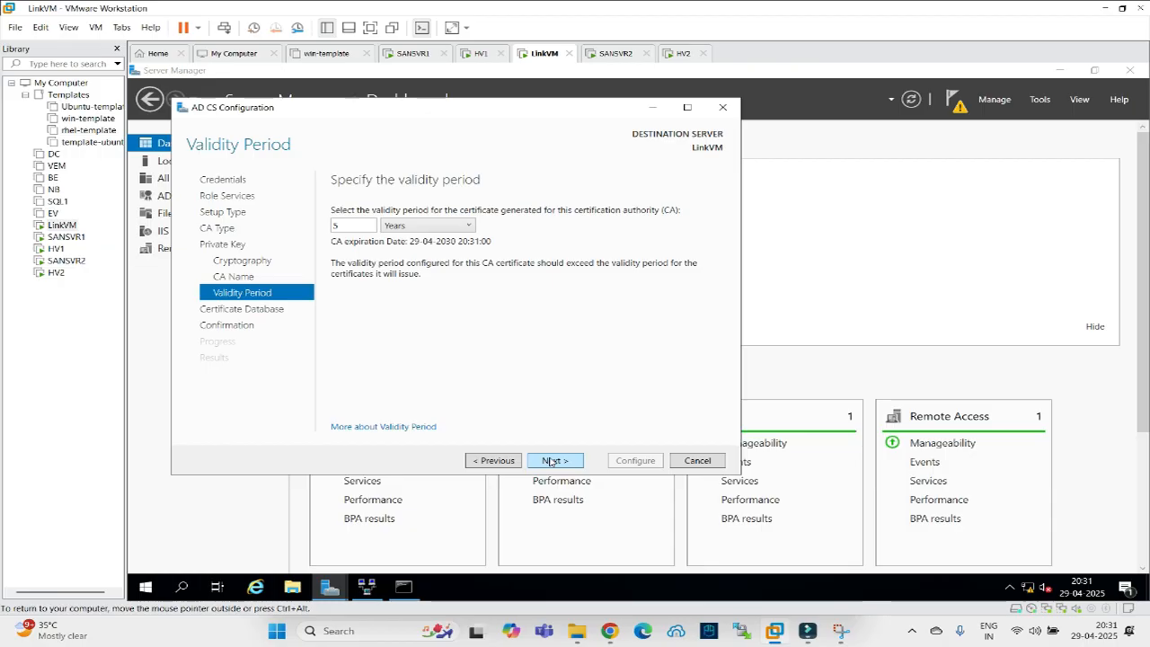
left_click(551, 462)
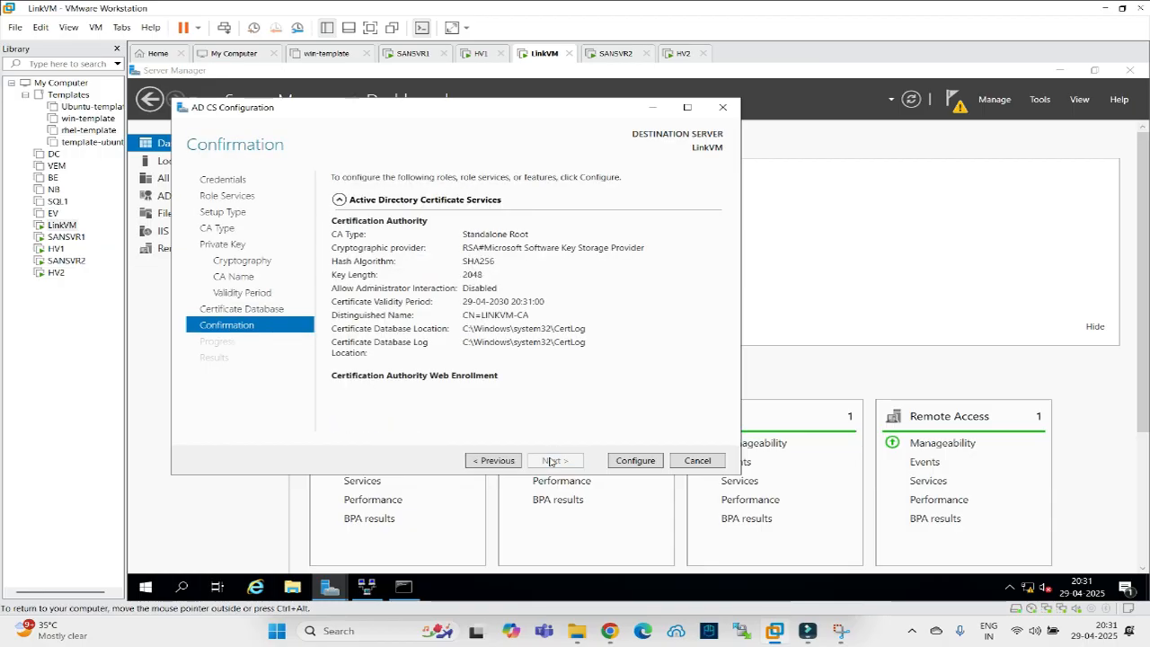
left_click(633, 461)
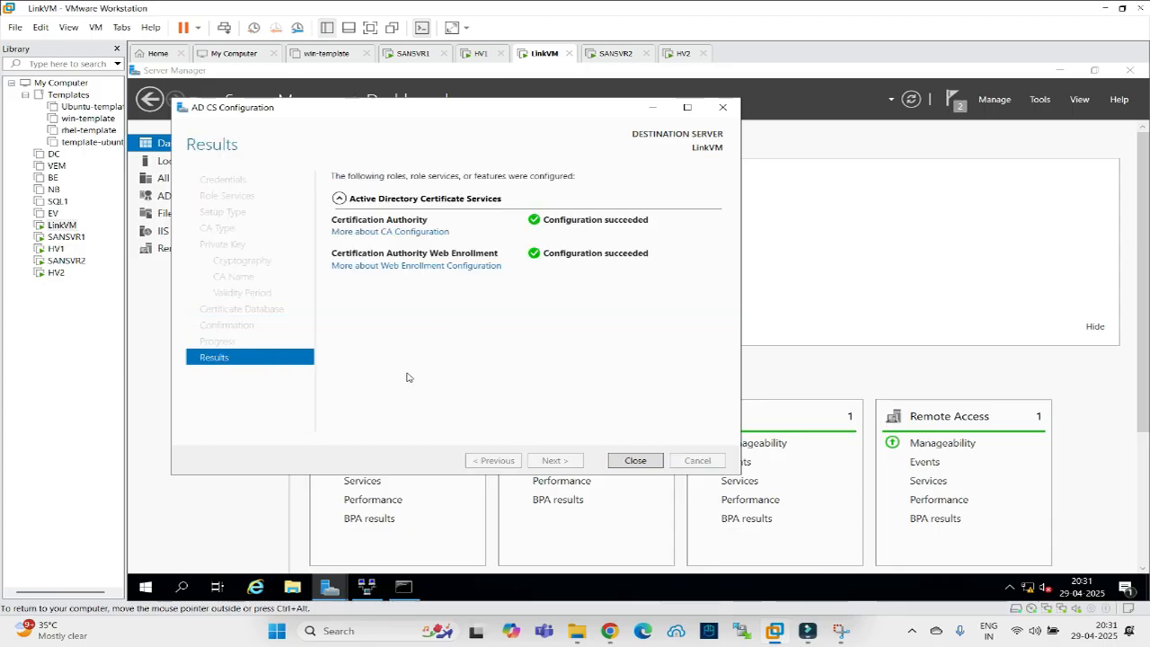
left_click(635, 460)
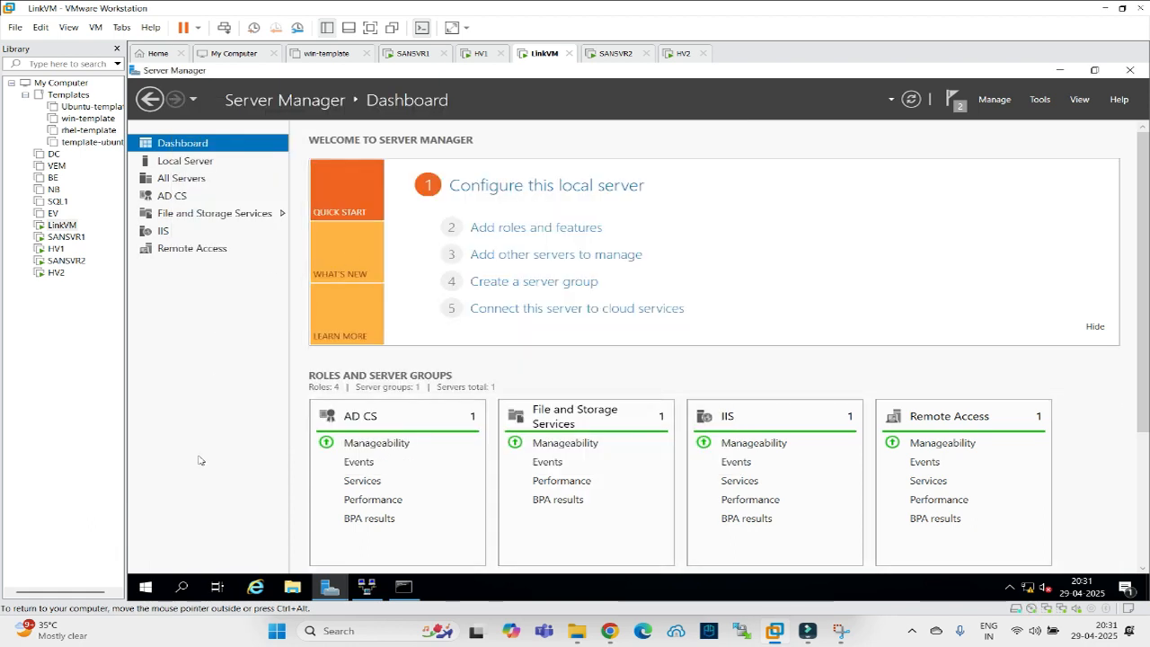
Copy ChromeStandaloneSetup64.exe from the host's ISO folder.
left_click(577, 631)
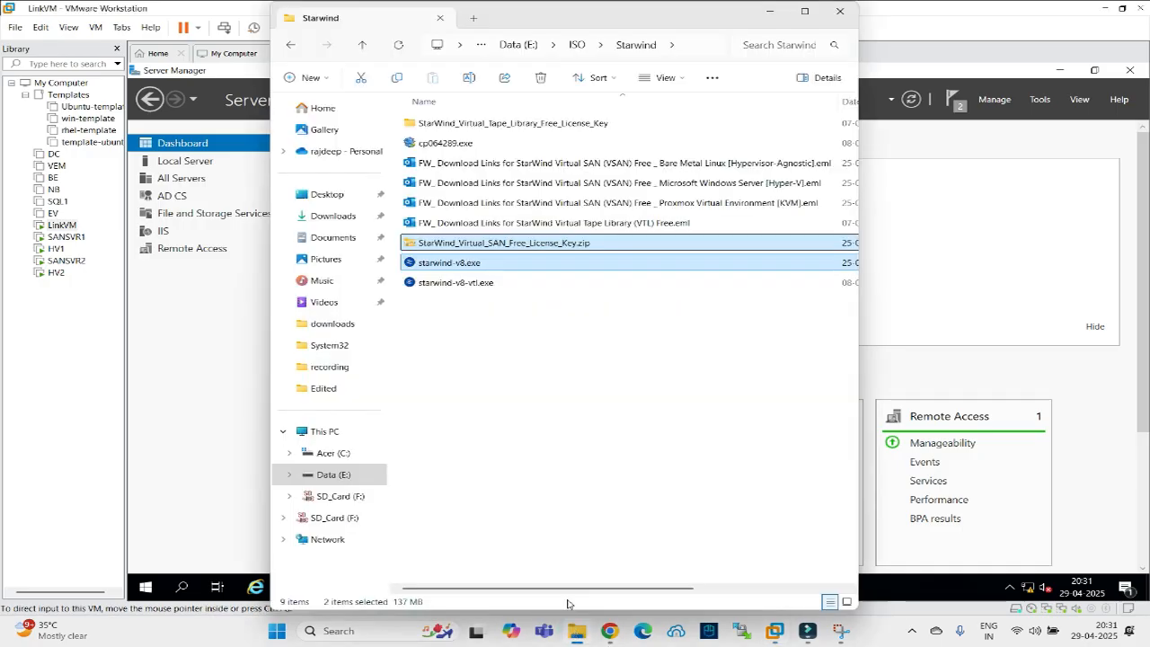
left_click(576, 45)
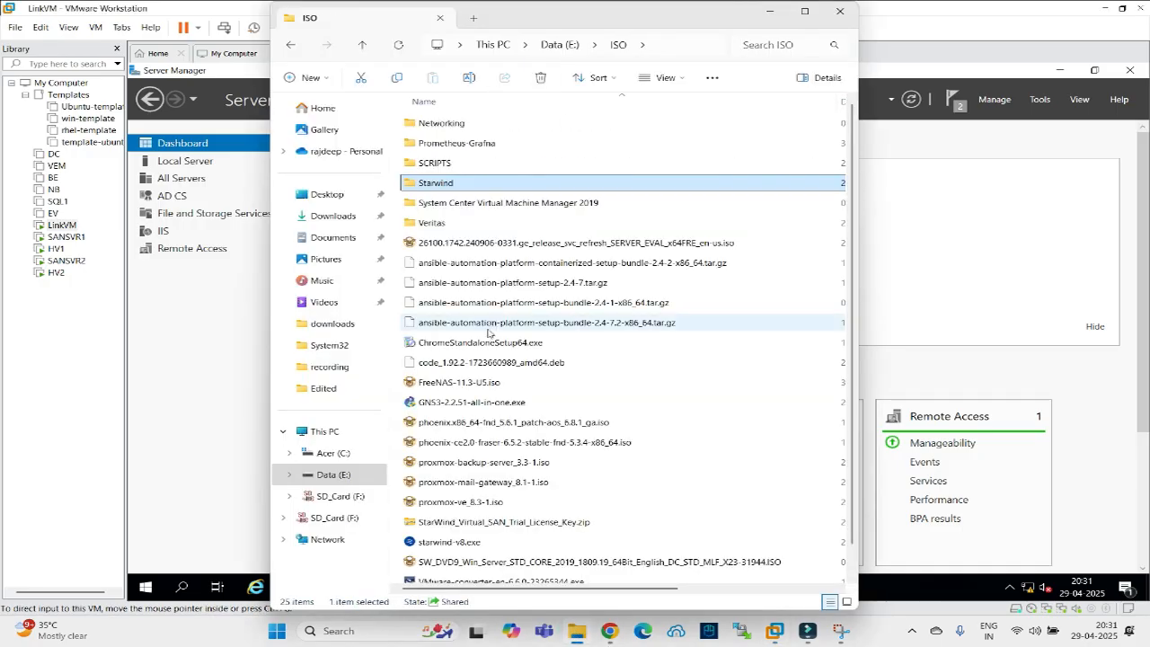
right_click(447, 341)
left_click(517, 359)
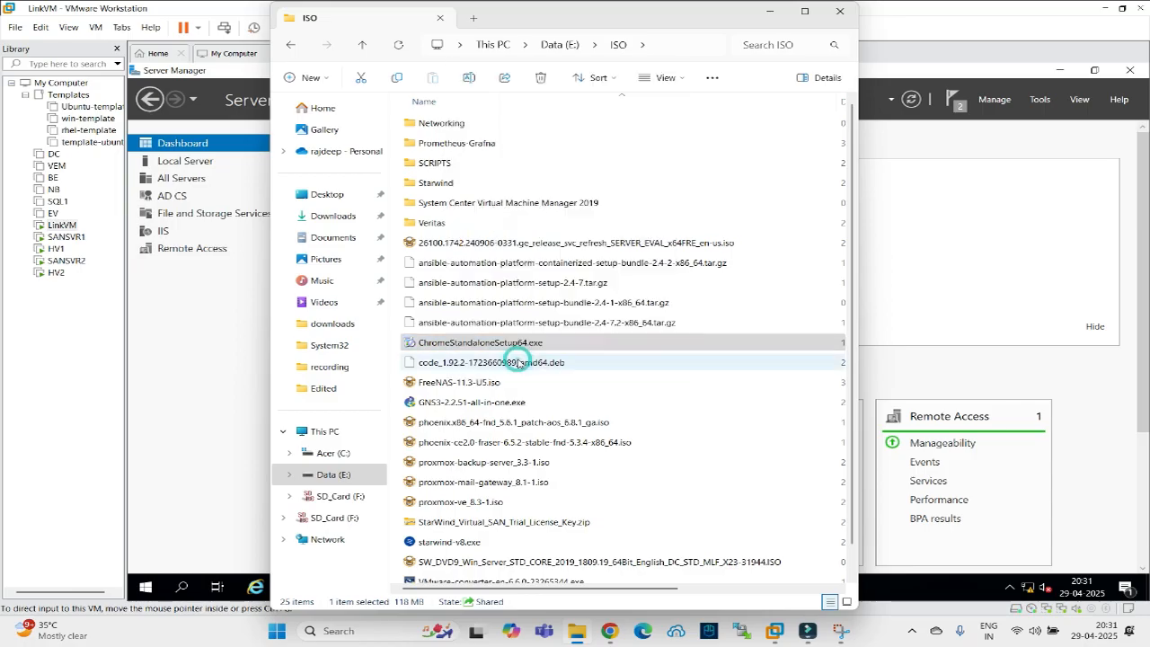
left_click(769, 12)
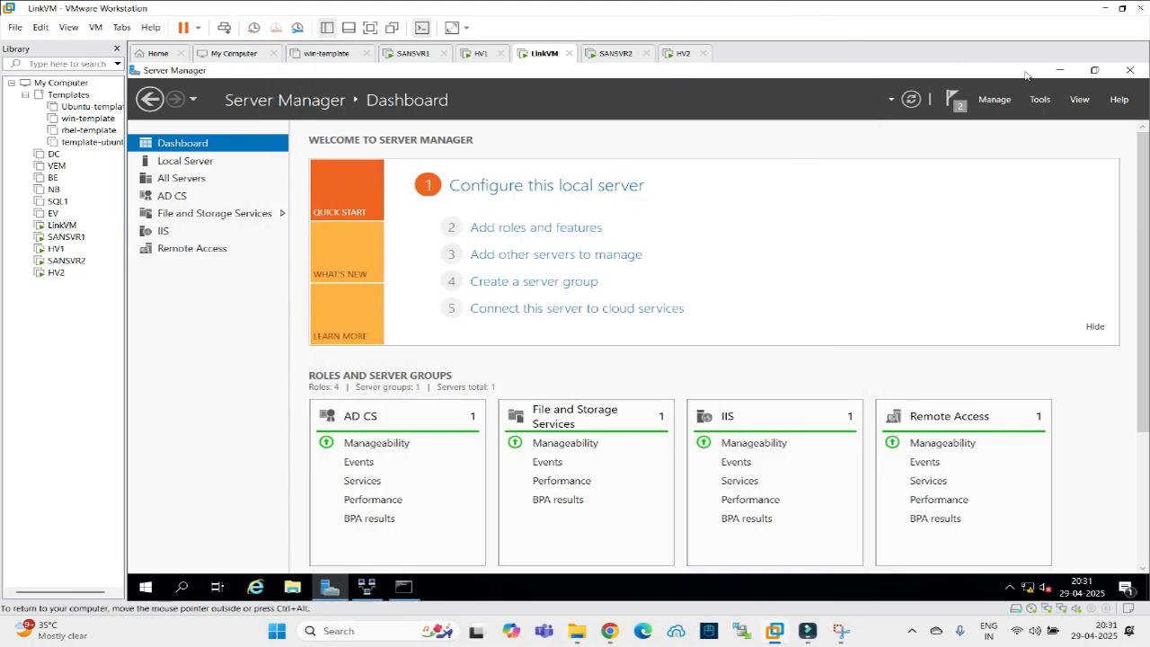
Paste the Chrome installer onto LinkVM's desktop and launch it.
left_click(1060, 71)
right_click(113, 260)
left_click(413, 209)
right_click(377, 205)
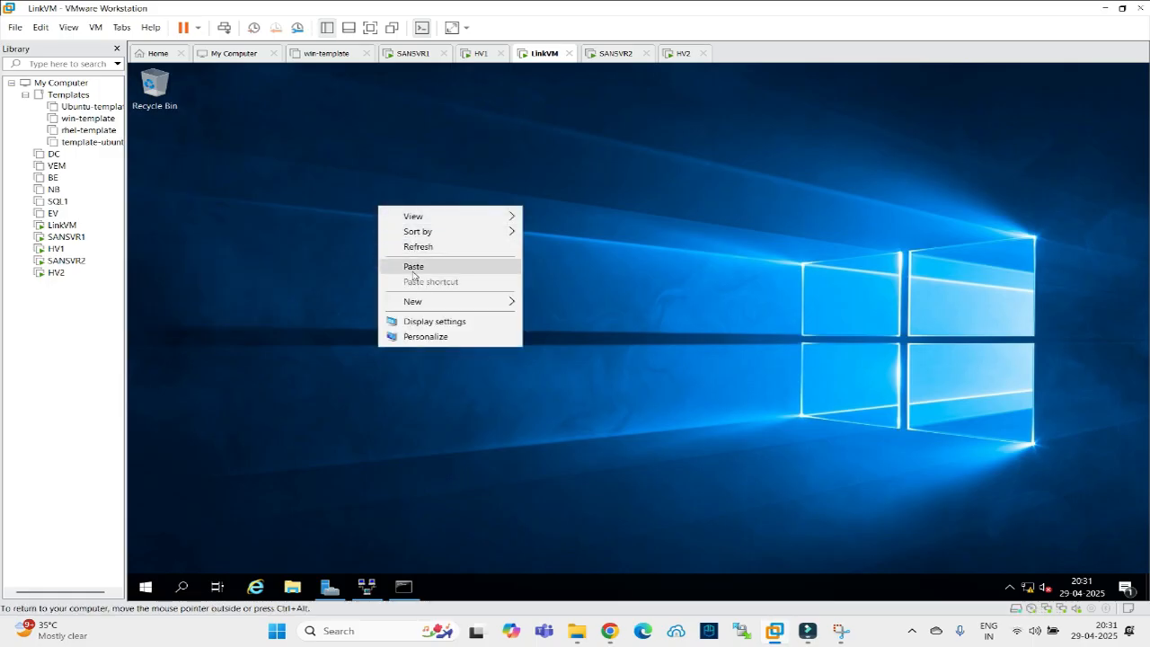
left_click(413, 267)
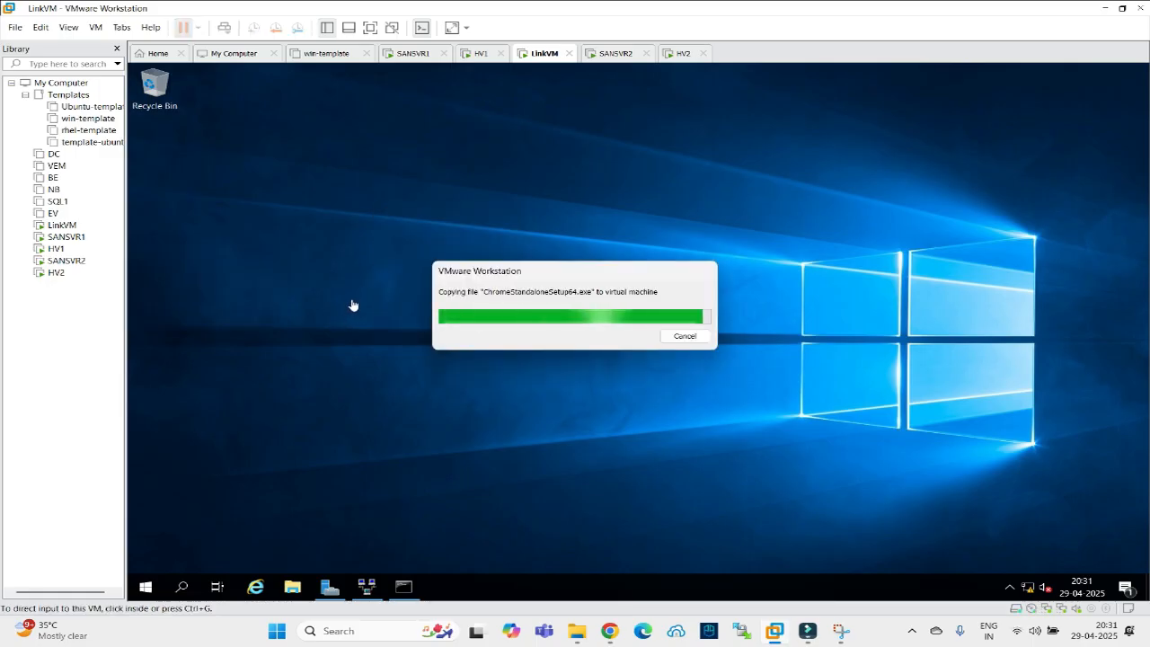
left_click(323, 275)
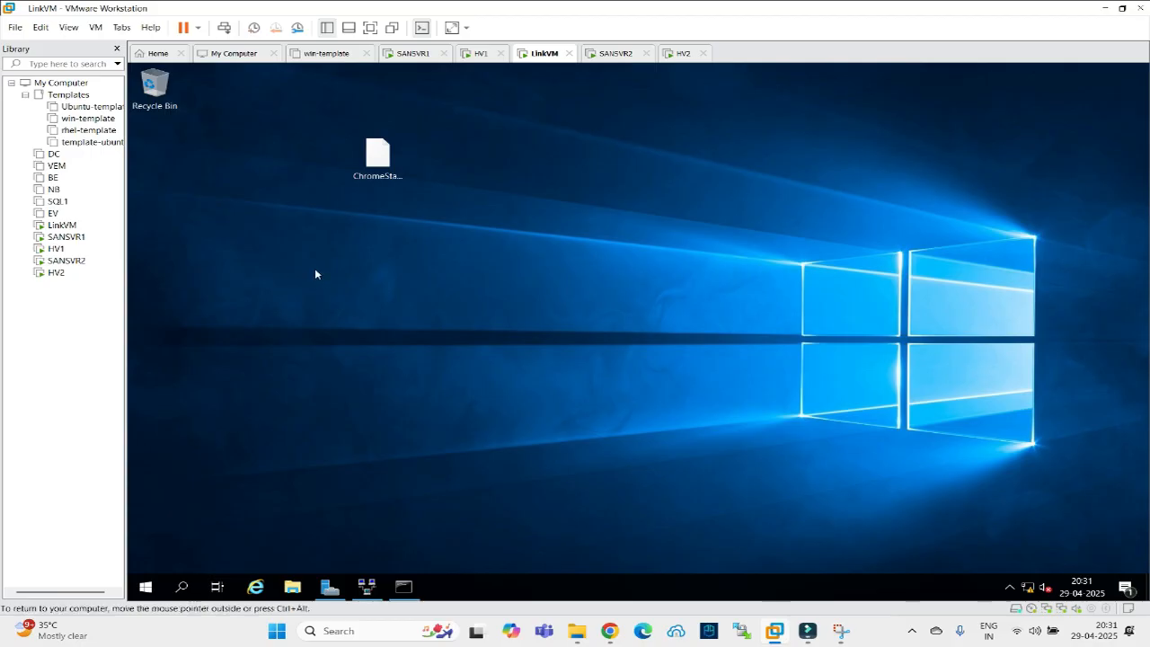
double_click(366, 160)
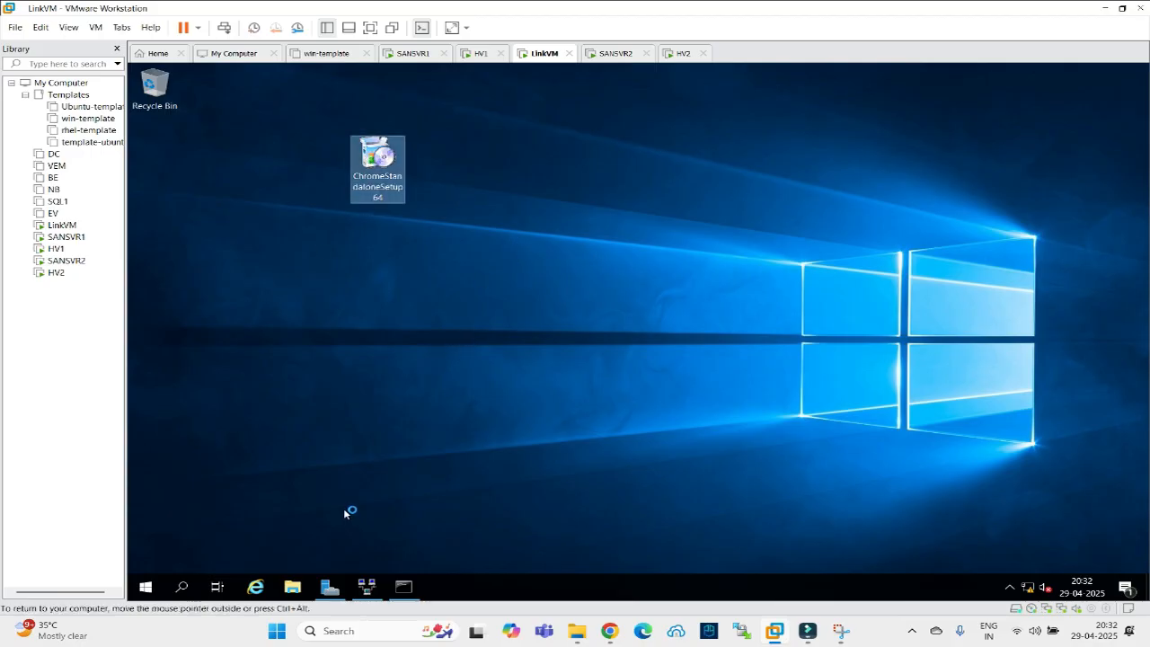
Close the Routing and Remote Access and Command Prompt windows.
left_click(366, 587)
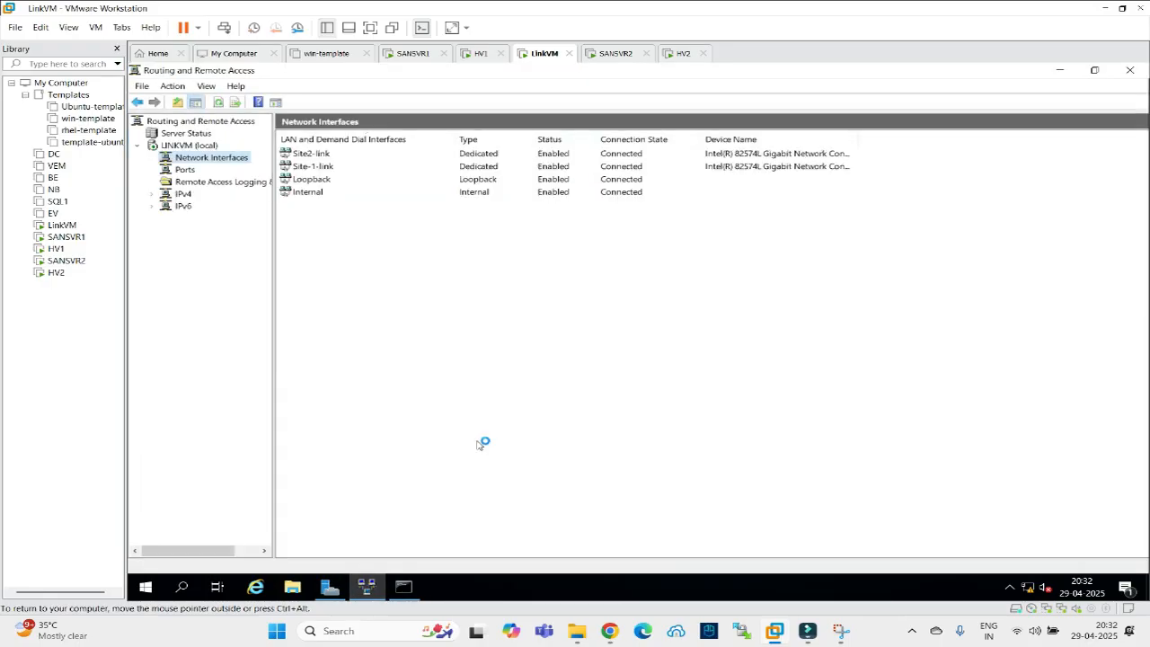
left_click(1127, 74)
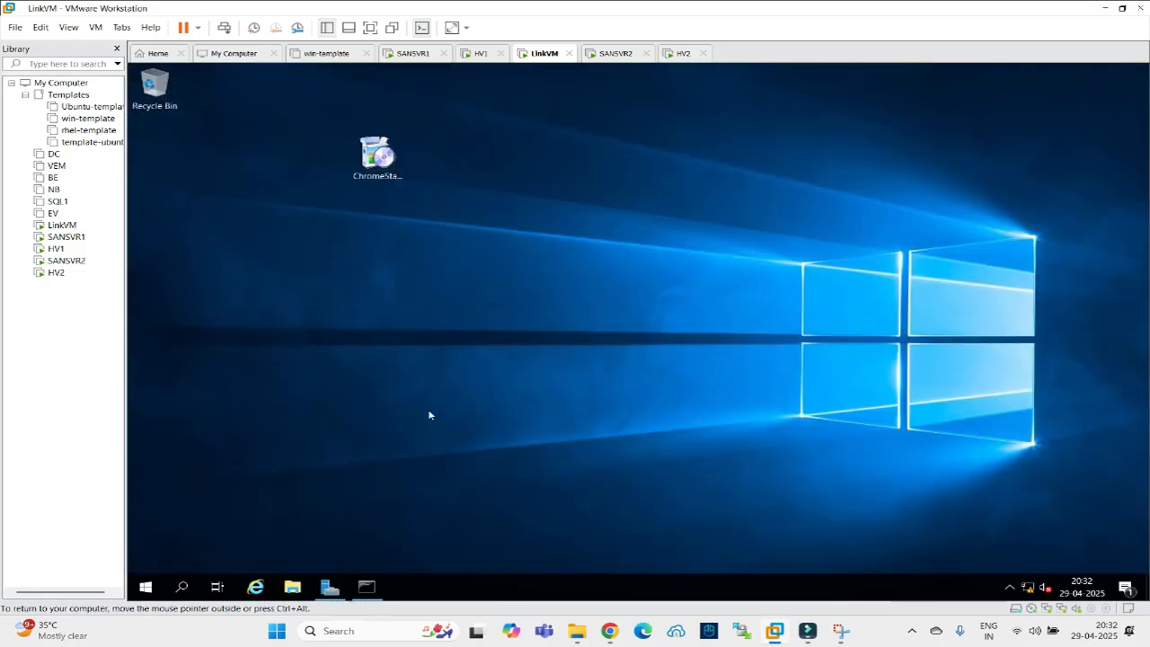
left_click(366, 587)
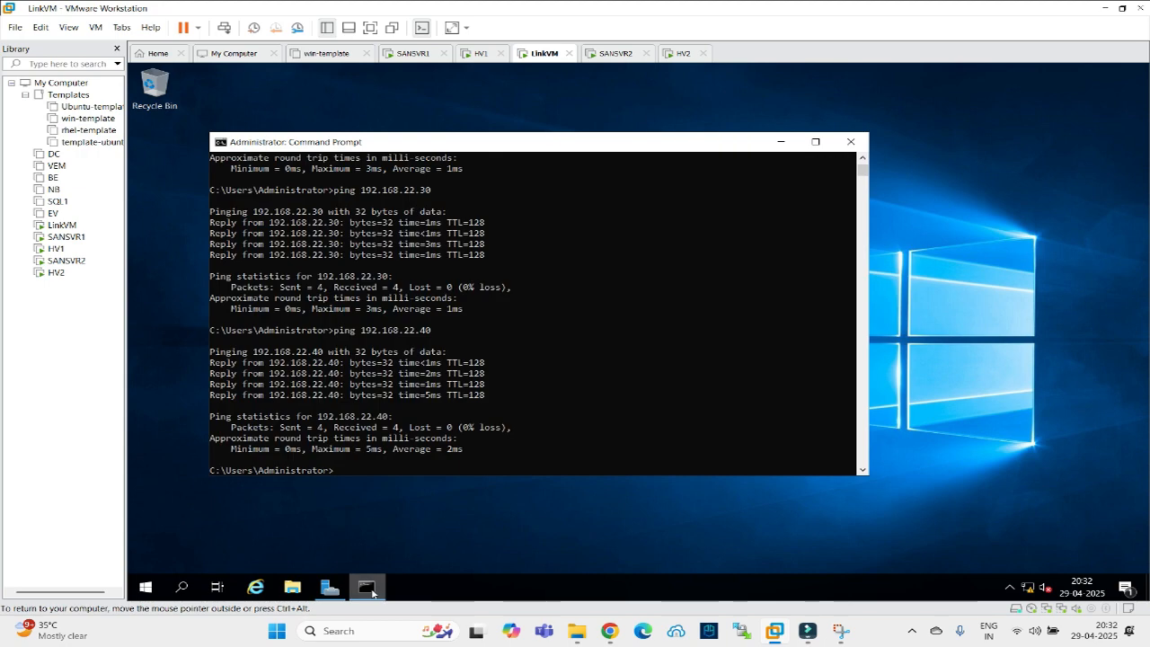
left_click(841, 148)
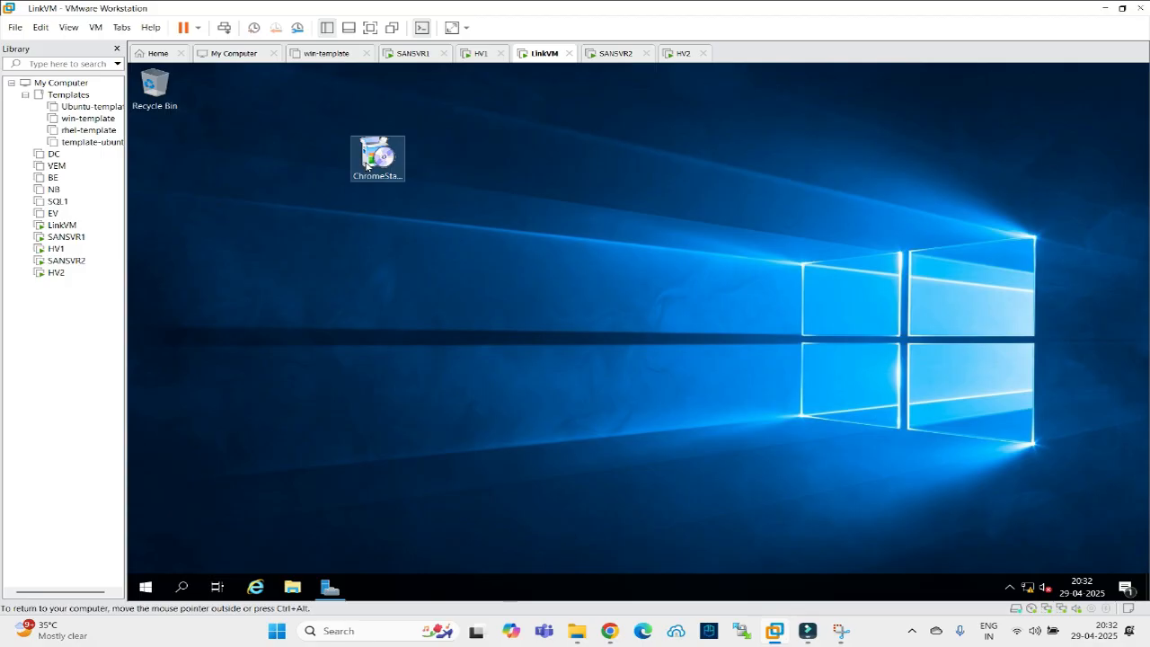
Launch an empty management console with mmc from the Run prompt.
right_click(141, 588)
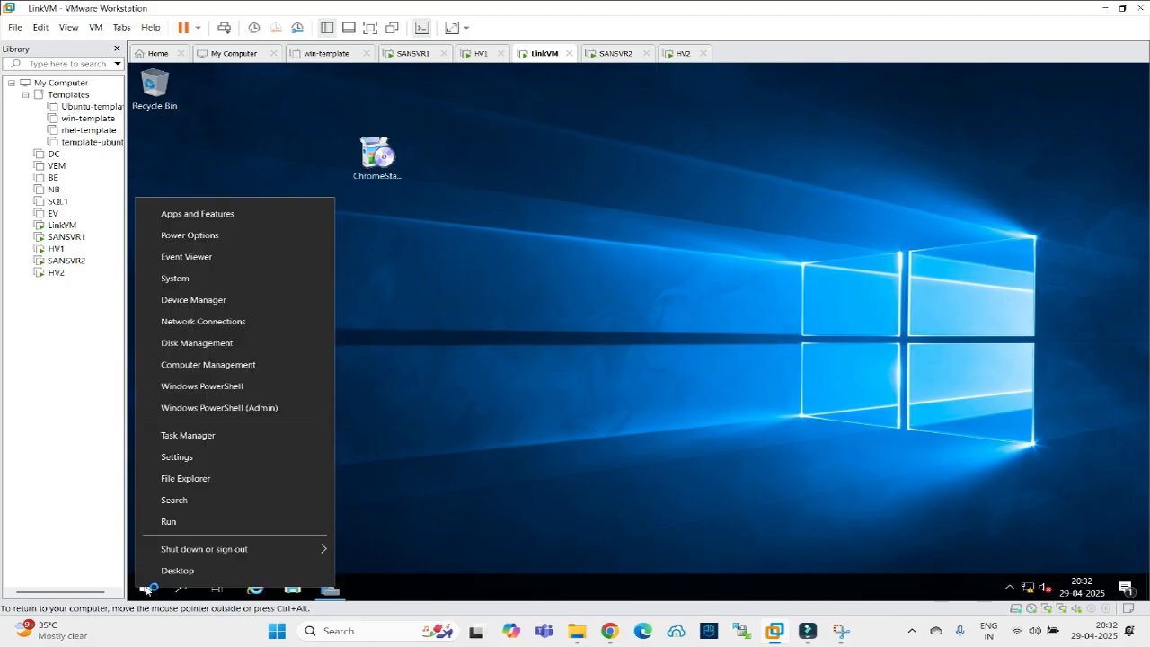
left_click(151, 521)
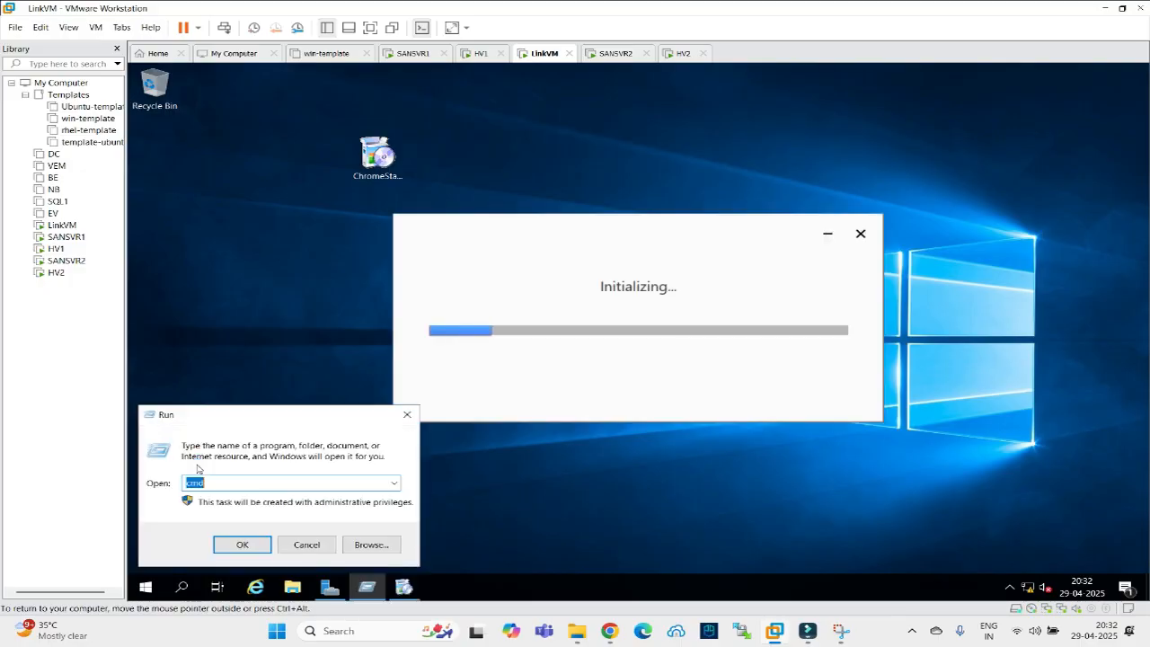
type("mmc")
key("Return")
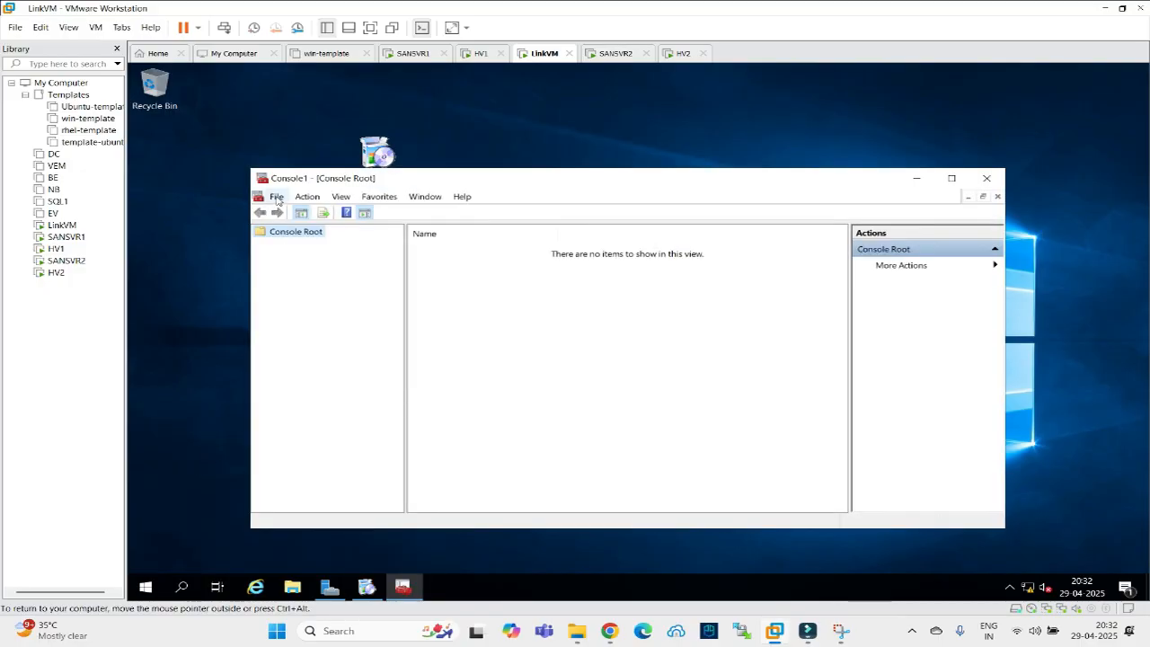
Add the Certification Authority snap-in for the local computer.
left_click(277, 197)
left_click(334, 277)
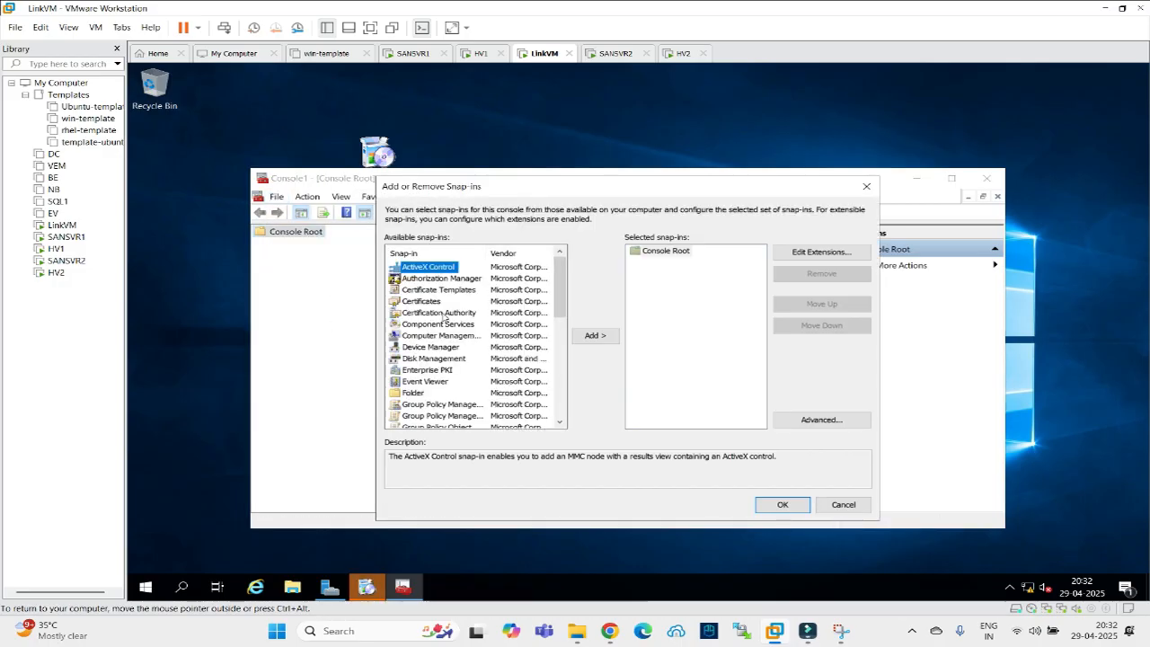
left_click(439, 313)
left_click(595, 336)
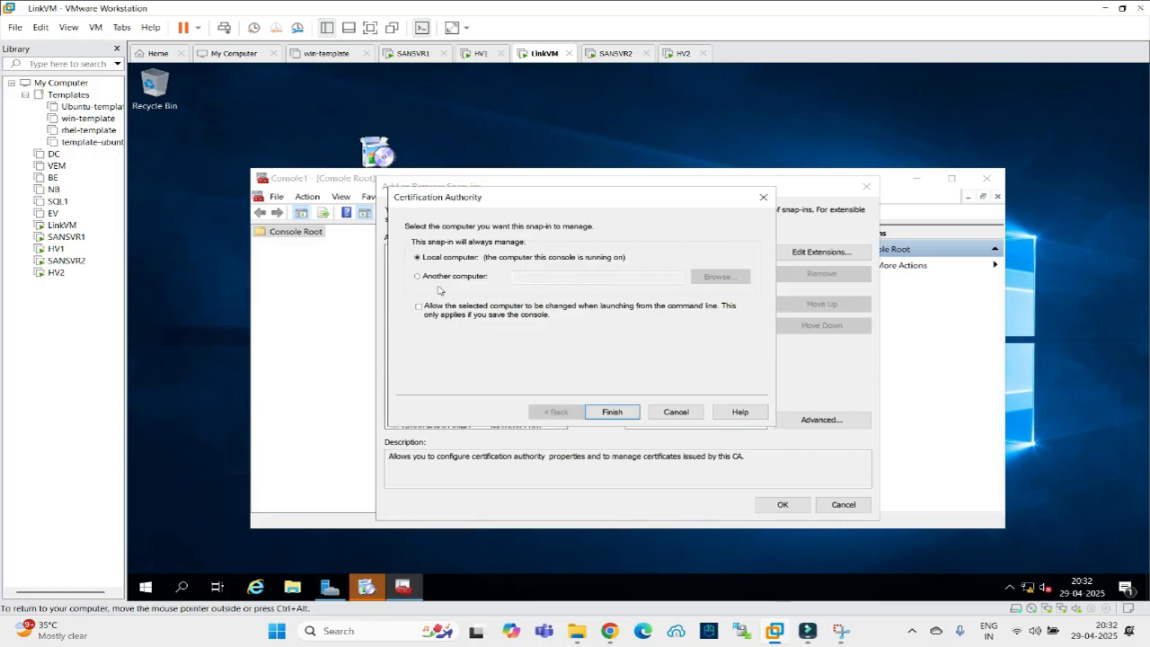
left_click(607, 412)
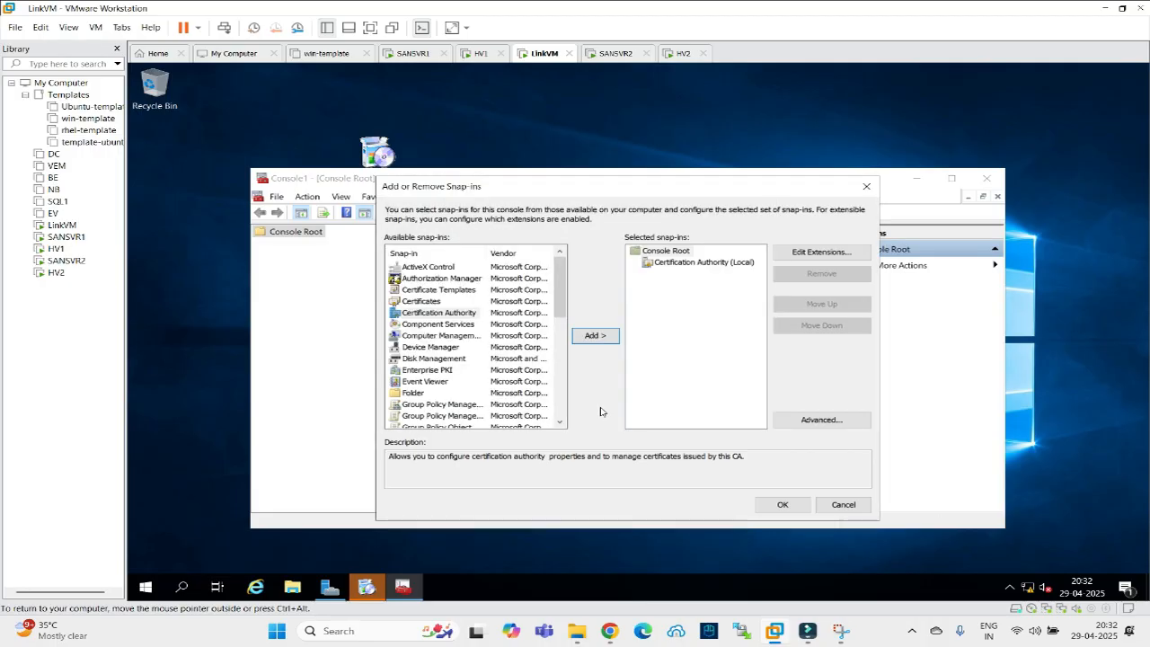
left_click(773, 504)
Expand LINKVM-CA and browse its Failed, Pending, Issued and Revoked folders, then maximize the console.
left_click(261, 245)
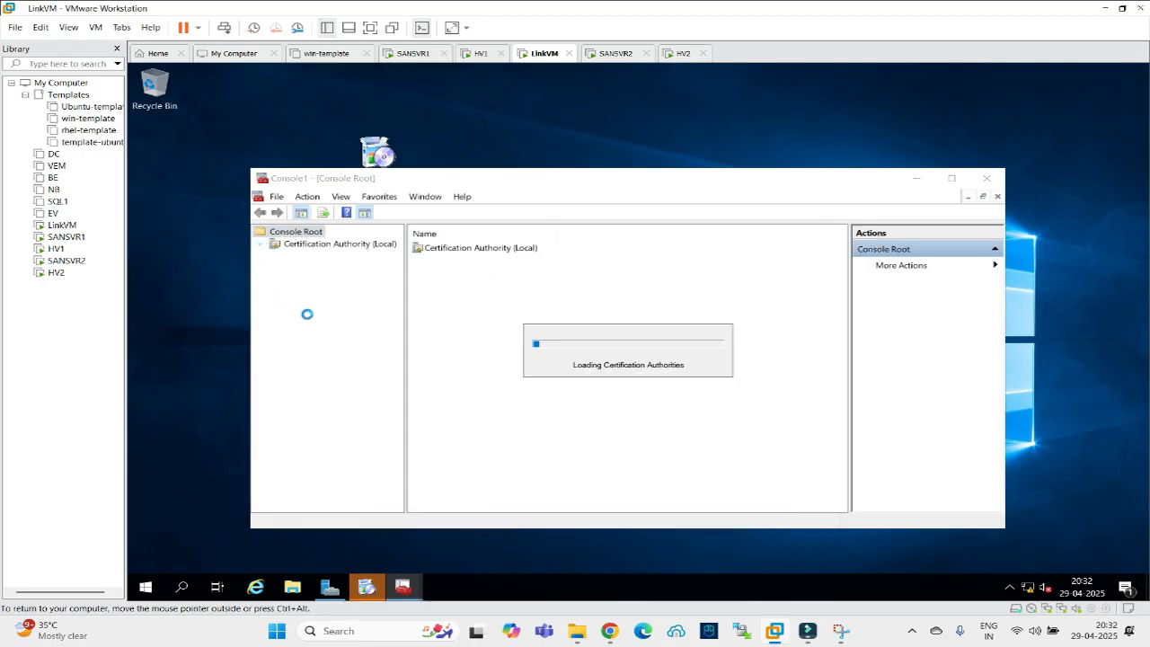
left_click(275, 258)
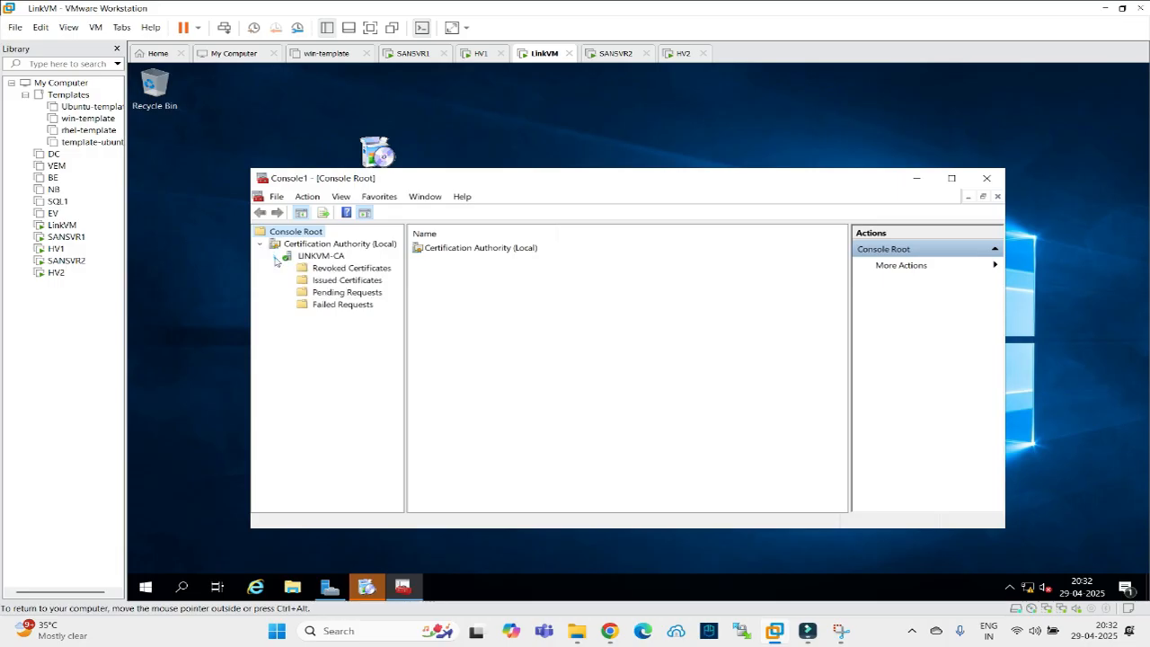
left_click(318, 305)
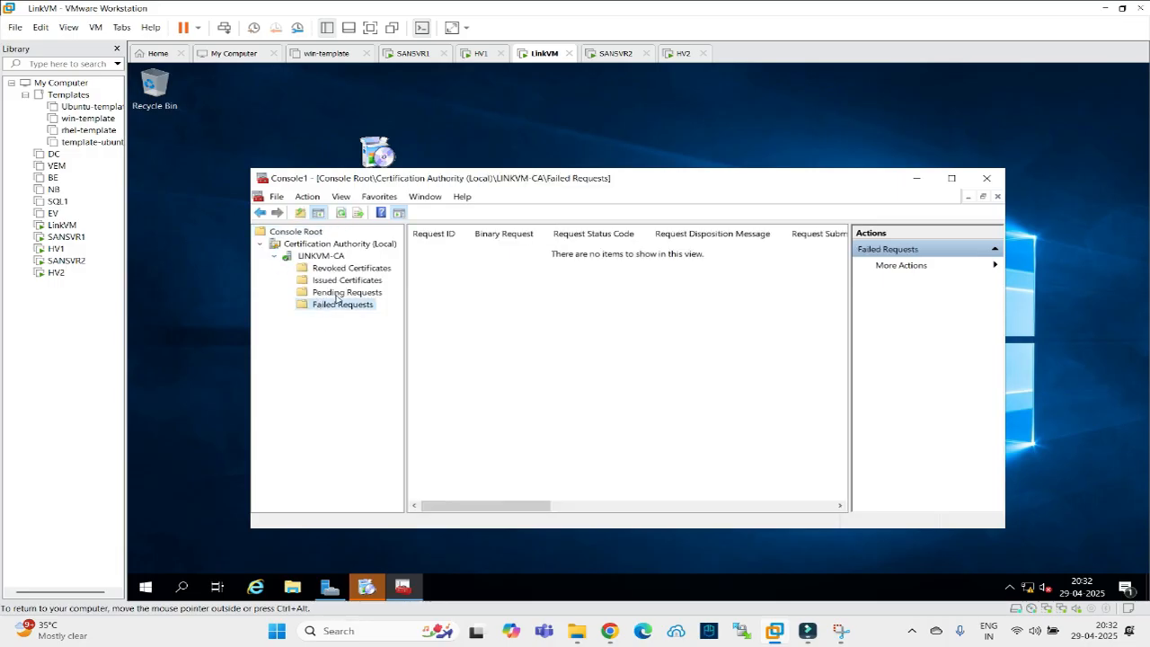
left_click(338, 295)
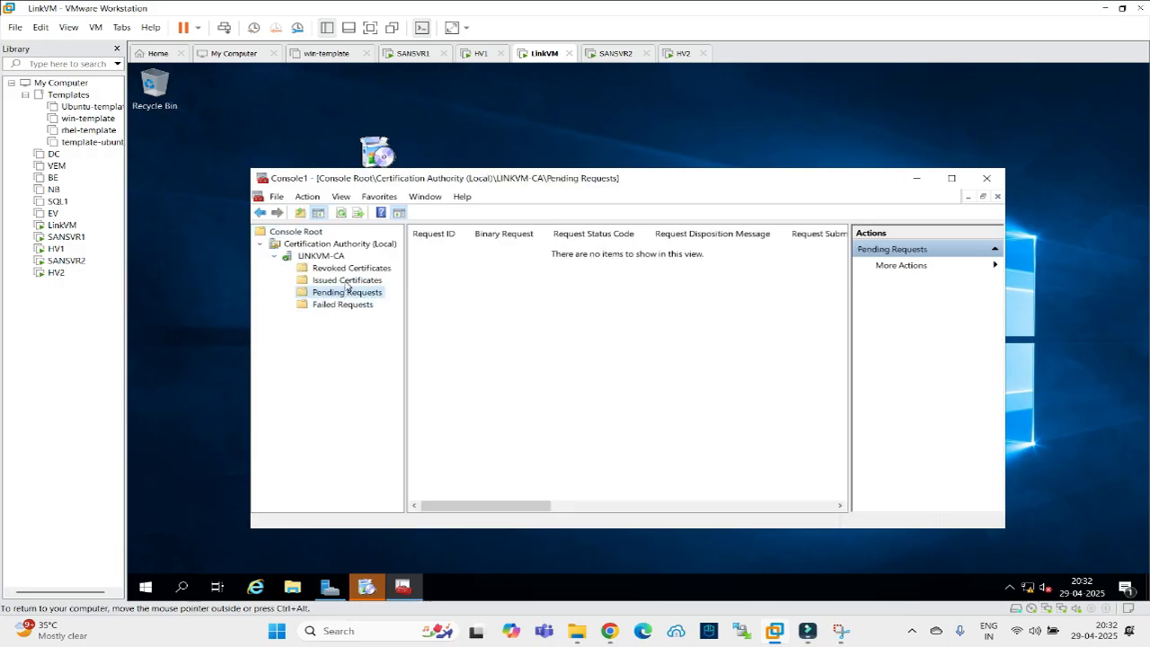
left_click(347, 280)
key("Up")
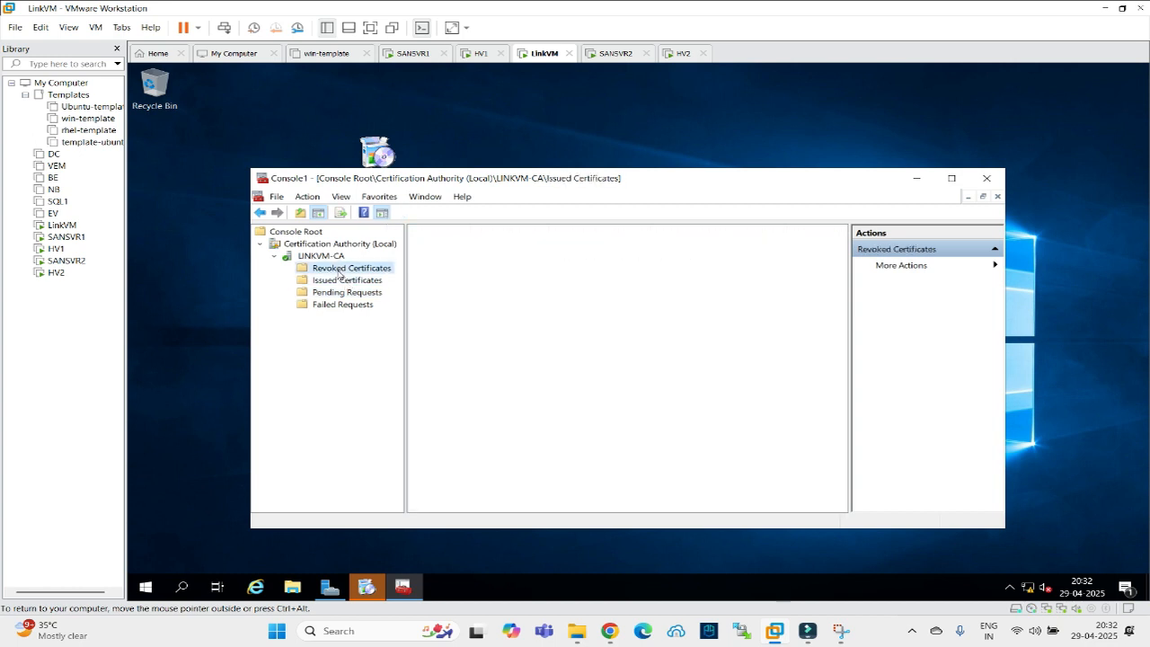
left_click(339, 281)
left_click(346, 293)
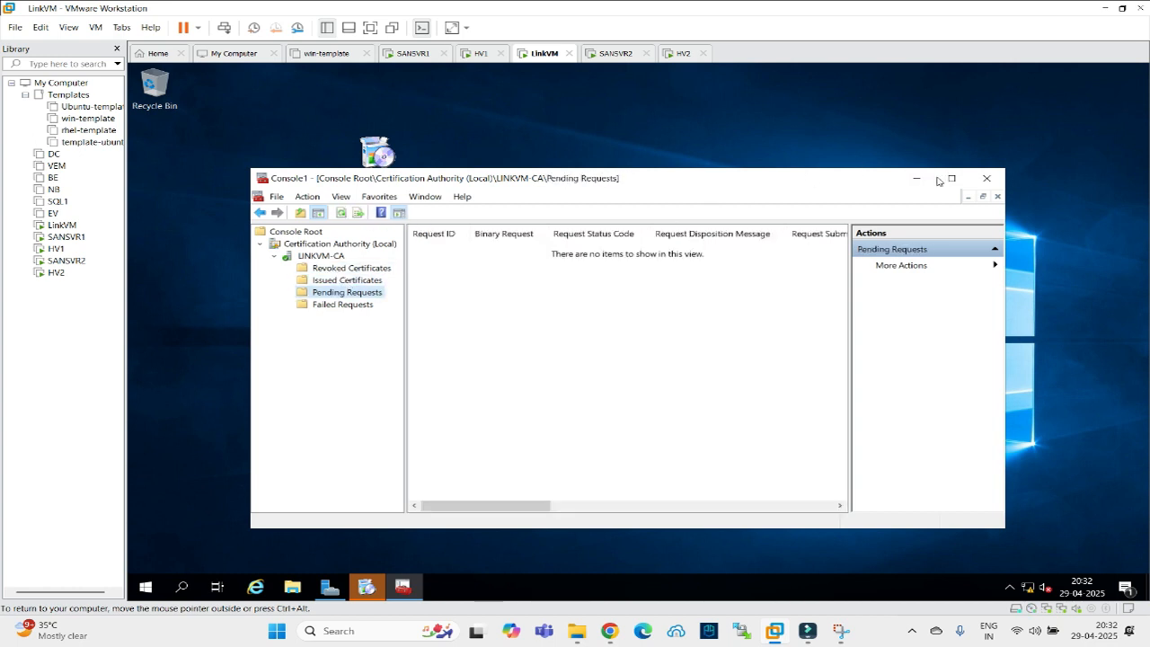
left_click(951, 181)
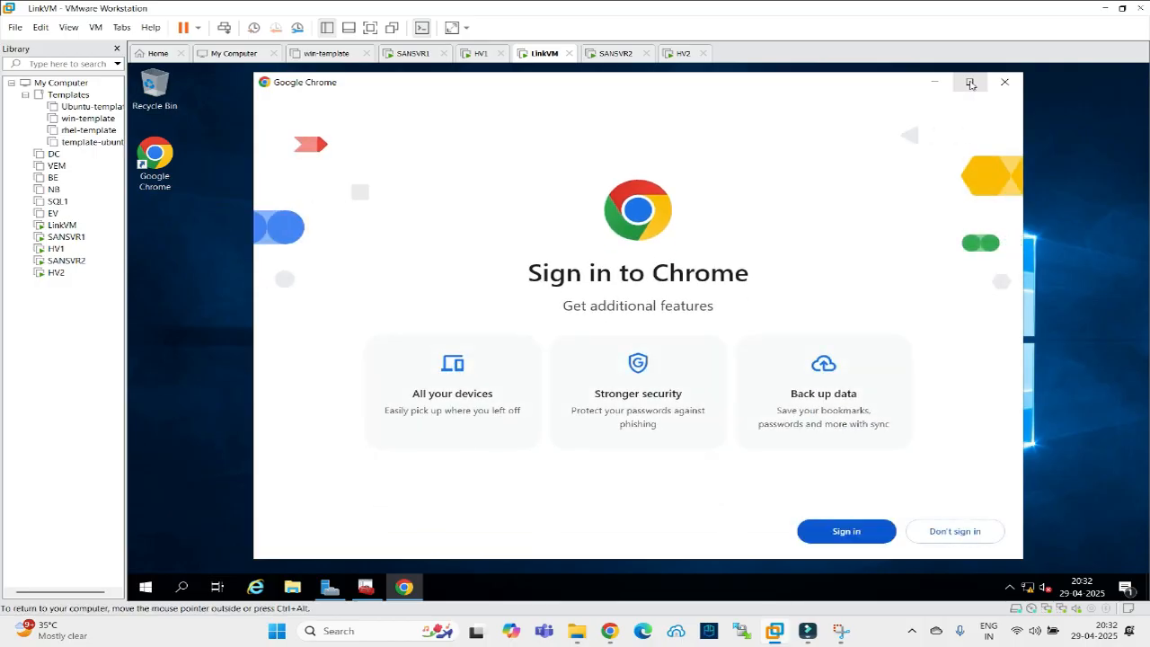
Maximize Chrome, skip signing in, and choose to set it as default.
left_click(971, 84)
left_click(1066, 546)
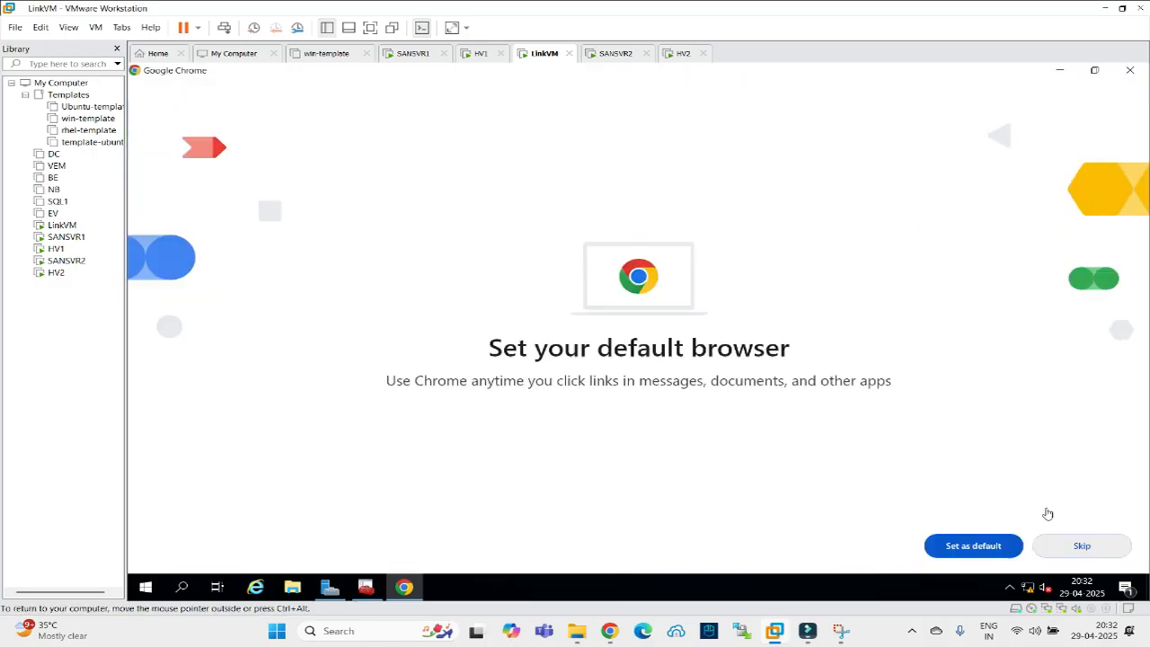
left_click(994, 550)
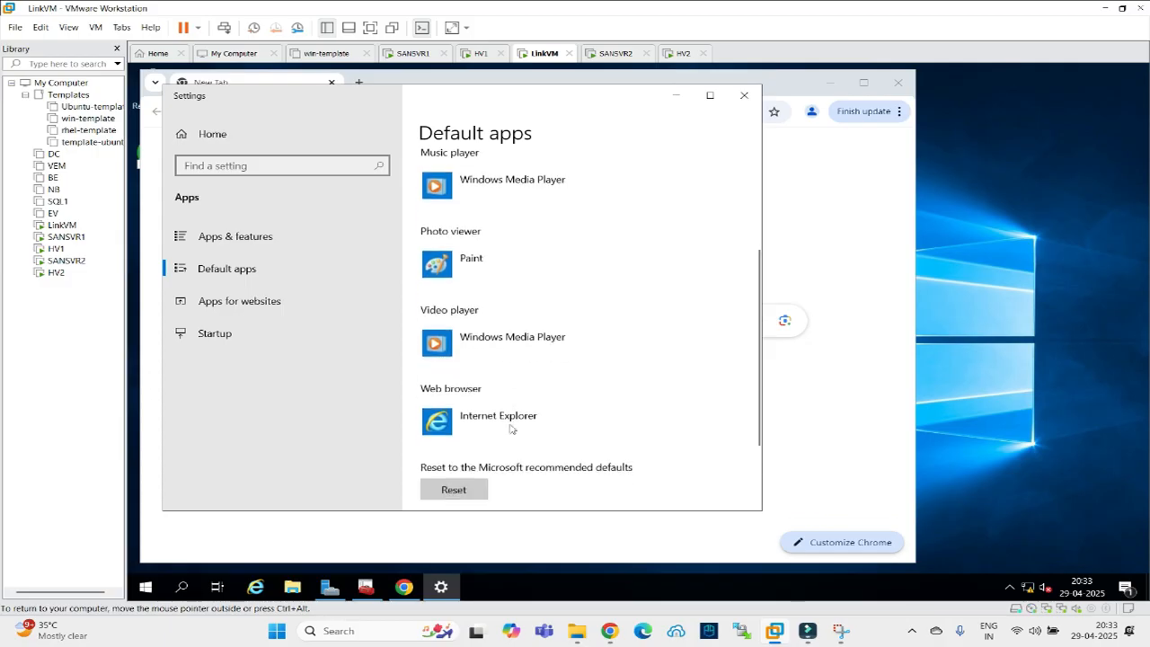
Select Google Chrome as the default web browser in Default apps.
scroll(512, 427, "down", 1)
left_click(494, 411)
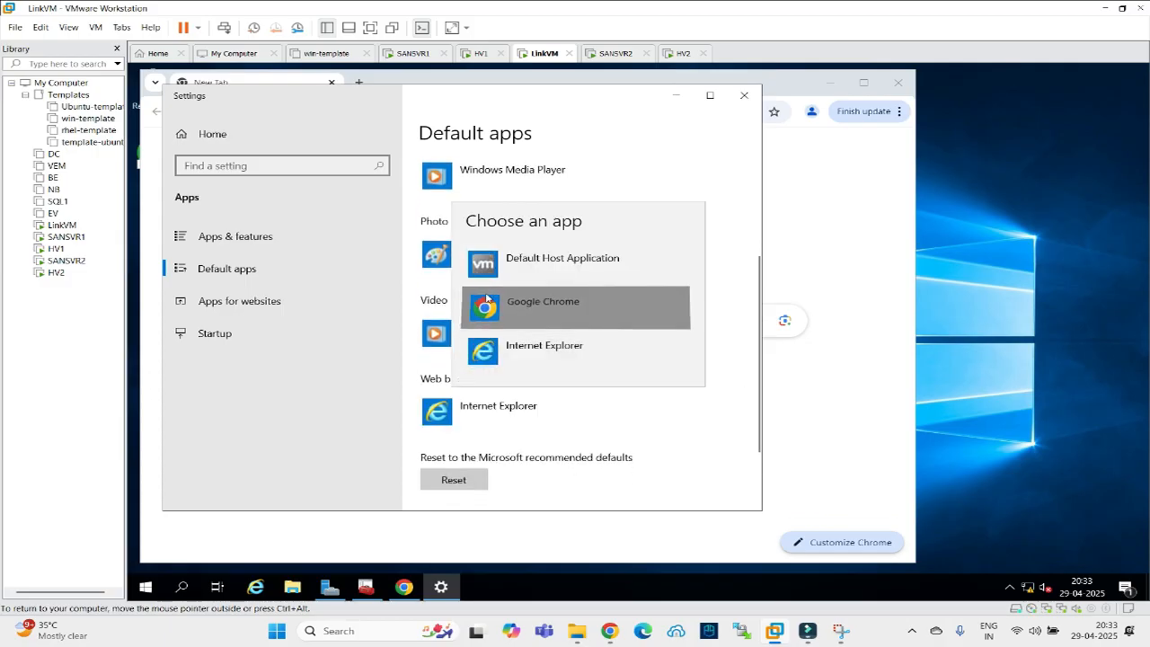
left_click(486, 297)
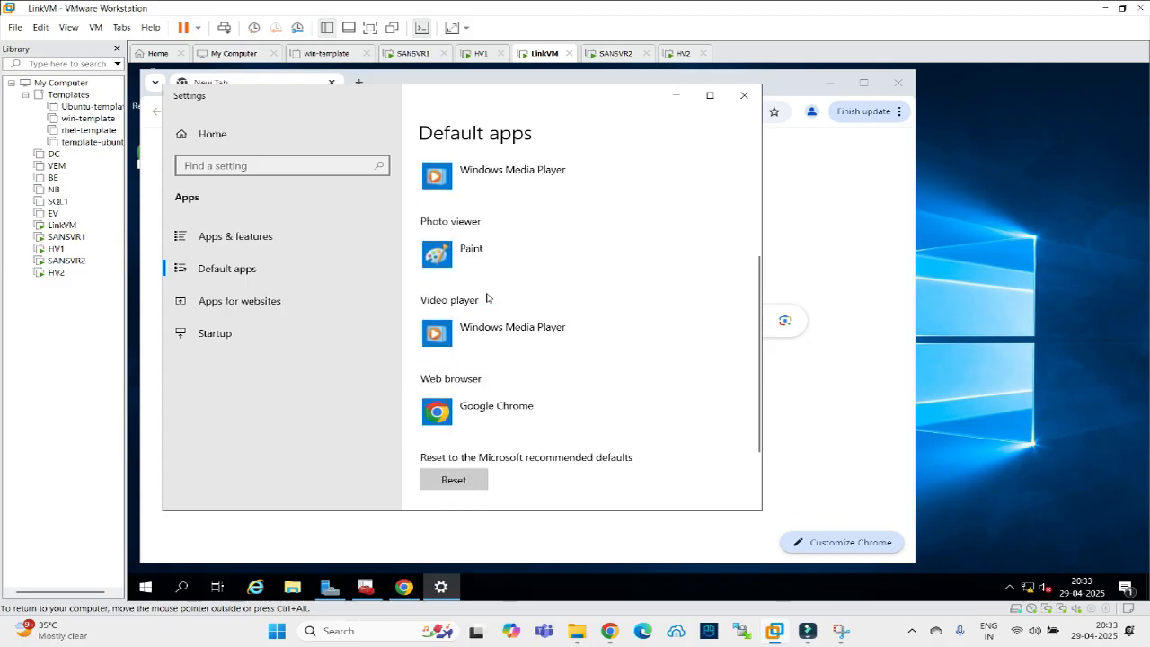
left_click(743, 95)
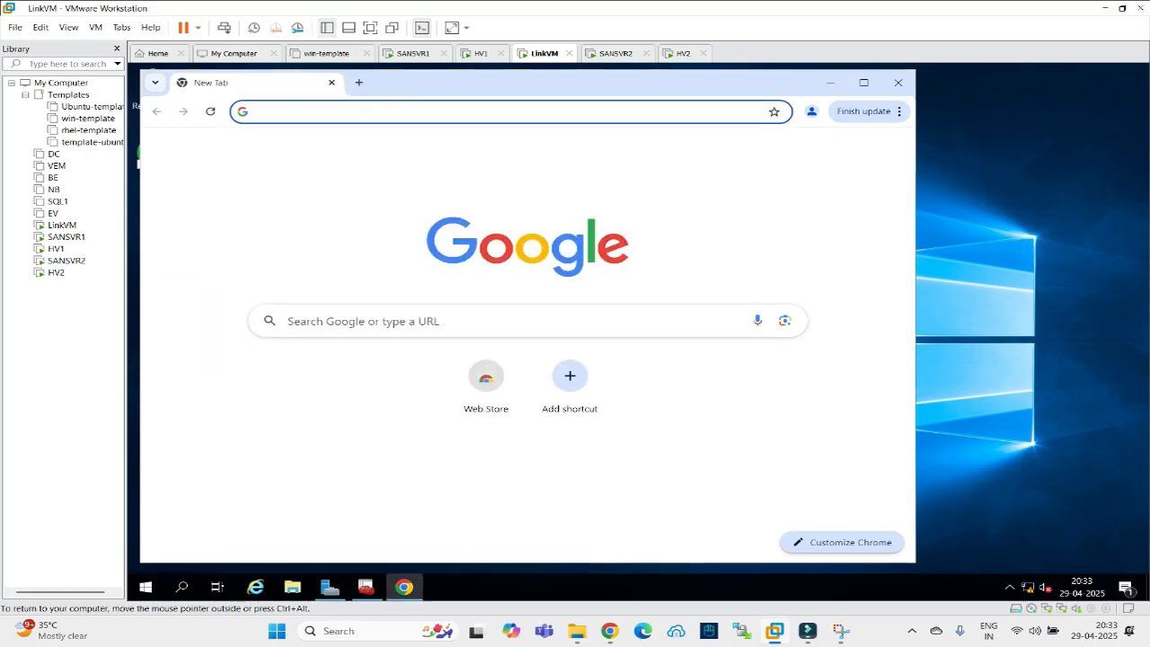
type("h")
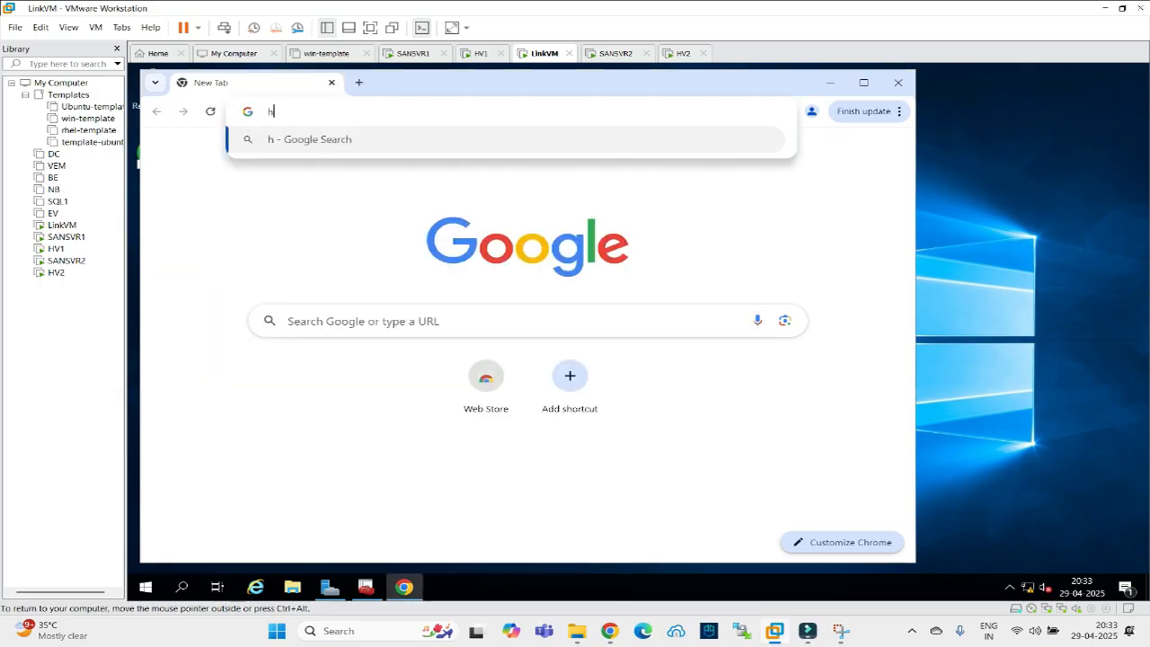
type("ttp://")
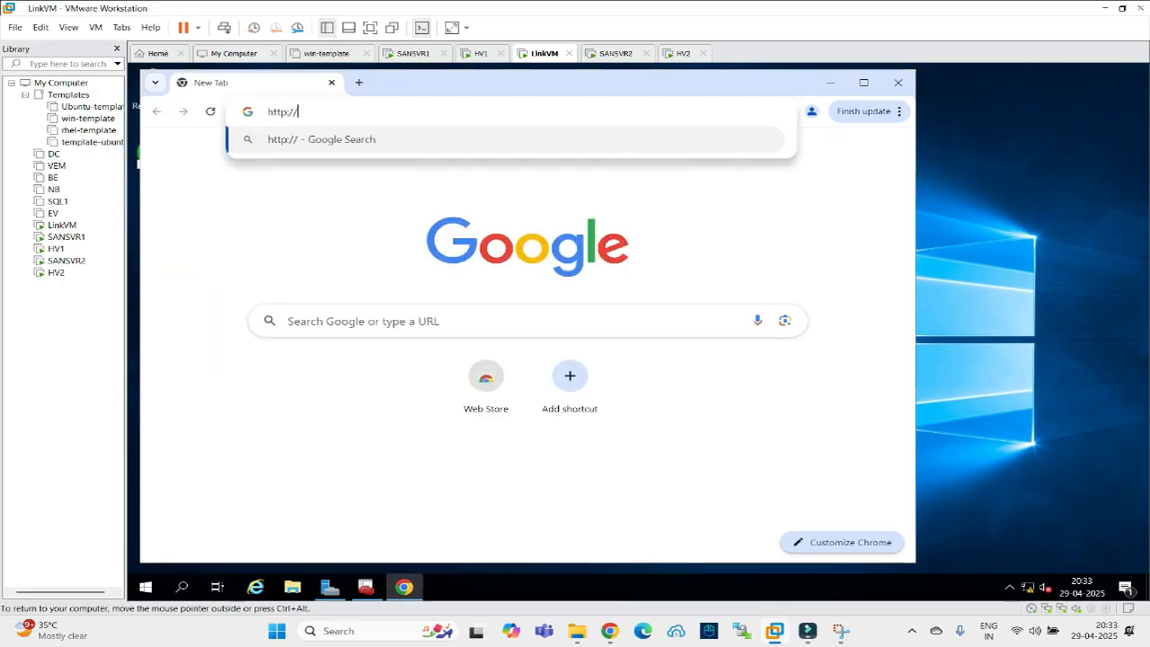
type("localhost")
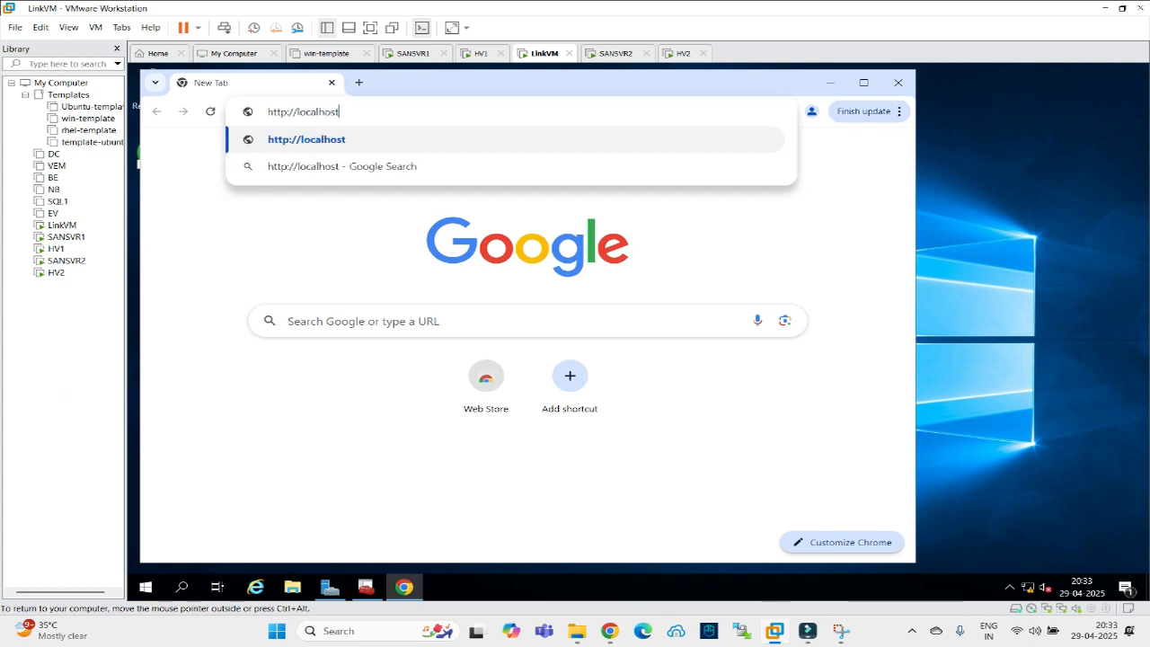
type("/certsvr")
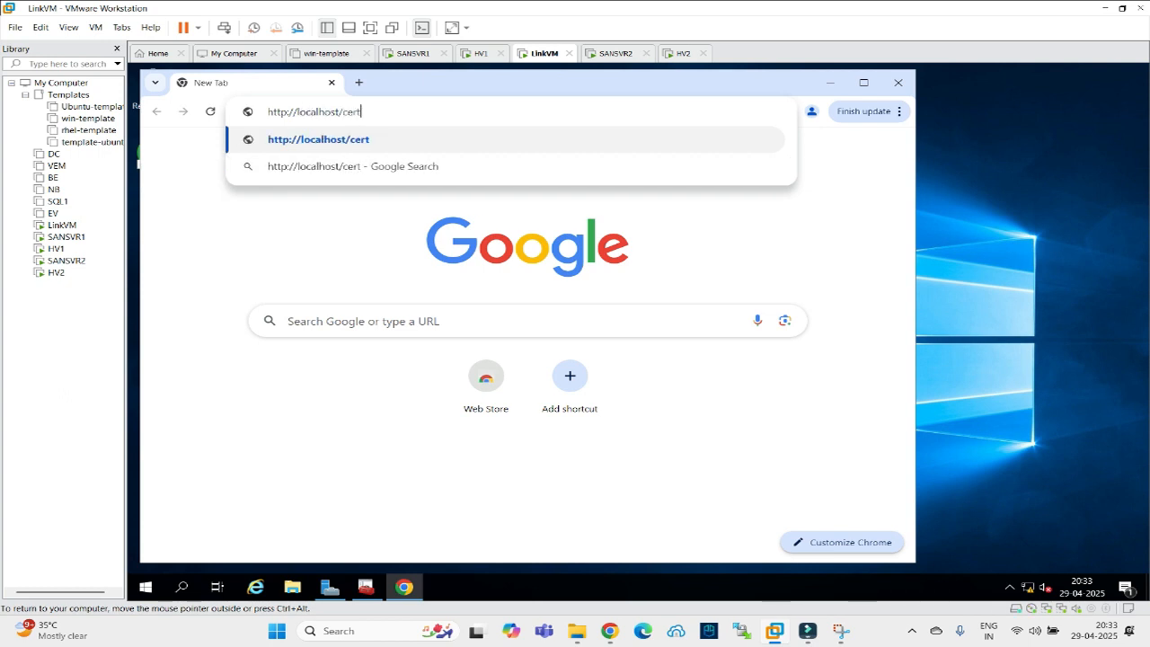
key("Return")
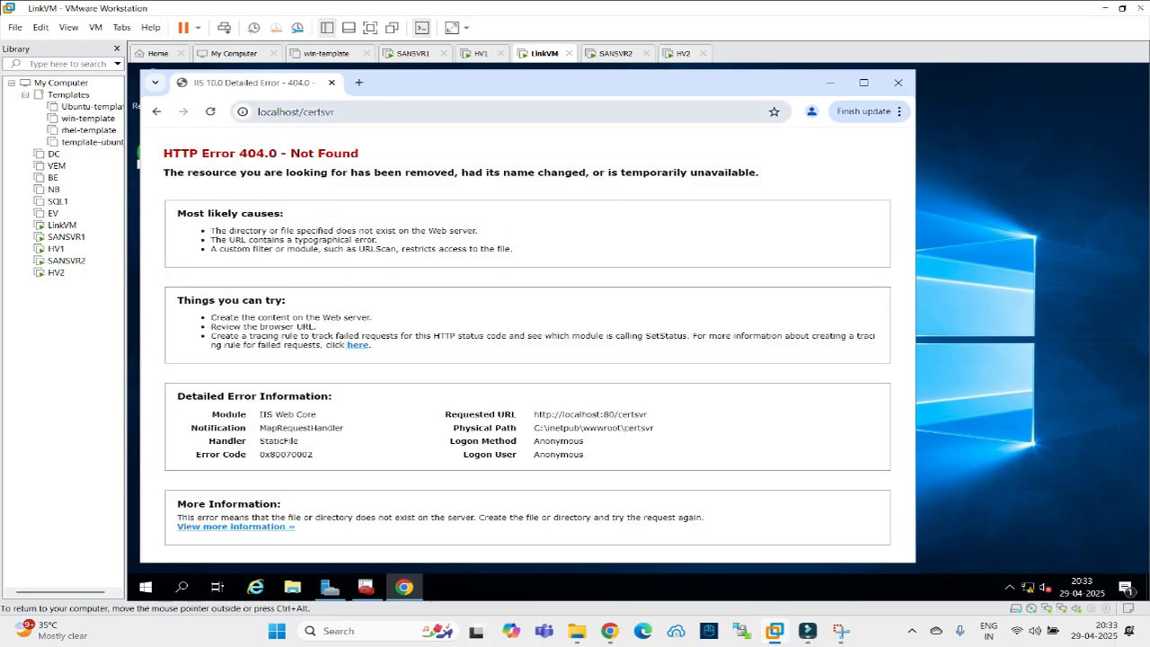
left_click(355, 113)
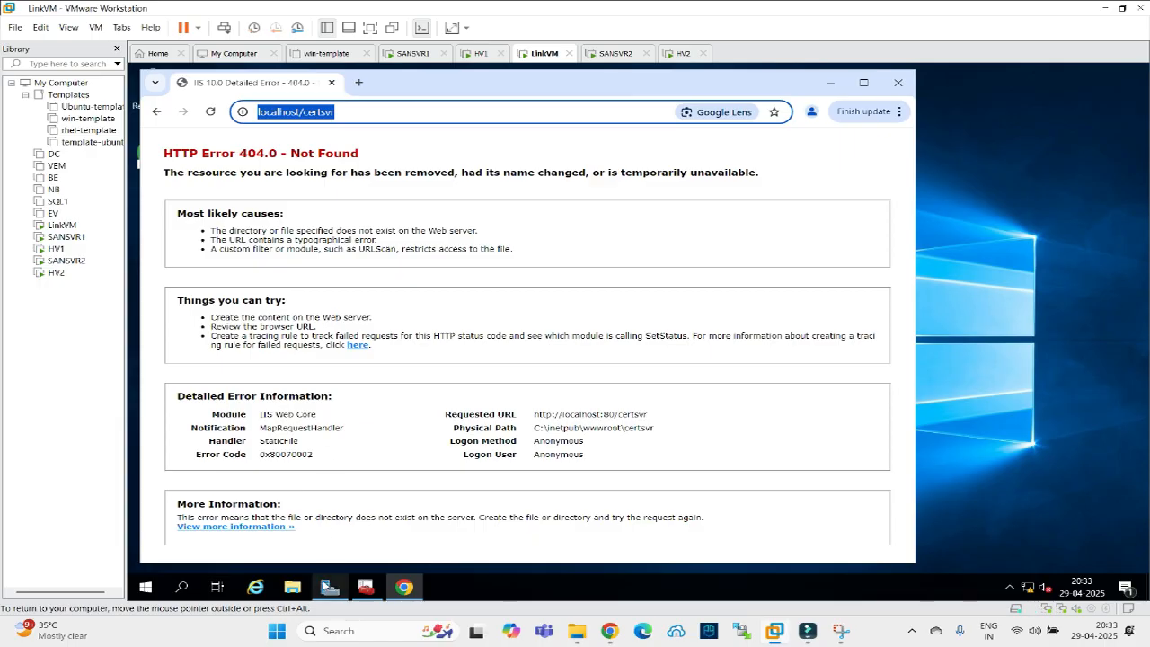
Open Internet Information Services (IIS) Manager from Server Manager's Tools menu.
left_click(329, 586)
left_click(1036, 101)
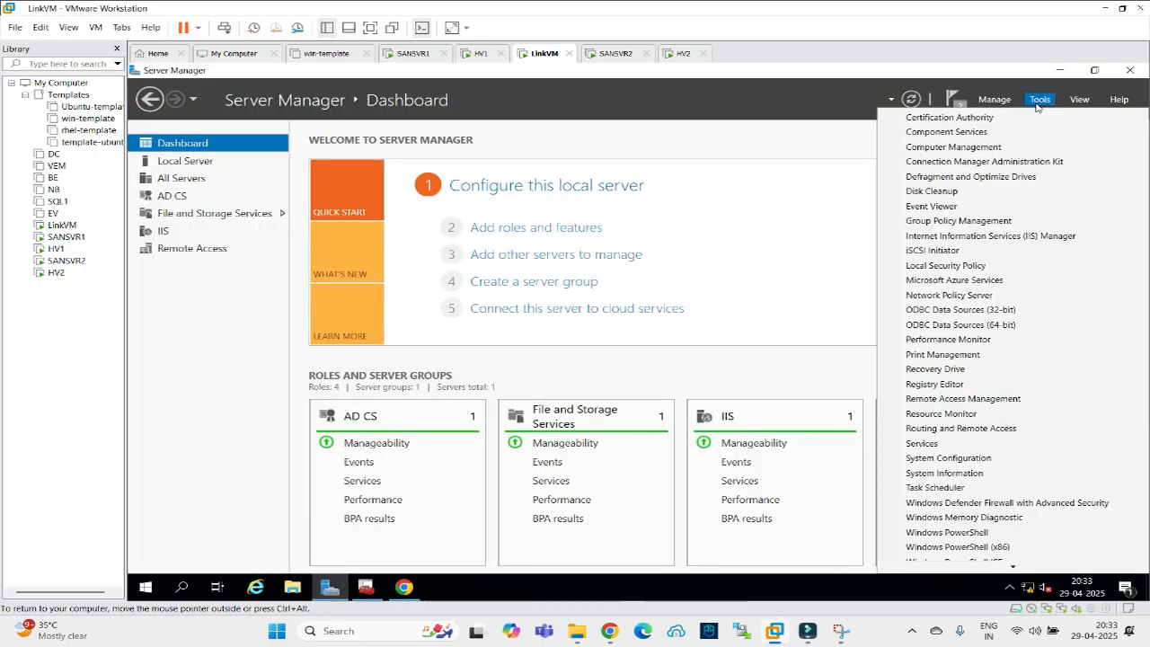
left_click(974, 235)
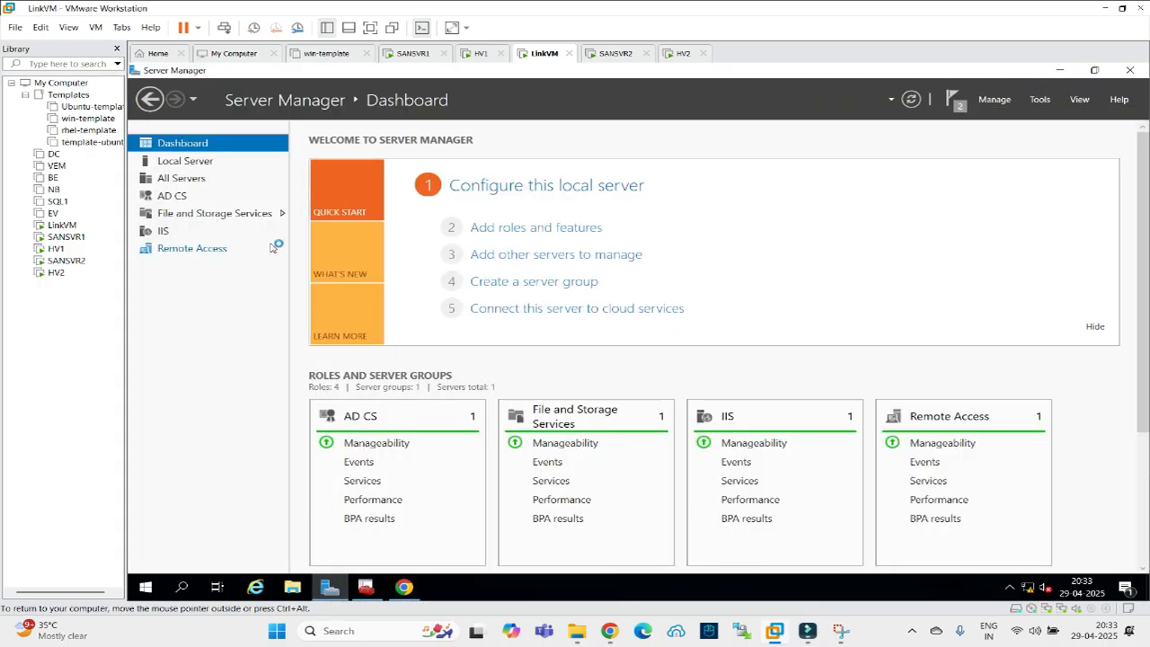
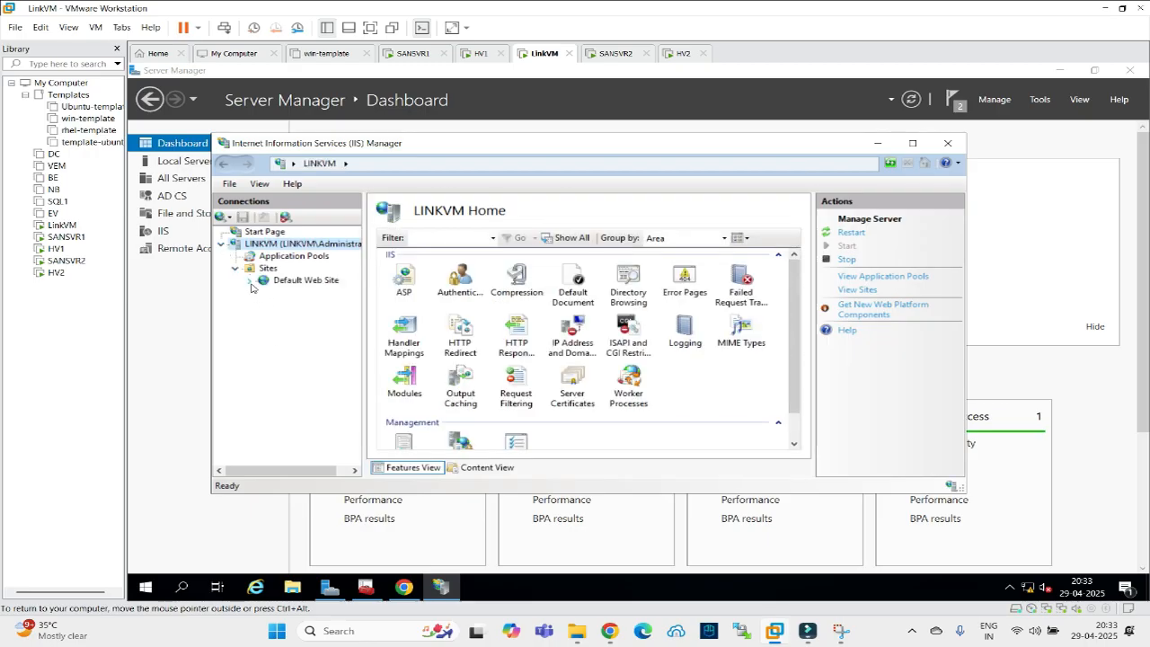
Browse CertSrv from IIS Manager's Default Web Site and correct the address to localhost/certsrv/.
left_click(251, 282)
left_click(301, 305)
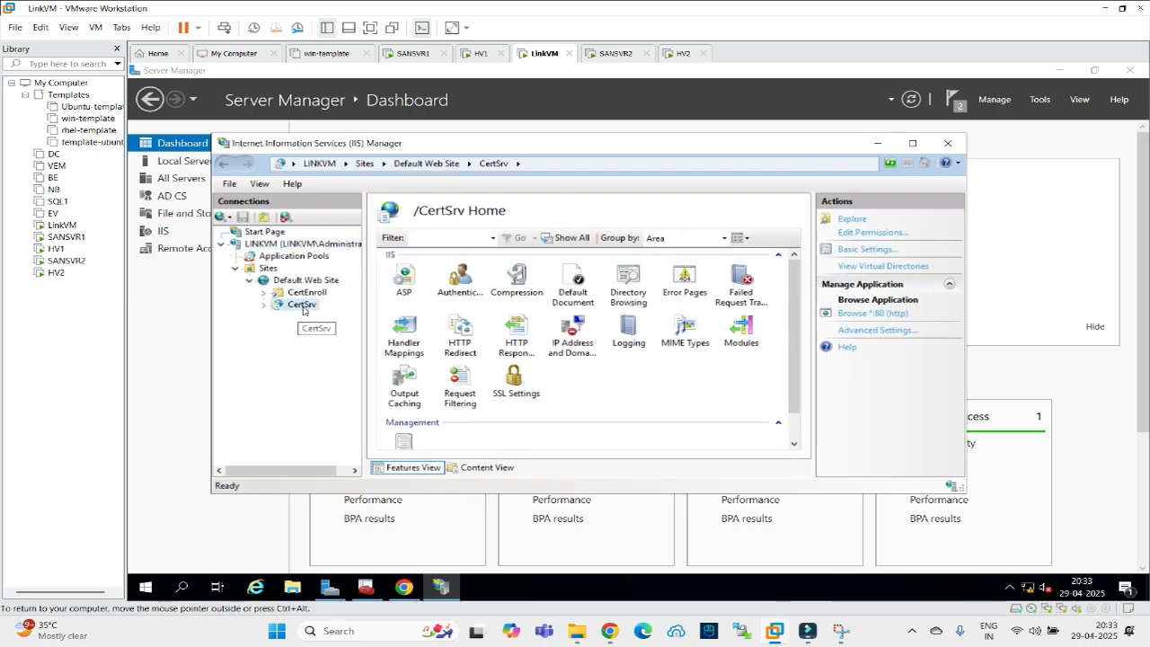
left_click(403, 589)
left_click(387, 113)
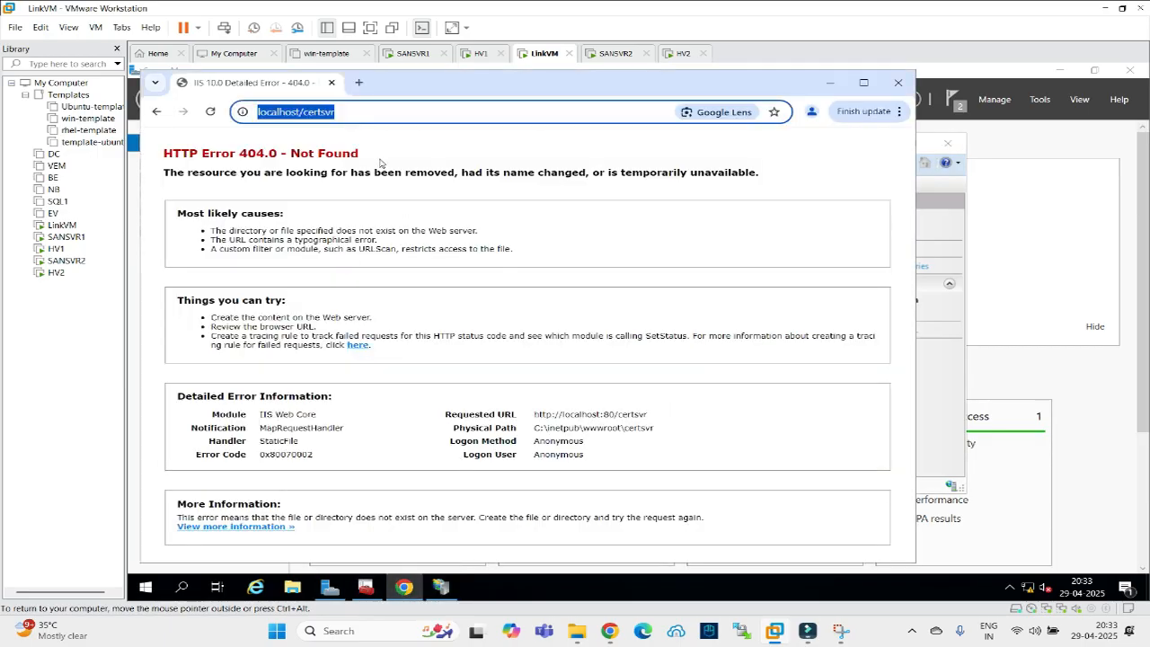
left_click(370, 112)
key("BackSpace")
key("BackSpace")
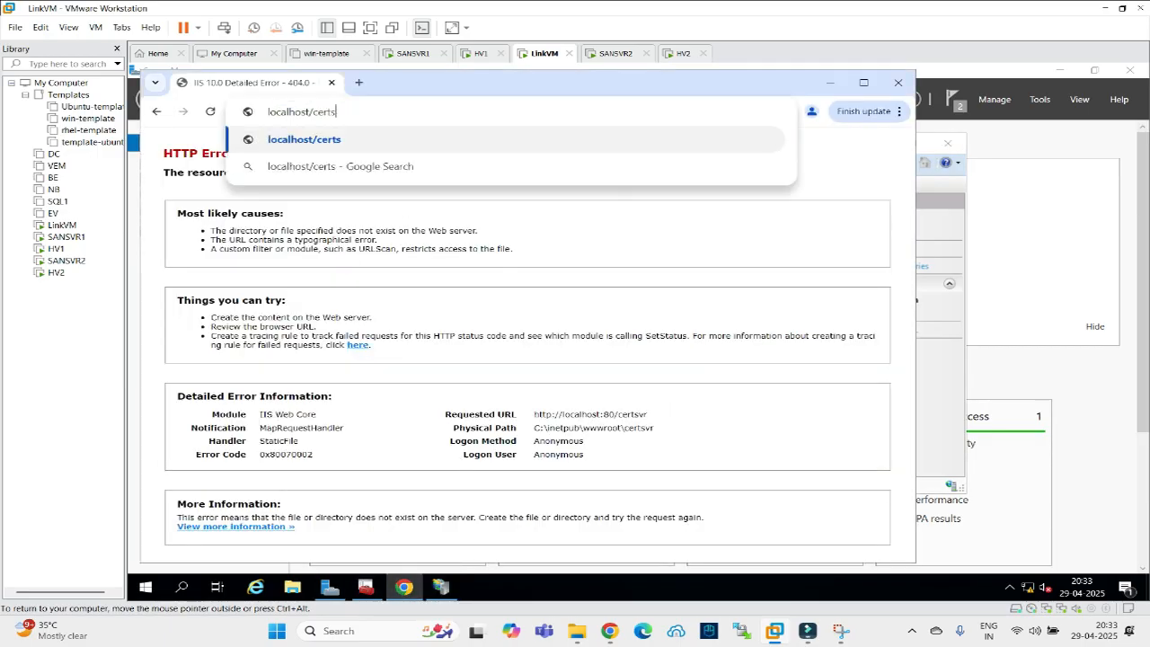
type("rv/")
key("Return")
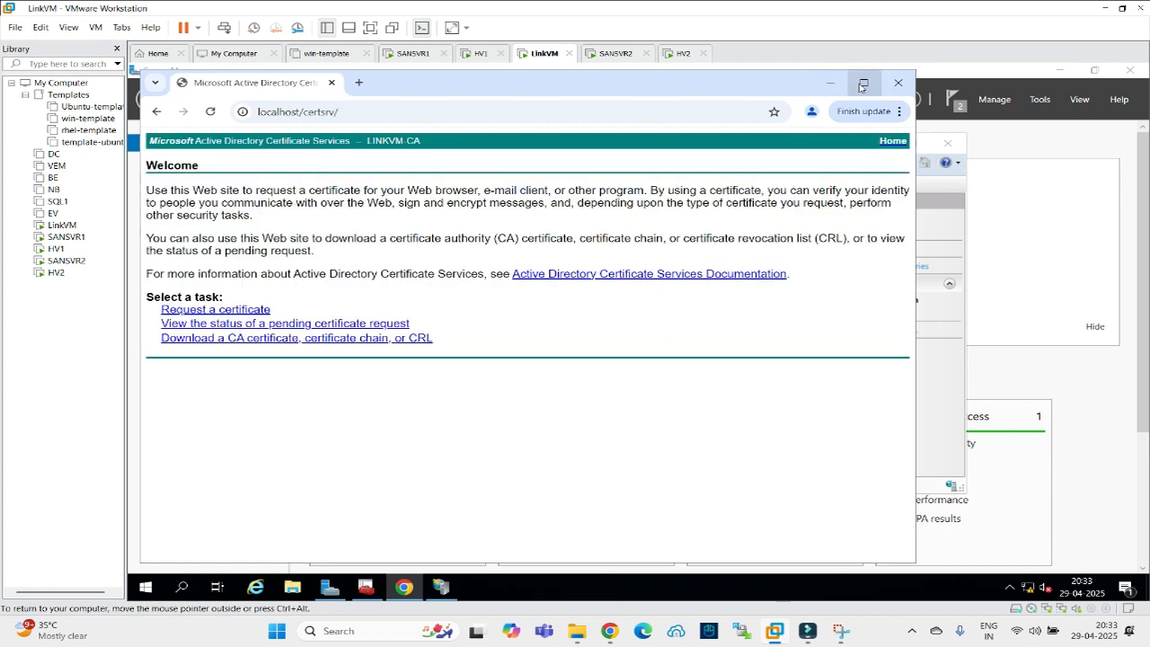
Close IIS Manager, maximize Chrome, reach the advanced certificate request page, then open Run.
left_click(935, 150)
left_click(935, 148)
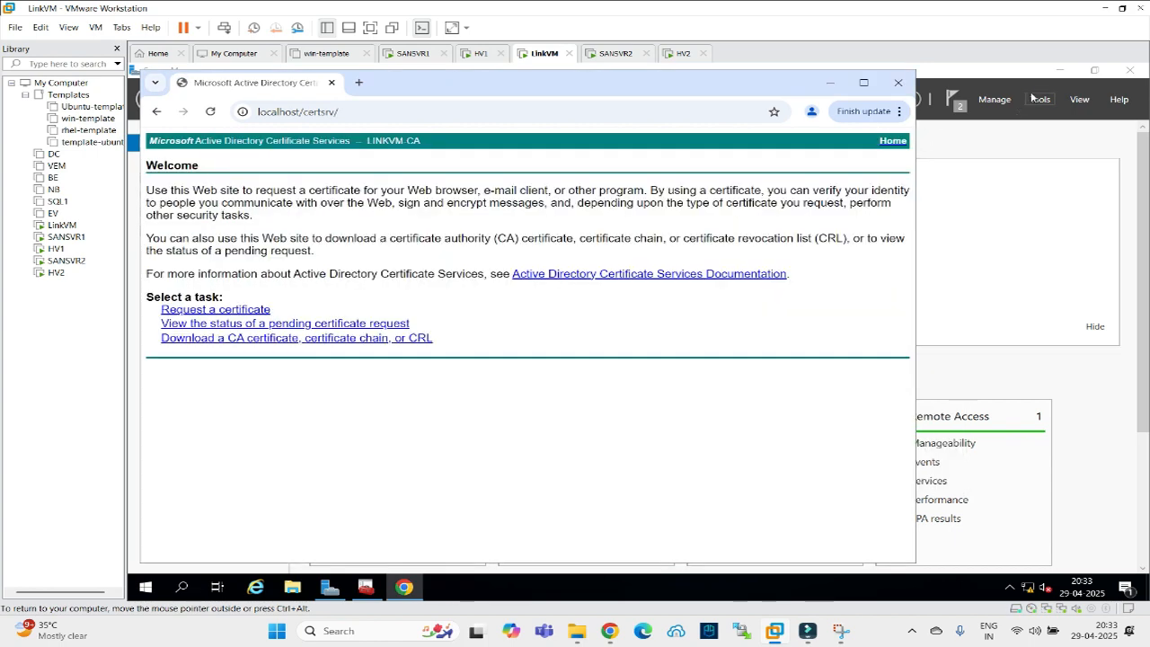
left_click(864, 82)
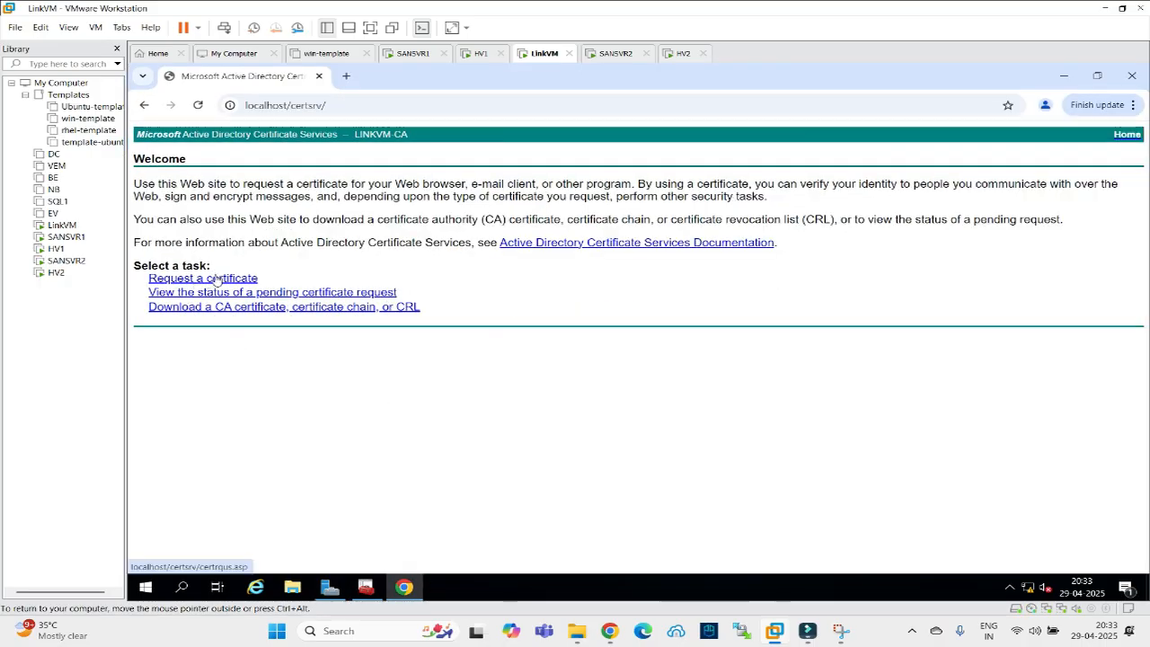
left_click(217, 279)
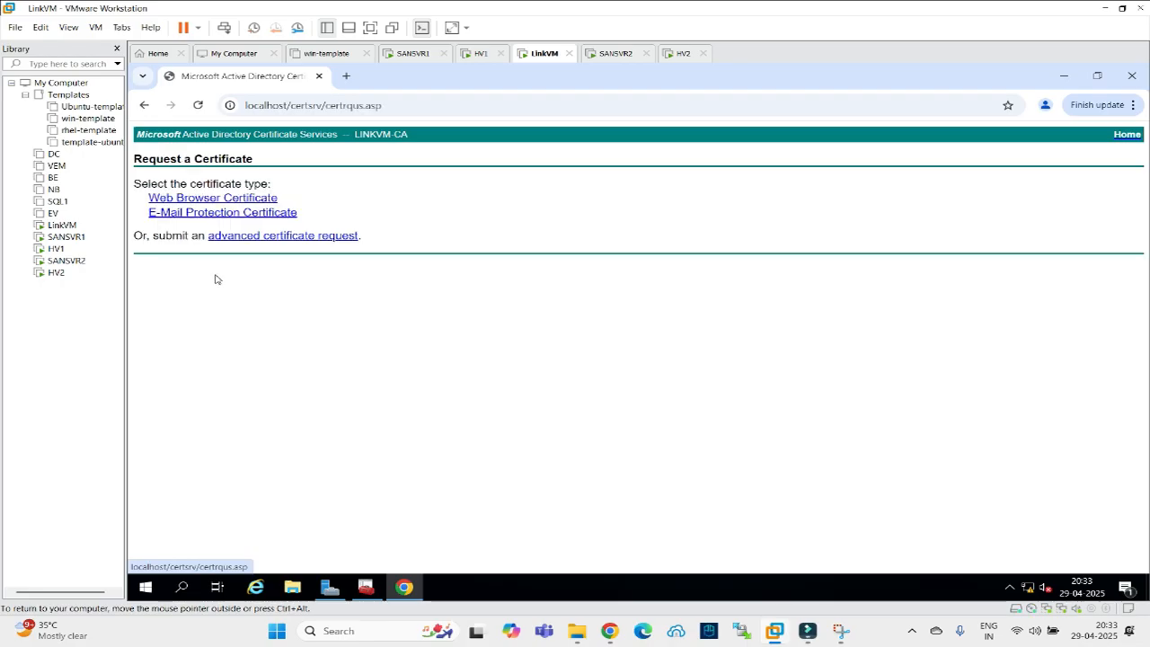
left_click(244, 235)
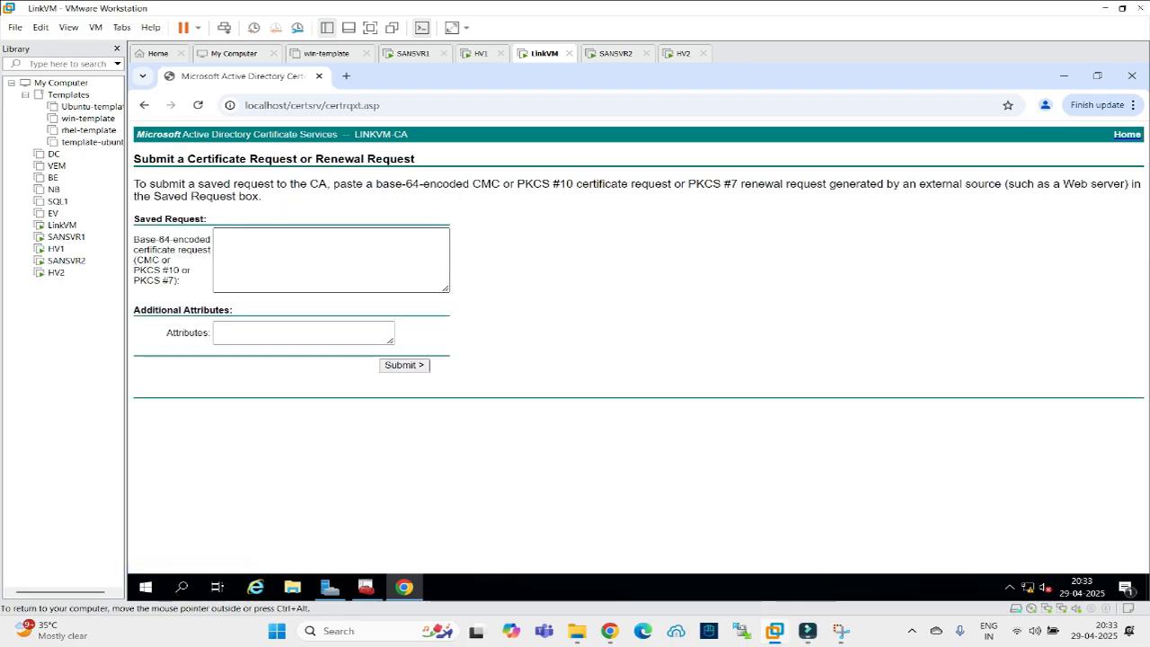
right_click(148, 591)
left_click(172, 527)
Open cert\hyper-repl-req from the \\192.168.22.30 c$ share in Notepad.
type("\\\\")
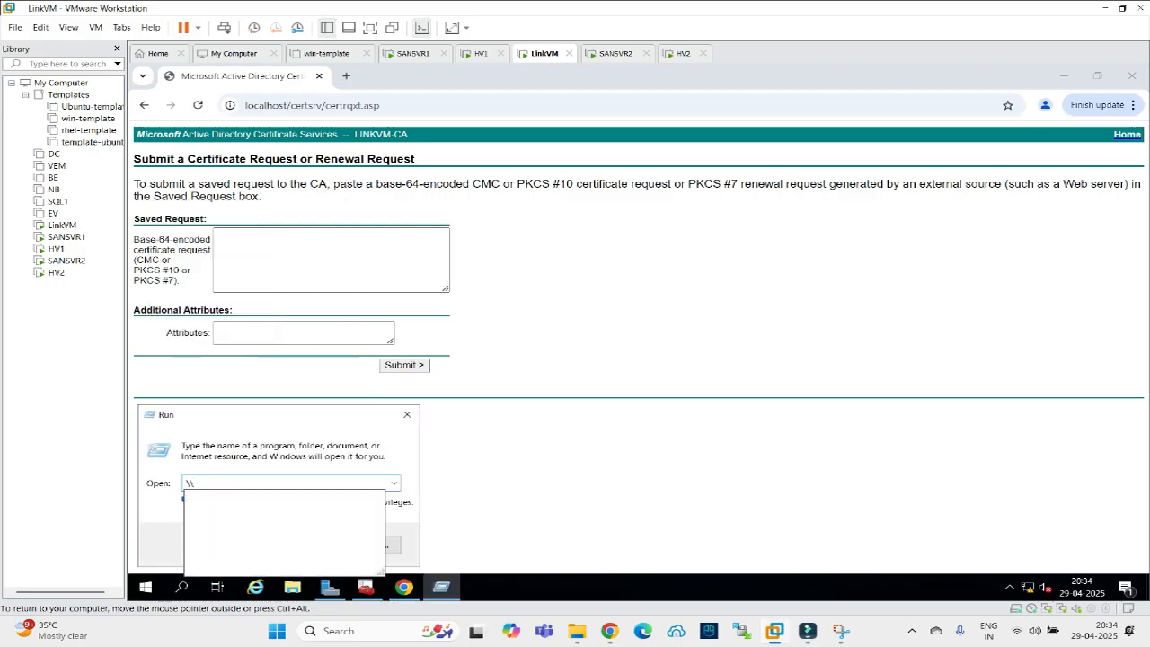
type("192")
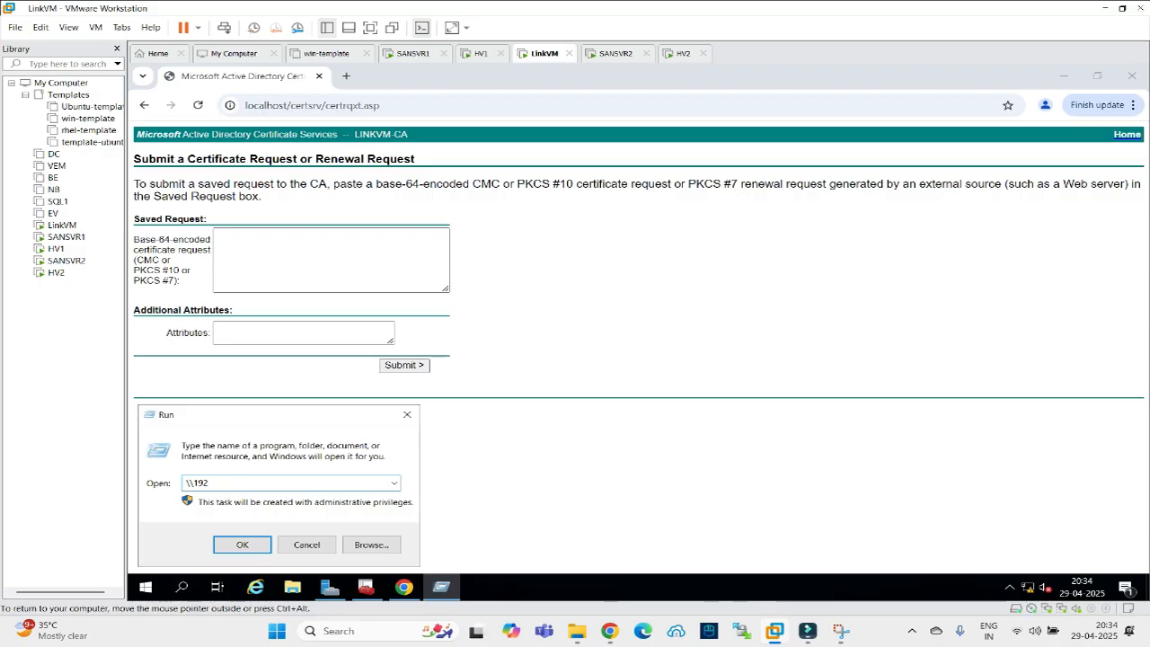
type(".1")
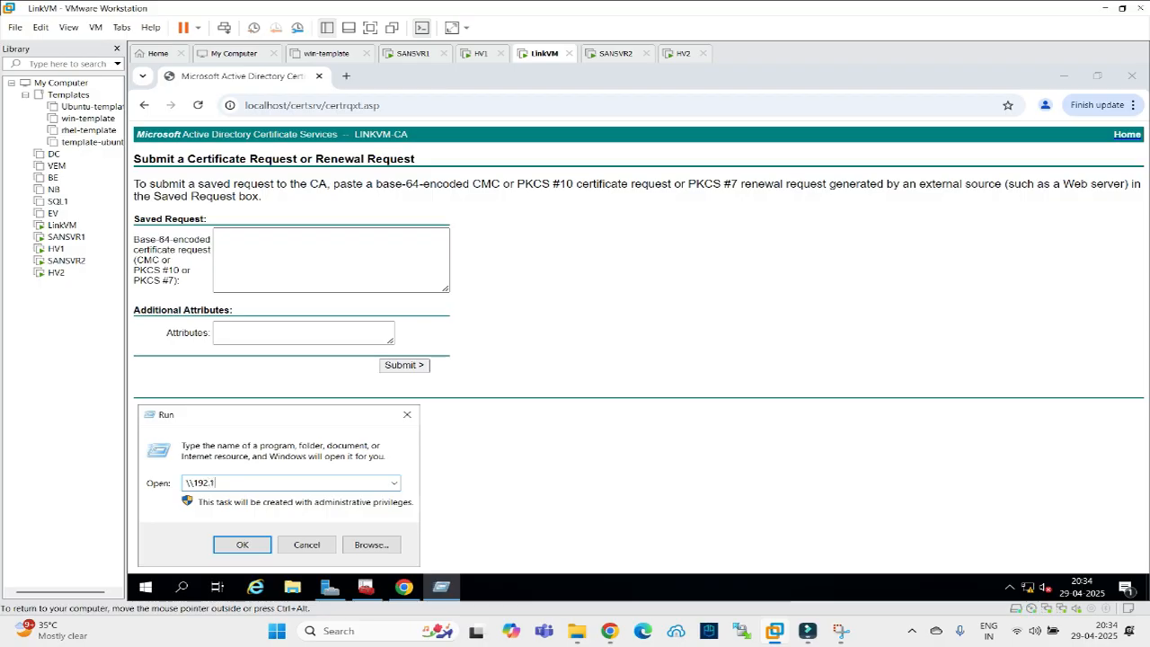
type("68.22.30\\c")
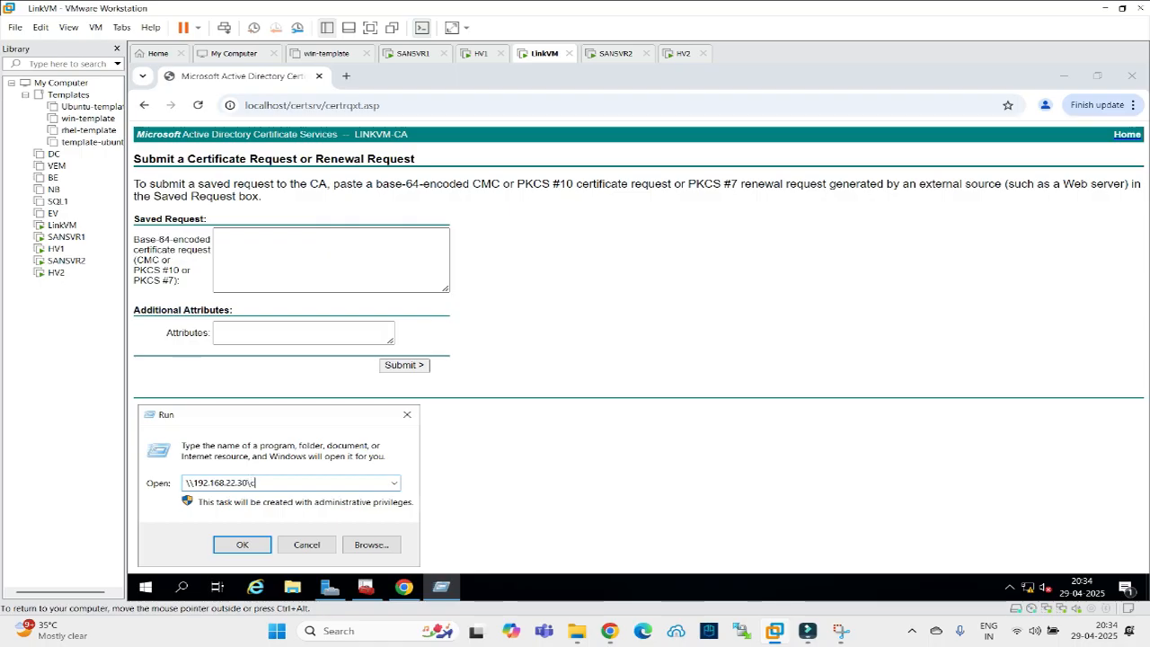
key("Return")
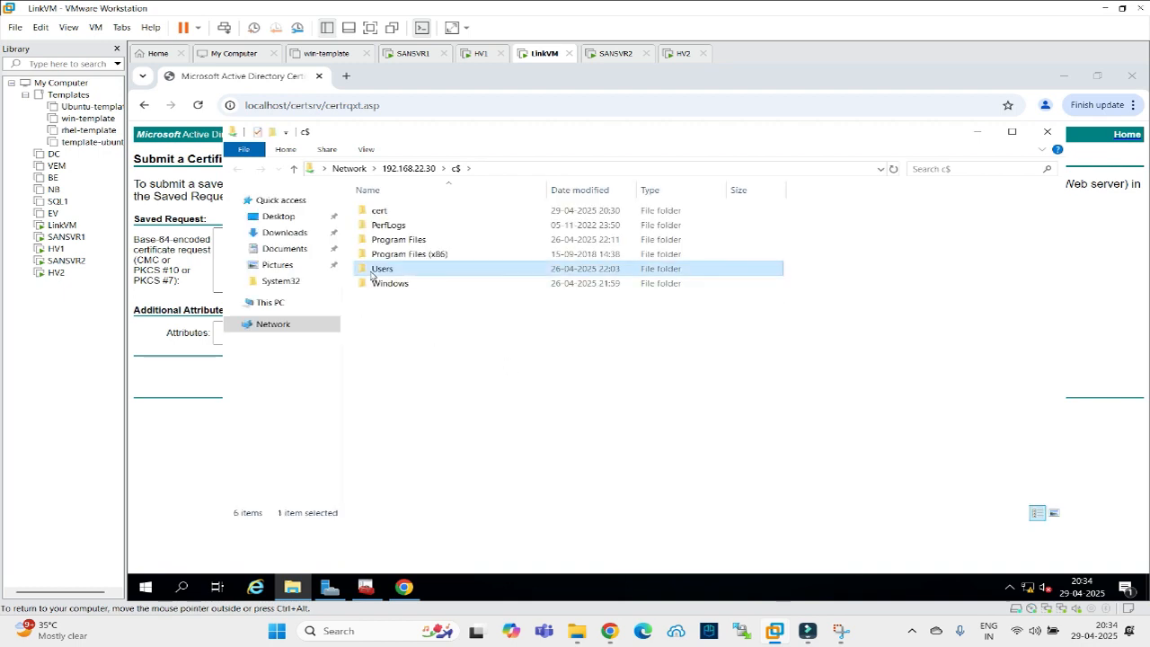
double_click(381, 268)
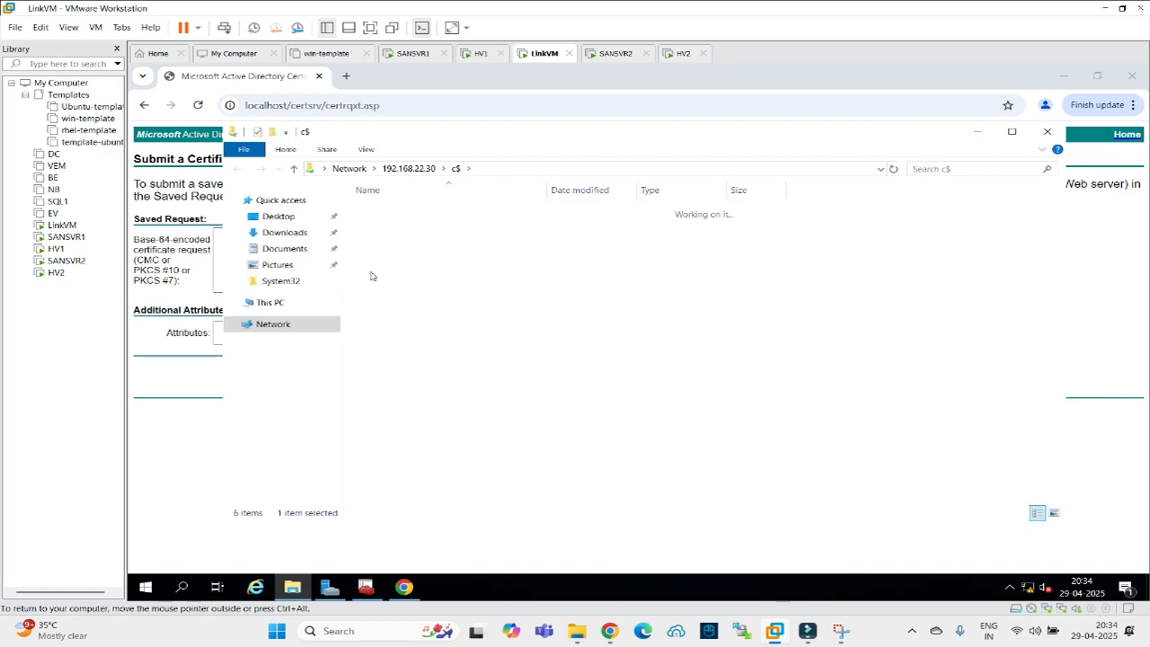
left_click(456, 169)
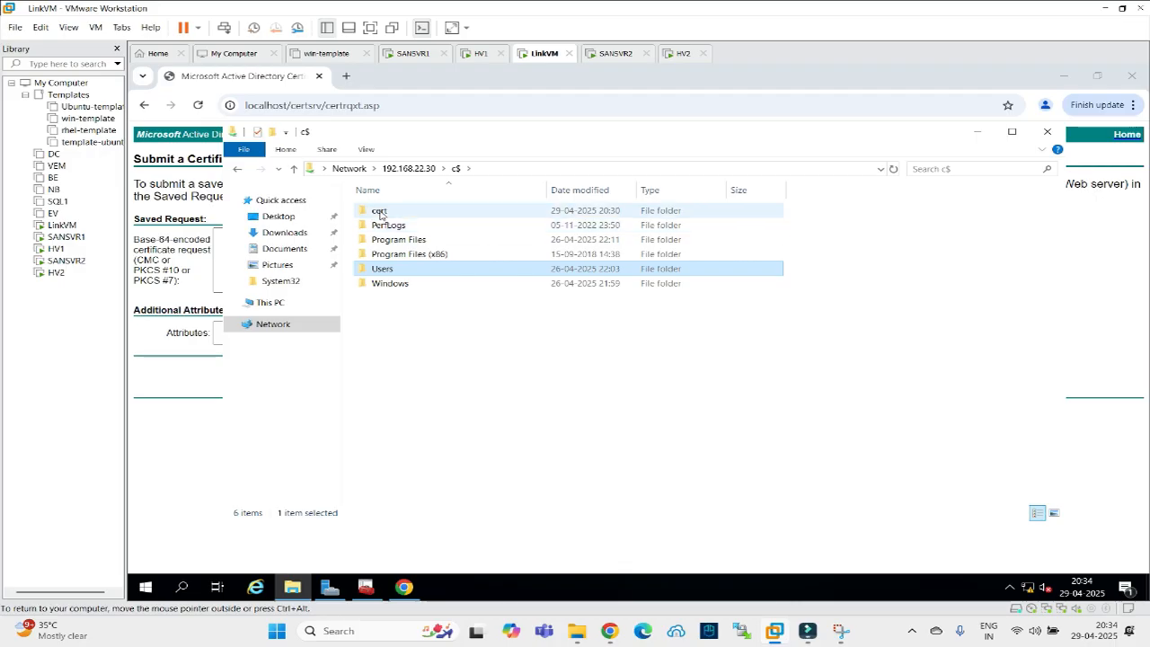
double_click(379, 215)
left_click(414, 216)
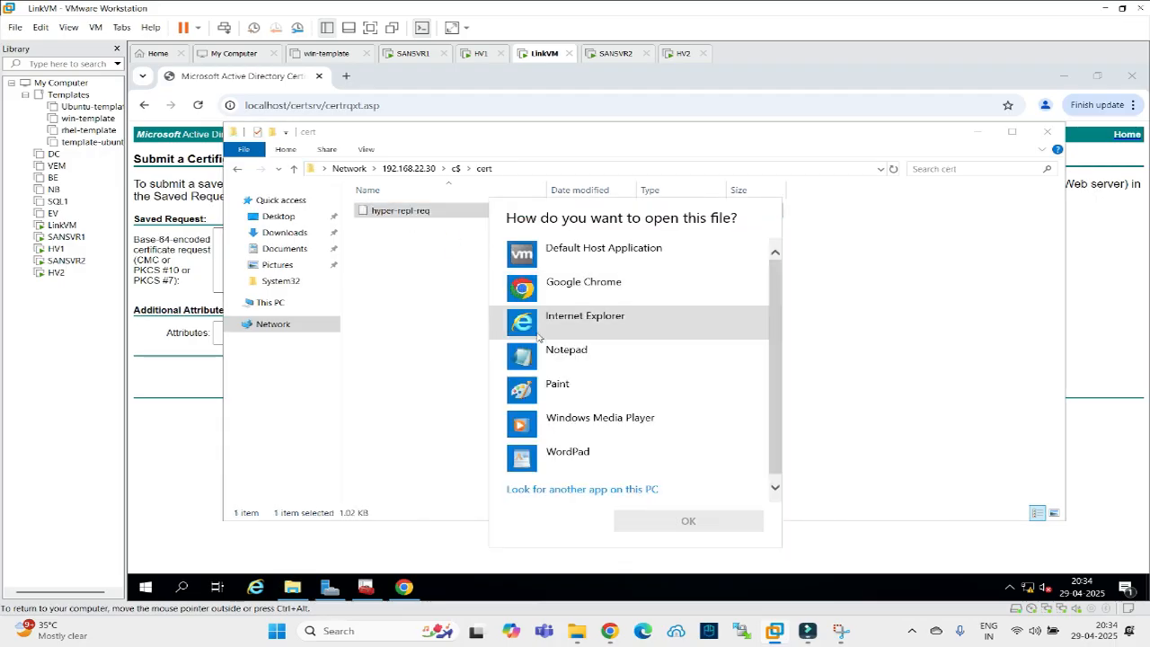
left_click(555, 367)
left_click(674, 523)
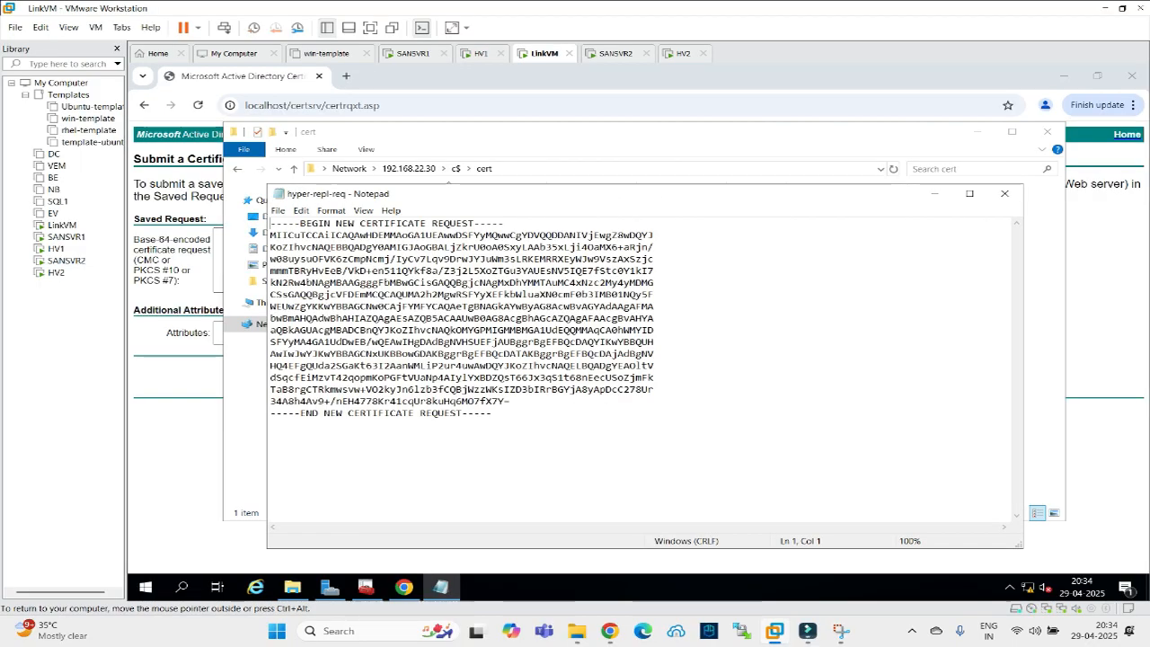
Copy the request text into Chrome's Saved Request box and submit it.
key("ctrl+a")
key("ctrl+c")
key("alt+Tab")
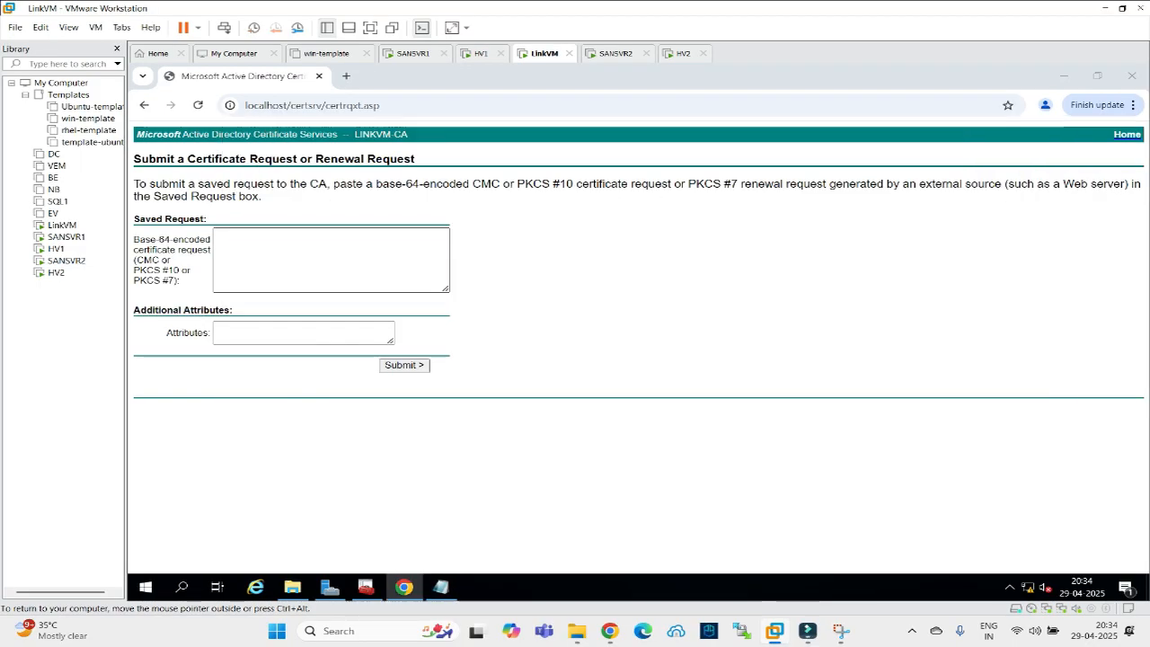
key("ctrl+v")
left_click(404, 364)
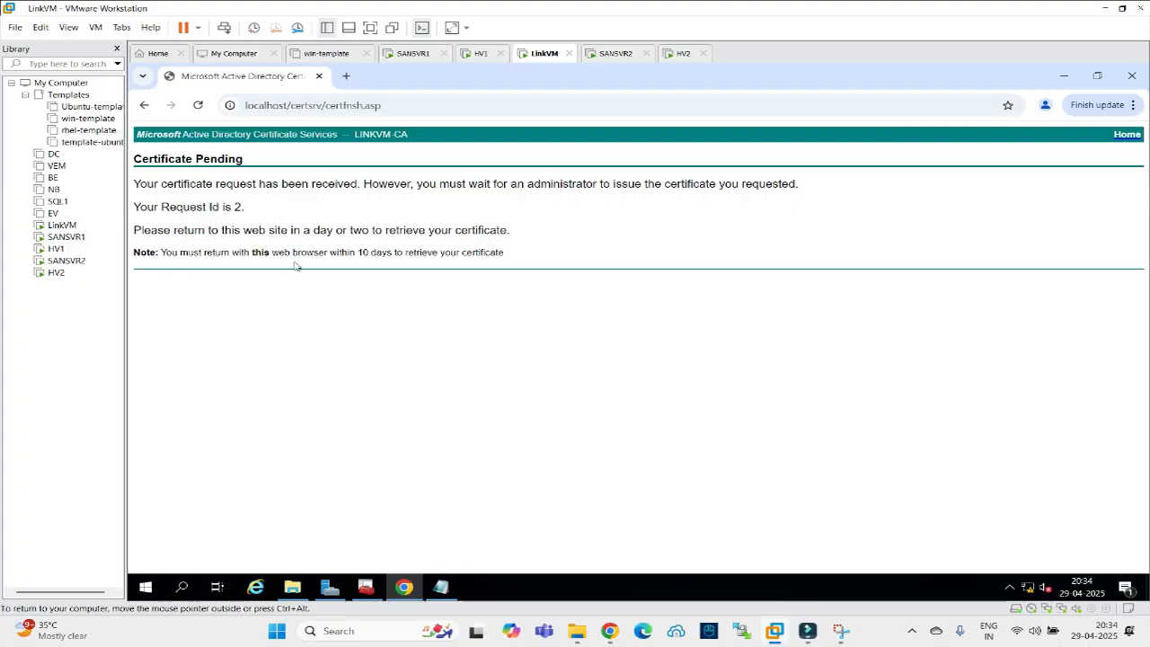
Issue pending request 2 in the Certification Authority console.
left_click(366, 587)
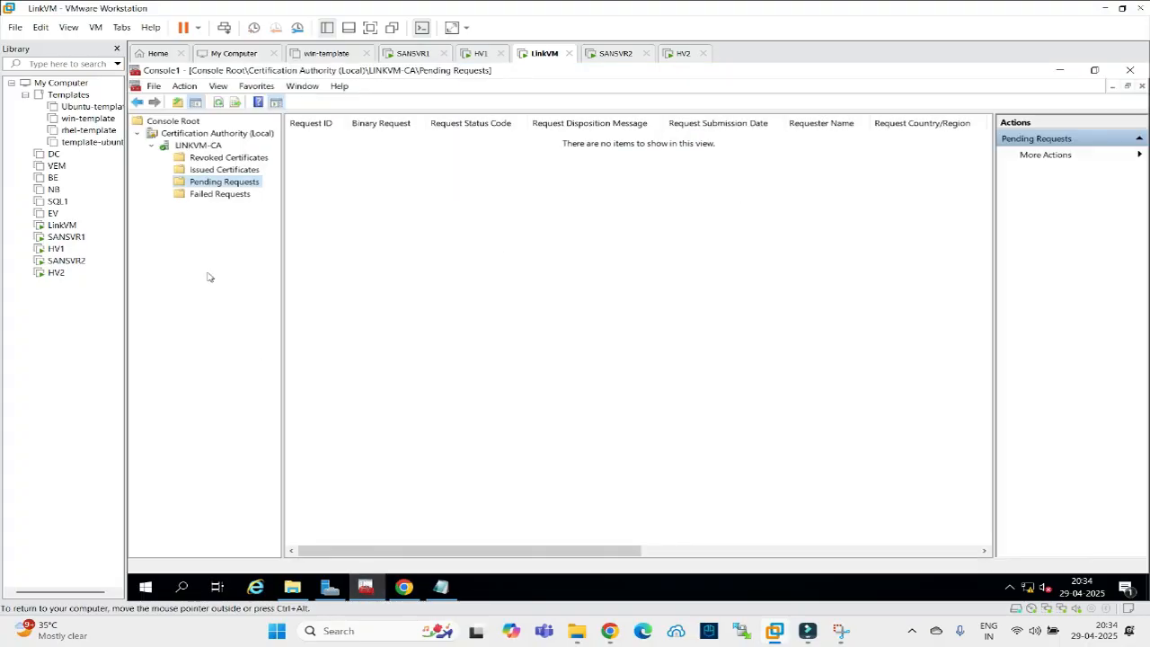
left_click(198, 196)
left_click(211, 183)
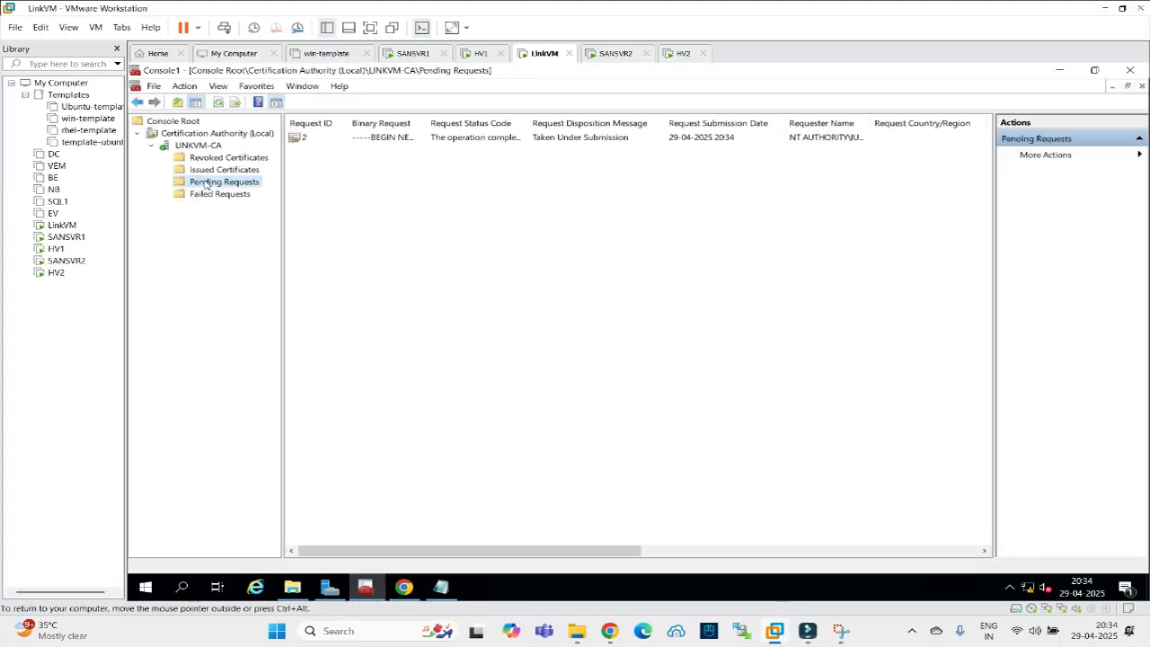
left_click(300, 138)
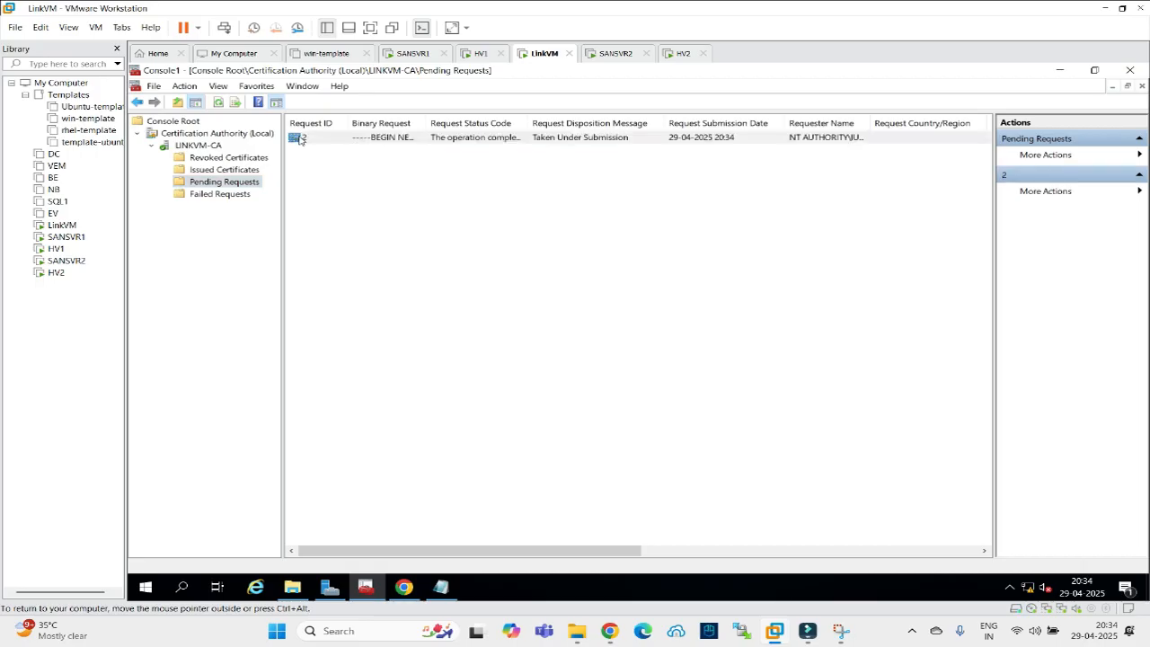
right_click(301, 140)
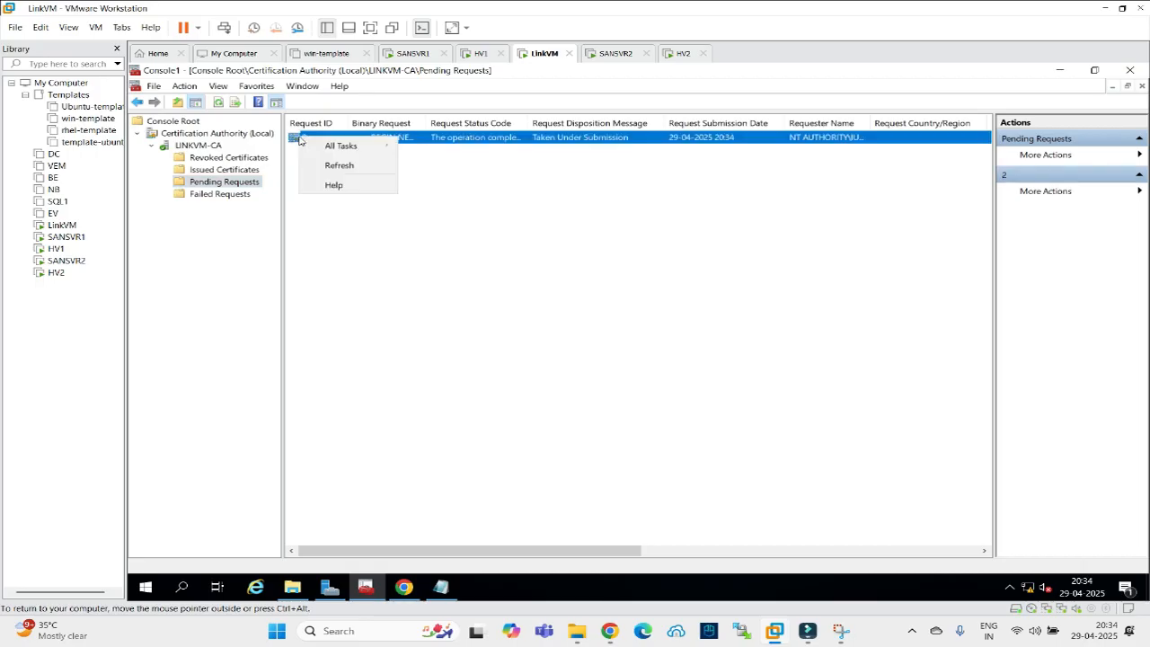
mouse_move(328, 149)
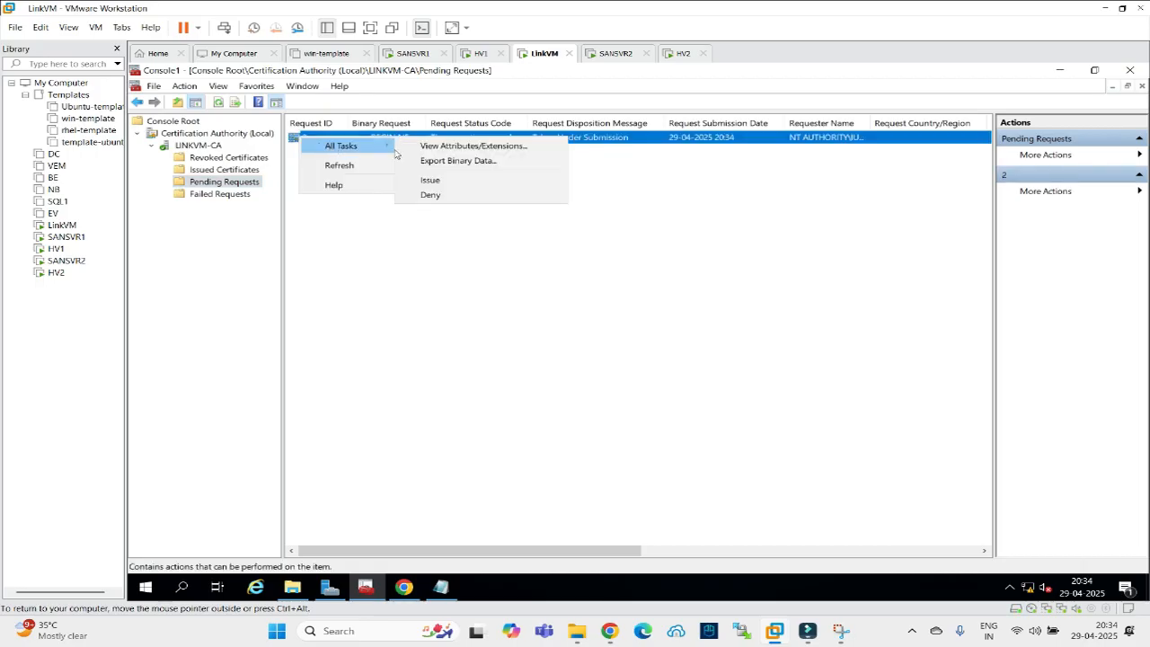
left_click(426, 180)
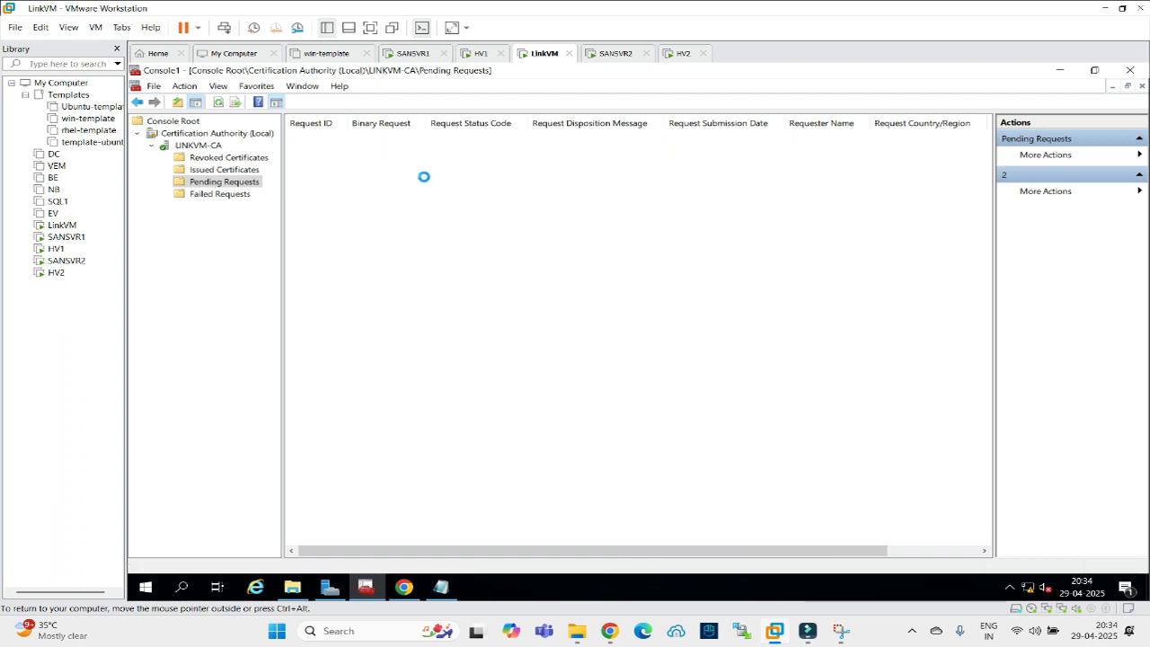
Open the issued certificate and confirm its Subject Alternative Name lists HV1 and HV2.
left_click(229, 170)
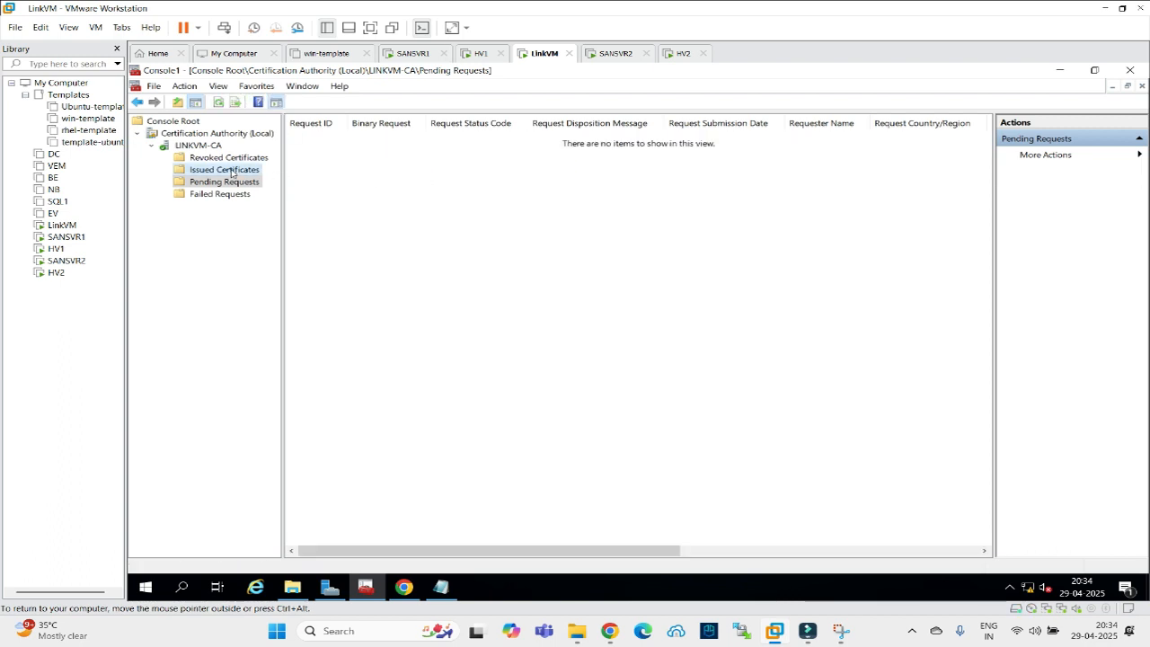
left_click(308, 141)
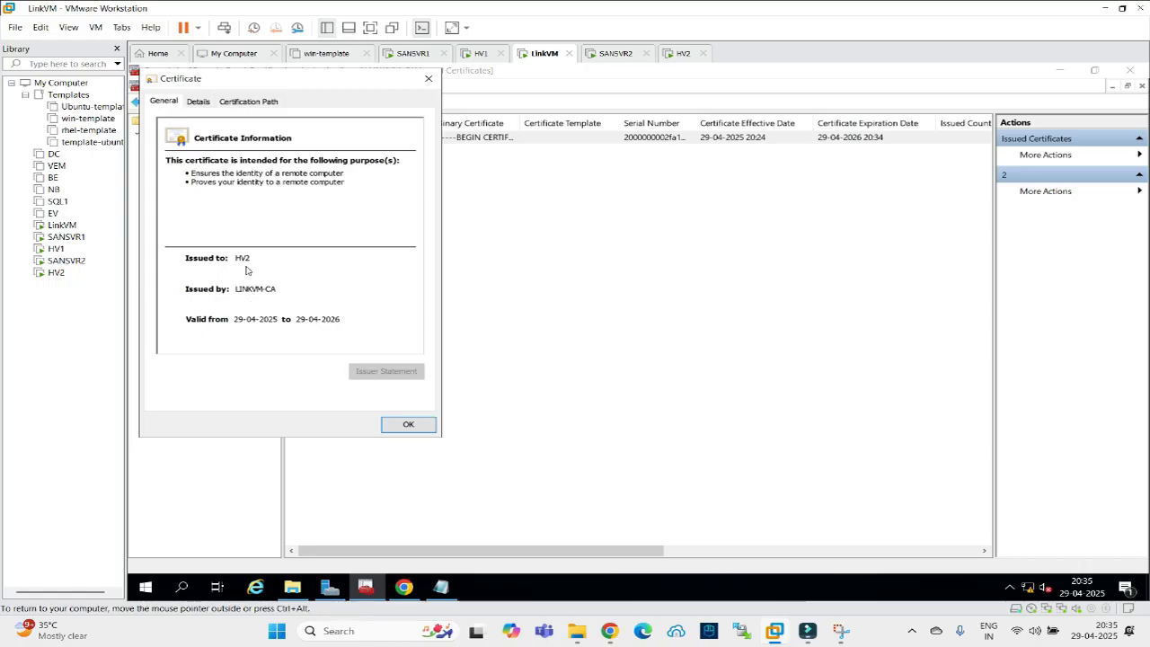
left_click(236, 104)
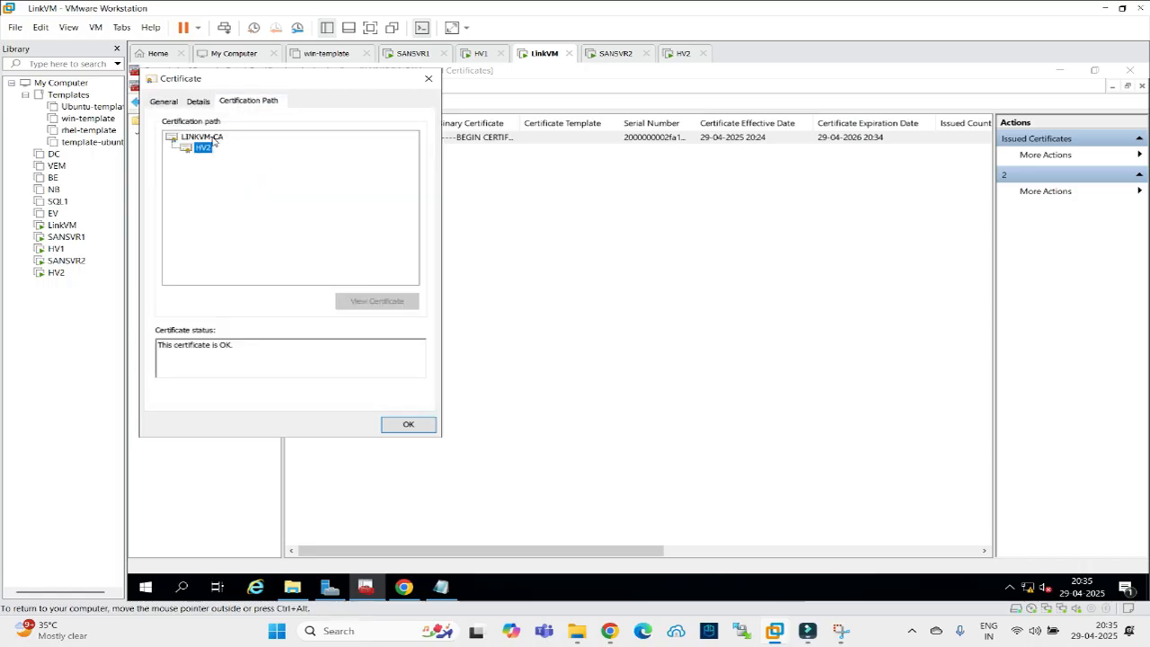
left_click(198, 102)
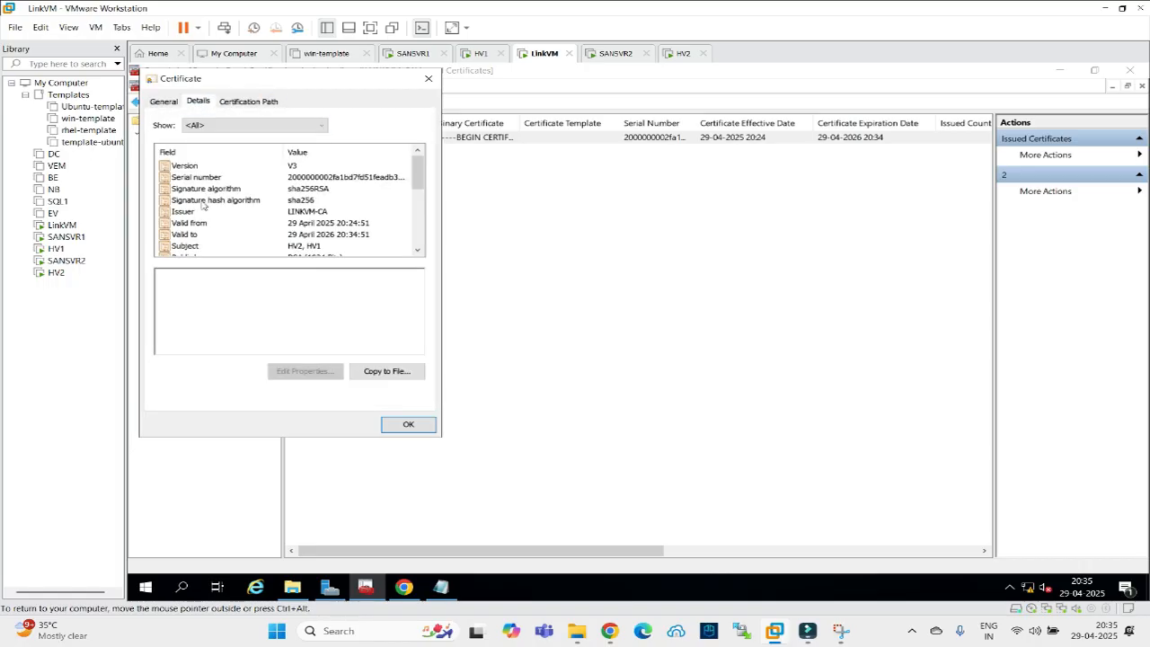
left_click(193, 246)
scroll(266, 239, "down", 1)
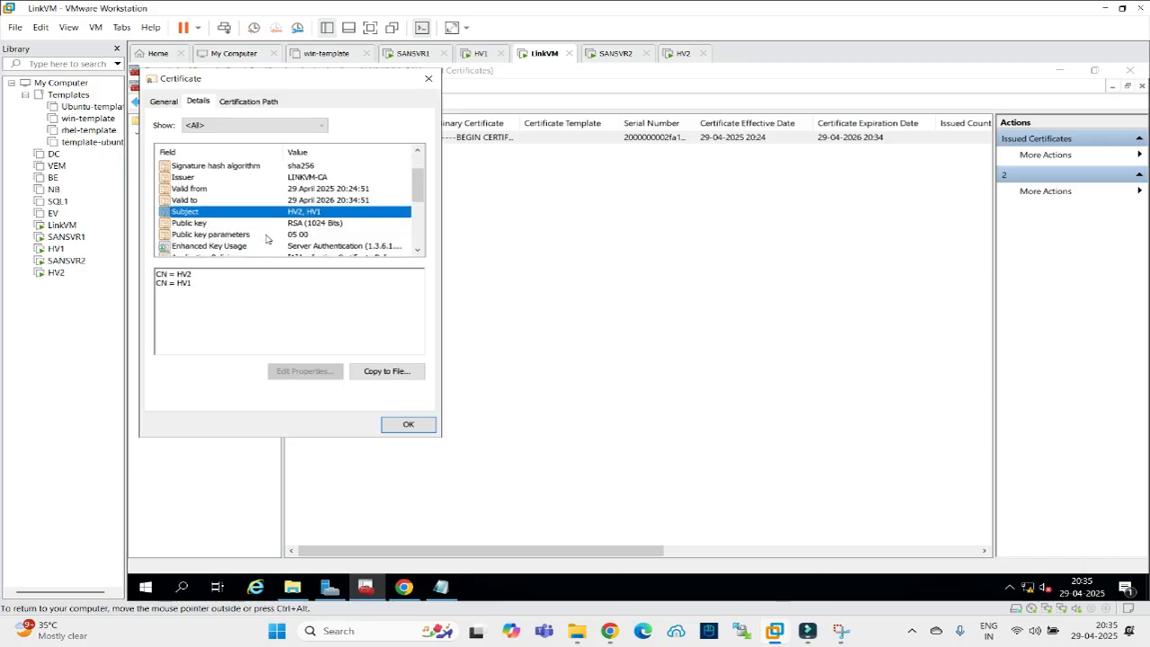
scroll(216, 222, "down", 1)
left_click(216, 245)
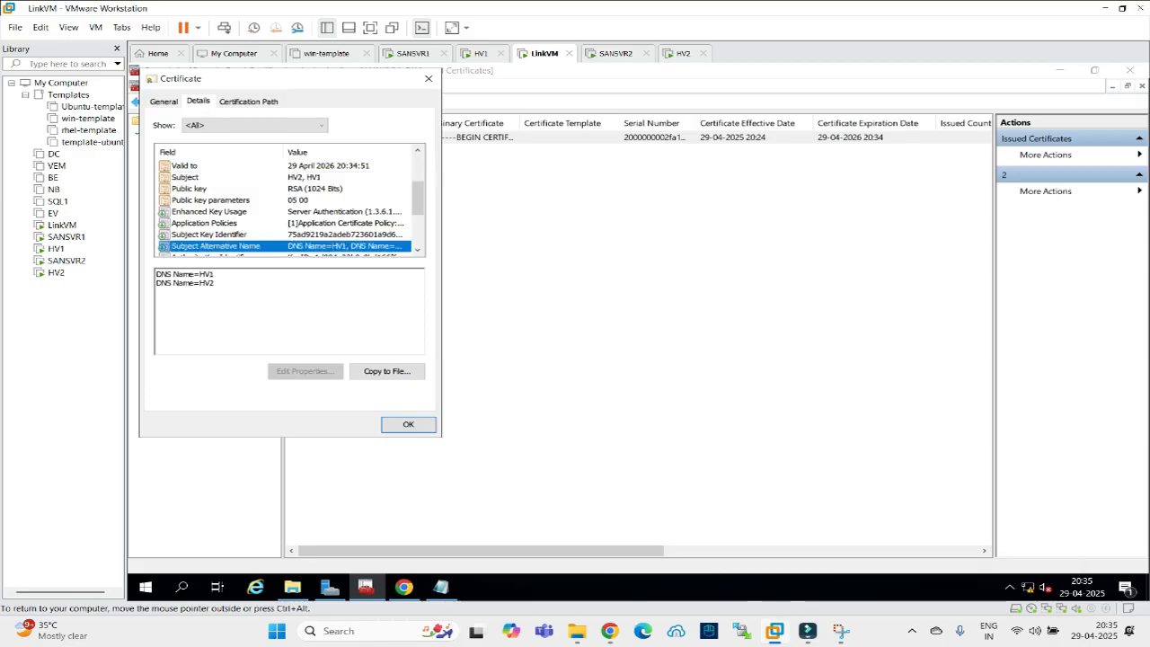
left_click(408, 426)
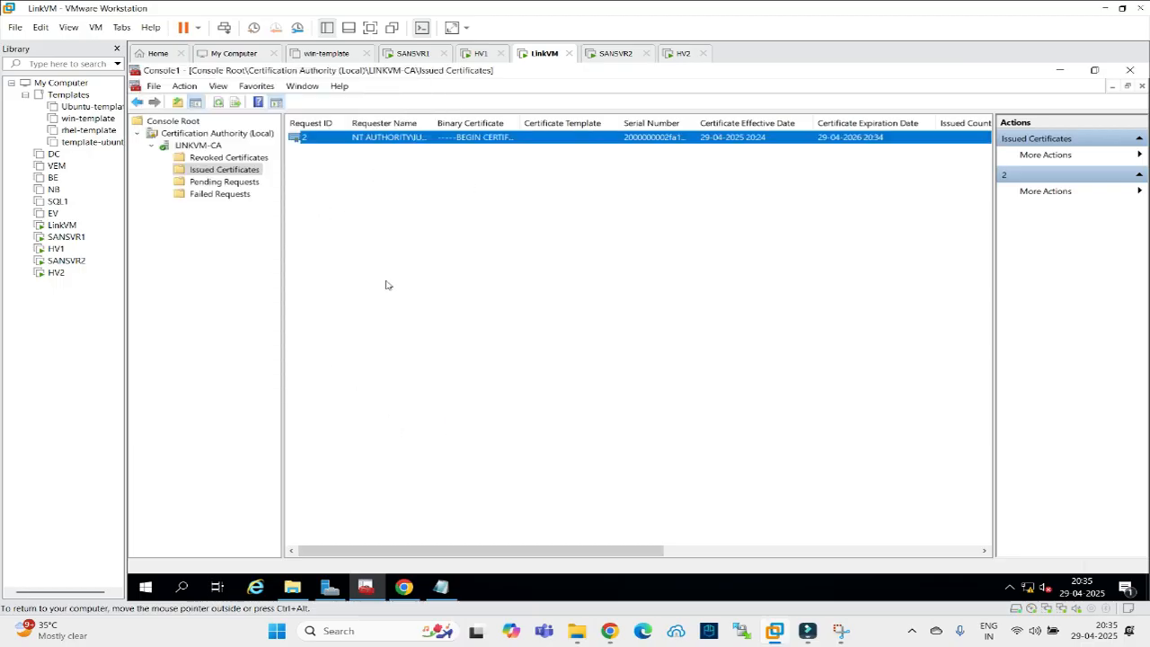
Change the browser address to localhost/certsrv/ to load the certificate services welcome page.
left_click(404, 587)
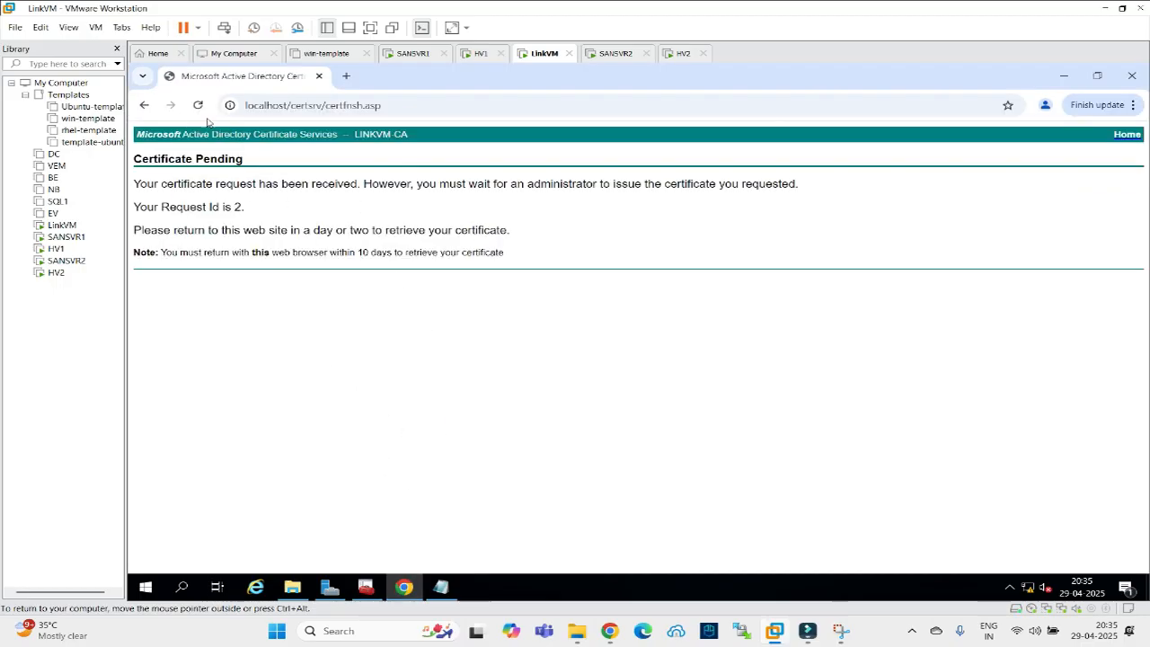
left_click(359, 106)
left_click(321, 105)
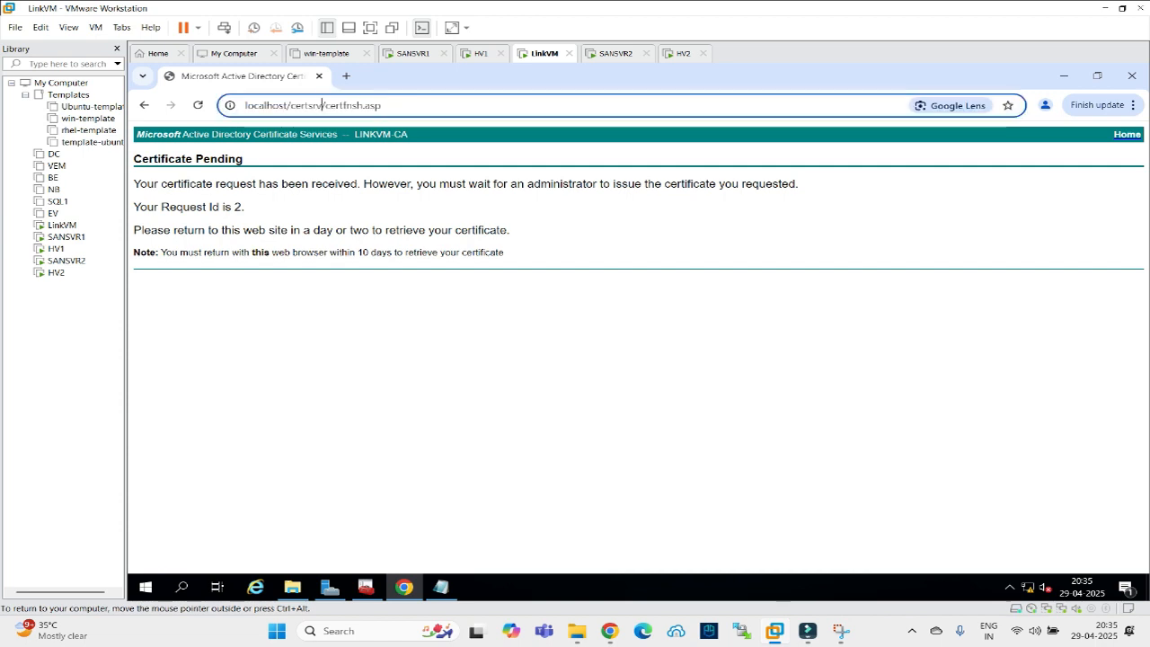
left_click_drag(320, 105, 382, 105)
type("/")
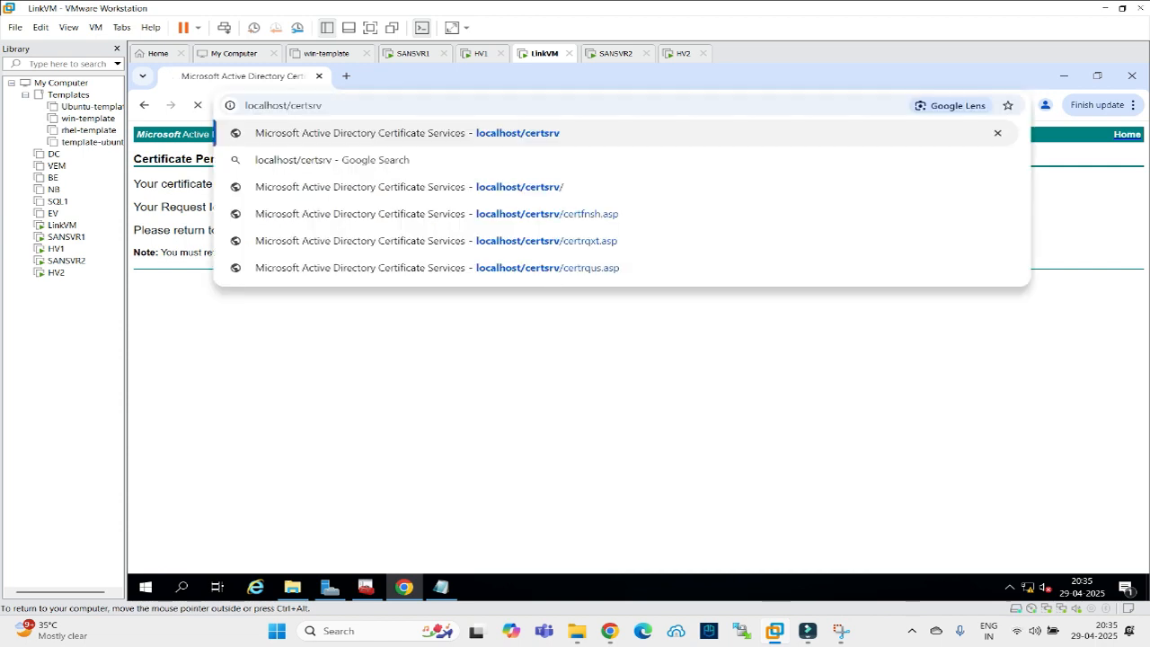
key("Return")
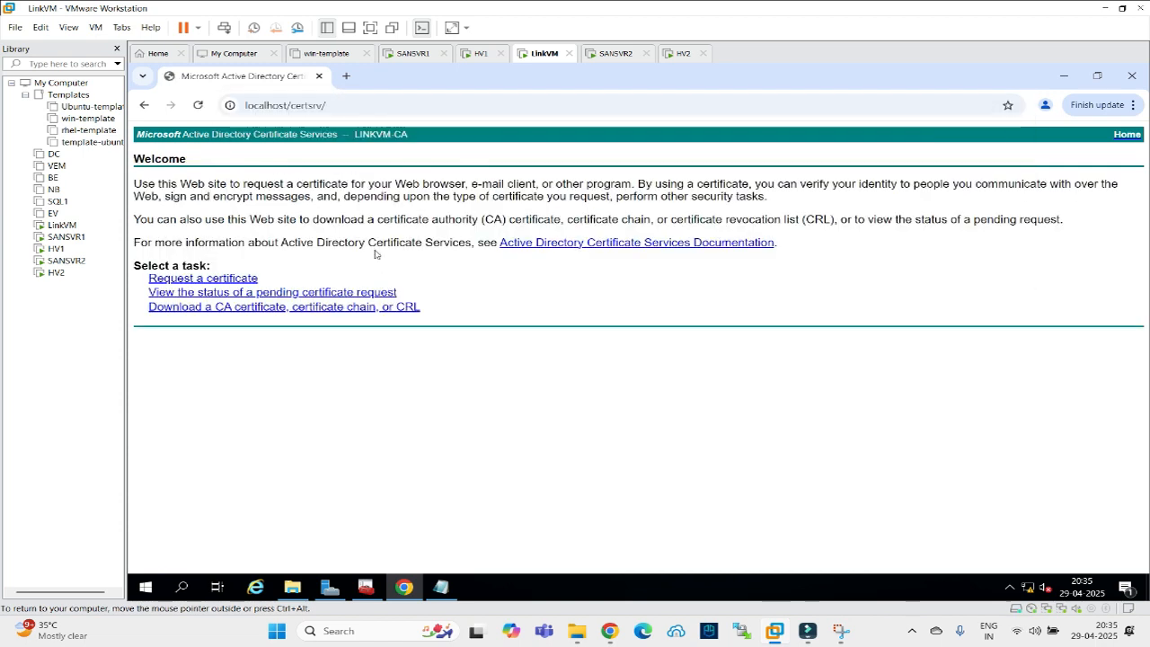
Download the CA certificate and show certnew.cer in its folder.
left_click(237, 309)
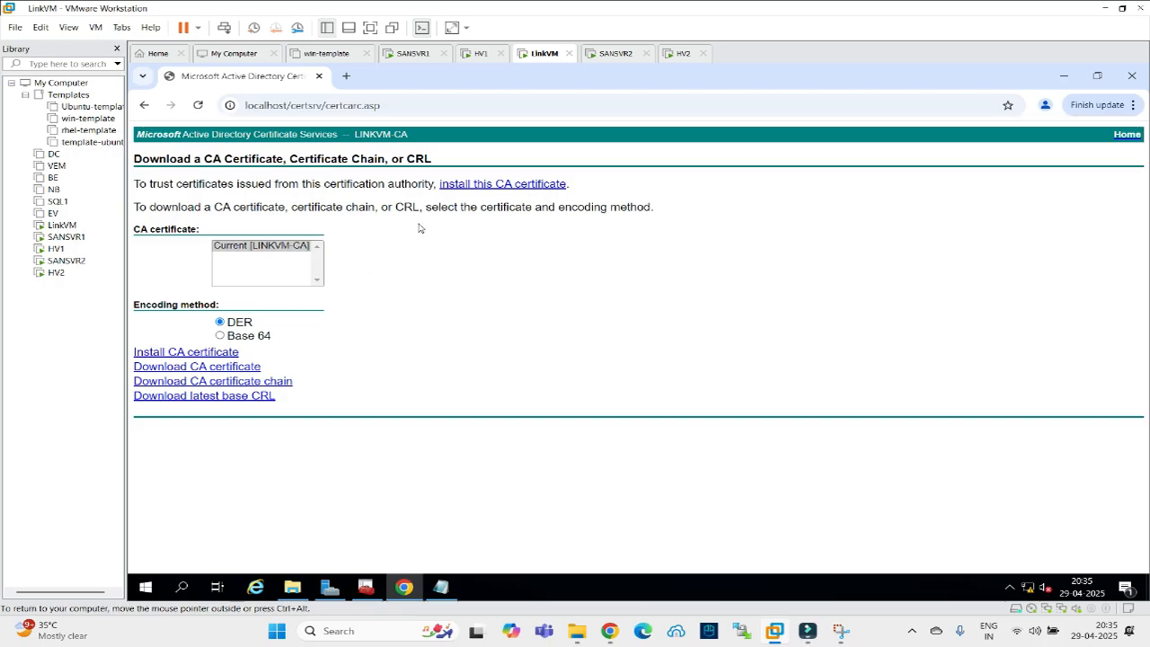
left_click(211, 370)
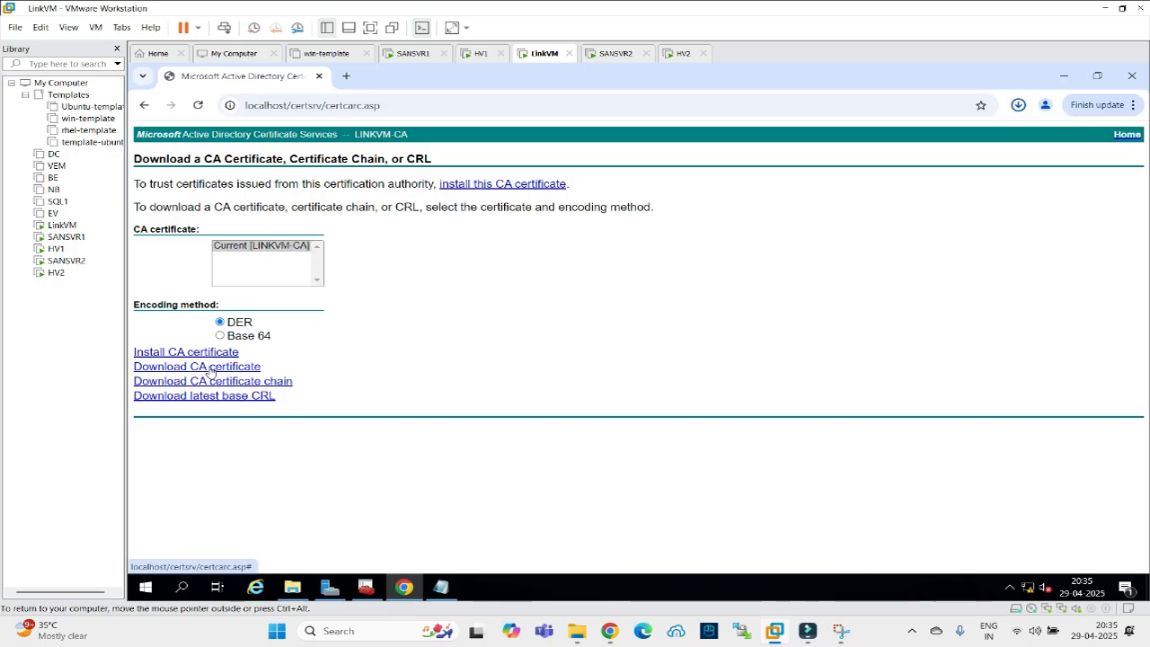
mouse_move(882, 142)
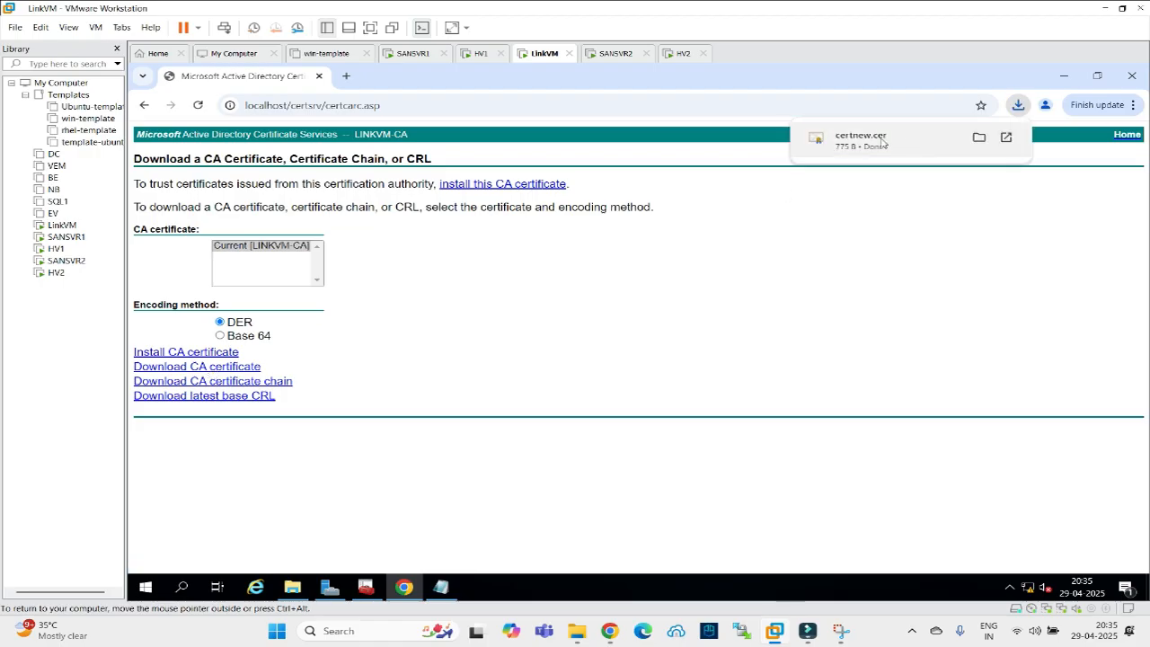
left_click(977, 138)
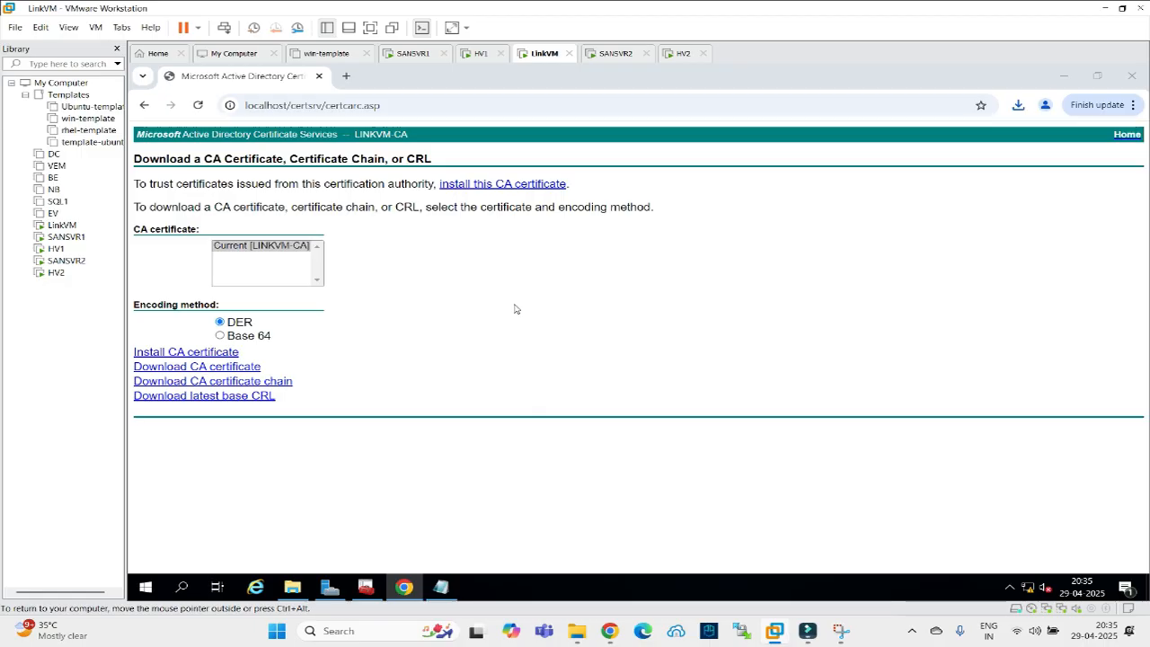
Rename certnew to Root in Downloads and go back to the welcome page.
right_click(394, 228)
left_click(464, 416)
type("Root")
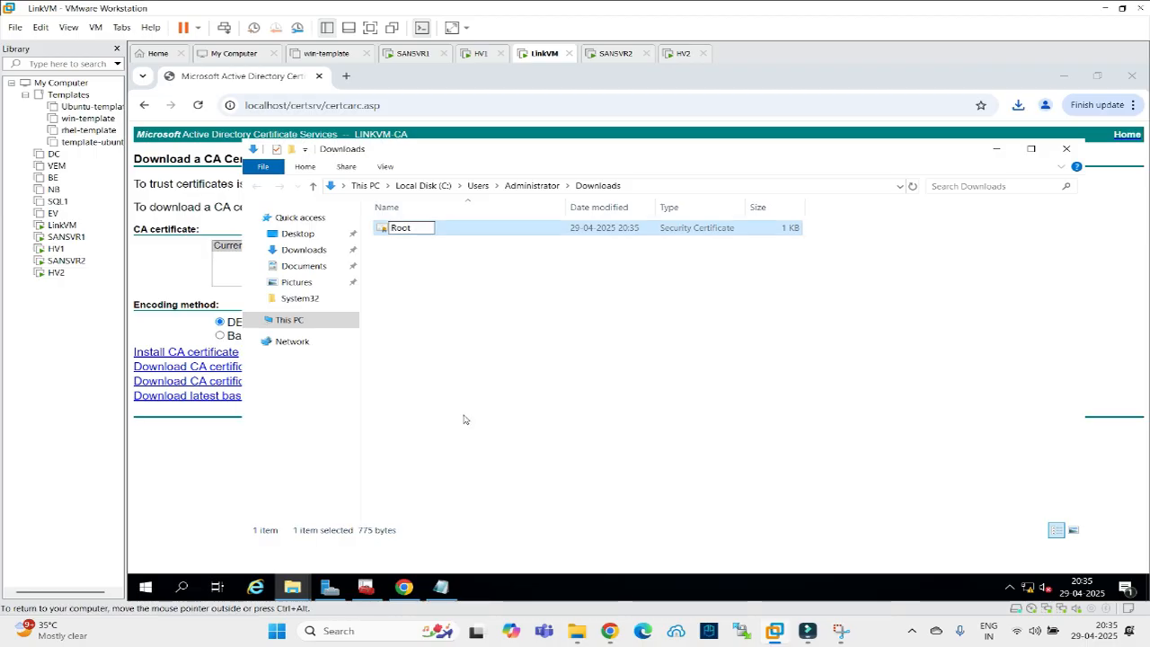
left_click(727, 323)
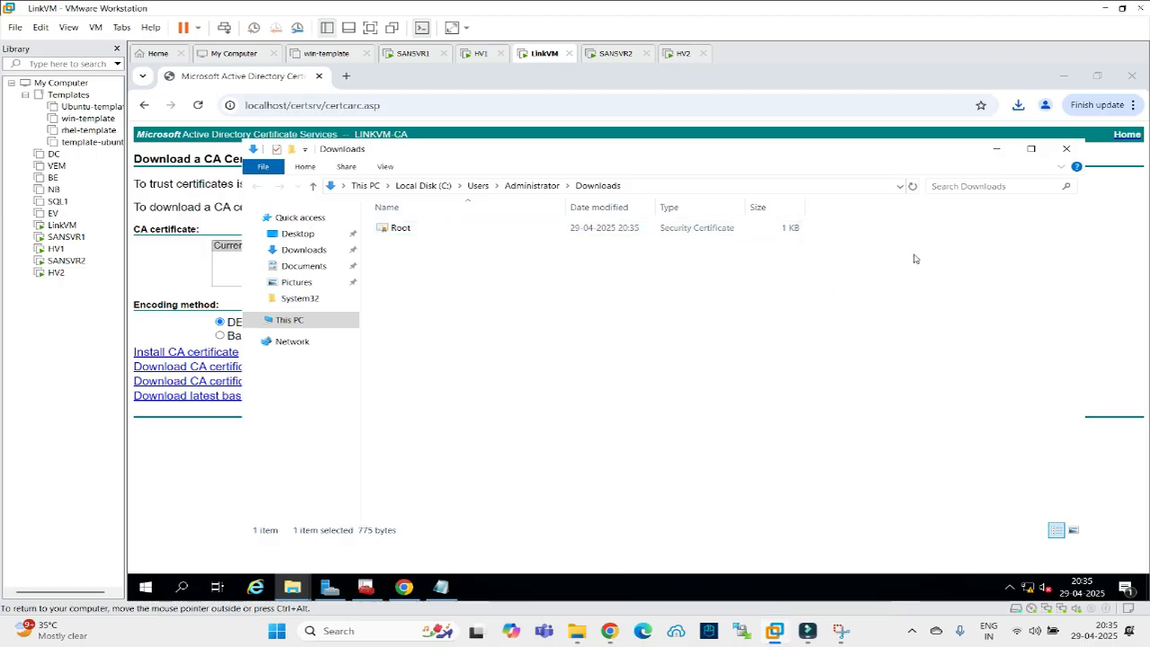
left_click(996, 149)
left_click(145, 106)
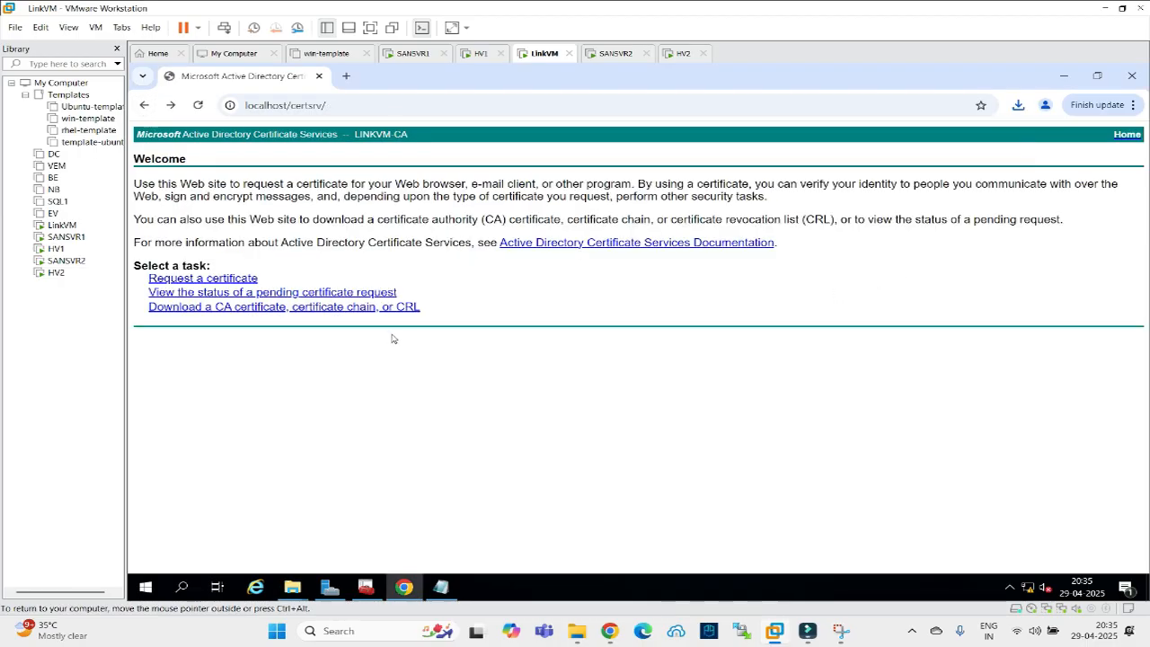
Check the pending request's status and download the issued certificate.
left_click(217, 280)
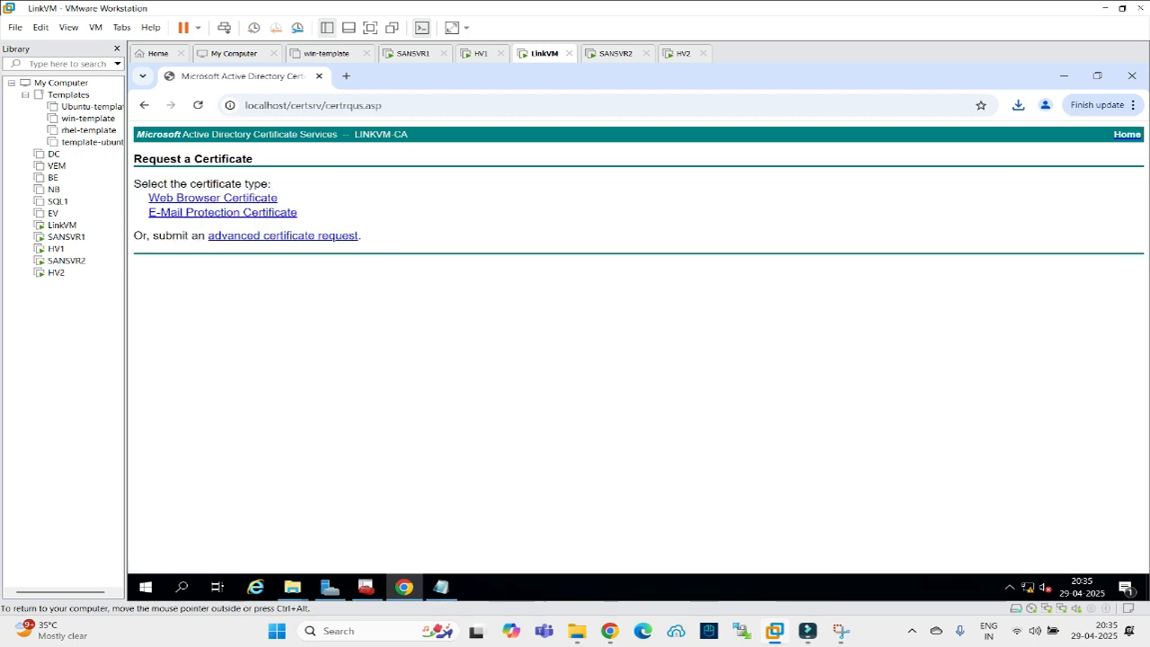
left_click(263, 236)
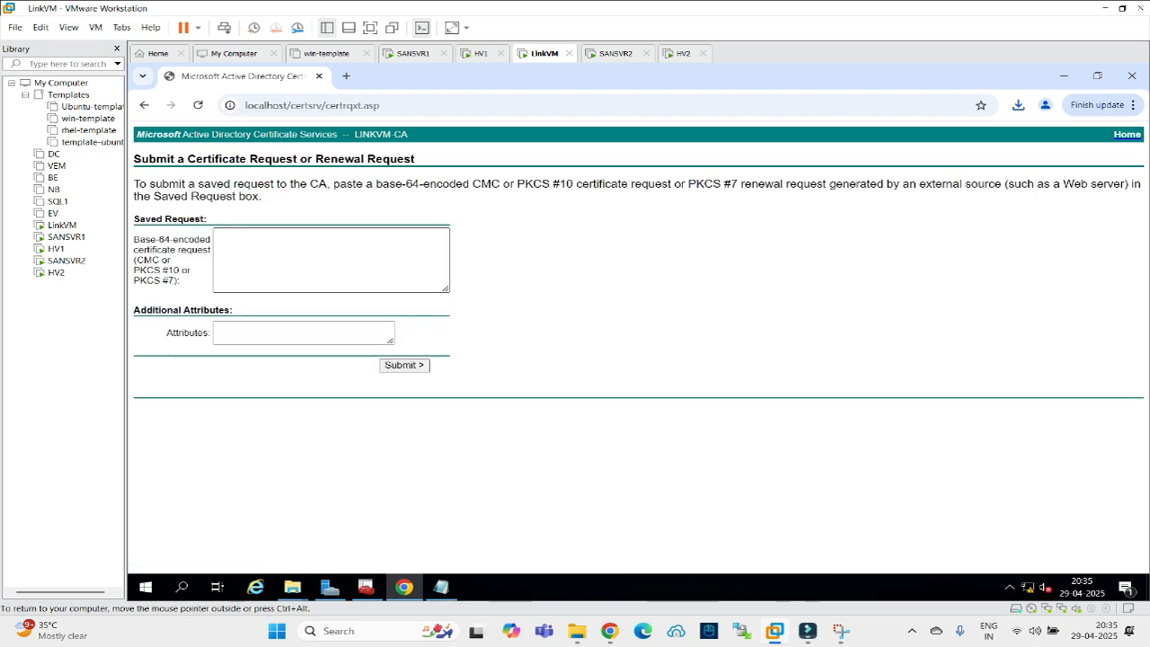
left_click(144, 105)
left_click(143, 106)
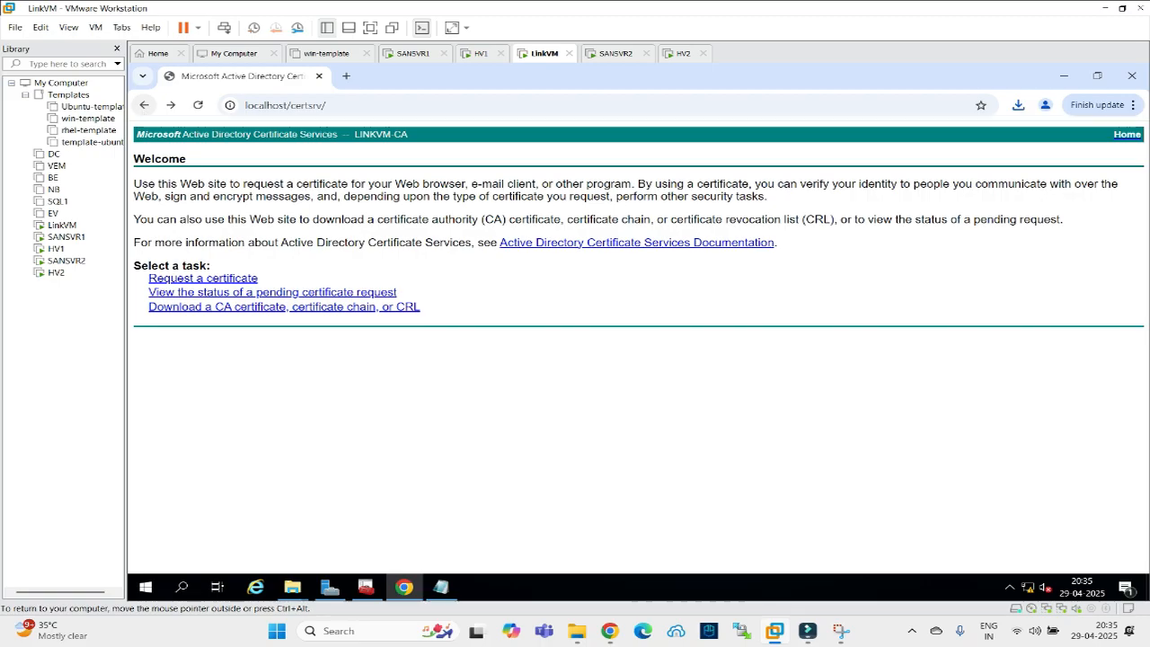
left_click(188, 293)
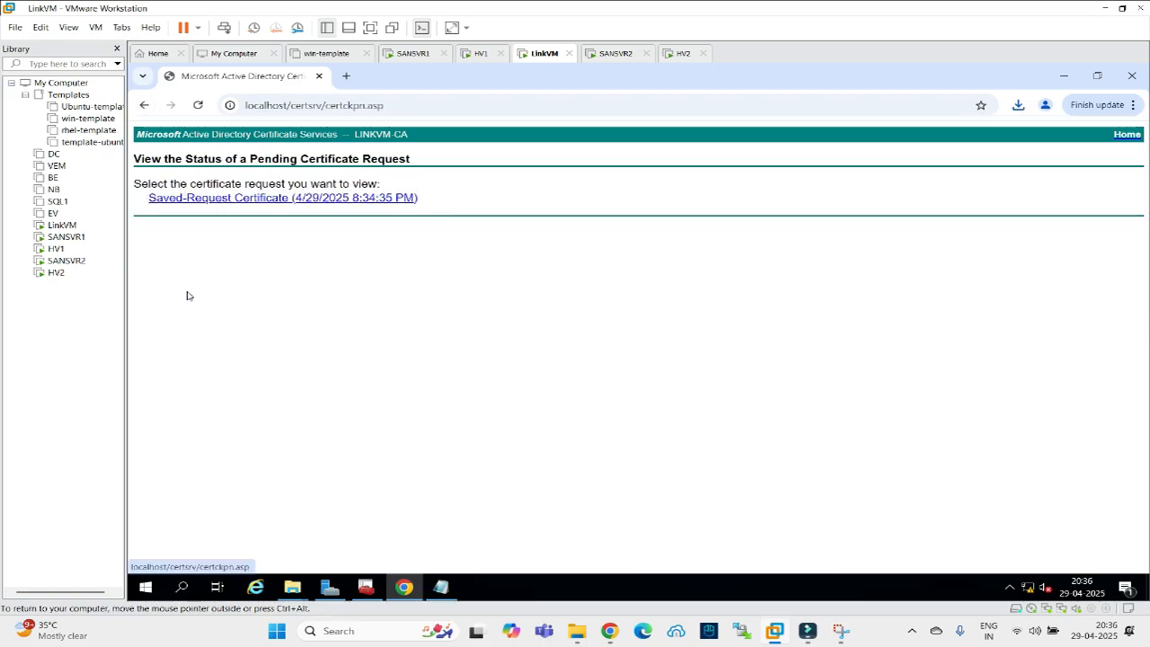
left_click(216, 199)
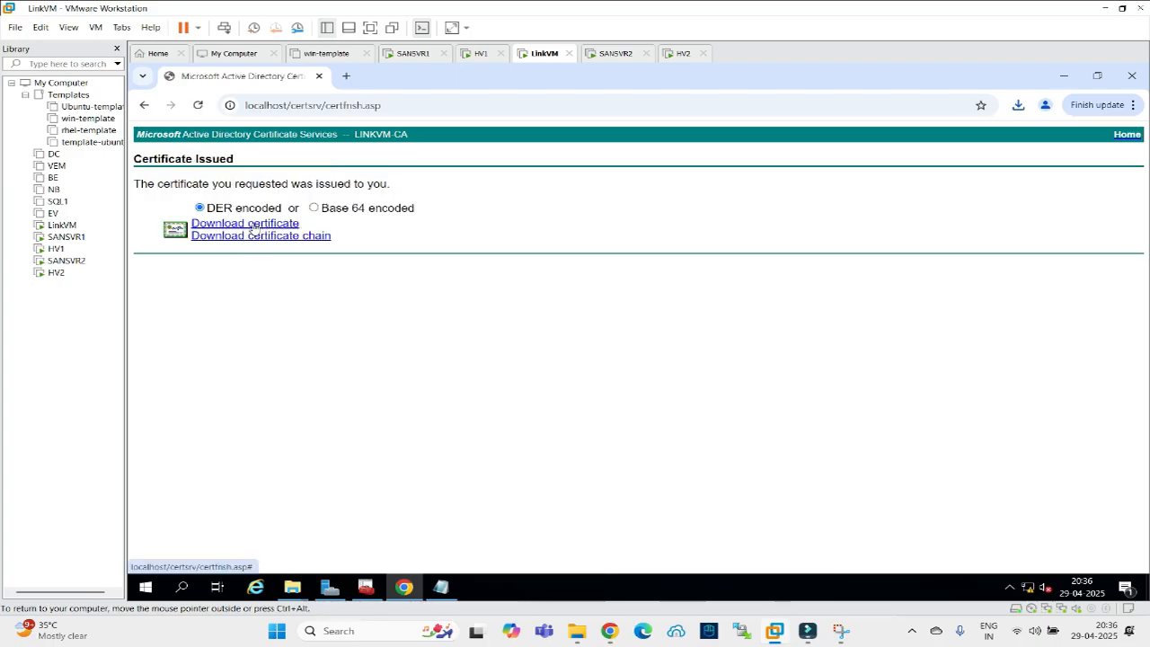
left_click(253, 228)
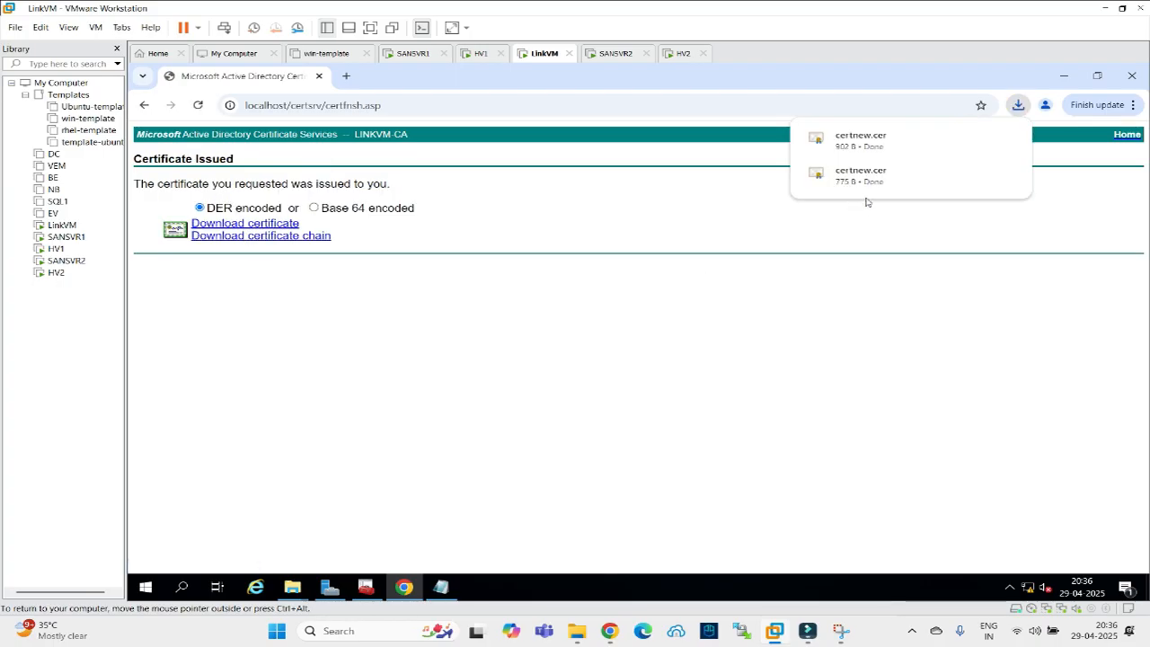
left_click(973, 137)
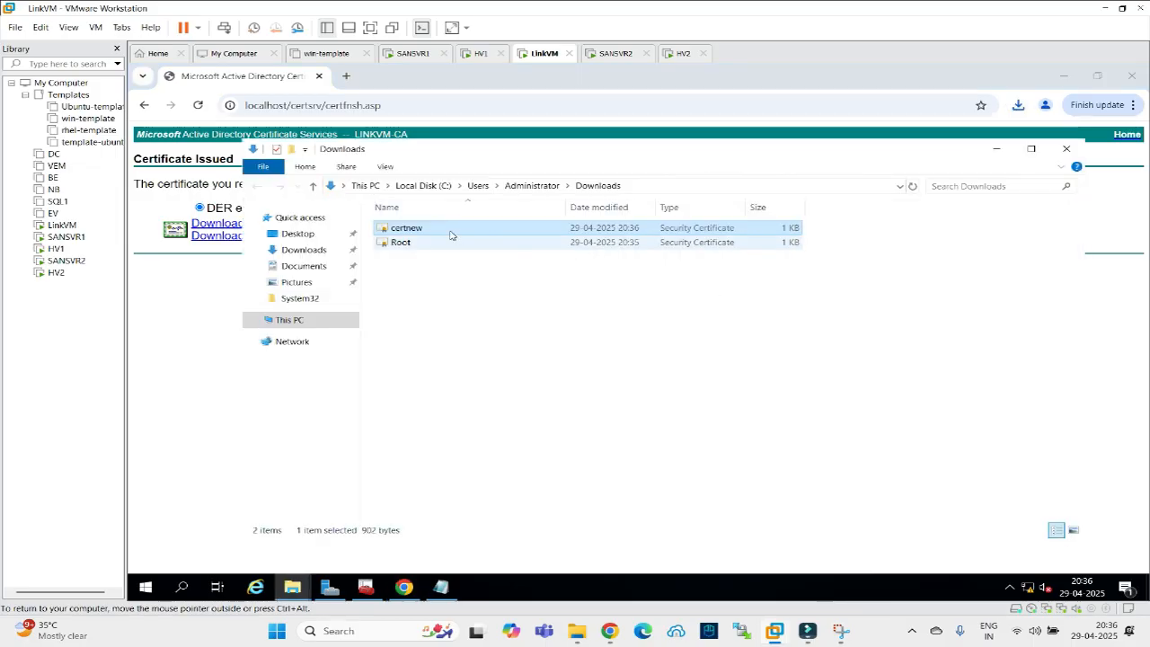
Rename the new certnew to Client, copy Client and Root, and switch to HV2.
right_click(450, 232)
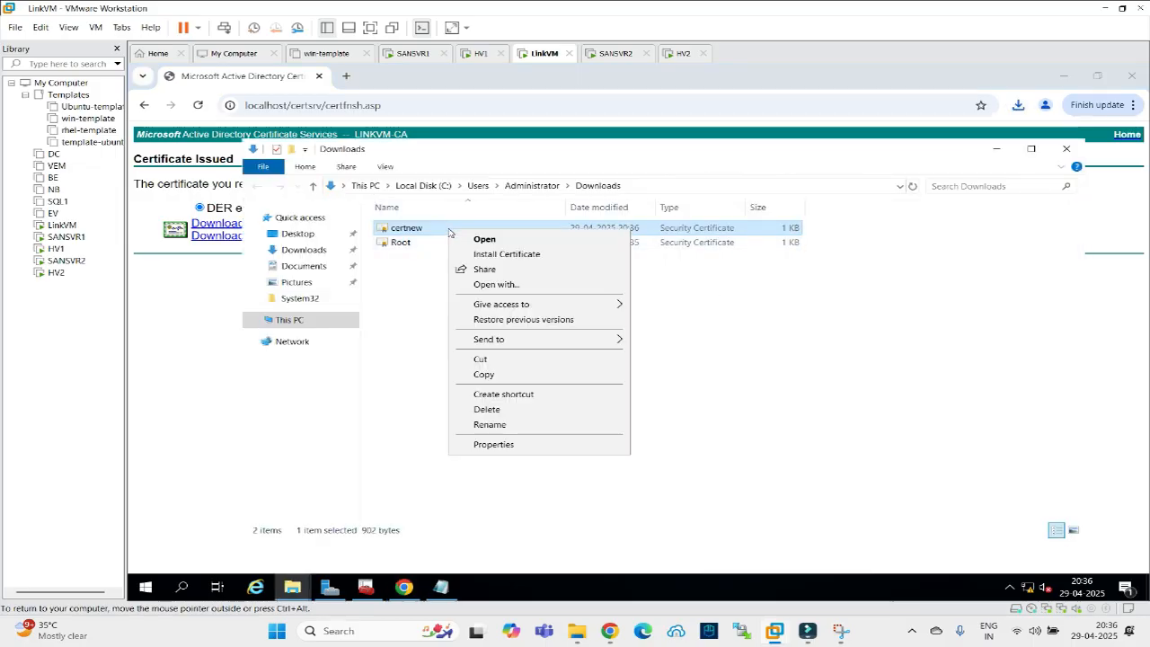
left_click(490, 424)
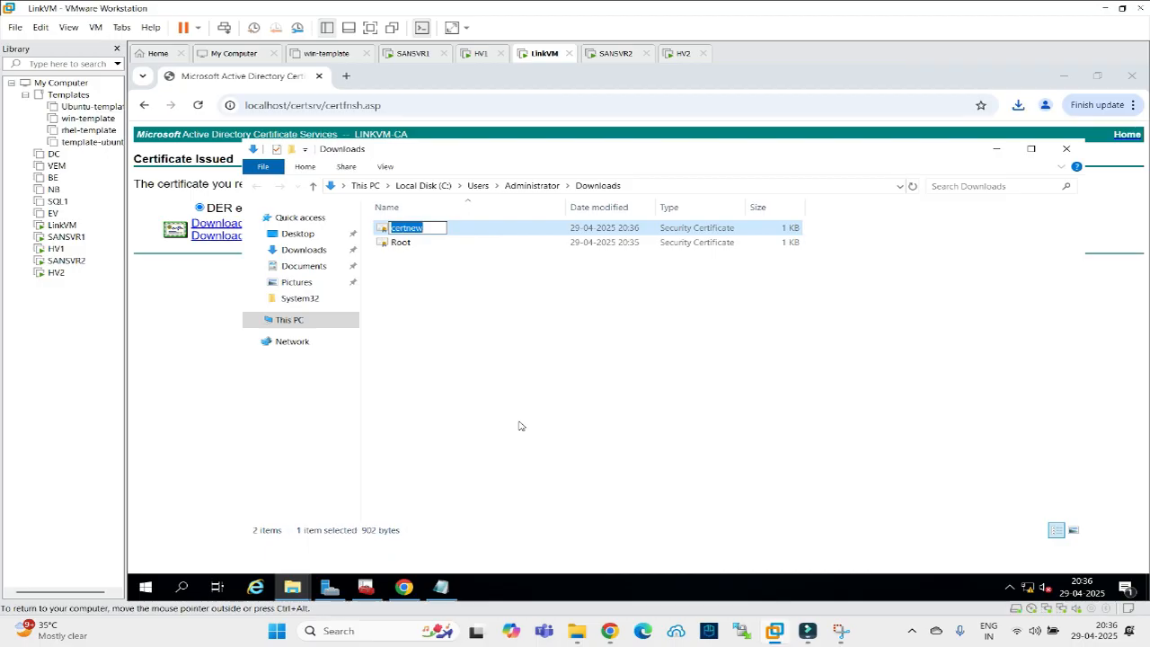
type("Client")
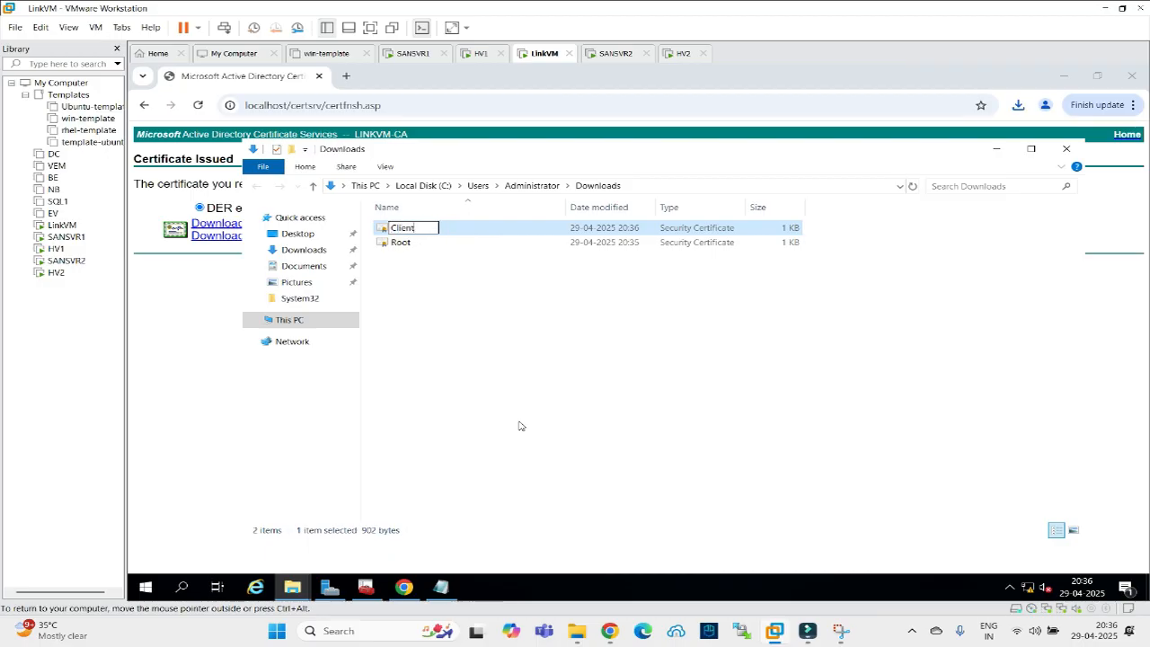
left_click(472, 353)
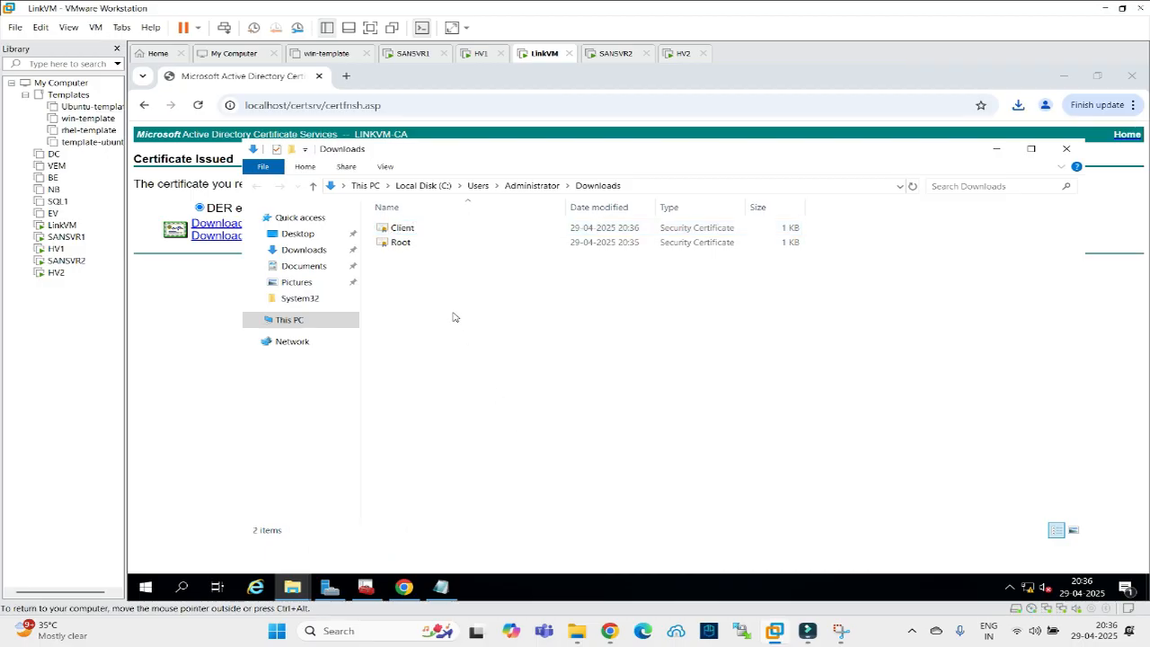
left_click_drag(439, 268, 386, 225)
right_click(387, 227)
left_click(425, 339)
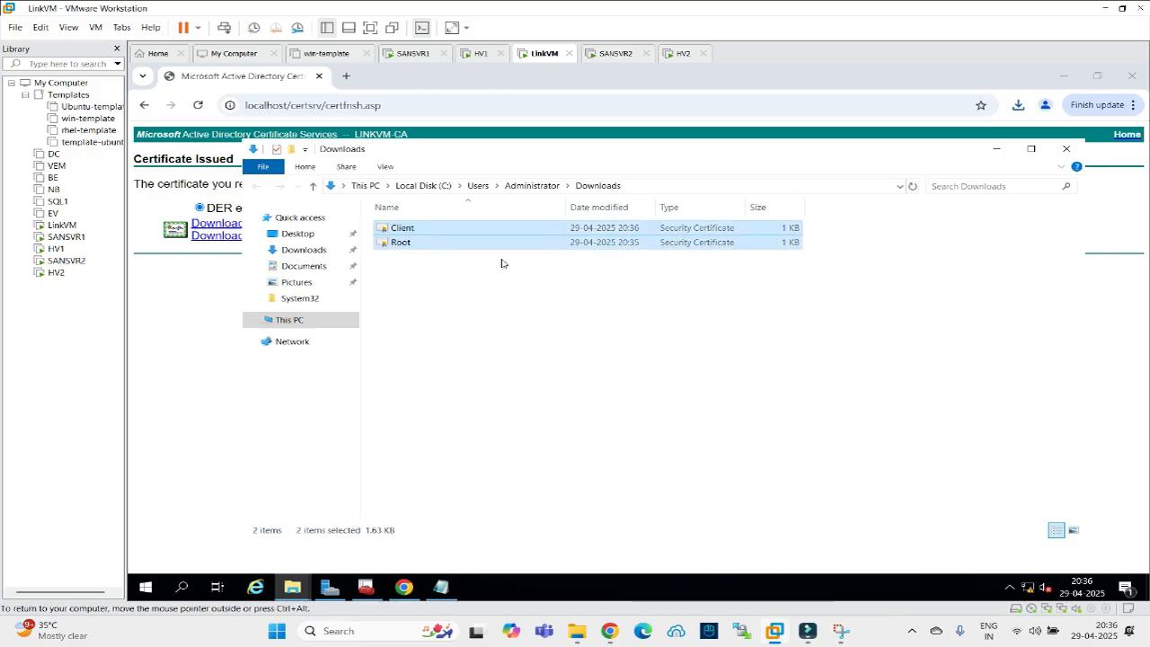
left_click(680, 53)
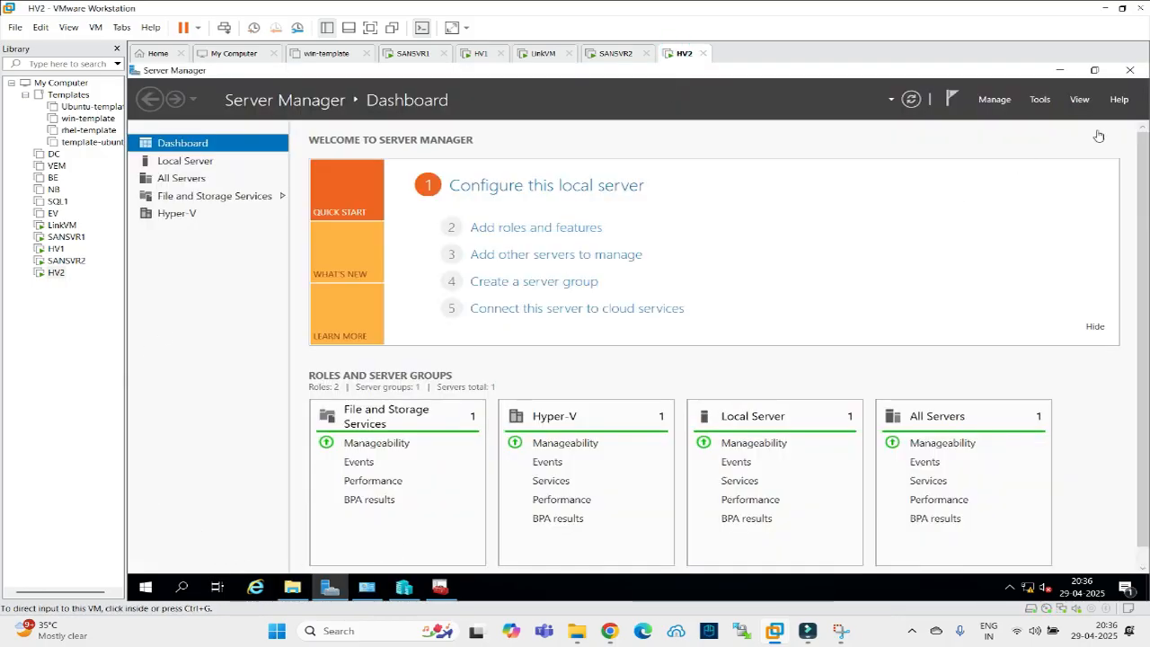
Paste the Client and Root certificates into HV2's C:\cert folder.
left_click(329, 587)
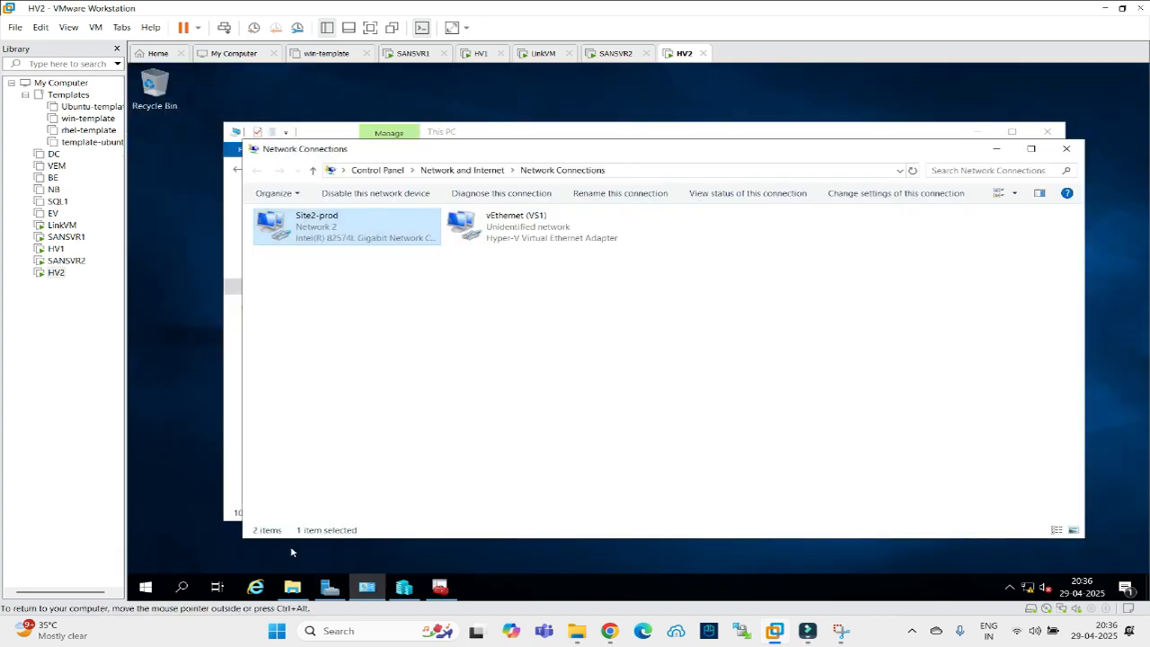
left_click(292, 587)
left_click(444, 350)
double_click(443, 351)
double_click(397, 214)
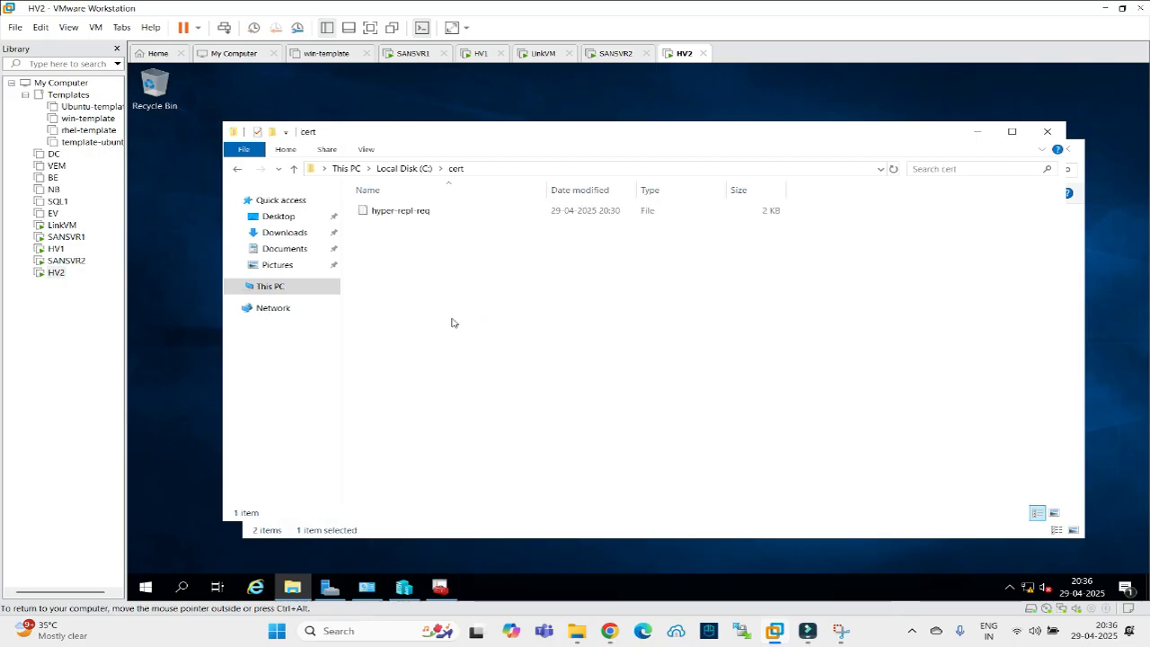
right_click(451, 322)
left_click(489, 414)
Copy the cert folder from HV2's C: drive and switch to HV1.
left_click(426, 287)
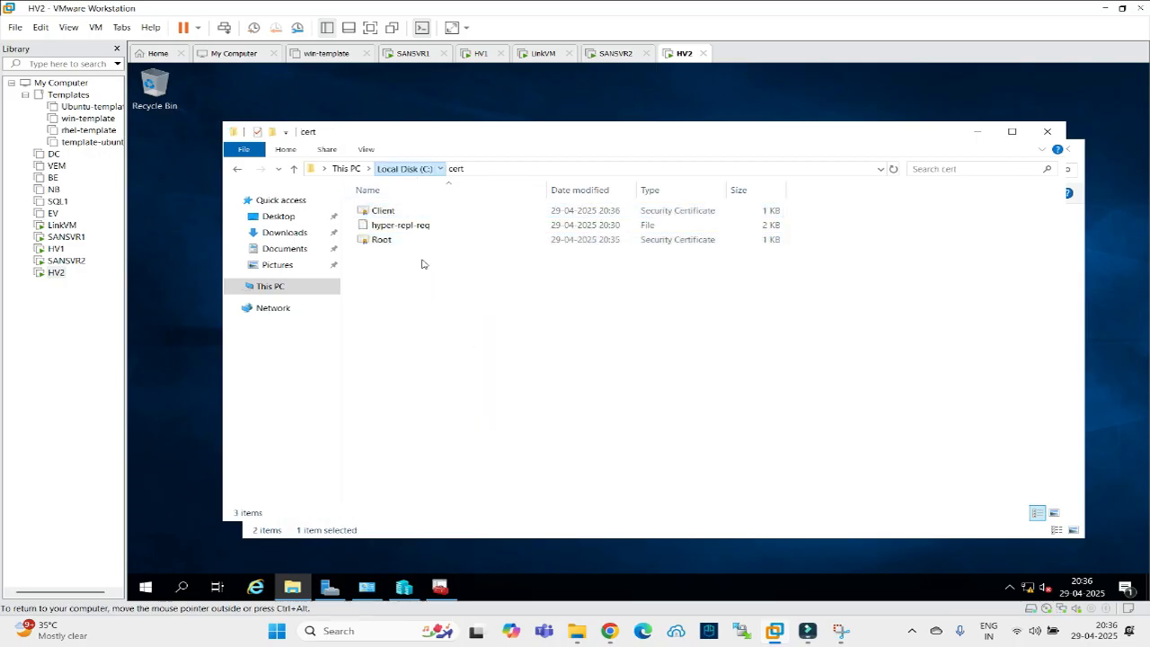
left_click(404, 169)
right_click(388, 214)
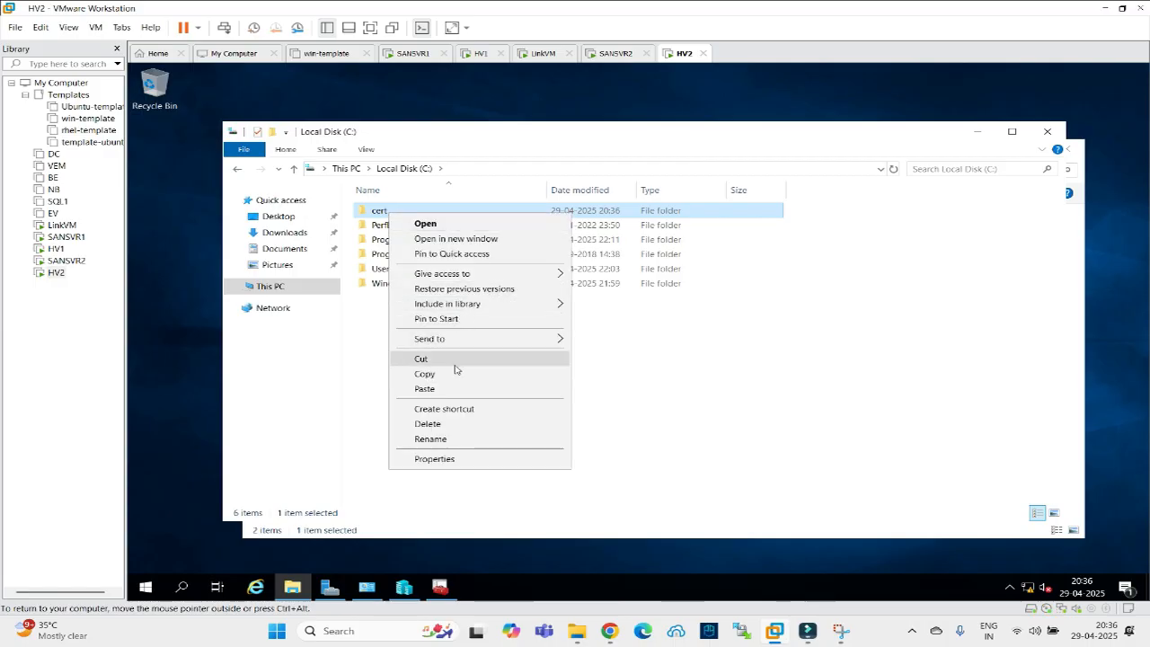
left_click(423, 374)
left_click(480, 53)
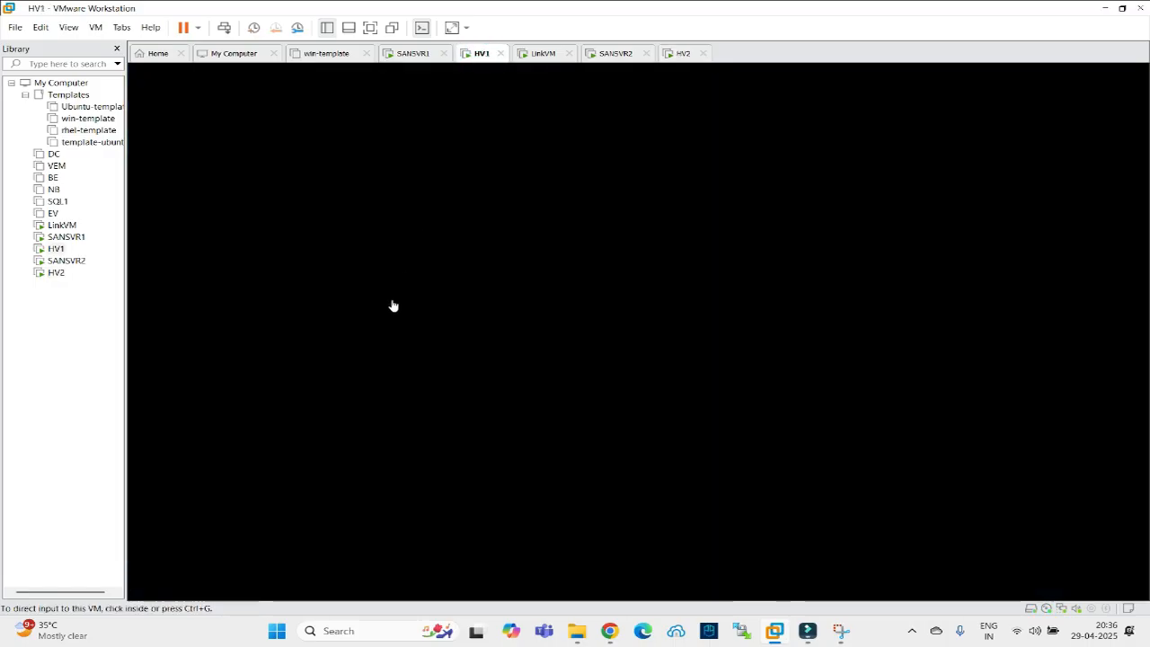
On HV1, dismiss the security screen and open Local Disk (C:).
left_click(224, 27)
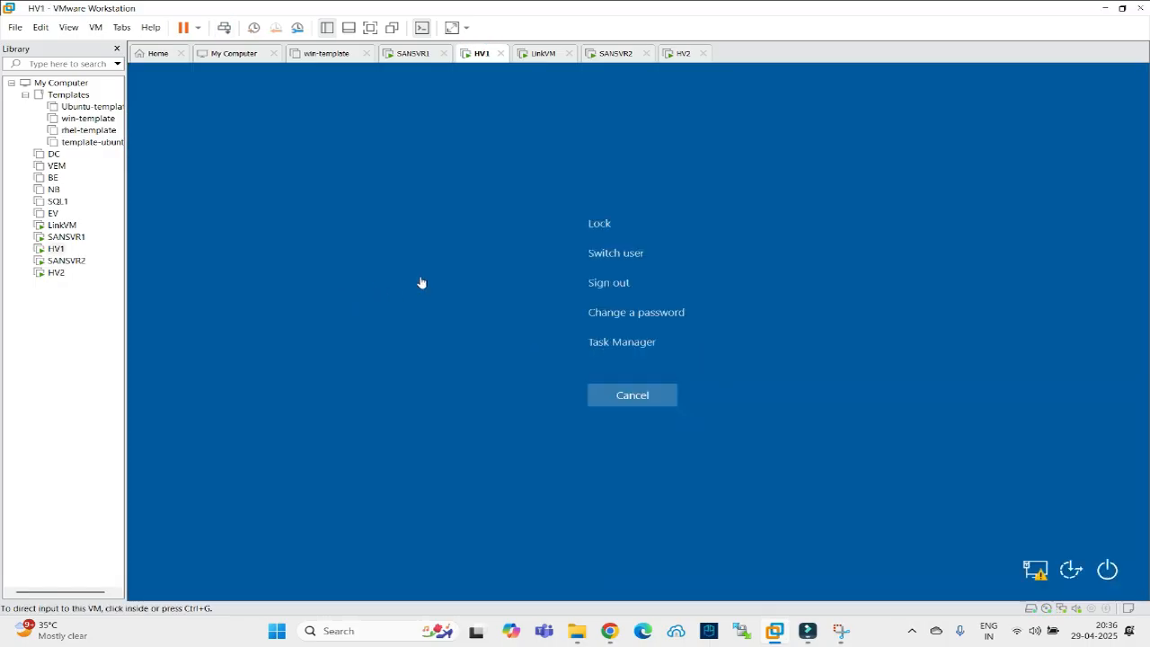
left_click(647, 401)
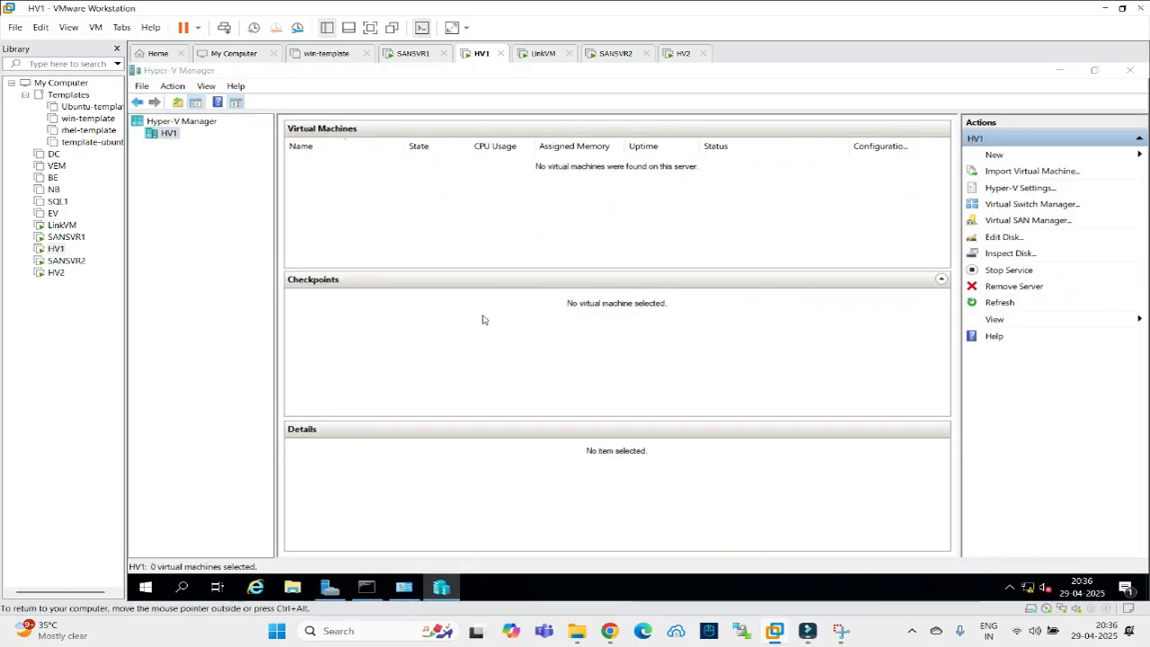
left_click(289, 304)
double_click(466, 361)
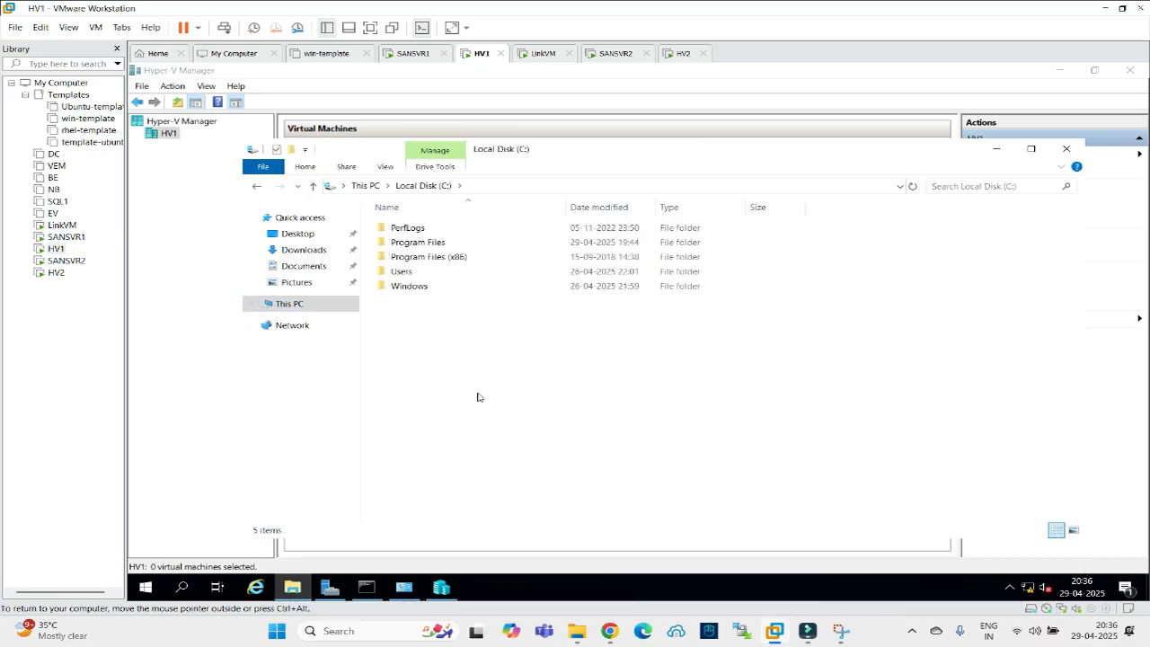
right_click(477, 397)
left_click(440, 362)
Copy the cert folder on HV2 and return to HV1's C: drive.
left_click(683, 54)
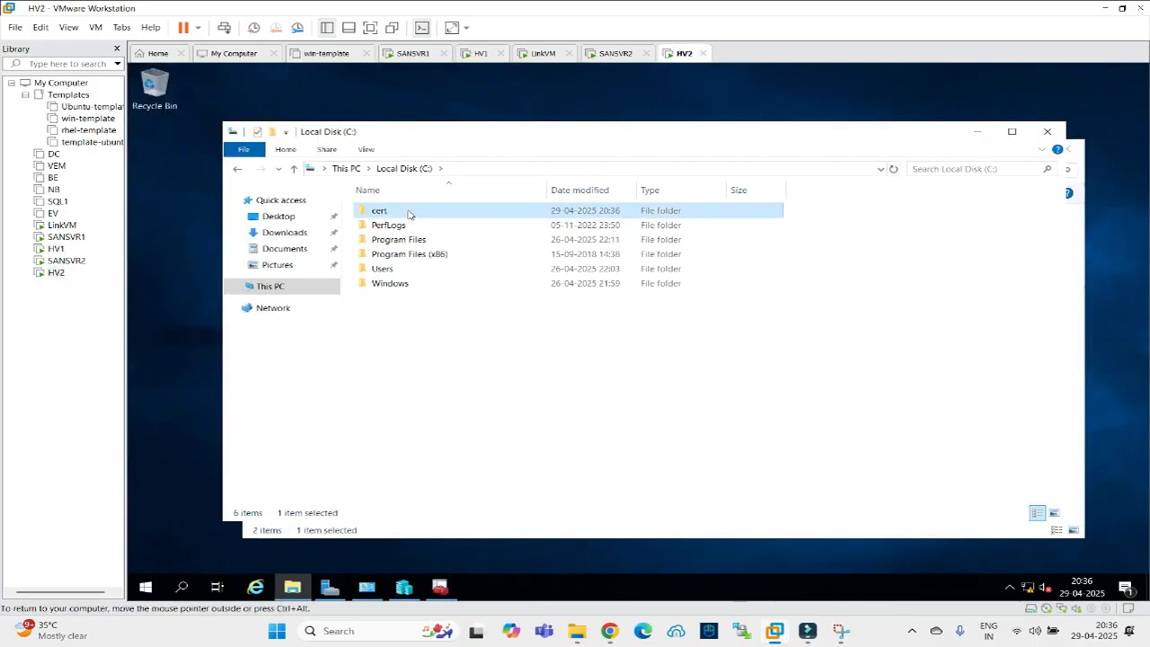
right_click(409, 213)
left_click(434, 368)
left_click(470, 56)
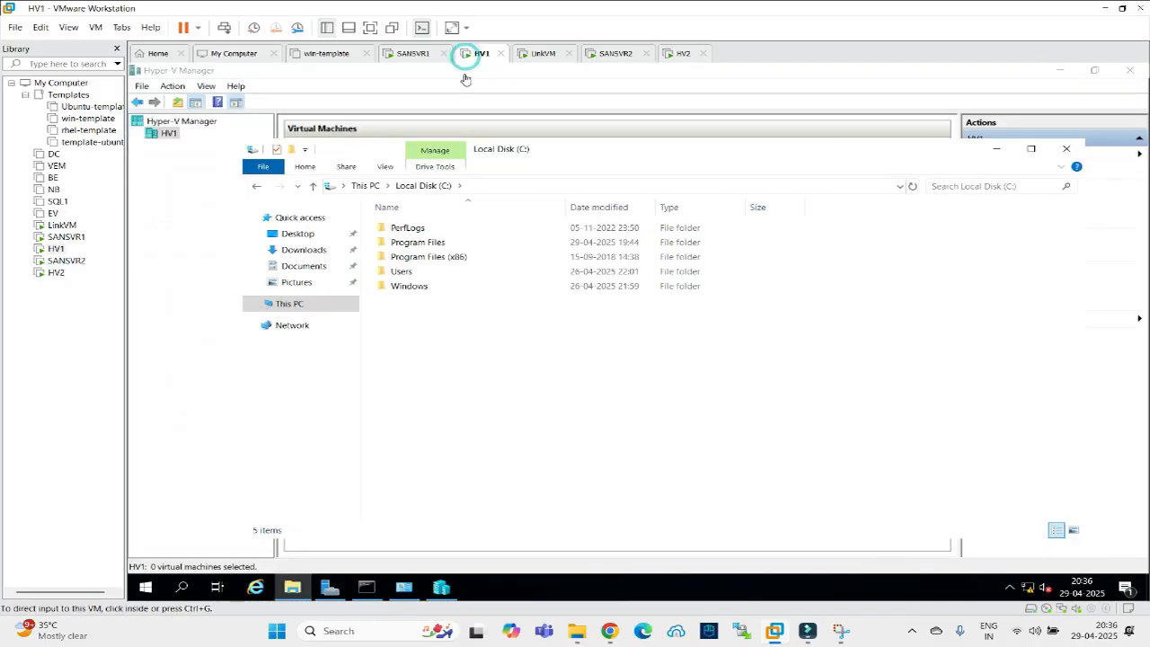
right_click(429, 356)
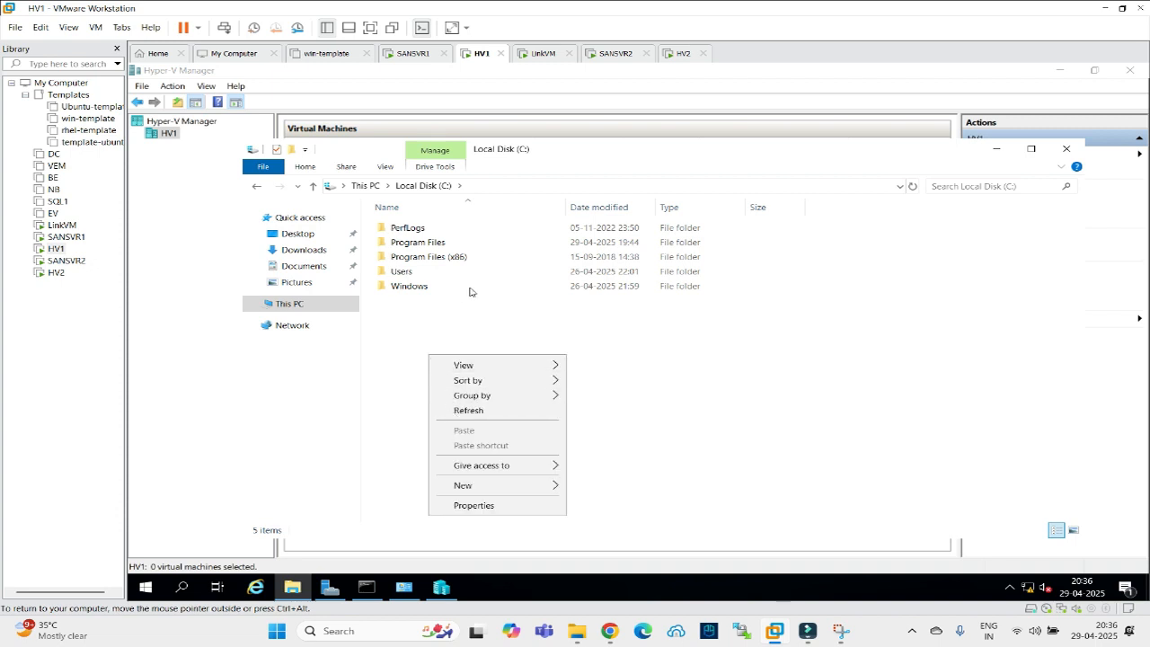
left_click(650, 339)
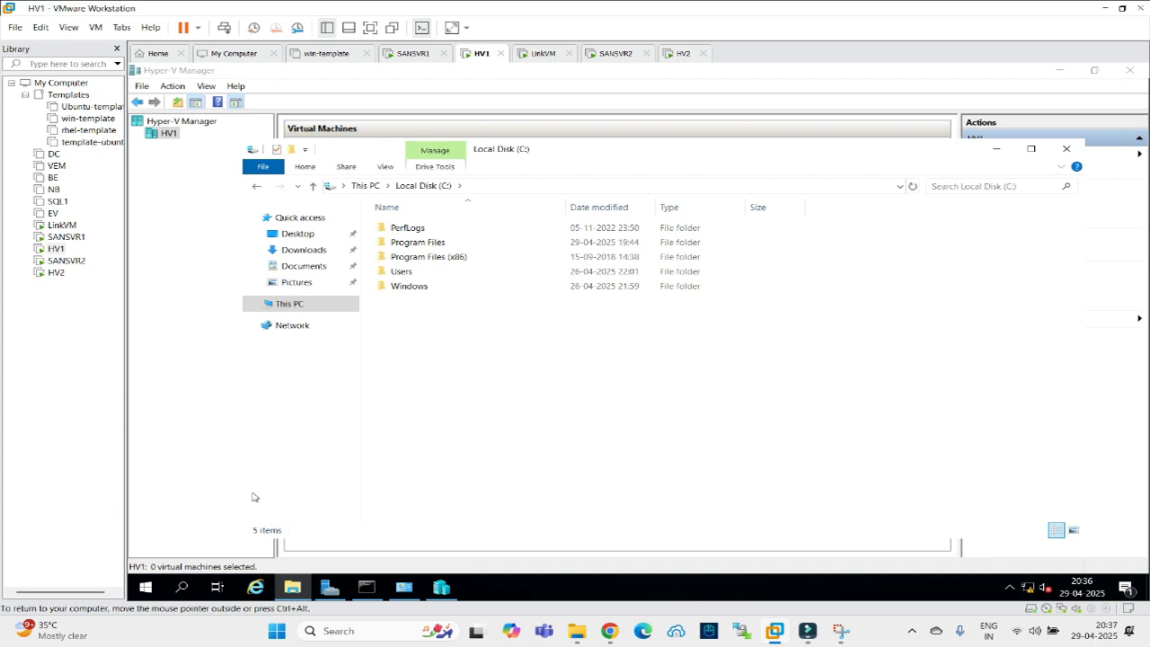
Open HV2's share at 192.168.22.30 via Run and copy its cert folder.
right_click(147, 588)
left_click(183, 515)
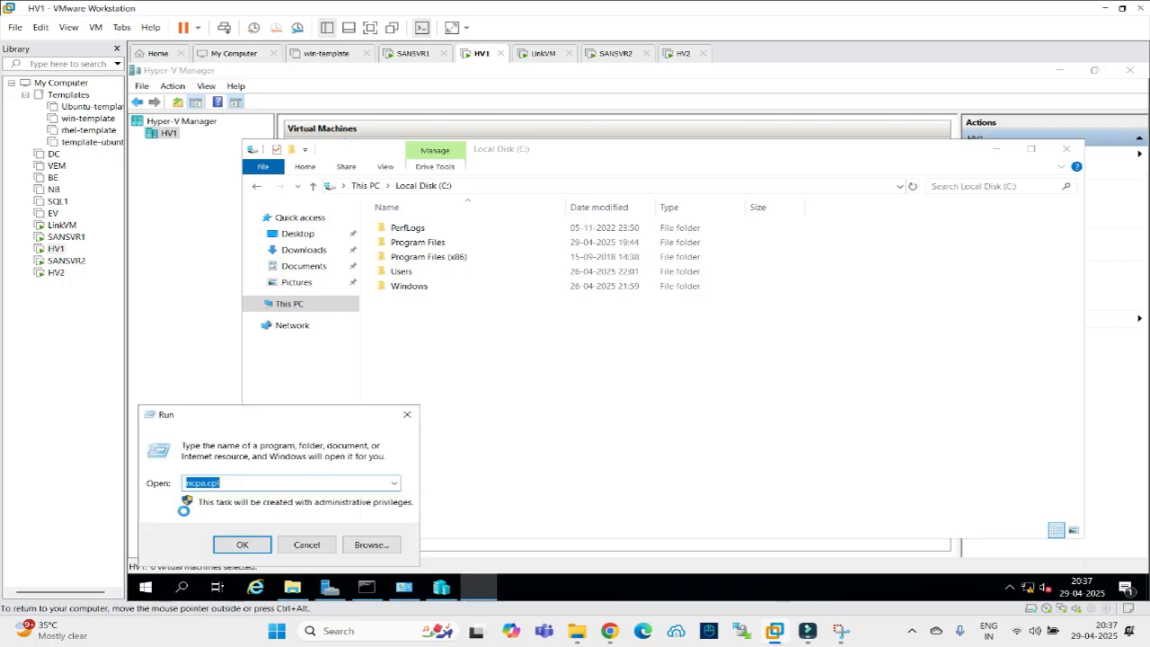
type("\\")
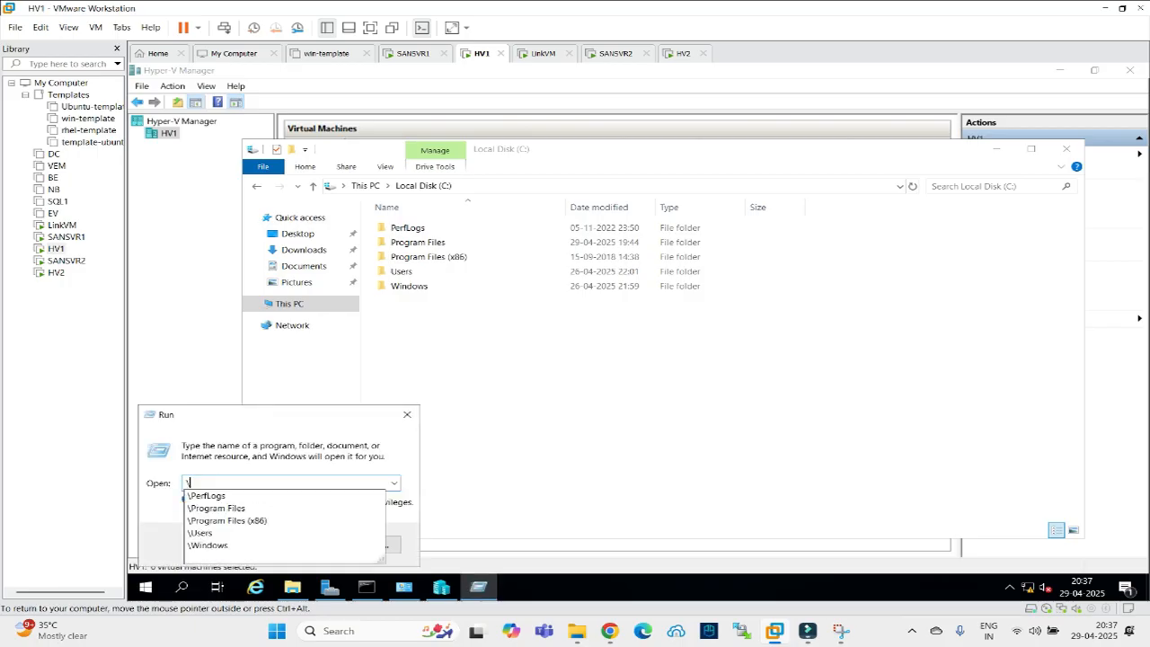
type("192.168.22.3")
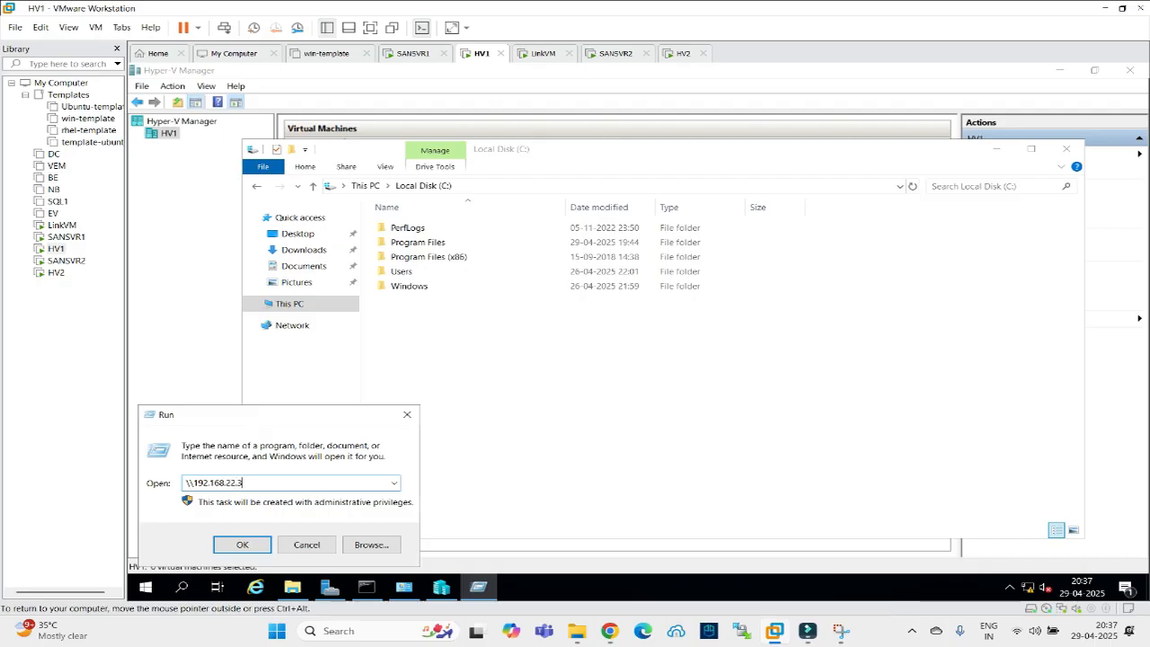
type("0\\c")
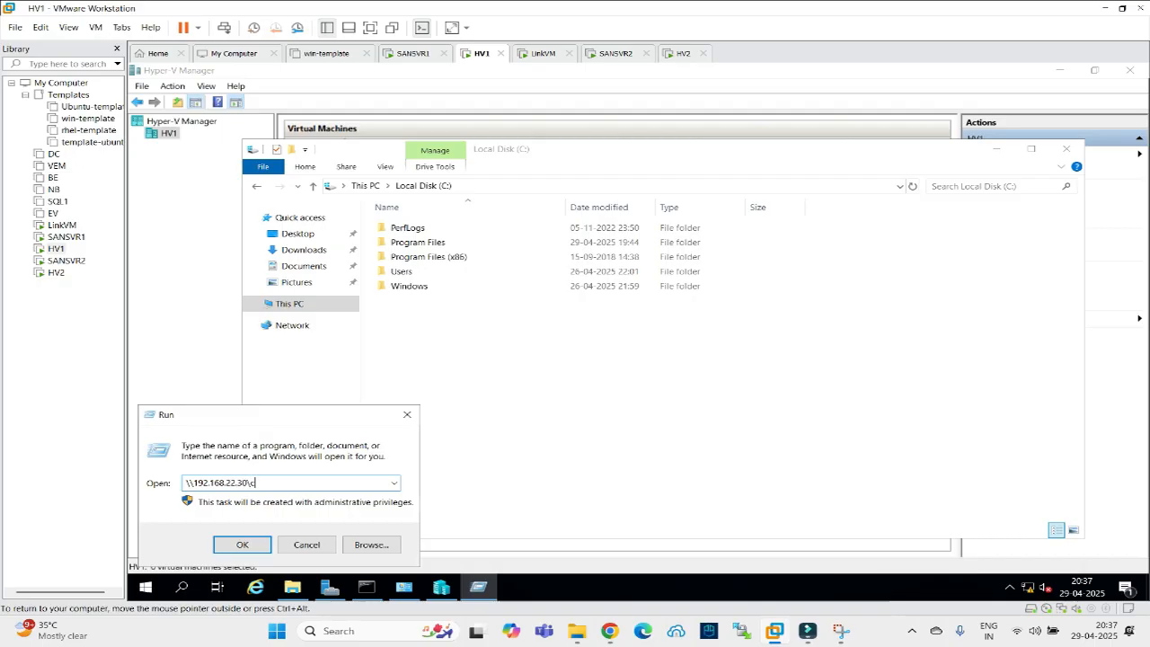
key("Return")
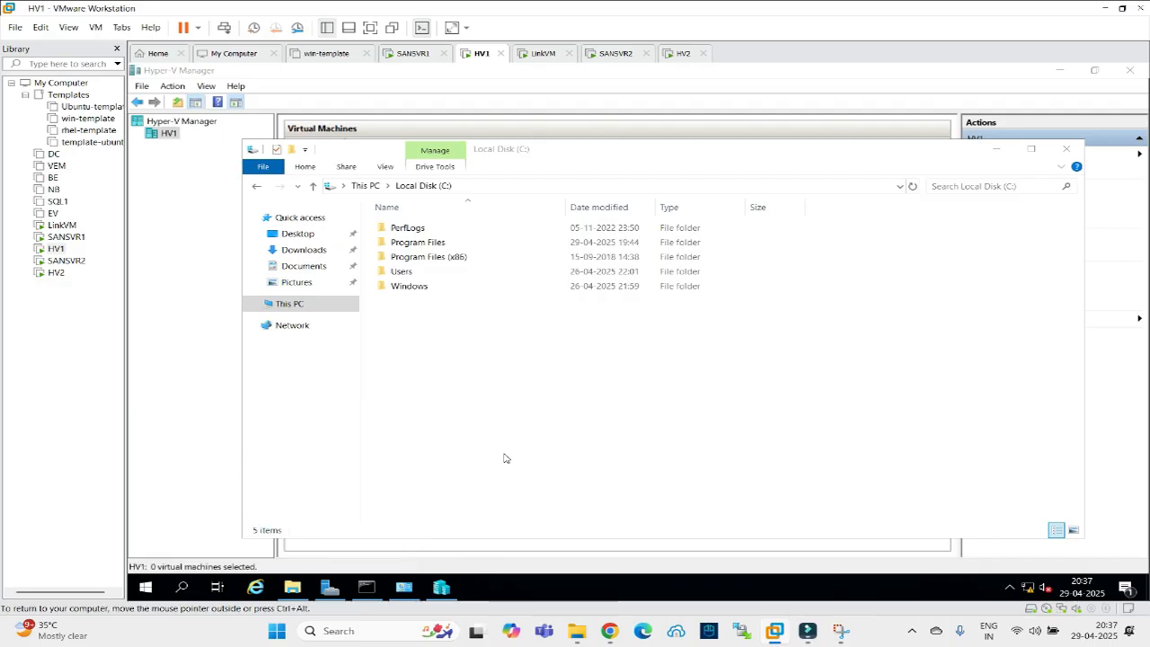
left_click(409, 247)
right_click(409, 247)
left_click(453, 372)
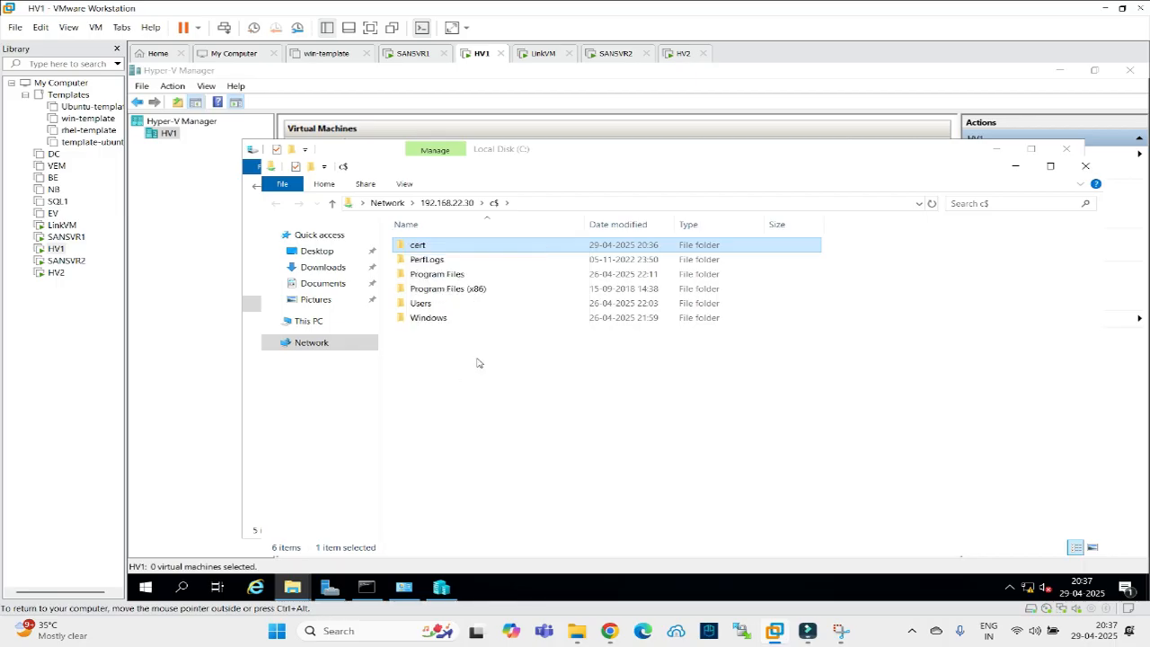
Close the share window and paste the cert folder onto HV1's C: drive.
left_click(1084, 166)
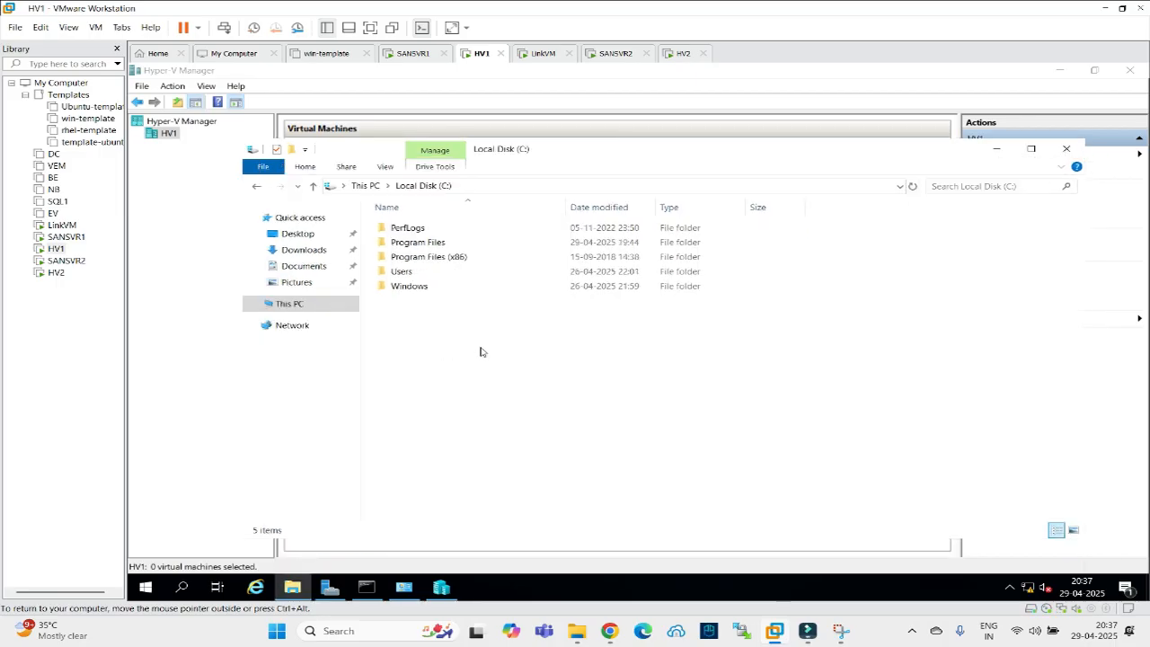
right_click(483, 352)
left_click(502, 423)
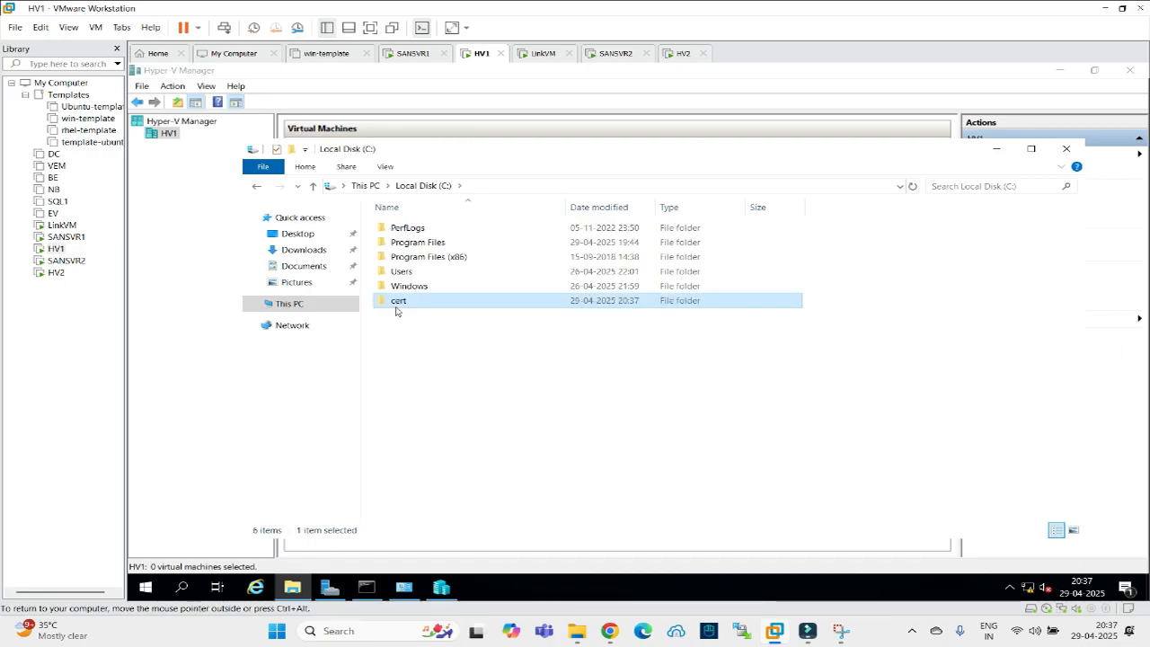
Install the Root certificate for Local Machine into Trusted Root Certification Authorities.
double_click(396, 304)
left_click(417, 262)
right_click(417, 266)
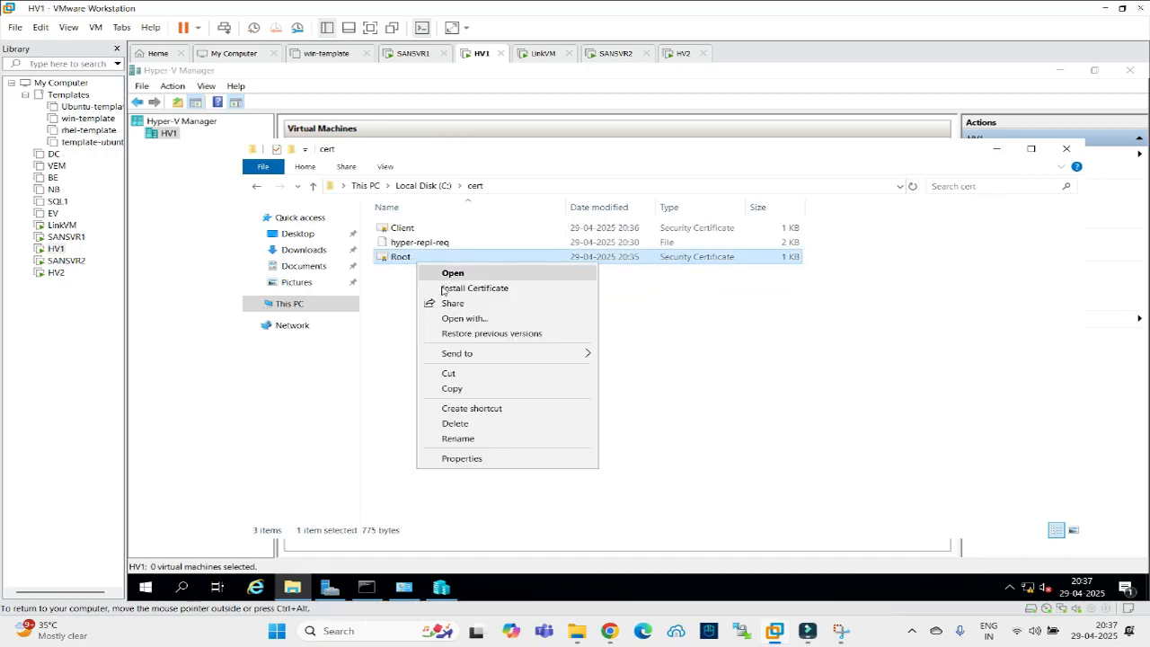
left_click(442, 289)
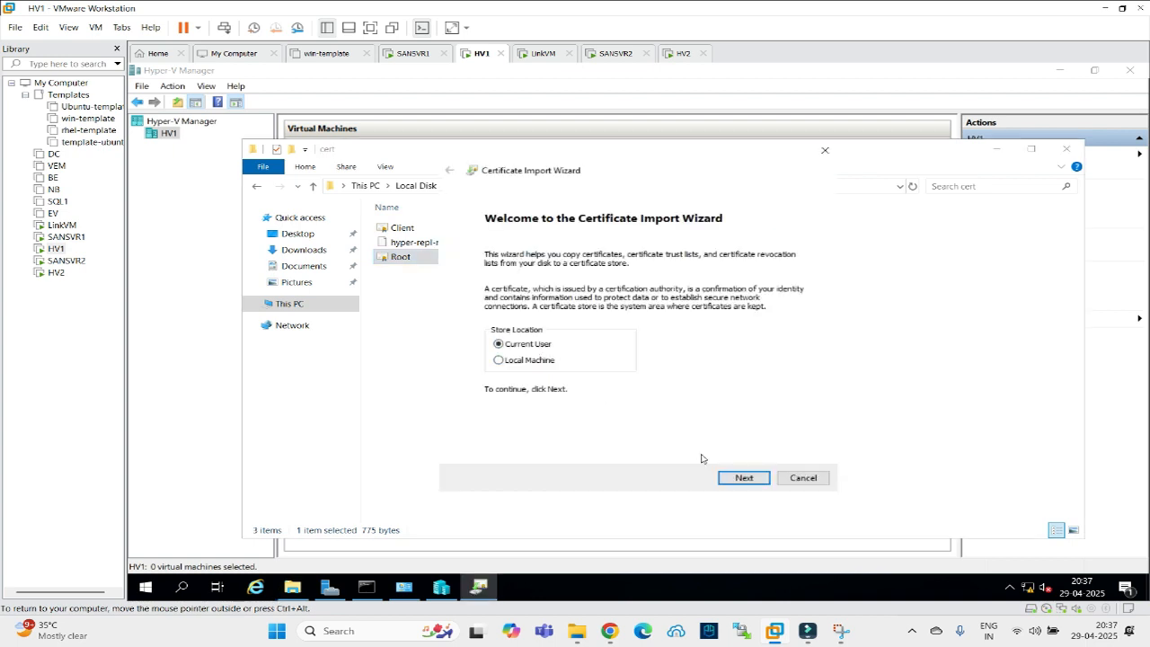
left_click(512, 361)
left_click(743, 477)
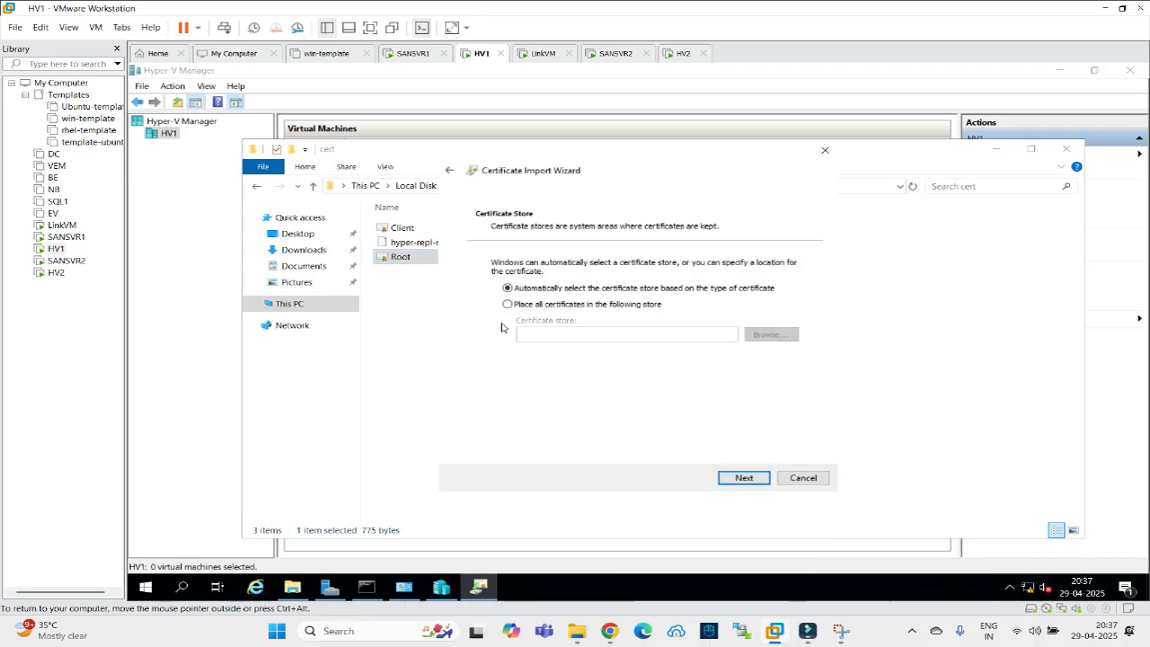
left_click(583, 304)
left_click(770, 334)
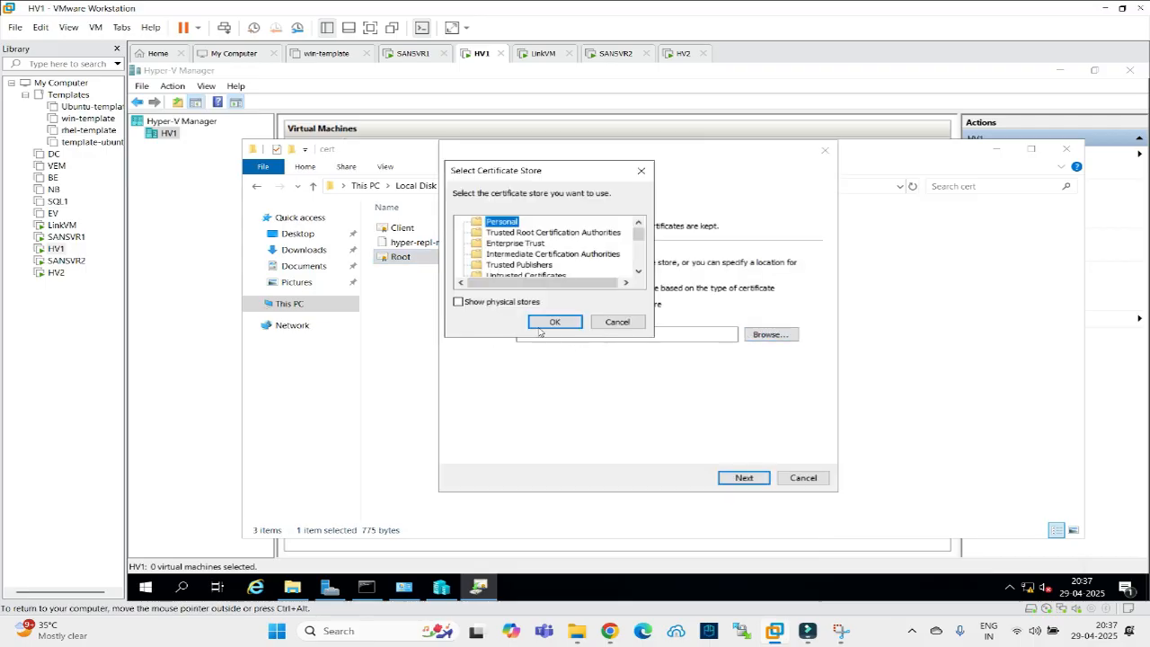
left_click(495, 233)
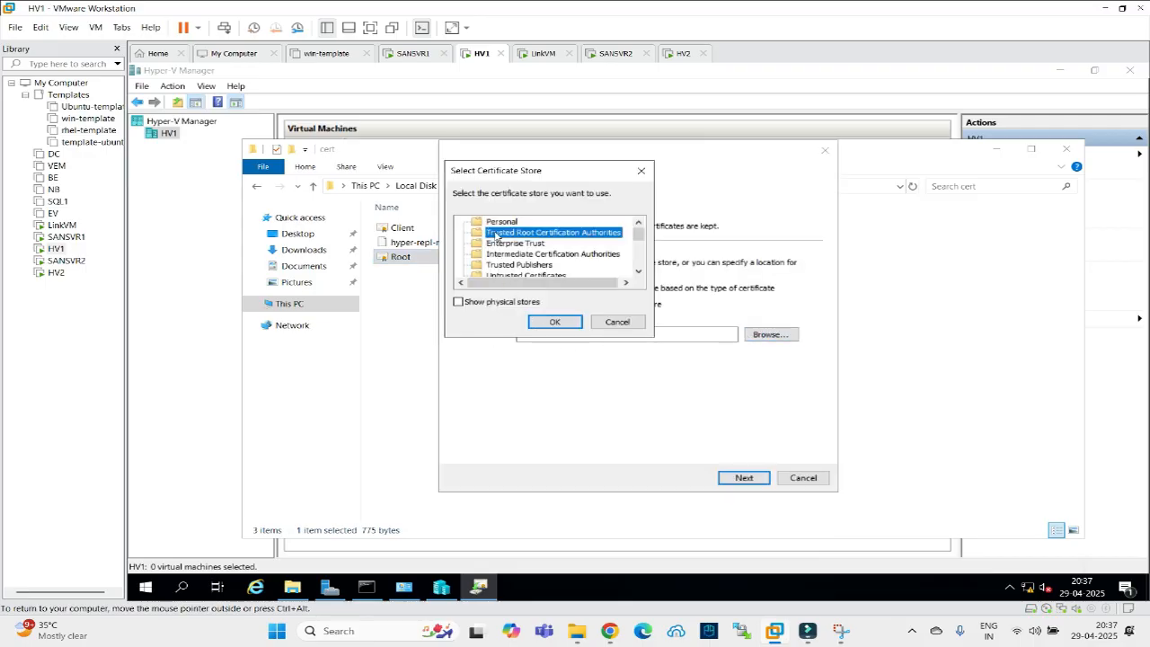
left_click(555, 321)
left_click(743, 477)
left_click(744, 478)
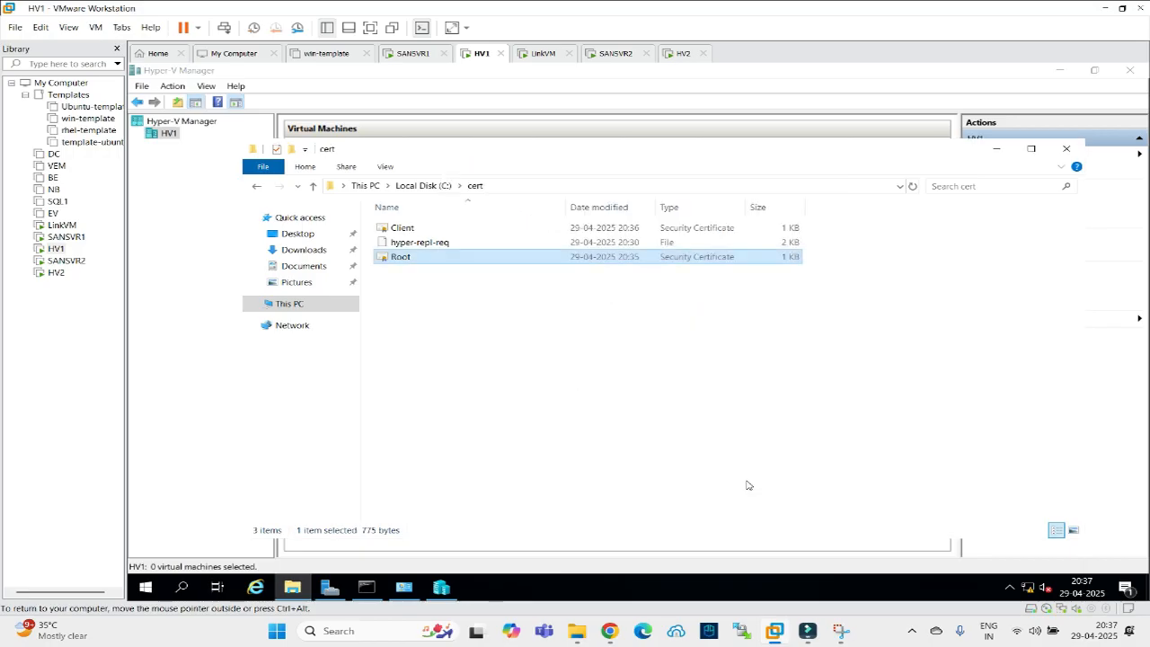
left_click(688, 373)
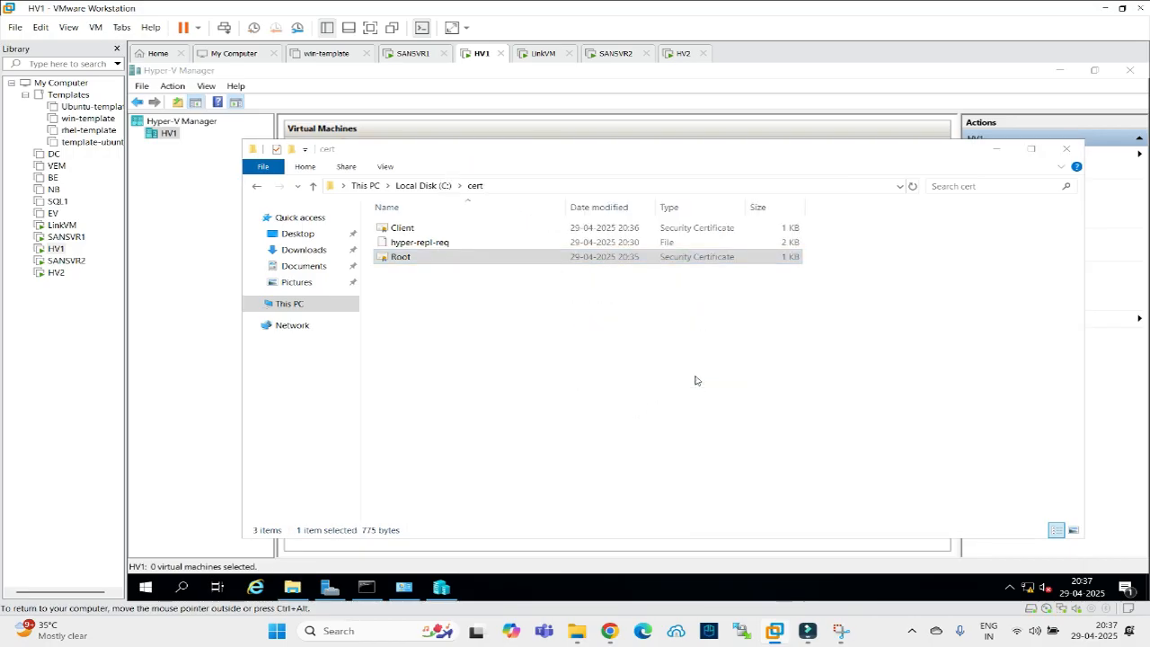
Install the Client certificate for Local Machine into the Personal store.
left_click(400, 228)
right_click(396, 229)
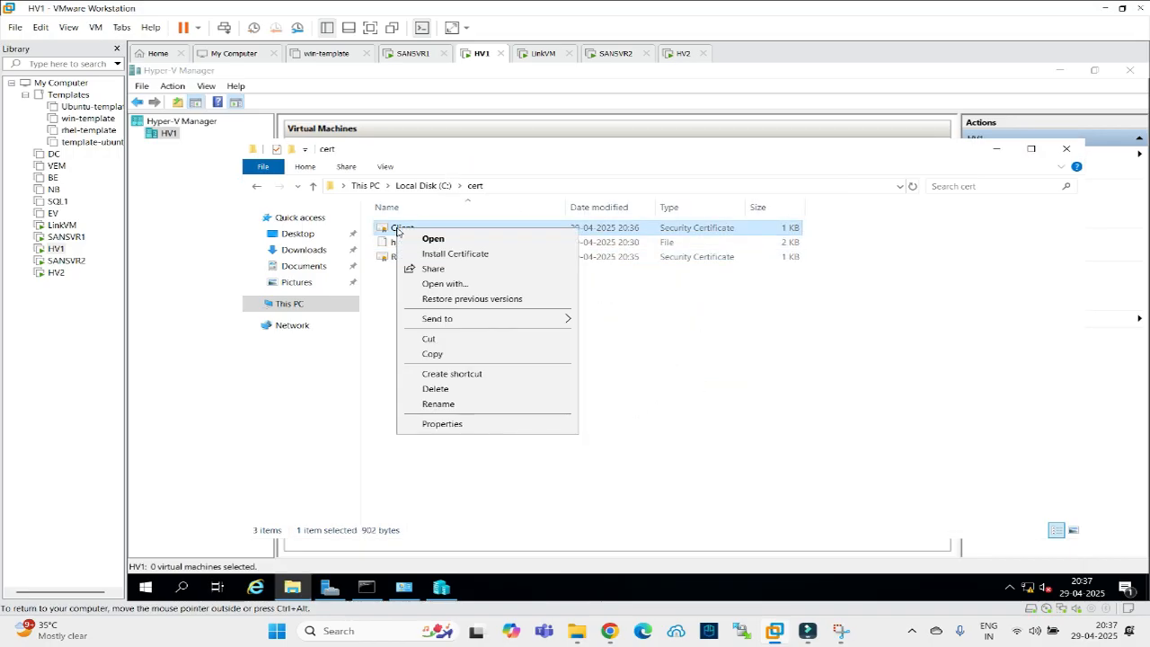
left_click(443, 256)
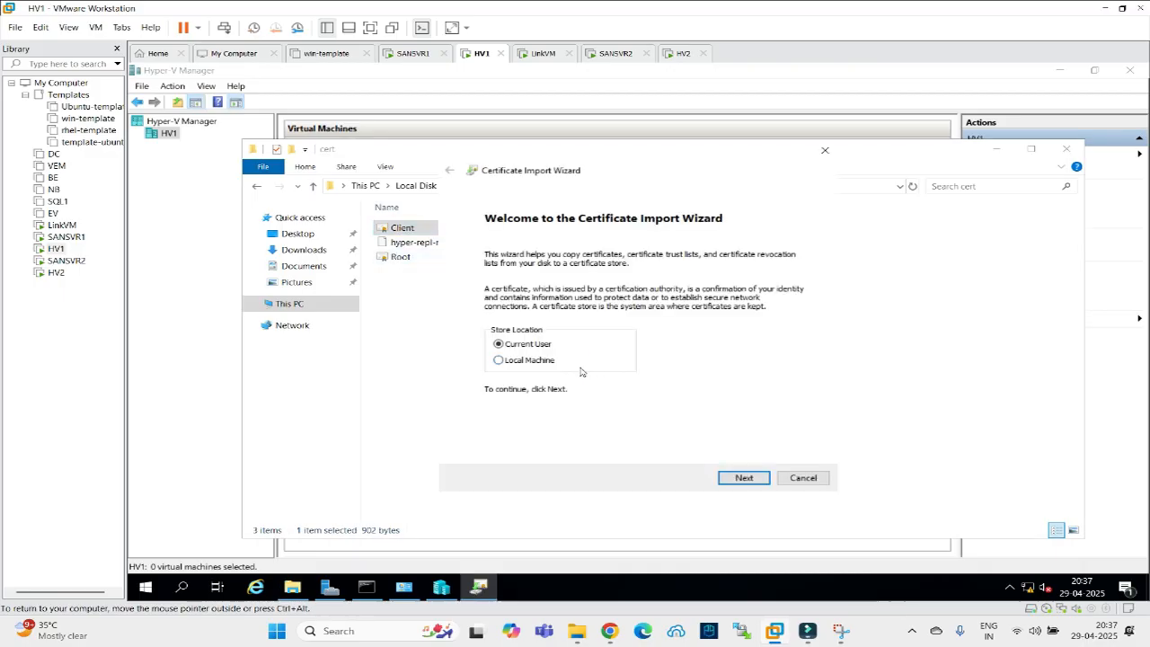
left_click(549, 364)
left_click(743, 478)
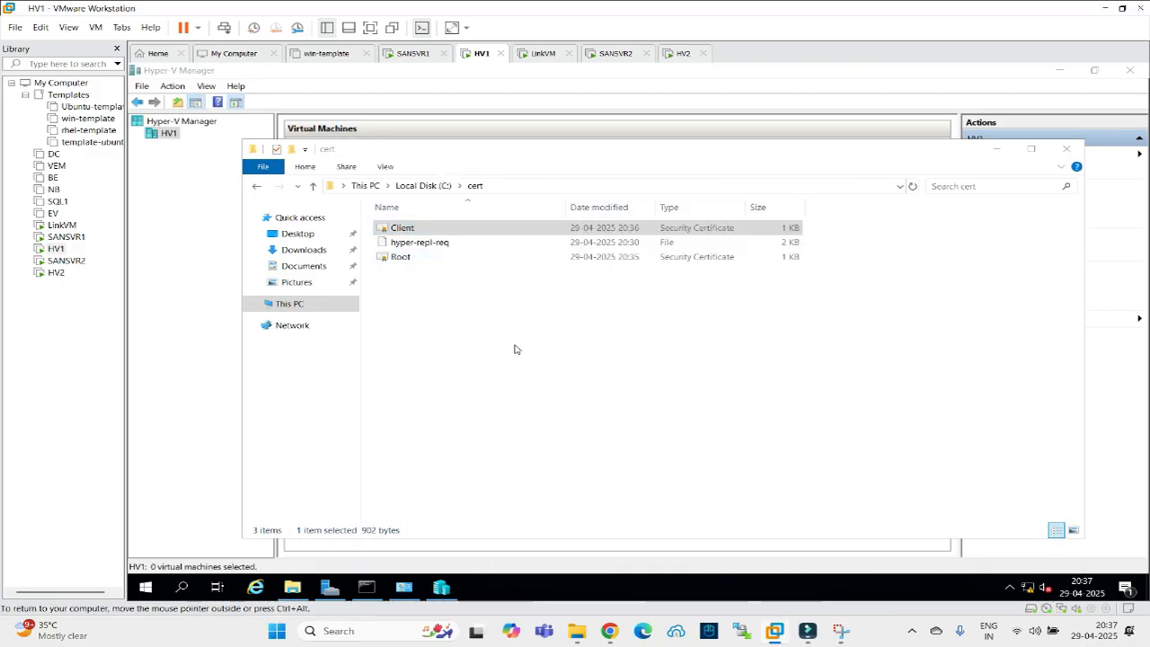
left_click(539, 305)
left_click(770, 334)
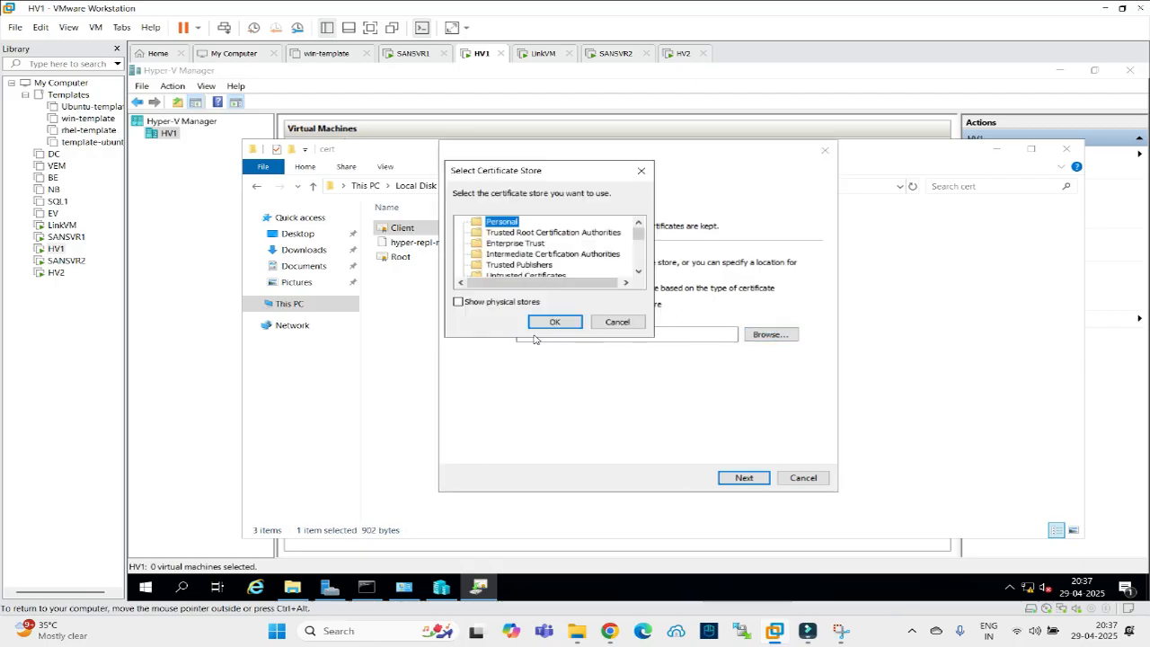
left_click(542, 325)
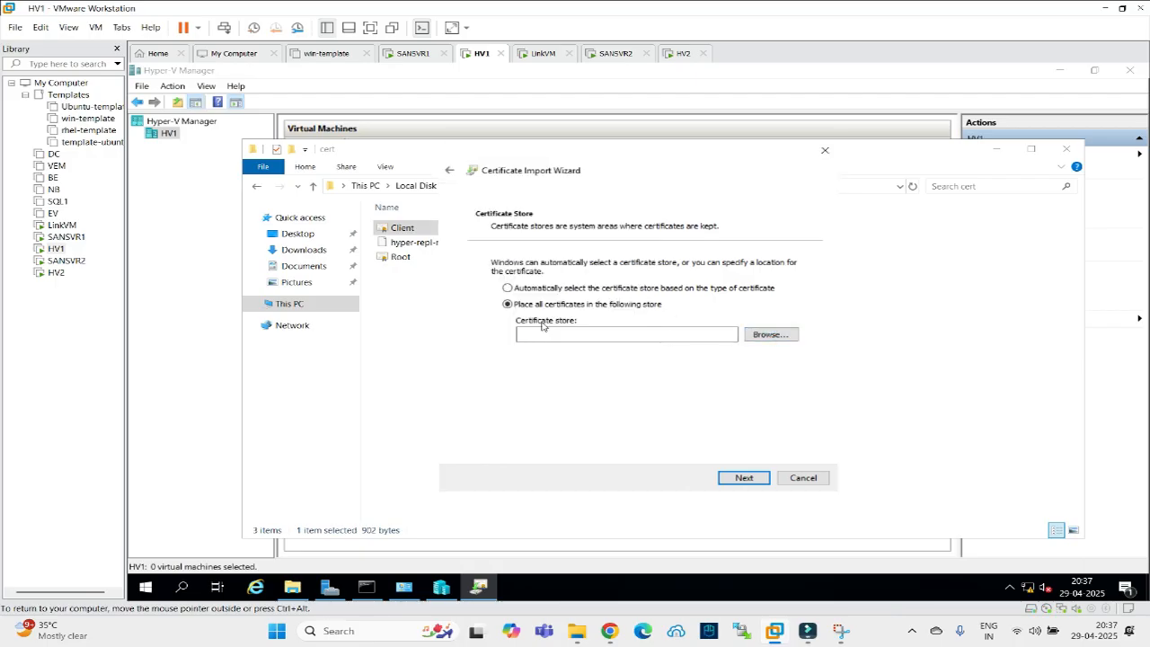
left_click(720, 481)
left_click(742, 477)
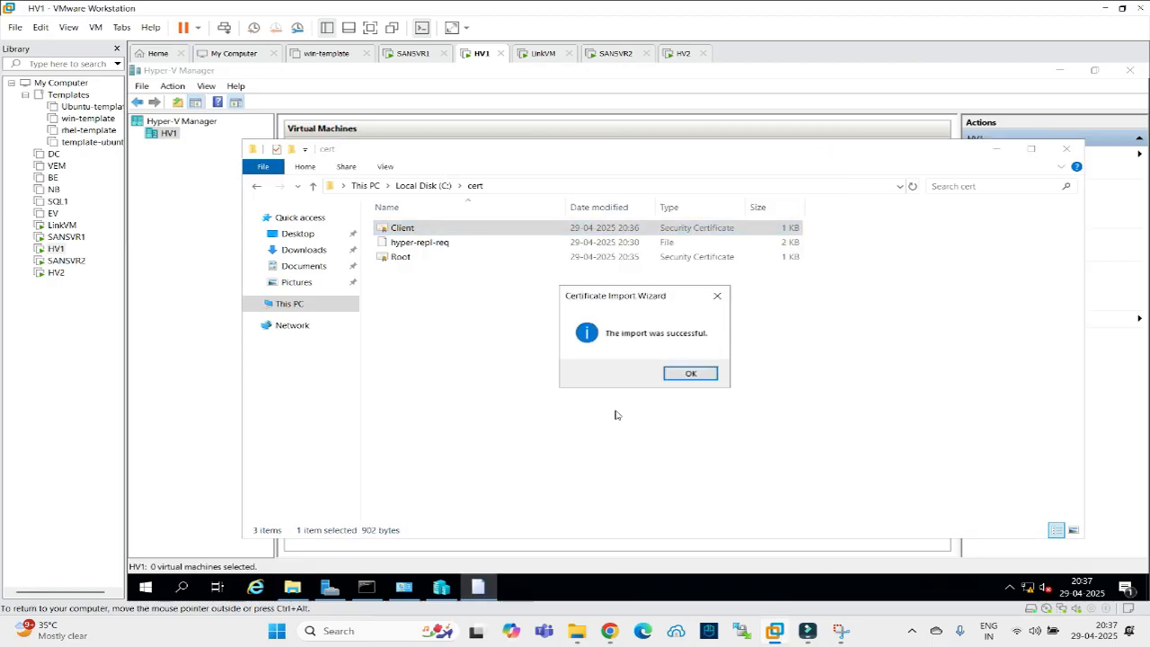
Inspect the HV2 Client certificate's details and LINKVM-CA trust chain on HV1, then close it.
left_click(414, 228)
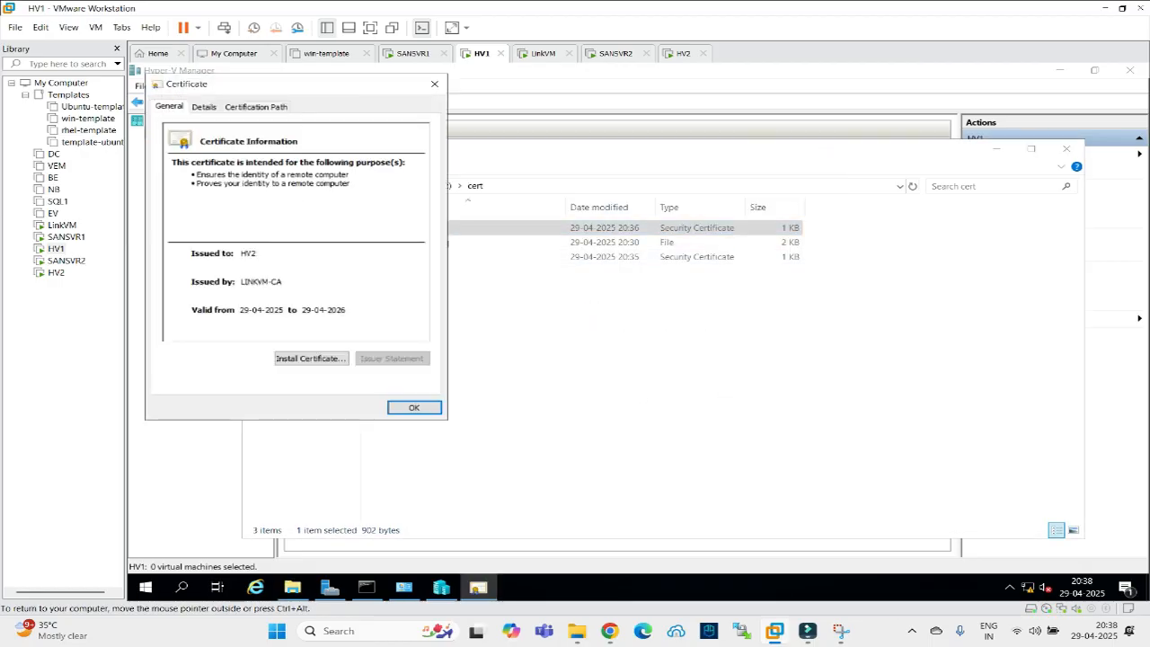
left_click(209, 109)
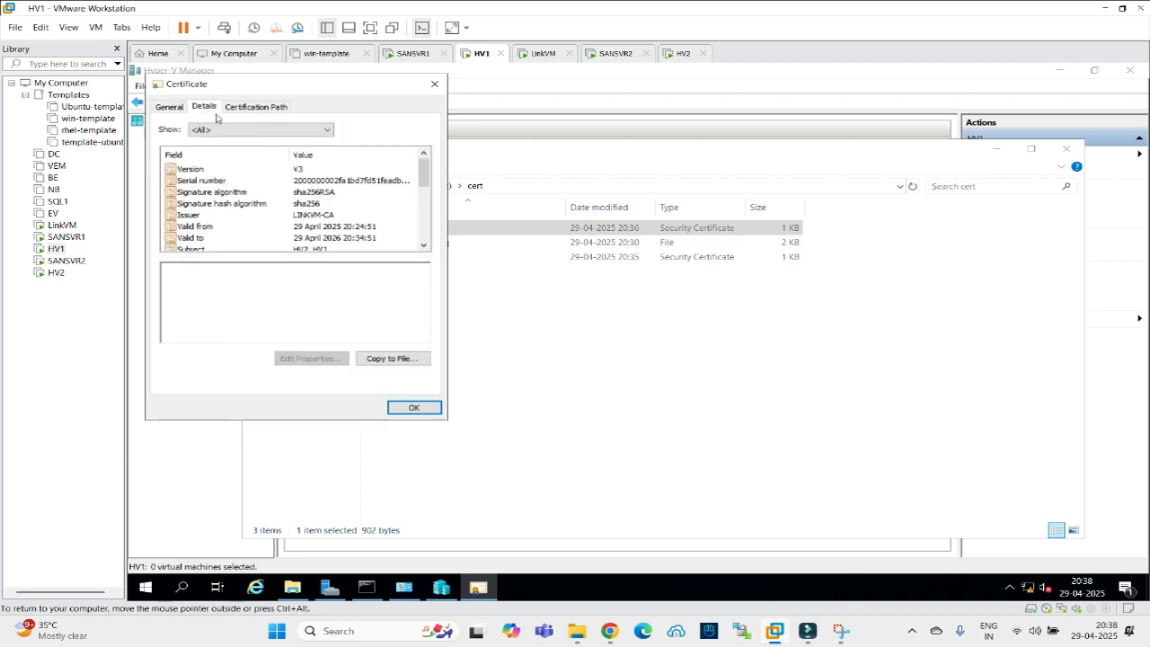
left_click(255, 107)
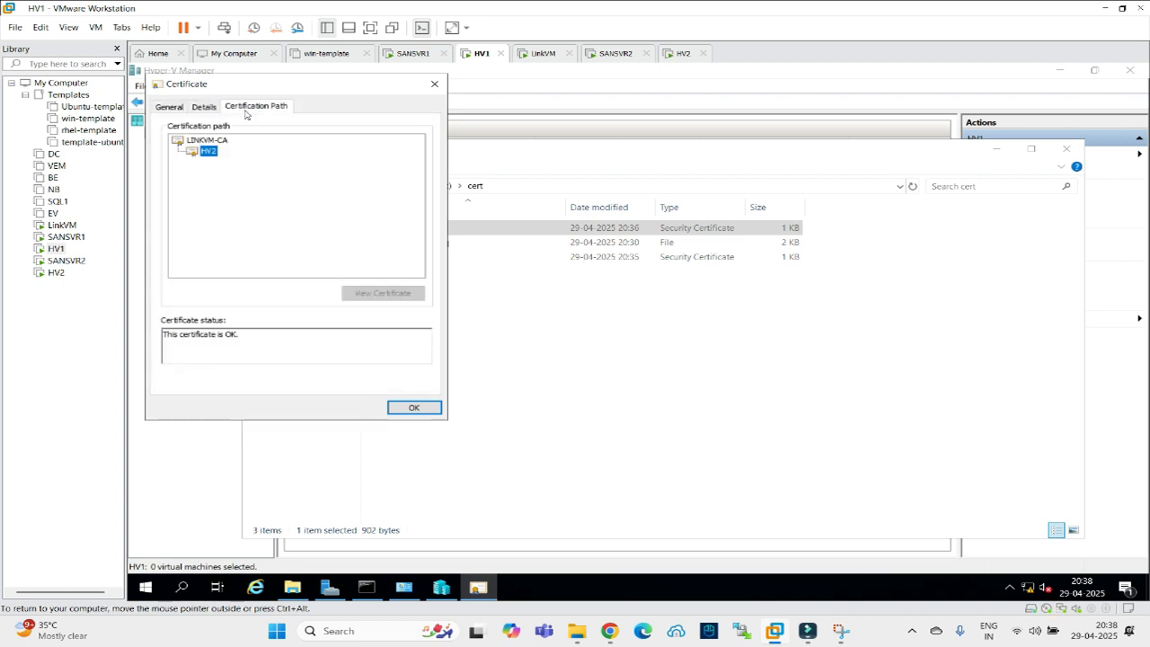
left_click(207, 140)
left_click(205, 151)
left_click(202, 141)
left_click(201, 151)
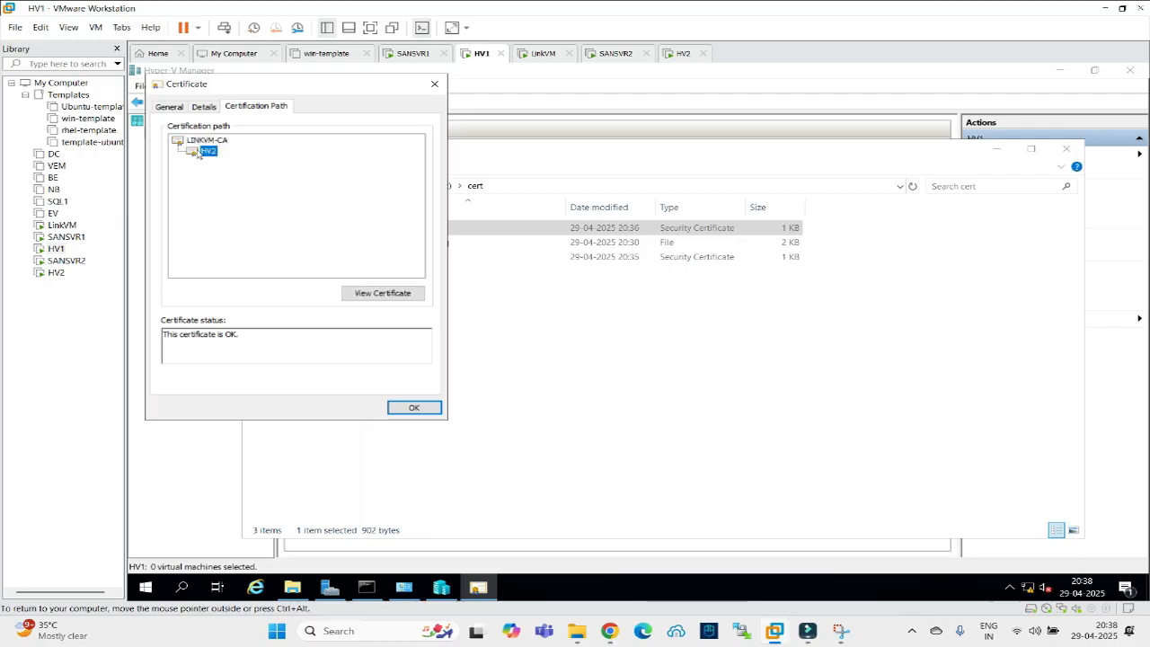
left_click(196, 108)
left_click(169, 106)
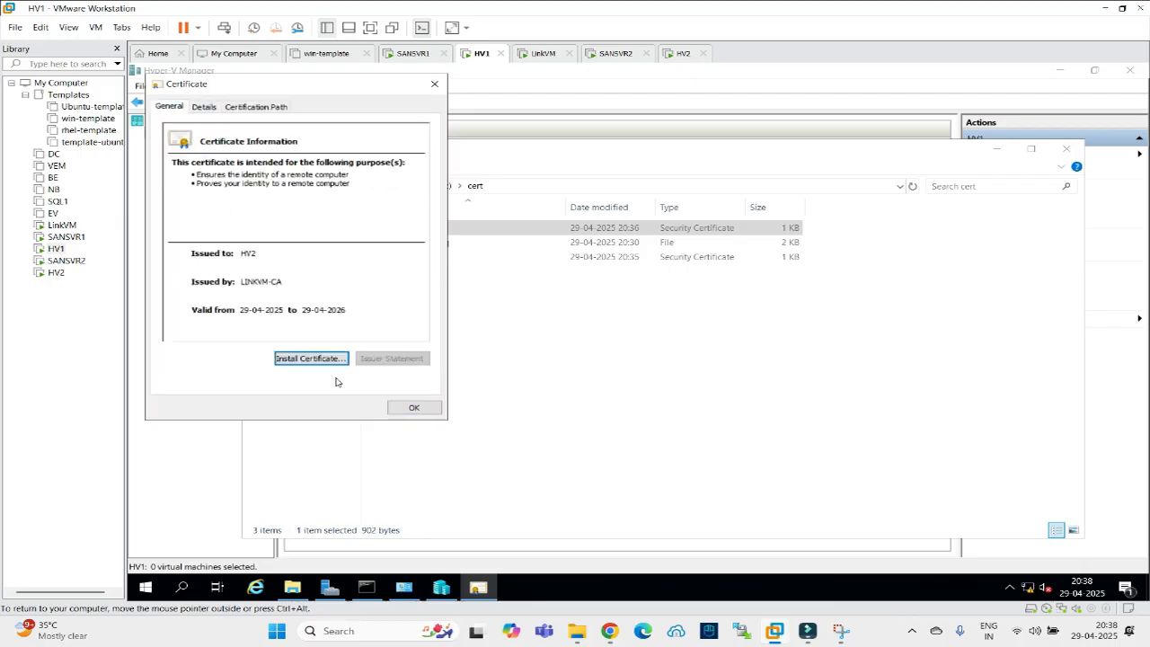
left_click(411, 407)
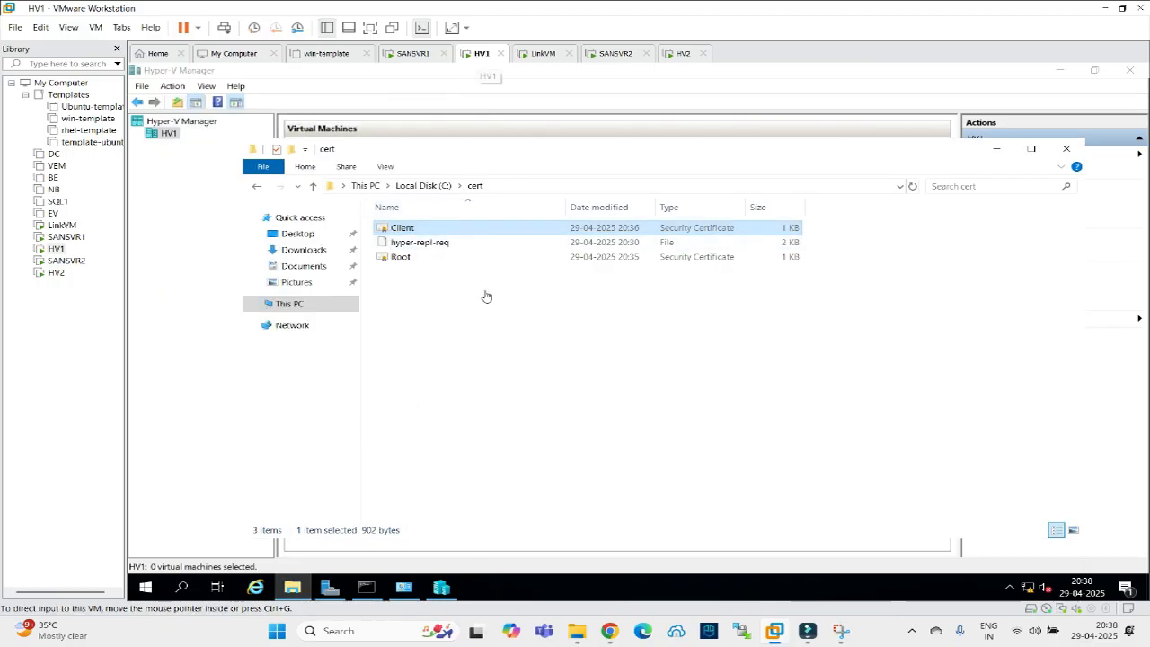
Glance at the Hyper-V lab network diagram, then switch to the HV2 virtual machine.
left_click(608, 635)
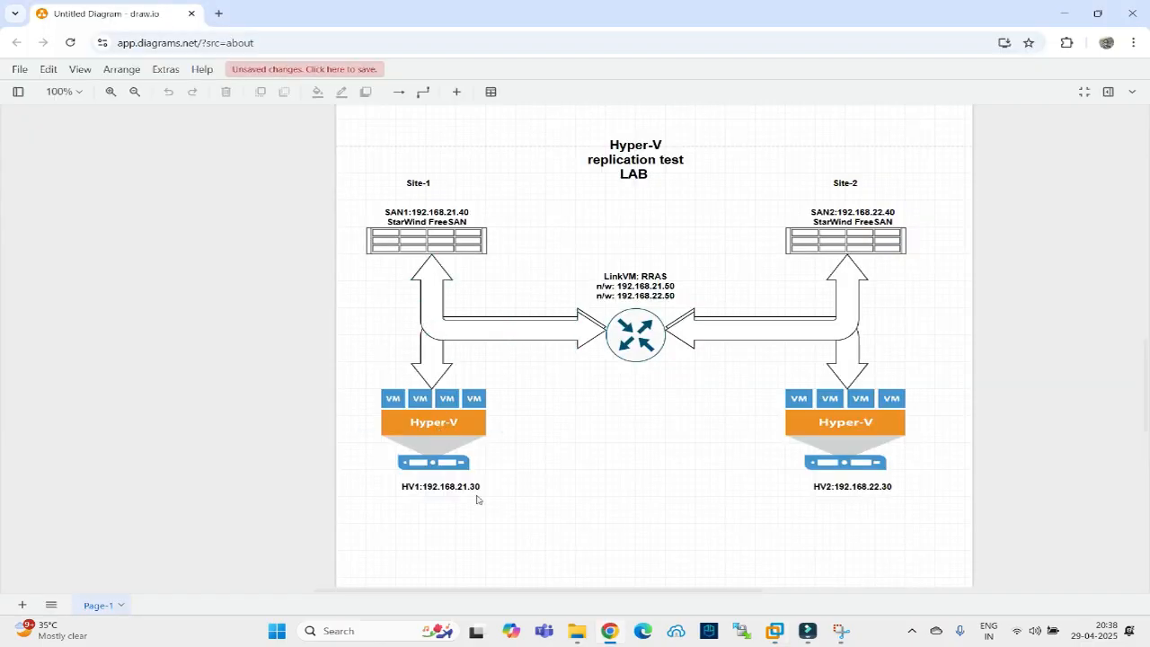
left_click(611, 630)
left_click(678, 53)
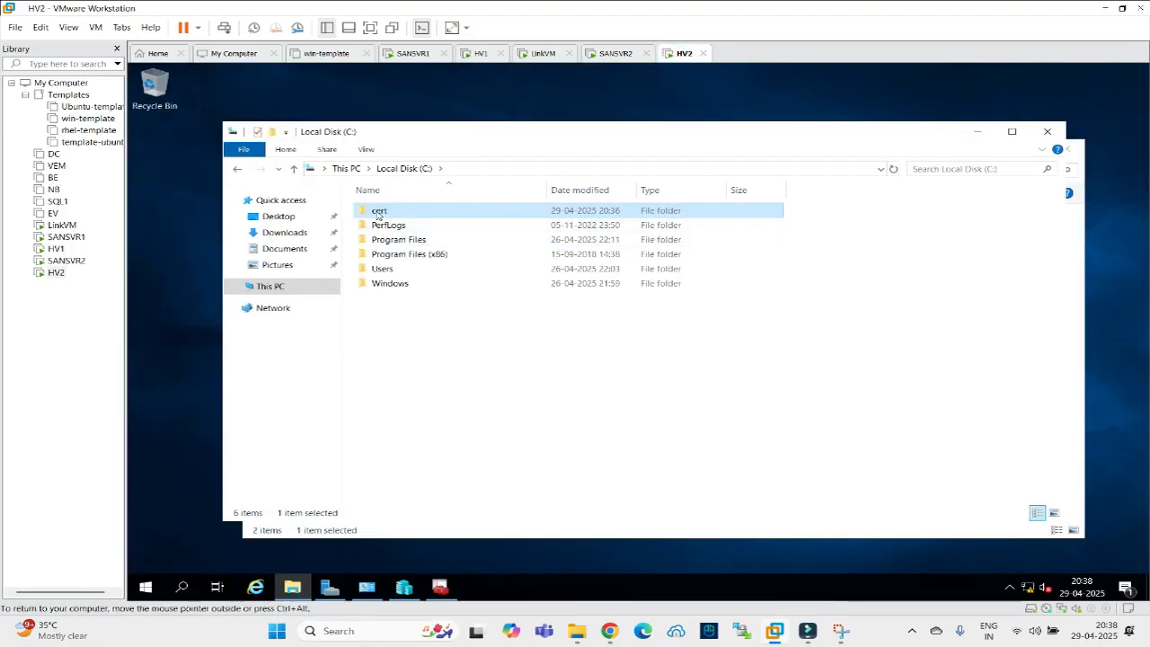
Install the Root certificate from C:\cert into the local machine's Trusted Root Certification Authorities store.
double_click(378, 214)
left_click(378, 242)
right_click(379, 243)
left_click(400, 265)
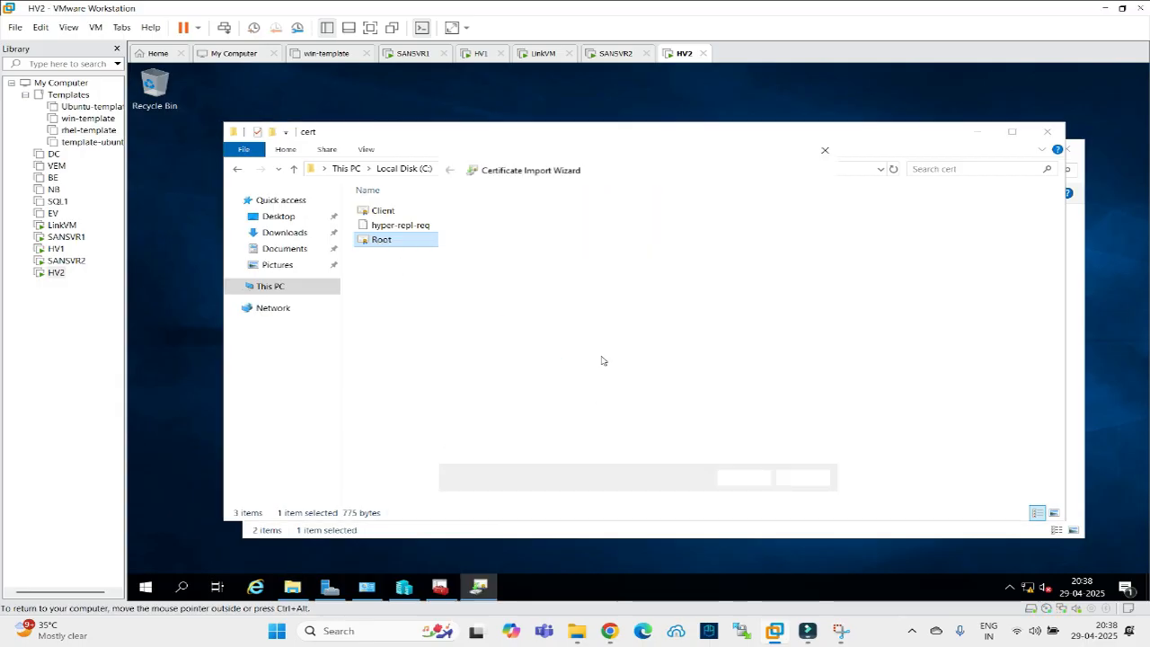
left_click(536, 361)
left_click(742, 477)
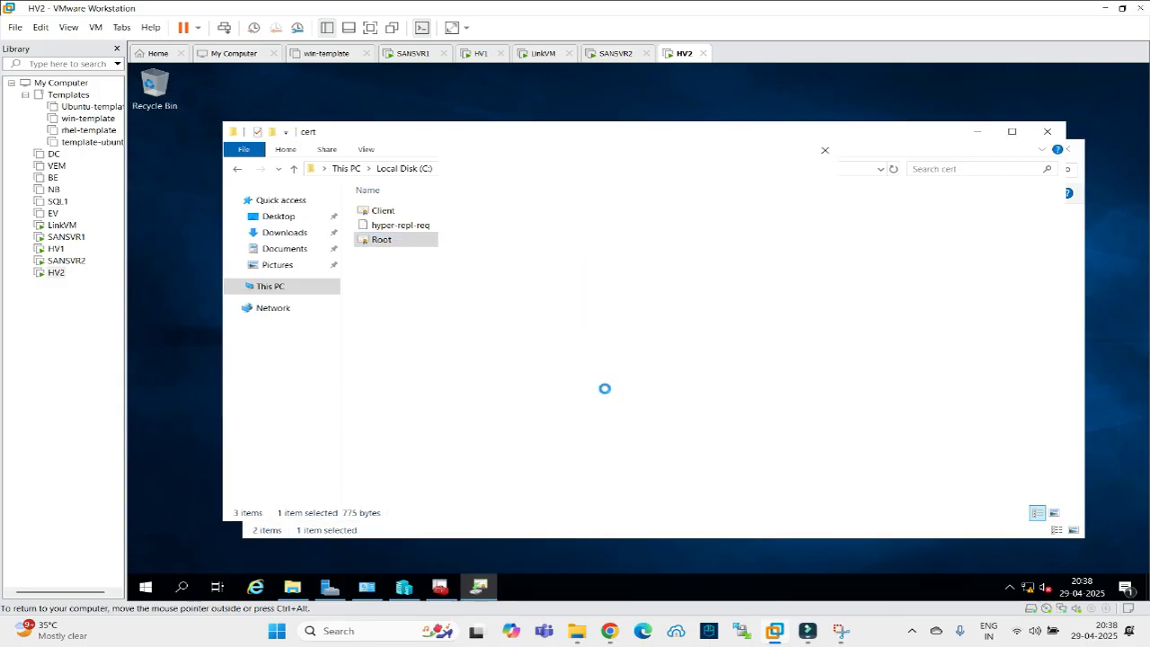
left_click(550, 306)
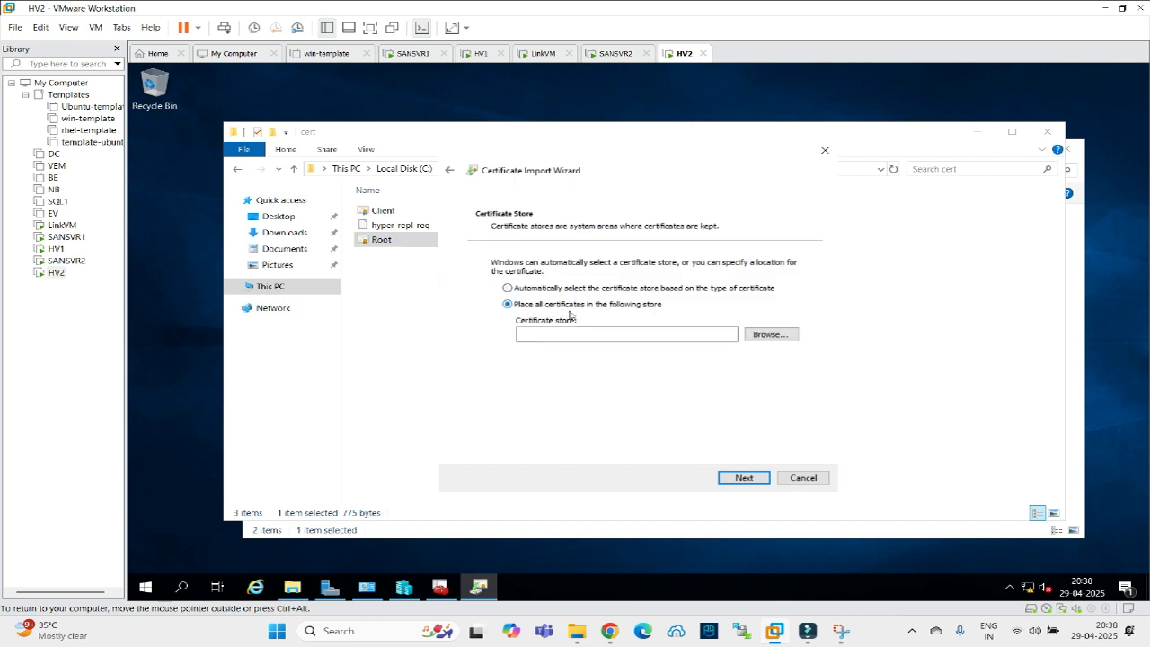
left_click(757, 338)
left_click(503, 232)
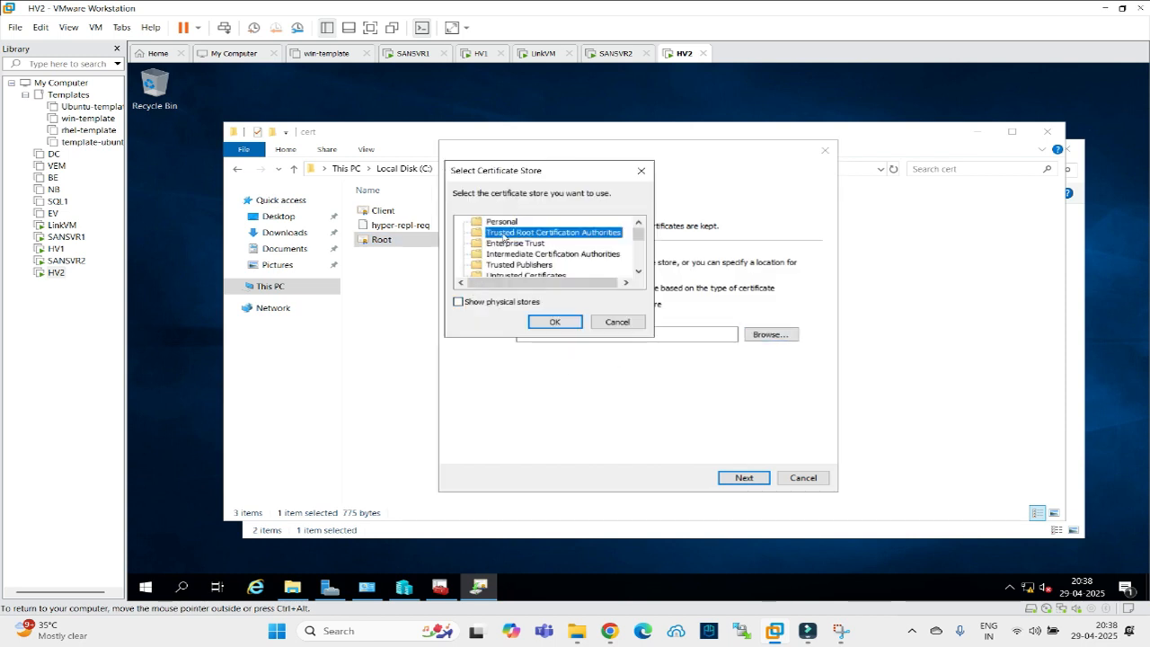
left_click(553, 321)
left_click(742, 478)
left_click(743, 479)
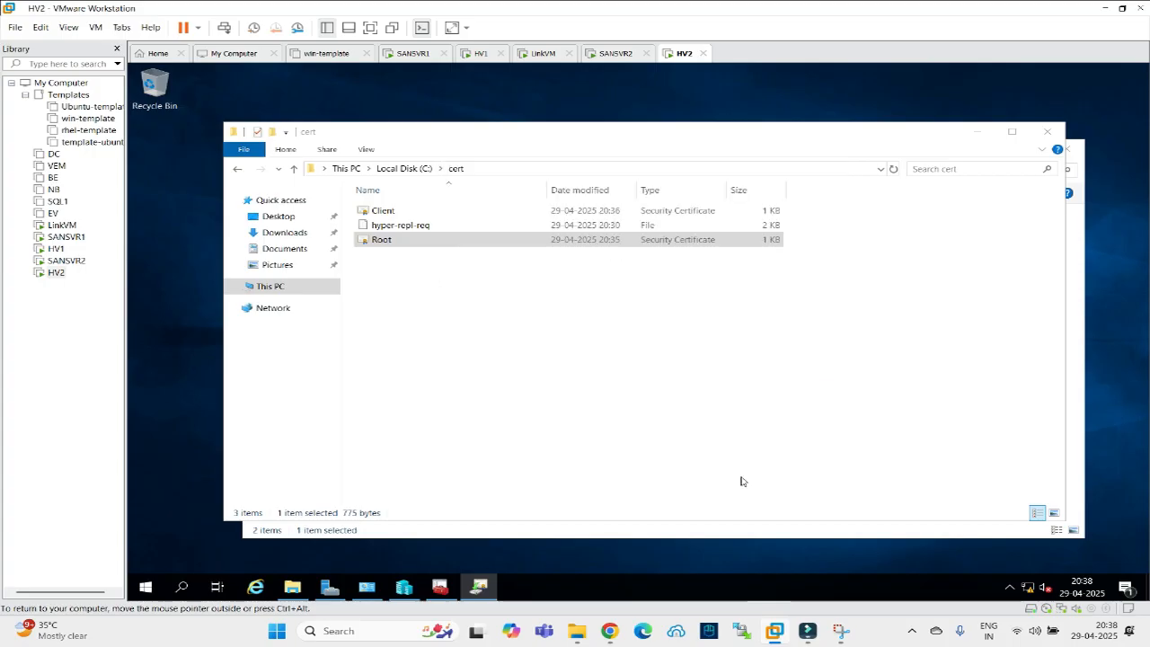
left_click(690, 373)
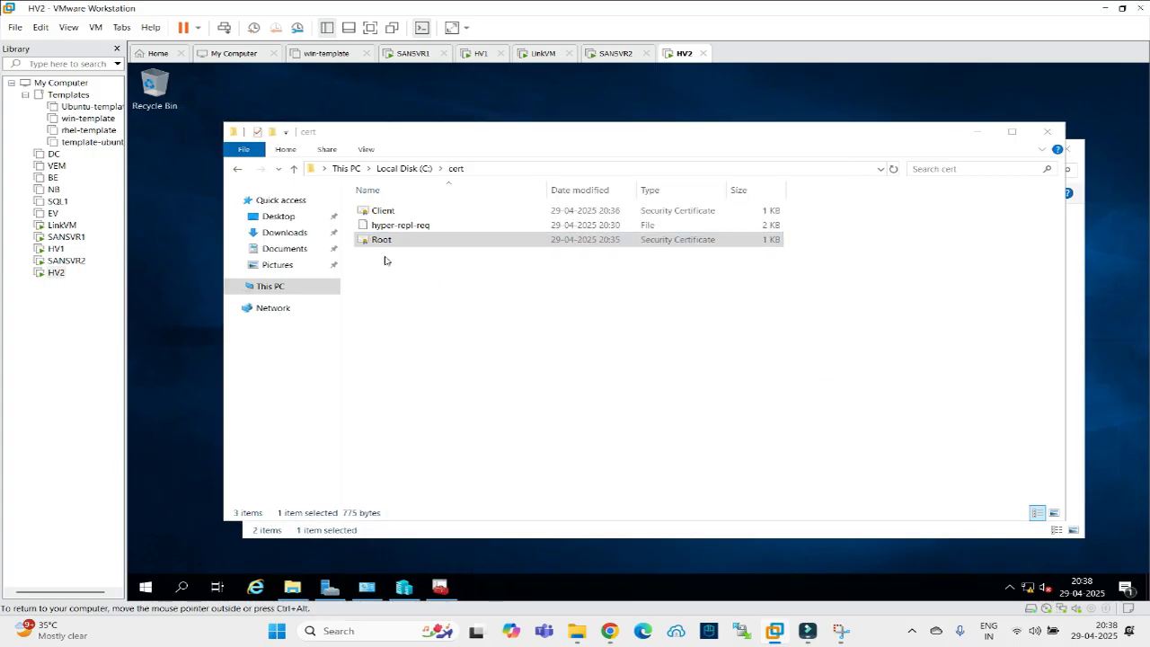
Install the Client certificate into the local machine's Personal store.
left_click(373, 211)
right_click(373, 211)
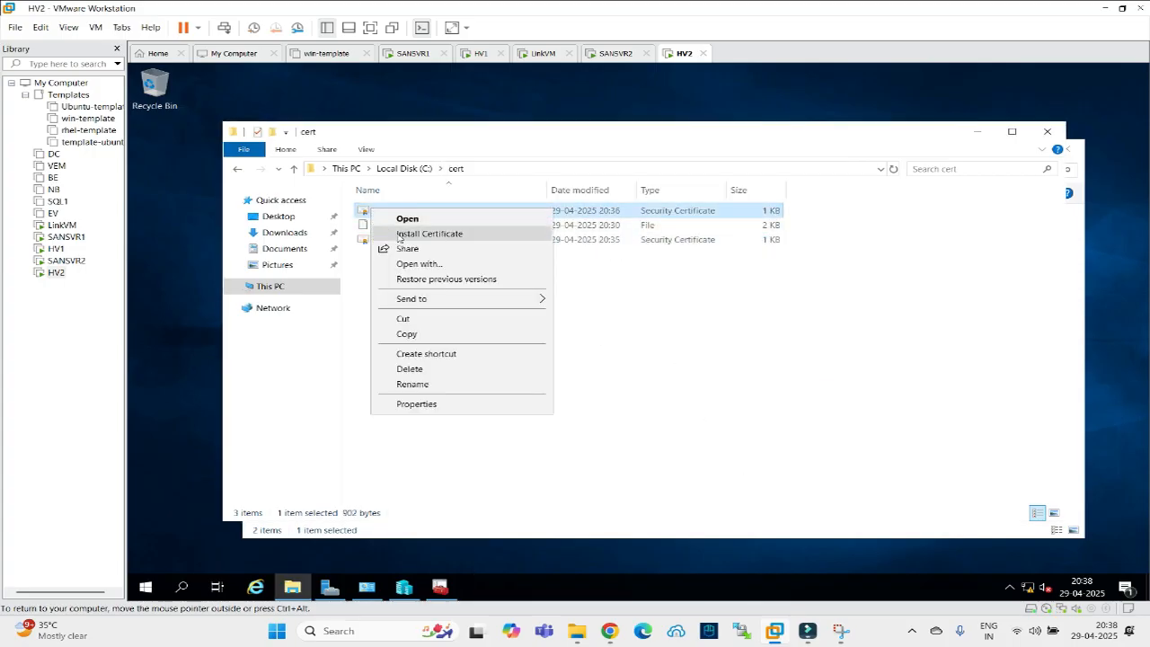
left_click(404, 235)
left_click(539, 360)
left_click(747, 478)
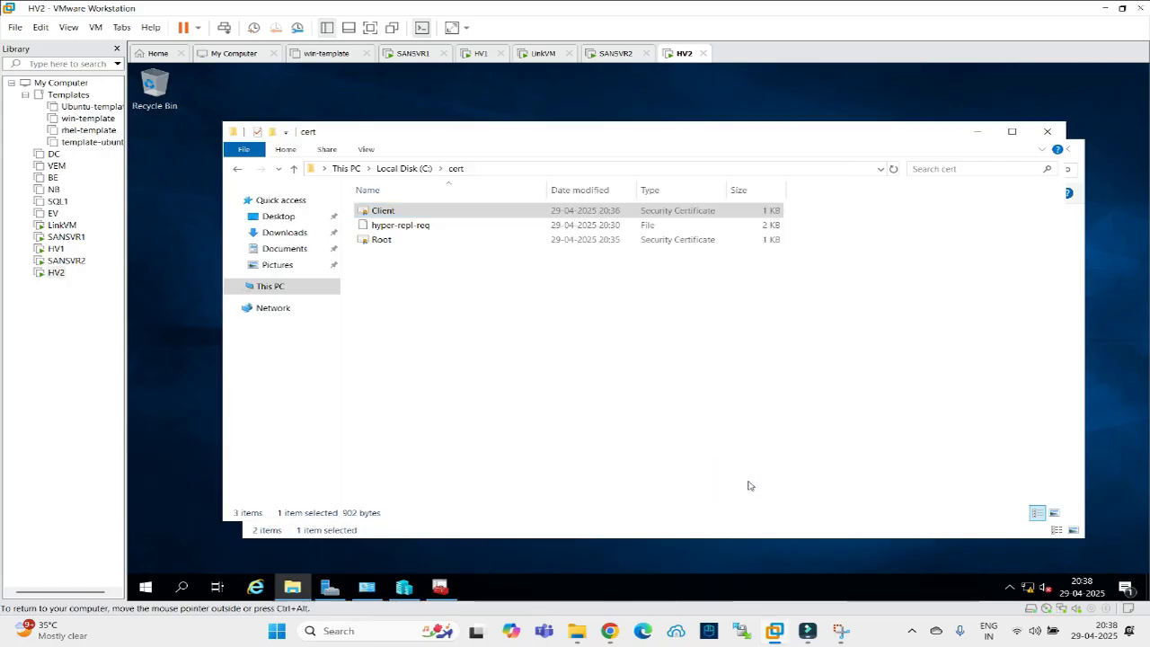
left_click(528, 304)
left_click(769, 334)
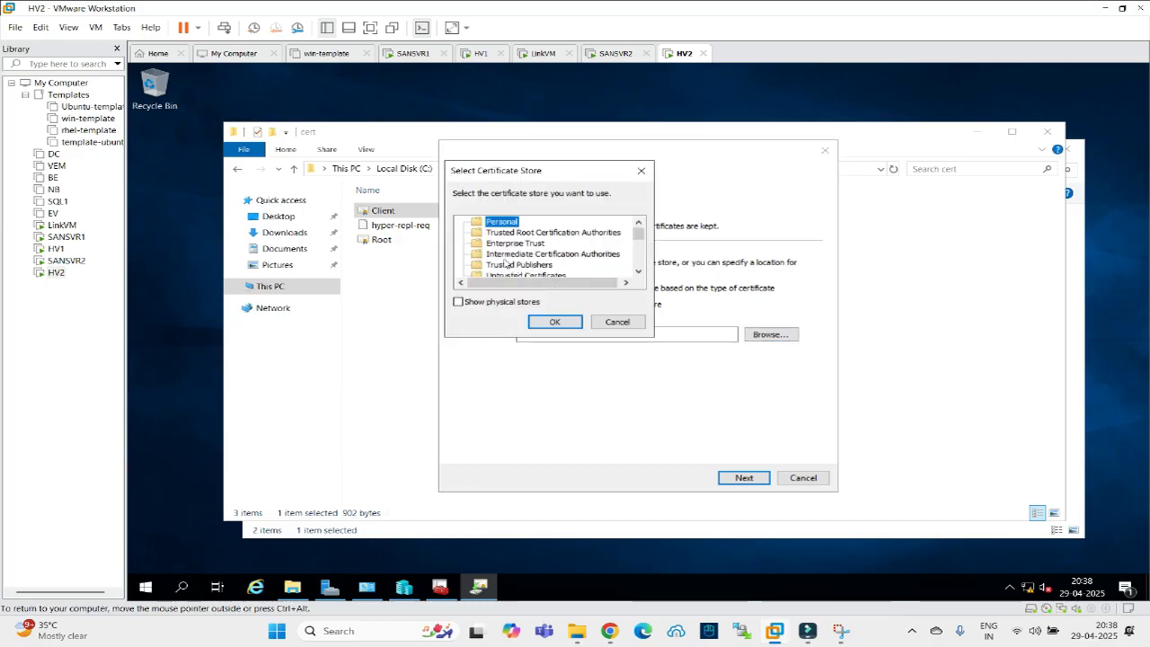
left_click(554, 322)
left_click(742, 478)
left_click(741, 482)
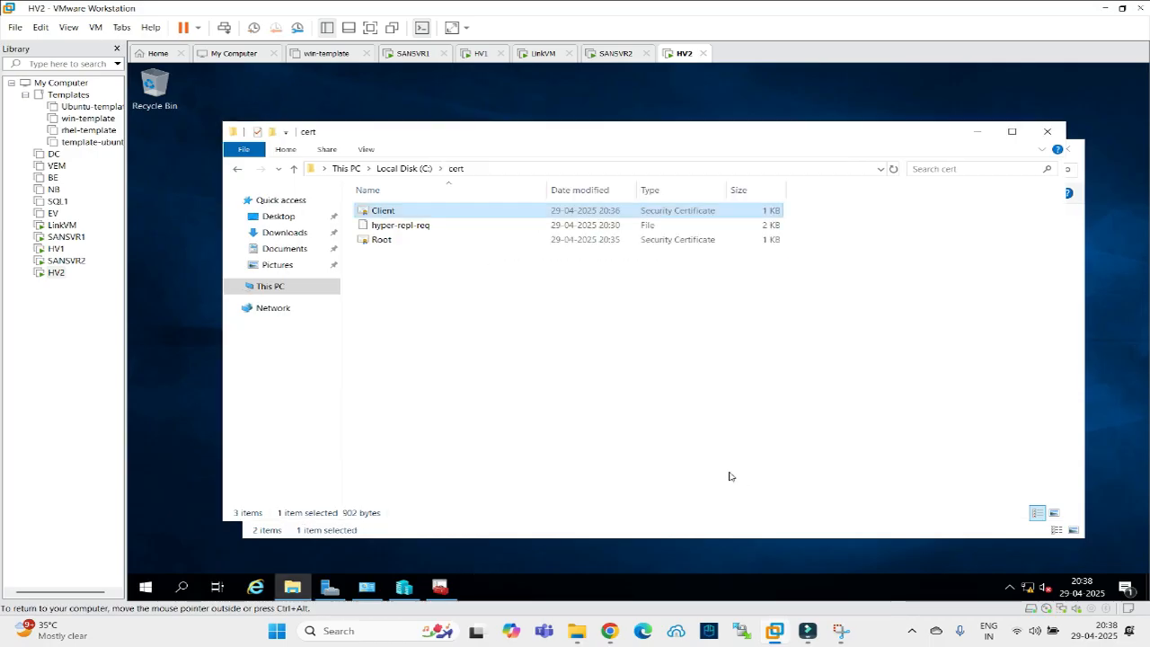
left_click(681, 376)
Confirm the HV2 certificate and its certification path appear in the refreshed Personal store.
key("Return")
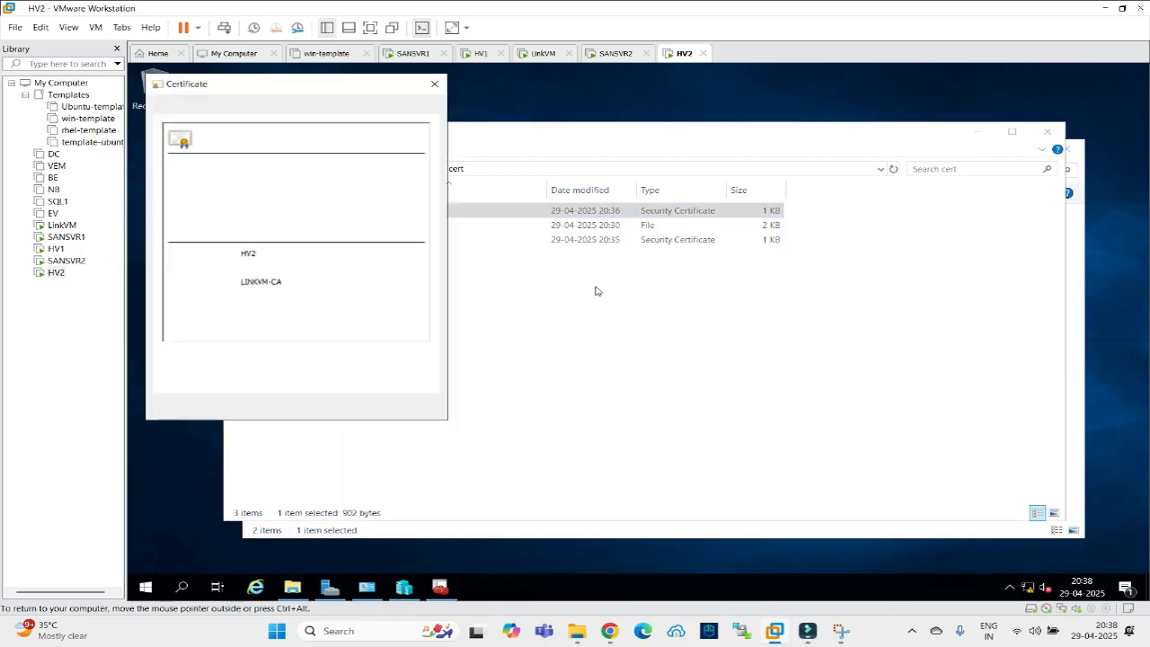
left_click(260, 107)
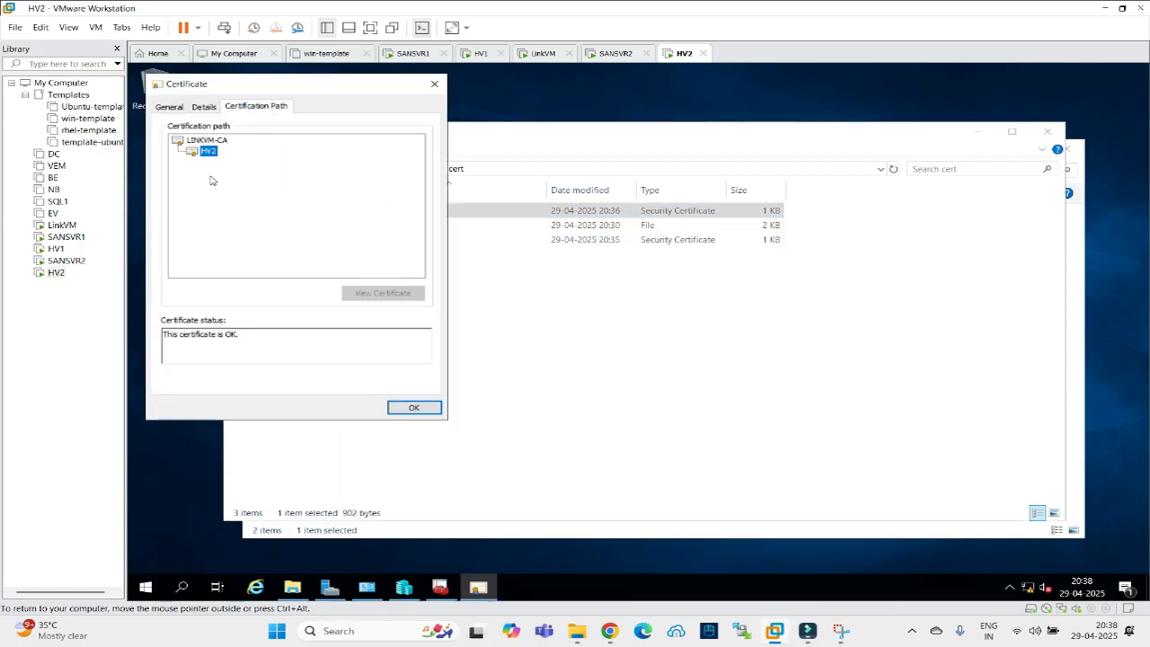
left_click(441, 588)
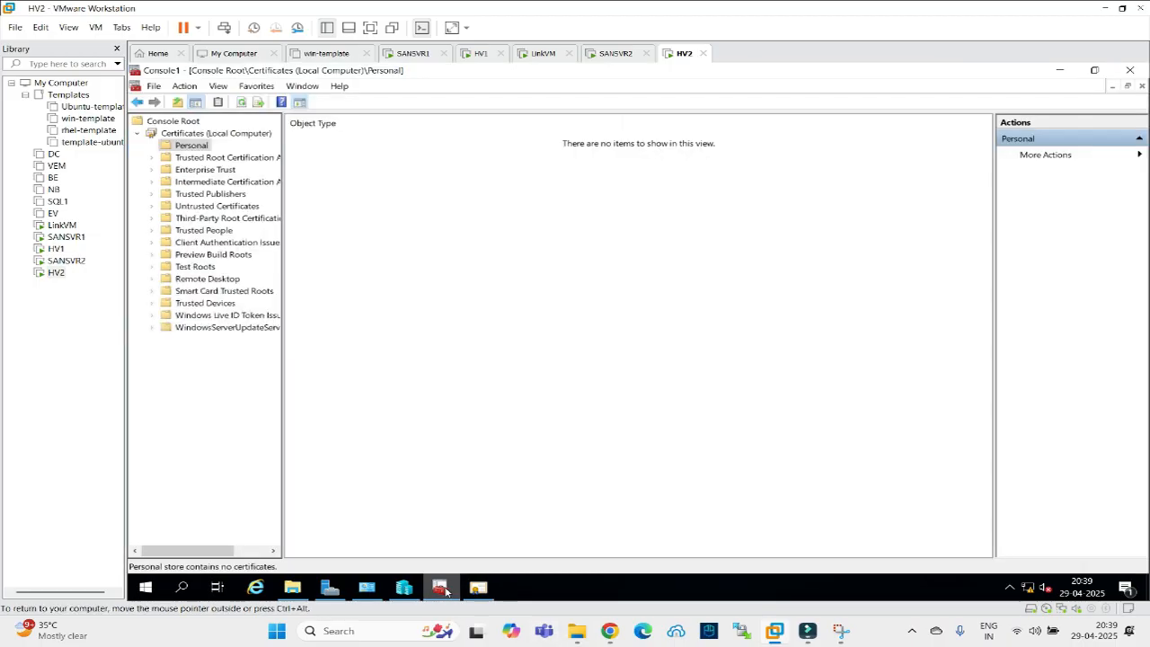
right_click(447, 254)
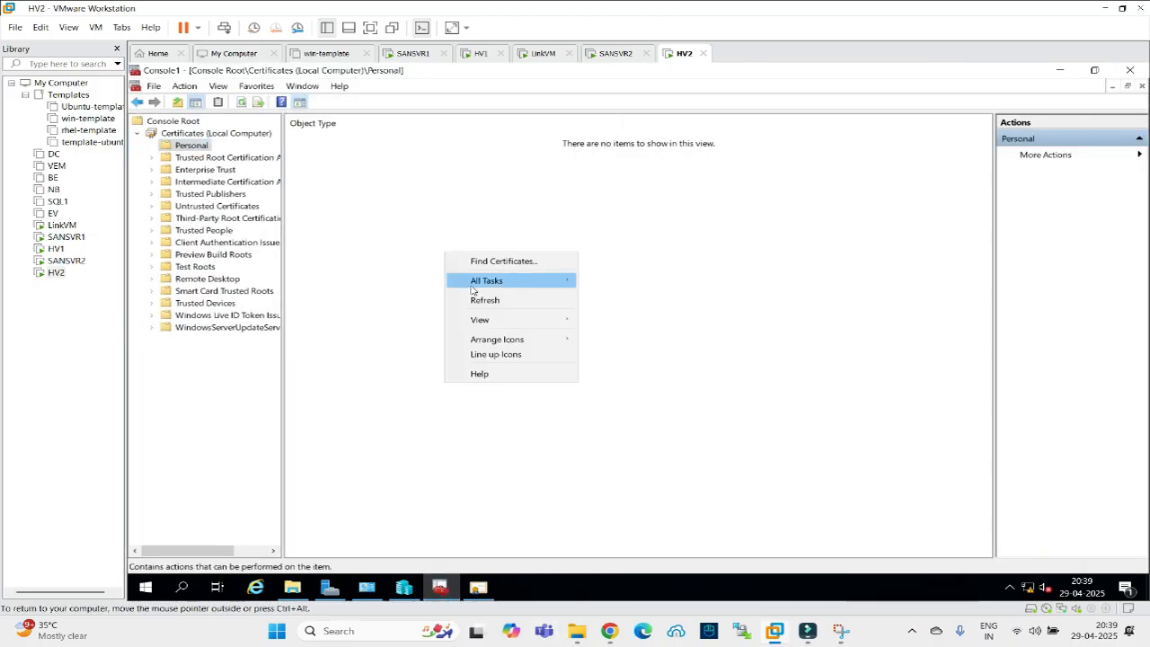
left_click(477, 301)
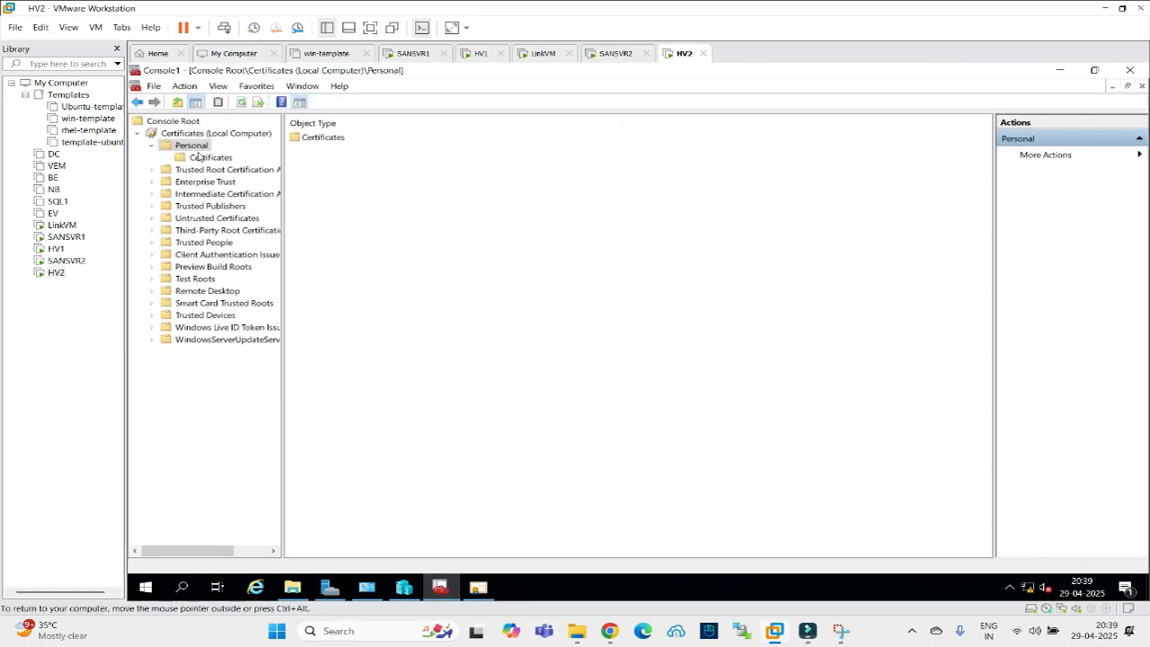
left_click(205, 158)
double_click(310, 139)
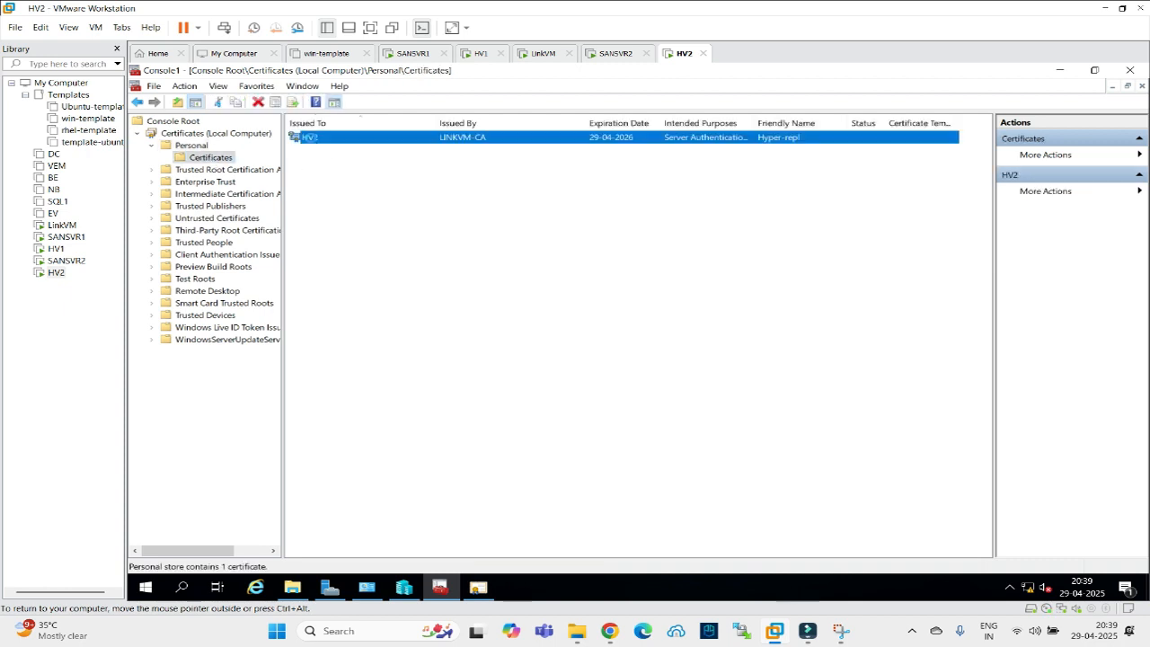
left_click(252, 101)
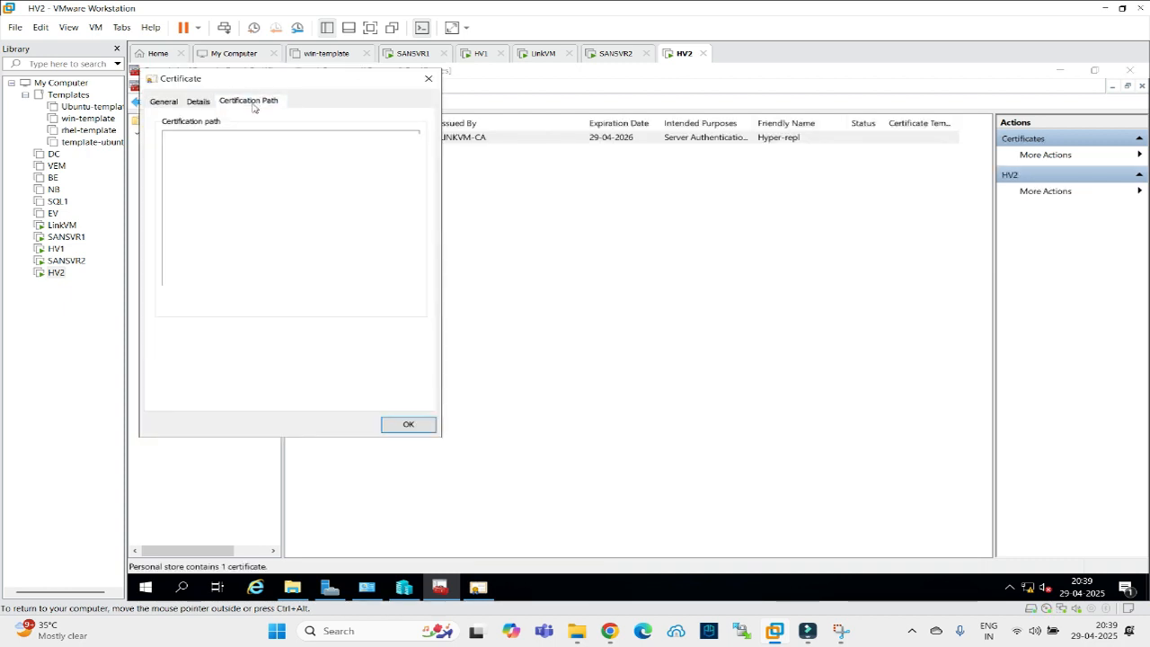
left_click(428, 78)
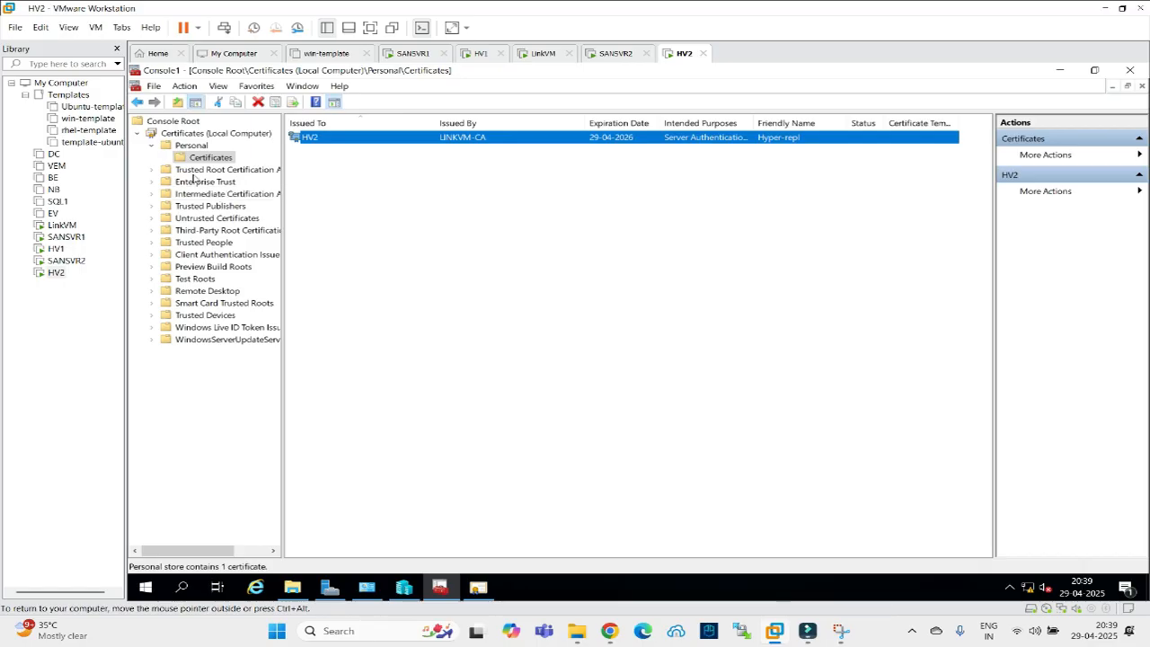
Verify LINKVM-CA under Trusted Root Certification Authorities, then close the certificate dialogs and cert folder.
left_click(151, 170)
left_click(200, 183)
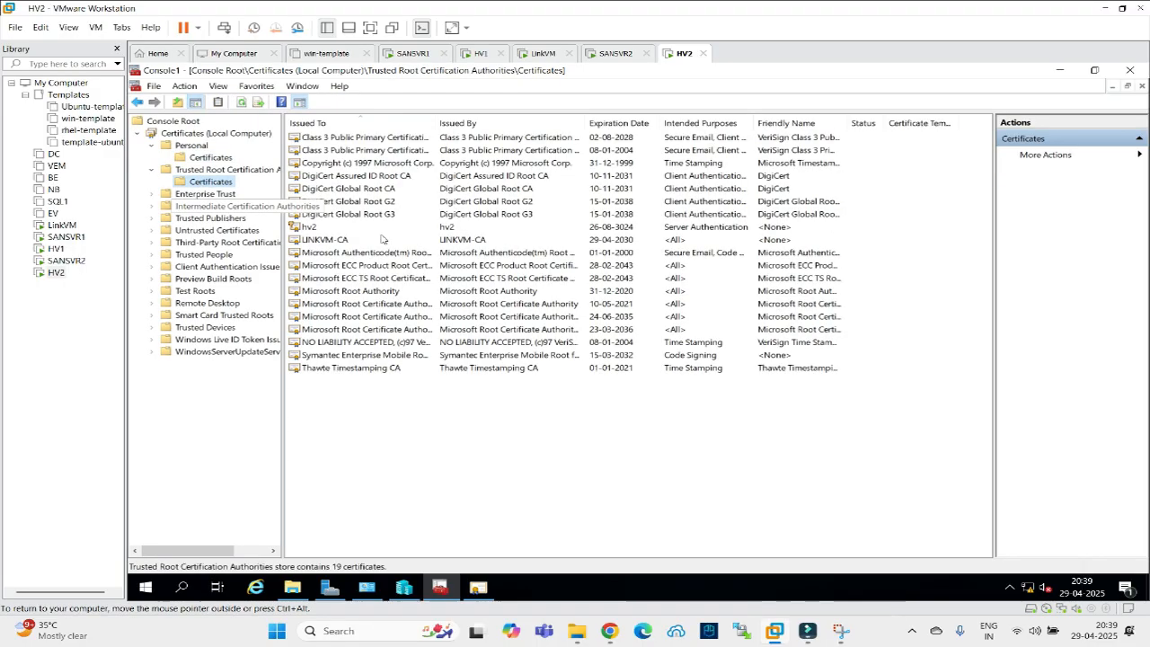
double_click(320, 239)
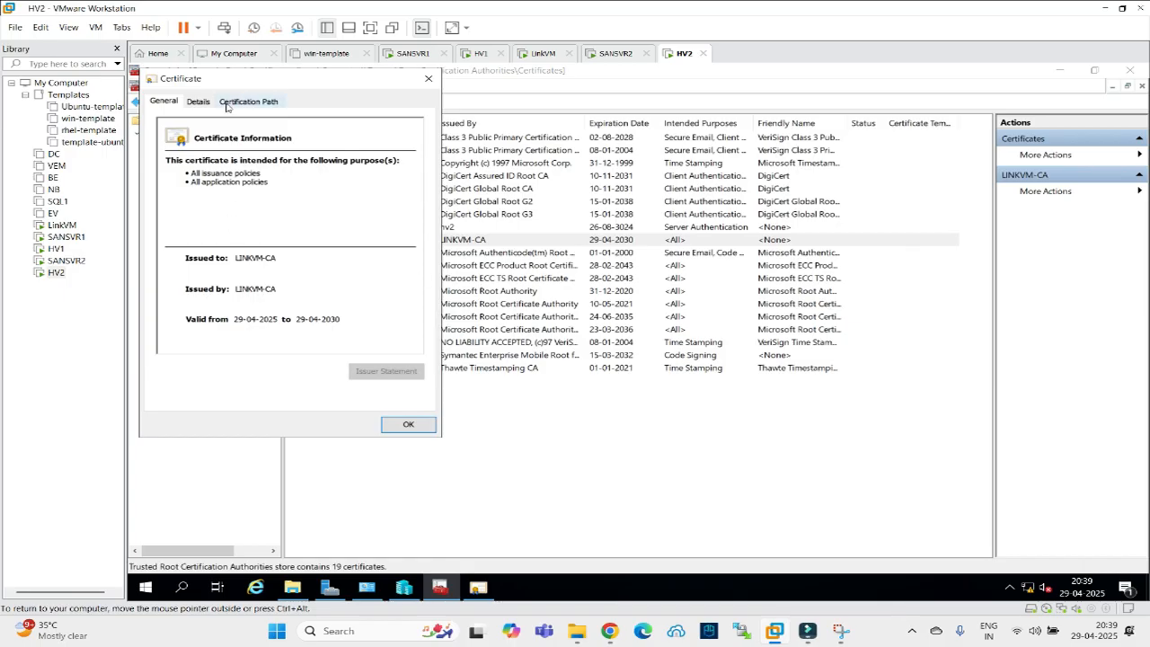
left_click(229, 102)
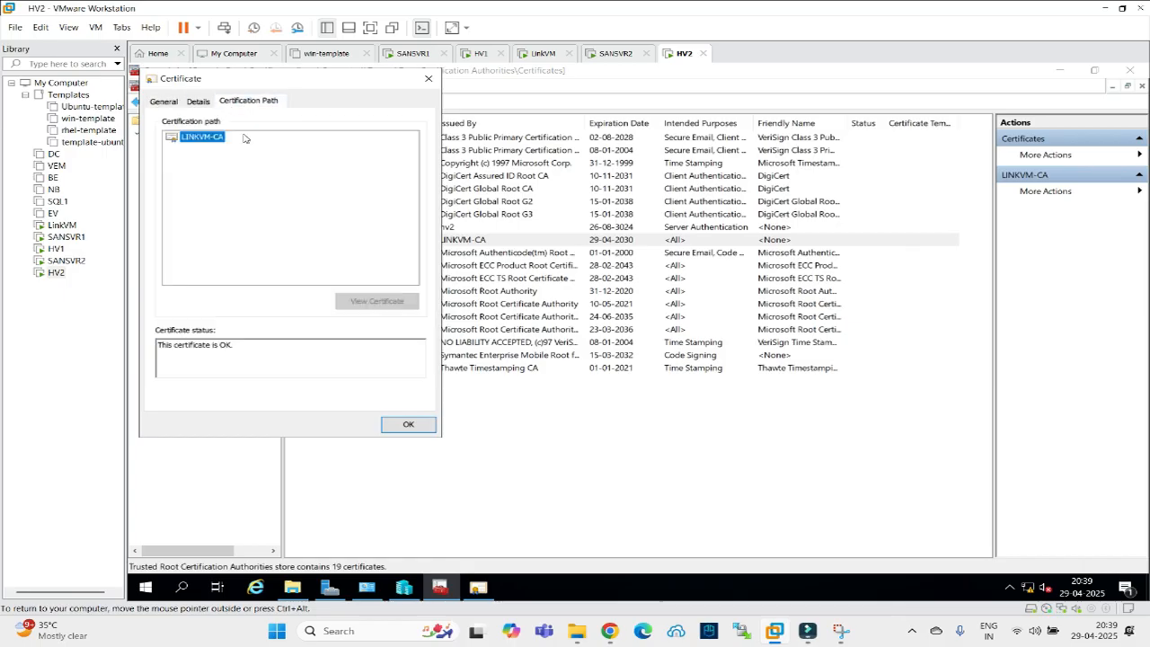
left_click(398, 426)
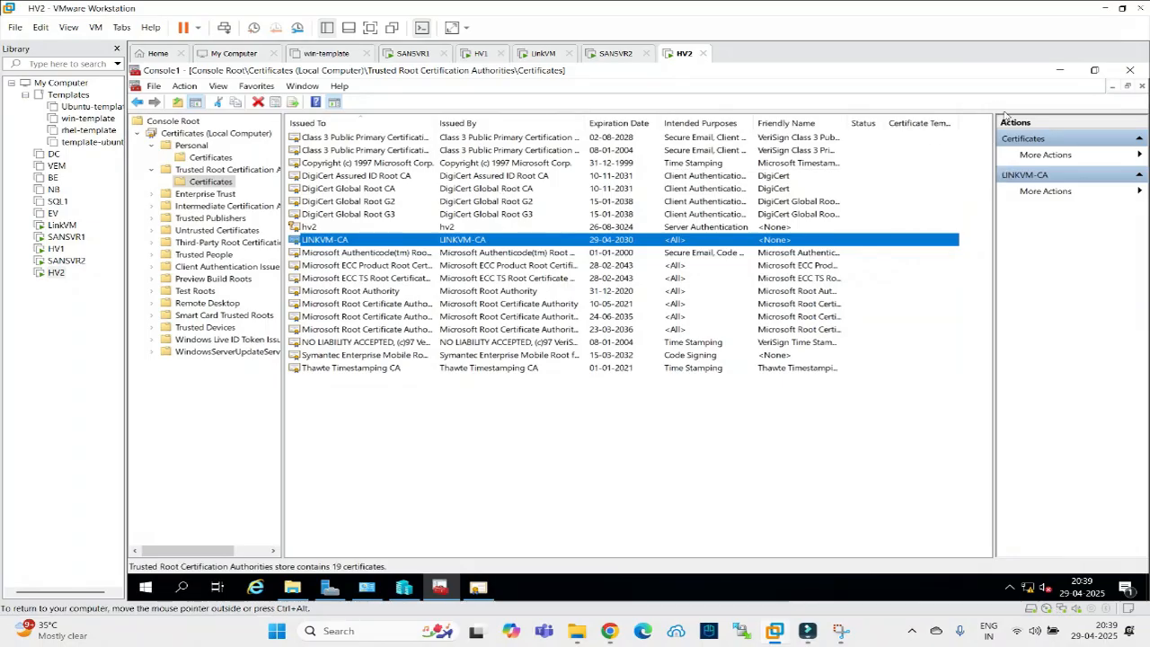
left_click(406, 593)
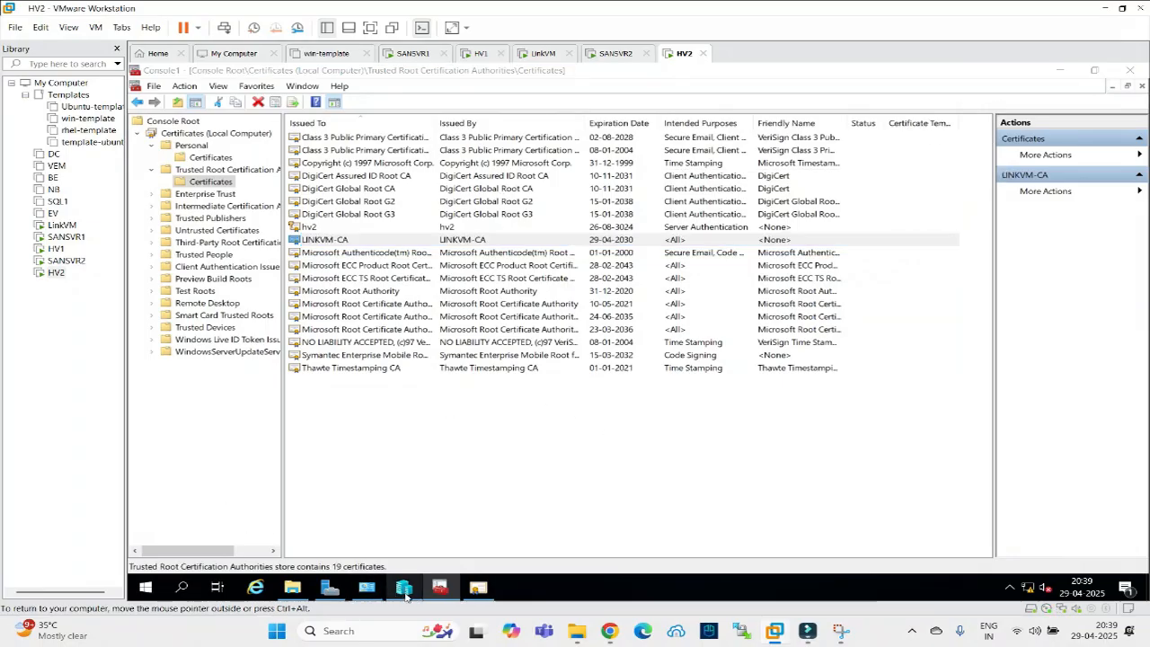
left_click(404, 593)
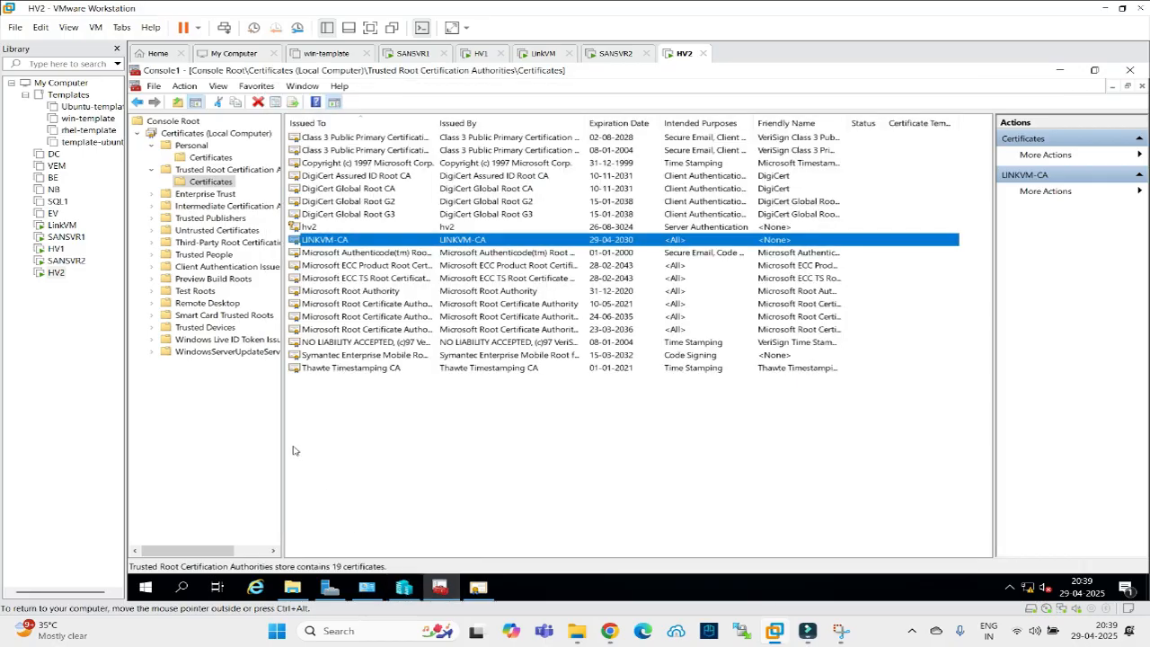
left_click(455, 594)
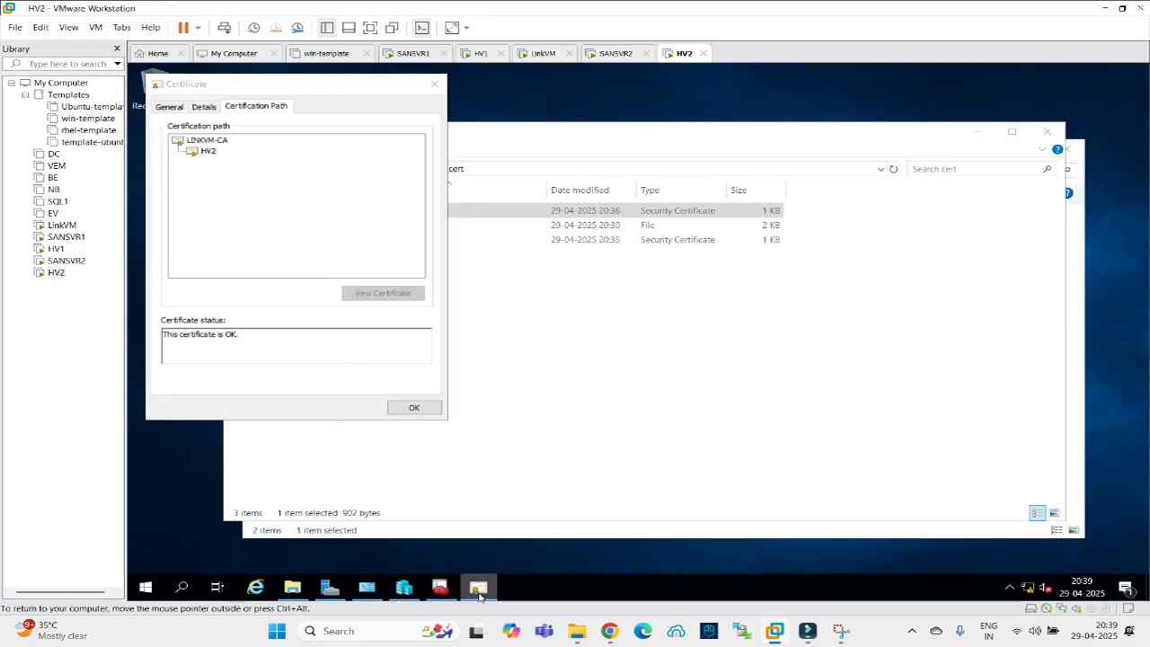
left_click(406, 413)
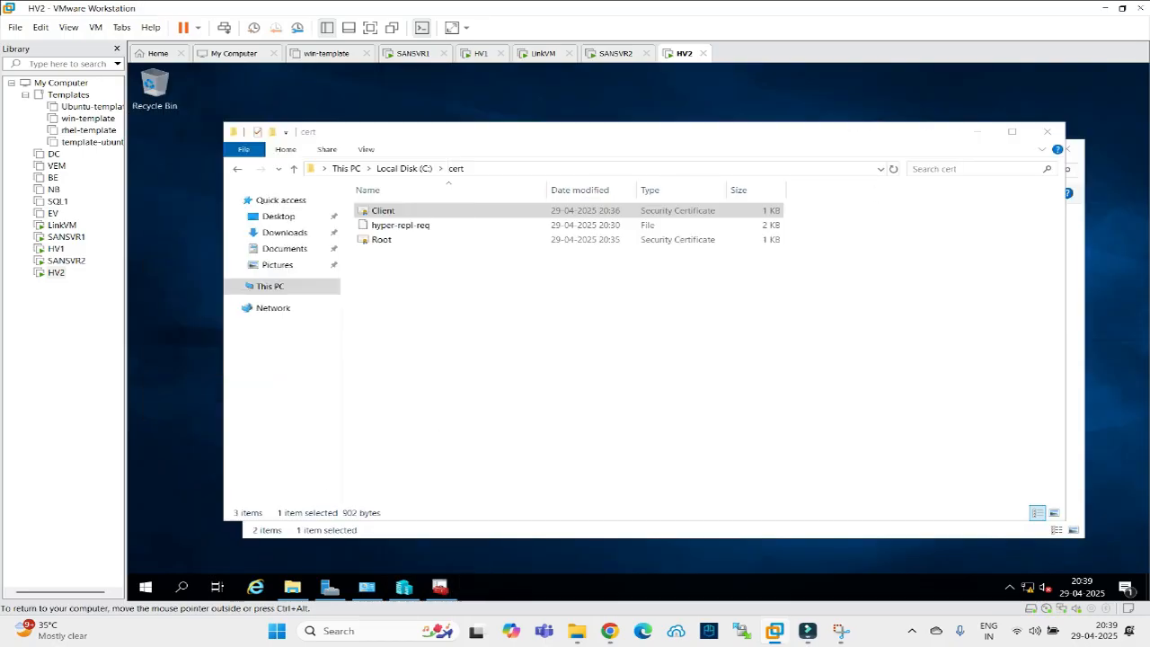
left_click(1046, 132)
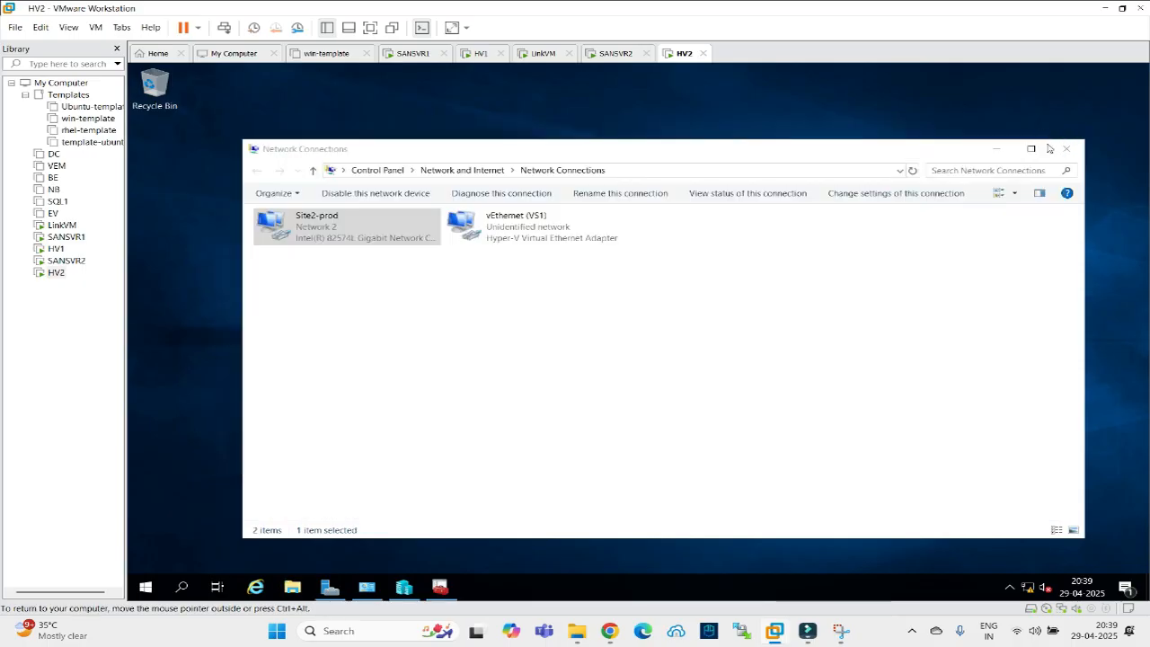
Enable HV2 as a Replica server using HTTPS on port 443 with the LINKVM-CA-issued HV2 certificate.
left_click(1066, 148)
left_click(366, 587)
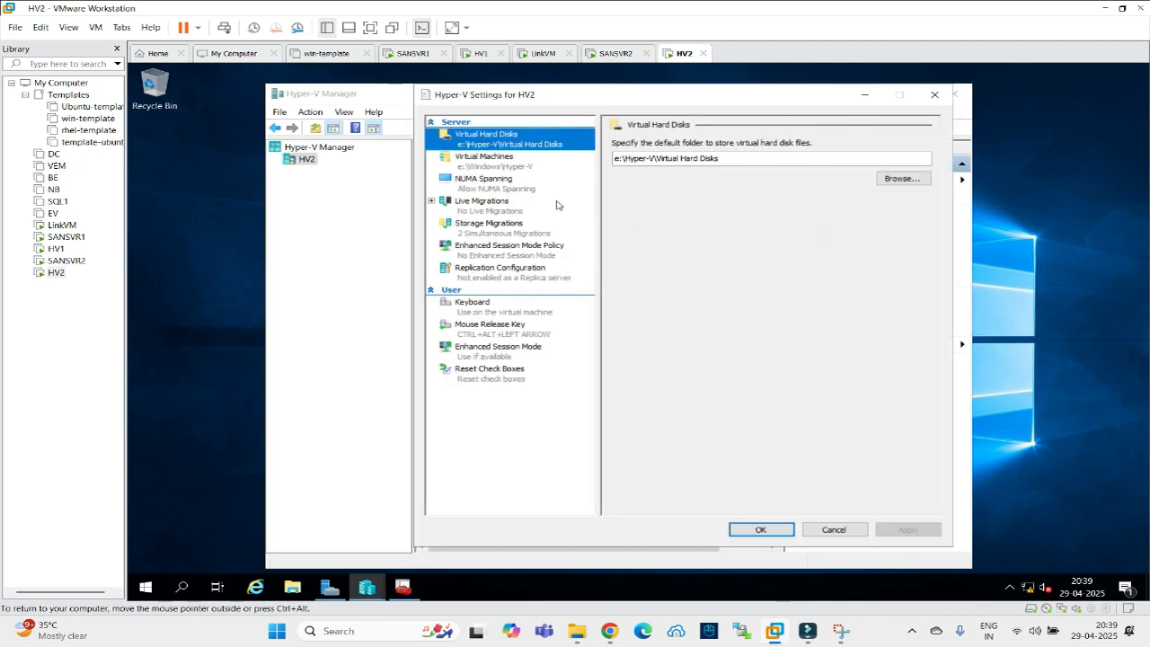
left_click(490, 269)
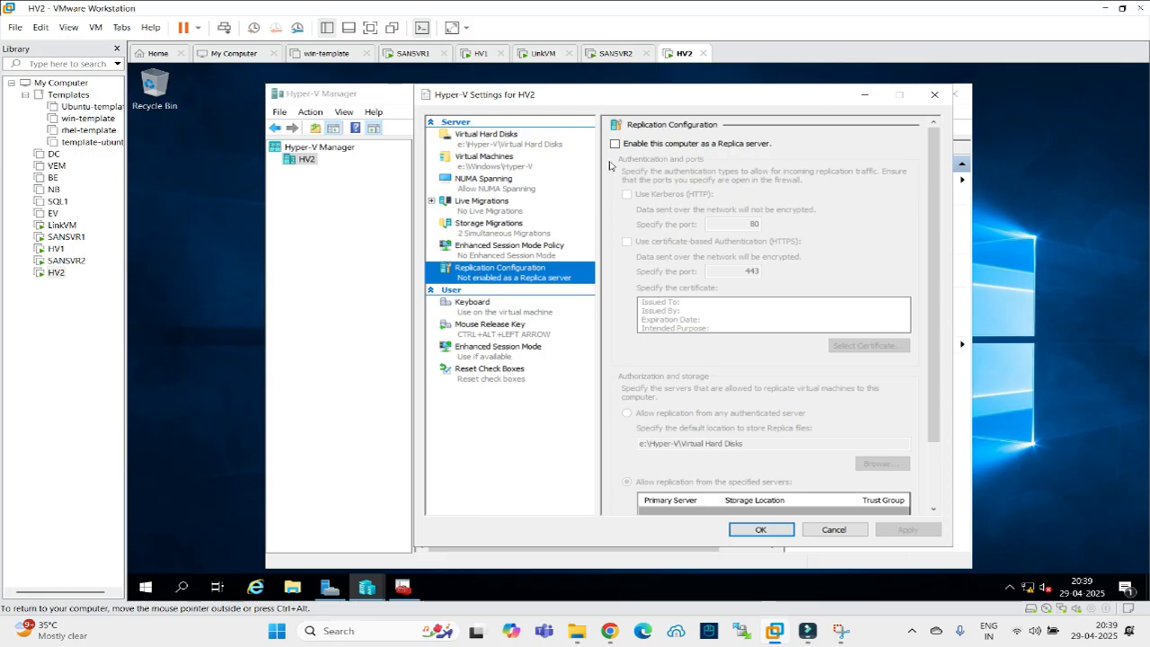
left_click(615, 144)
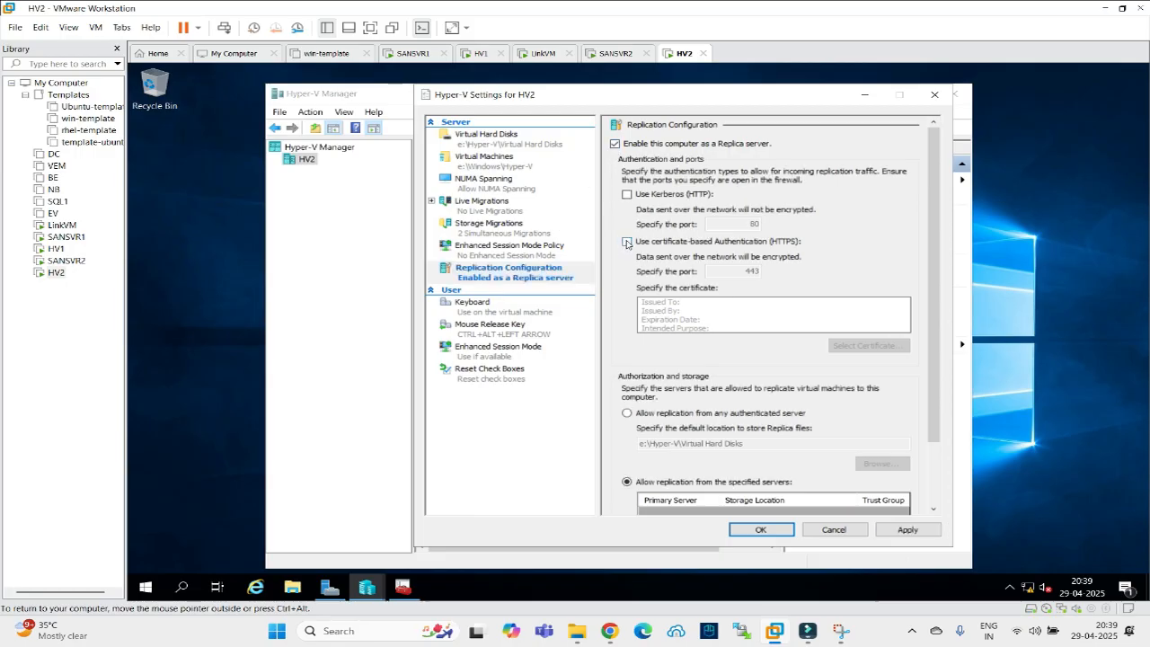
left_click(627, 242)
left_click(858, 351)
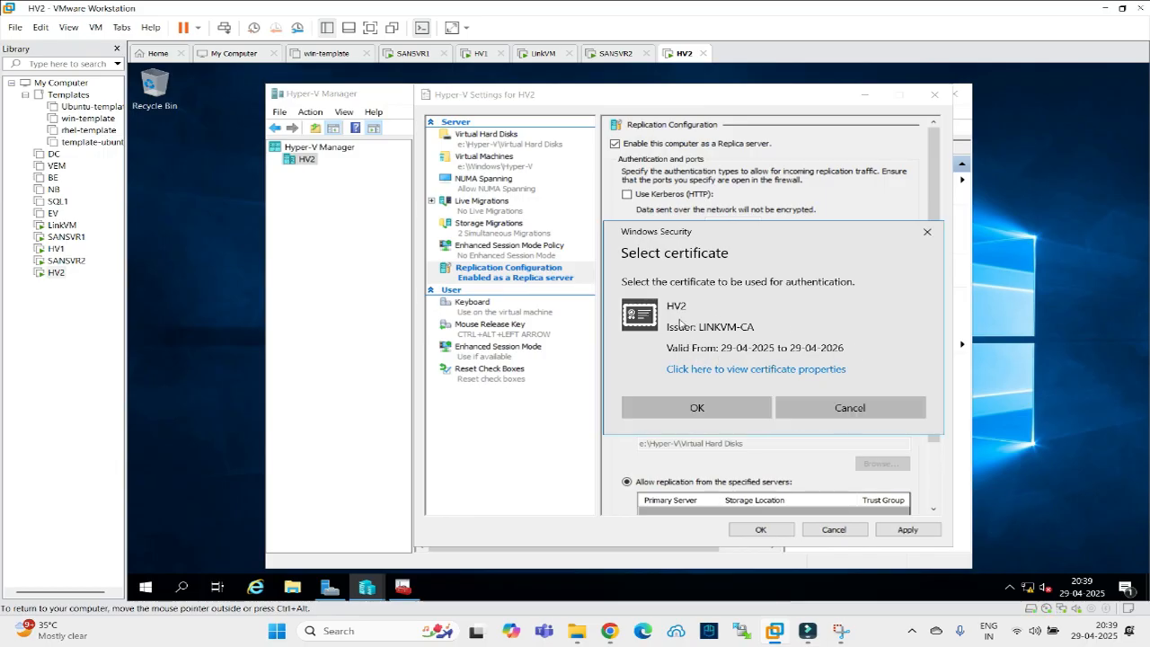
left_click(699, 370)
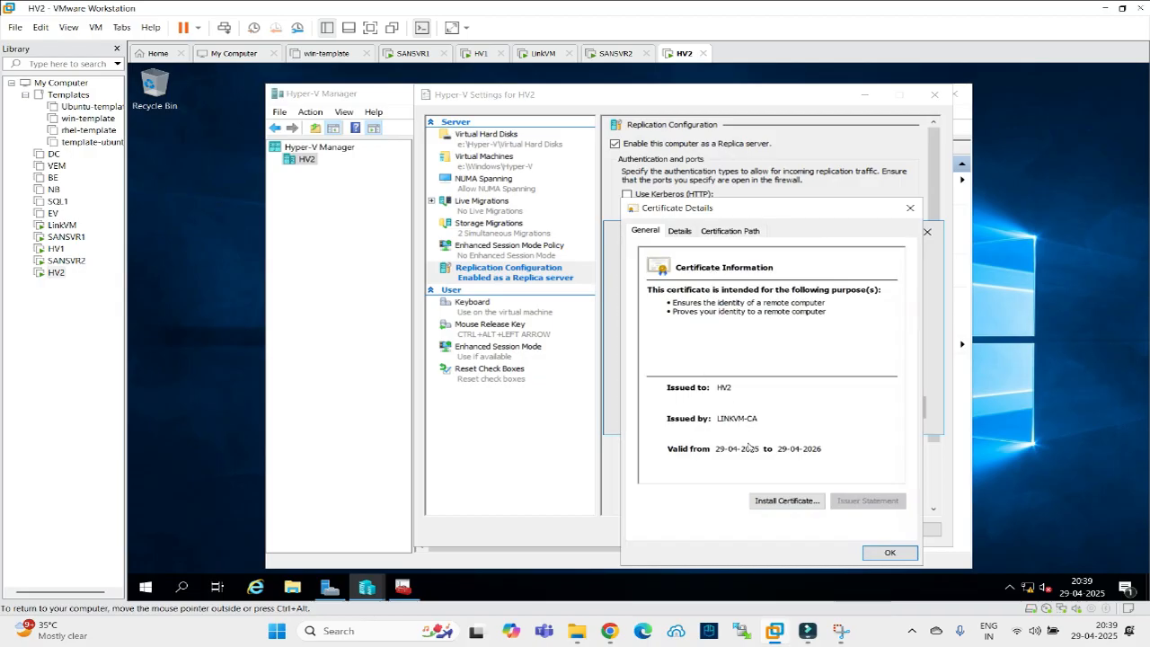
left_click(890, 553)
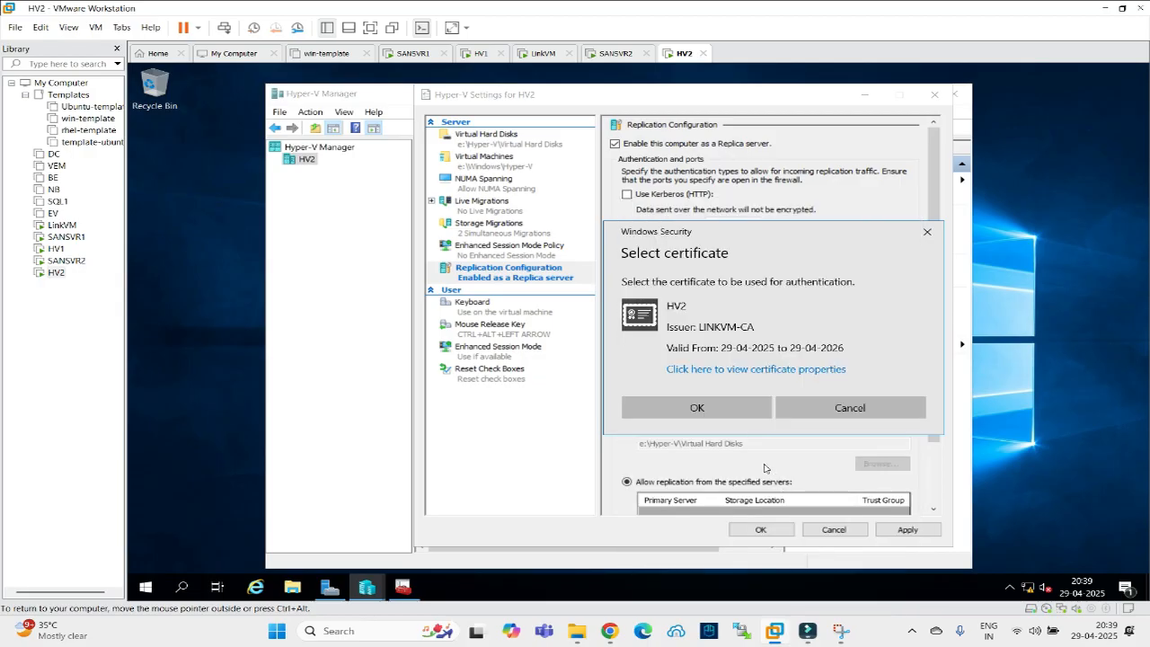
left_click(742, 409)
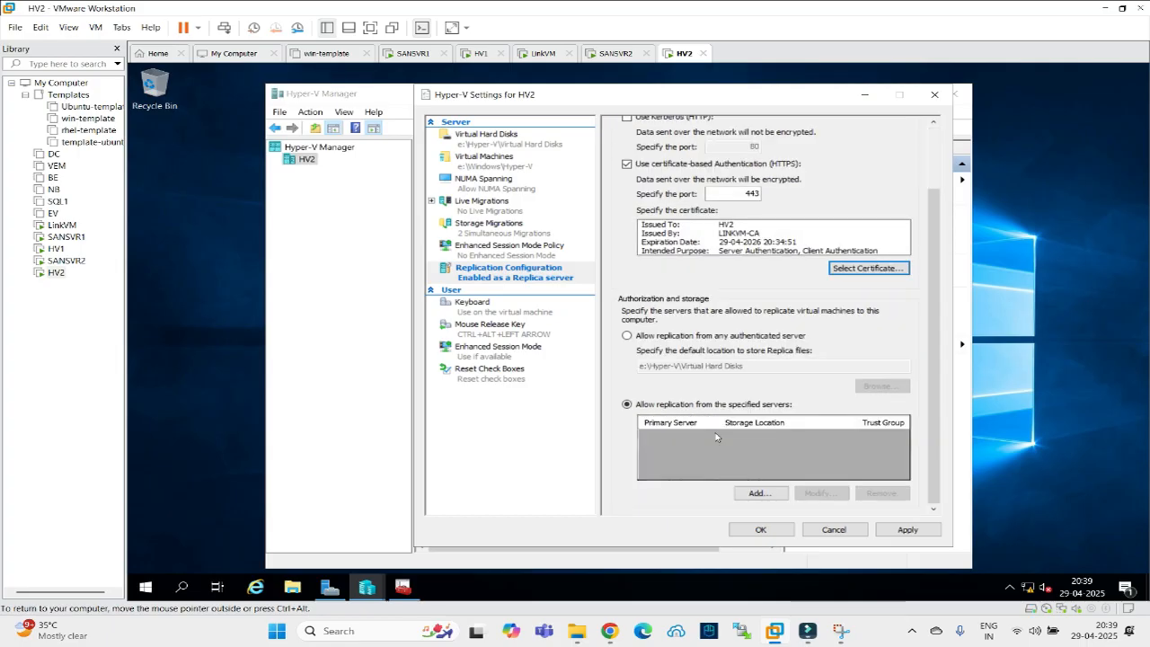
Authorize primary server hv1 in trust group group1 and apply, which fails certificate validation.
left_click(749, 494)
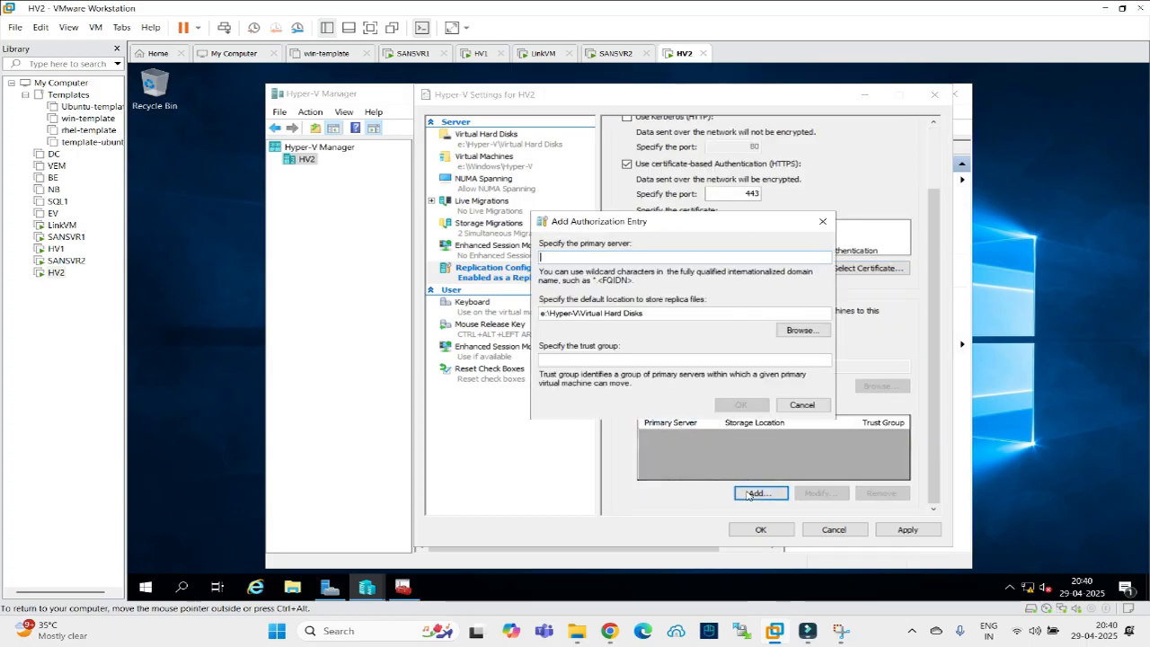
left_click(563, 257)
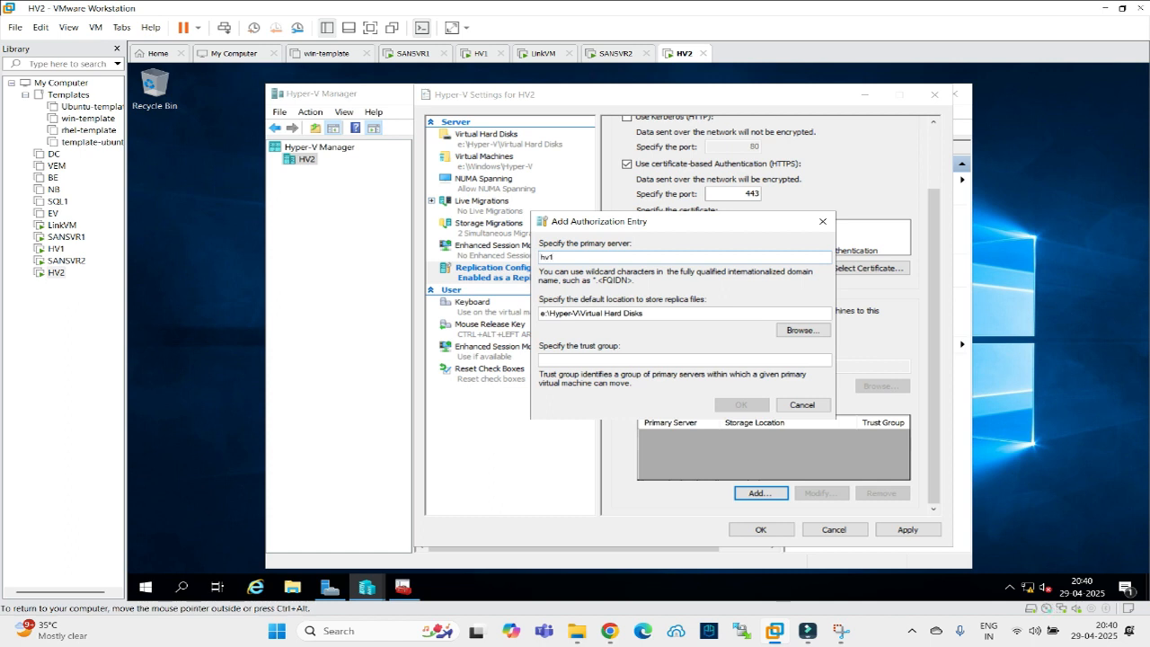
left_click(578, 360)
type("gi")
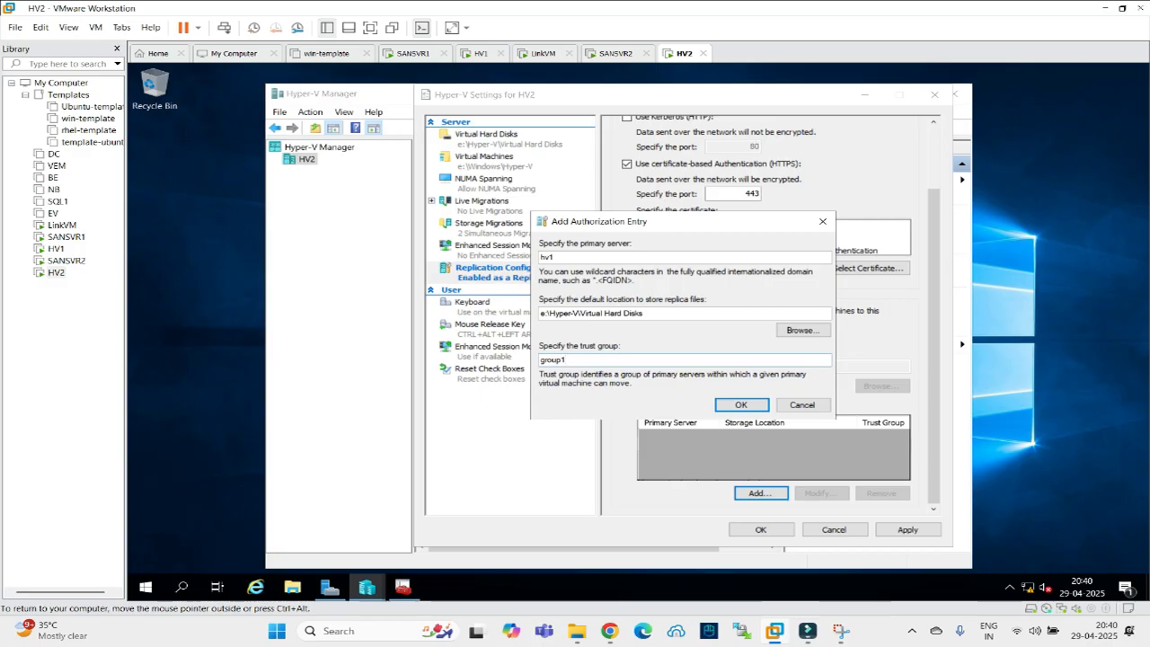
left_click(741, 404)
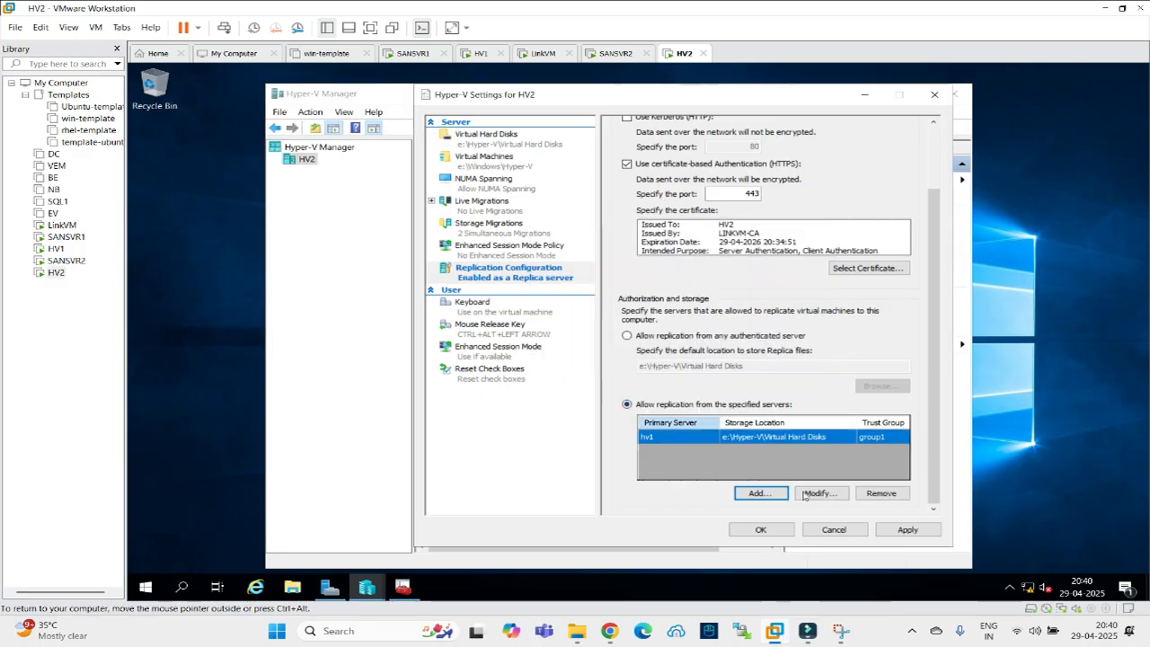
left_click(906, 530)
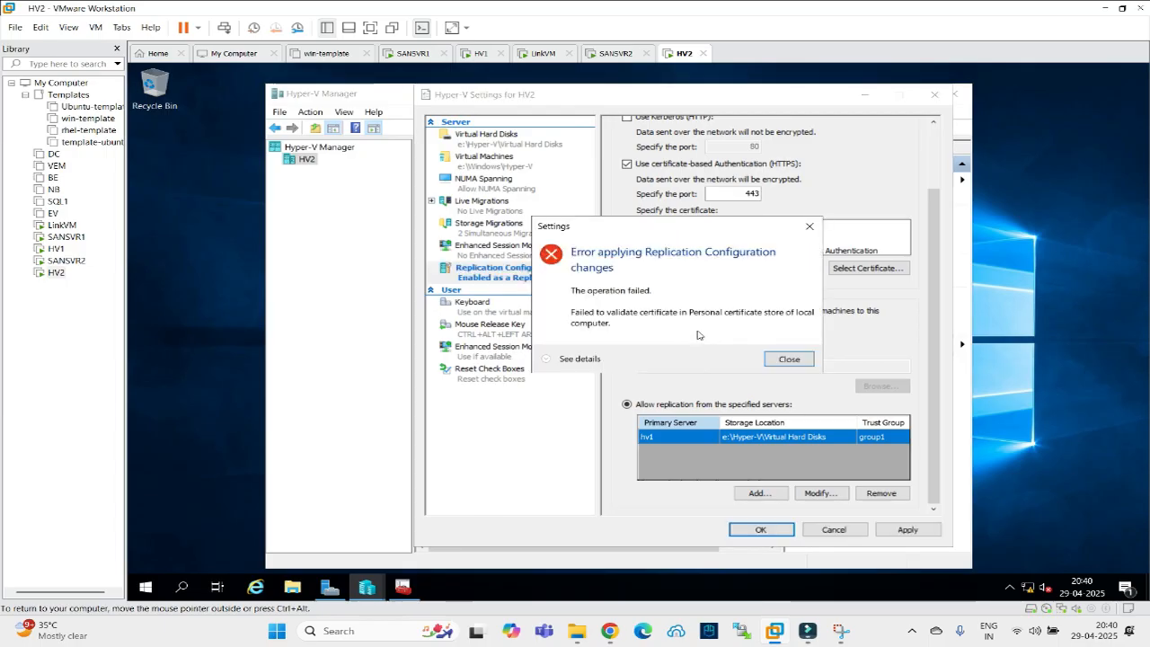
Review and dismiss the certificate revocation error, then launch regedit from the Run prompt.
left_click(547, 359)
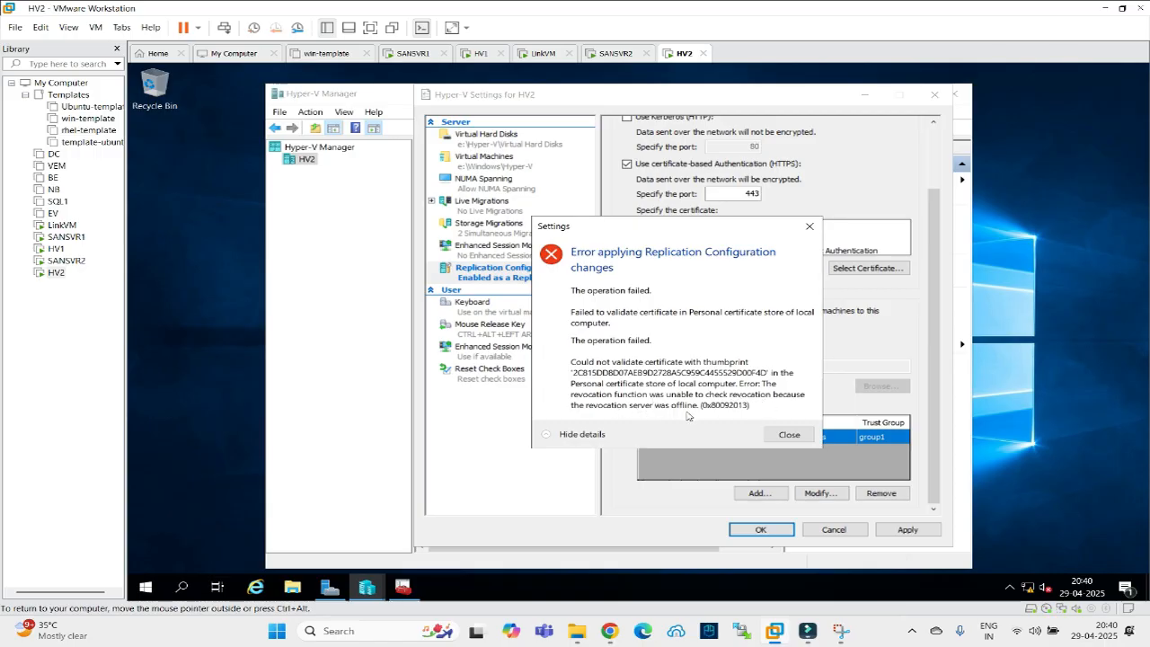
left_click(775, 436)
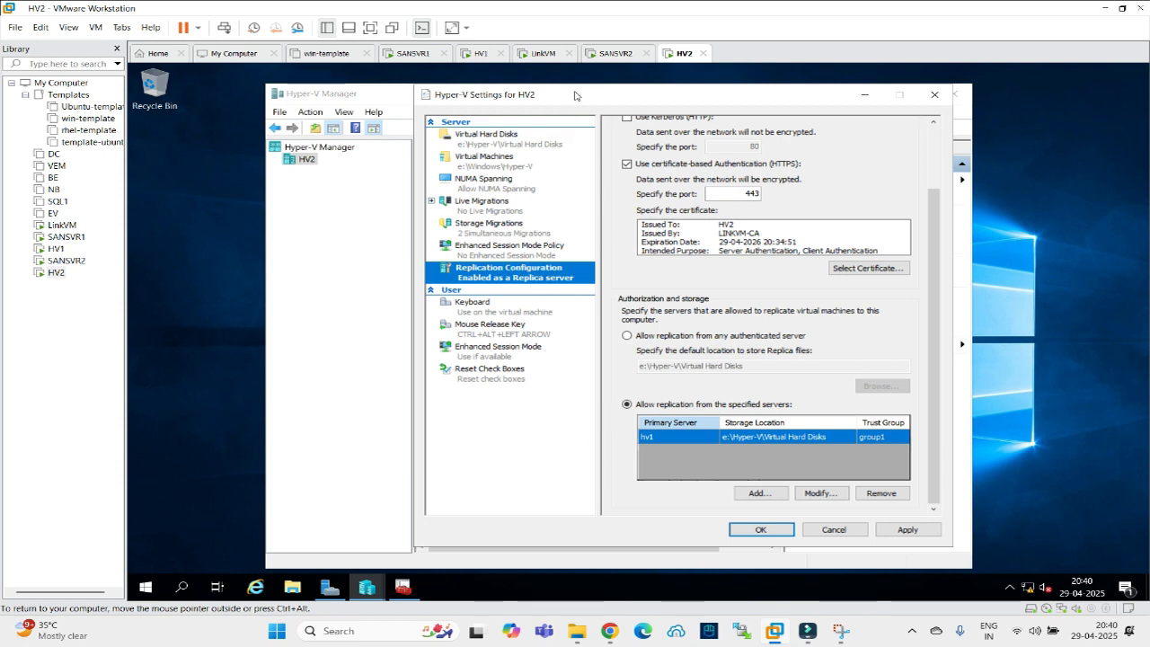
right_click(141, 590)
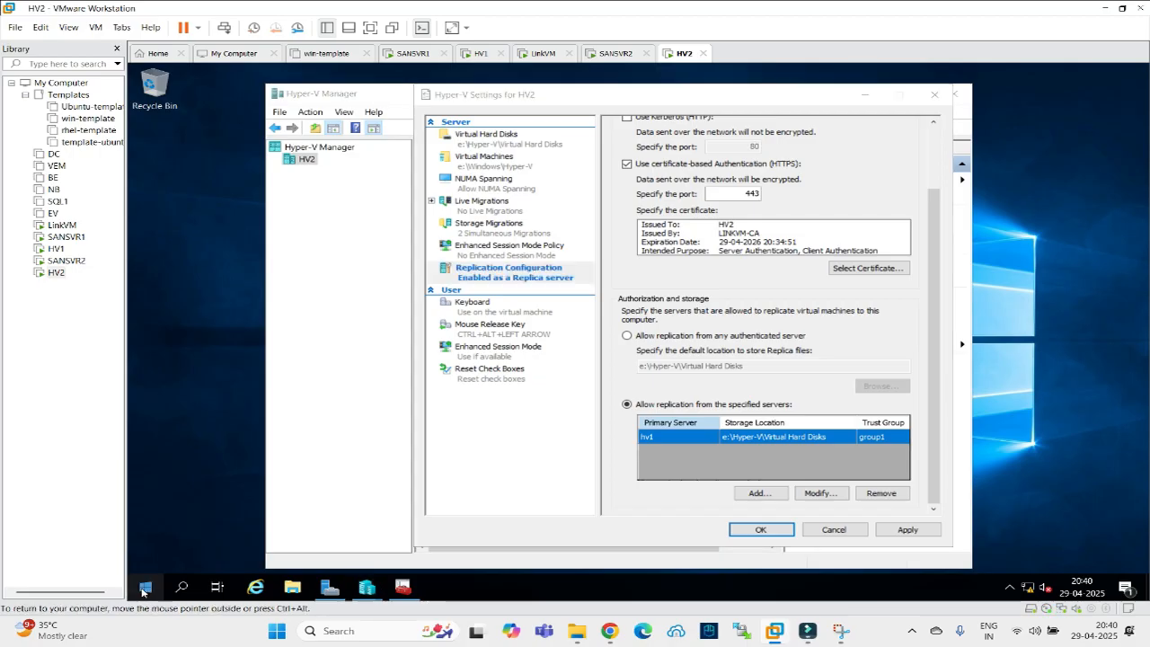
left_click(163, 513)
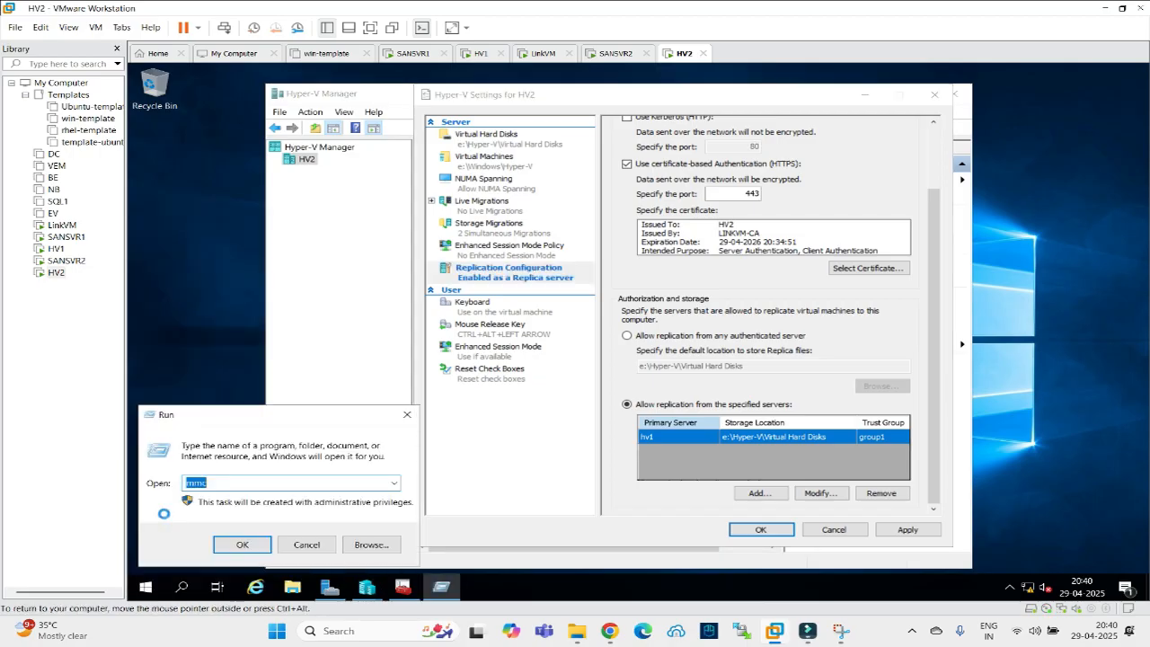
type("re")
key("Down")
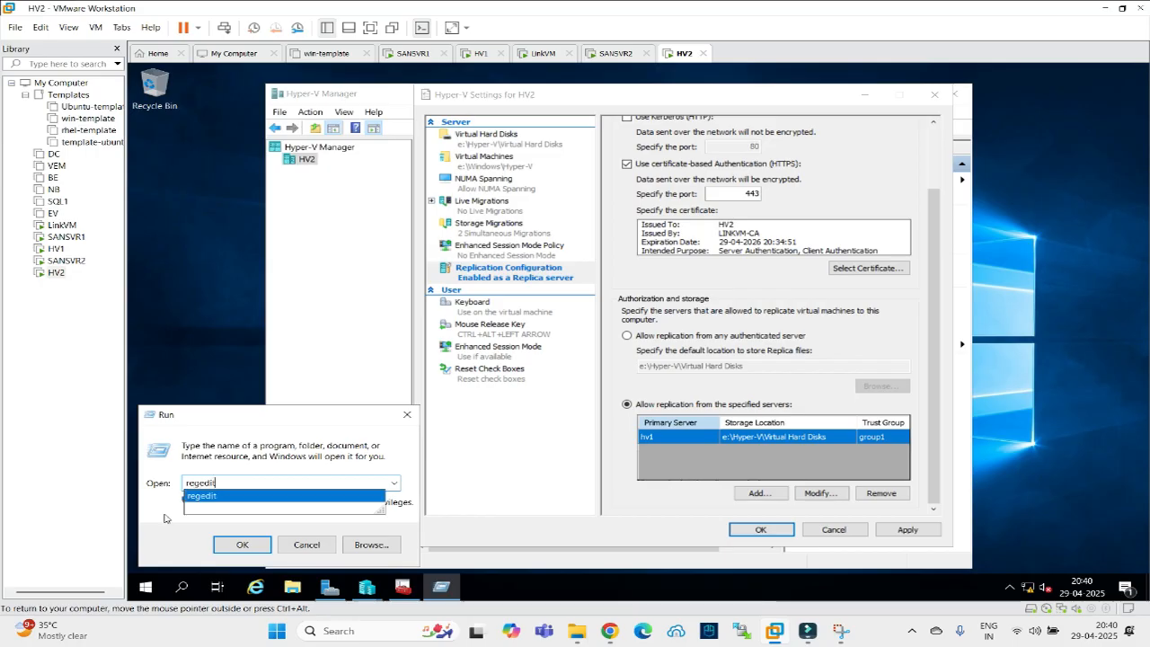
key("Return")
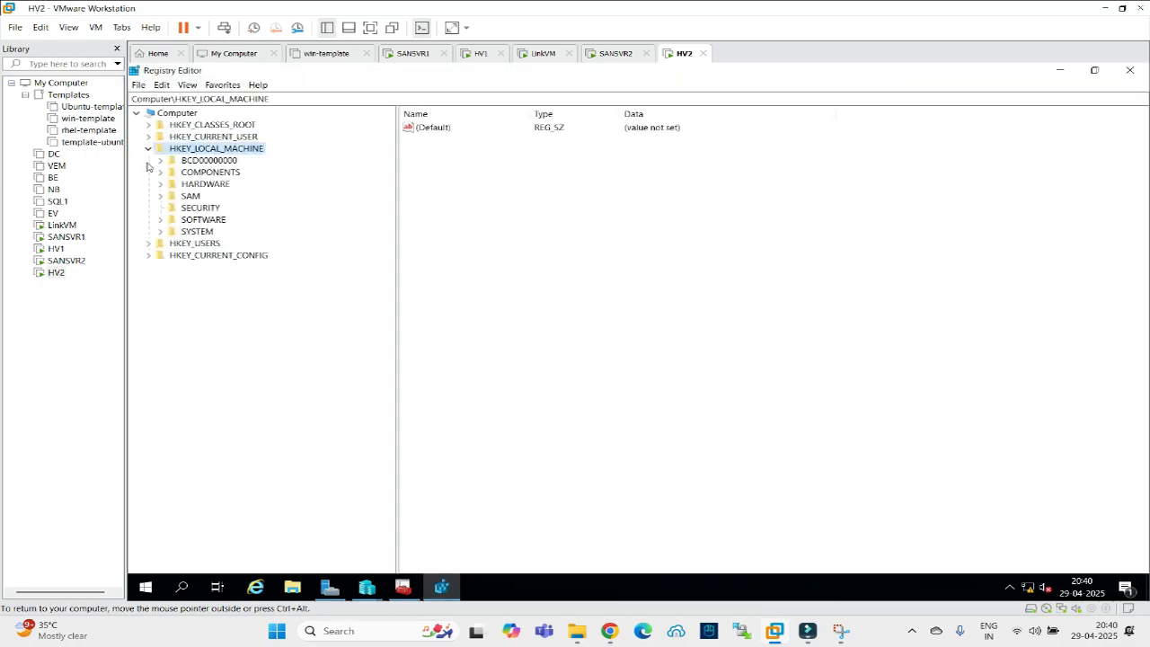
Navigate to HKLM\SOFTWARE\Microsoft\Windows NT\CurrentVersion\Virtualization\Replication in Registry Editor.
left_click(160, 221)
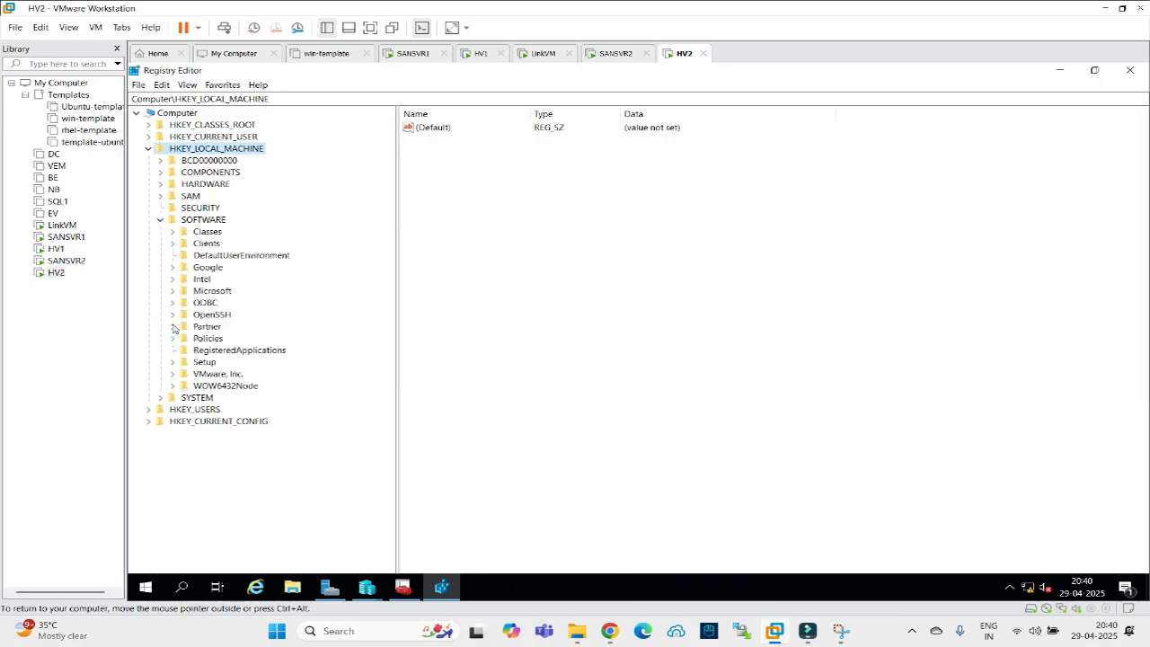
left_click(172, 292)
left_click(225, 376)
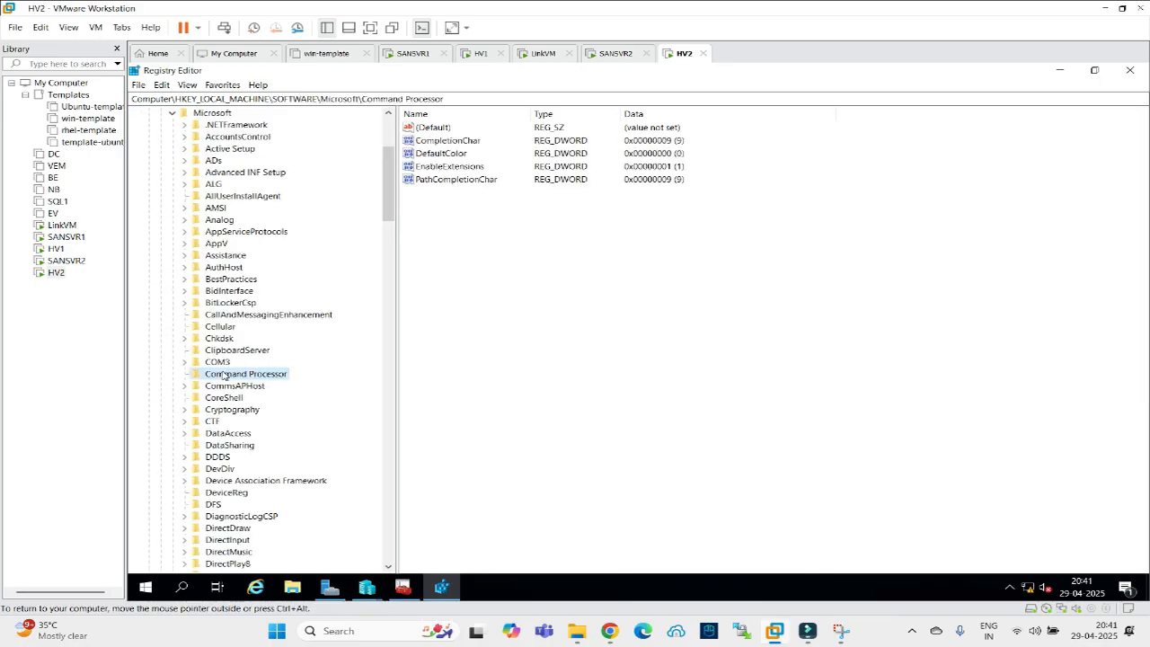
type("win")
scroll(248, 430, "down", 2)
scroll(246, 430, "down", 4)
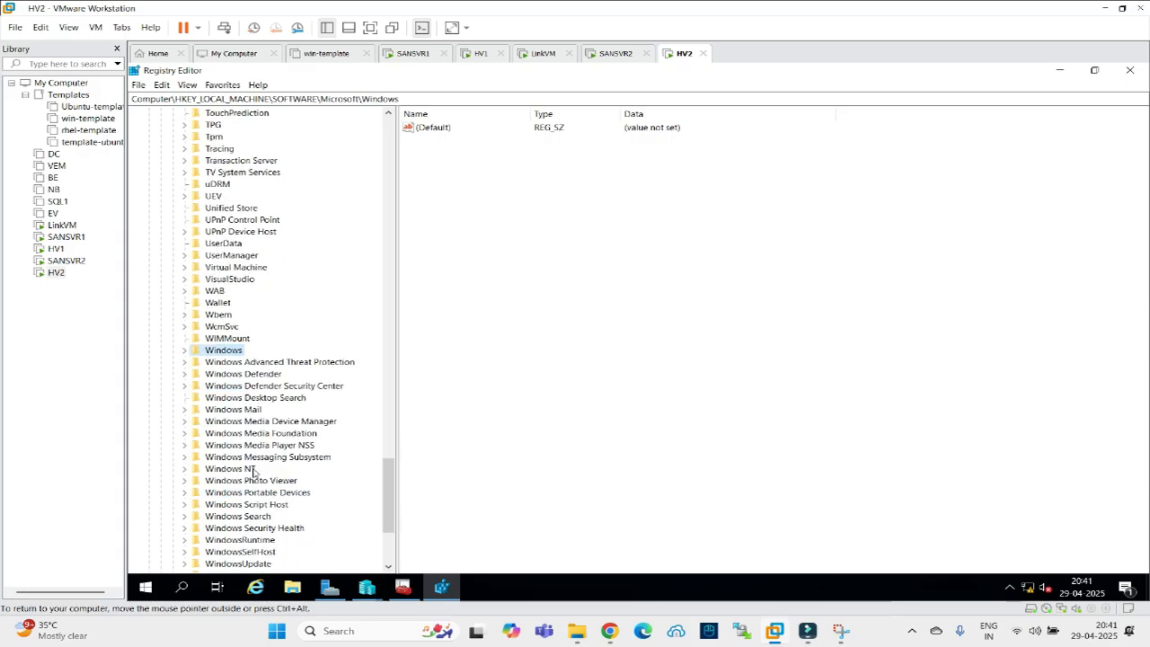
left_click(185, 469)
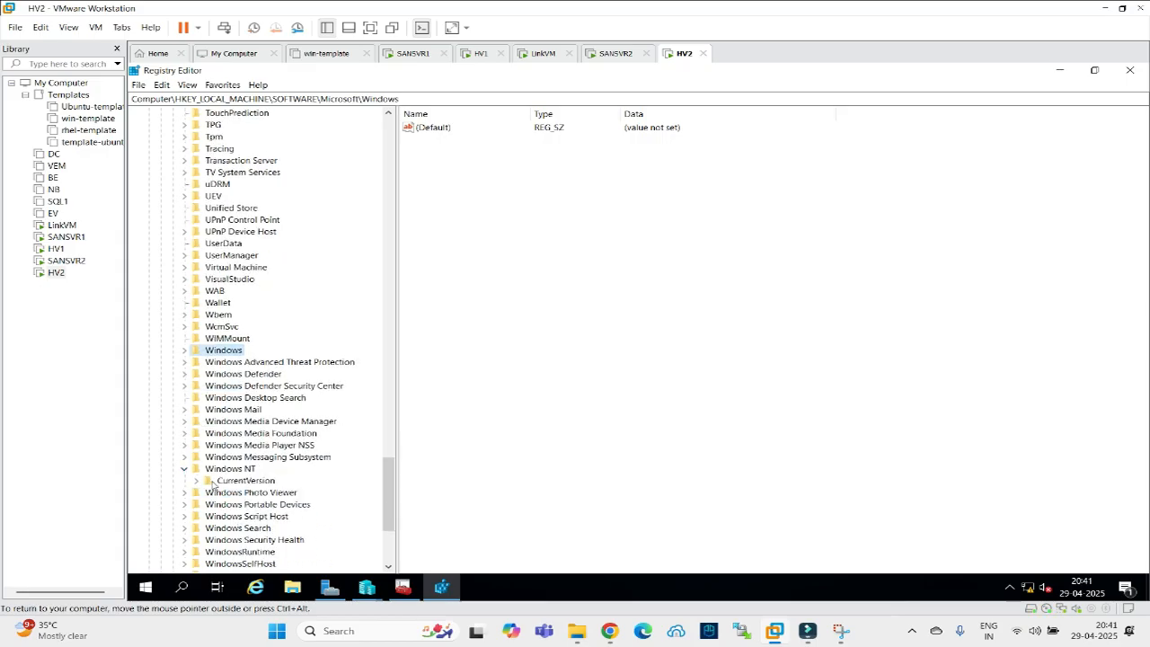
left_click(197, 482)
left_click(257, 446)
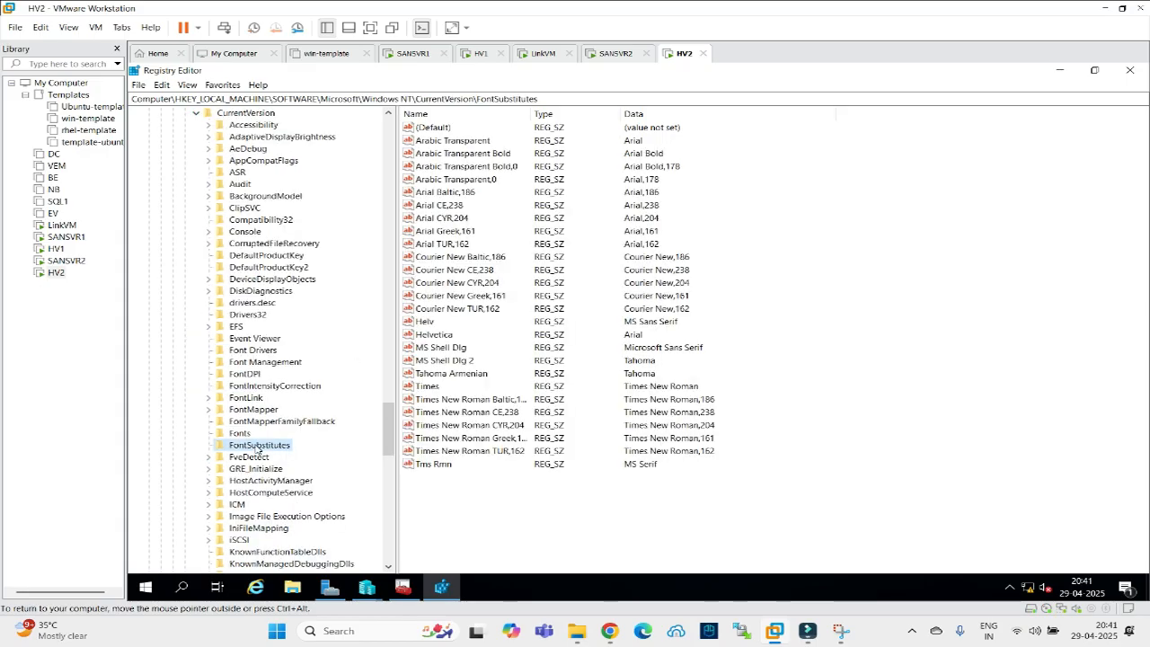
type("vic")
scroll(256, 447, "down", 3)
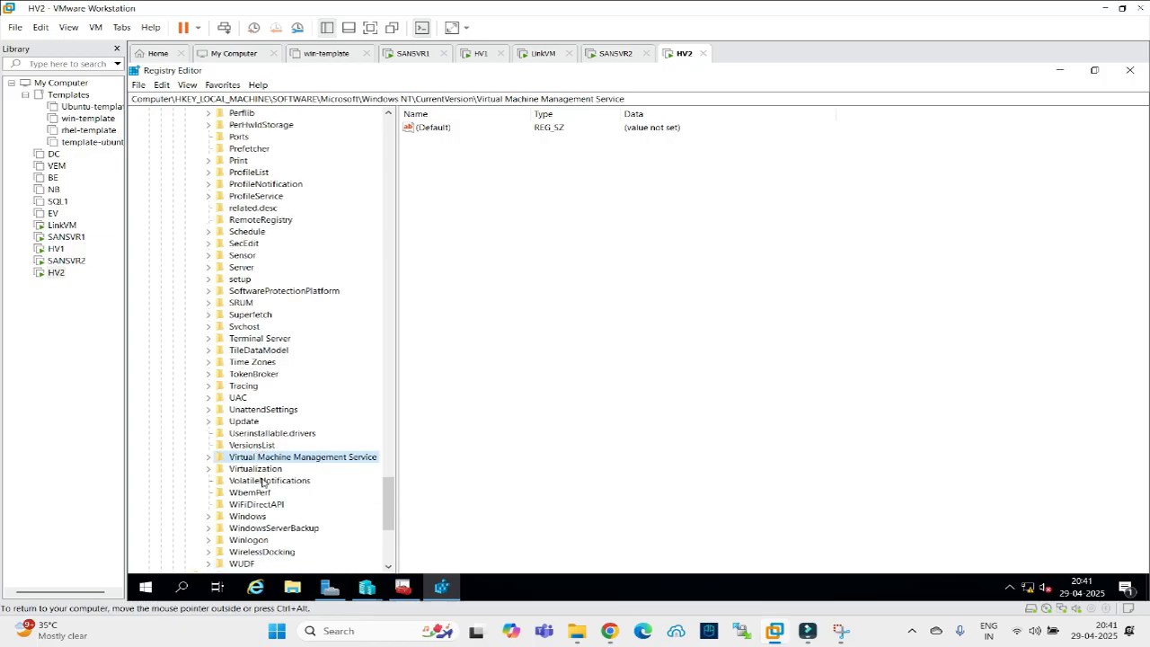
left_click(240, 469)
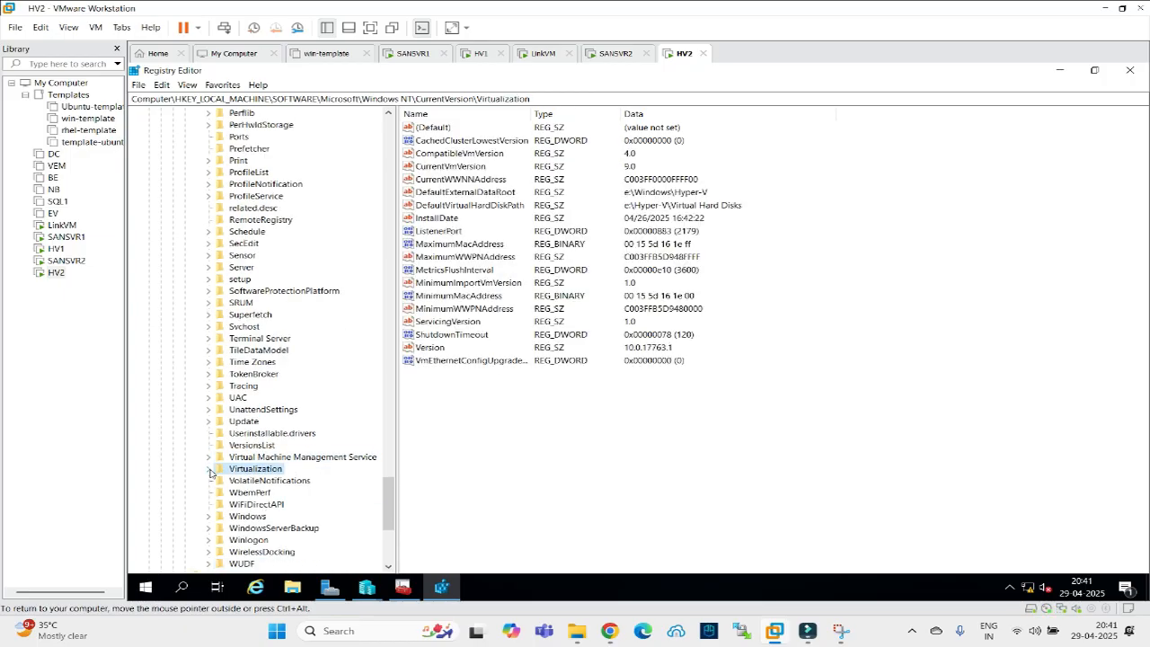
left_click(209, 469)
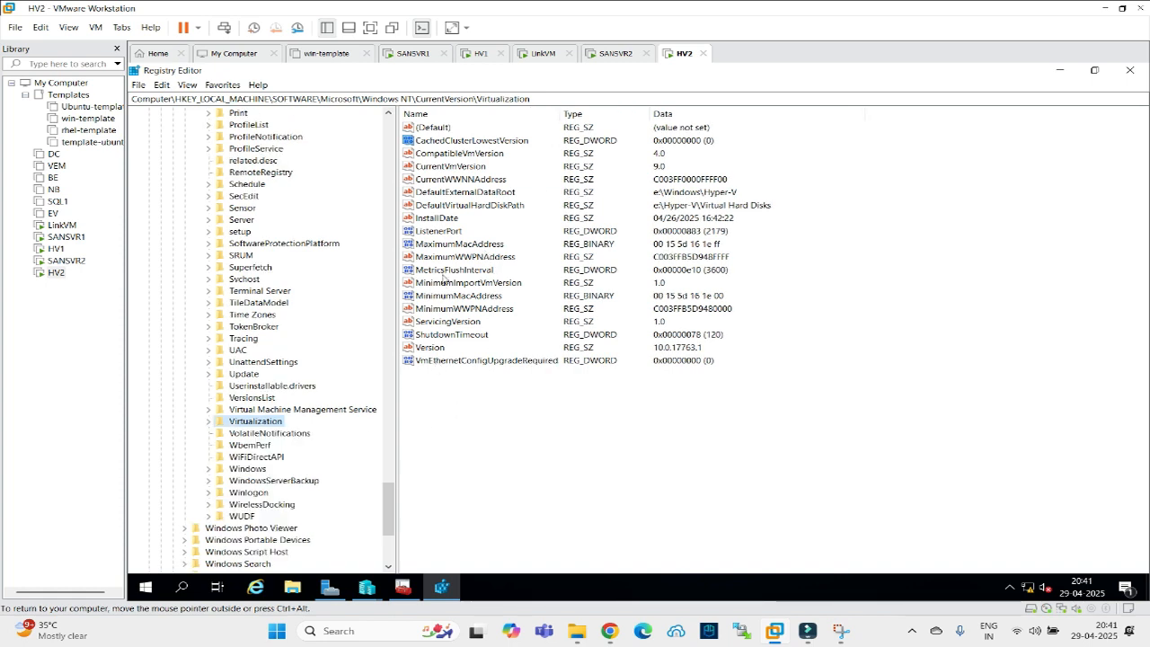
left_click(209, 422)
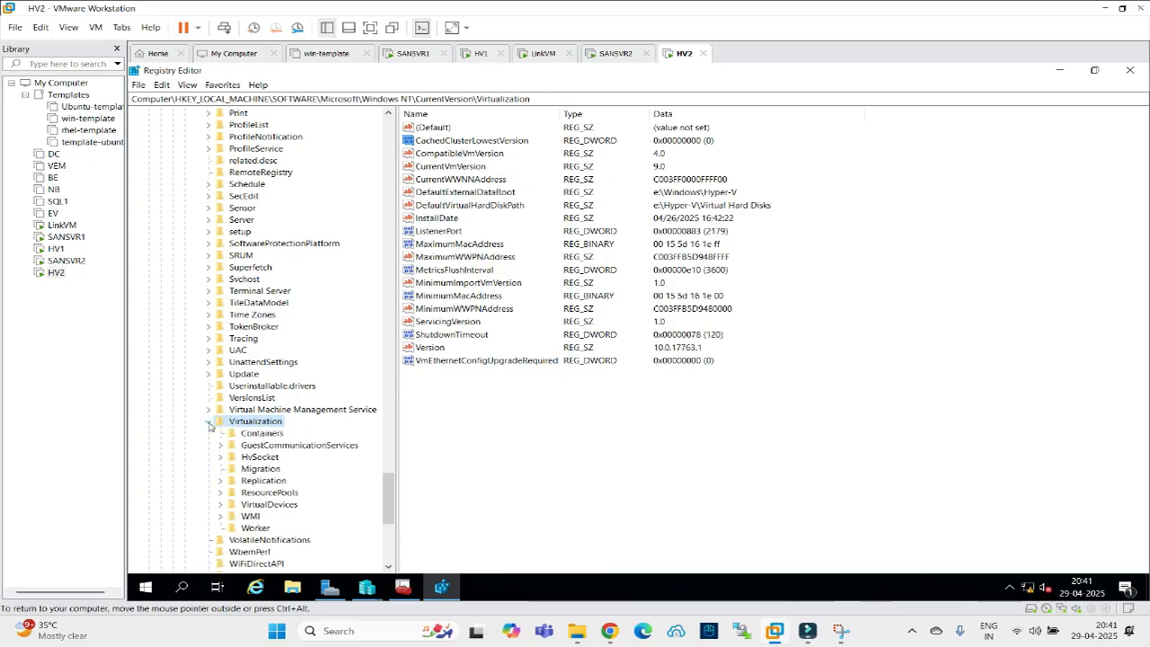
left_click(235, 483)
left_click(217, 482)
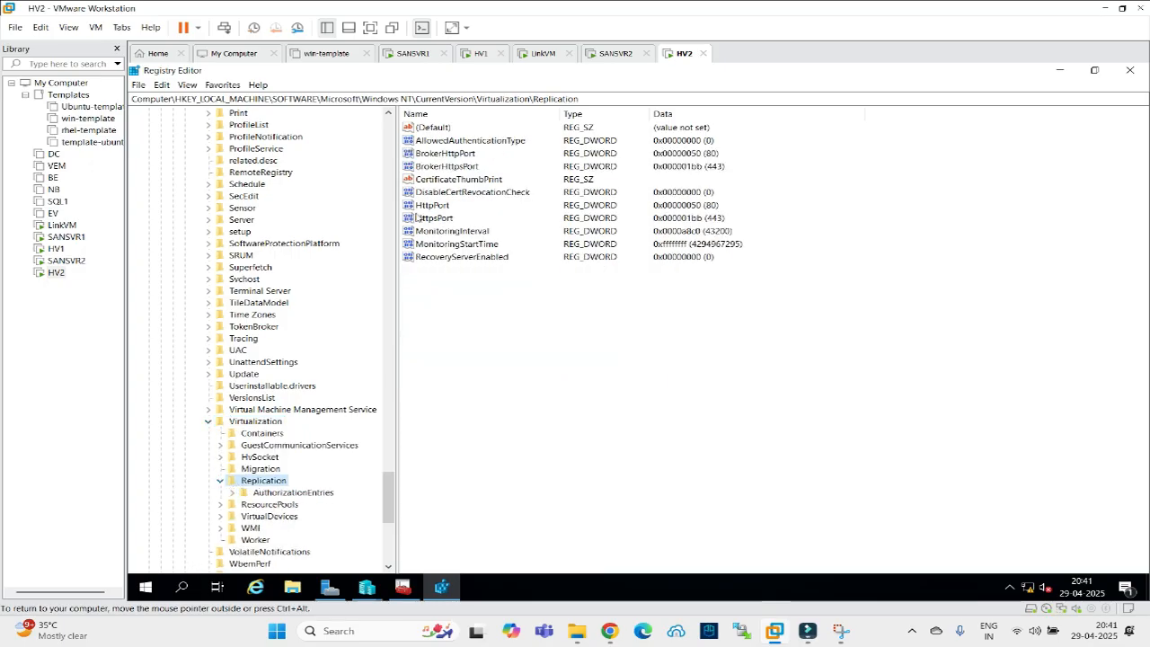
Change the DisableCertRevocationCheck value to 1.
left_click(464, 194)
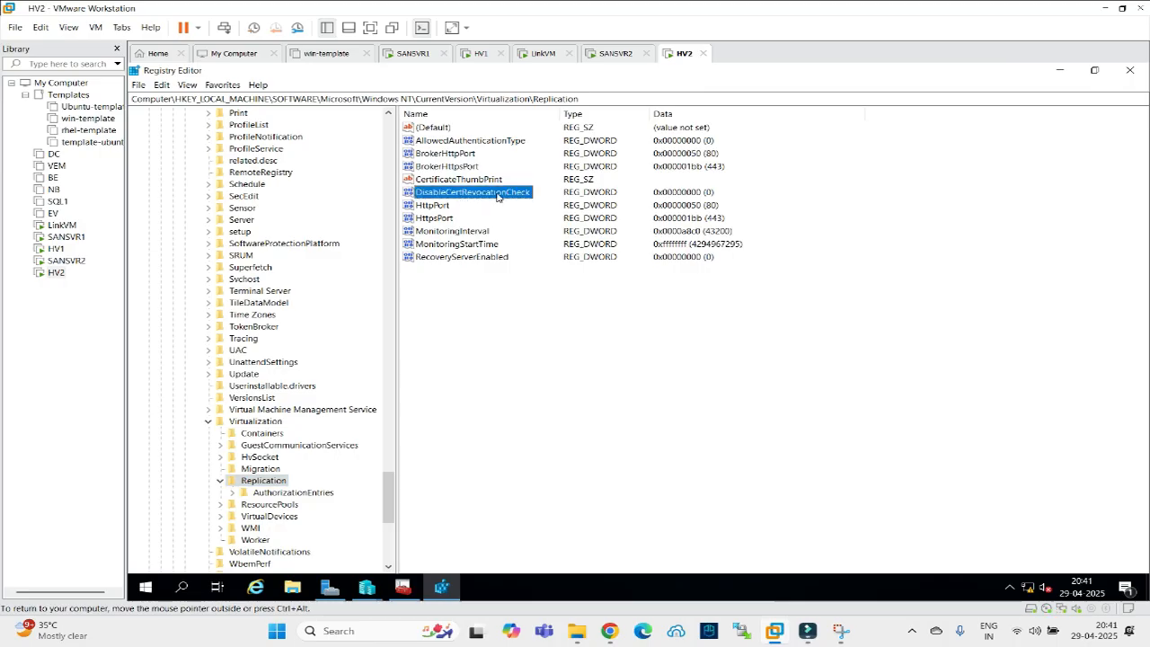
double_click(497, 196)
type("1")
left_click(330, 233)
left_click(501, 363)
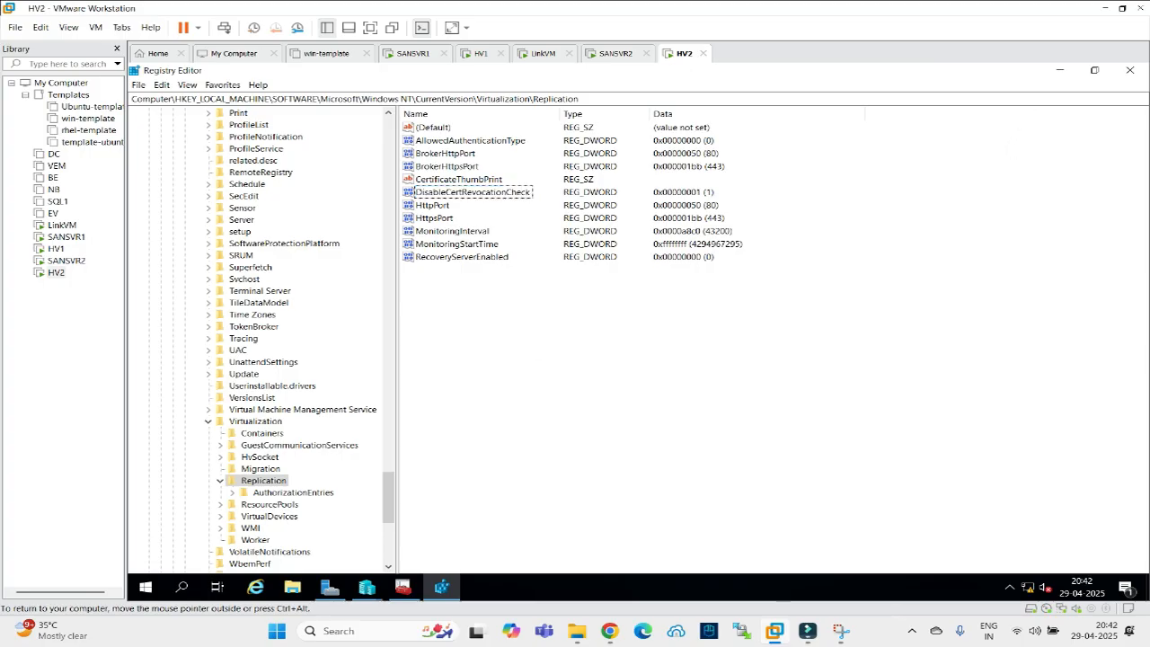
Reapply HV2's replica settings, acknowledge the port 443 firewall notice, and close Hyper-V Settings.
left_click(1060, 70)
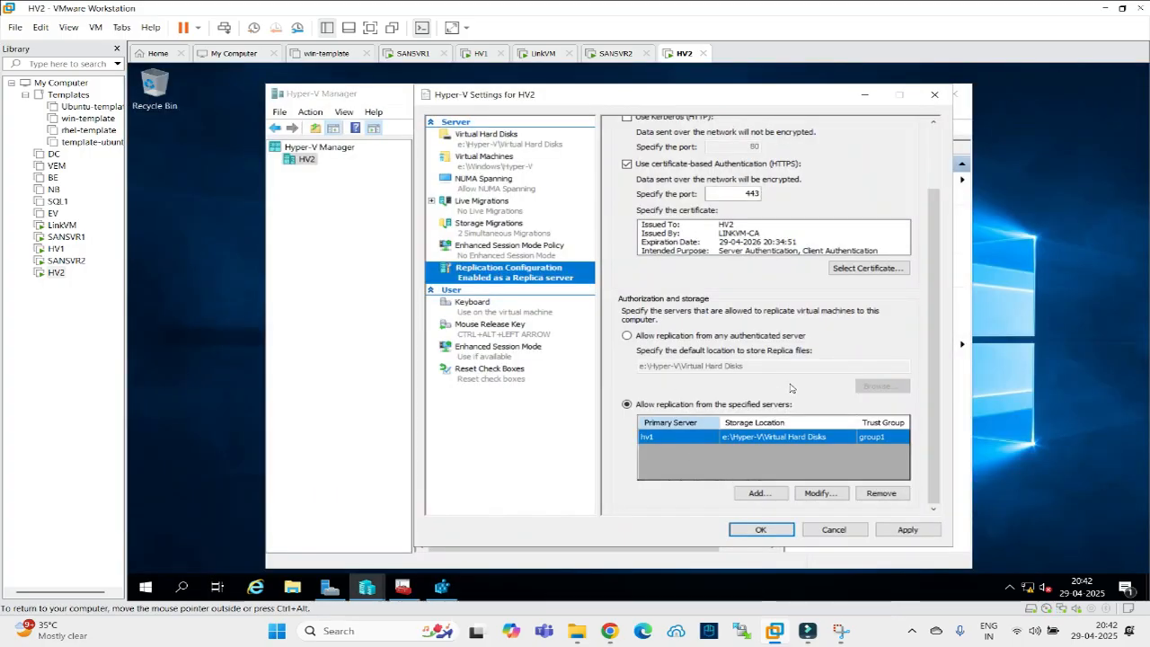
left_click(899, 530)
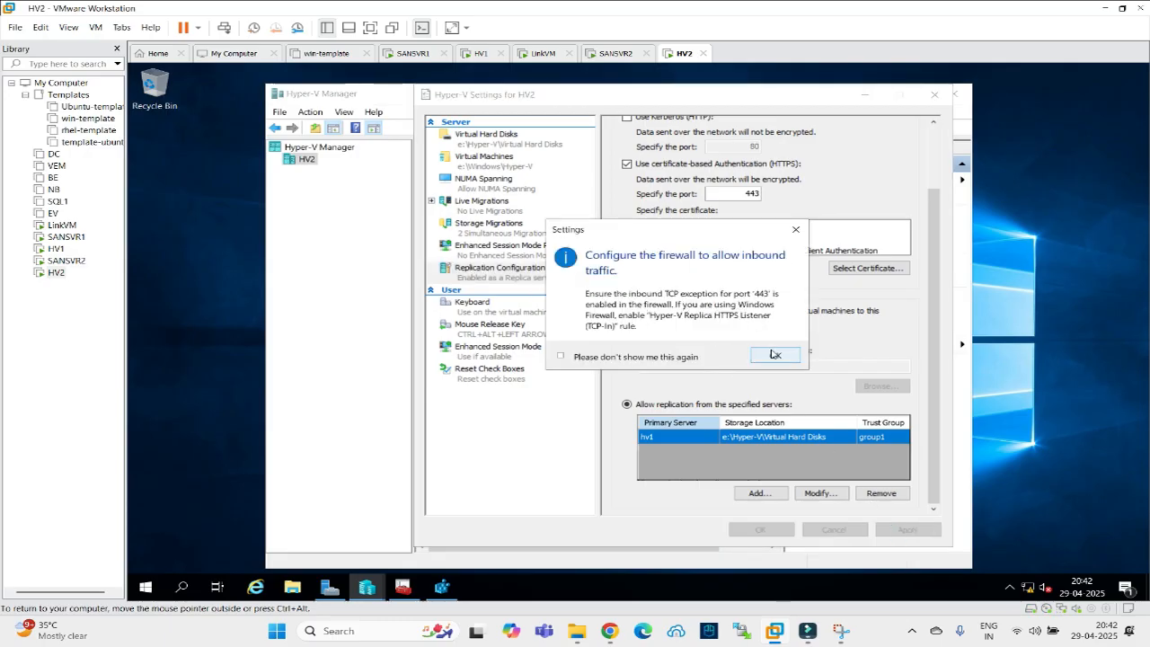
left_click(771, 356)
left_click(760, 529)
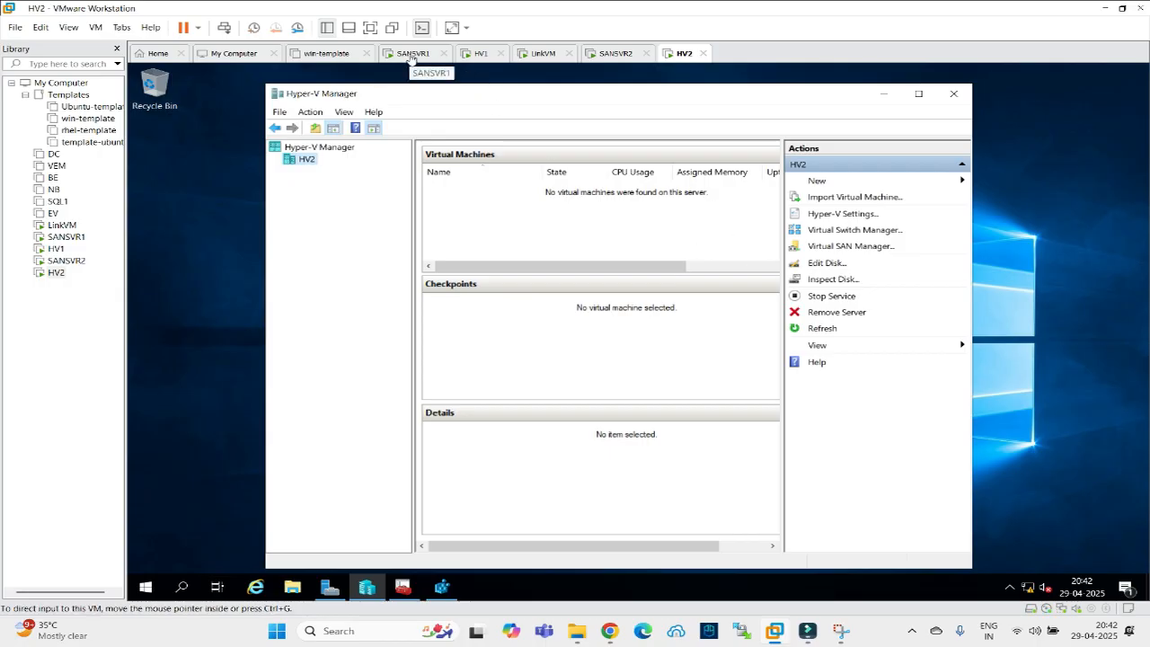
On HV1, launch Registry Editor from Run and close the cert folder and Hyper-V Manager.
left_click(481, 53)
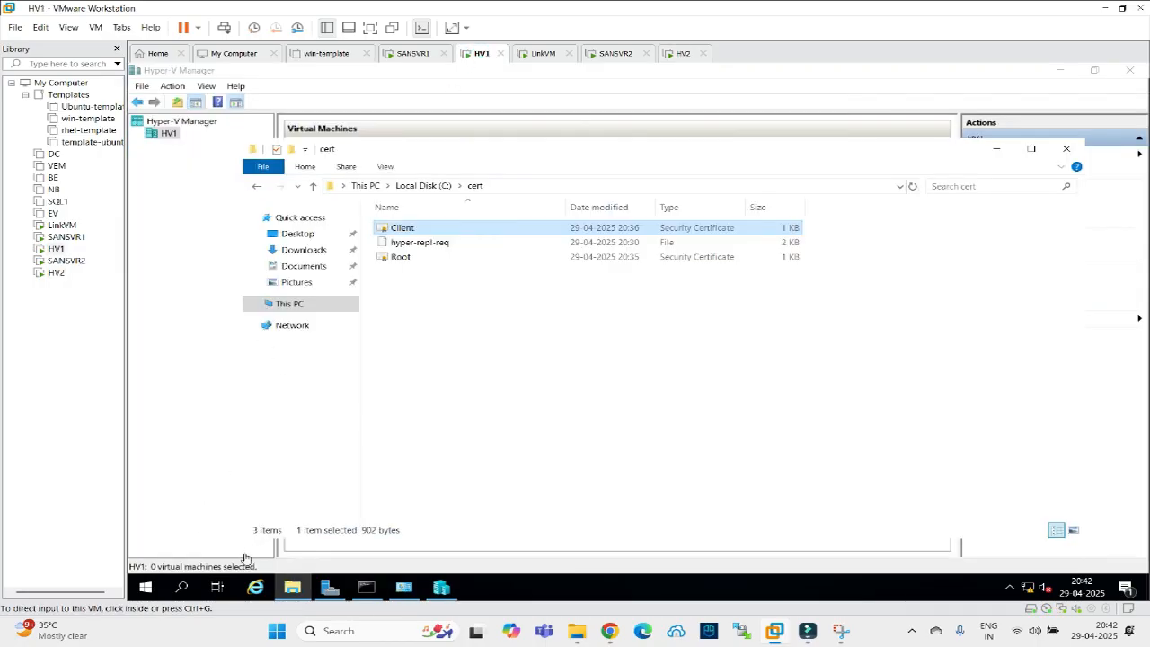
right_click(146, 588)
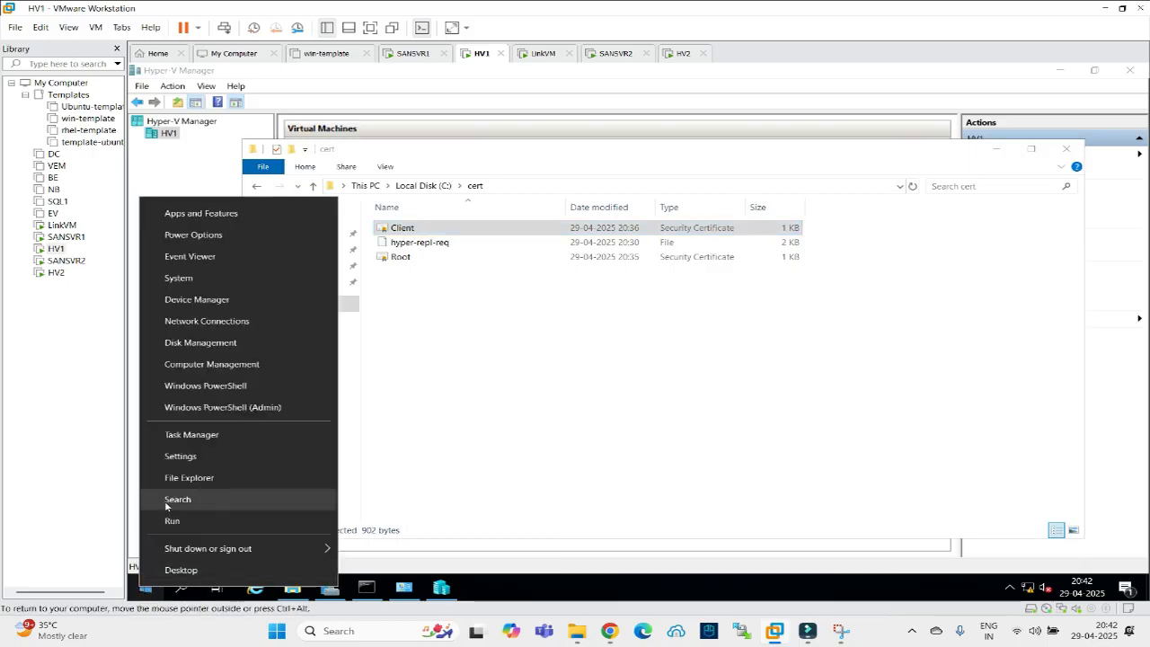
left_click(169, 521)
type("rc")
key("Return")
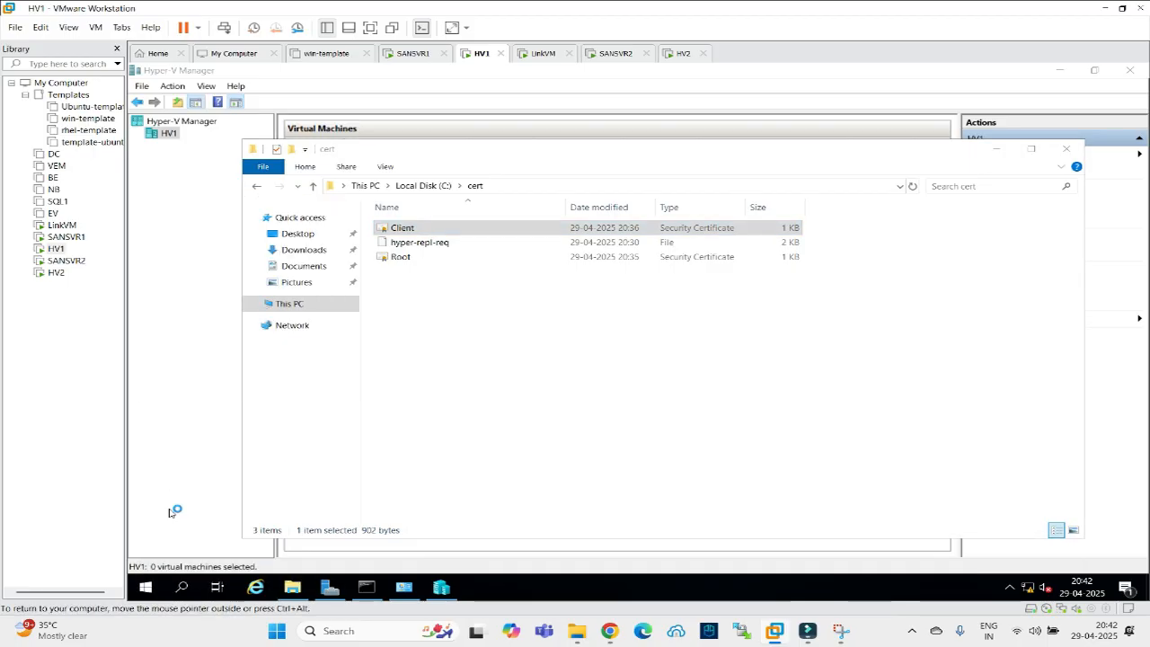
left_click(1079, 149)
left_click(1130, 70)
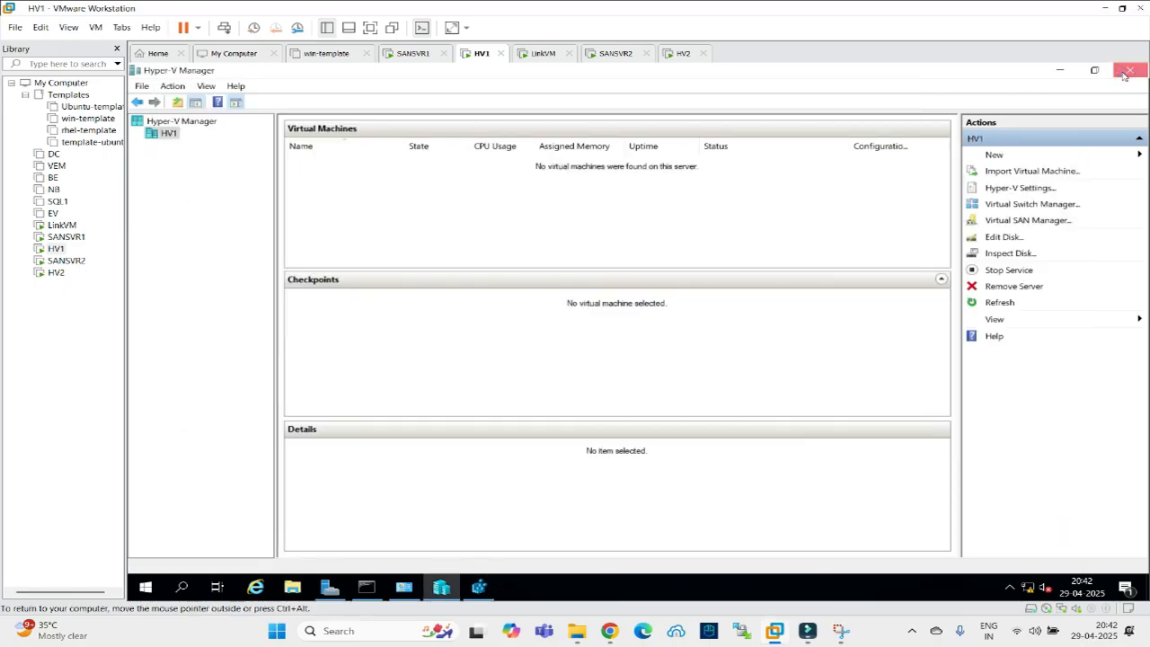
Navigate to HKLM\SOFTWARE\Microsoft\Windows NT\CurrentVersion\Virtualization\Replication in the maximized Registry Editor.
left_click(174, 171)
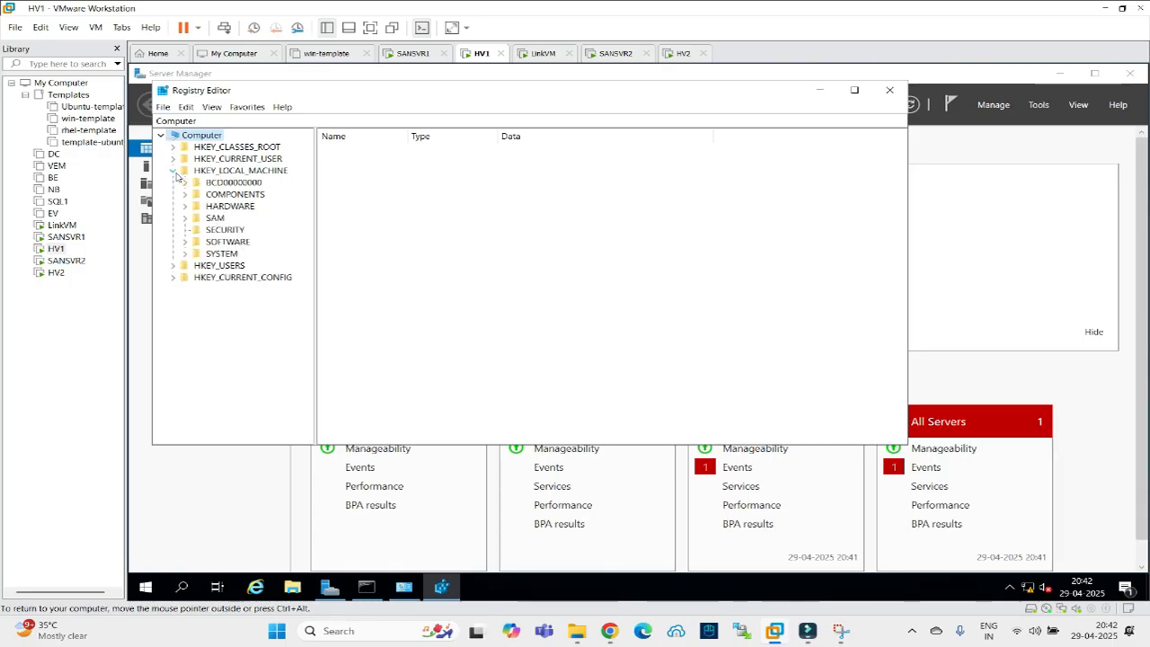
left_click(184, 242)
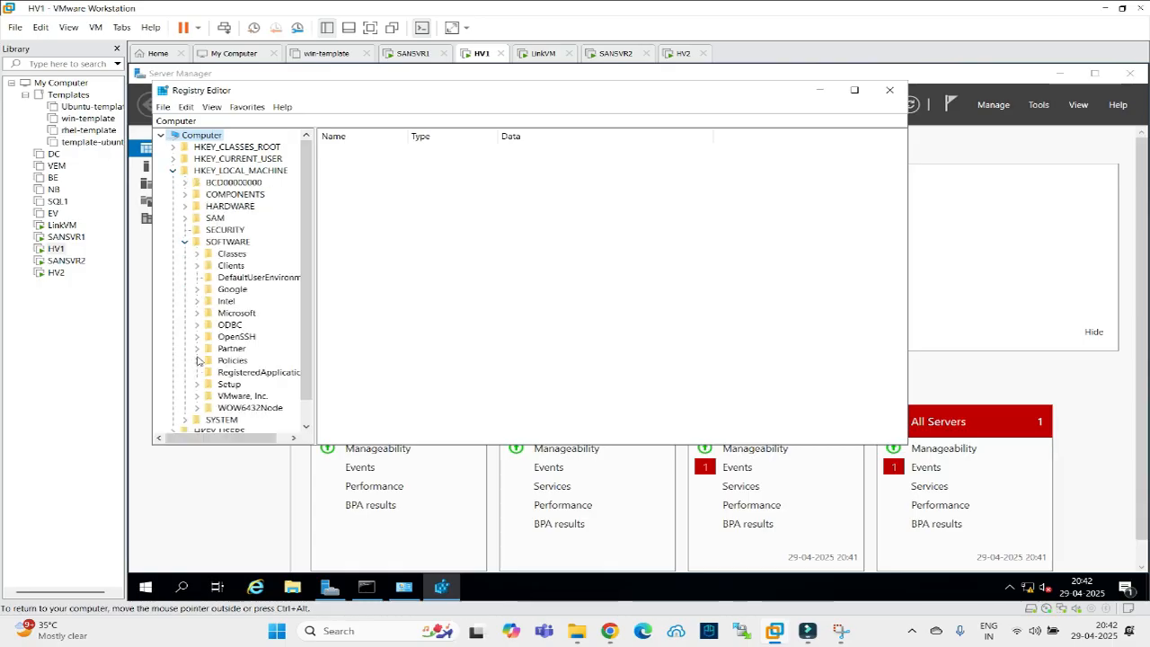
left_click(197, 315)
left_click(243, 339)
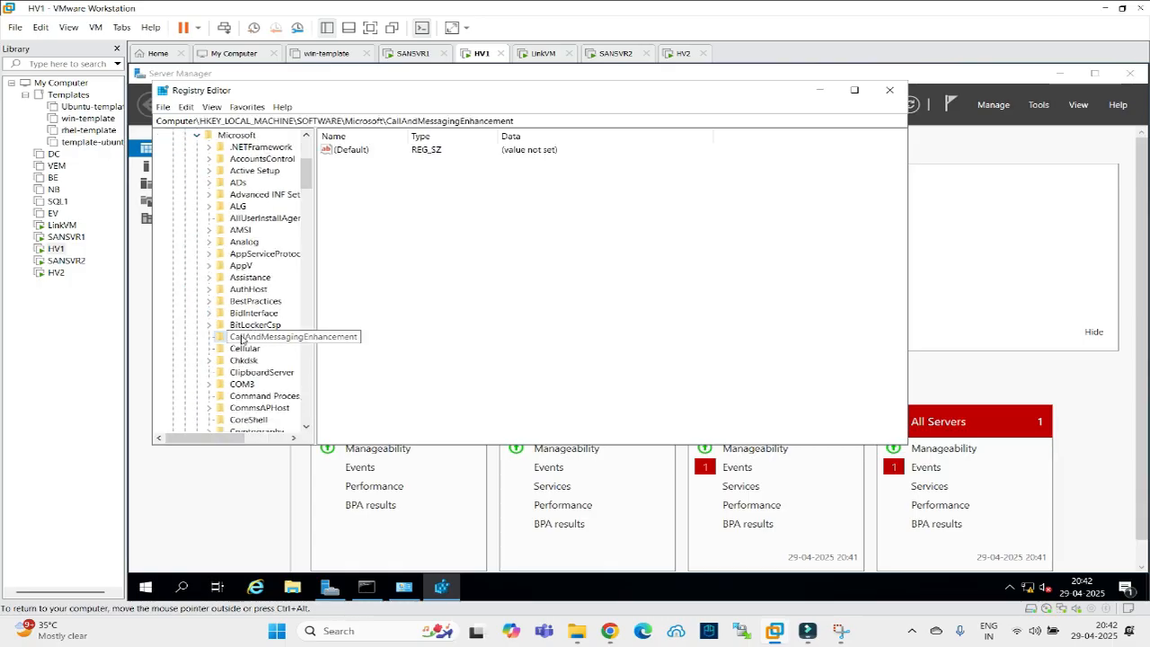
type("win")
scroll(229, 360, "down", 4)
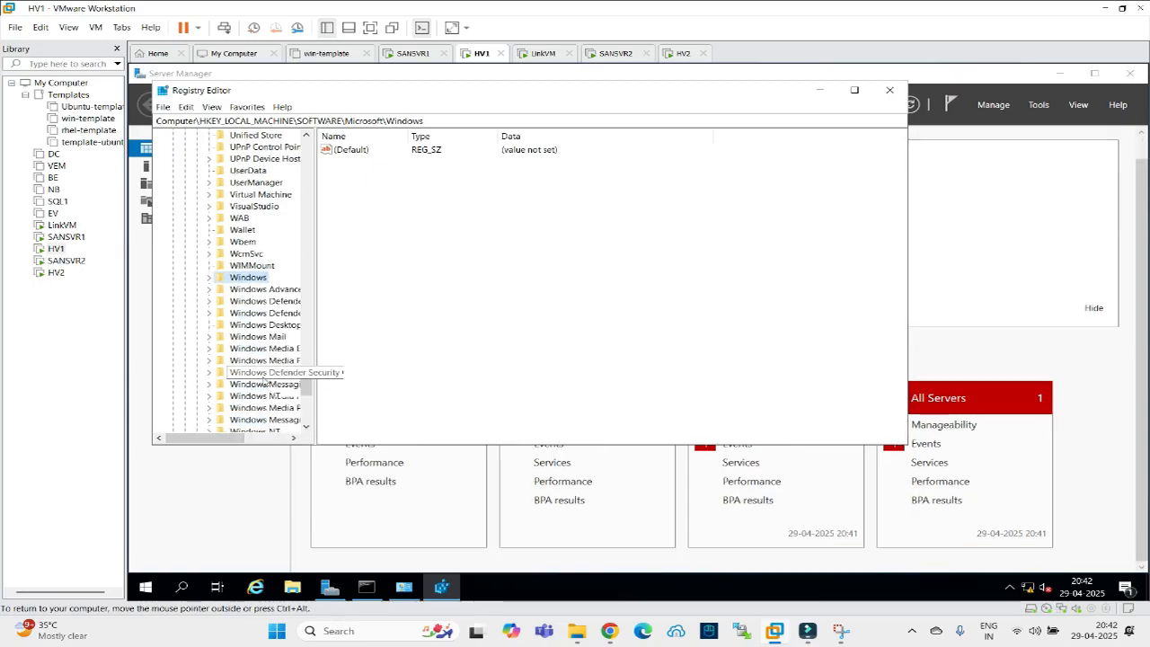
left_click(210, 397)
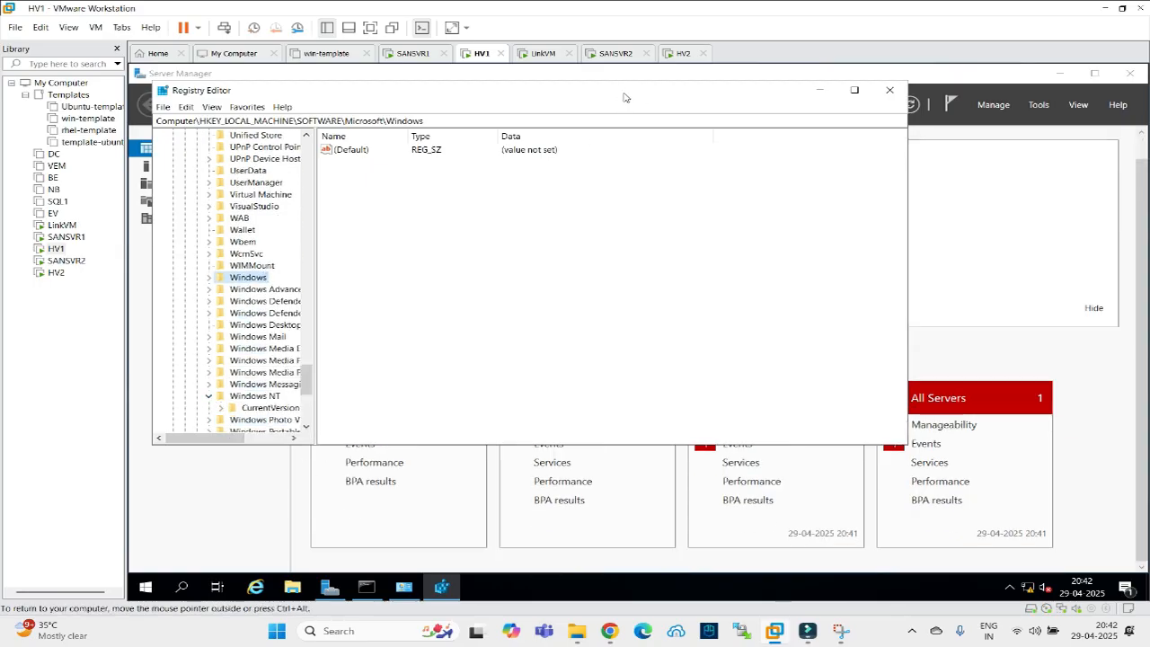
left_click(855, 90)
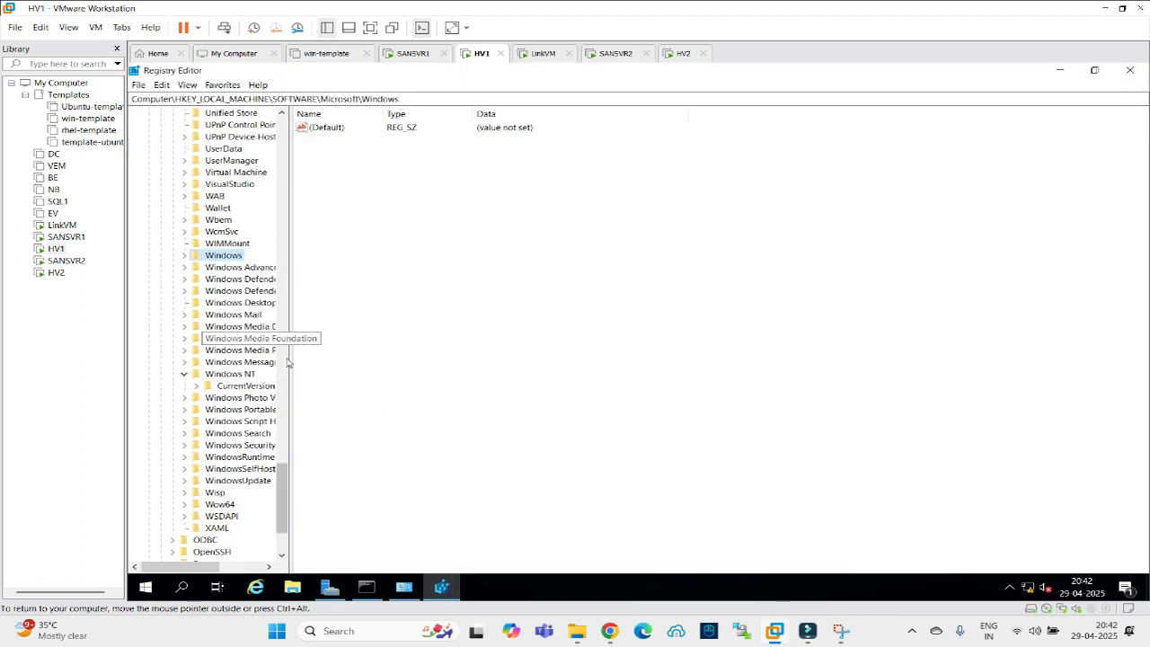
left_click_drag(290, 372, 393, 372)
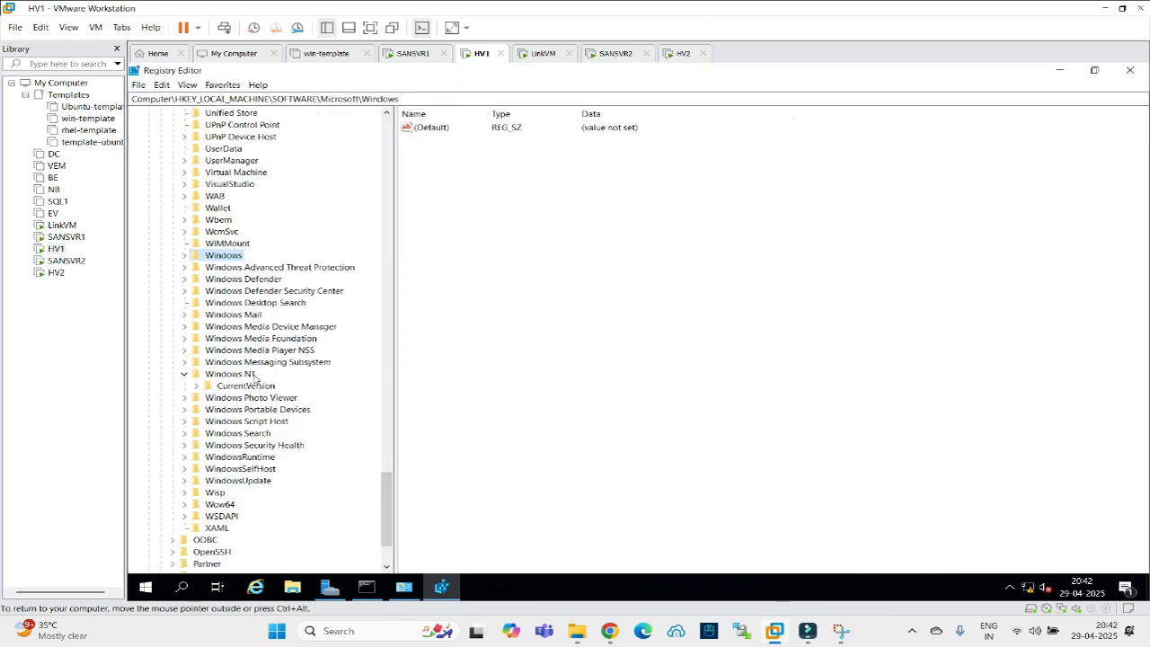
left_click(197, 386)
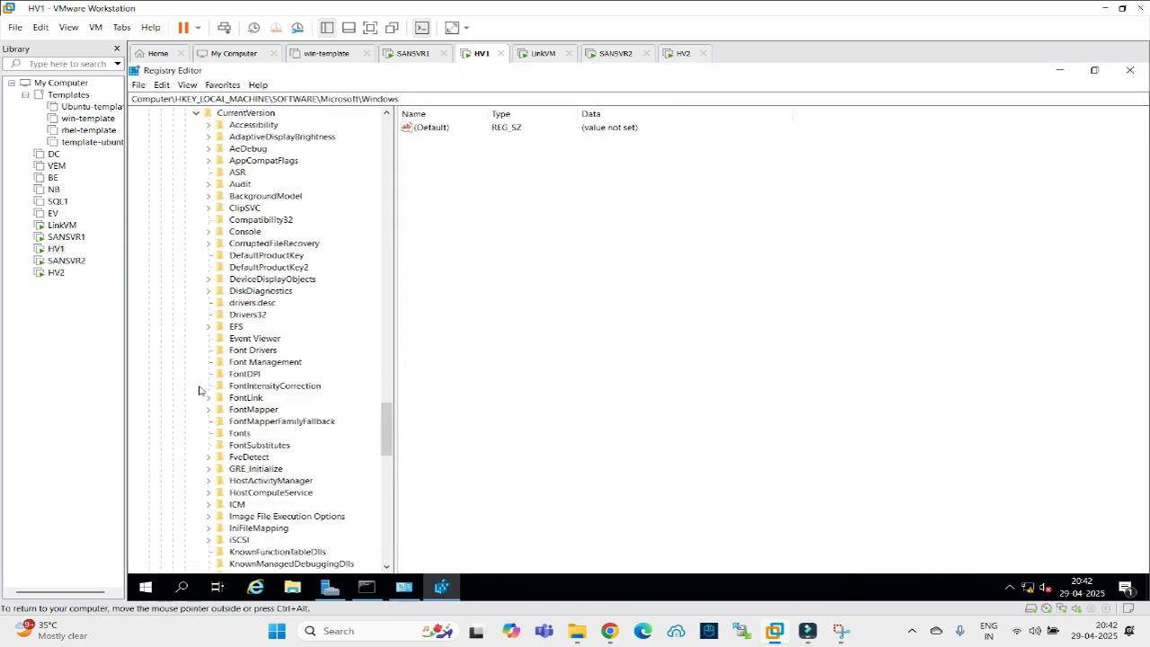
left_click(241, 447)
type("vice")
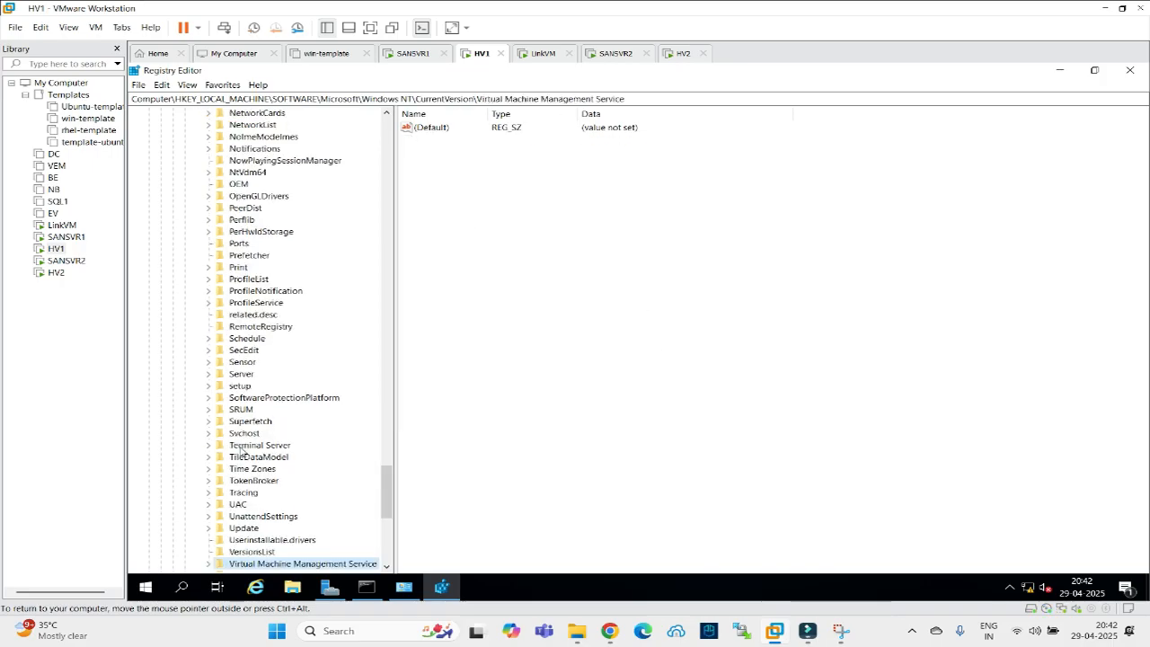
scroll(241, 450, "down", 3)
left_click(208, 468)
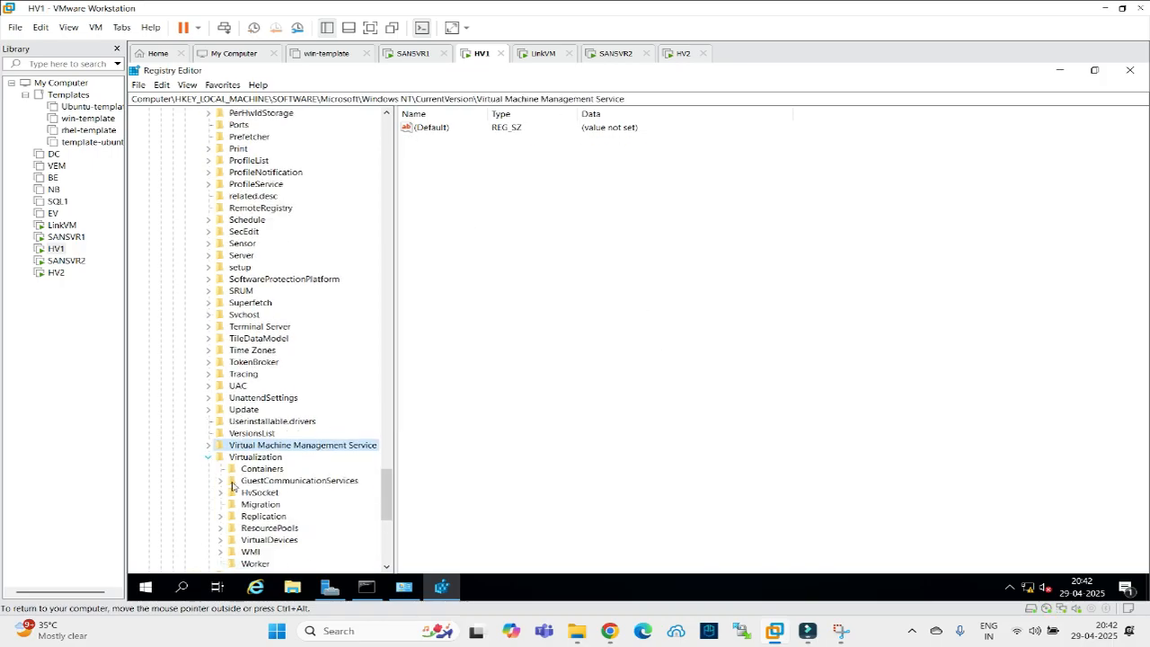
left_click(220, 444)
left_click(260, 446)
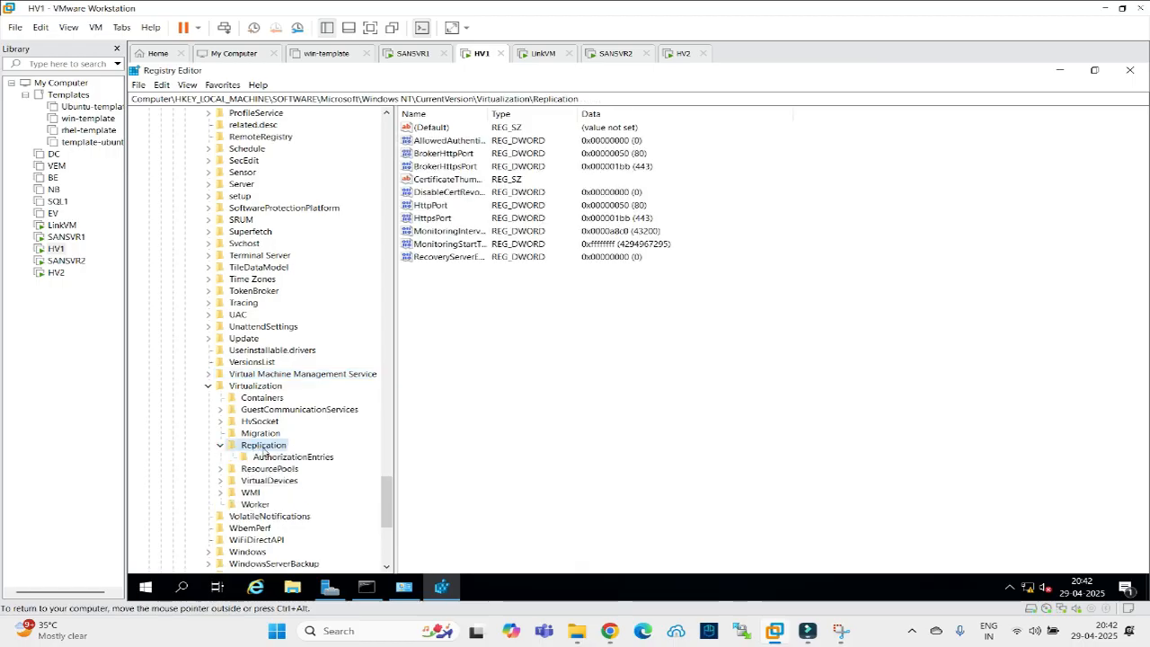
Set DisableCertRevocationCheck to 1 and close Registry Editor.
double_click(454, 192)
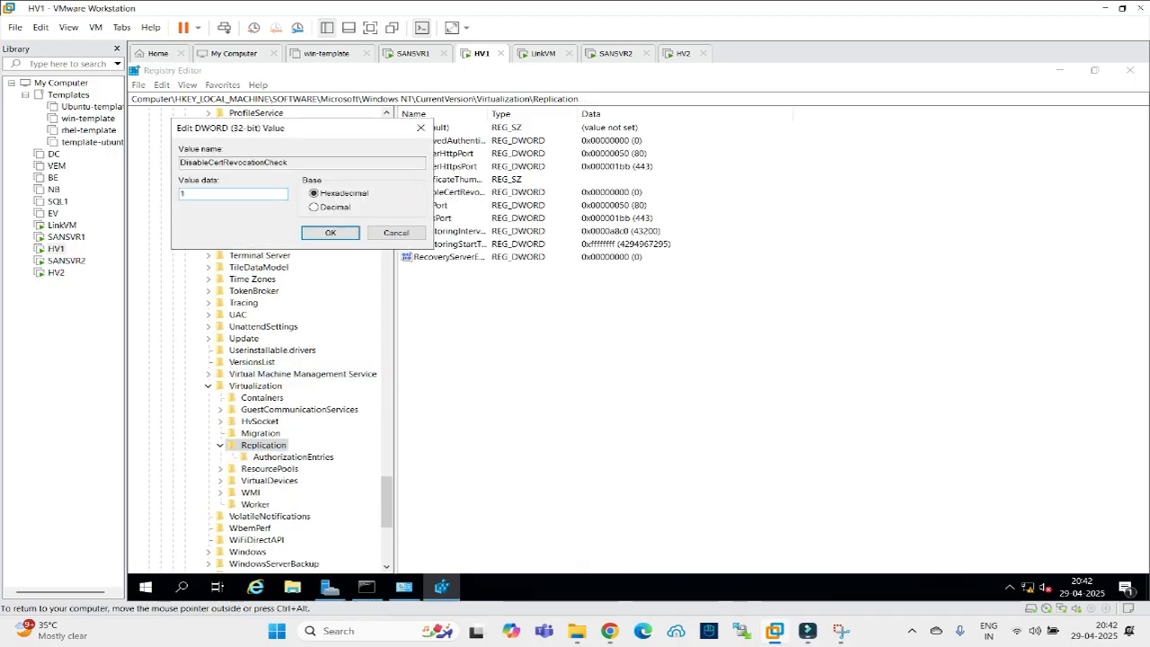
left_click(321, 234)
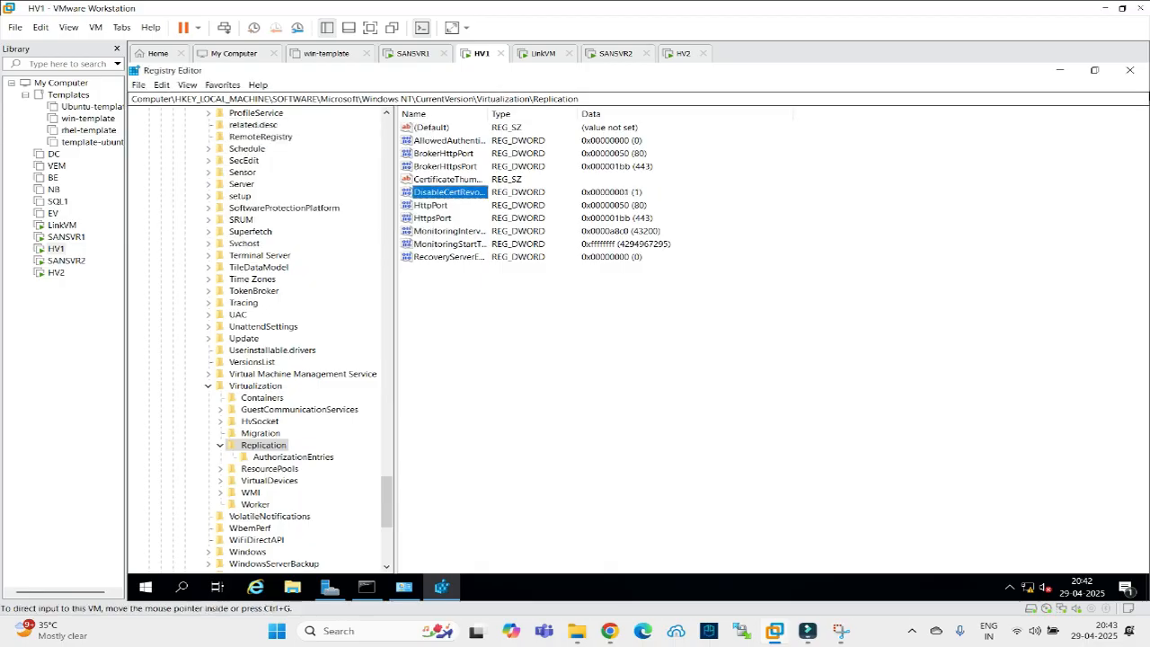
left_click(1130, 70)
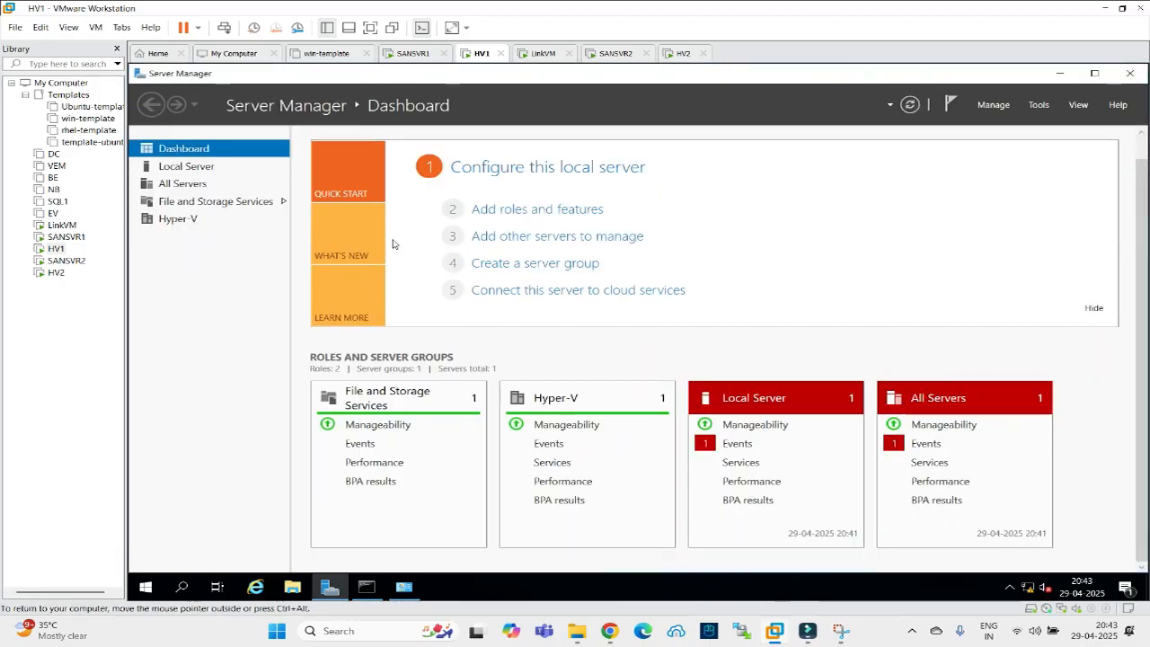
Launch Hyper-V Manager from Server Manager's tools and close the command prompt window.
left_click(1035, 106)
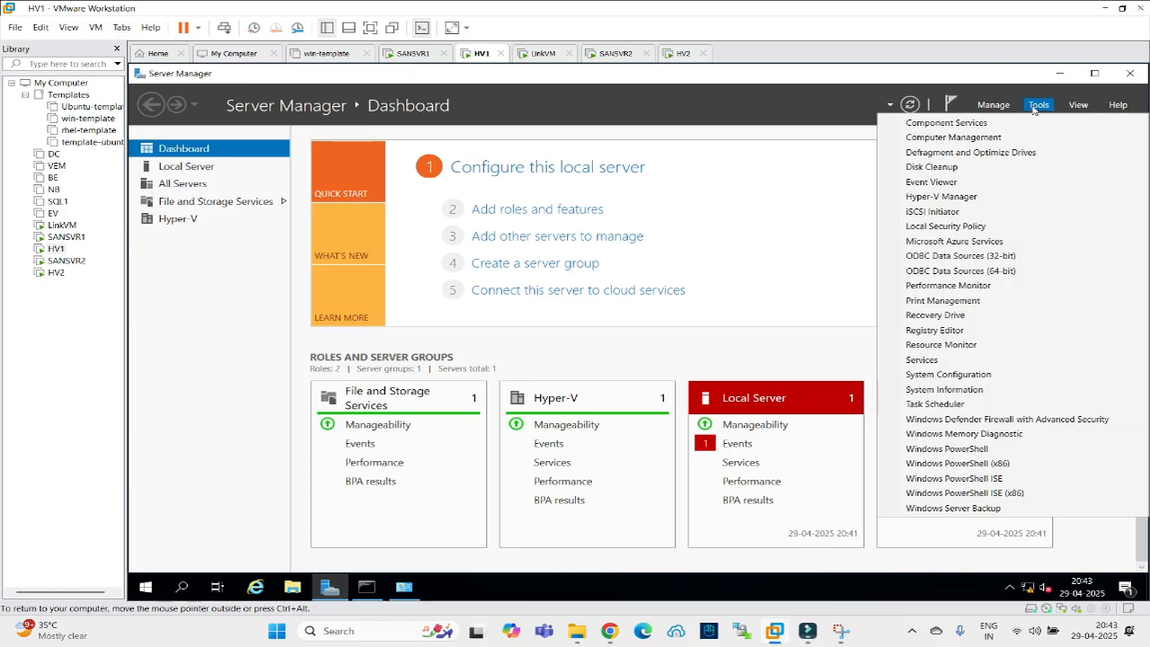
left_click(953, 195)
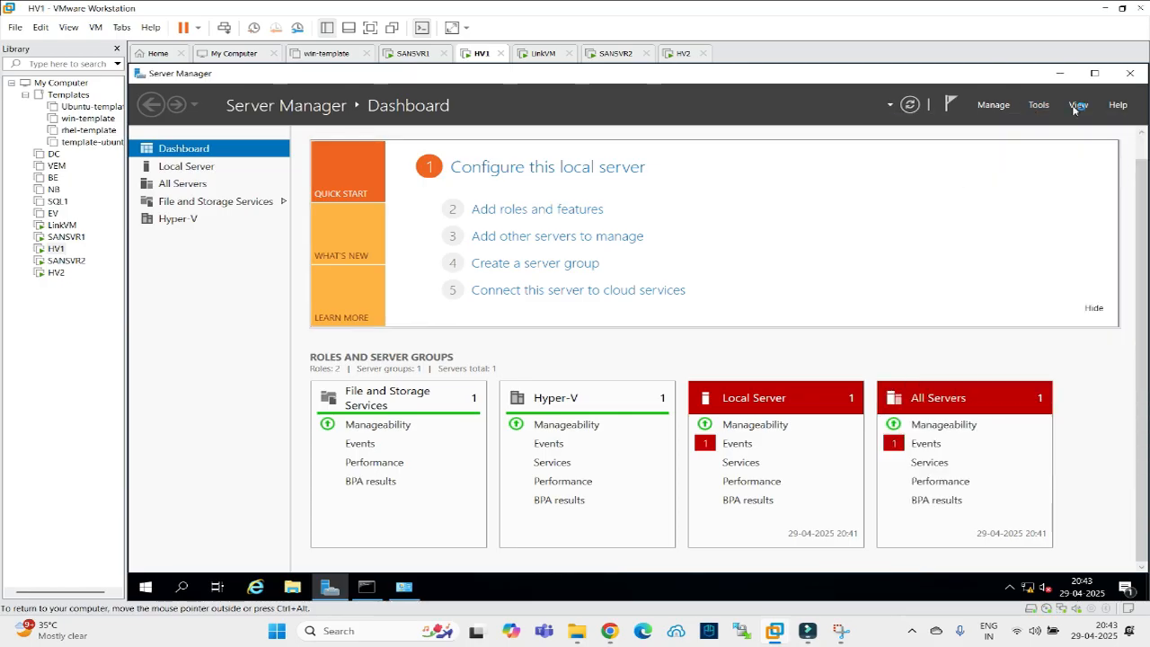
left_click(1060, 72)
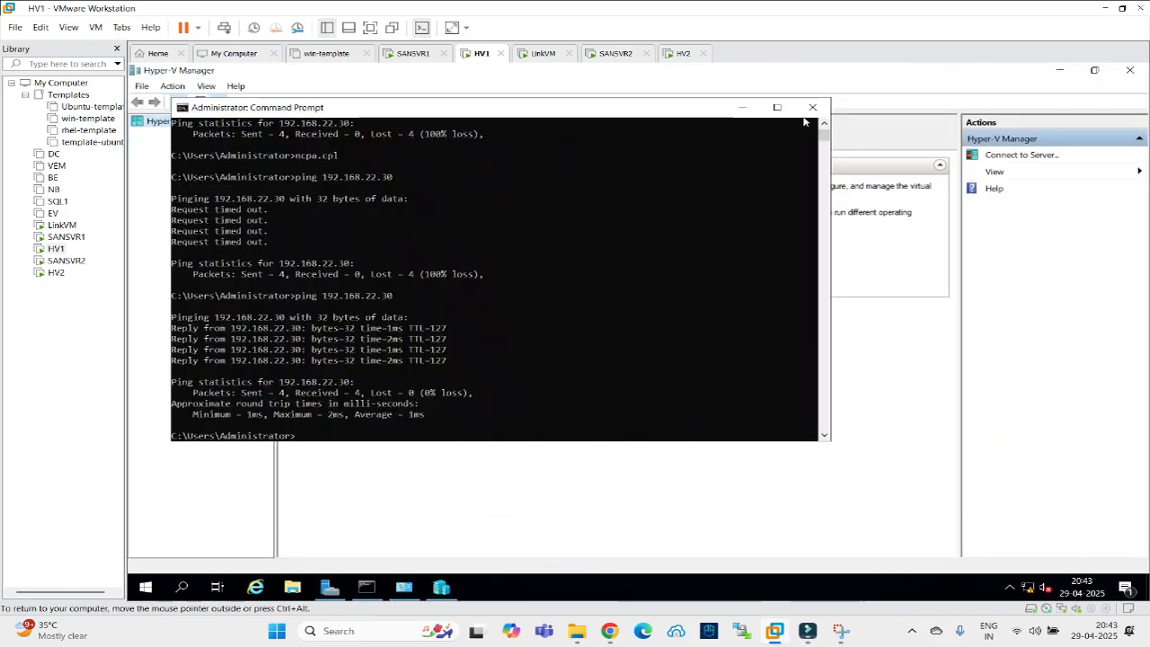
left_click(813, 108)
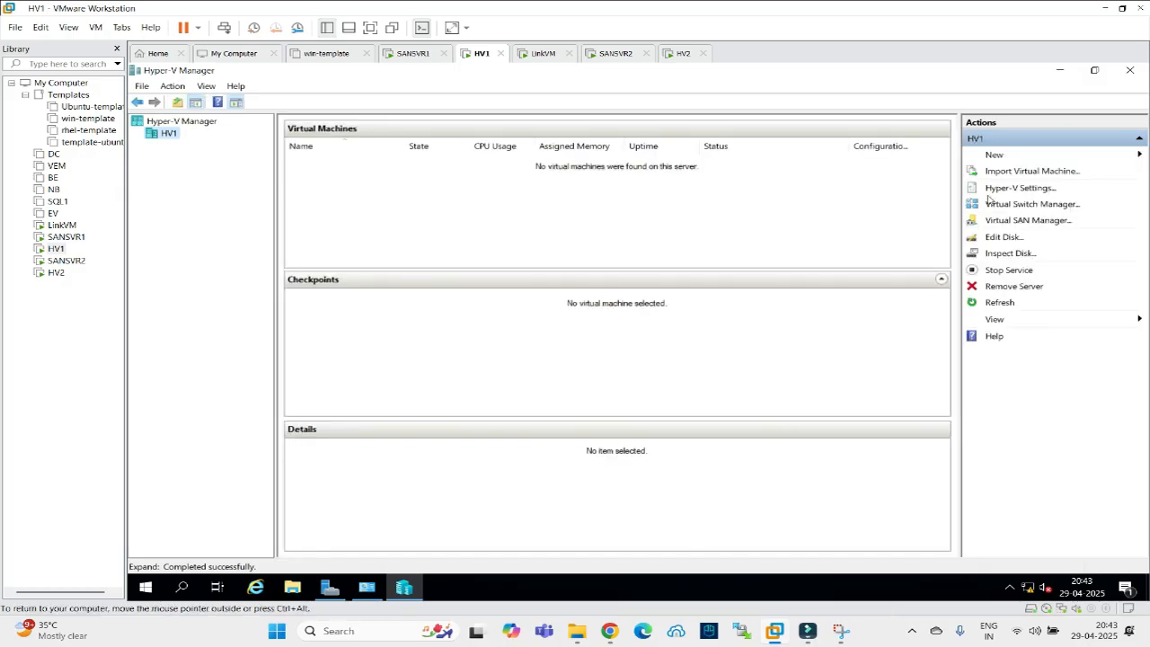
Enable HV1 as a Replica server using certificate-based HTTPS authentication with the HV2 certificate.
left_click(1000, 187)
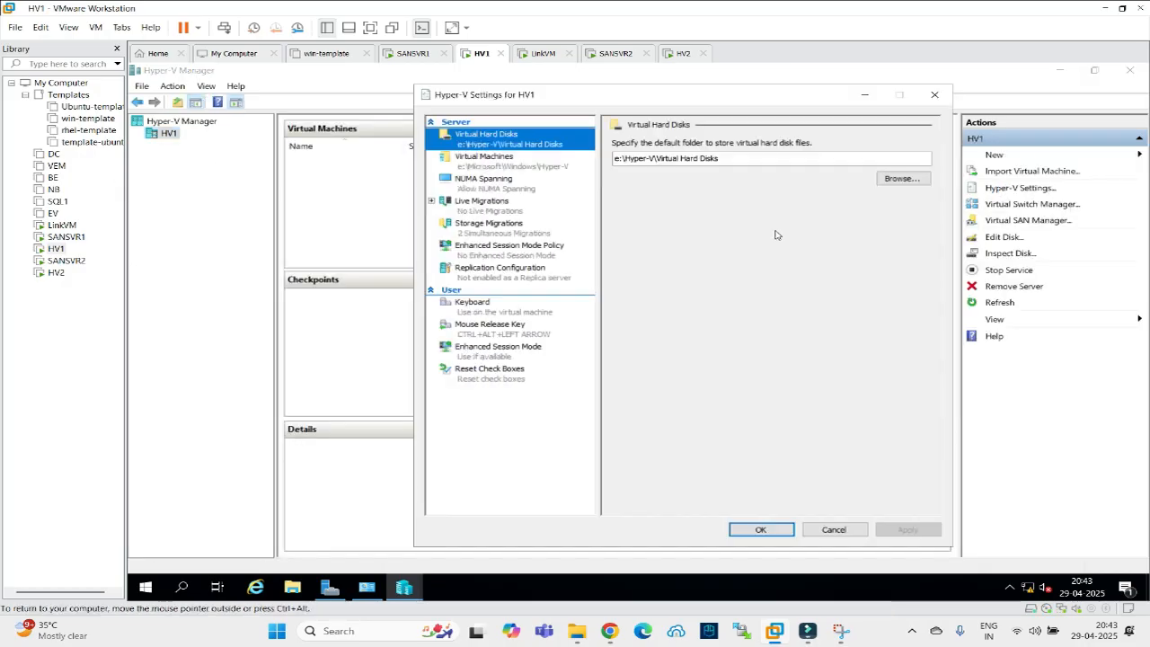
left_click(469, 271)
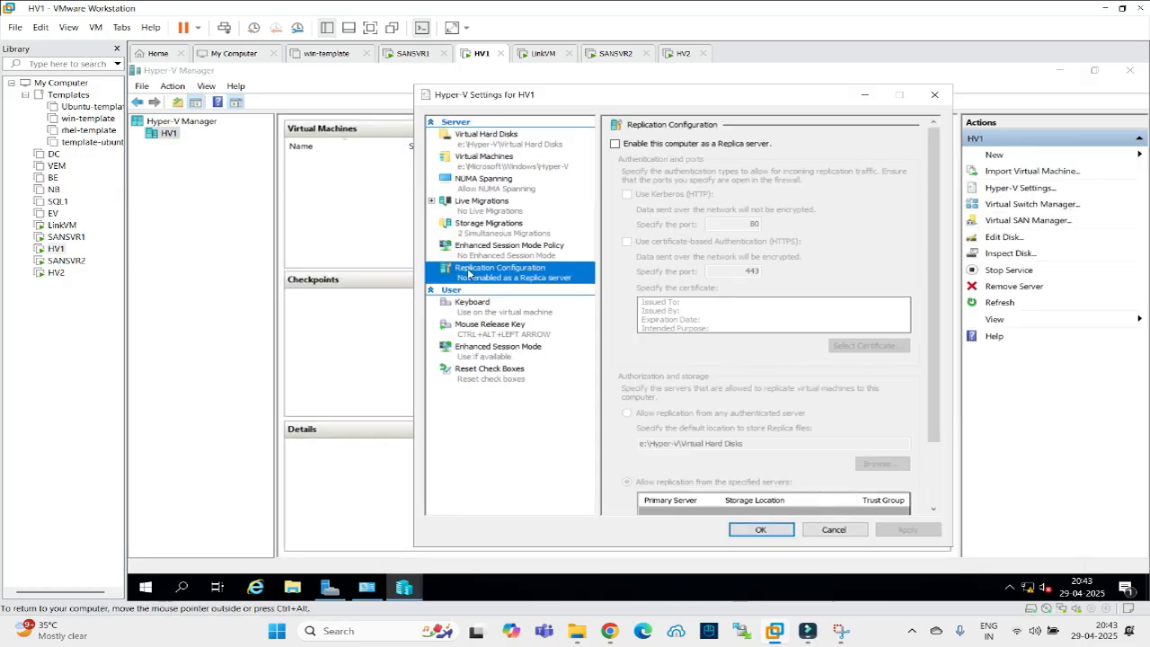
left_click(614, 144)
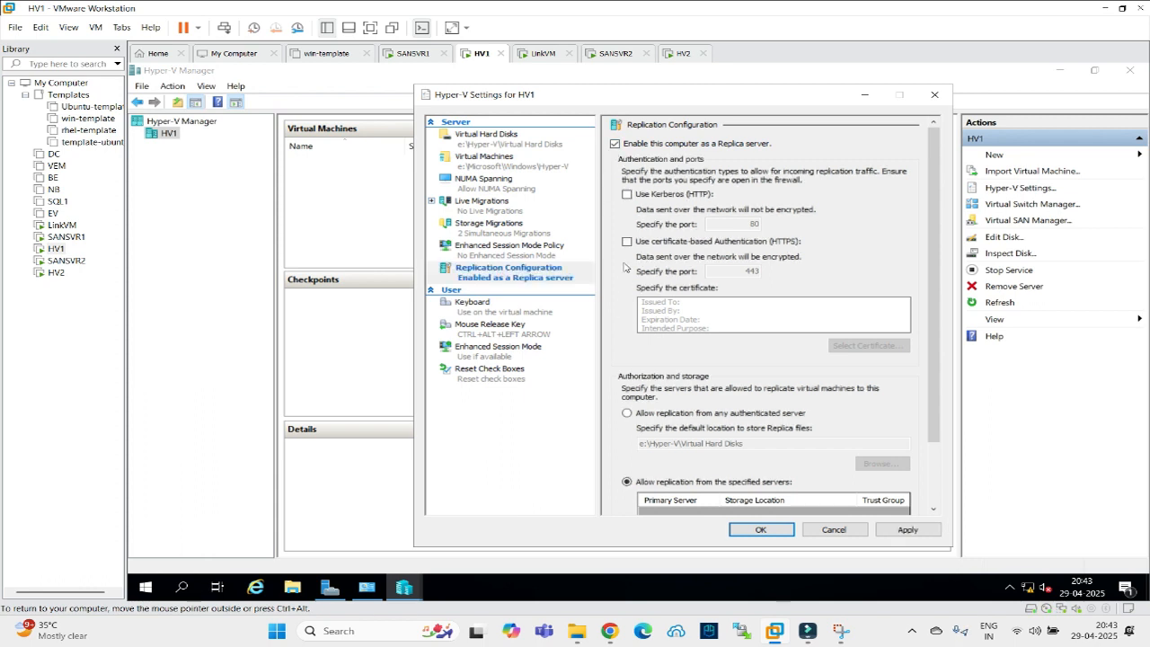
left_click(628, 242)
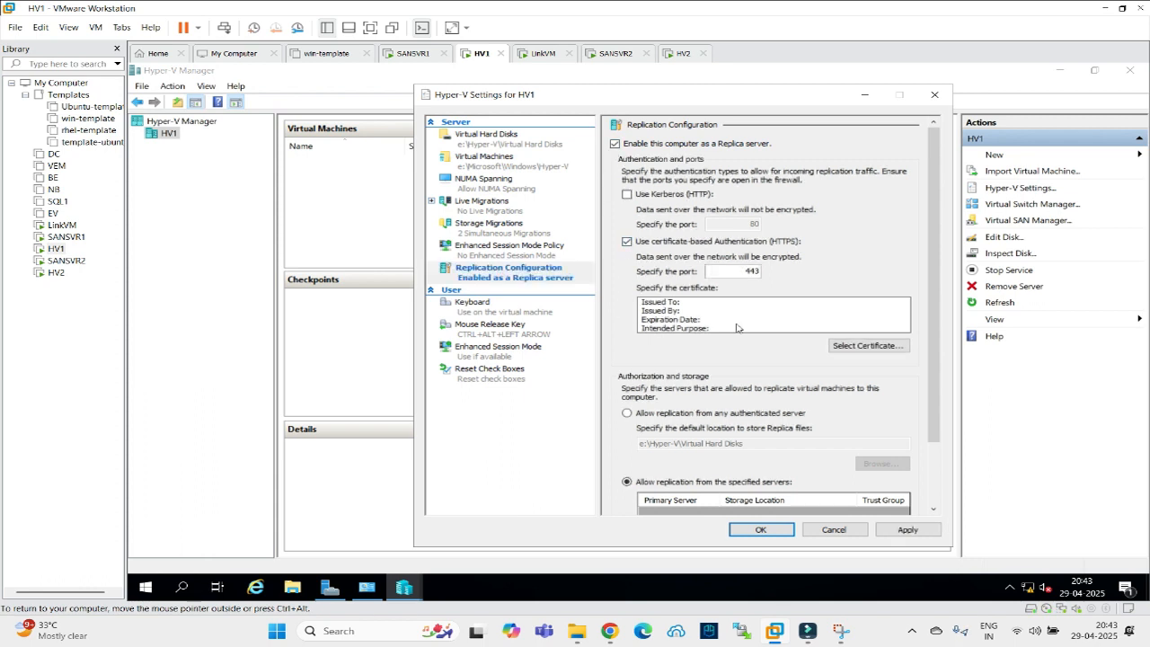
left_click(867, 345)
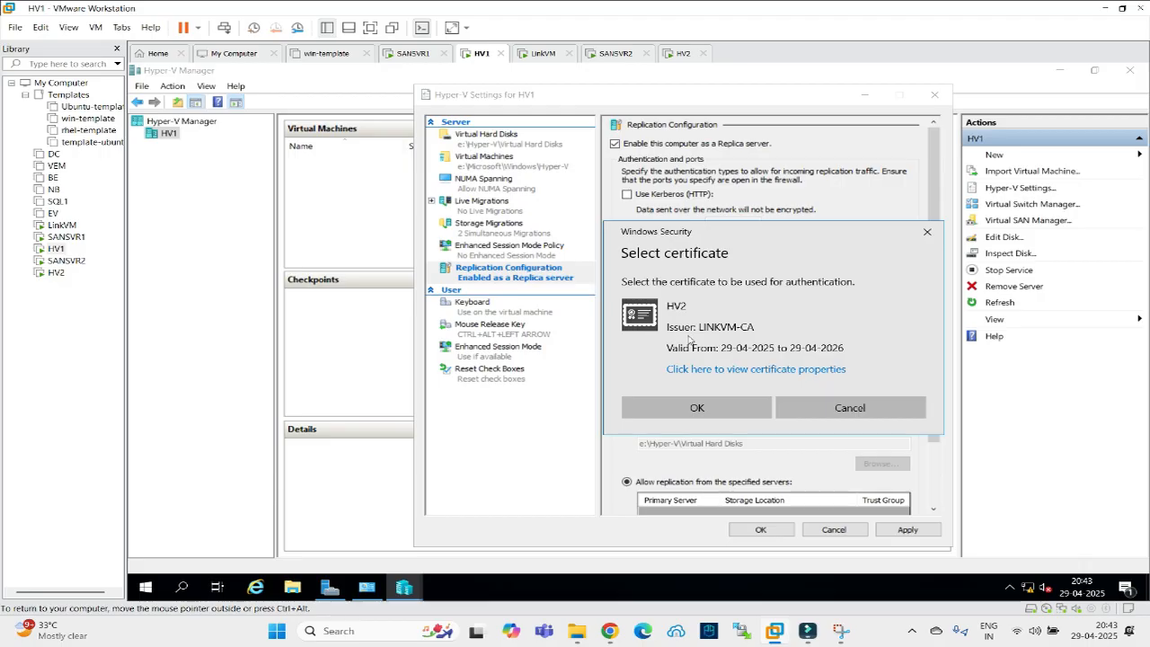
left_click(702, 406)
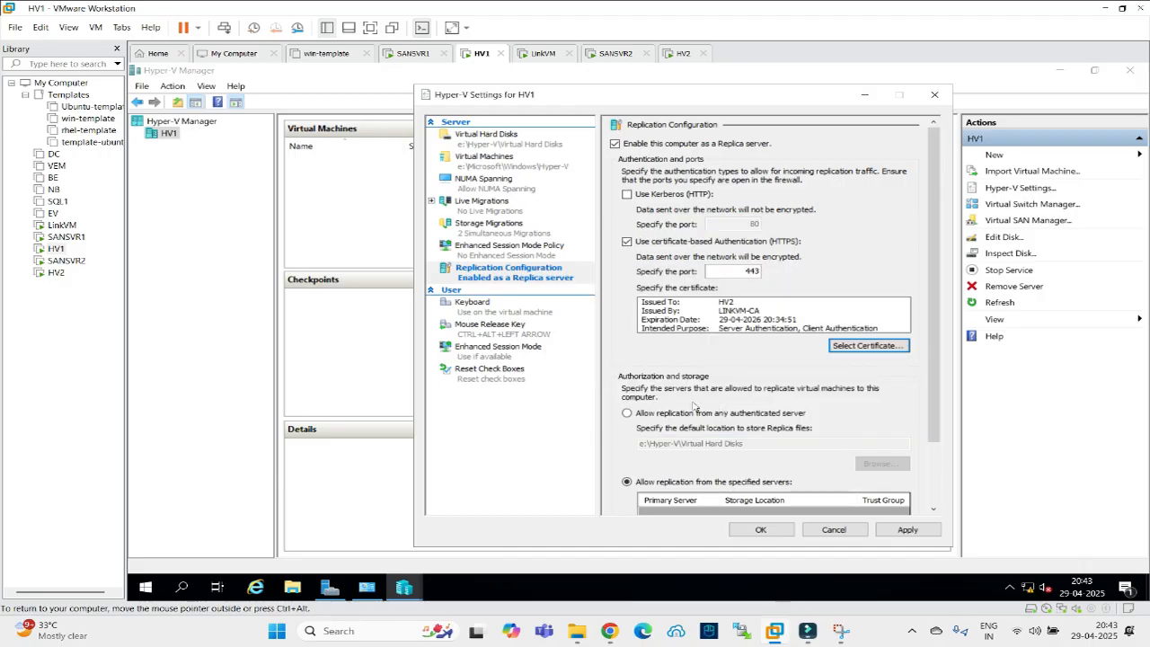
scroll(744, 487, "down", 2)
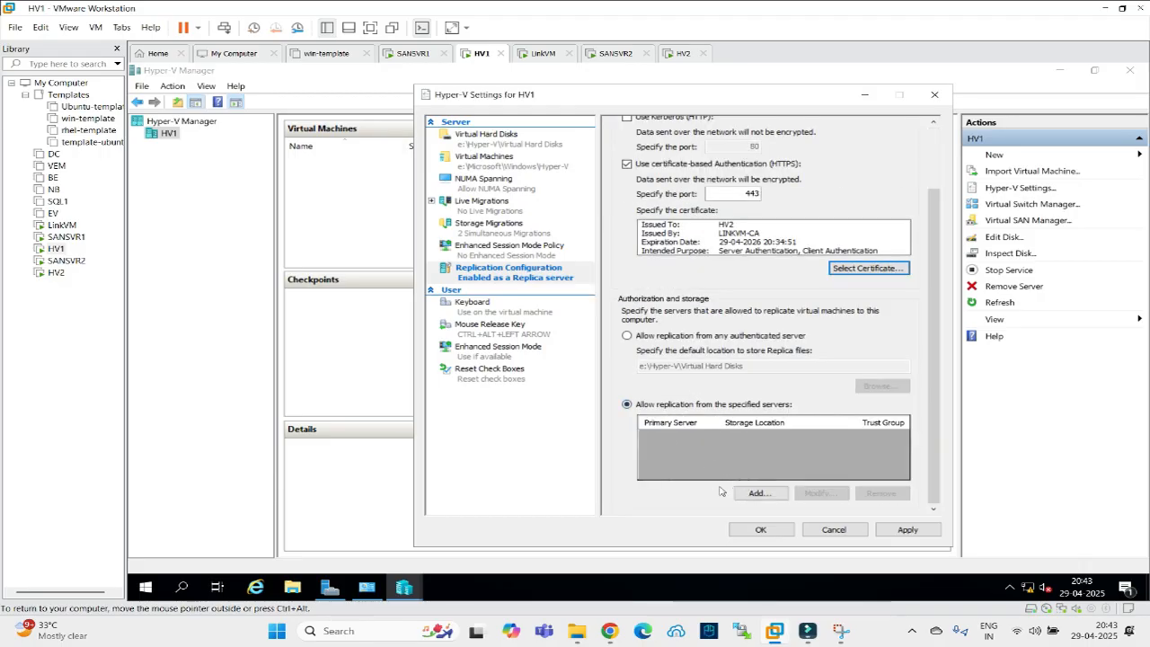
Add an authorization entry allowing hv2 to replicate under trust group group1.
left_click(757, 493)
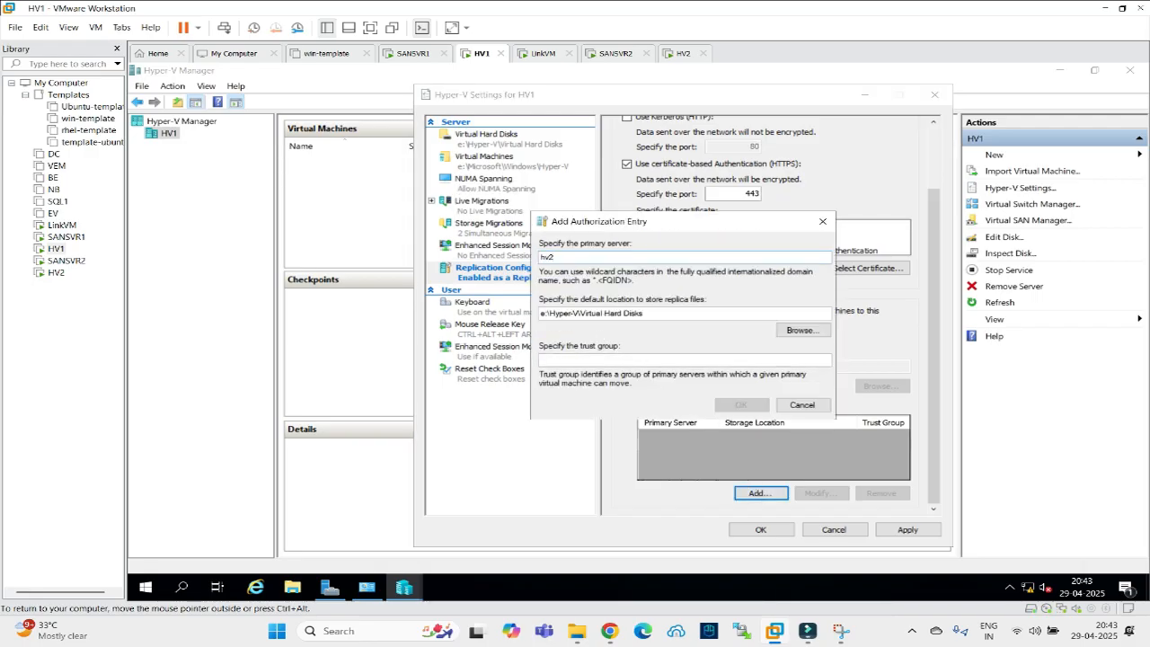
left_click(584, 360)
type("gro")
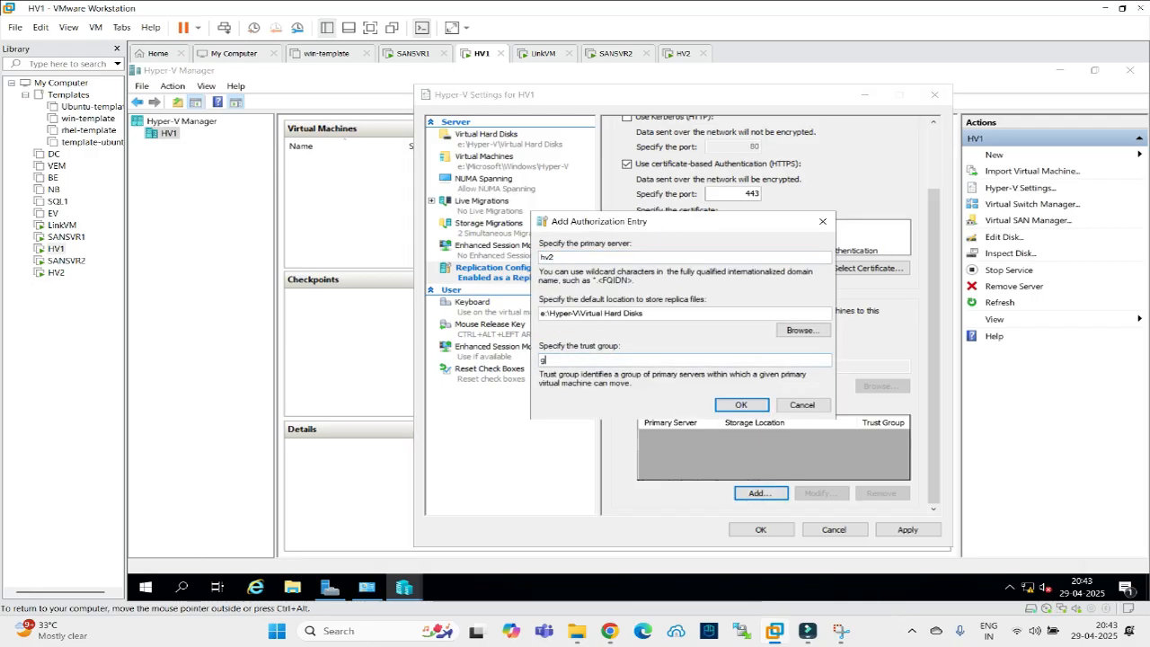
left_click(745, 404)
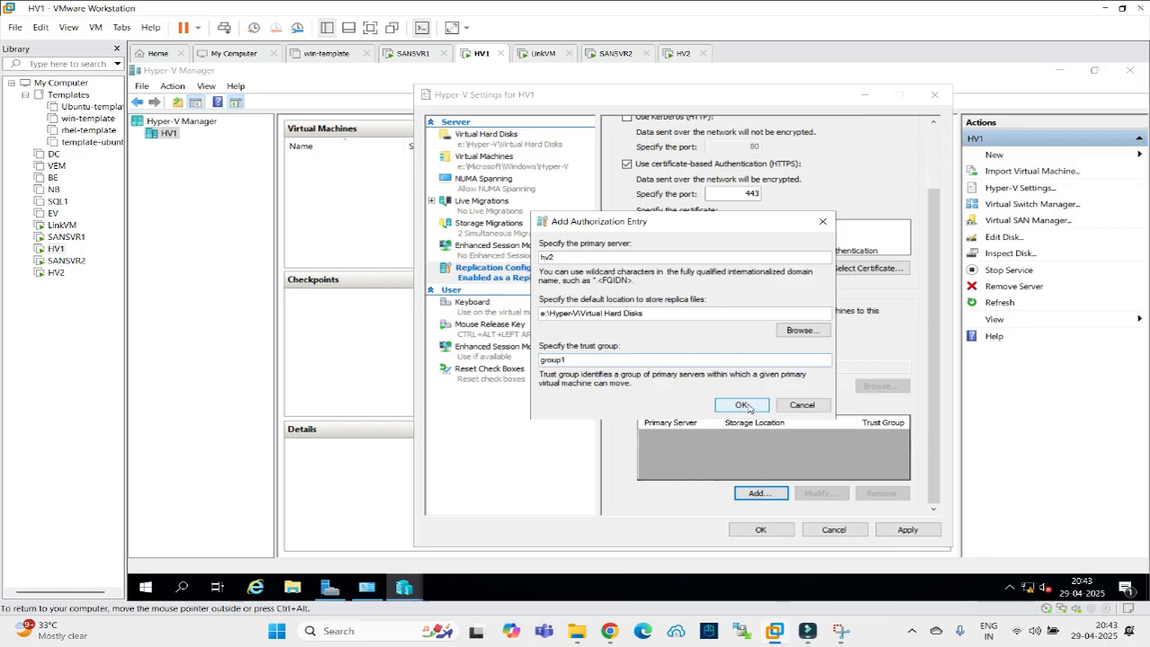
Apply HV1's replica settings, read the 'certificate private key not found' error details, and dismiss it.
left_click(908, 529)
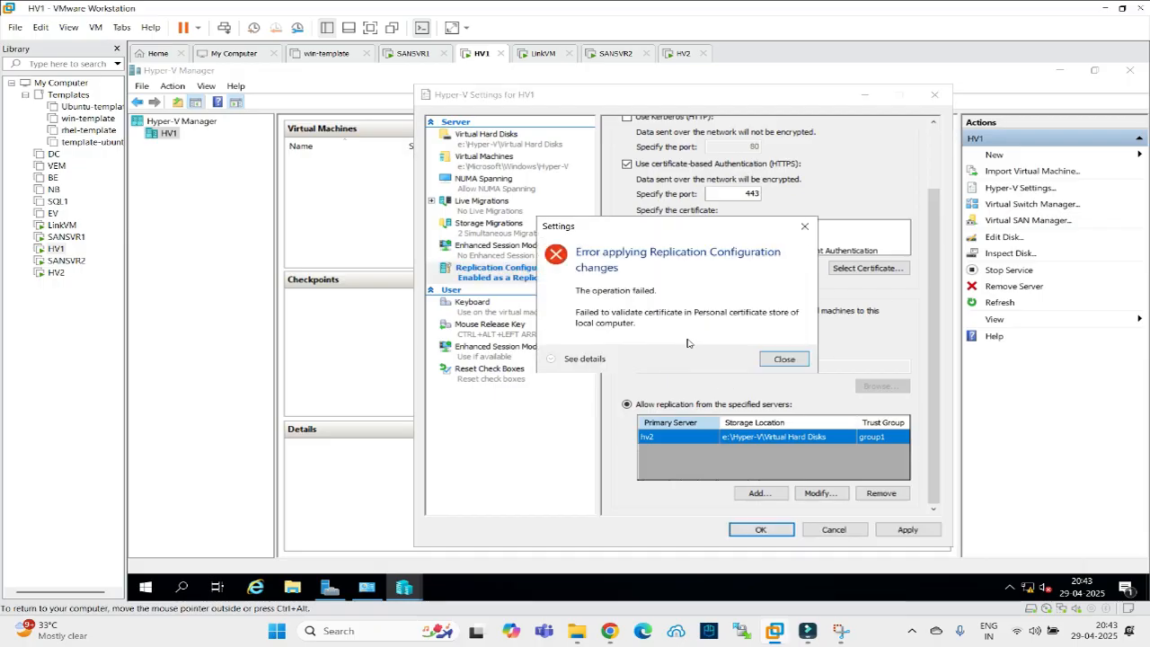
left_click(552, 358)
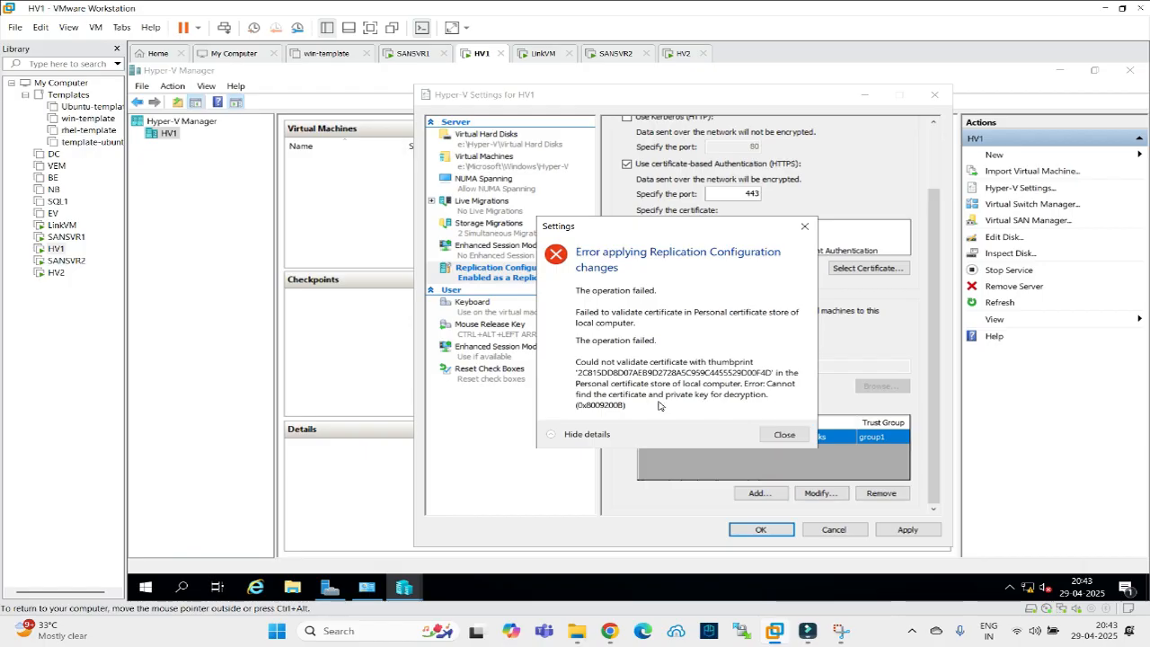
left_click(782, 435)
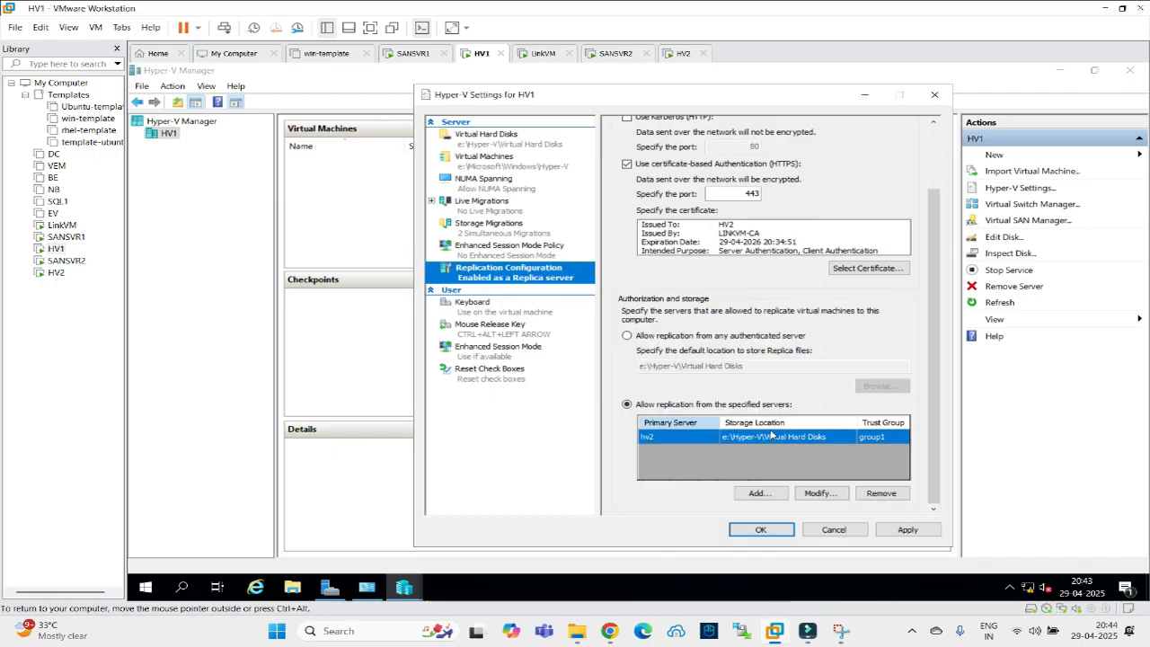
right_click(144, 591)
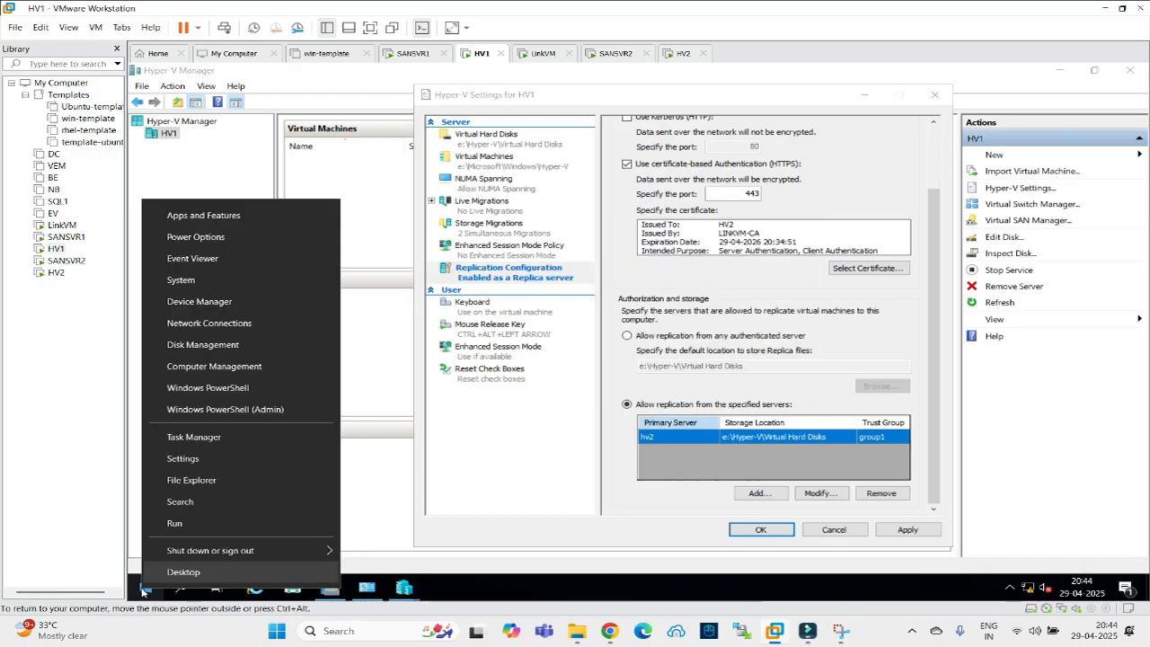
left_click(166, 525)
type("mmc")
key("Return")
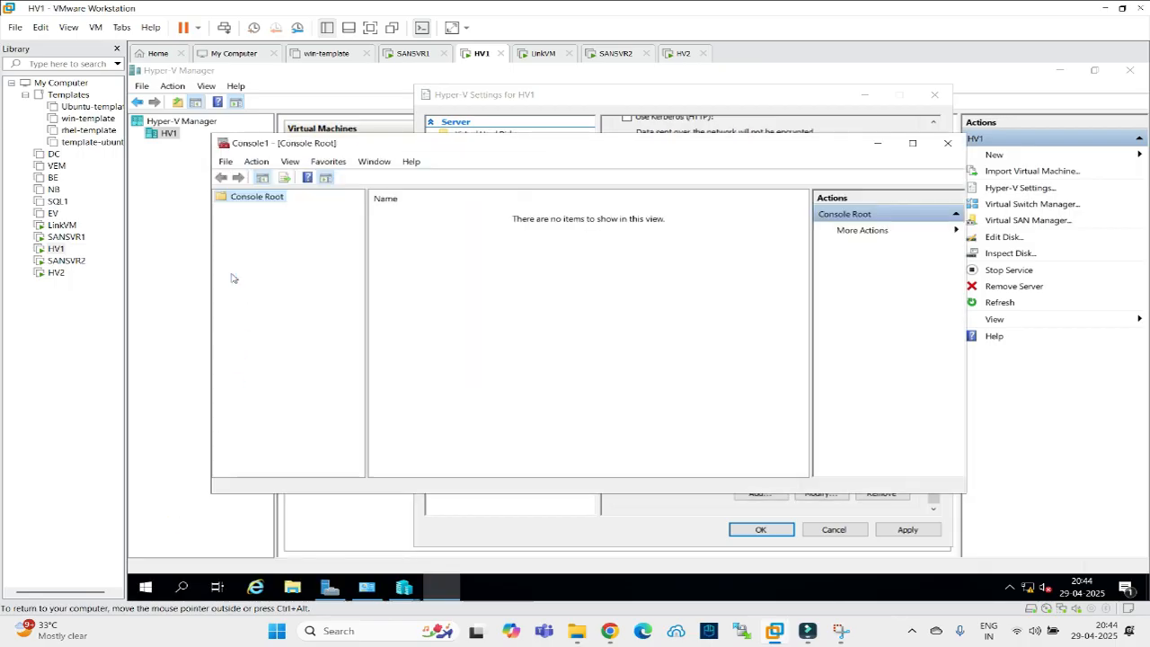
left_click(239, 162)
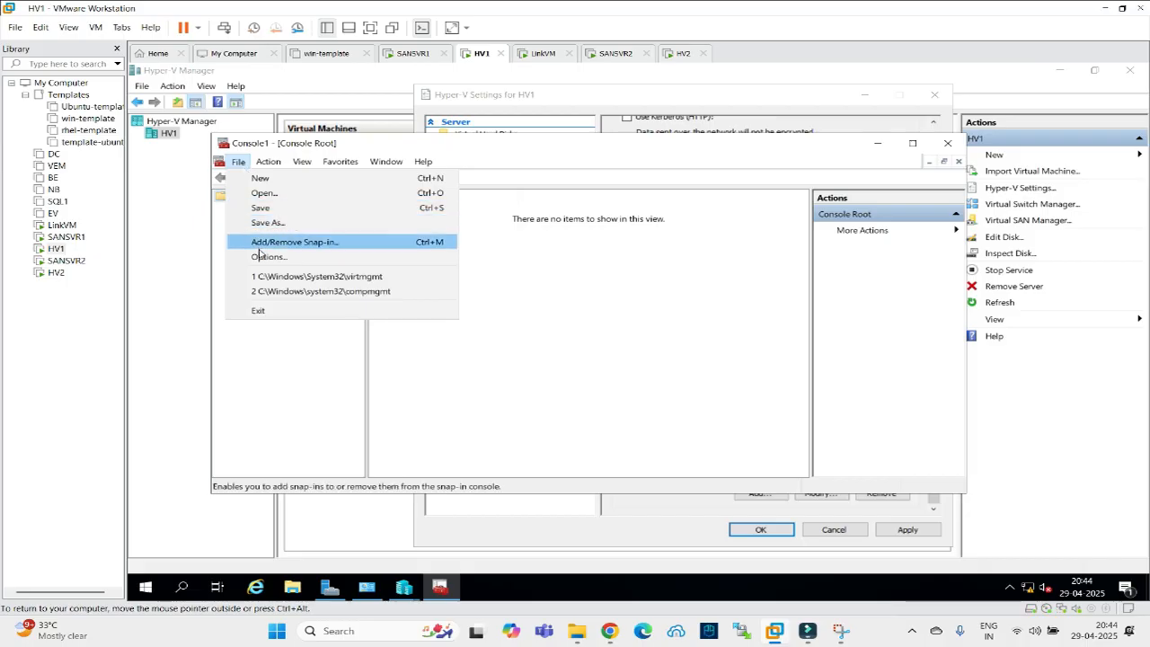
left_click(280, 245)
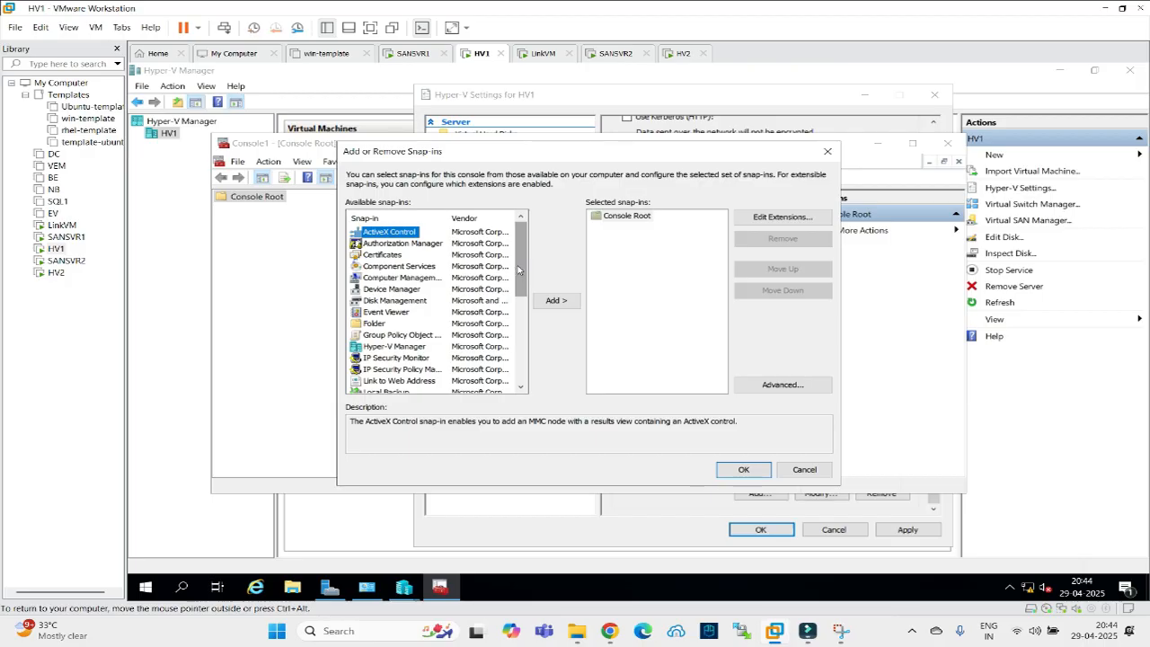
left_click(382, 254)
left_click(554, 302)
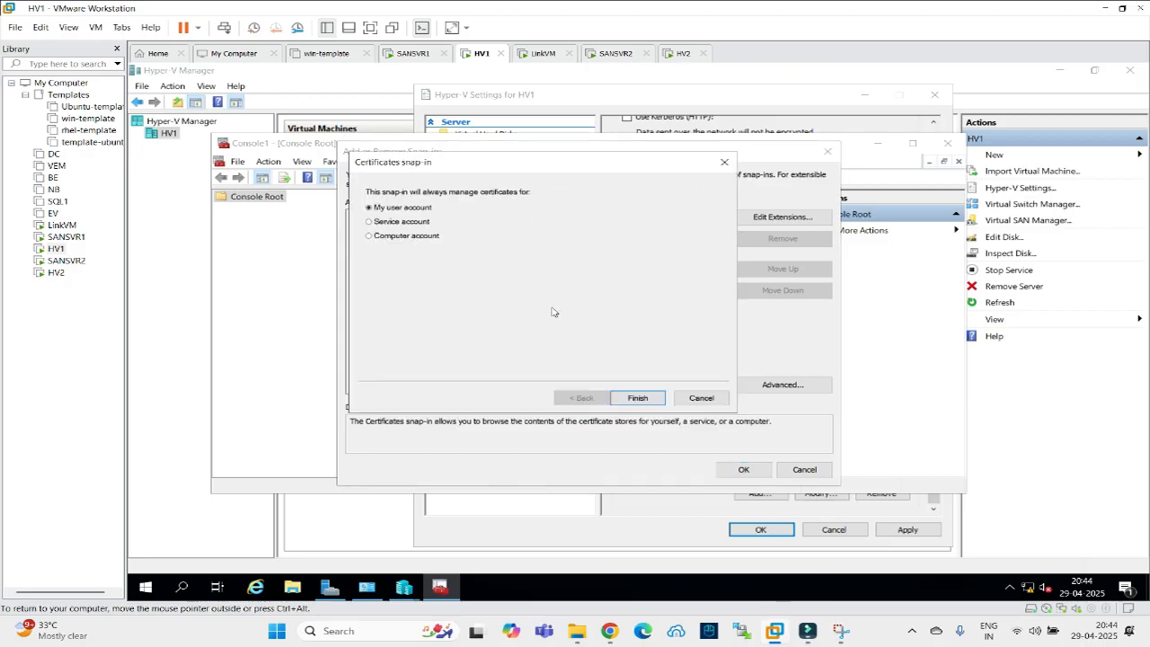
left_click(634, 397)
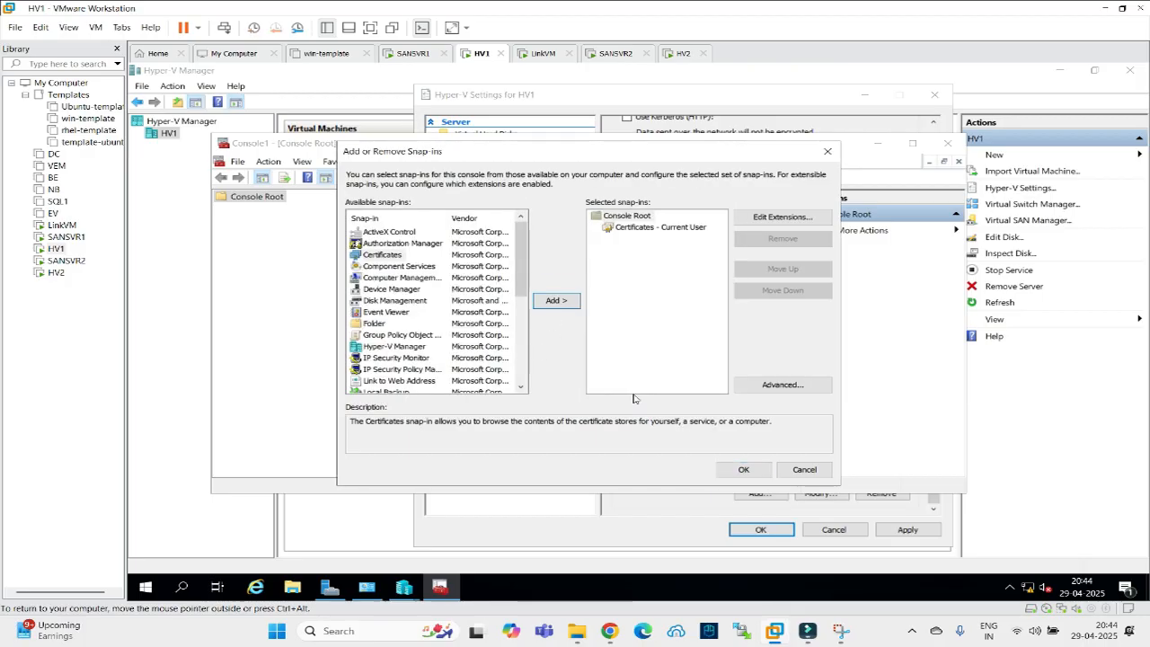
left_click(743, 469)
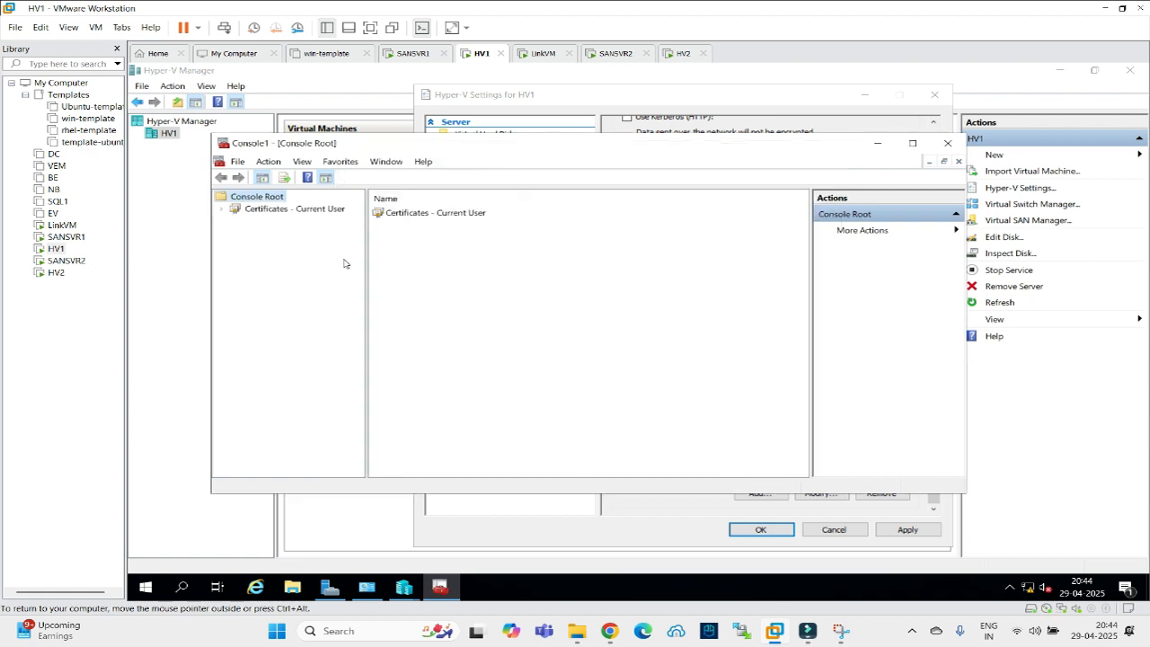
left_click(249, 212)
left_click(222, 210)
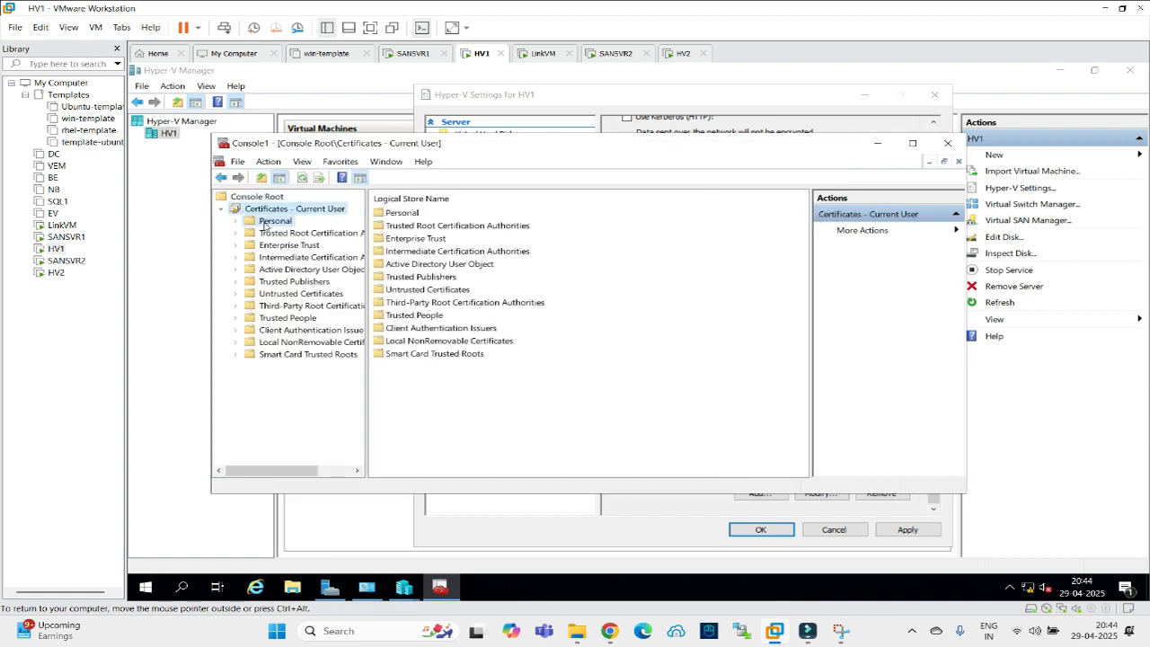
left_click(241, 221)
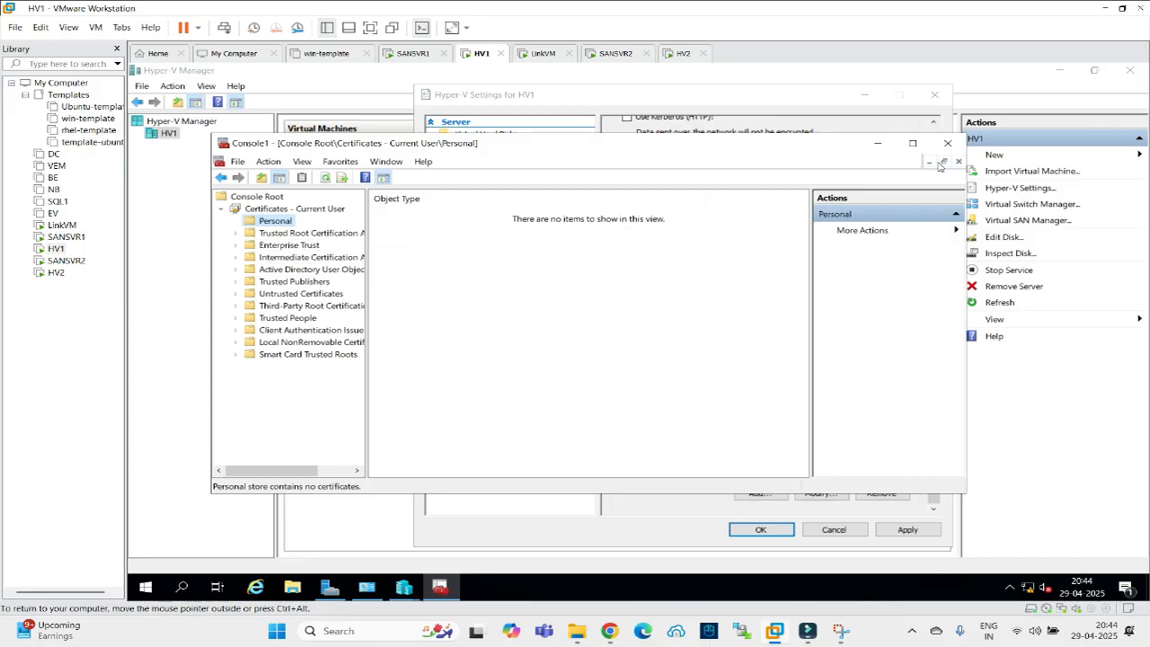
left_click(238, 162)
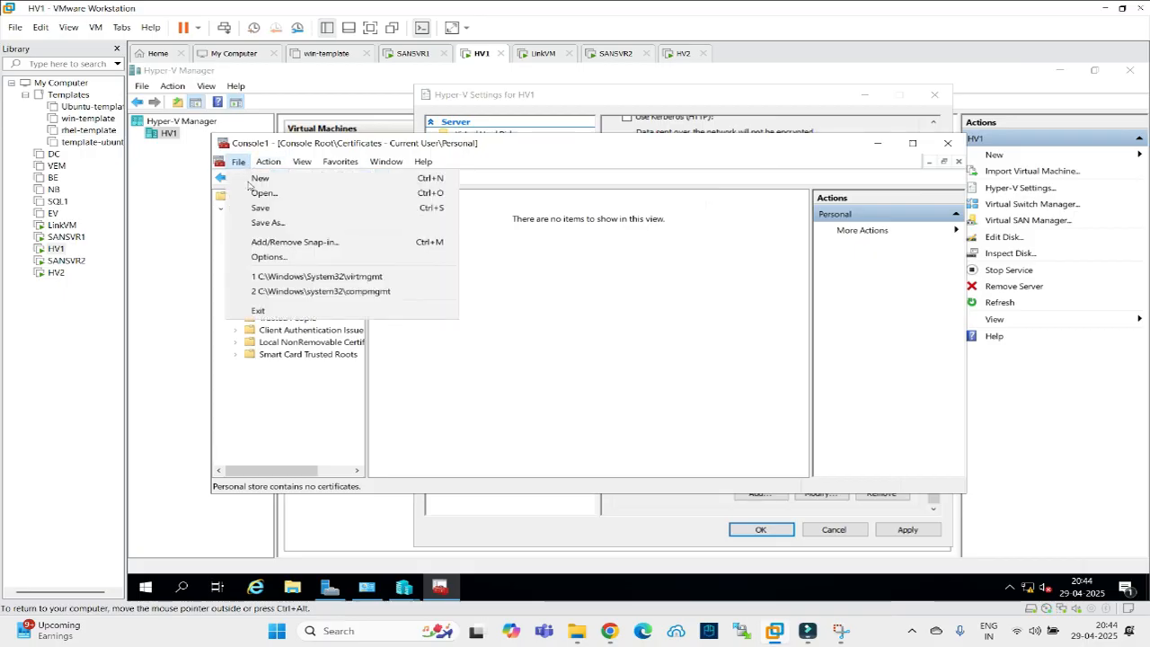
left_click(263, 242)
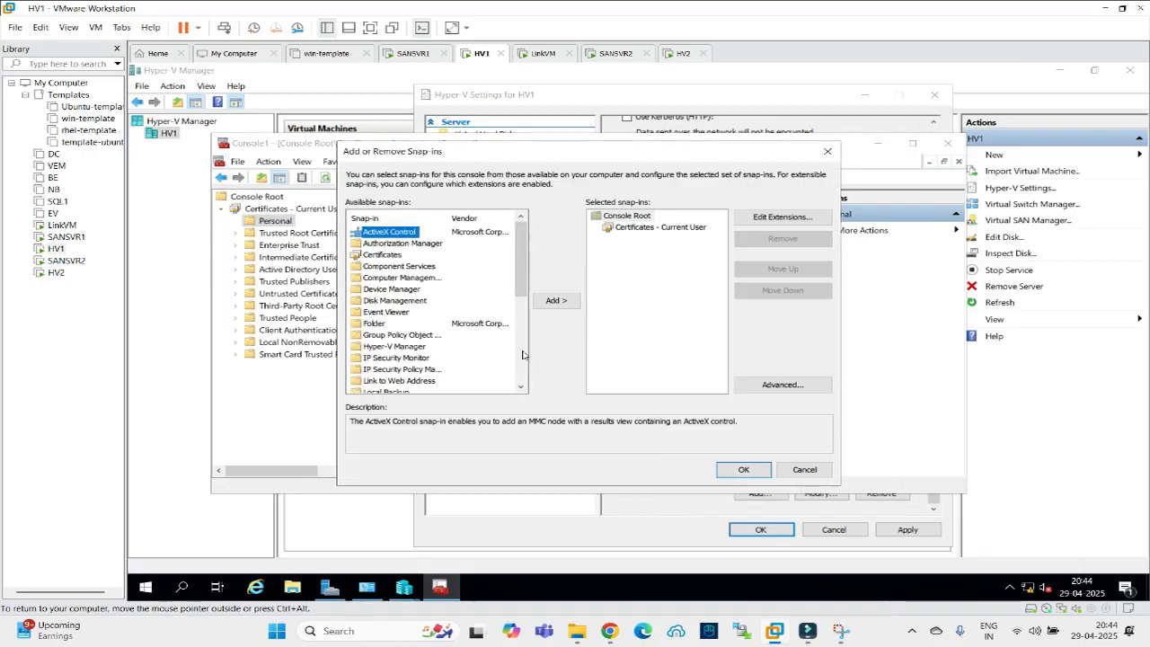
left_click(385, 255)
left_click(557, 300)
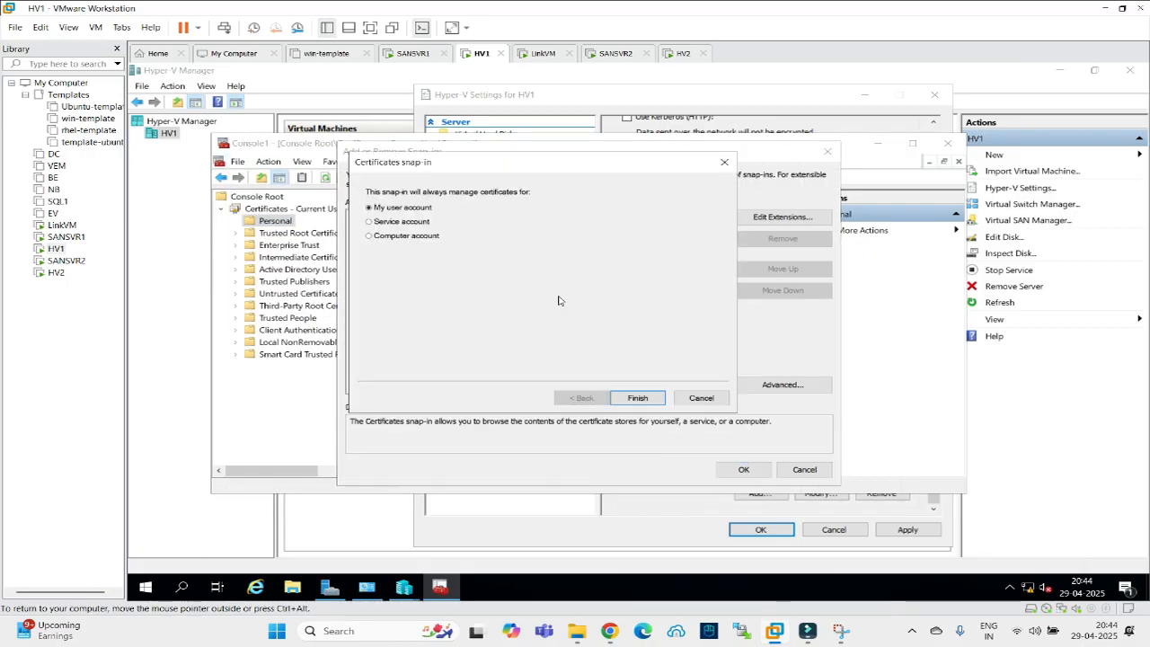
left_click(410, 236)
left_click(640, 398)
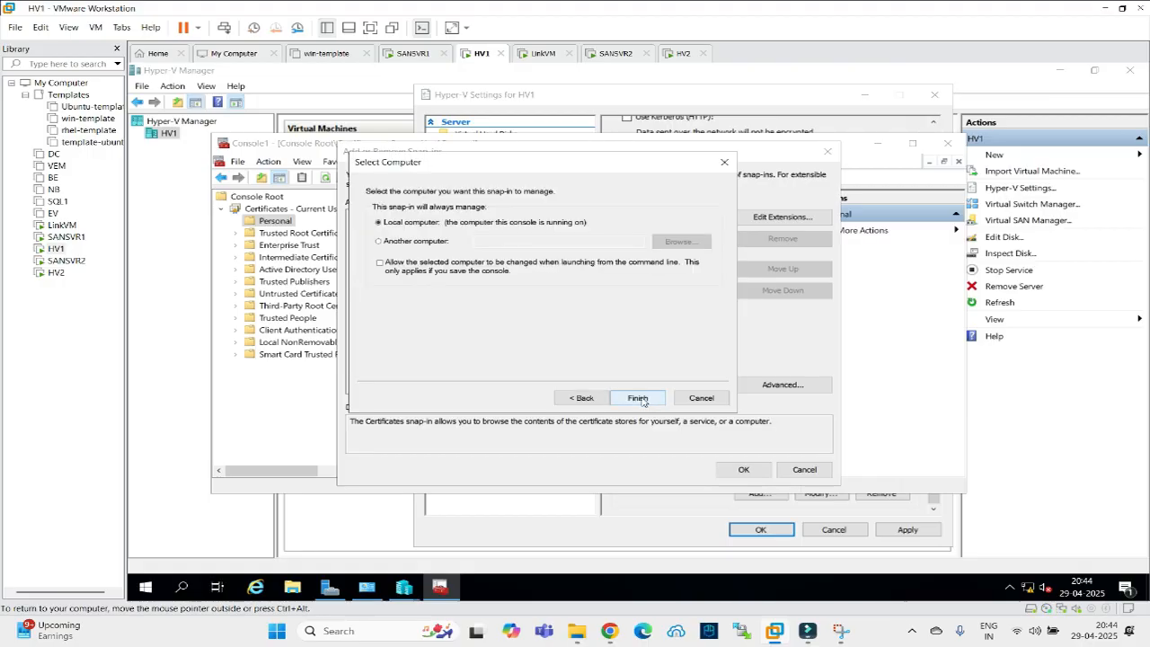
left_click(637, 398)
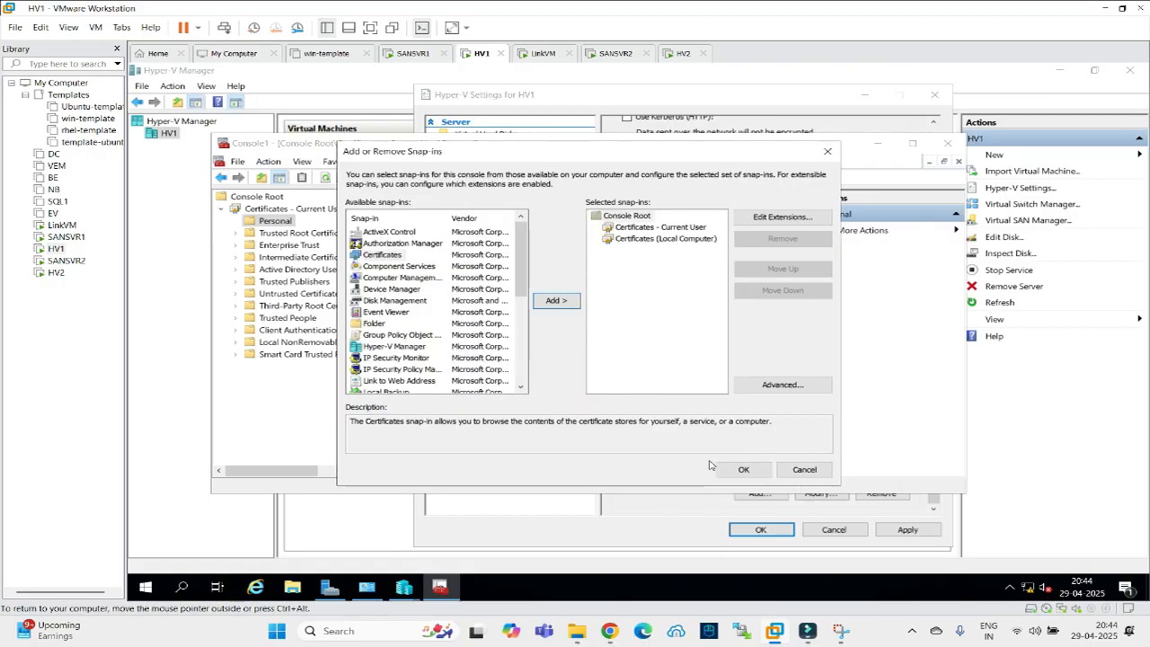
left_click(741, 470)
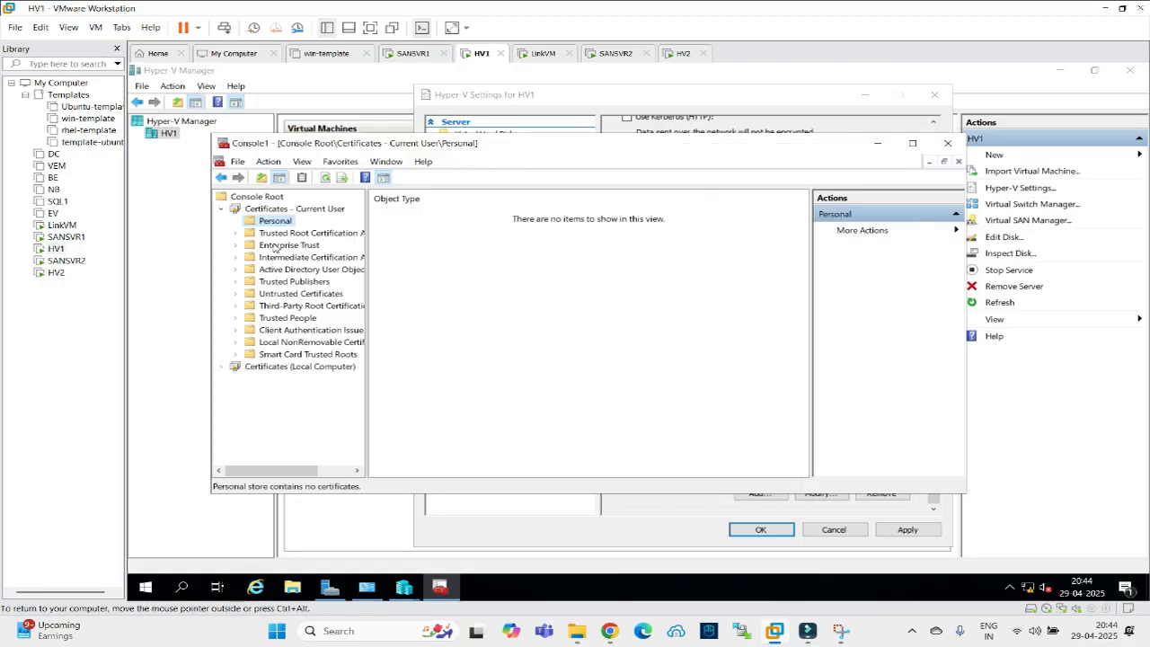
left_click(221, 209)
left_click(221, 221)
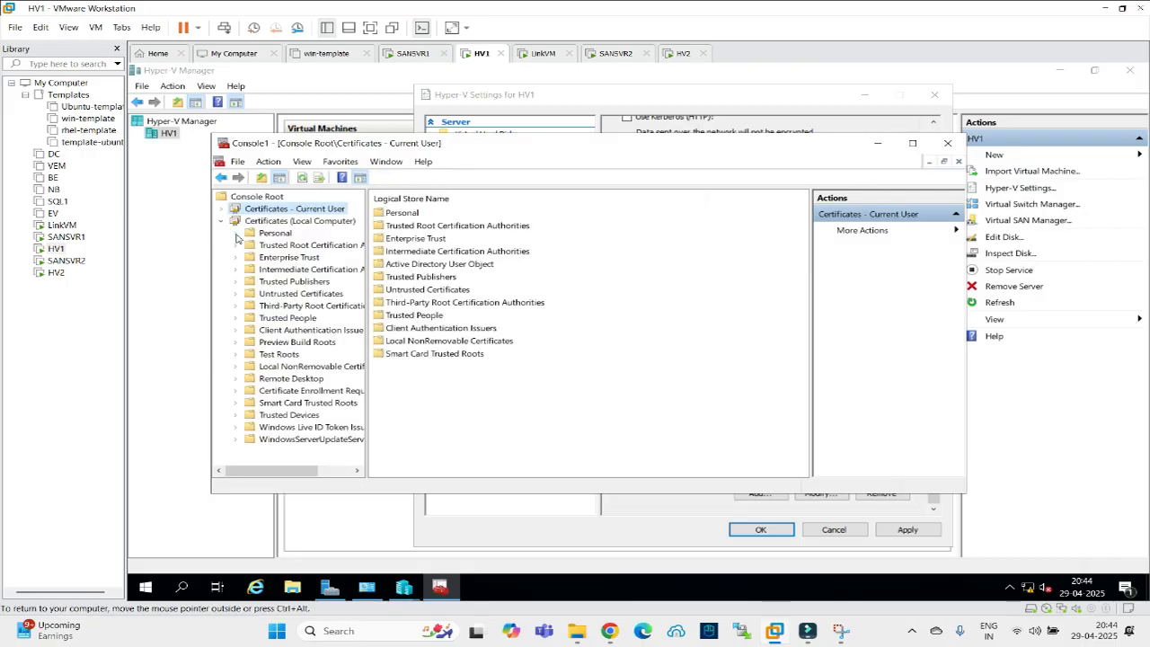
left_click(235, 233)
left_click(294, 244)
left_click(391, 213)
double_click(384, 216)
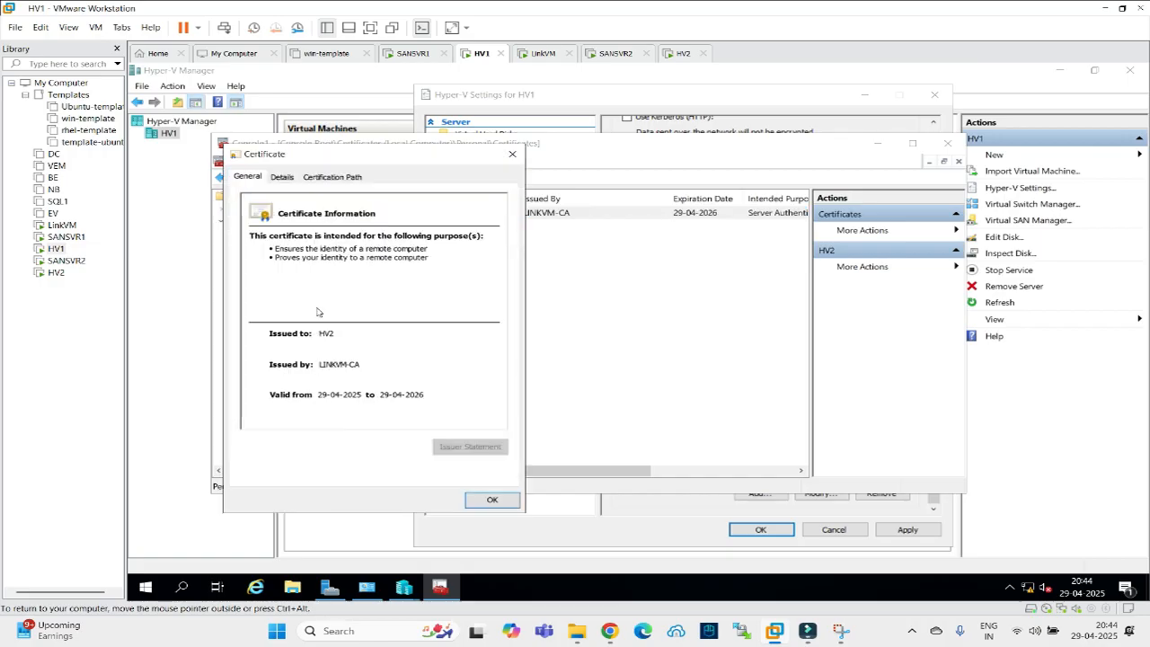
left_click(322, 182)
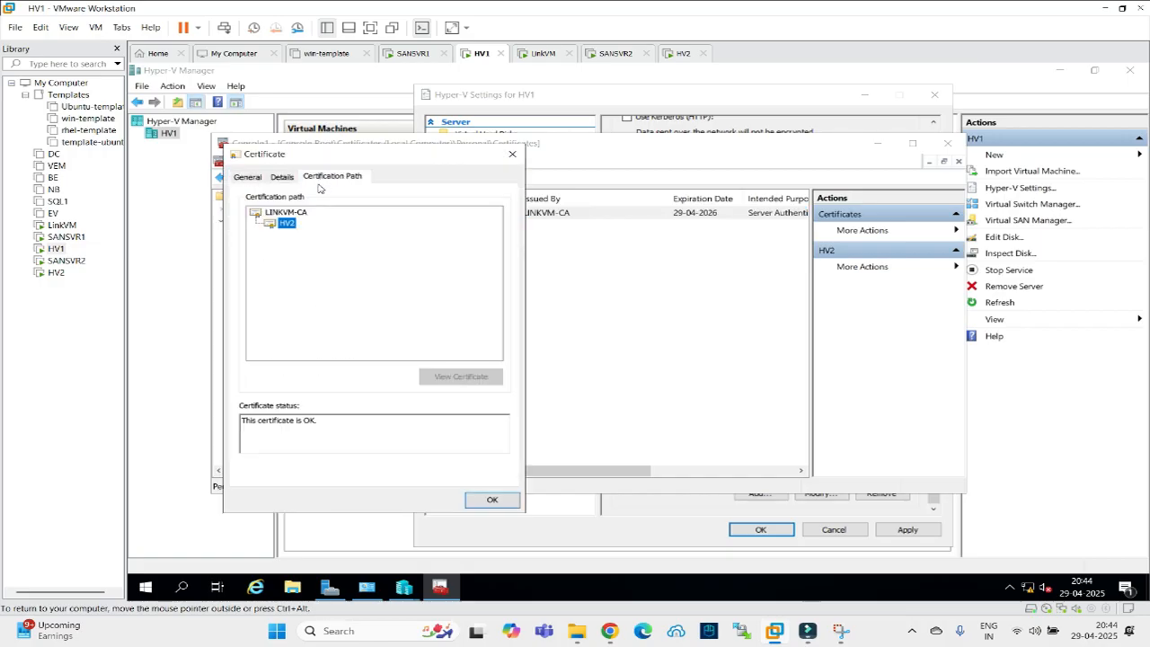
left_click(506, 157)
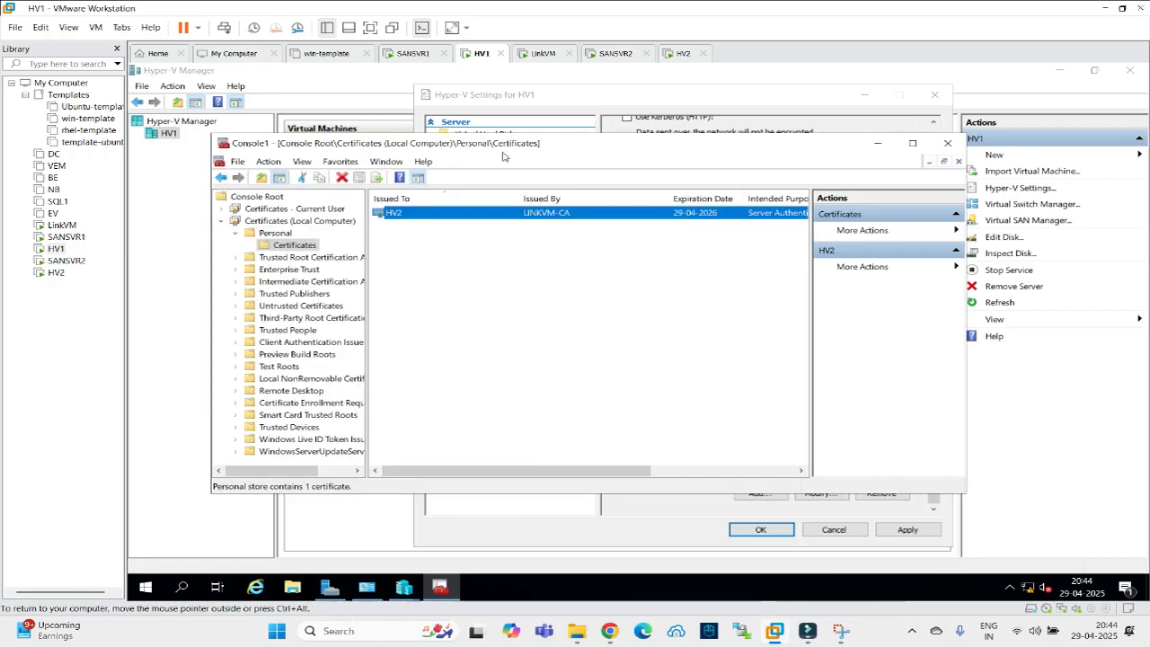
left_click(947, 143)
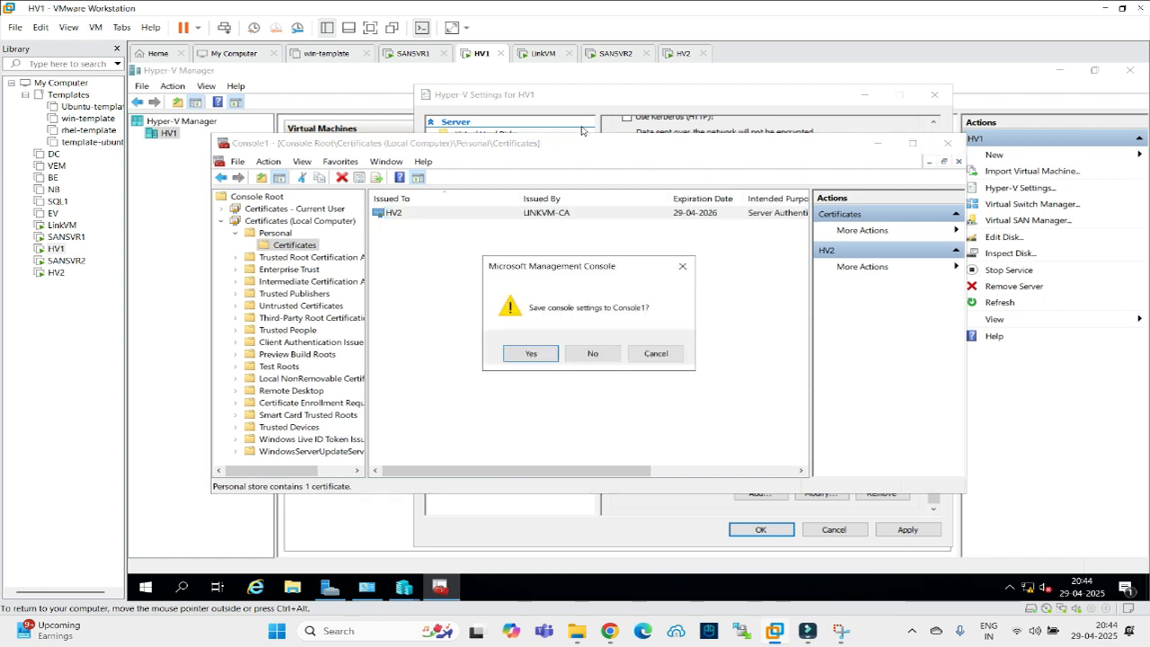
left_click(589, 355)
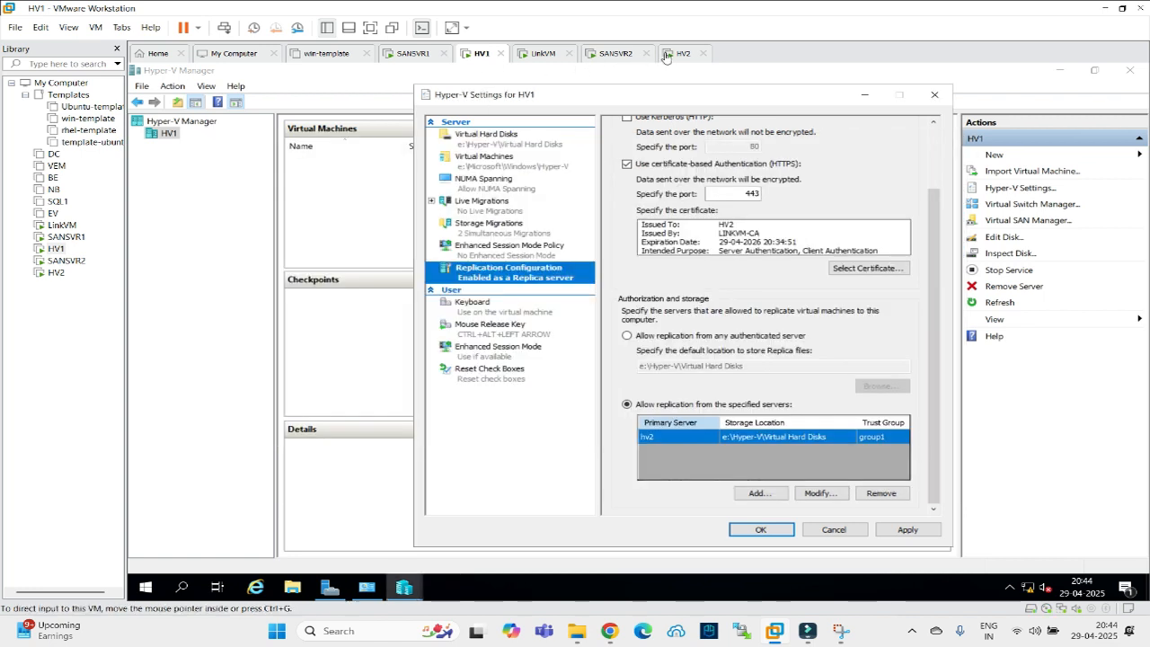
left_click(682, 53)
In HV2's certificates console, select the HV2 certificate under Personal and start exporting it.
left_click(403, 587)
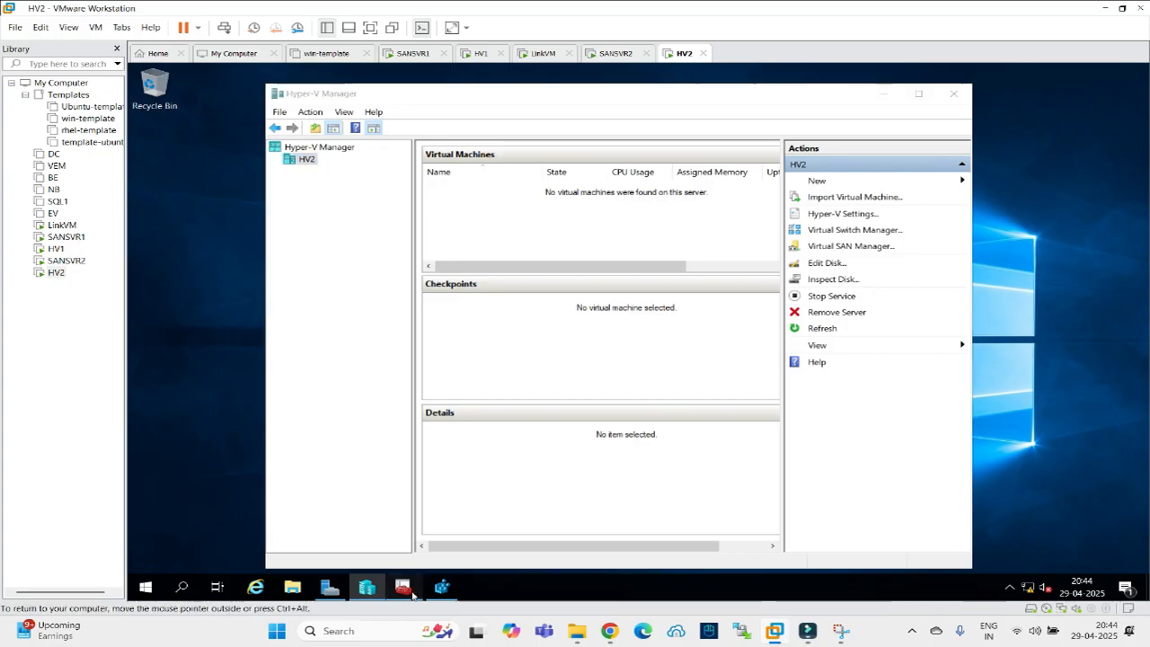
left_click(210, 157)
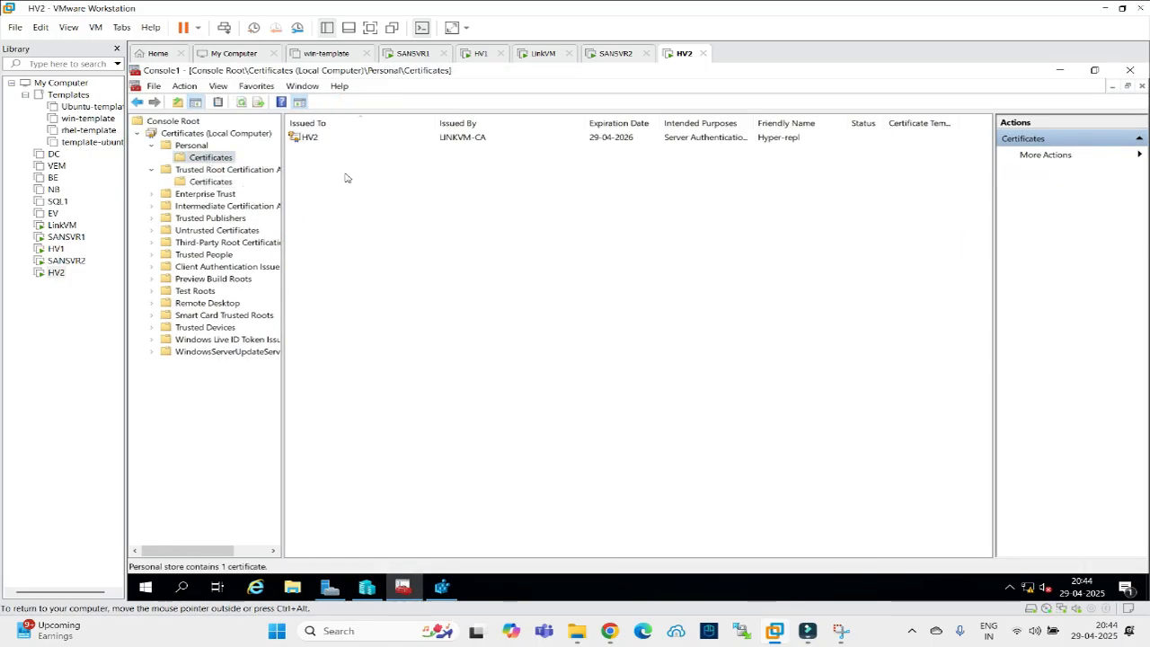
left_click(311, 138)
right_click(317, 139)
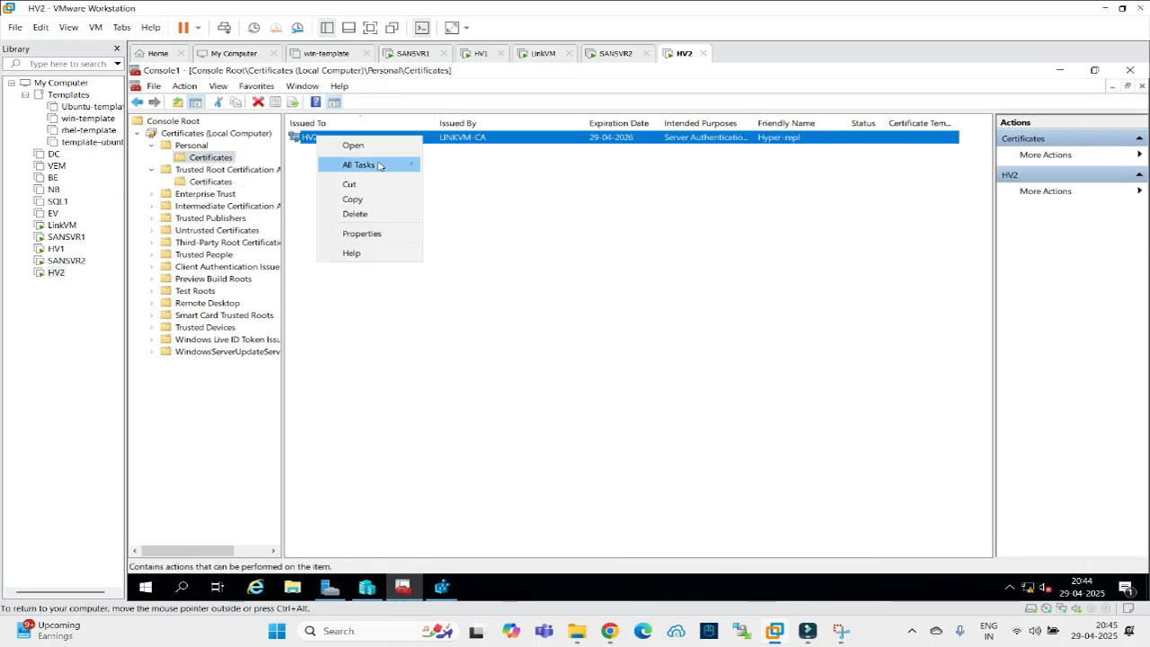
mouse_move(381, 165)
mouse_move(516, 233)
left_click(476, 252)
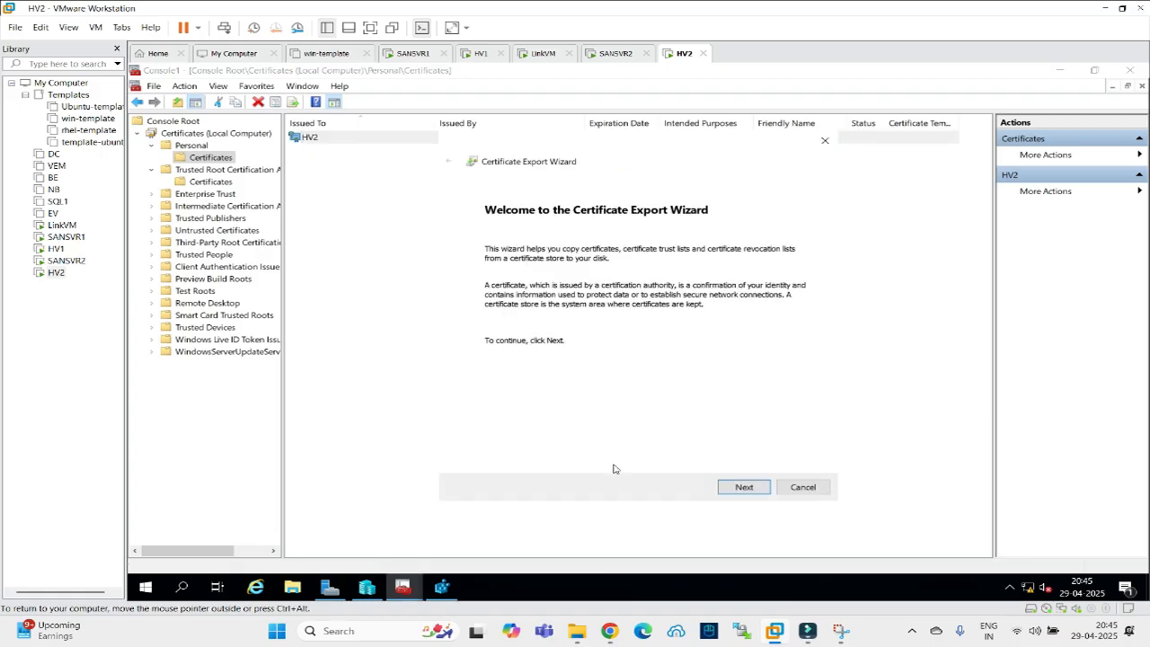
Export the certificate with its private key in PFX format, protected by a password.
left_click(724, 491)
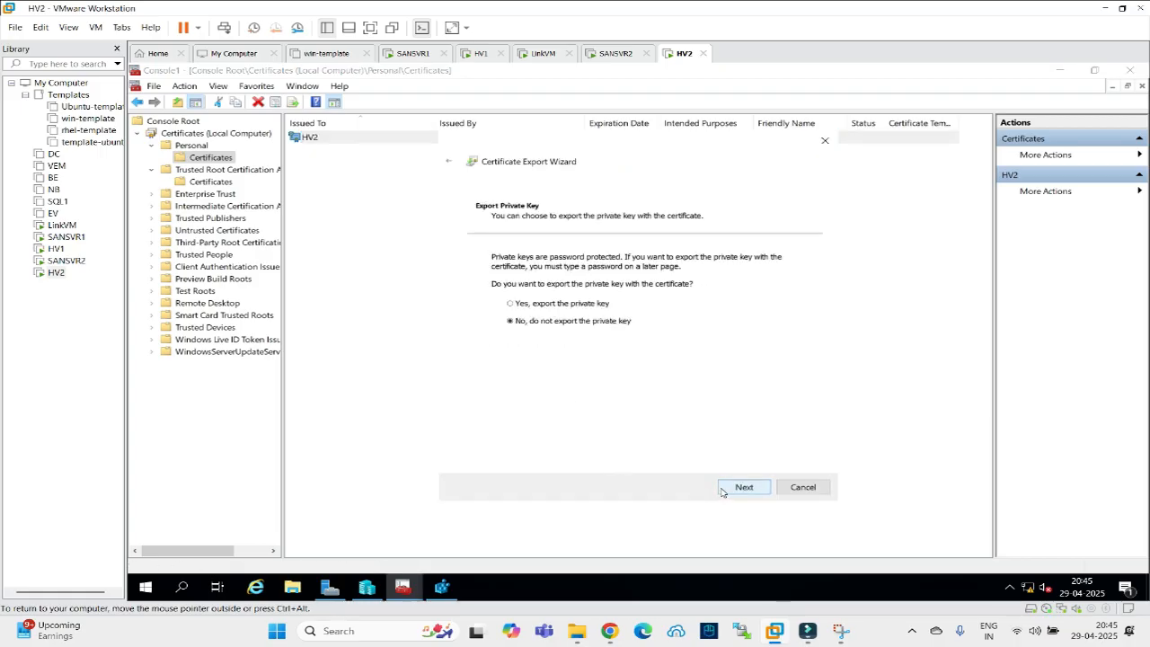
left_click(553, 305)
left_click(742, 488)
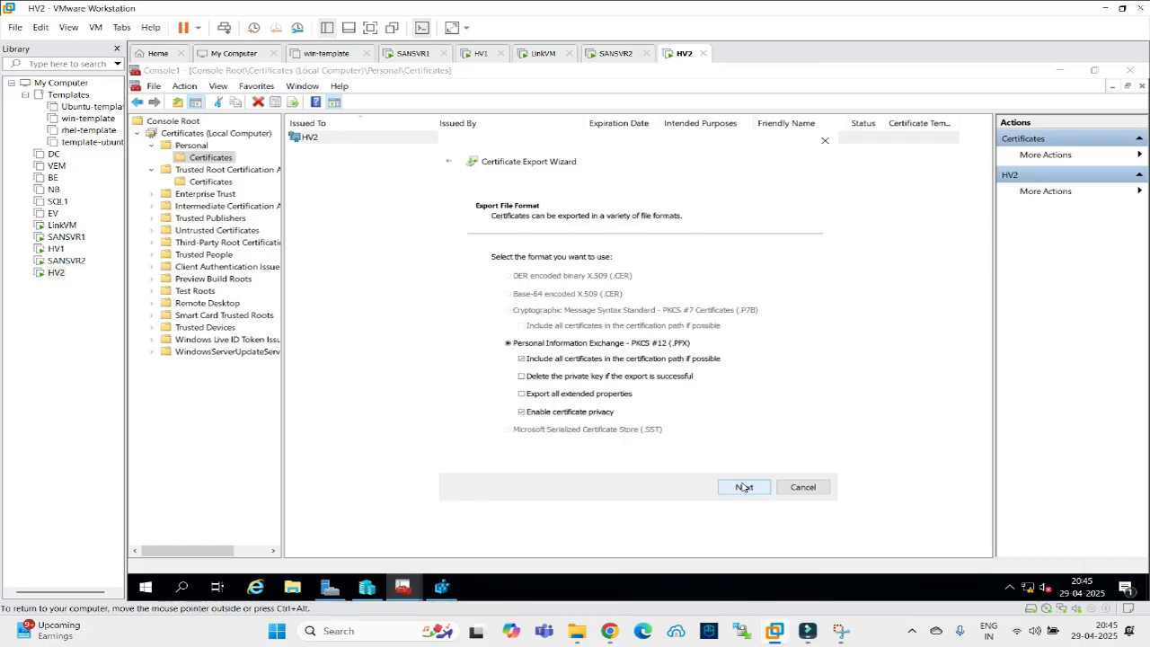
left_click(744, 487)
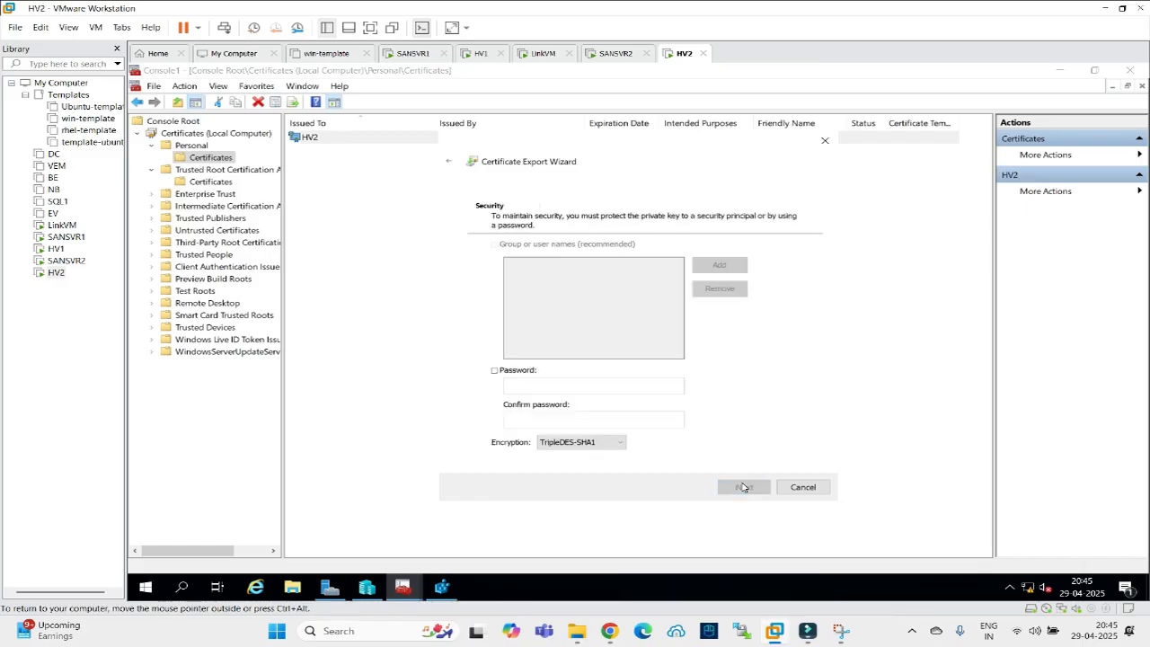
left_click(493, 370)
type("••")
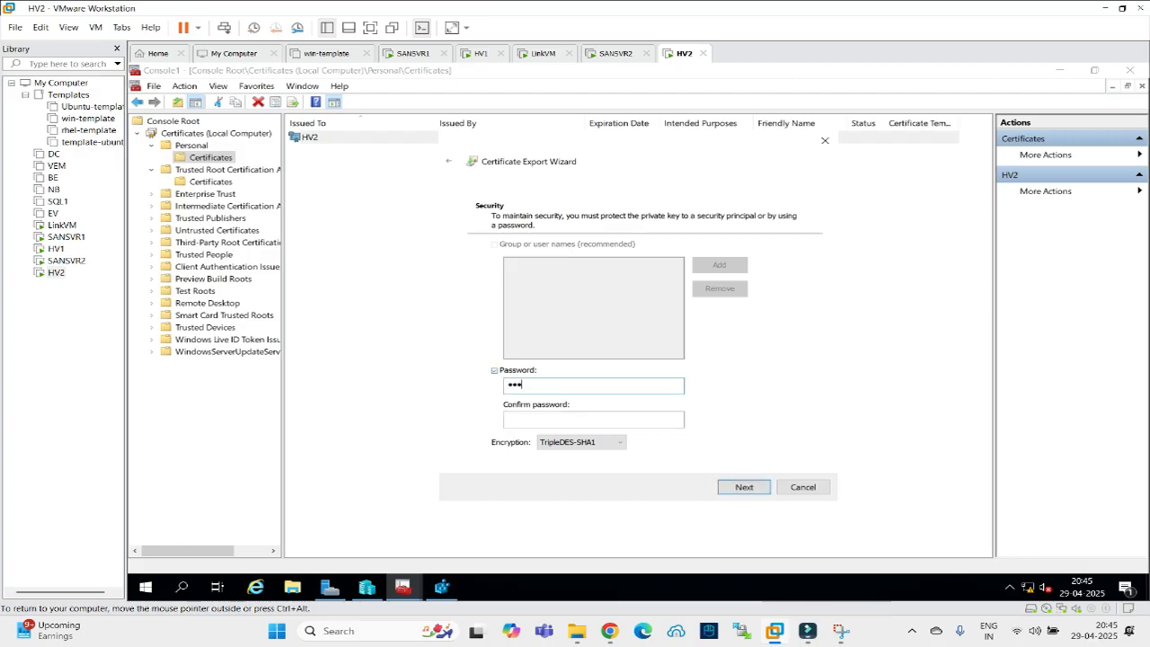
key("Tab")
type("•••")
left_click(735, 488)
Save the export as C:\cert\hv1-pvtkey.pfx, finish the wizard, and switch to HV1.
left_click(770, 272)
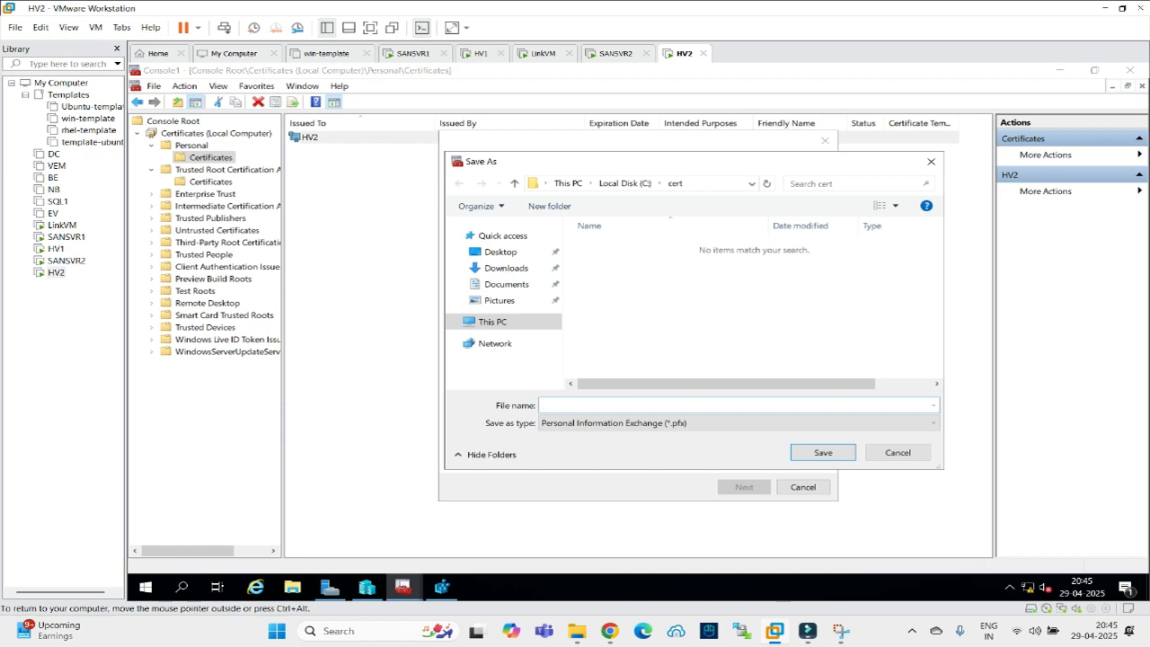
type("hv1")
left_click(832, 452)
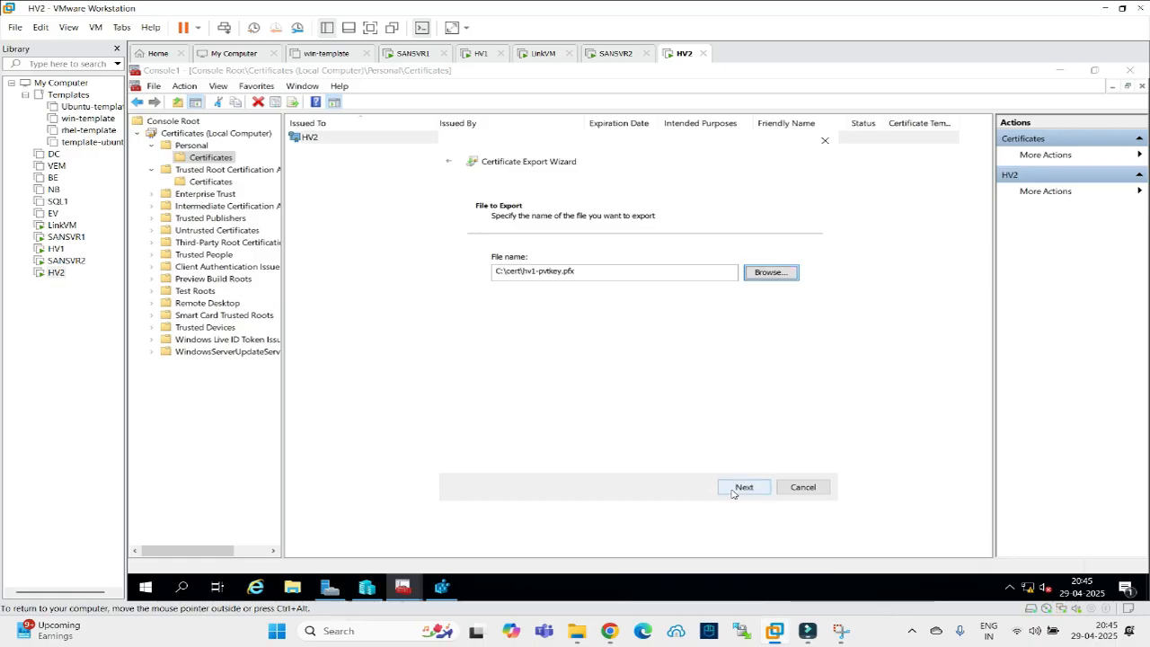
left_click(733, 493)
left_click(737, 490)
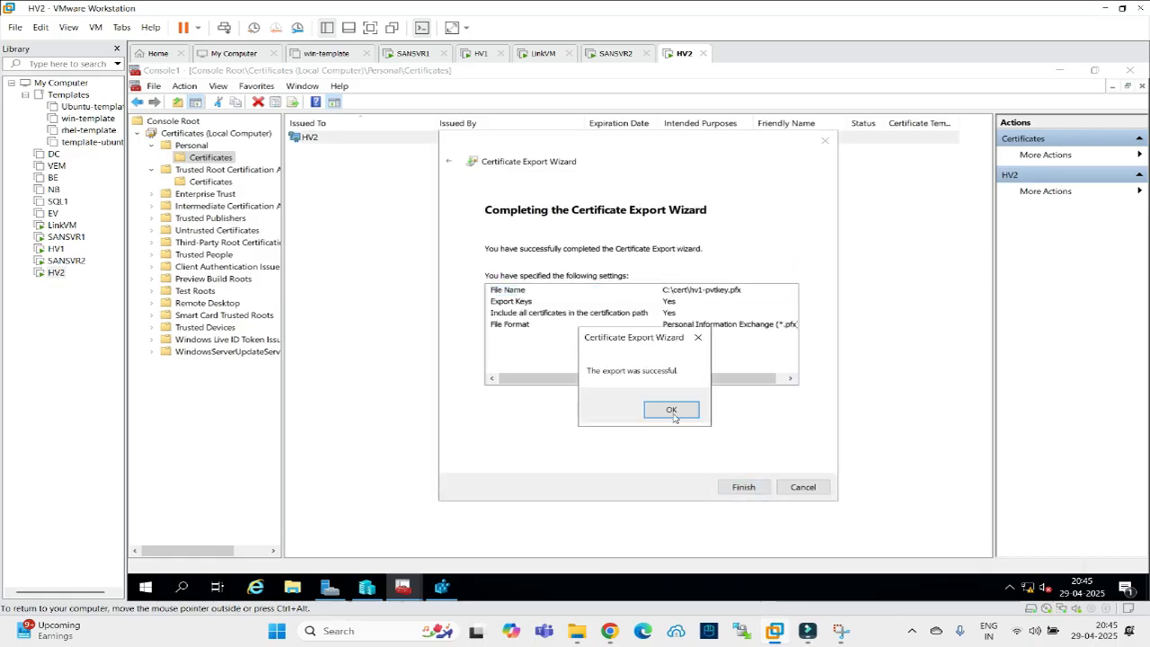
left_click(672, 410)
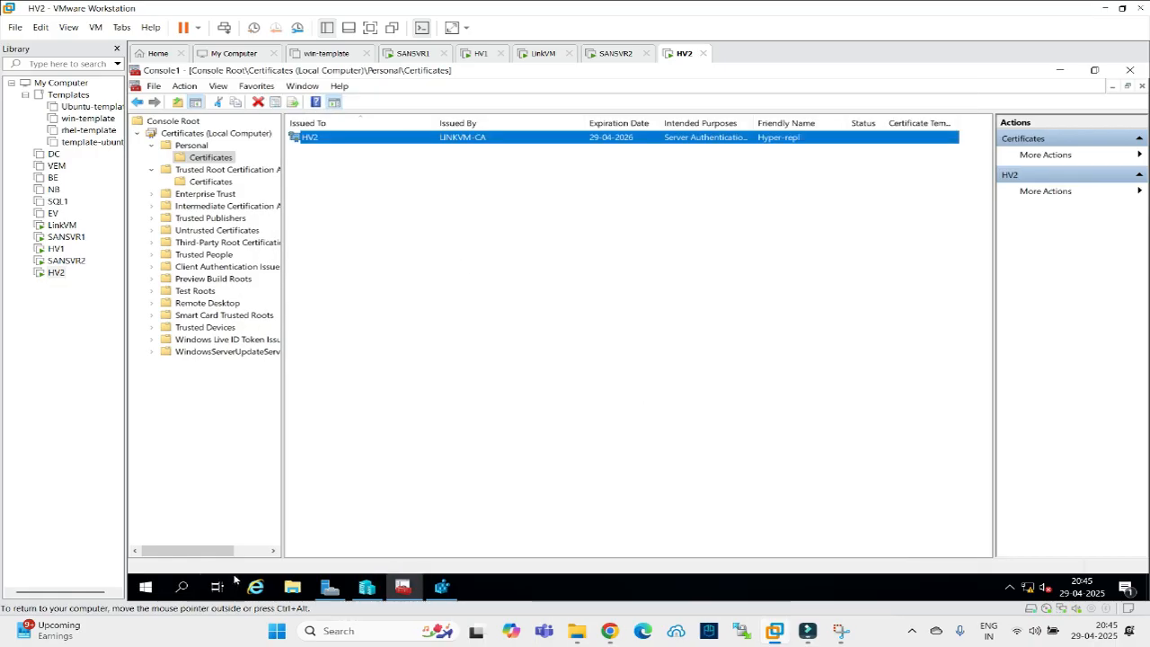
left_click(477, 54)
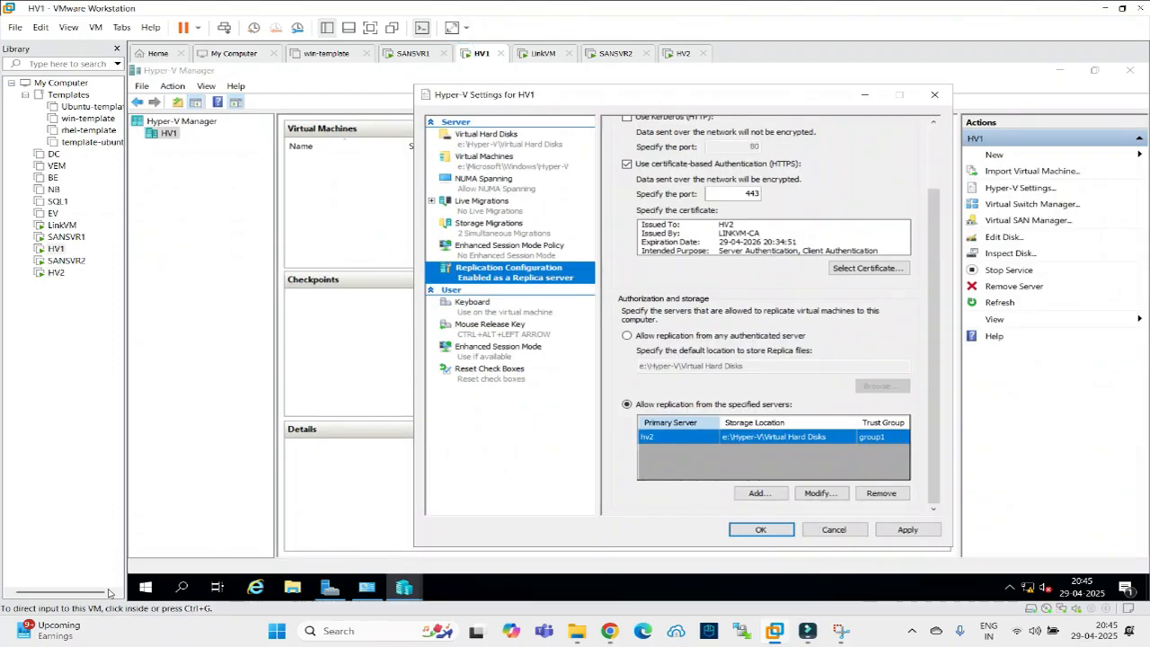
Open HV2's \\192.168.22.30\c$ share via Run and go into the cert folder.
right_click(146, 588)
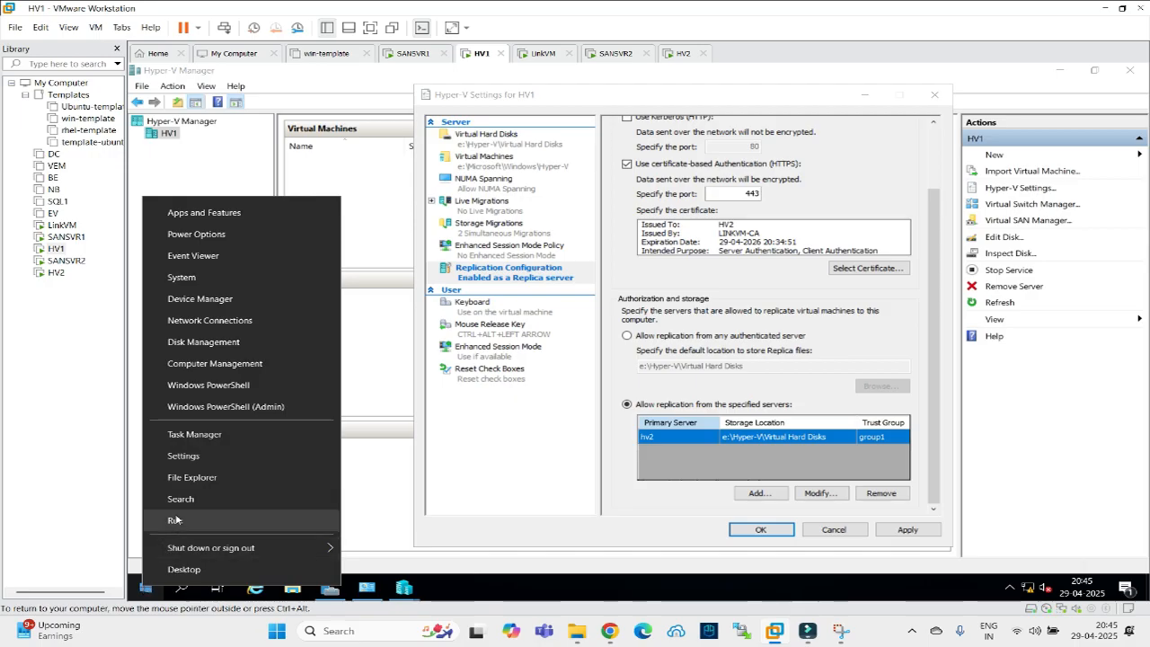
left_click(174, 521)
type("\\\\19")
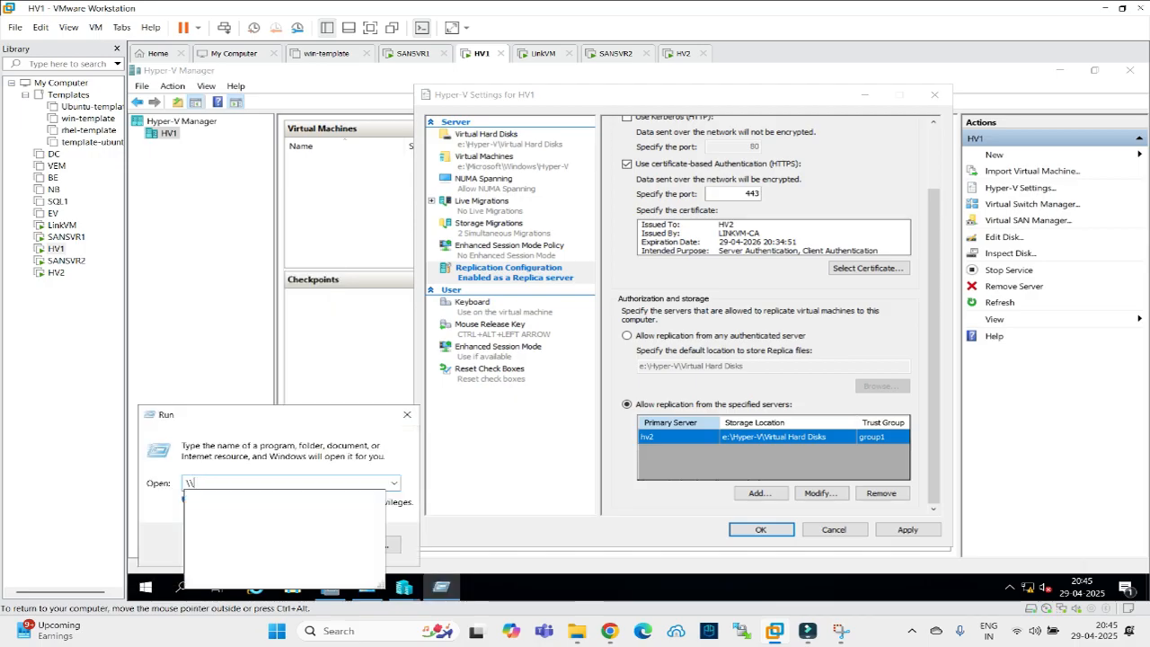
key("Down")
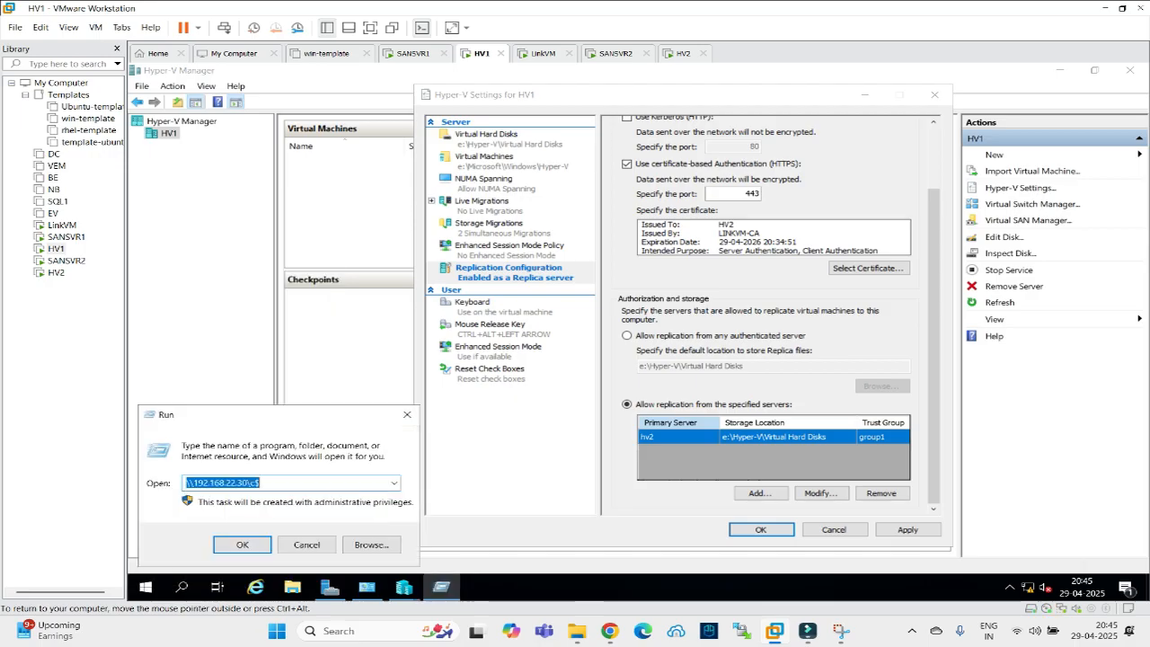
key("Return")
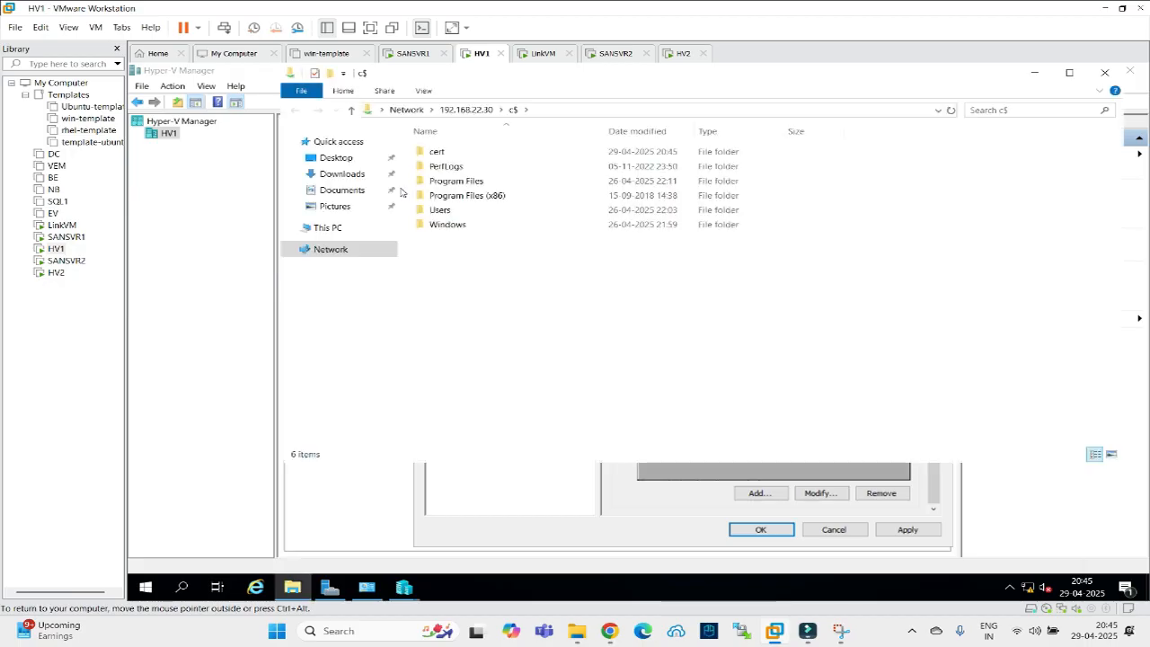
double_click(438, 152)
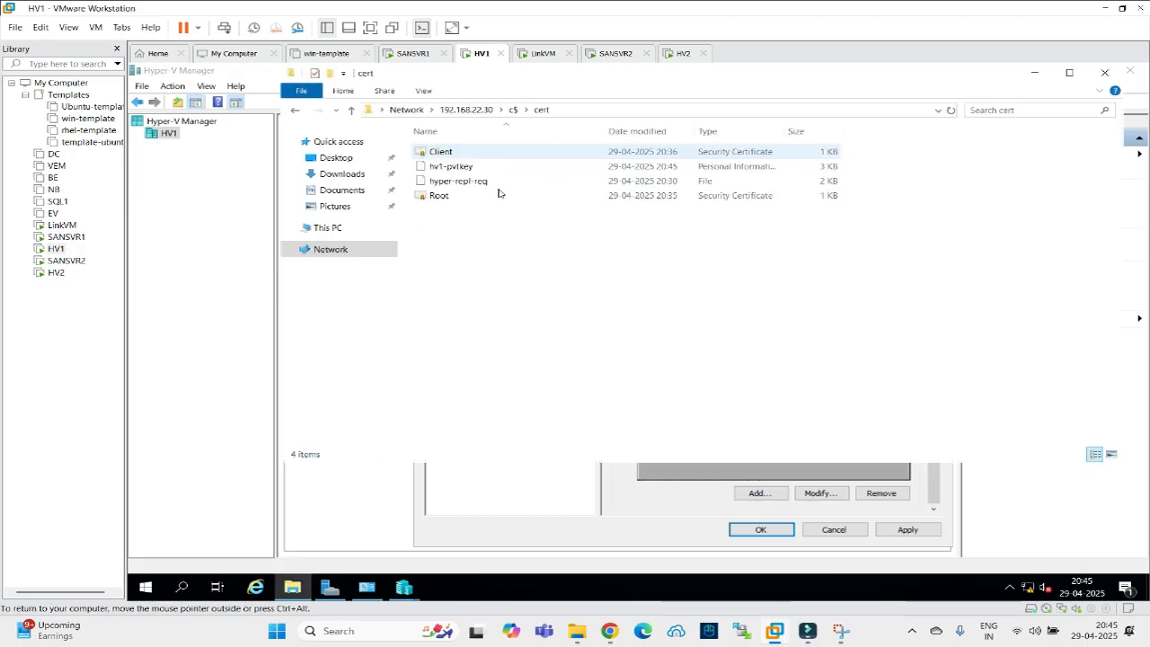
Start installing hv1-pvtkey.pfx into the Local Machine certificate store.
right_click(458, 170)
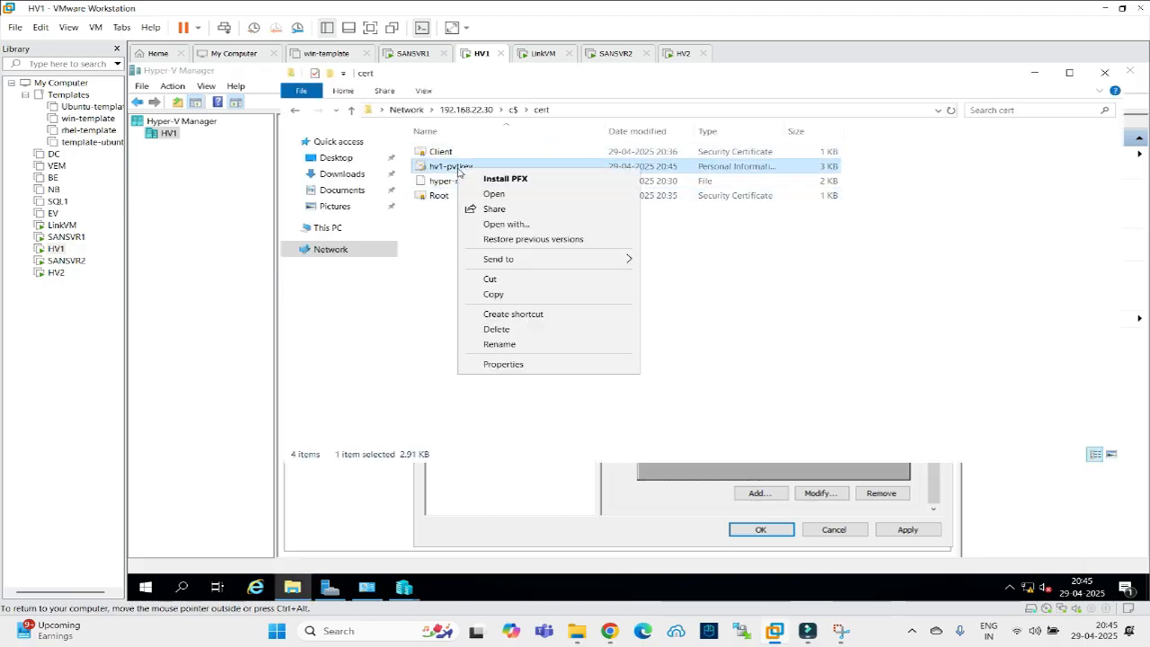
left_click(501, 179)
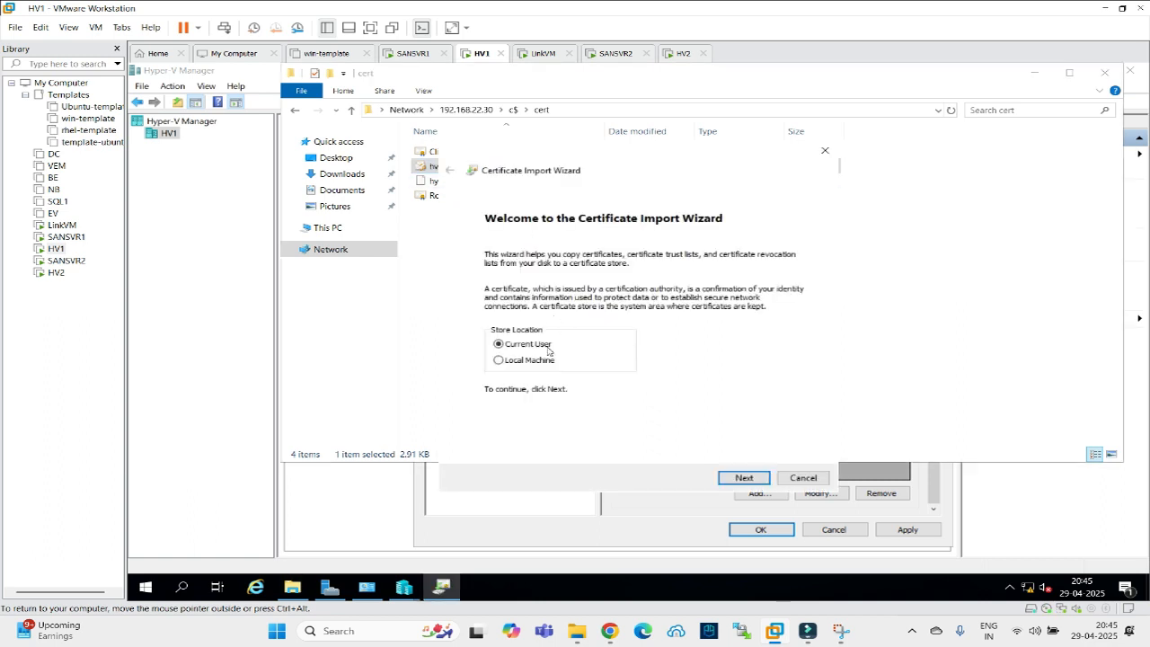
left_click(530, 365)
left_click(737, 477)
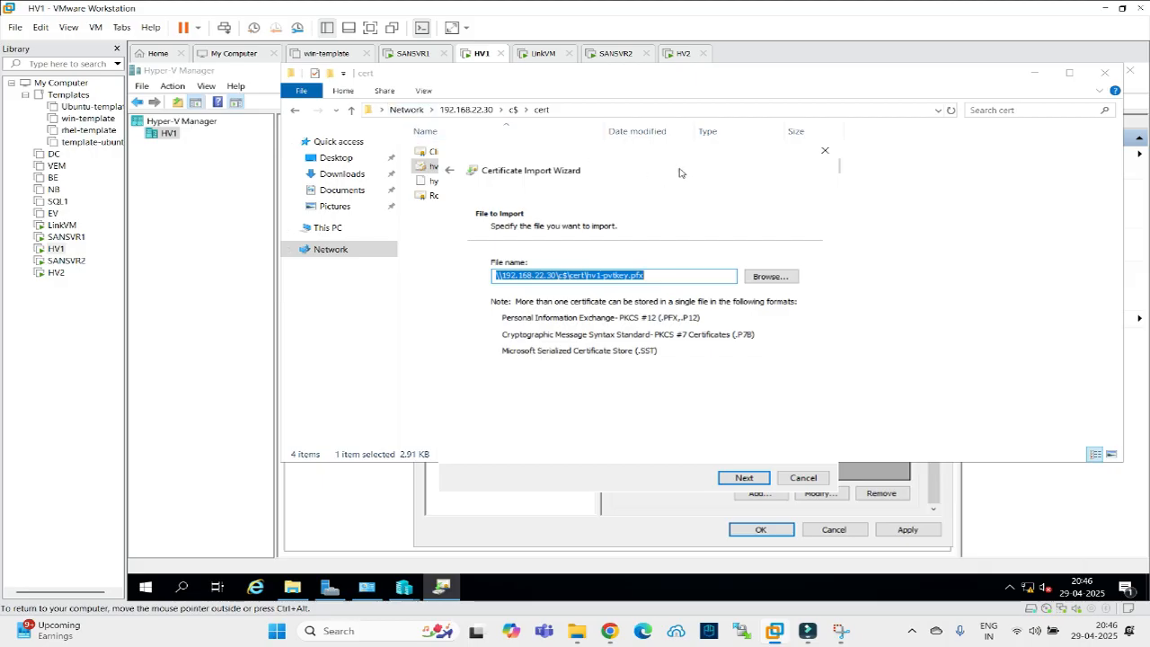
left_click_drag(675, 167, 393, 154)
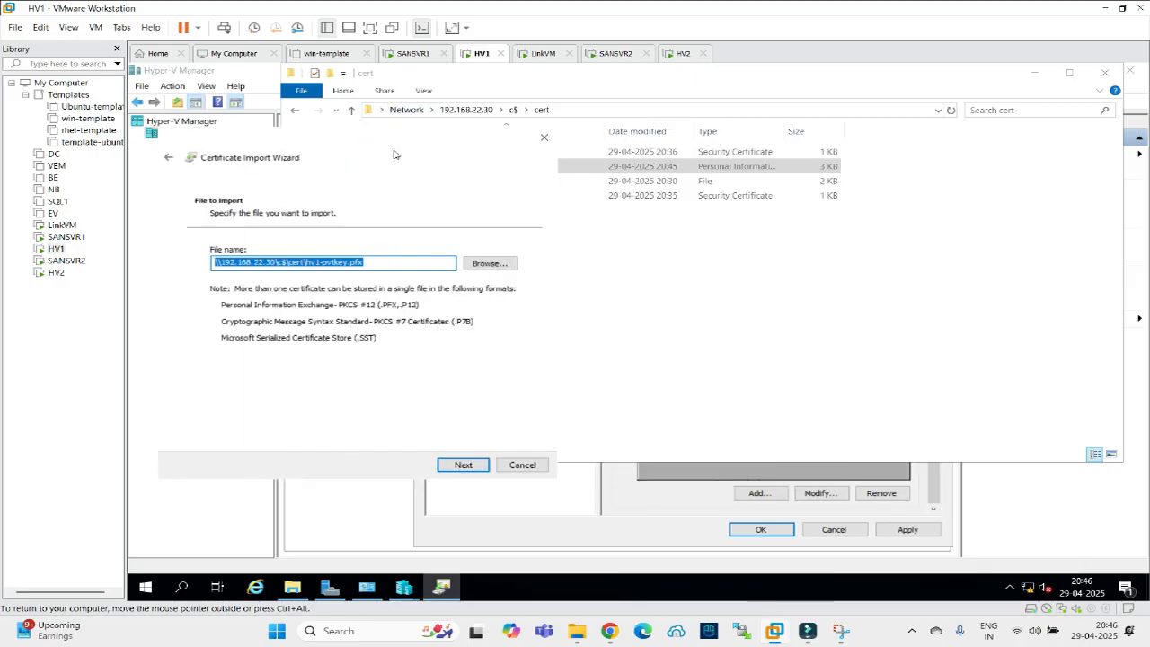
left_click(460, 465)
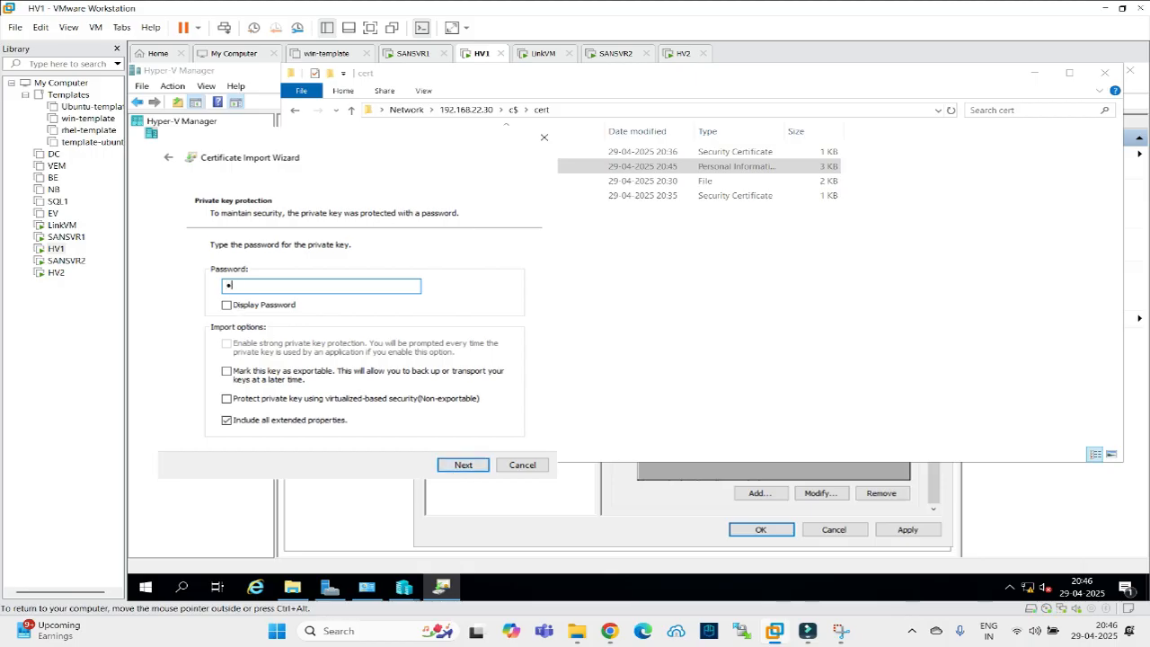
Mark the imported key exportable, place it in the Personal store, and complete the import.
left_click(227, 373)
left_click(456, 466)
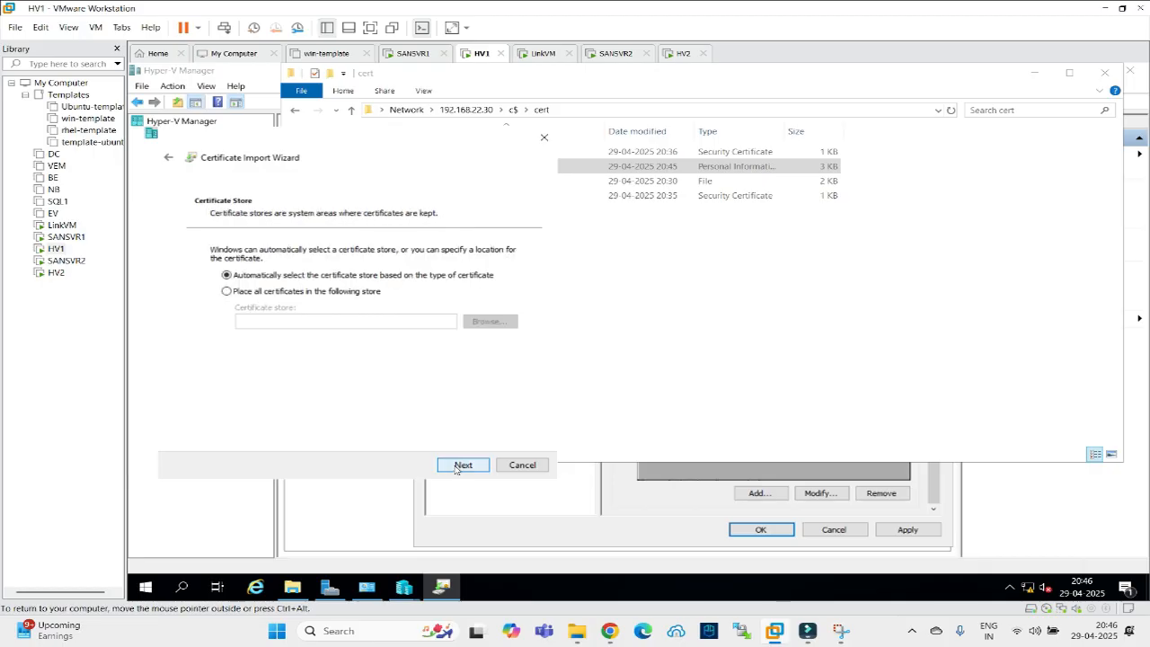
left_click(278, 292)
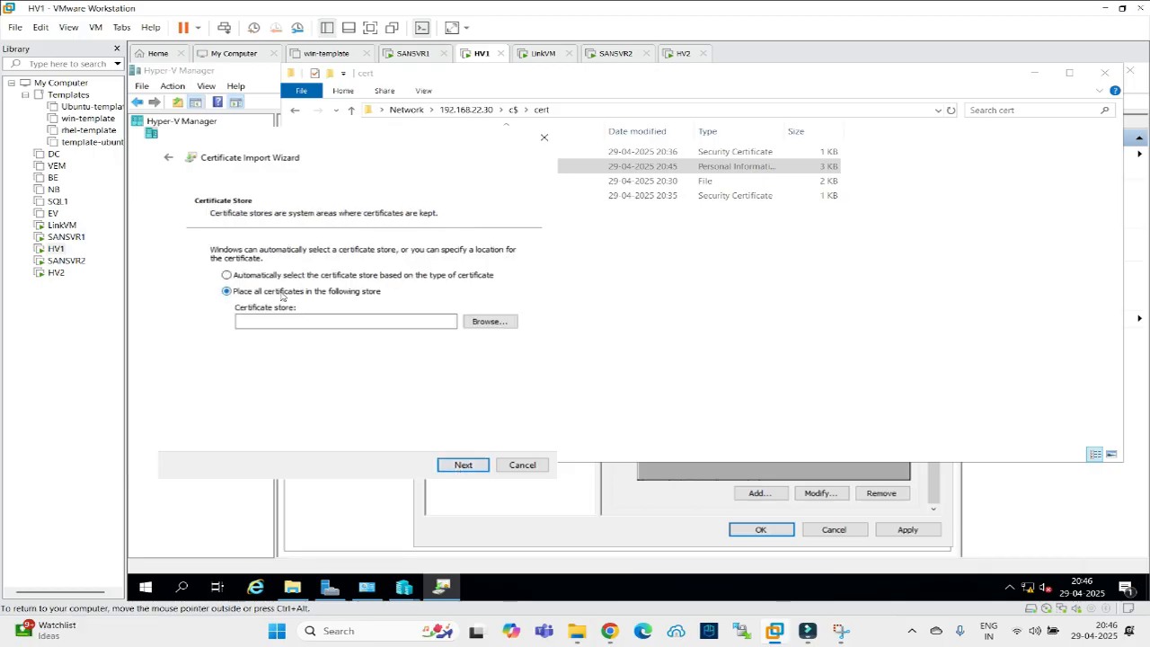
left_click(477, 323)
left_click(263, 309)
left_click(461, 467)
left_click(462, 466)
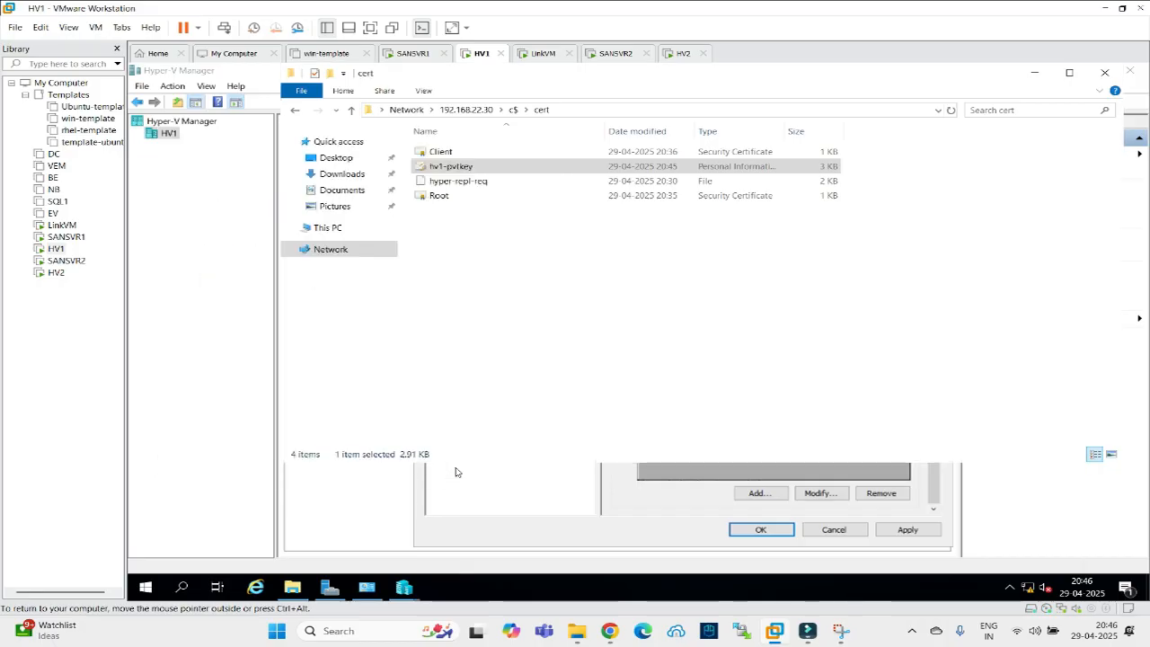
left_click(680, 377)
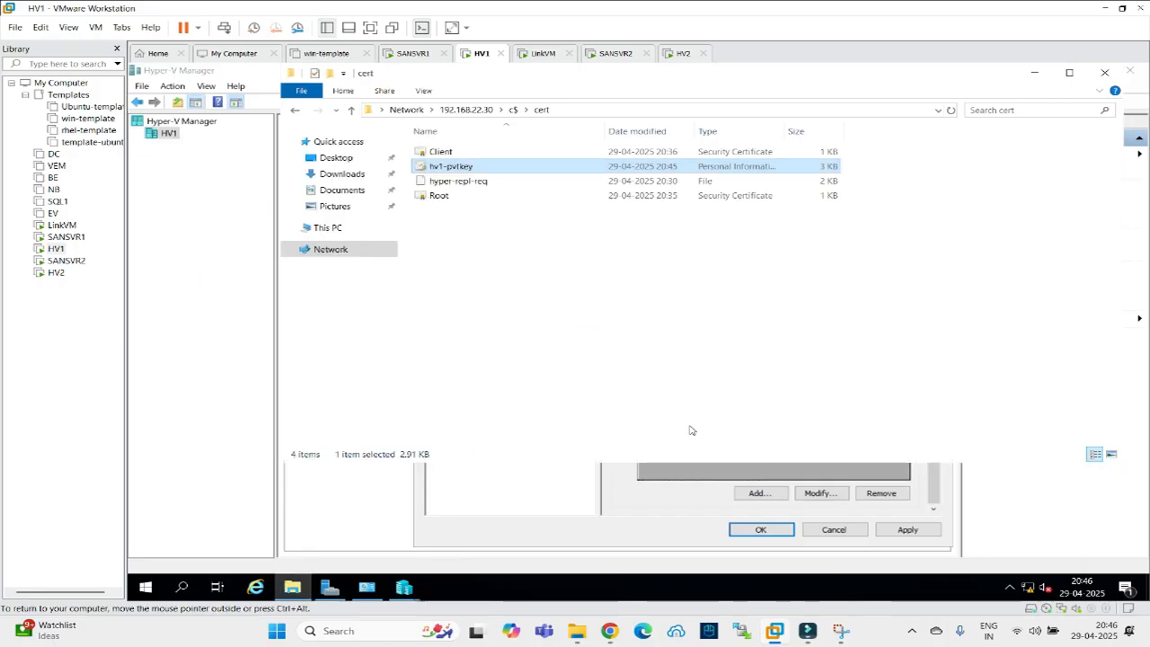
right_click(143, 588)
left_click(166, 514)
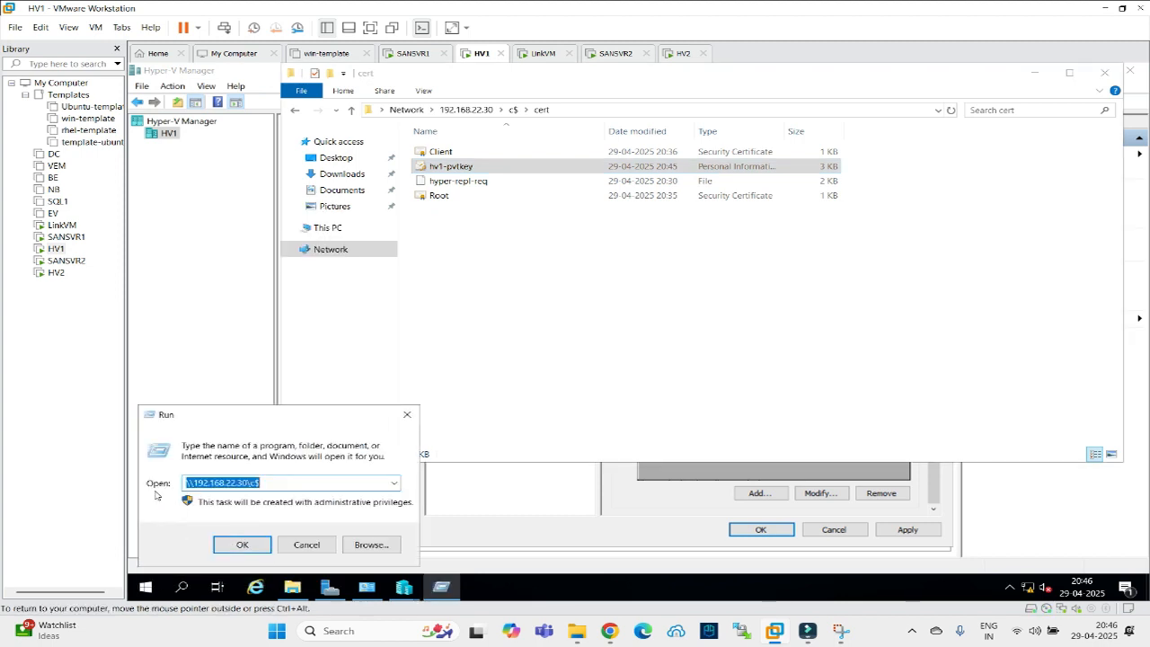
type("mmc")
key("Return")
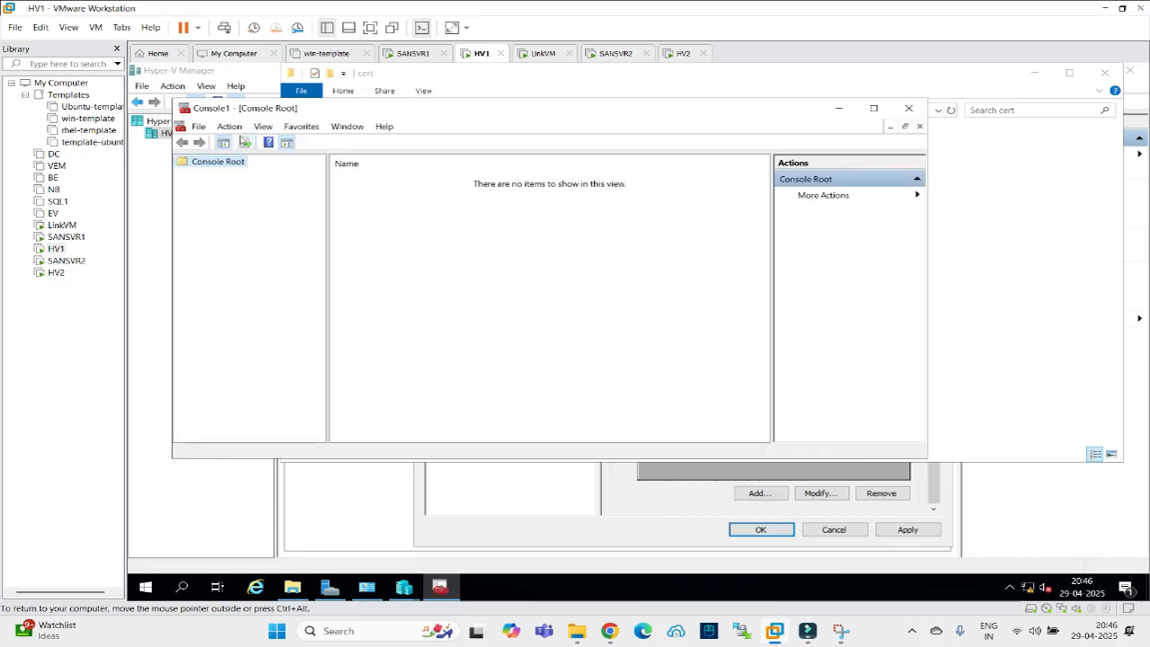
left_click(199, 127)
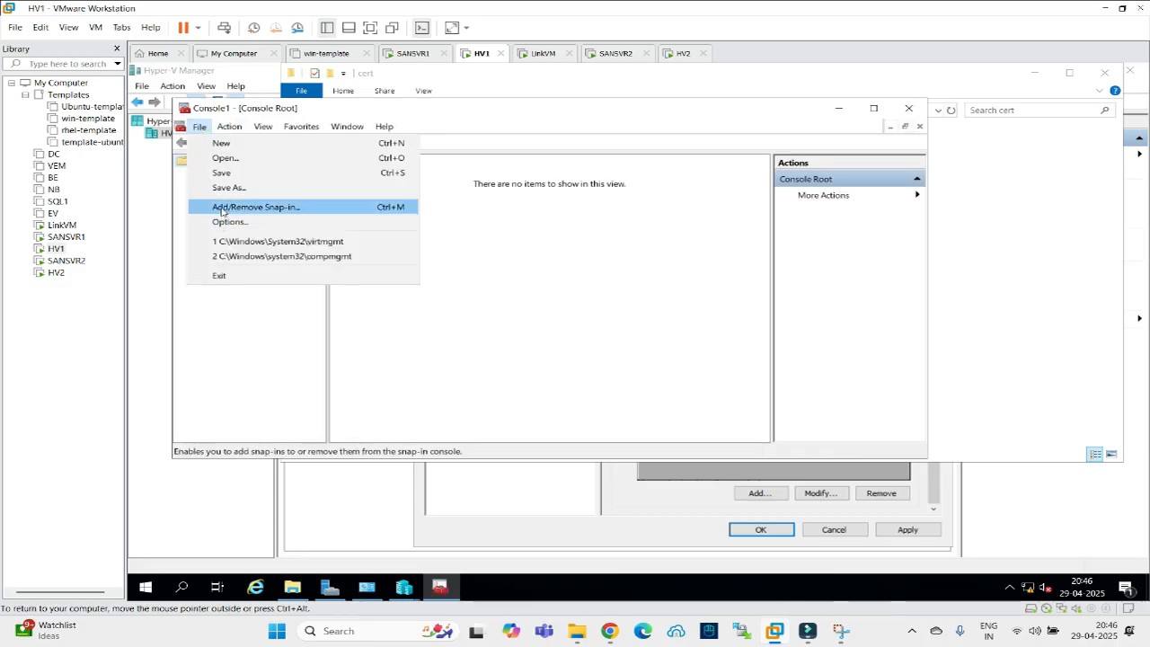
left_click(222, 207)
left_click(343, 219)
left_click(516, 266)
left_click(343, 201)
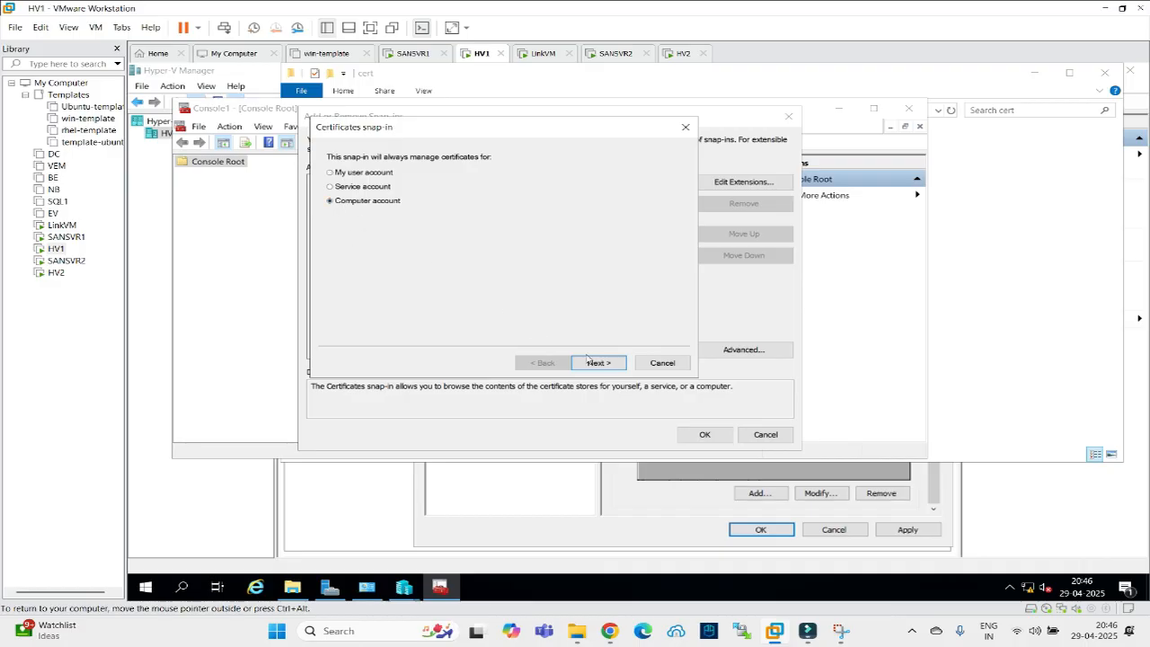
left_click(599, 362)
left_click(599, 362)
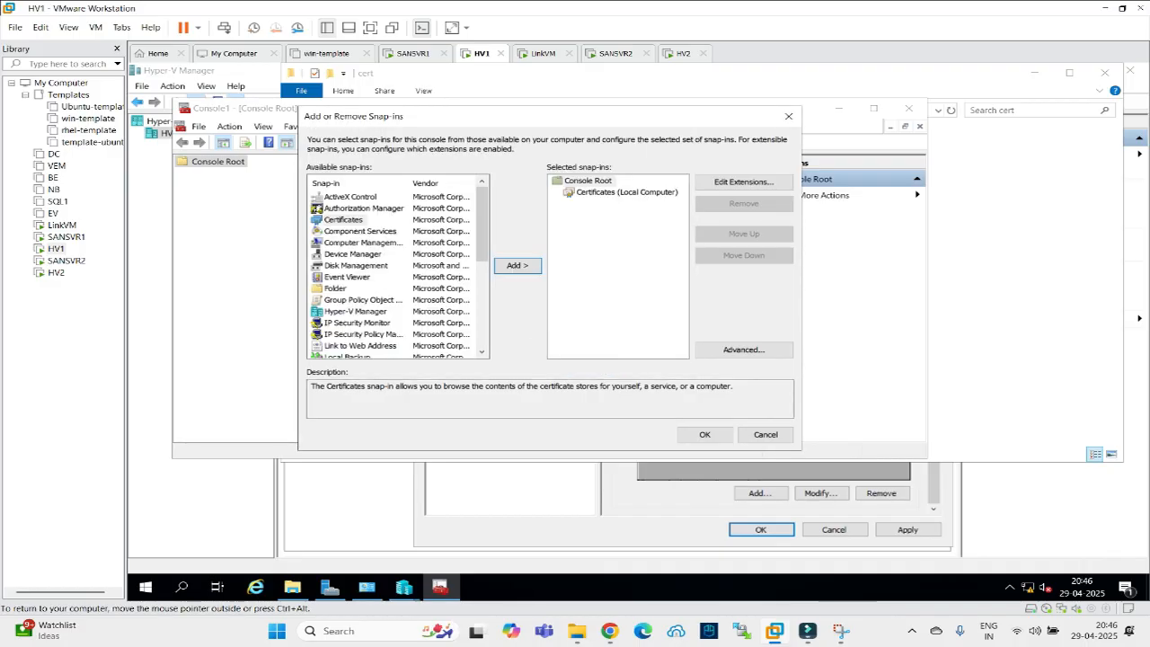
left_click(704, 434)
left_click(182, 174)
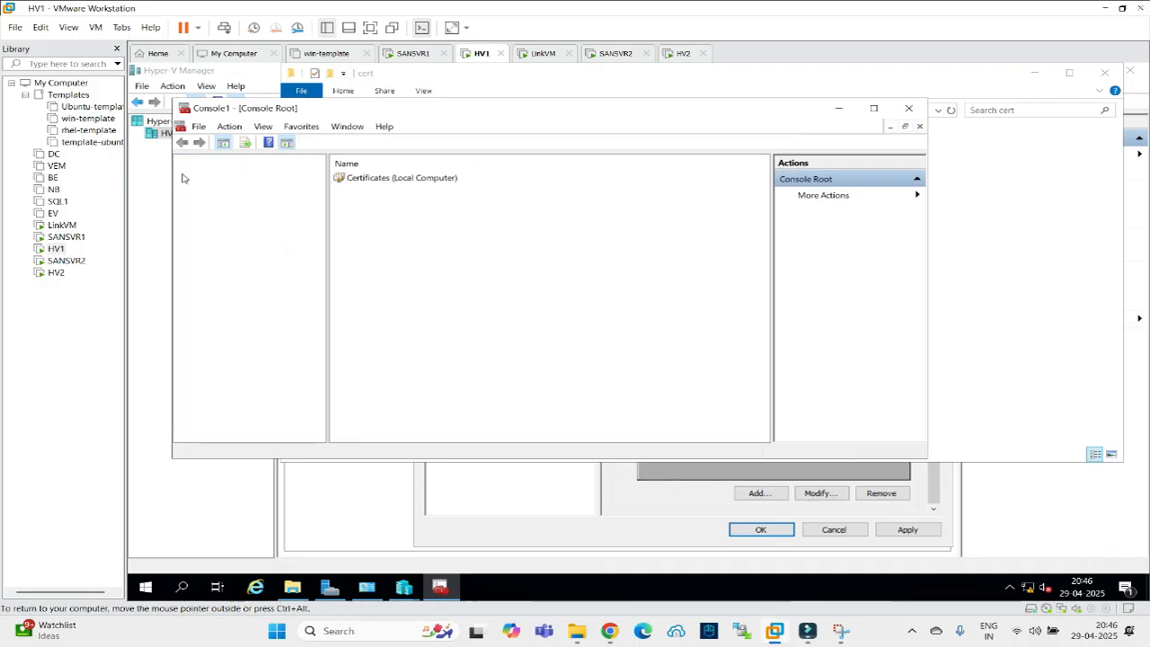
left_click(196, 186)
left_click(250, 210)
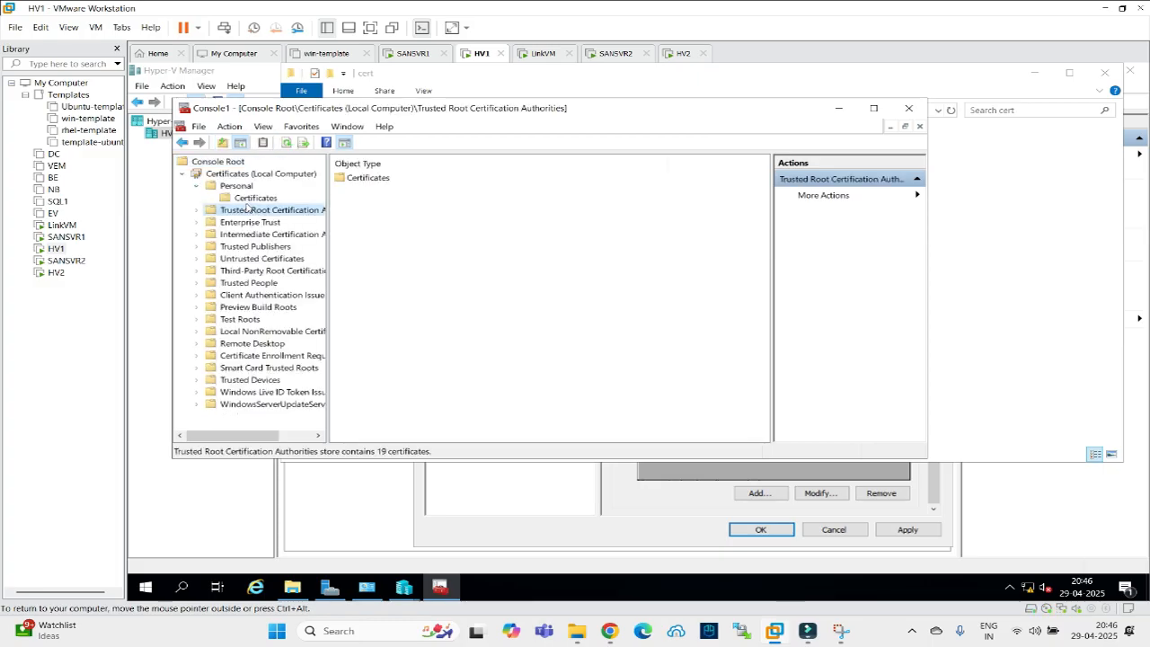
left_click(253, 197)
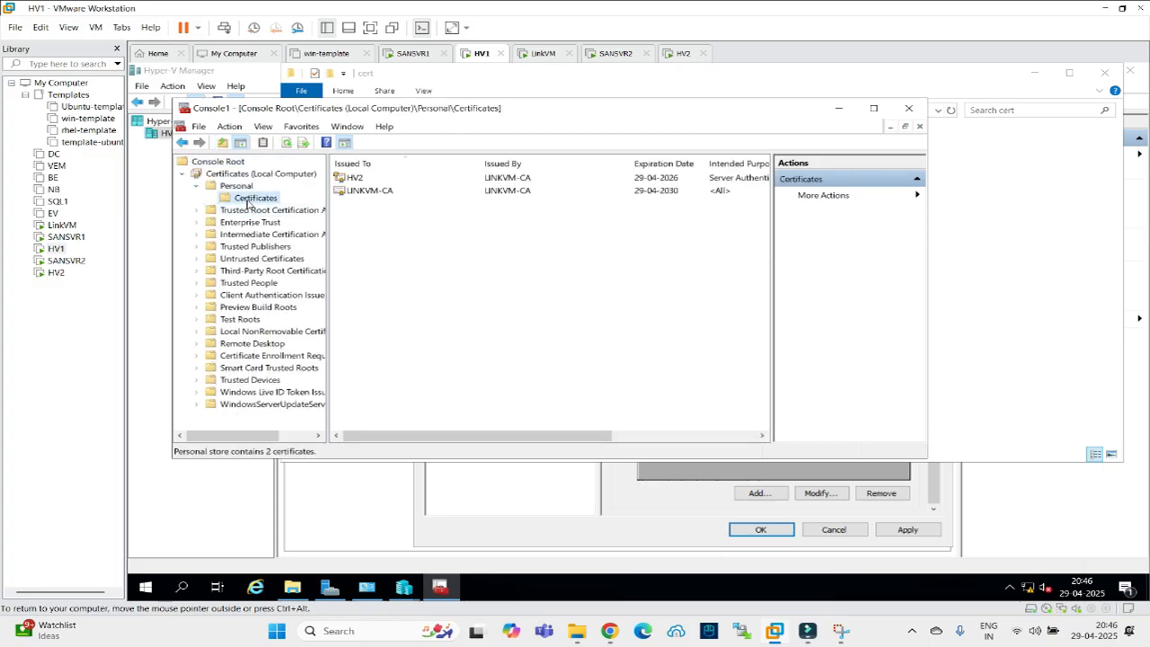
left_click(362, 192)
left_click(360, 180)
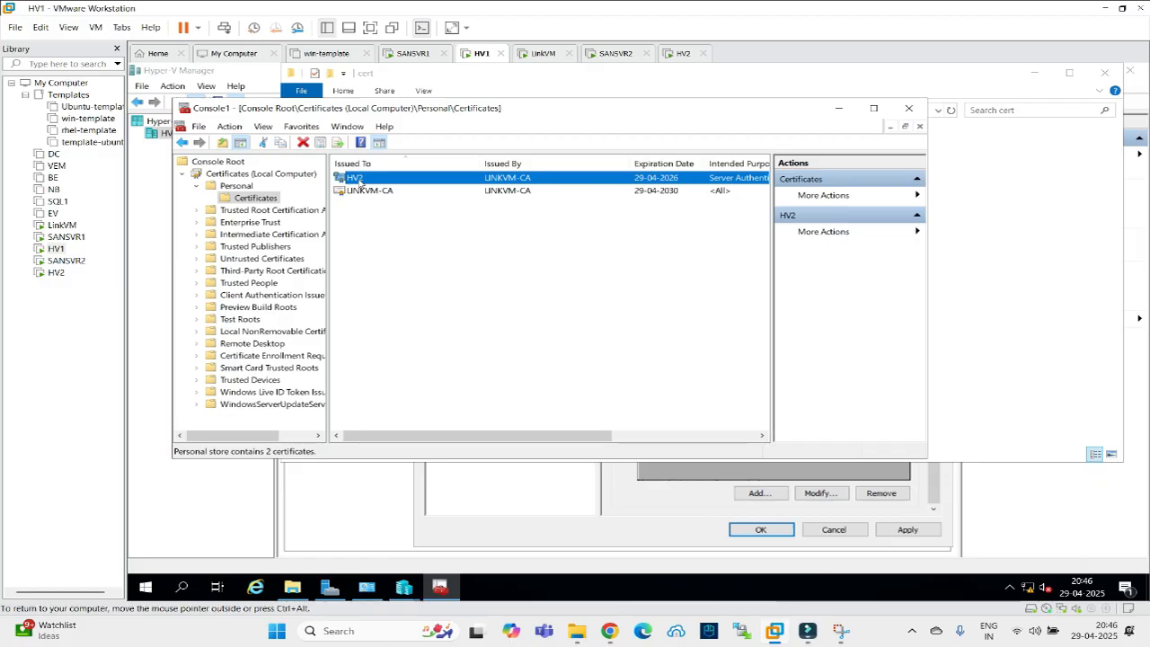
Reselect the HV2 certificate, apply HV1's replica settings past the port 443 firewall notice, close the cert folder.
left_click(838, 108)
left_click(625, 520)
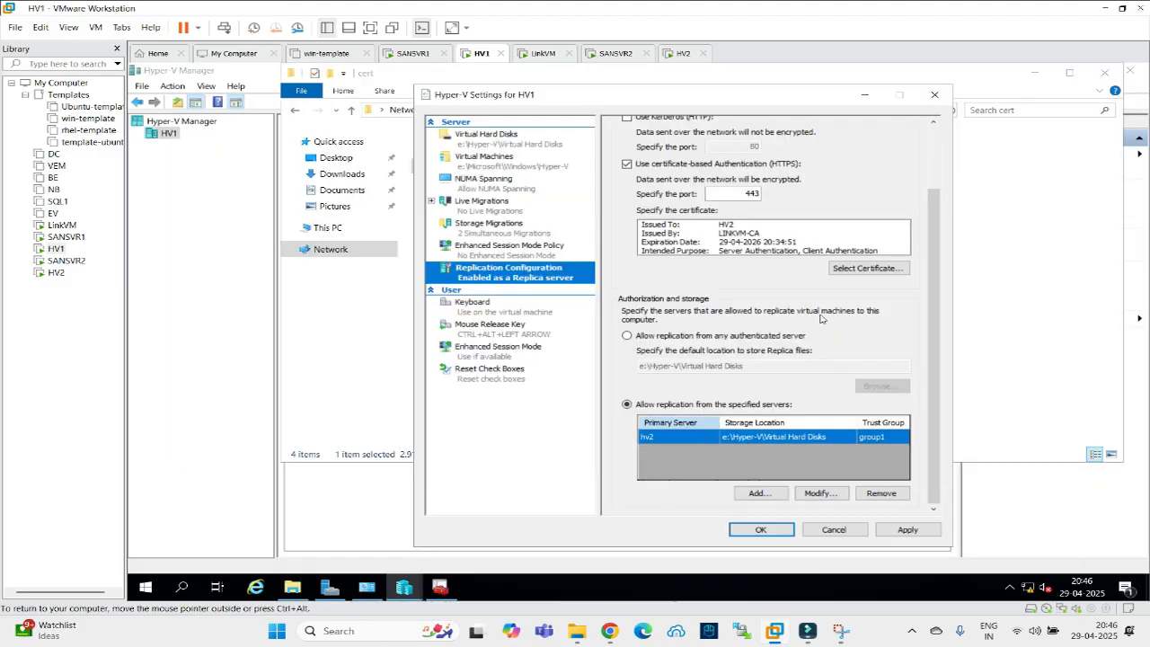
left_click(840, 270)
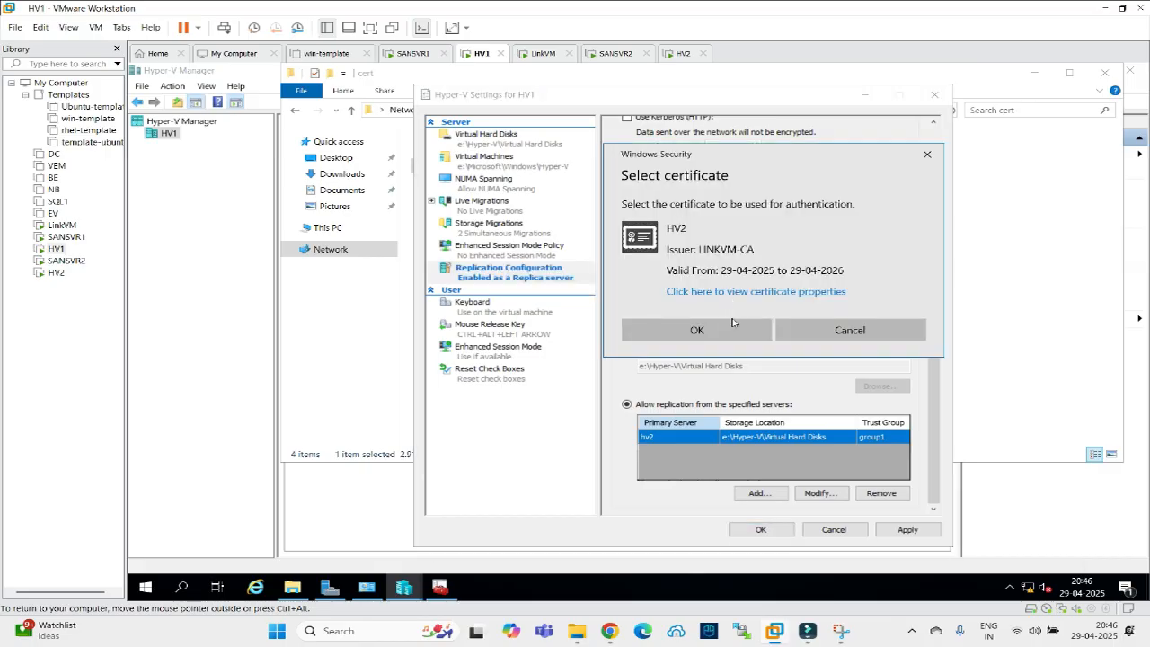
left_click(696, 329)
left_click(904, 530)
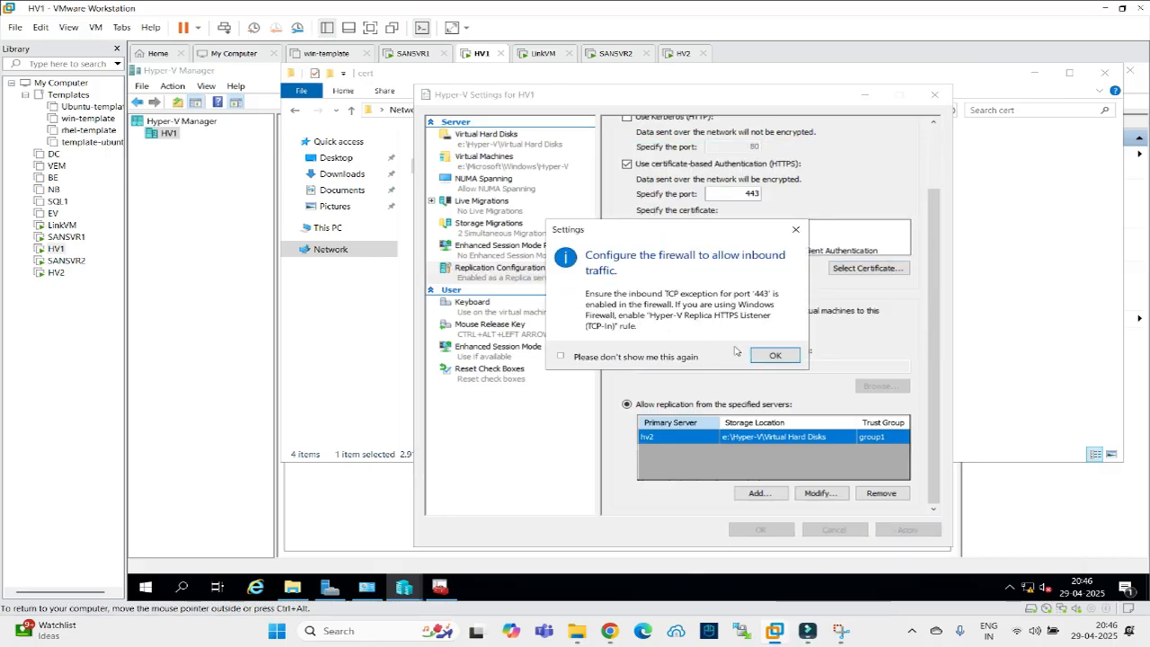
left_click(775, 355)
left_click(759, 529)
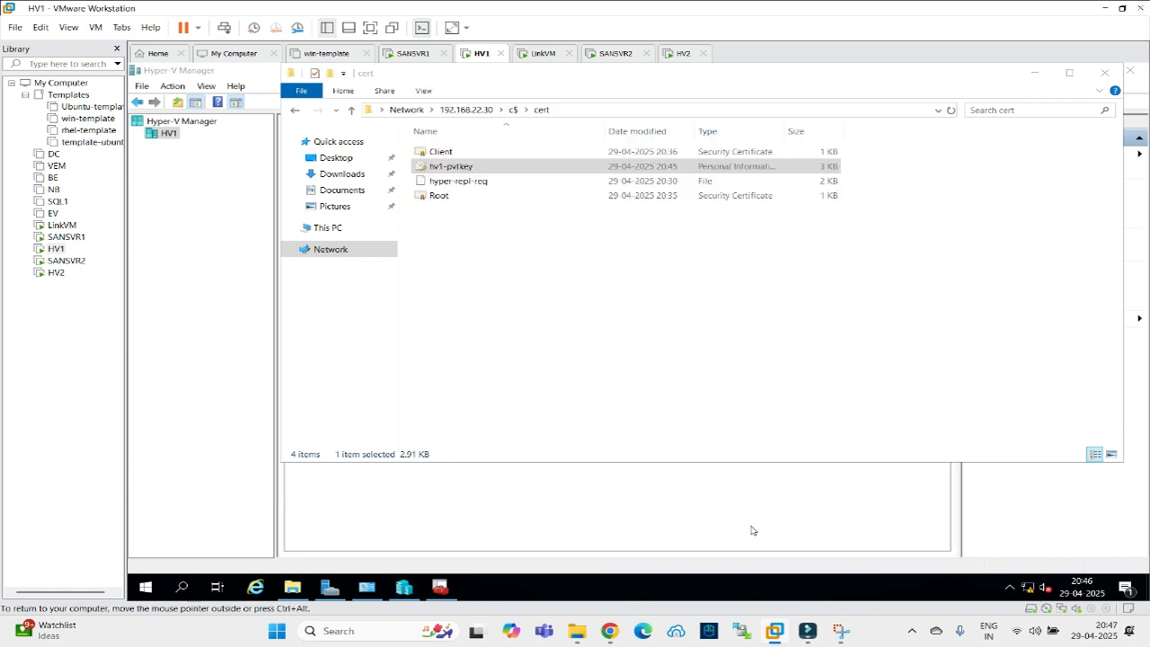
left_click(1104, 73)
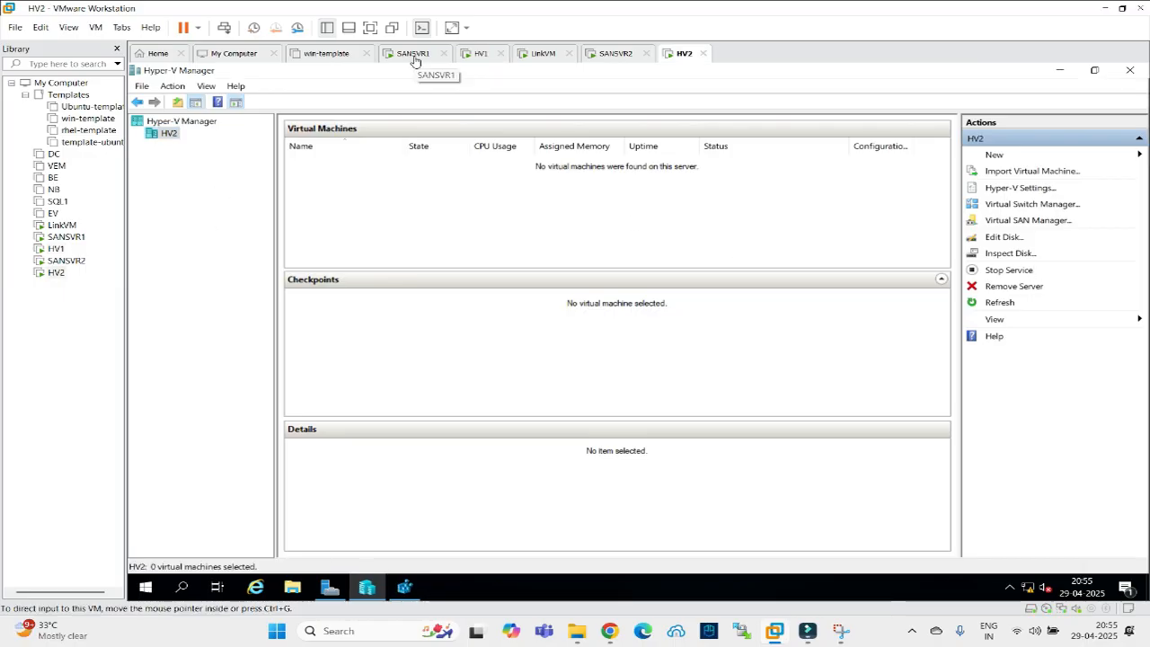
On HV1, start the New Virtual Machine wizard and name the machine vm1.
left_click(479, 54)
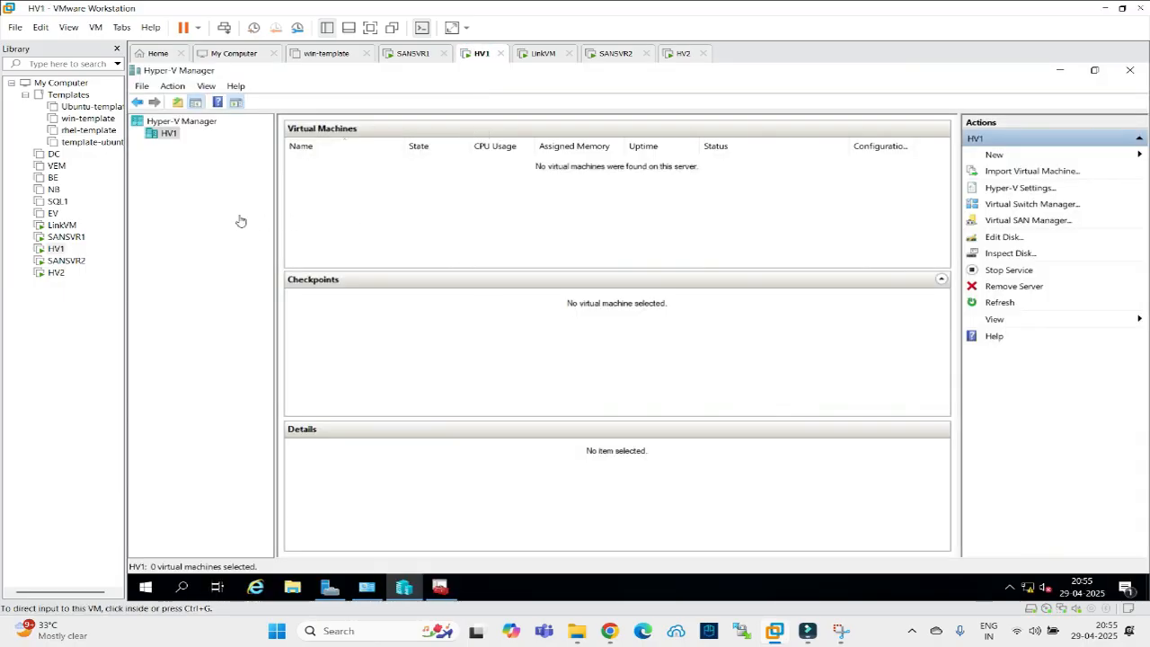
left_click(414, 251)
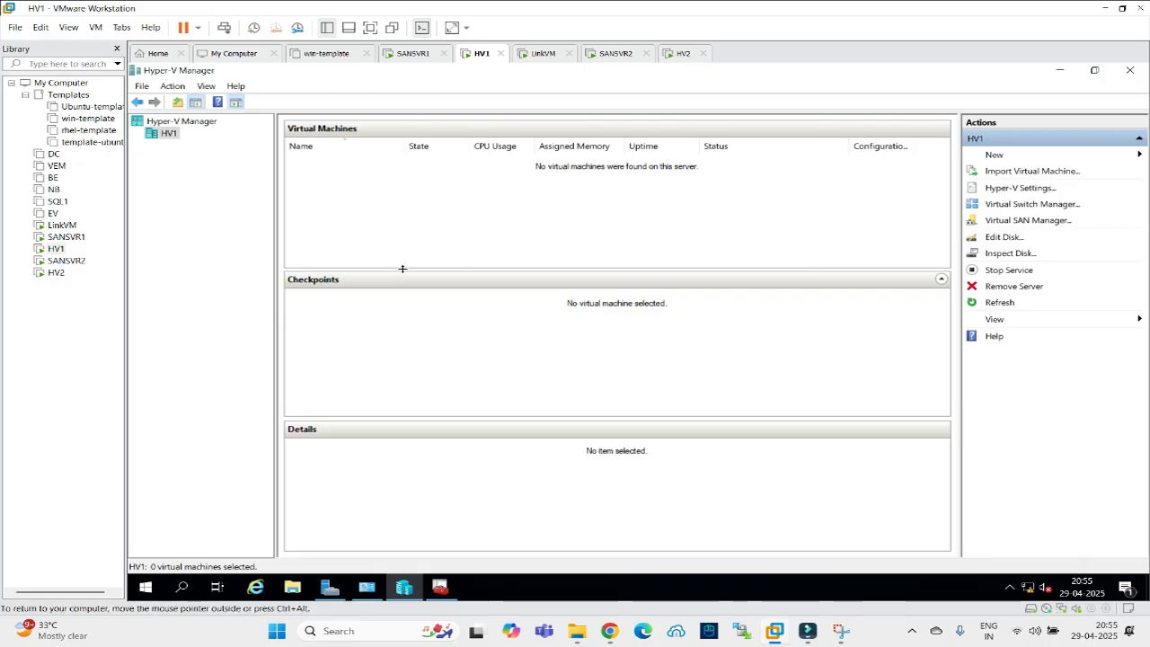
right_click(164, 137)
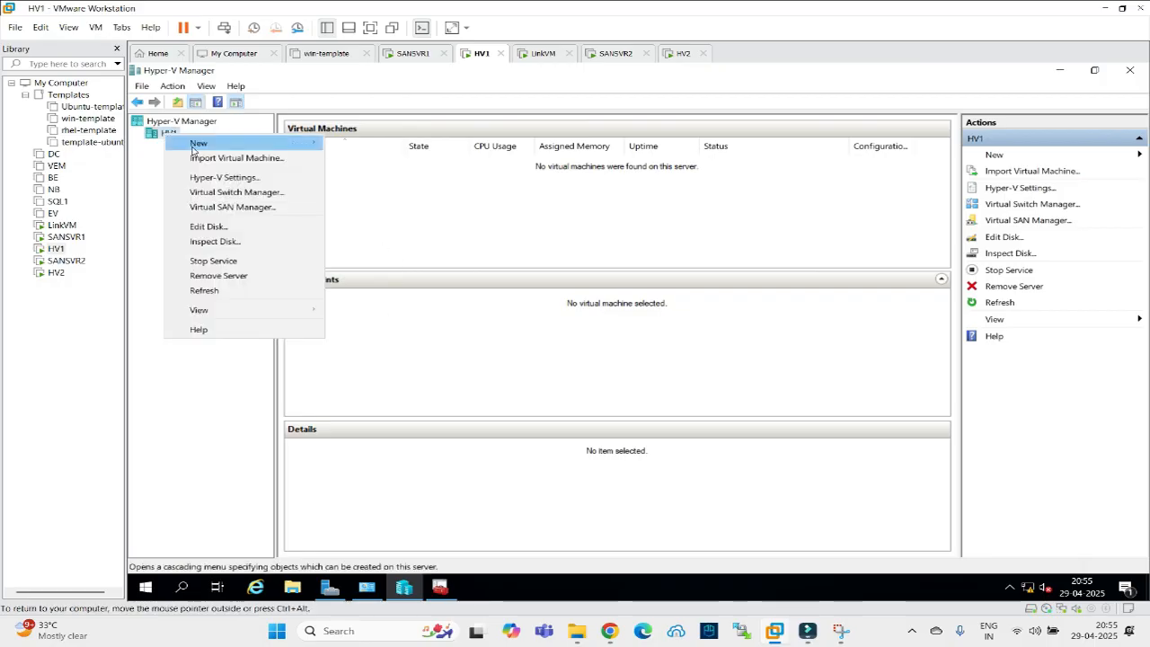
mouse_move(274, 146)
left_click(355, 146)
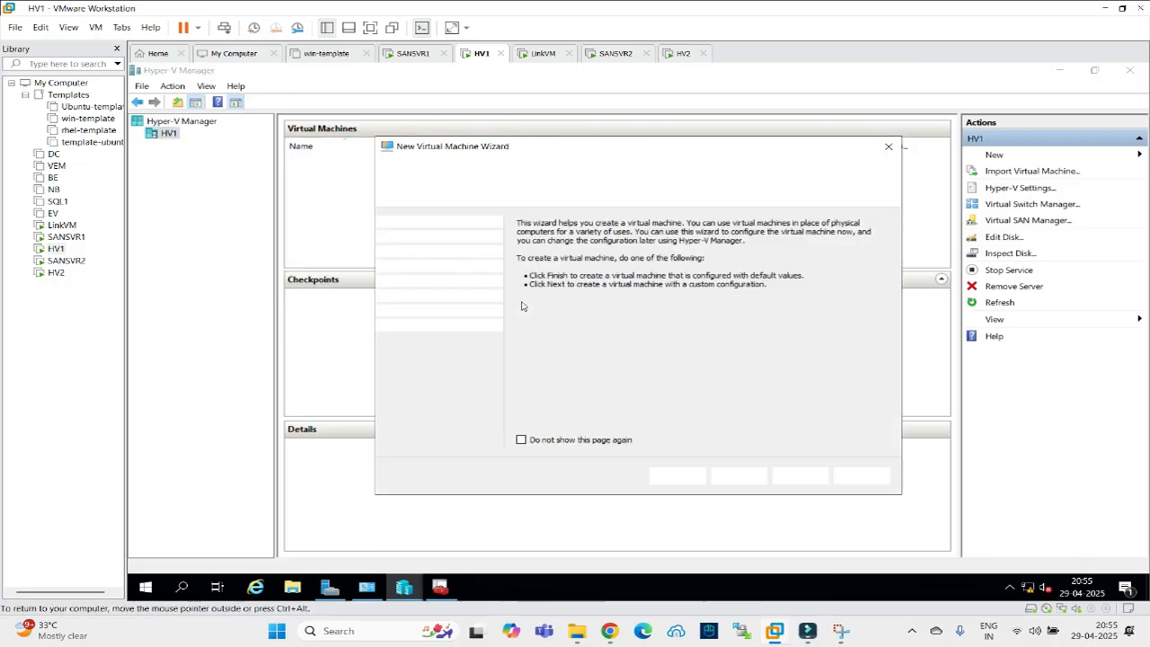
left_click(727, 479)
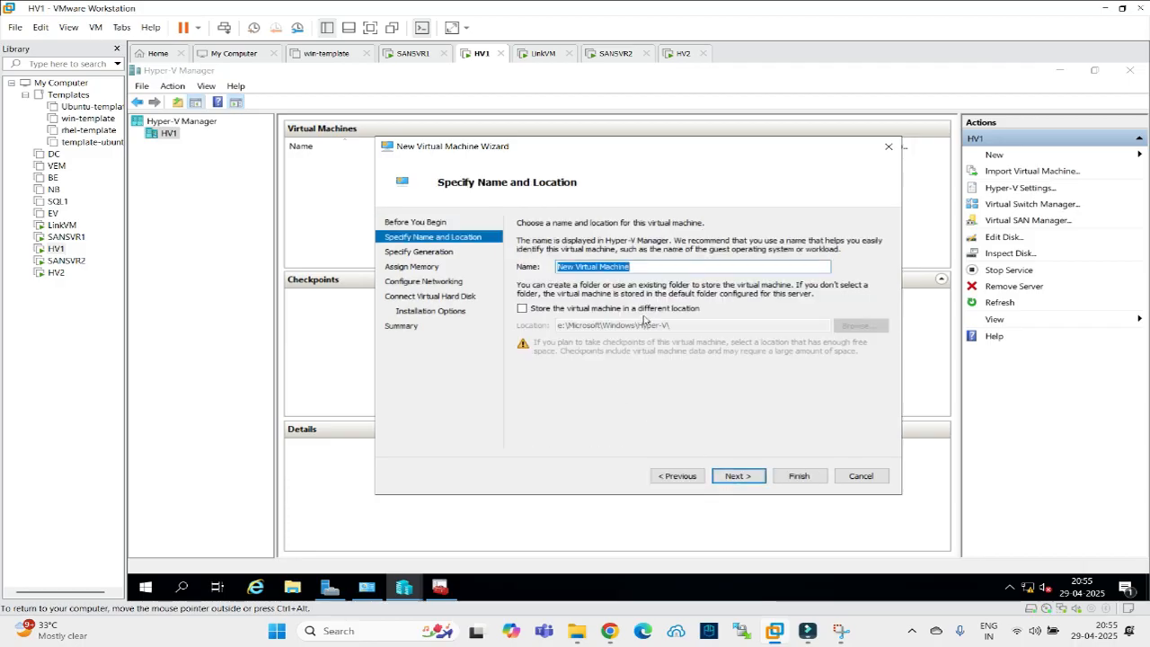
type("vm1")
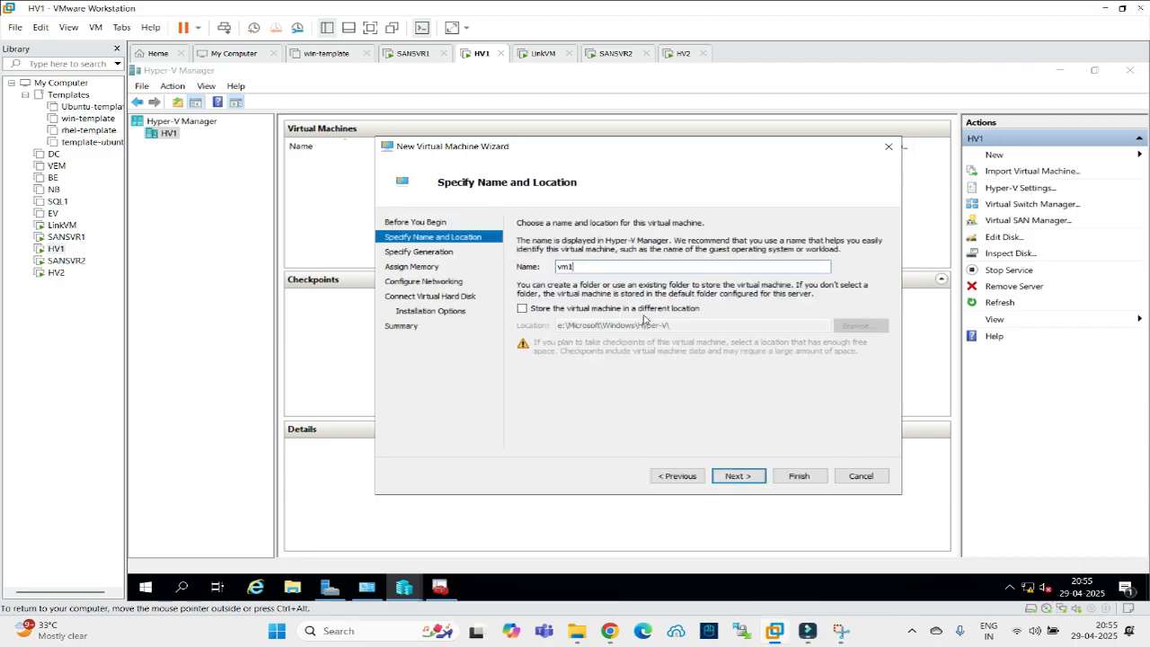
left_click(736, 477)
left_click(737, 479)
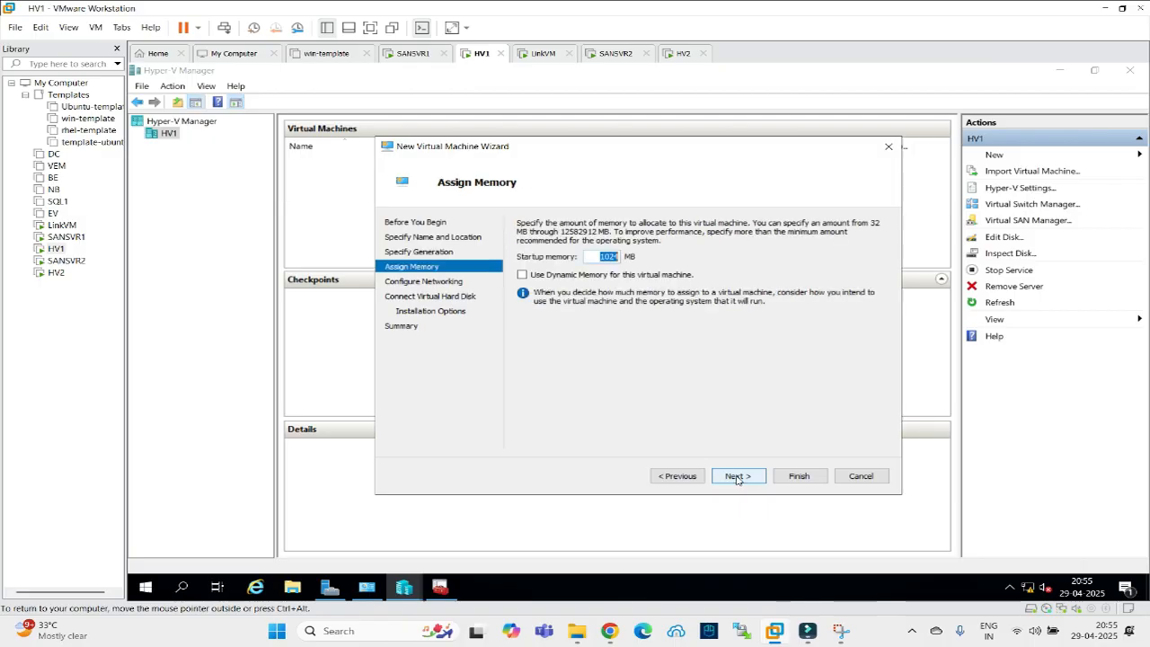
Connect vm1 to switch VS1, set a 5 GB disk, and attempt to create it.
left_click(737, 479)
left_click(631, 252)
left_click(608, 272)
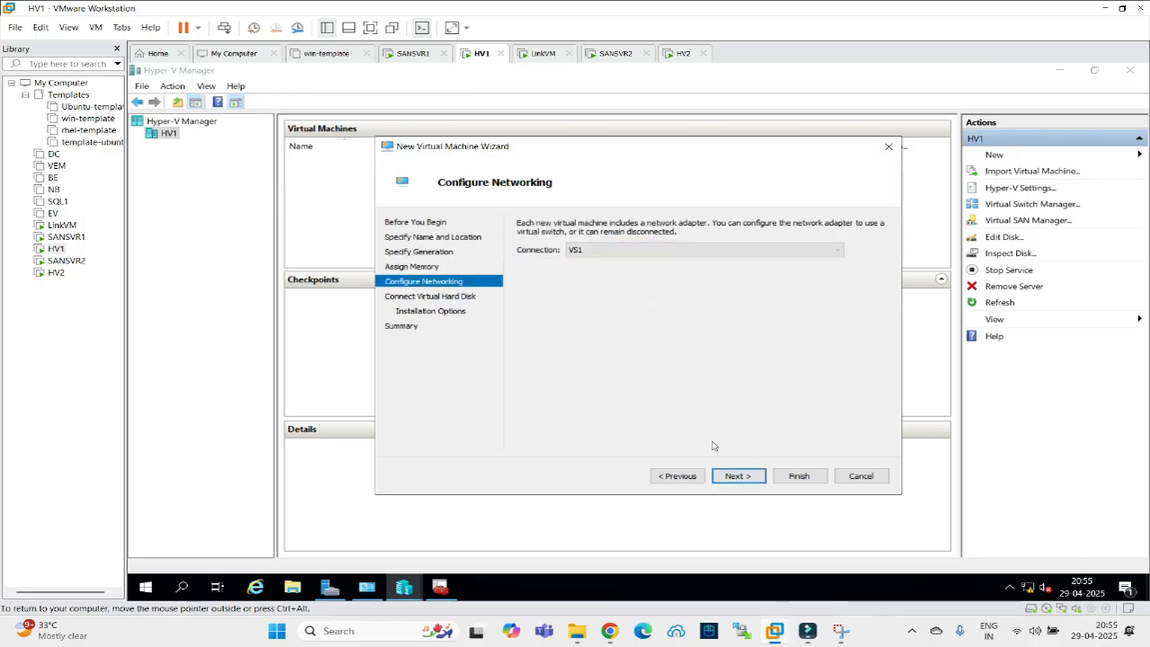
left_click(737, 477)
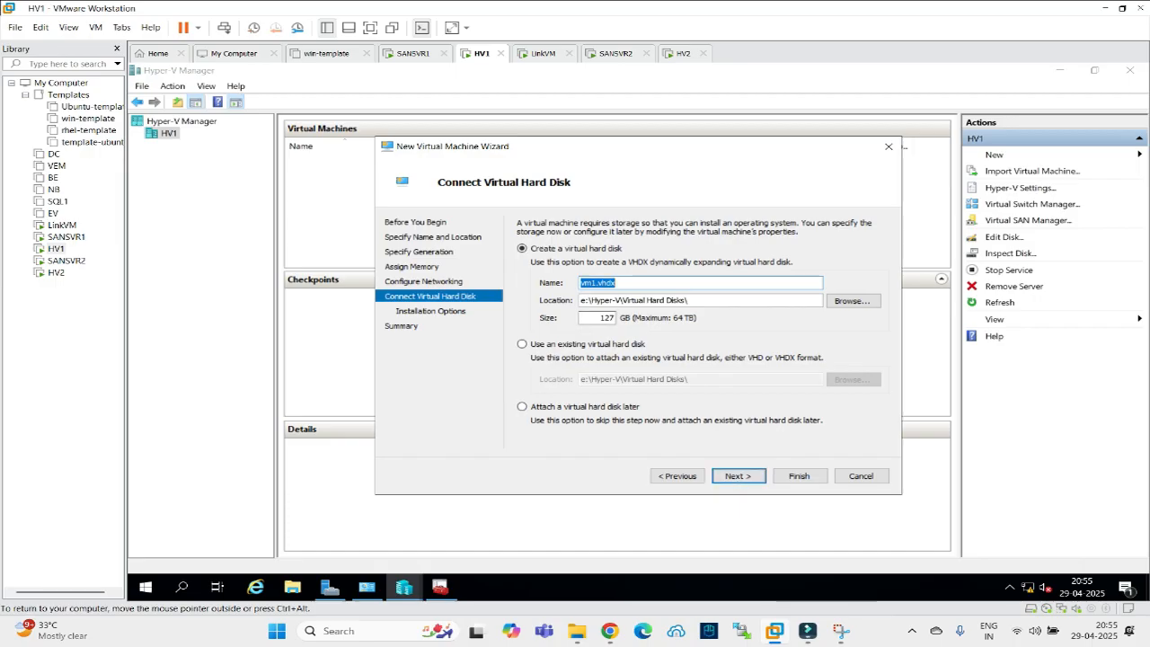
double_click(607, 318)
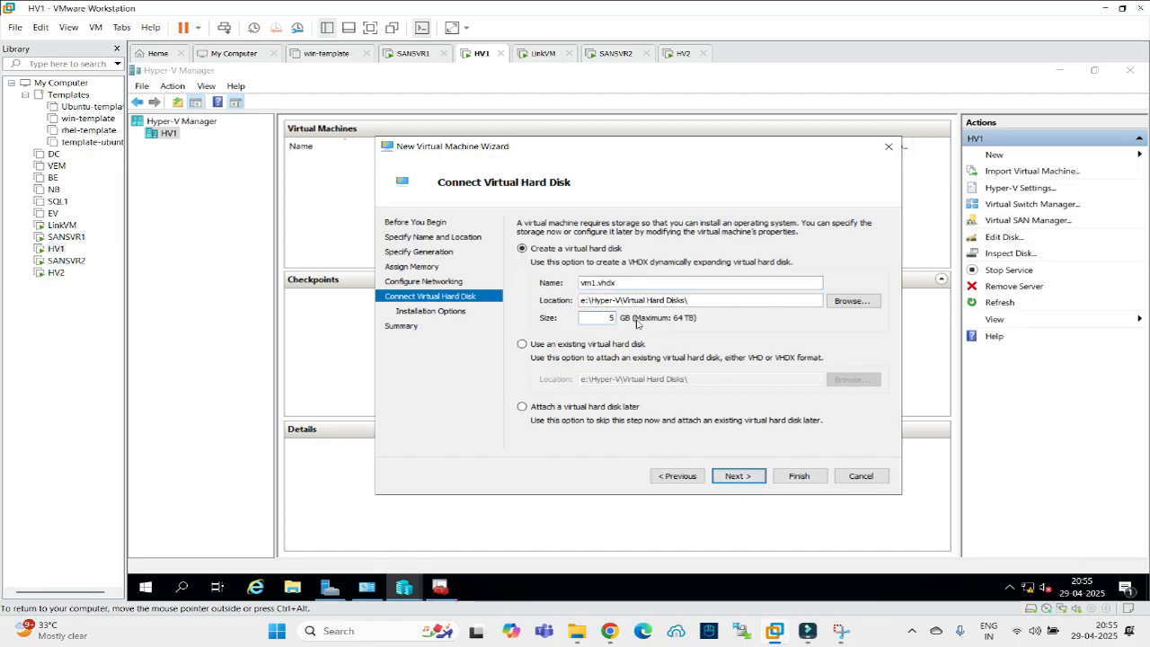
left_click(731, 483)
left_click(739, 481)
left_click(799, 476)
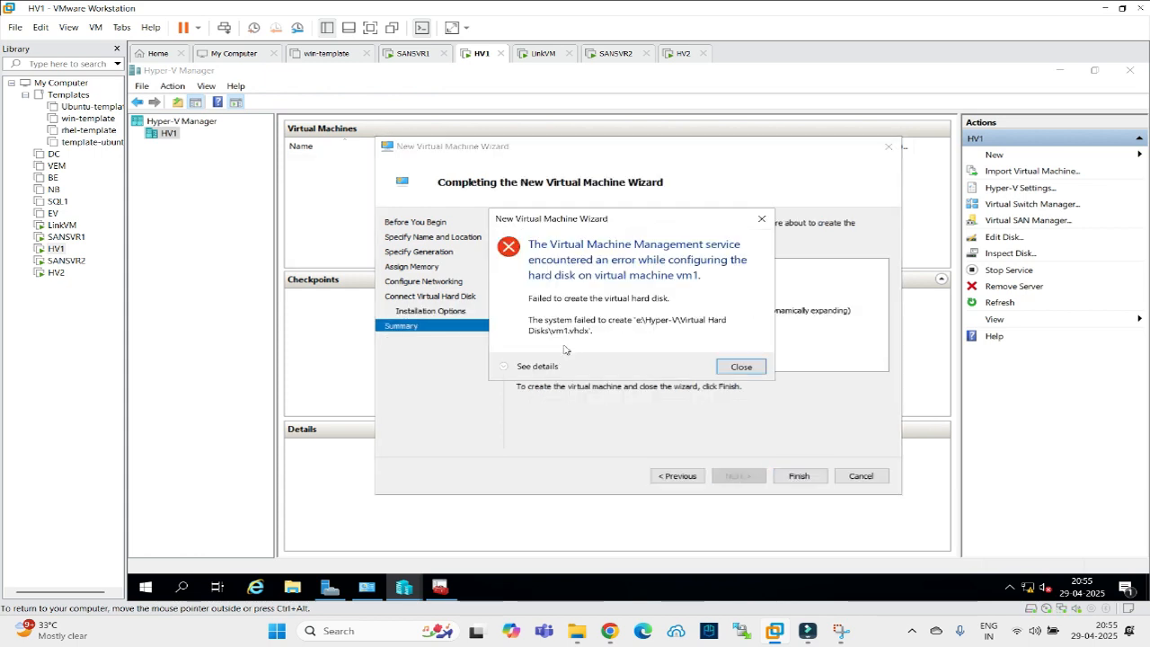
Review and dismiss the vm1.vhdx creation error, then go back to the Name and Location page.
left_click(504, 367)
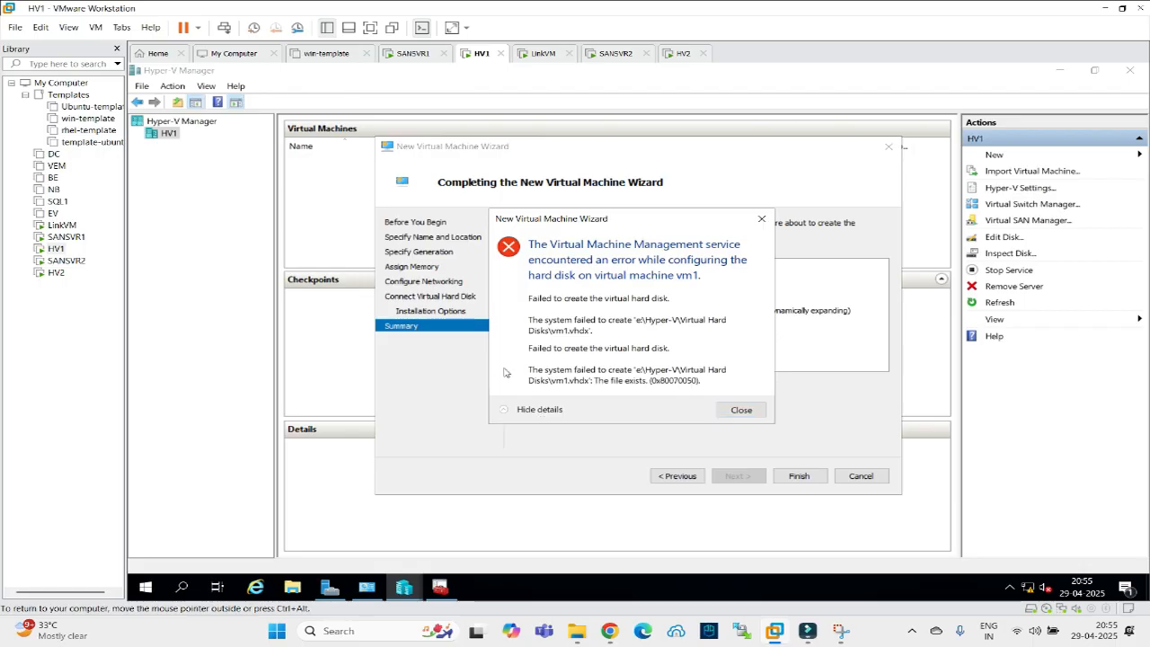
left_click(742, 410)
left_click(675, 477)
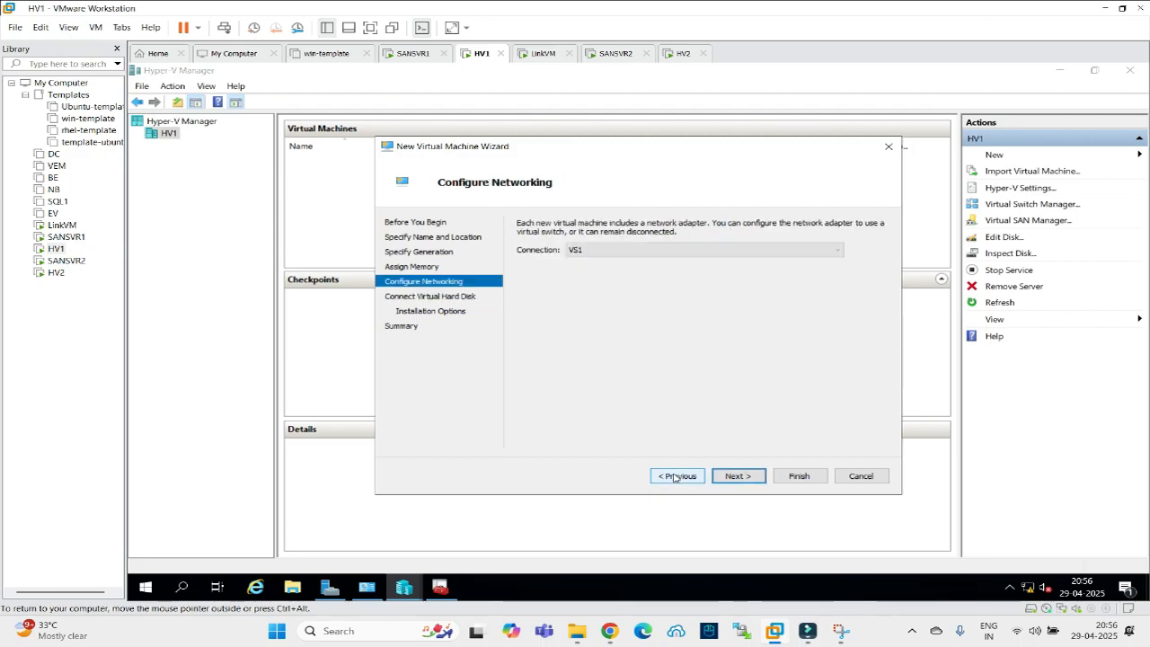
left_click(674, 476)
left_click(674, 476)
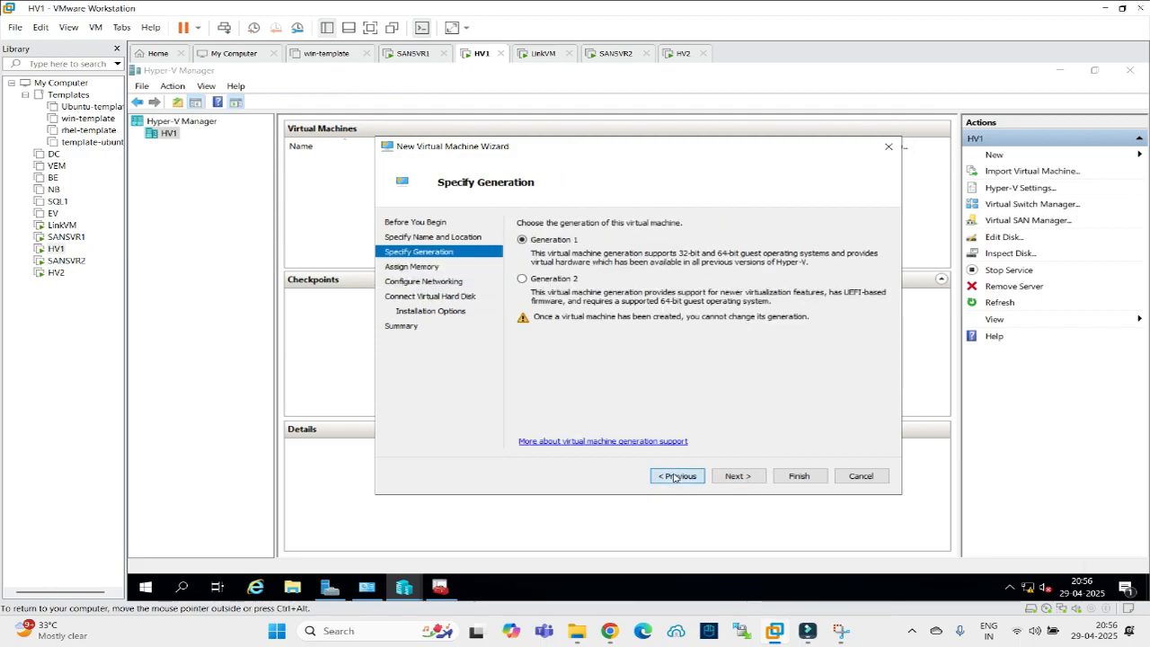
left_click(675, 476)
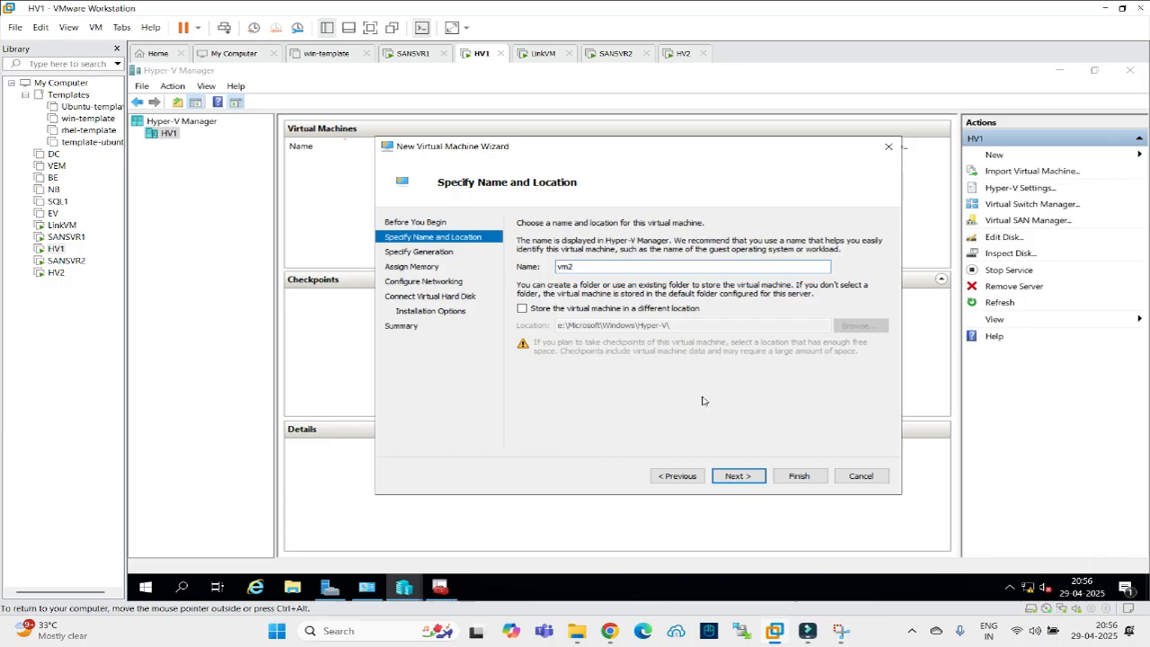
Rename the machine to vm2 and finish the wizard with the same settings.
left_click(739, 476)
left_click(739, 477)
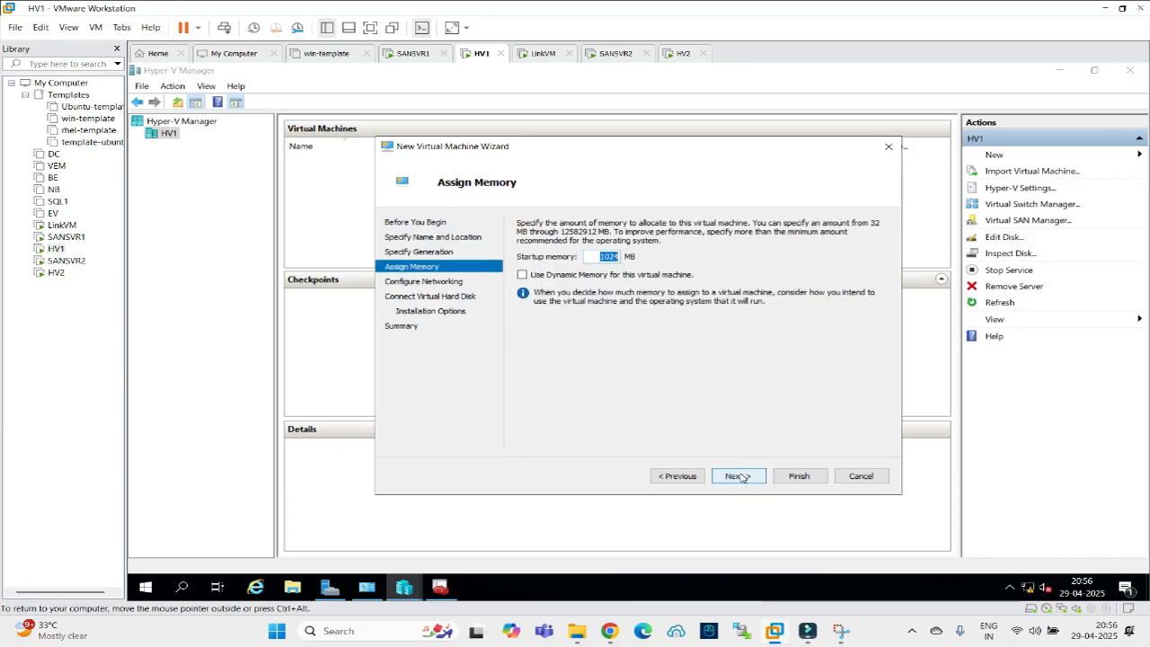
left_click(738, 477)
left_click(739, 476)
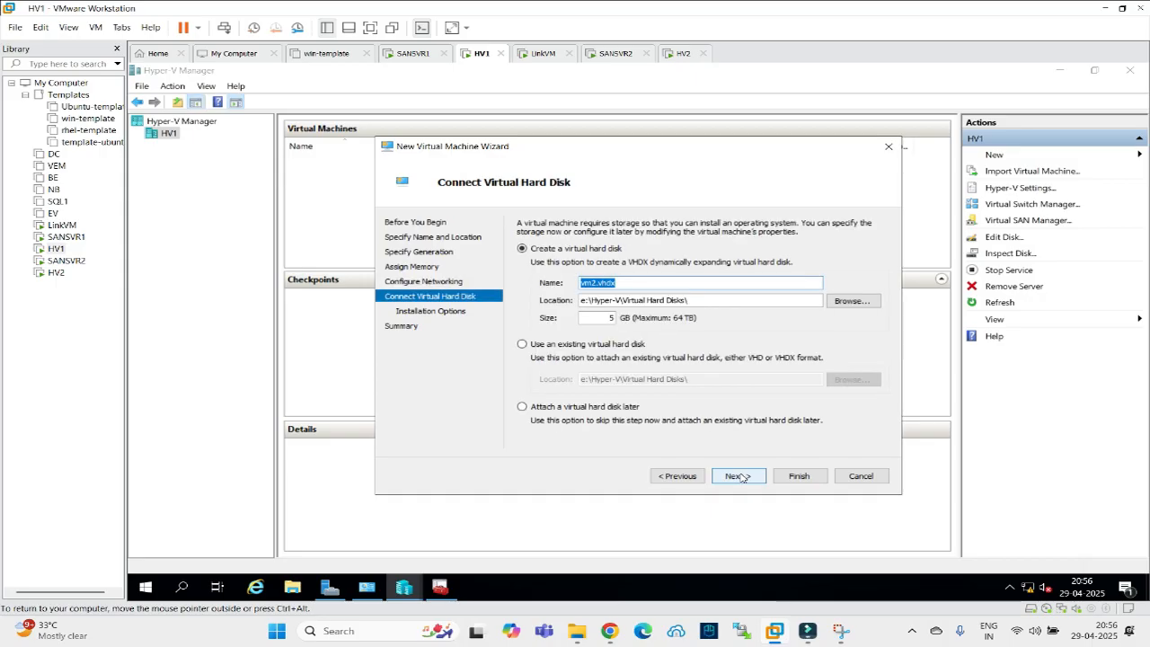
left_click(739, 476)
left_click(739, 477)
left_click(800, 475)
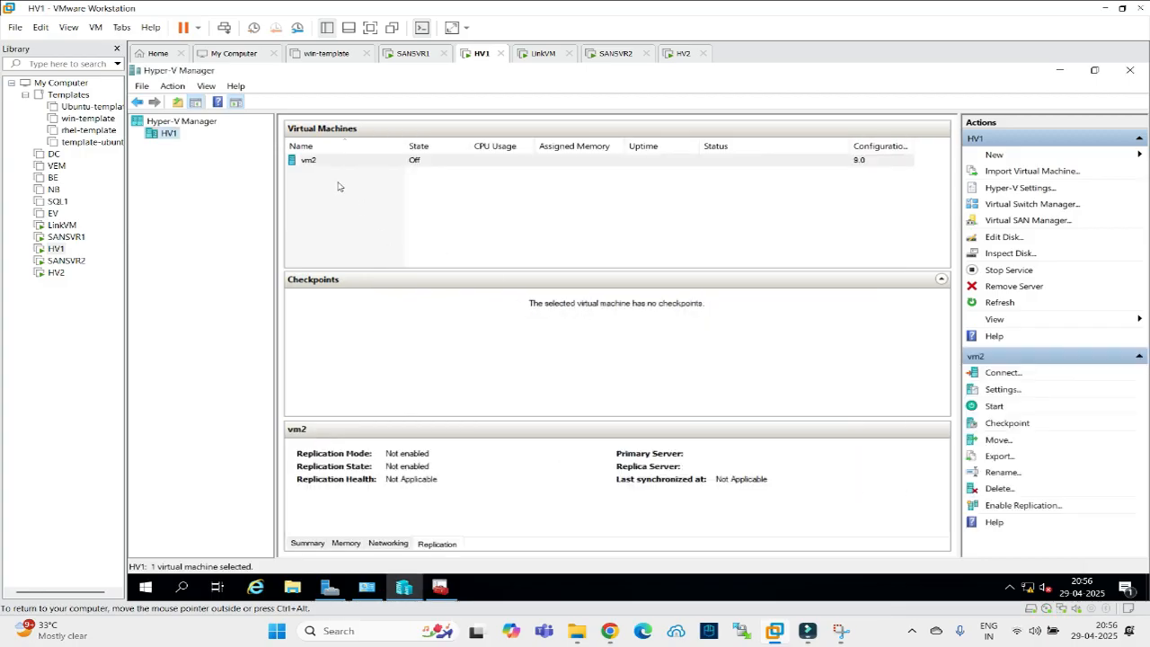
Start vm2 on HV1 with 1024 MB memory, check HV2's machines, and return to HV1.
left_click(319, 162)
right_click(319, 162)
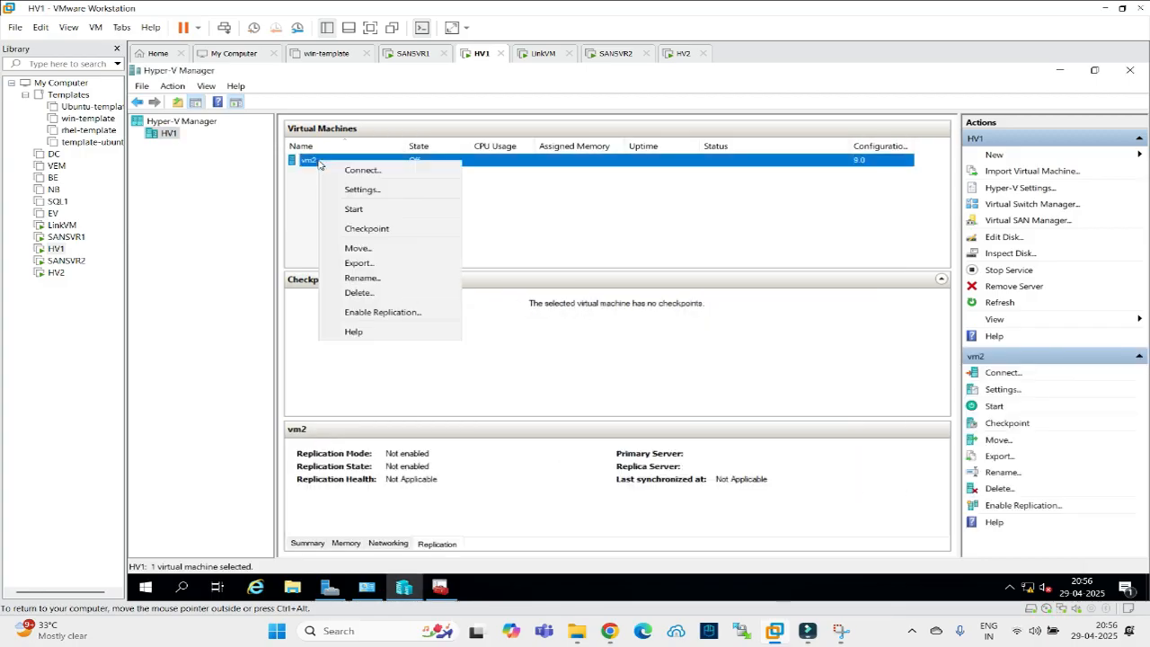
left_click(354, 212)
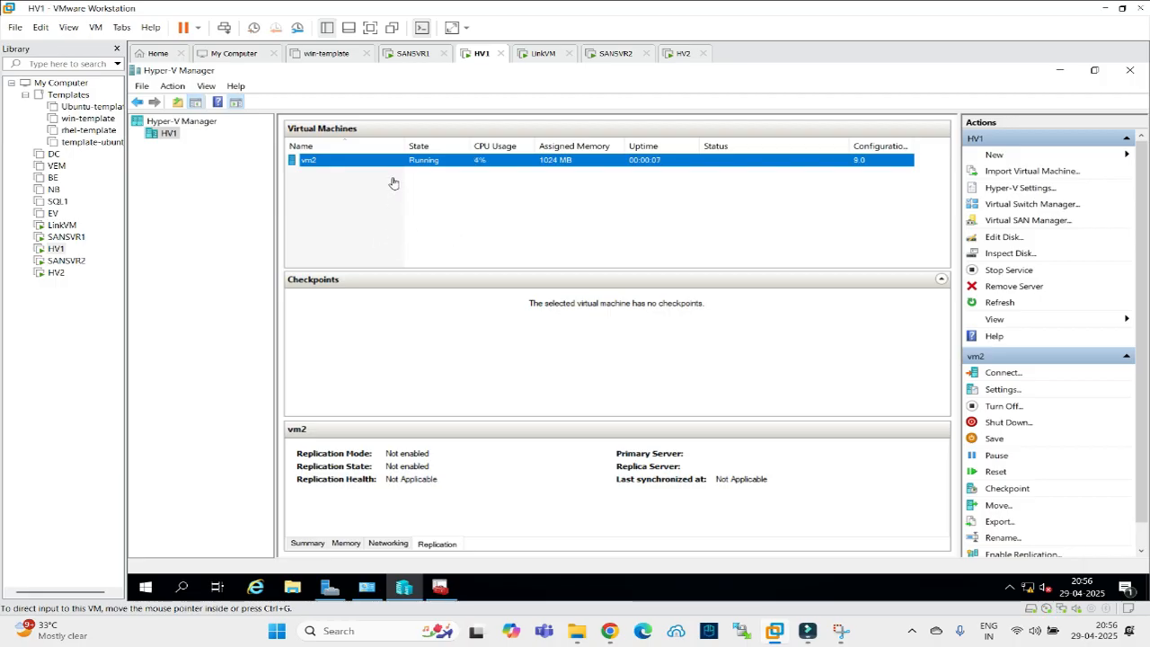
left_click(683, 54)
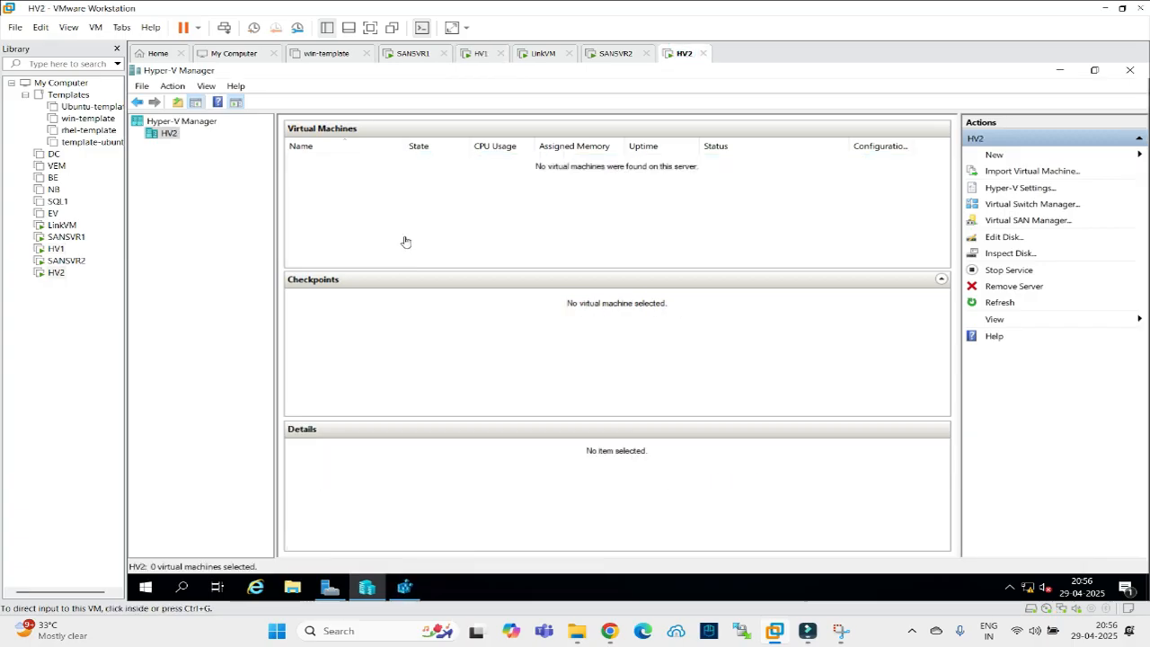
left_click(476, 56)
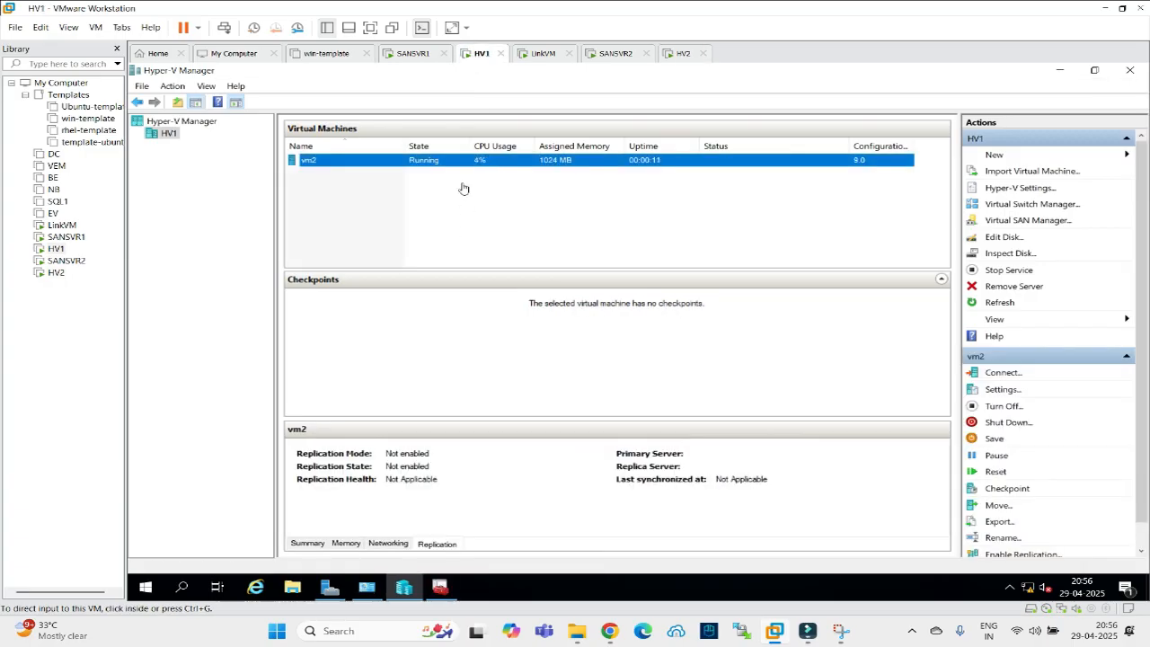
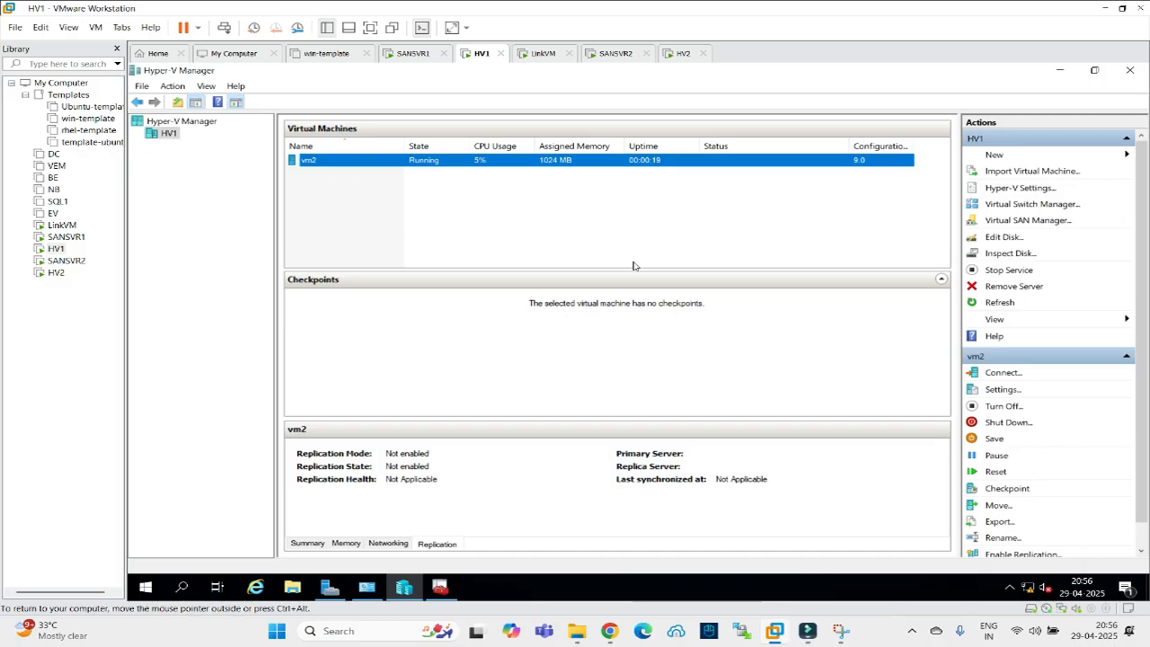
Enable replication of vm2 on HV1 to replica server hv2 with default settings and immediate initial copy.
right_click(315, 164)
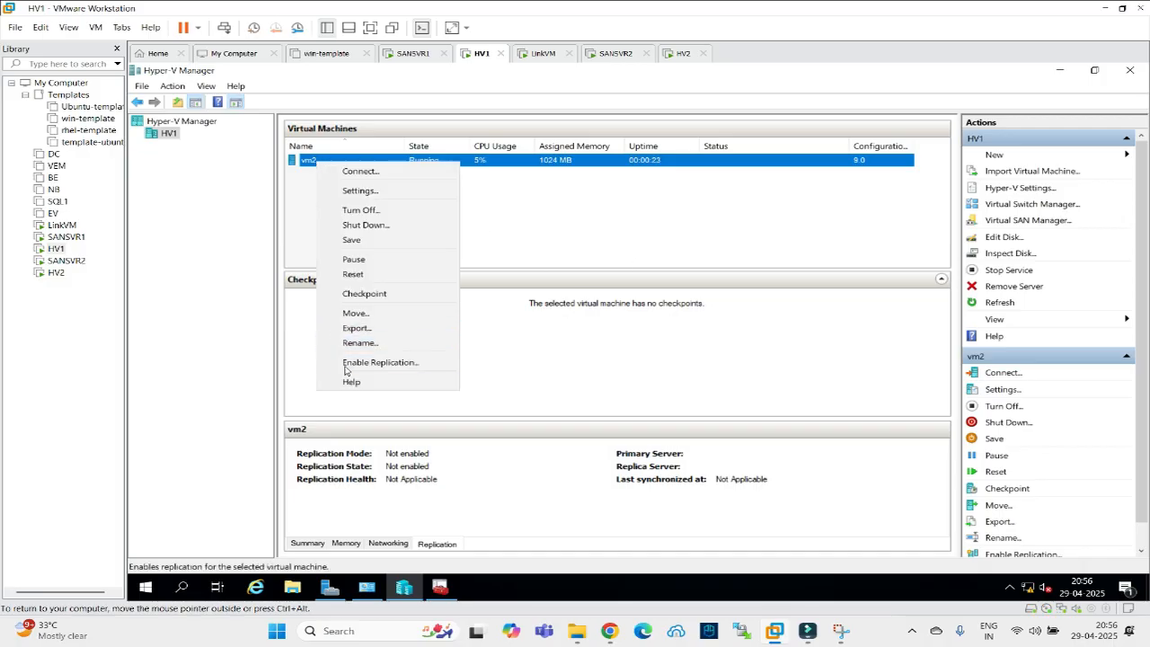
left_click(947, 401)
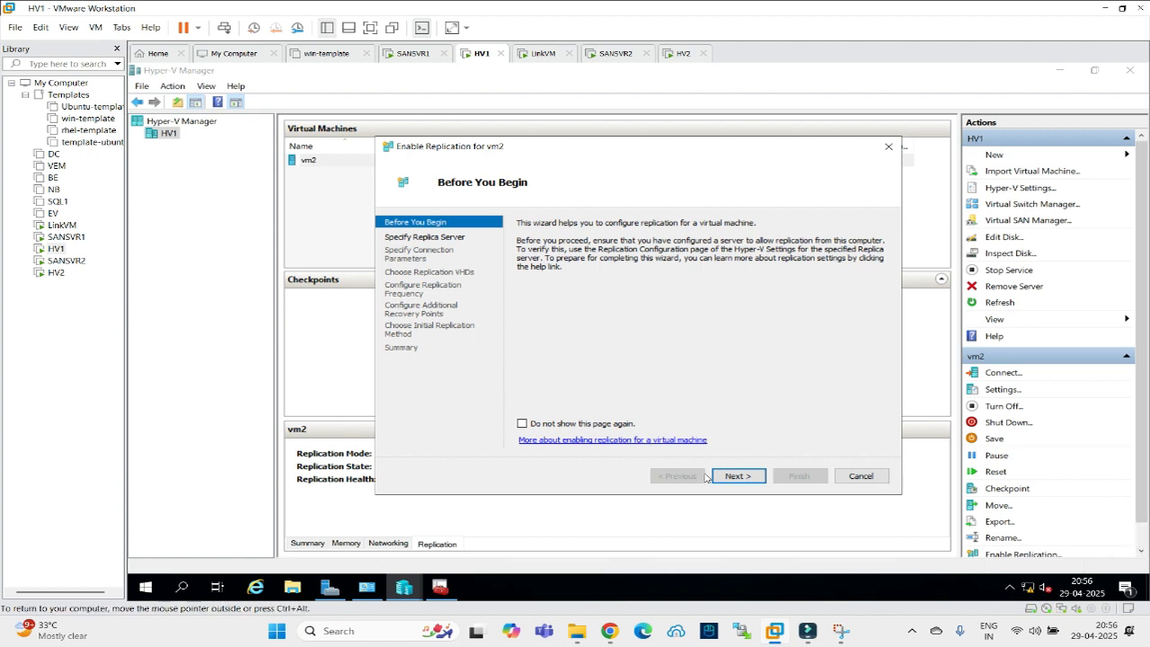
left_click(755, 481)
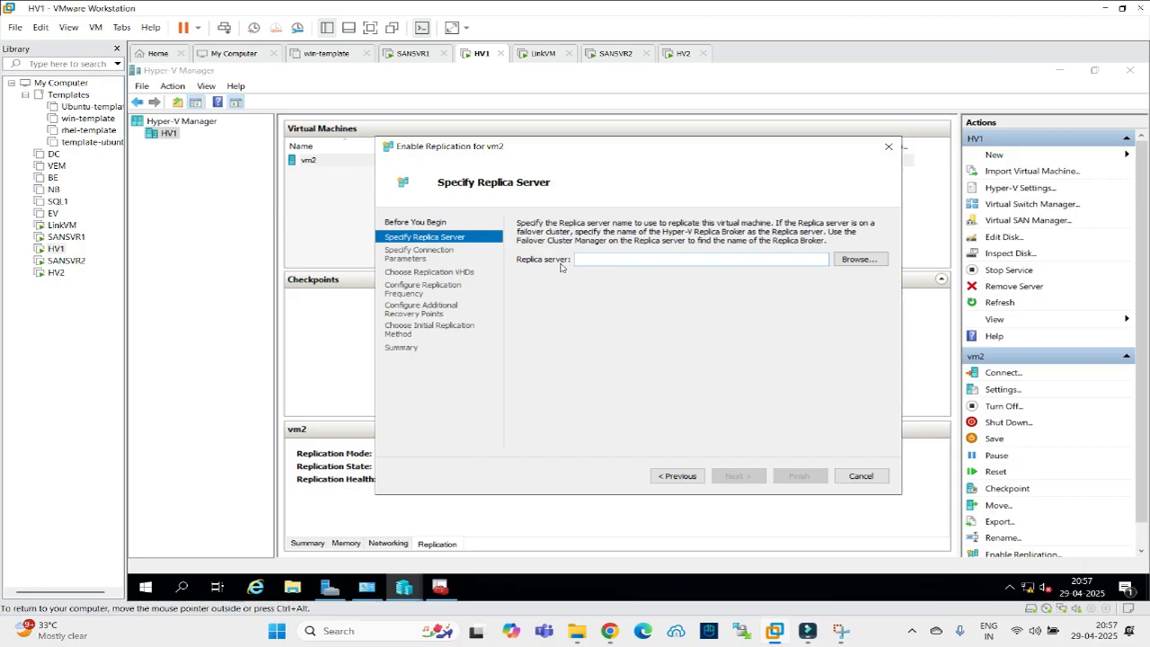
type("hv2")
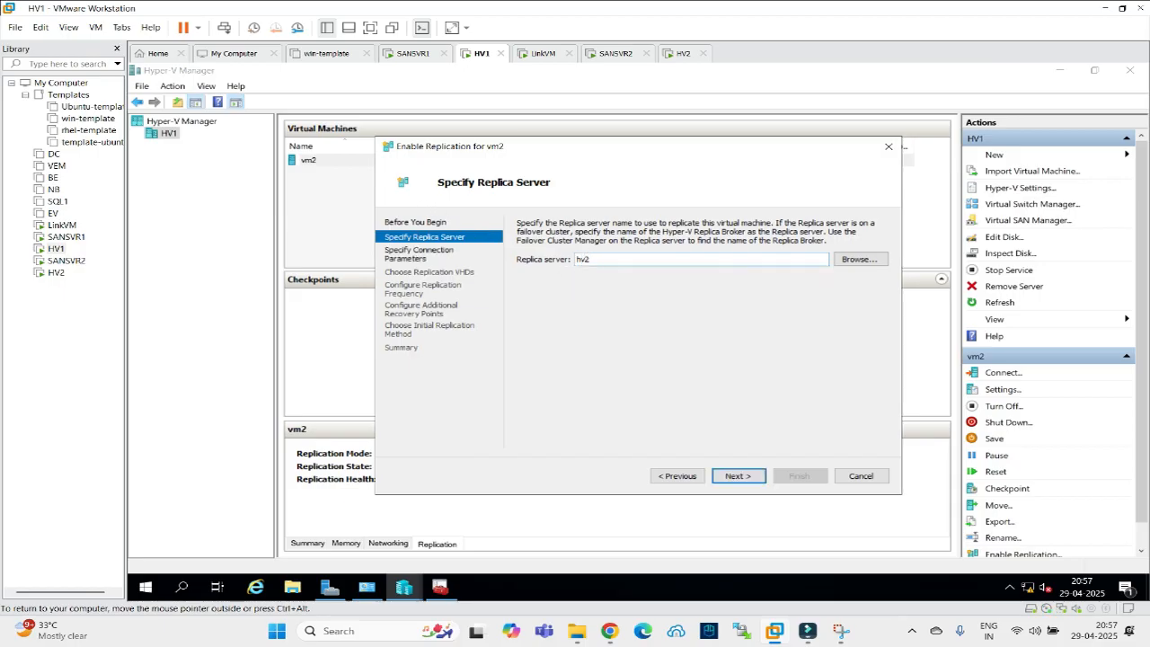
left_click(737, 477)
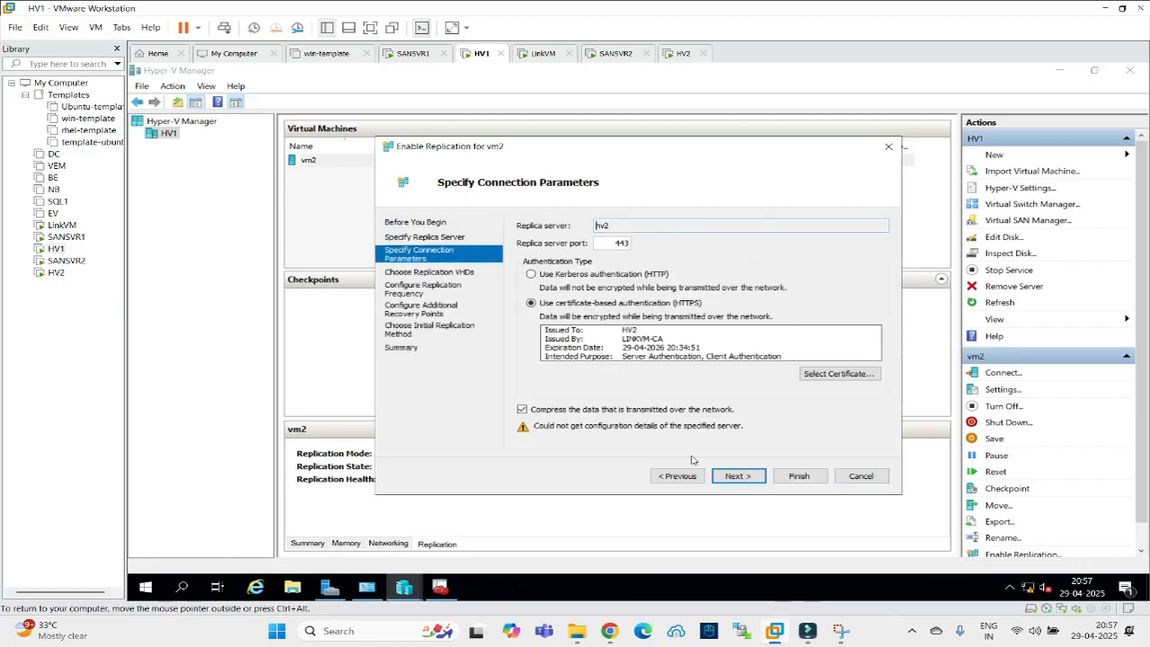
left_click(737, 476)
left_click(737, 476)
left_click(738, 476)
left_click(737, 476)
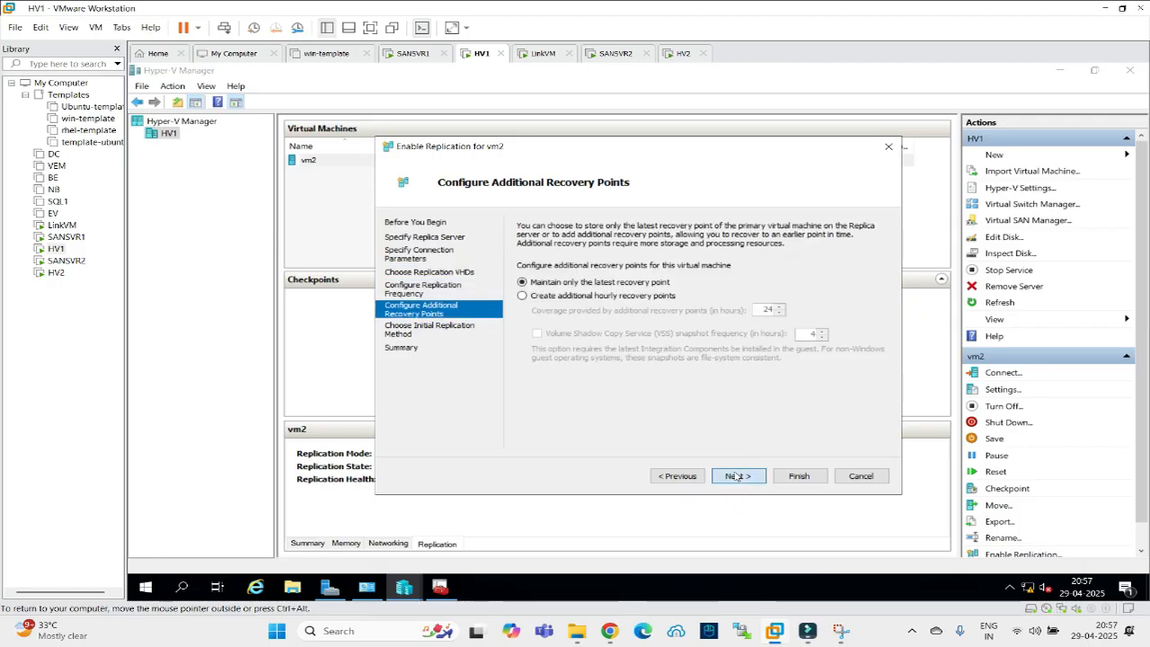
left_click(788, 478)
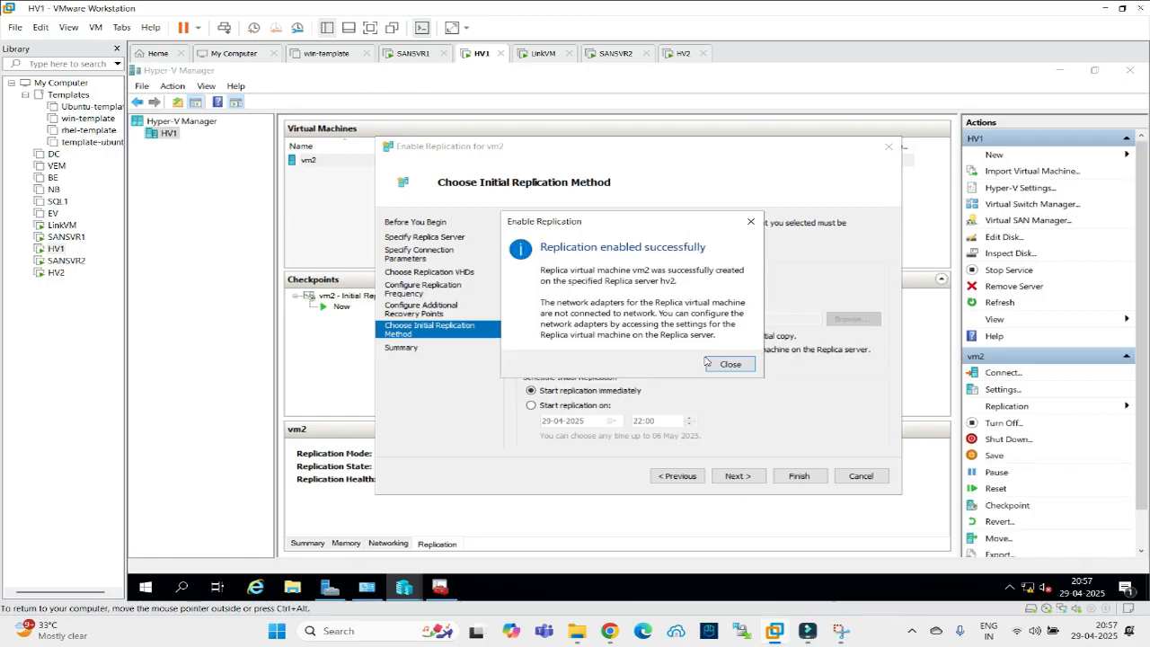
left_click(723, 364)
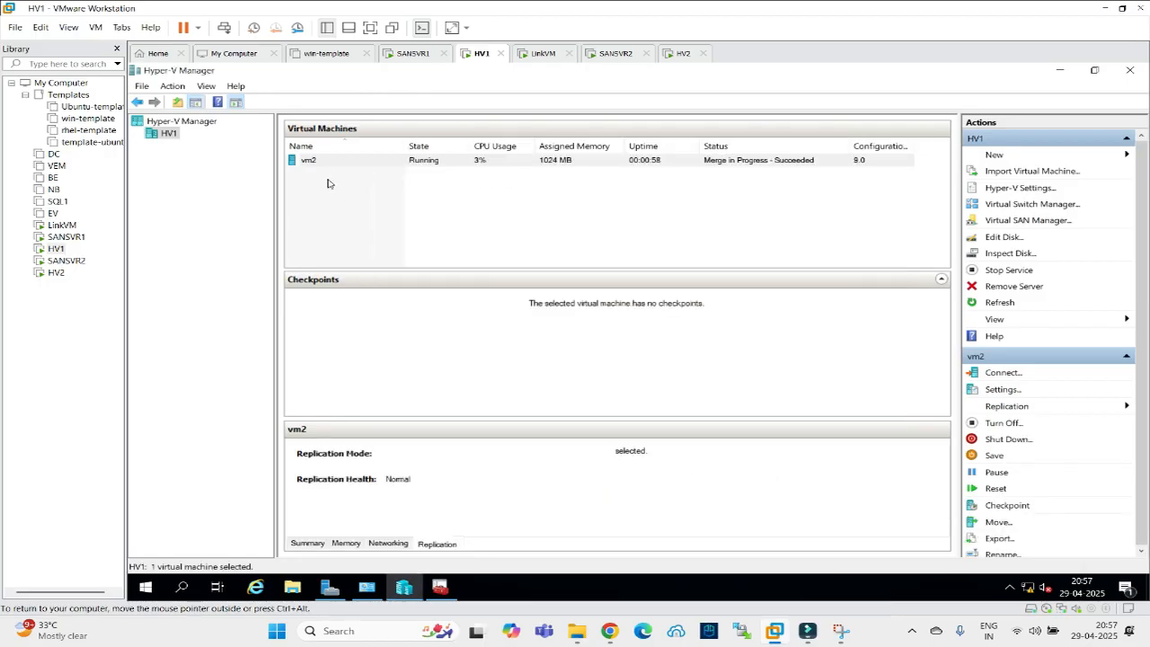
Review the replica vm2's replication details on HV2, then return to HV1.
left_click(673, 53)
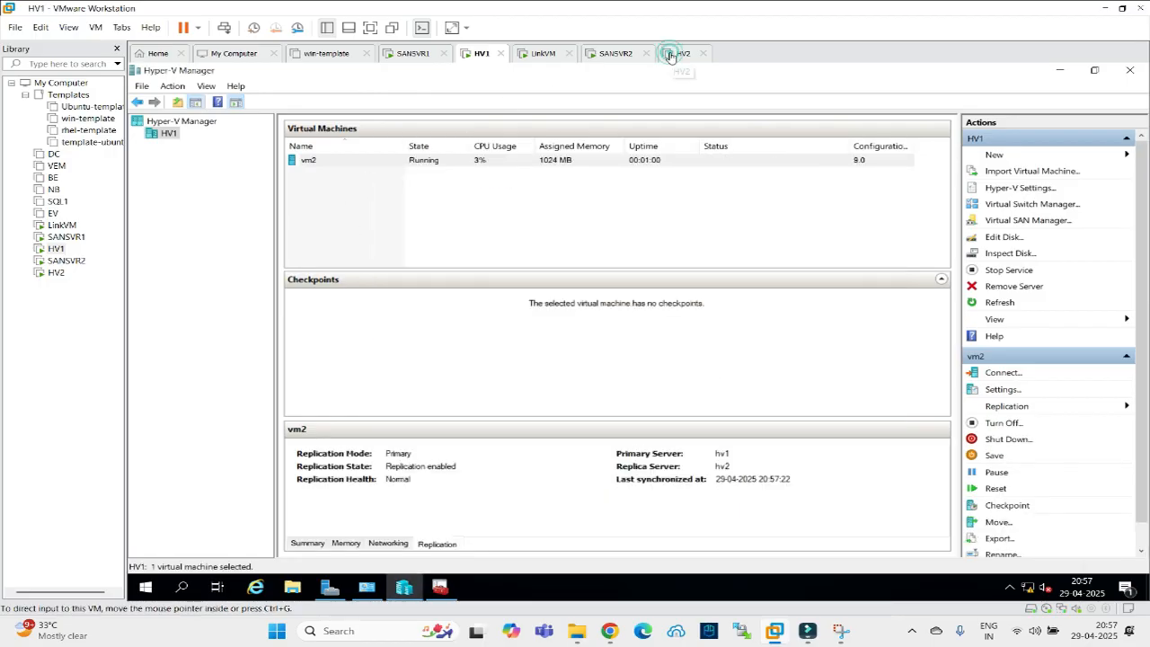
left_click(306, 161)
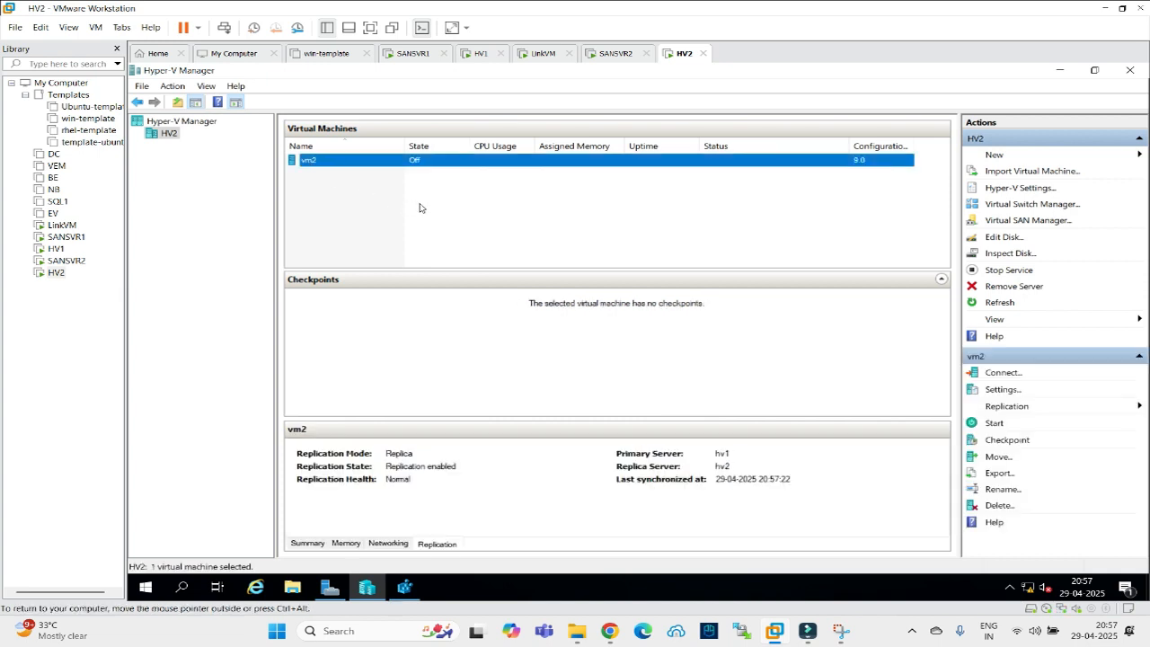
left_click(473, 56)
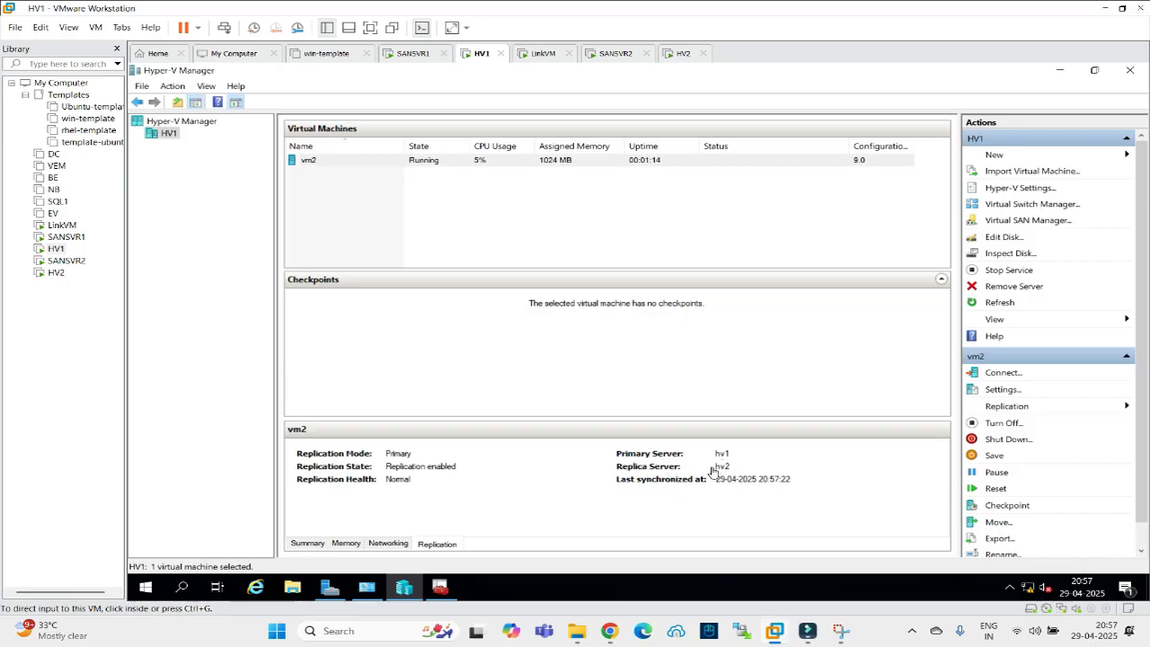
left_click(548, 498)
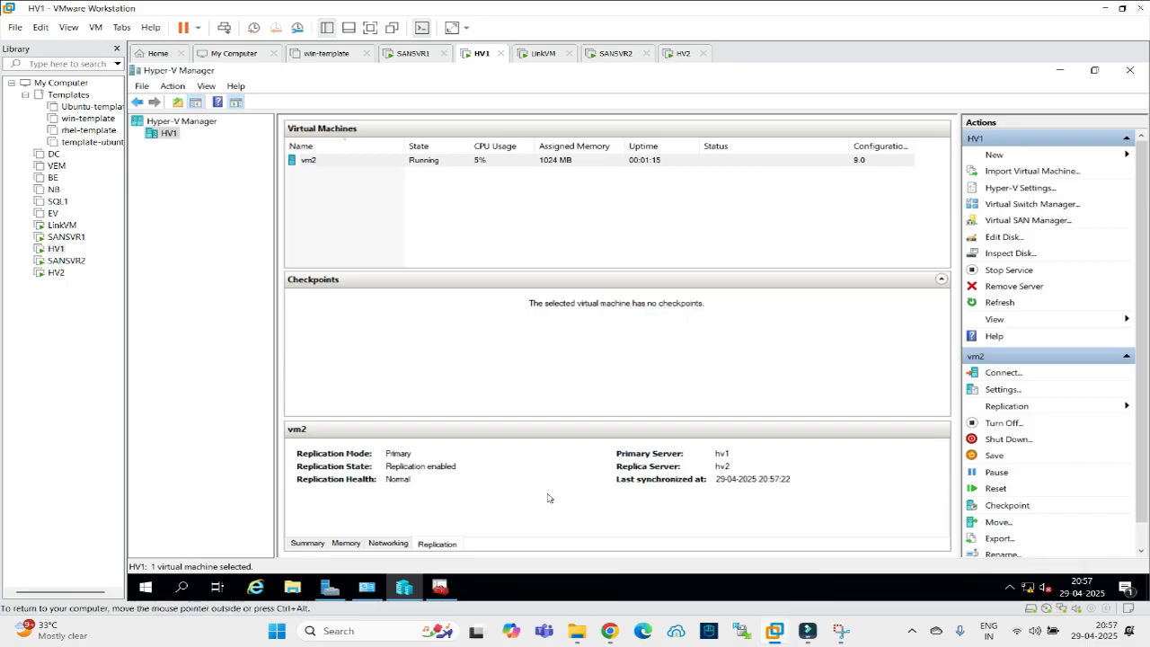
Turn off vm2 on HV1 and bring up HV2's console showing the replica.
right_click(307, 162)
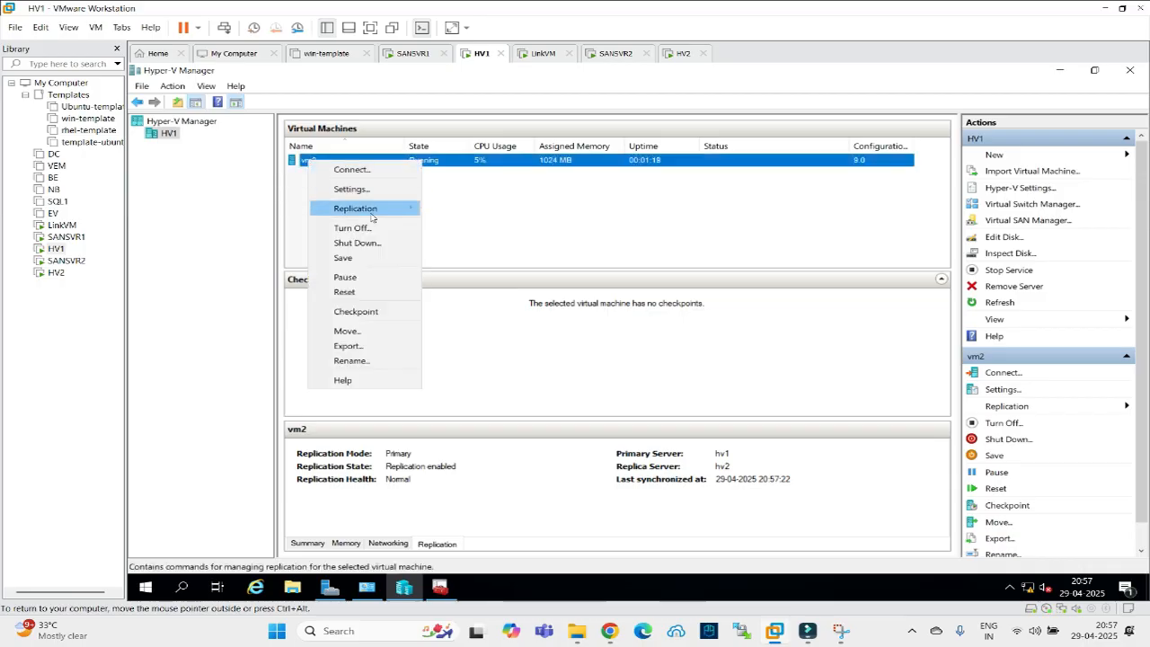
left_click(373, 228)
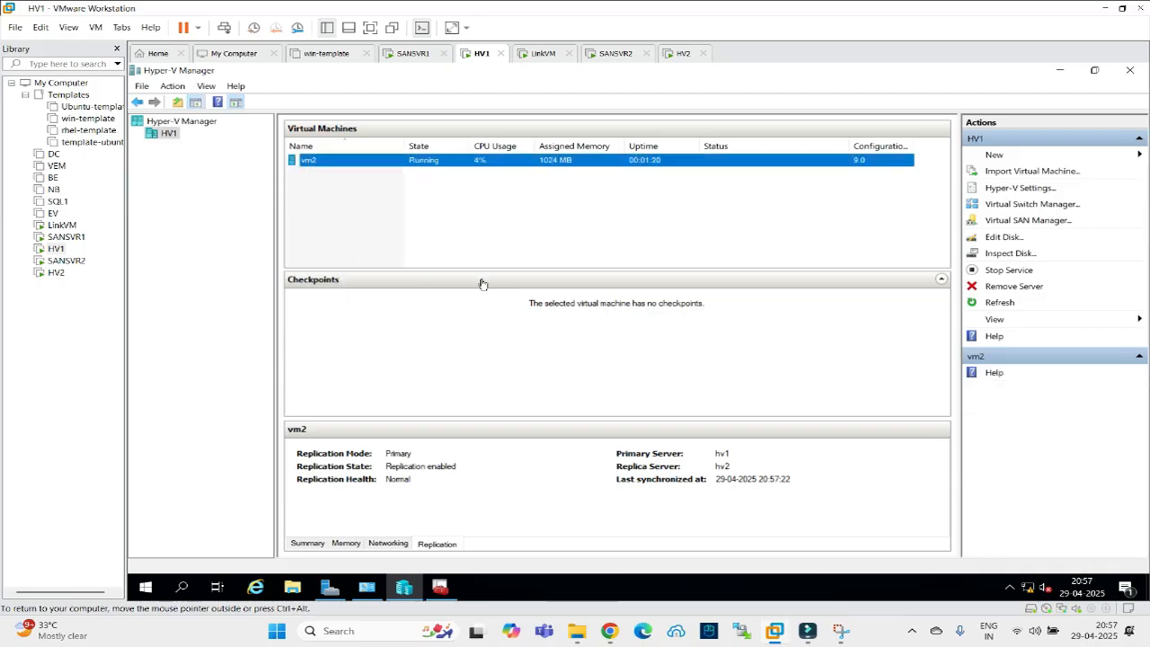
right_click(332, 166)
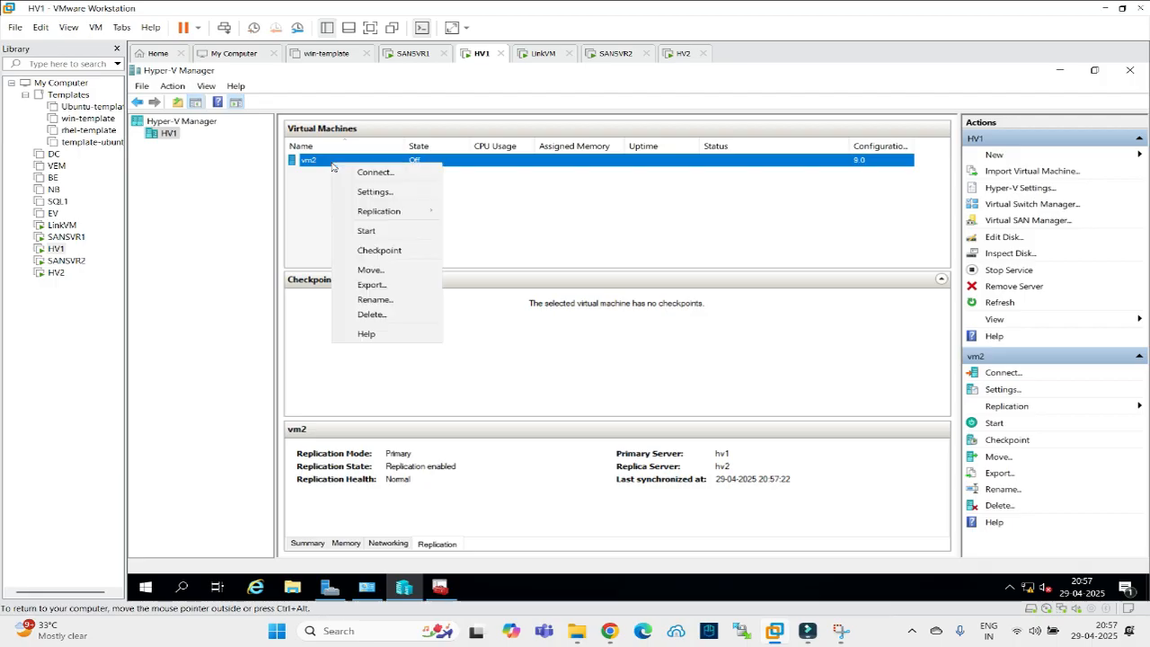
mouse_move(399, 209)
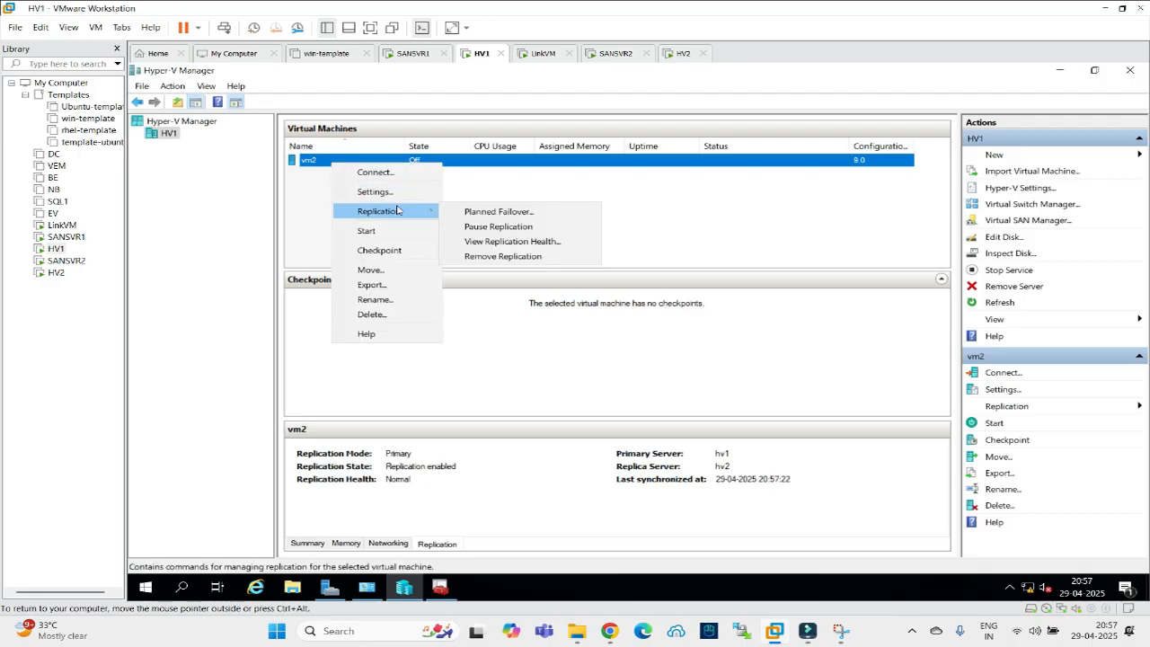
left_click(306, 216)
left_click(303, 216)
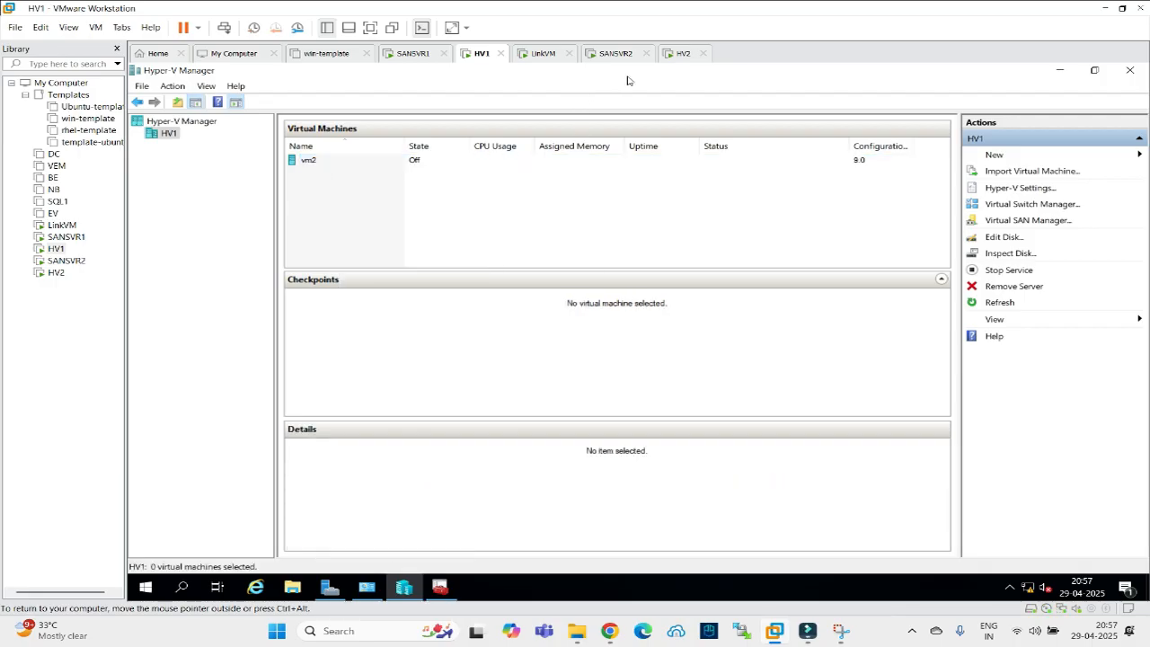
left_click(683, 55)
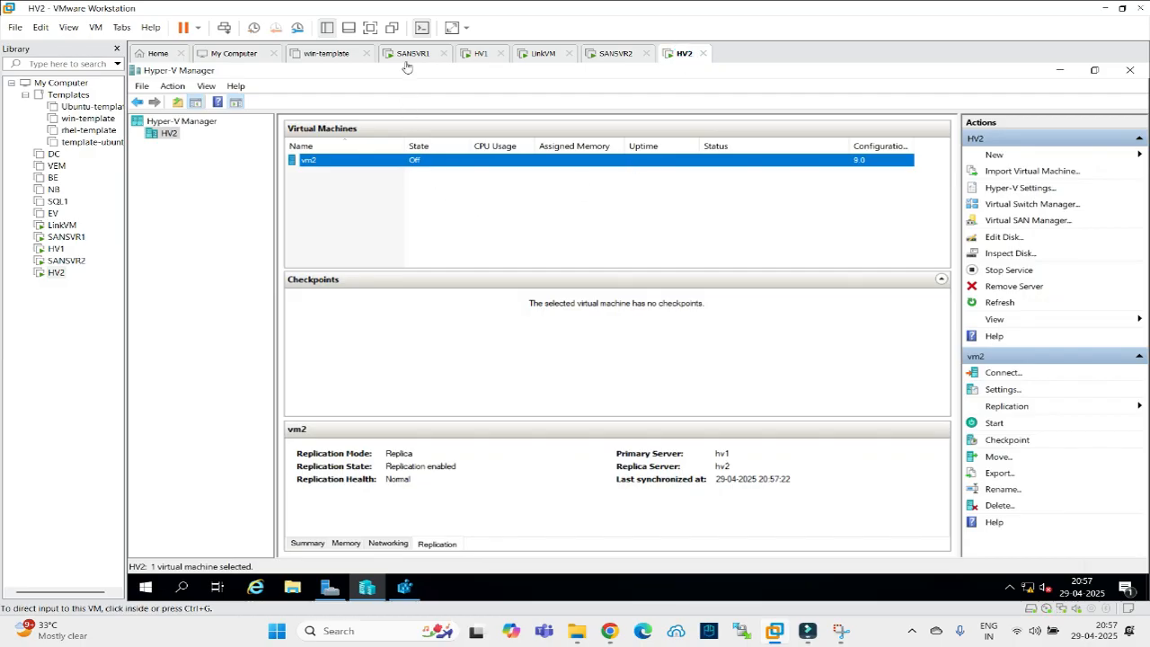
left_click(479, 54)
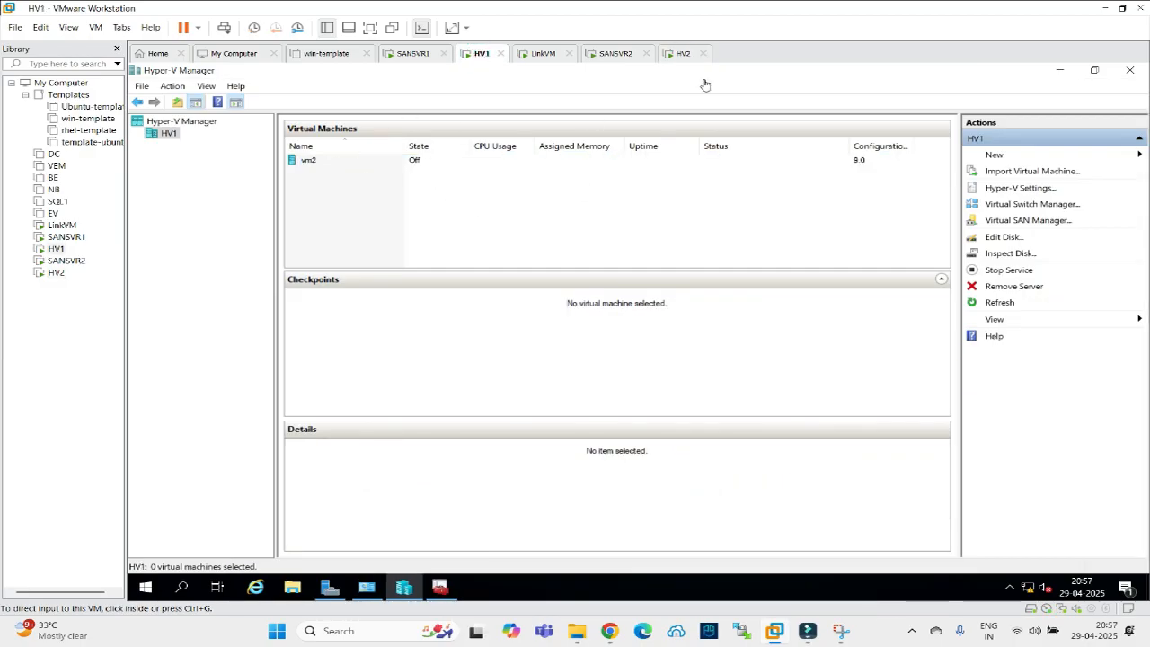
left_click(680, 56)
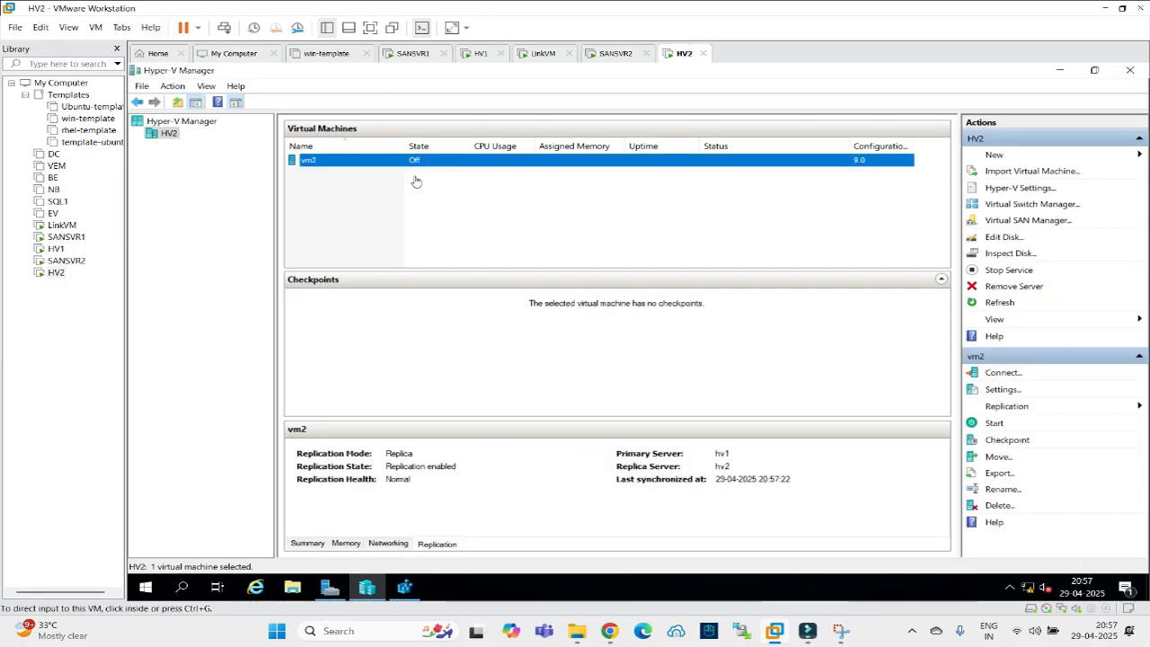
Fail over the replica vm2 on HV2 to the latest recovery point.
right_click(341, 162)
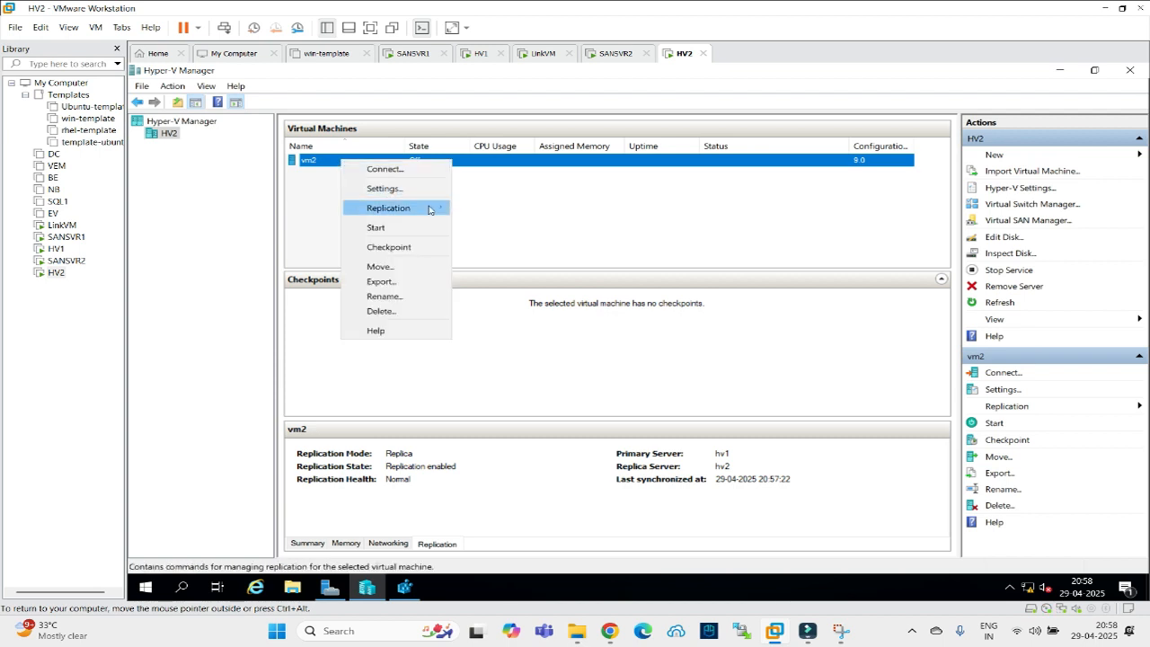
mouse_move(437, 207)
left_click(479, 208)
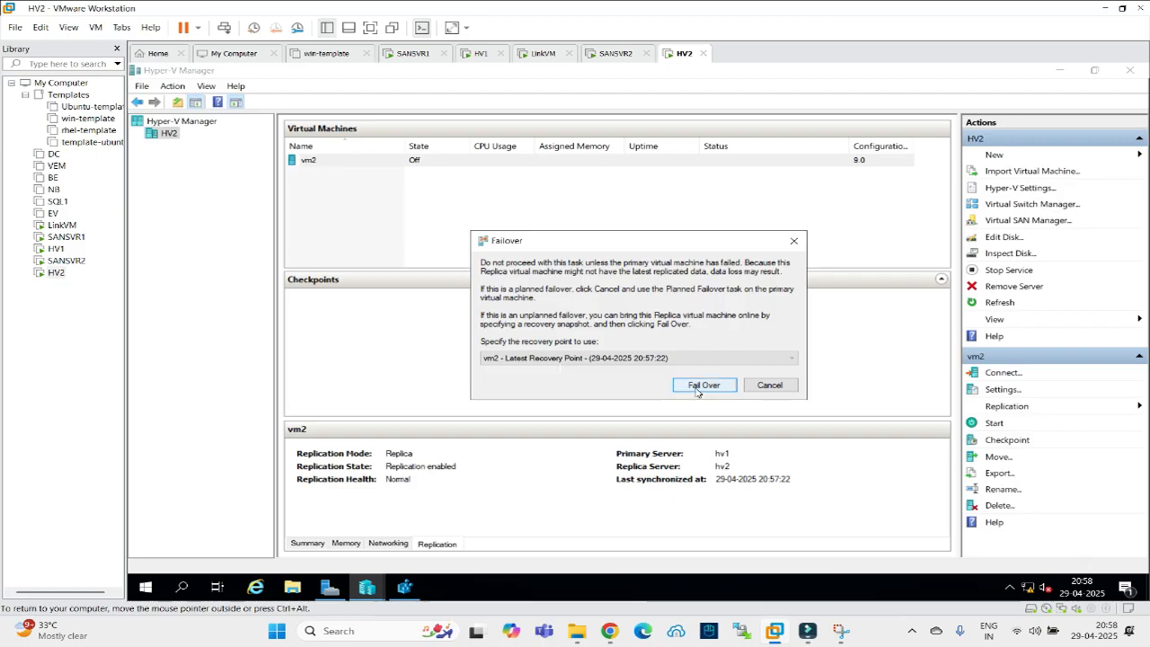
left_click(699, 386)
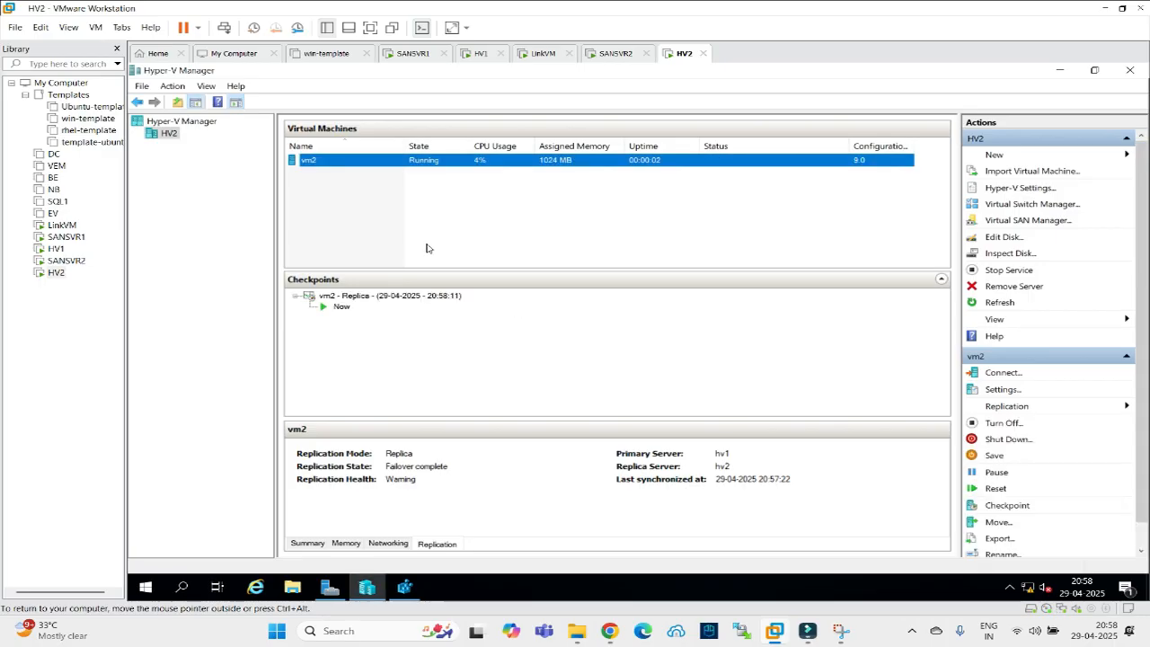
Select vm2 on HV2 to view its replication status showing Failover complete.
right_click(350, 165)
mouse_move(409, 210)
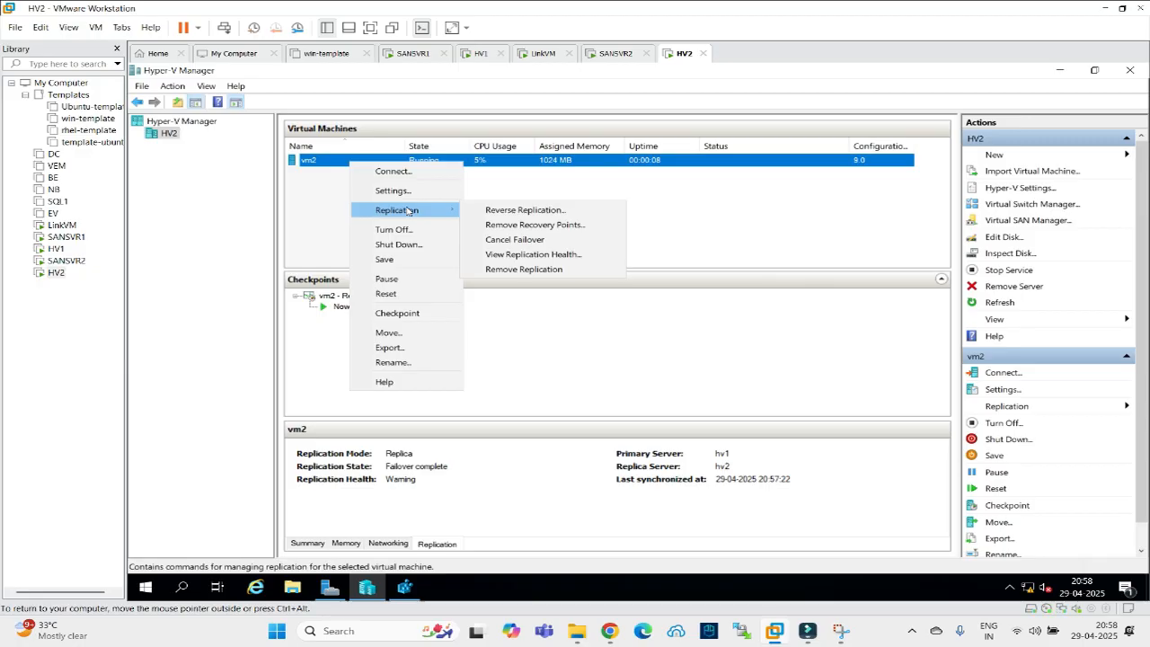
left_click(339, 220)
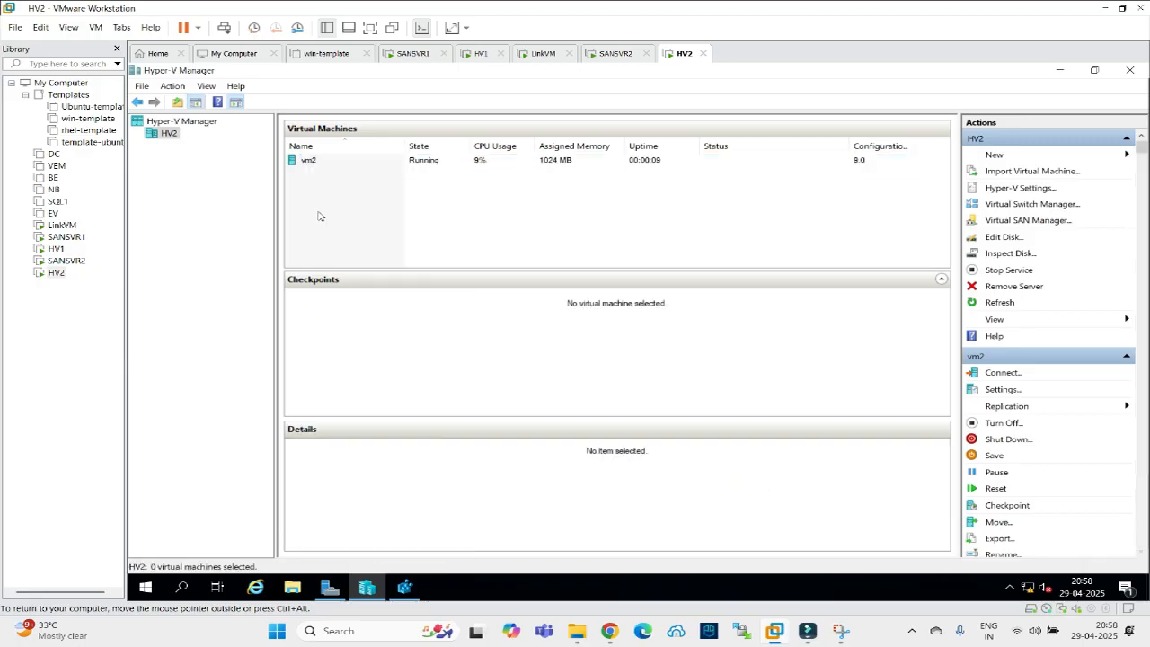
left_click(319, 164)
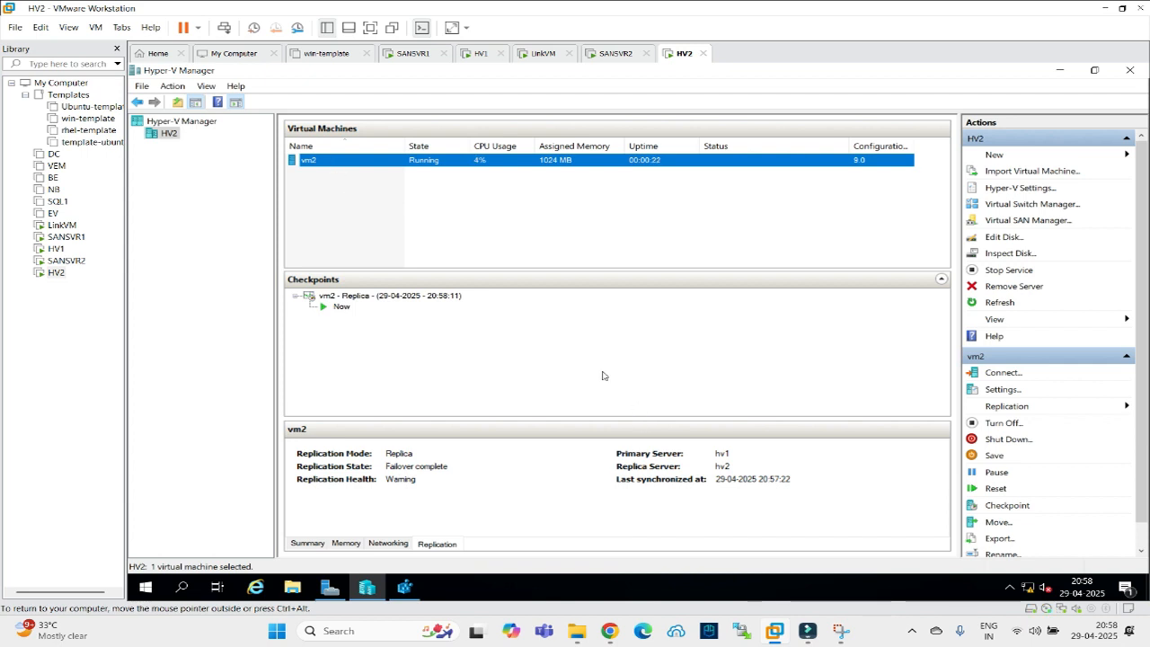
Attempt reverse replication of vm2 to replica server hv1 with default connection settings.
right_click(330, 166)
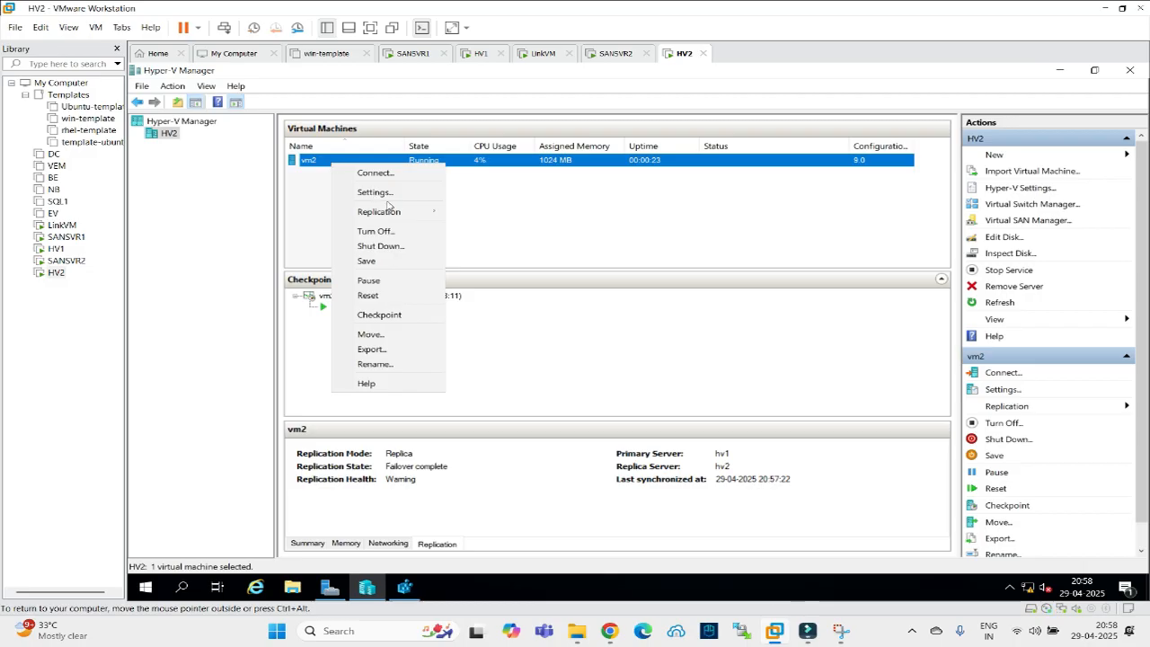
mouse_move(405, 216)
left_click(469, 214)
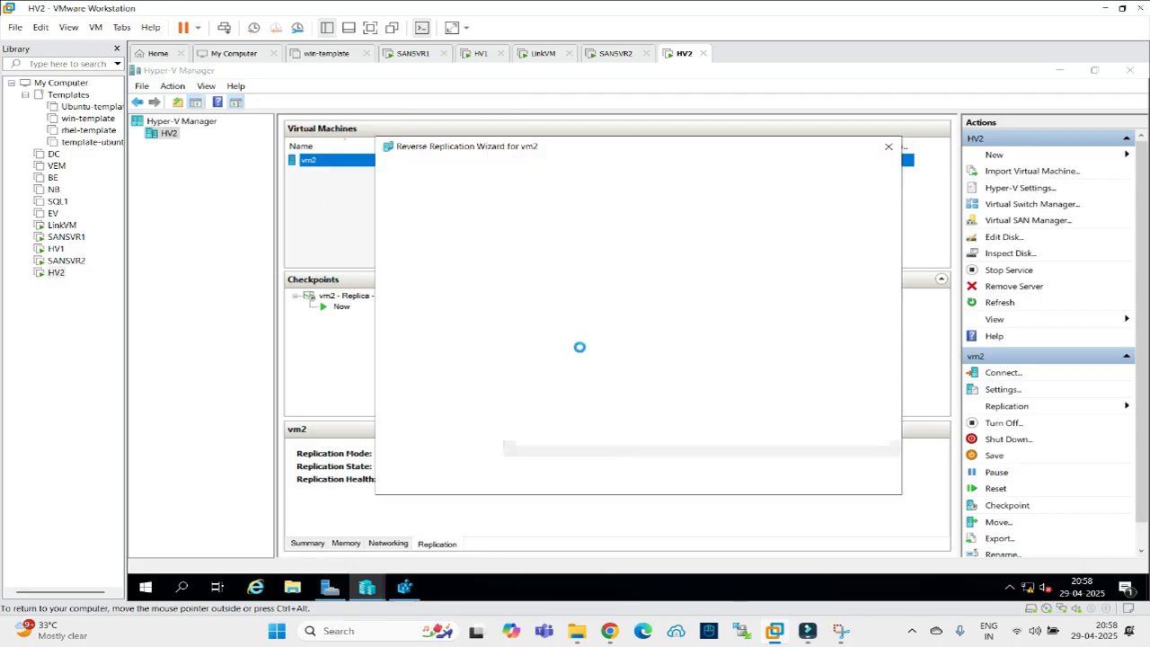
left_click(737, 477)
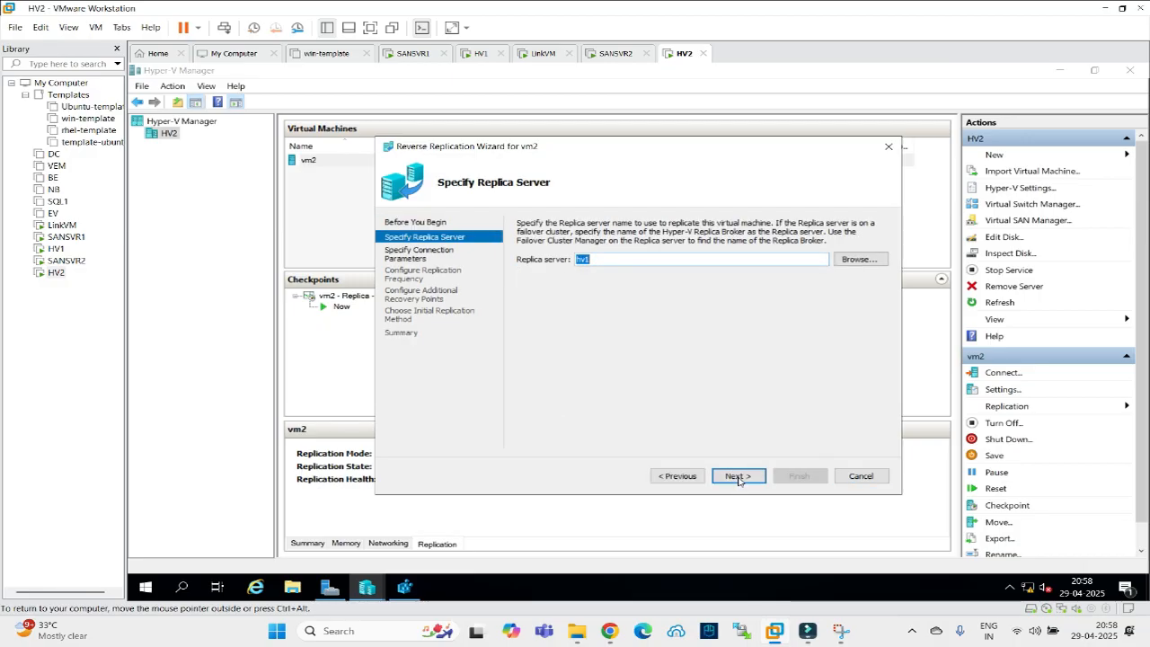
left_click(737, 476)
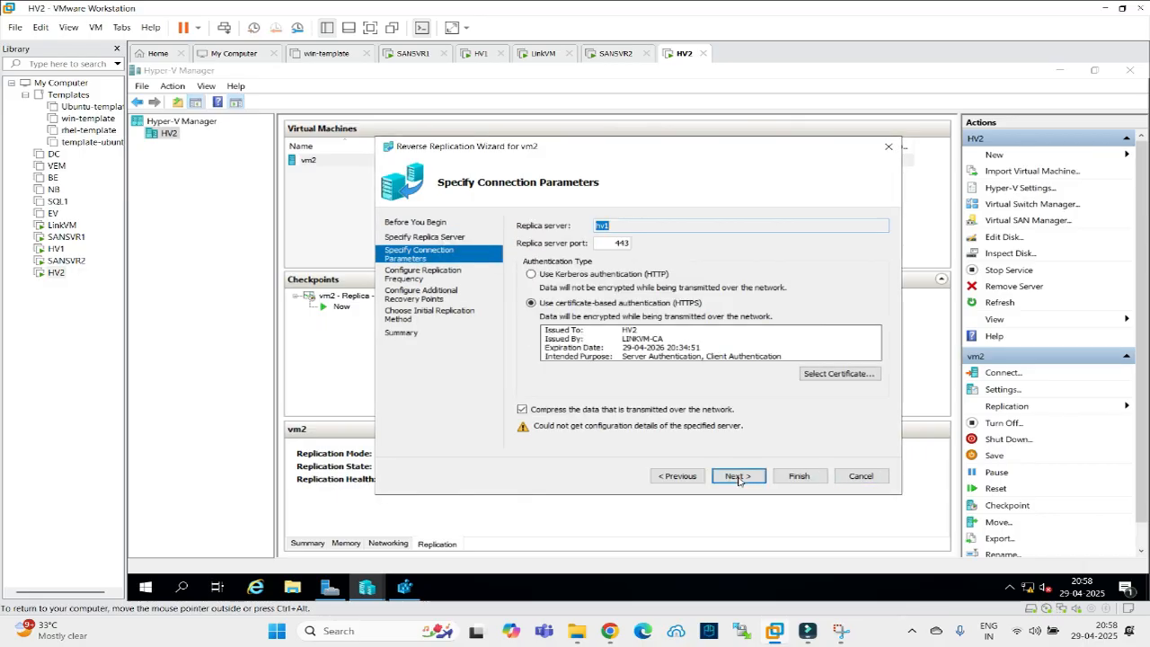
left_click(737, 476)
left_click(801, 477)
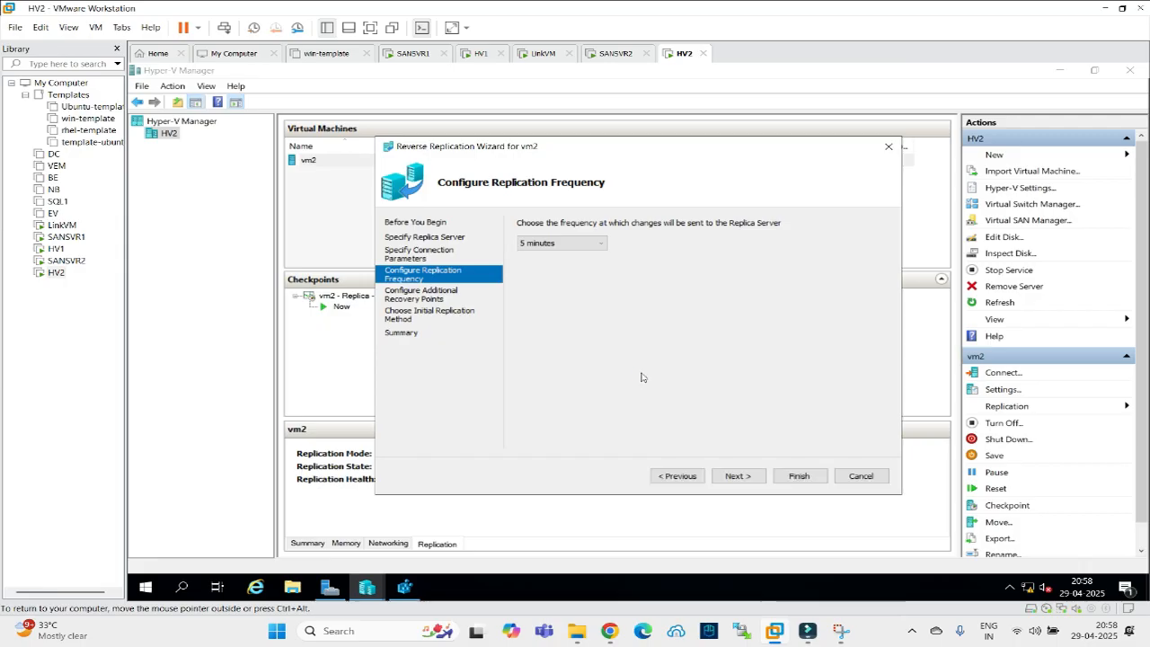
Inspect the hv1 authorization error details, dismiss it, and go to HV1.
left_click(520, 347)
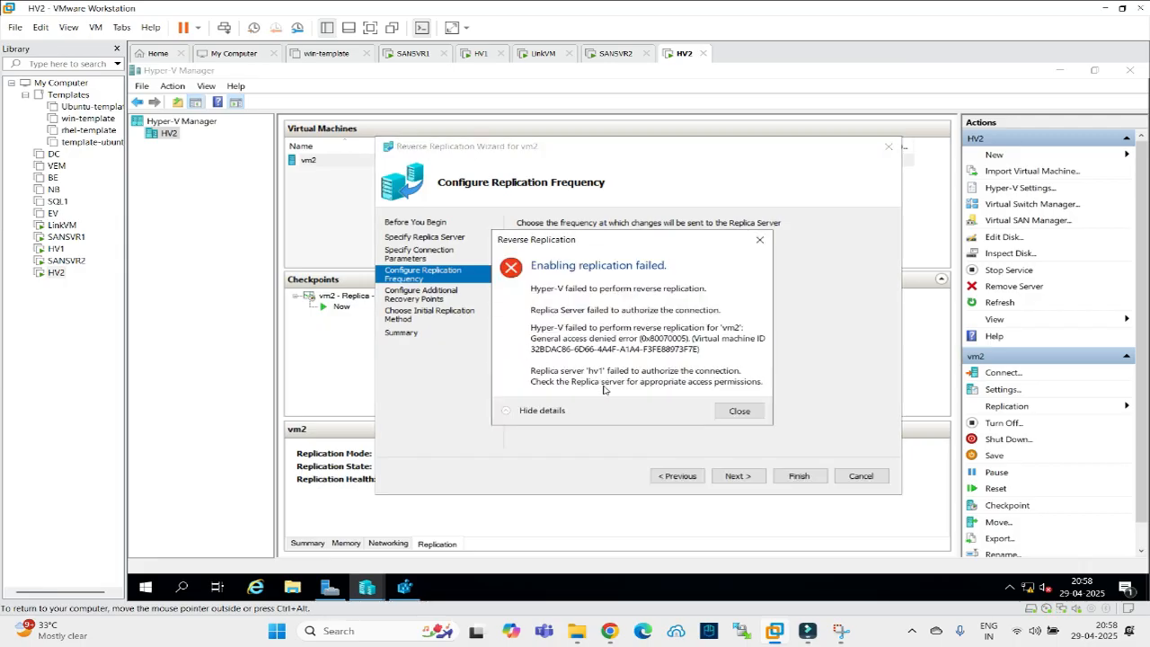
left_click(739, 411)
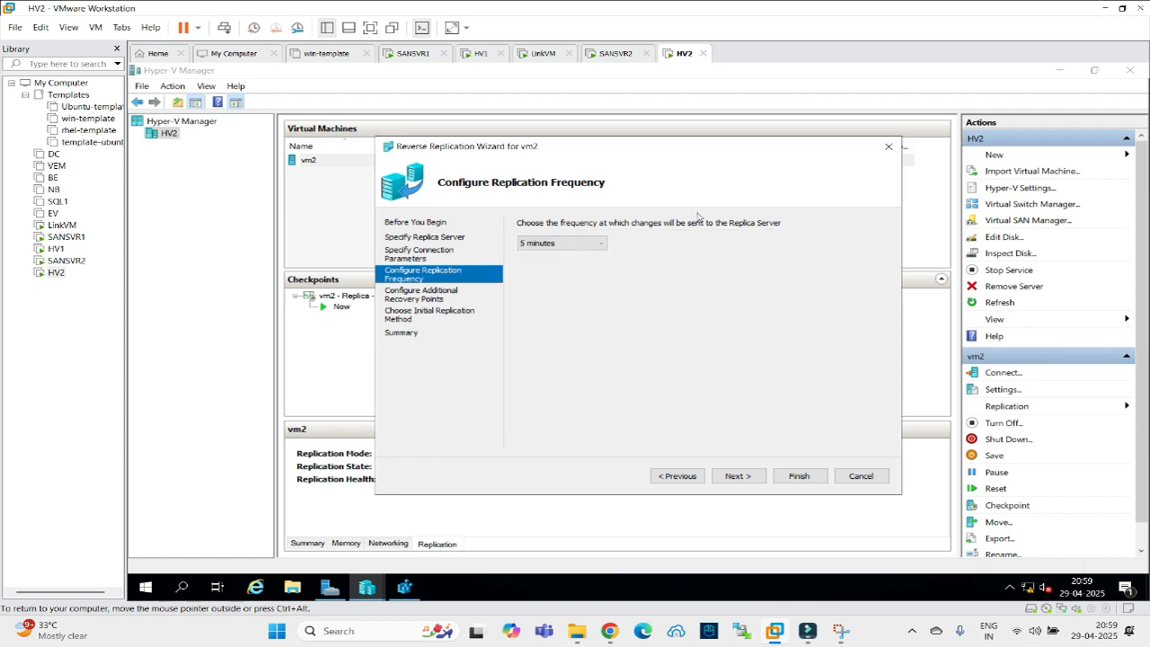
left_click(479, 53)
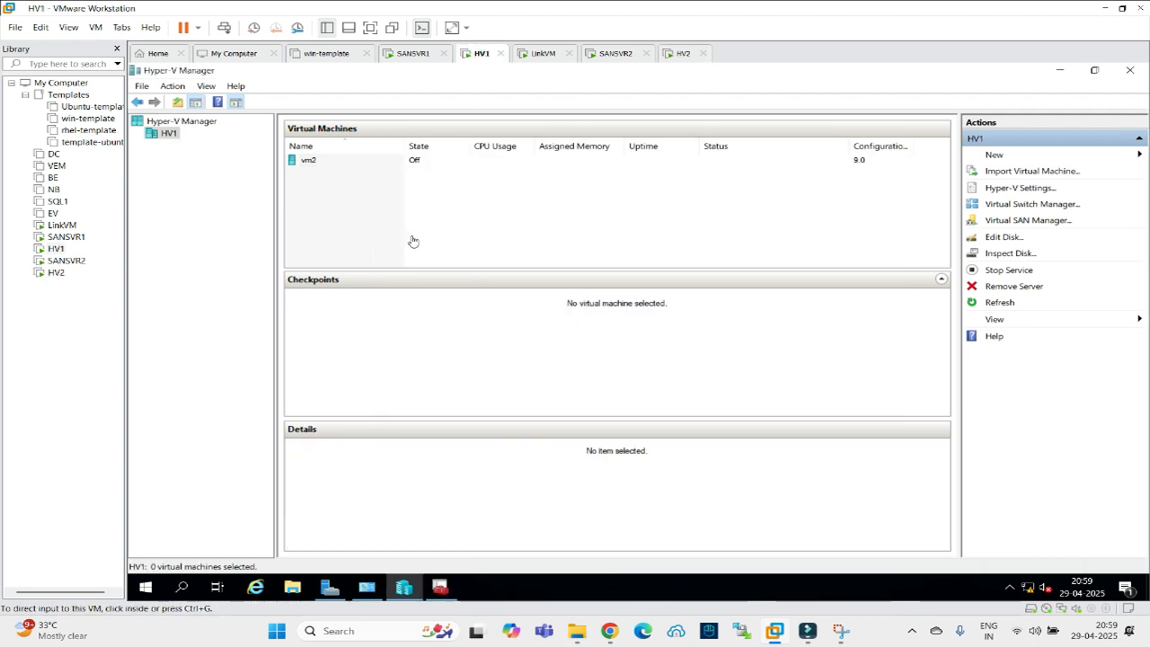
Delete the old, stopped vm2 from HV1's Hyper-V Manager.
left_click(303, 164)
right_click(303, 163)
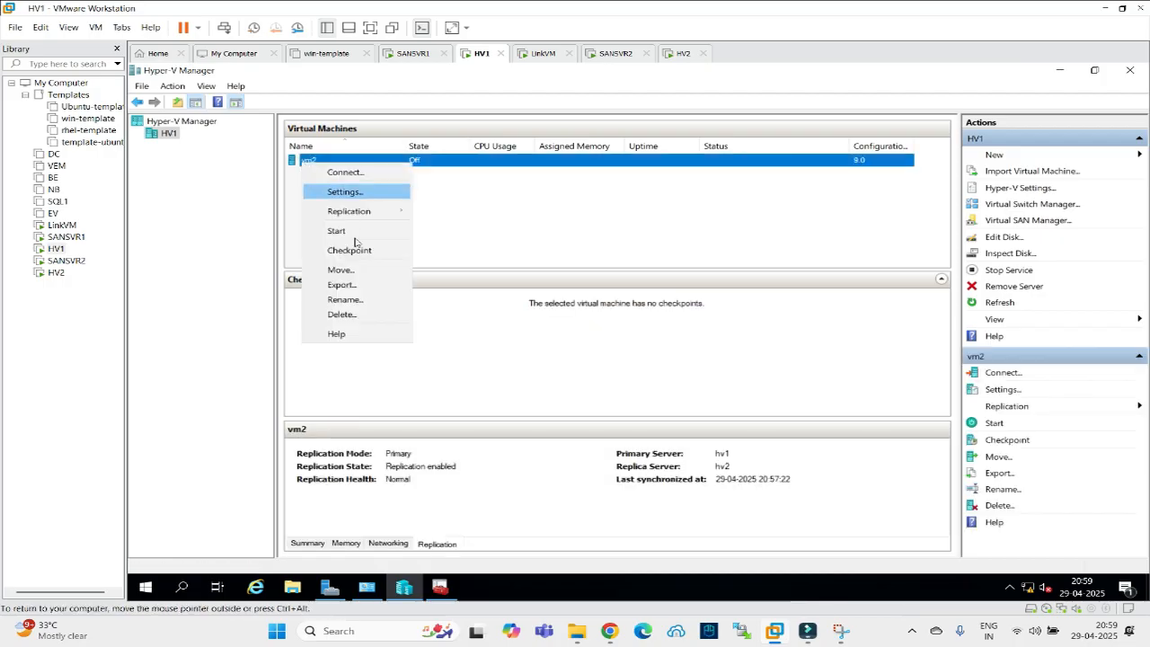
left_click(343, 315)
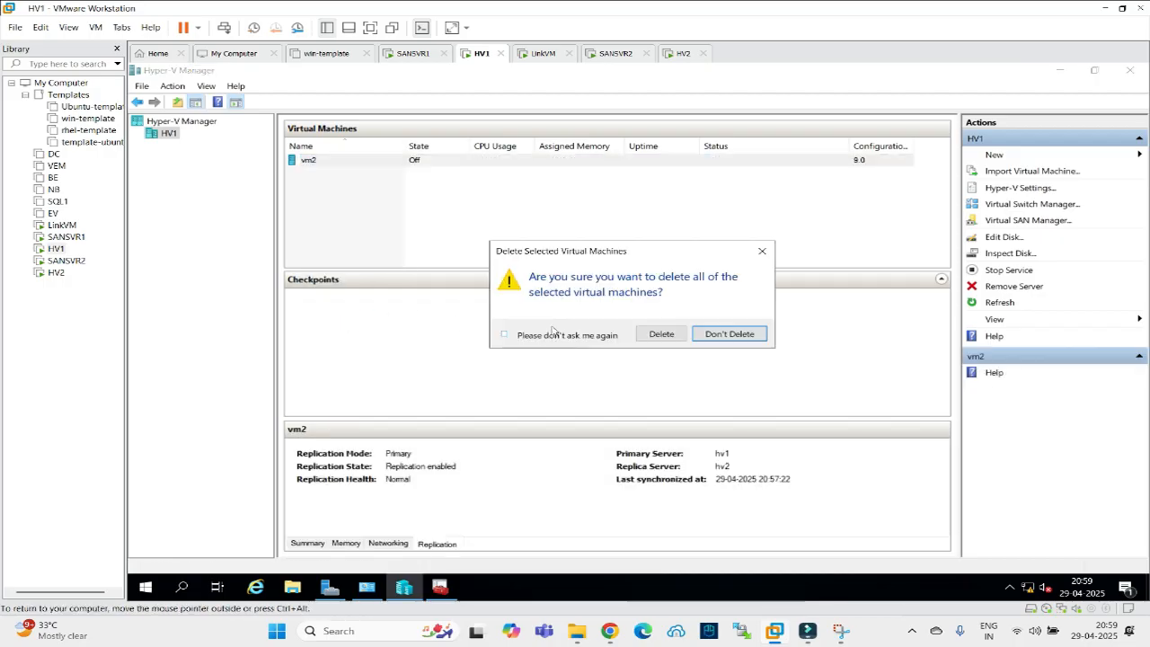
left_click(640, 333)
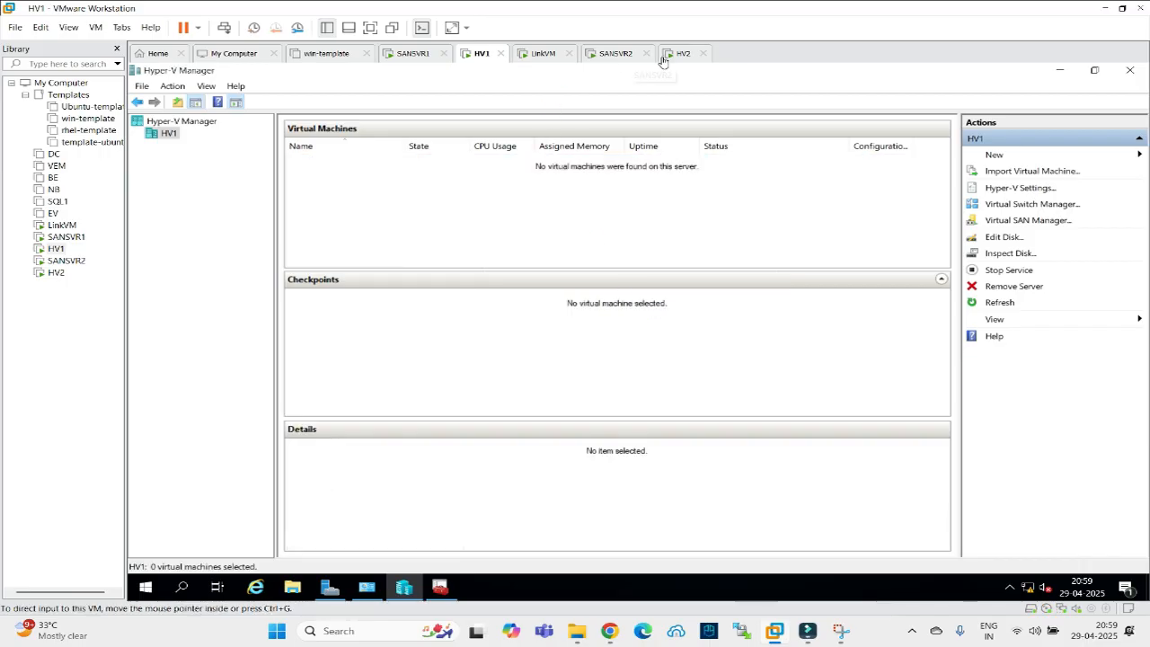
Complete reverse replication on HV2 so vm2 replicates to hv1 as Primary.
left_click(680, 55)
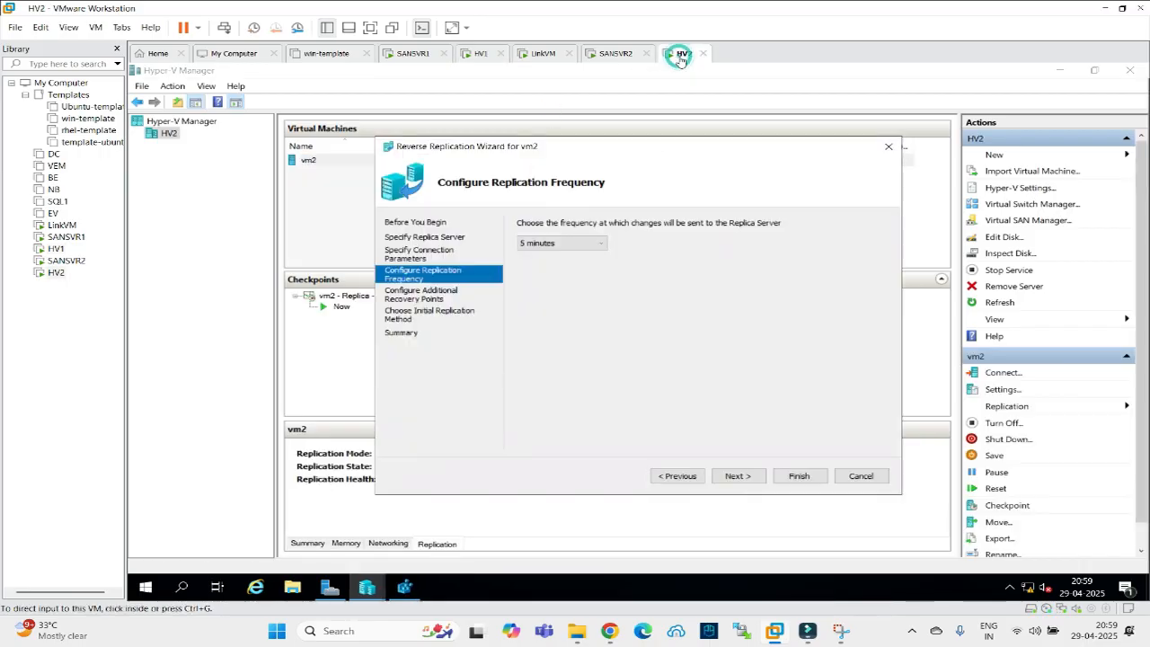
left_click(739, 476)
left_click(739, 476)
left_click(738, 476)
left_click(791, 477)
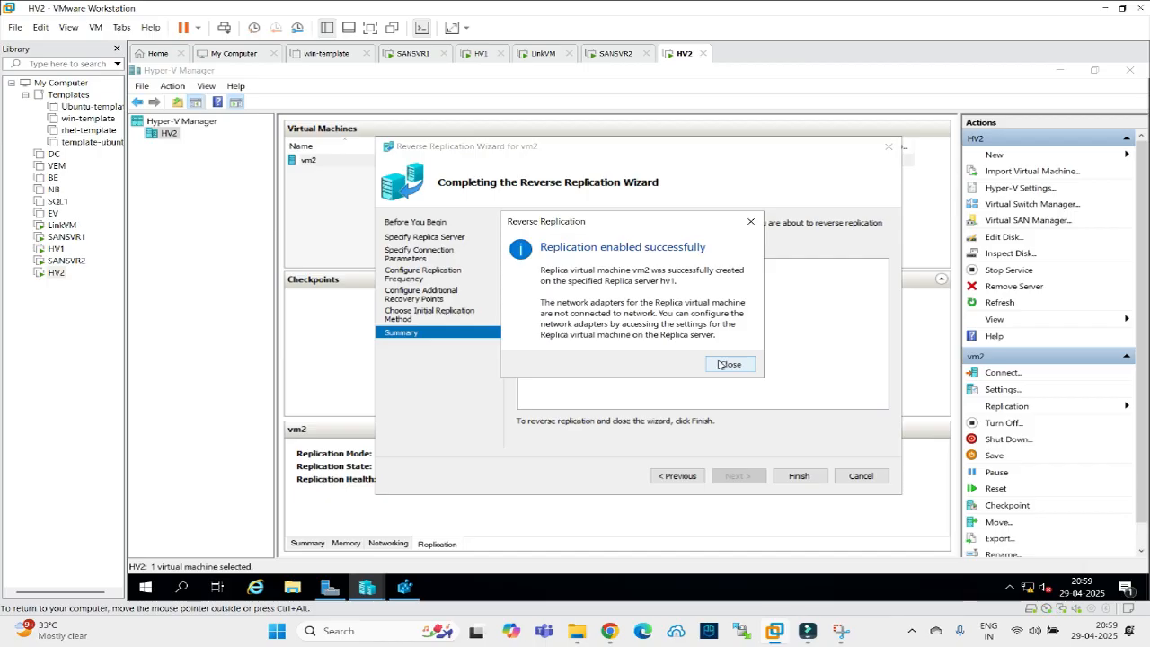
left_click(726, 364)
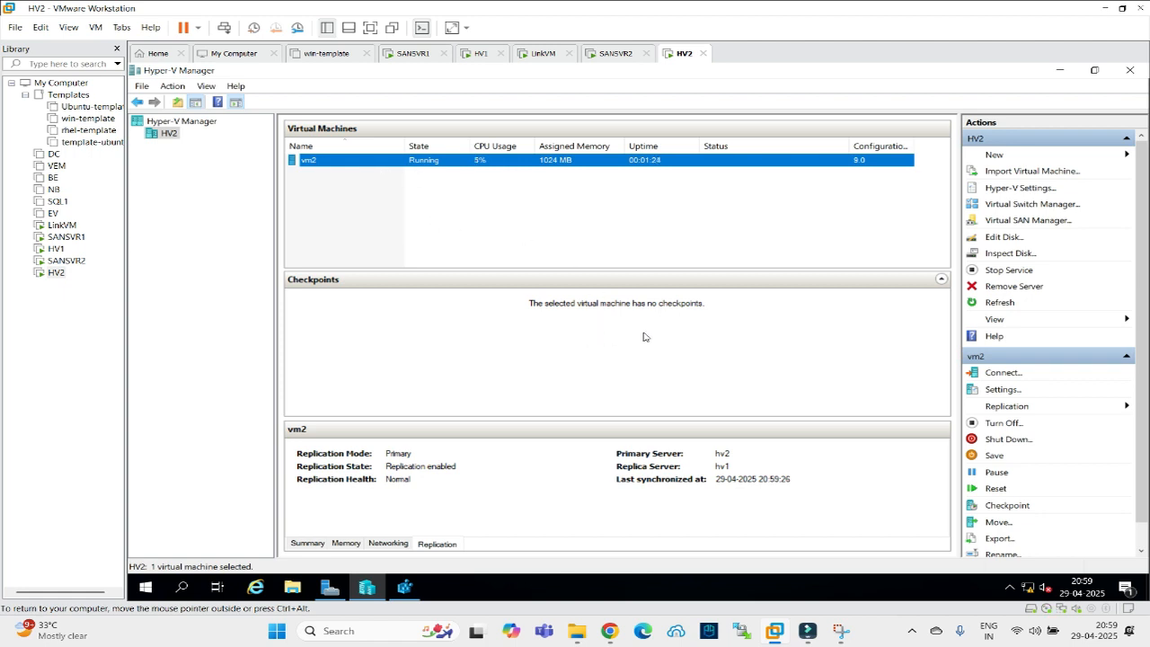
left_click(474, 56)
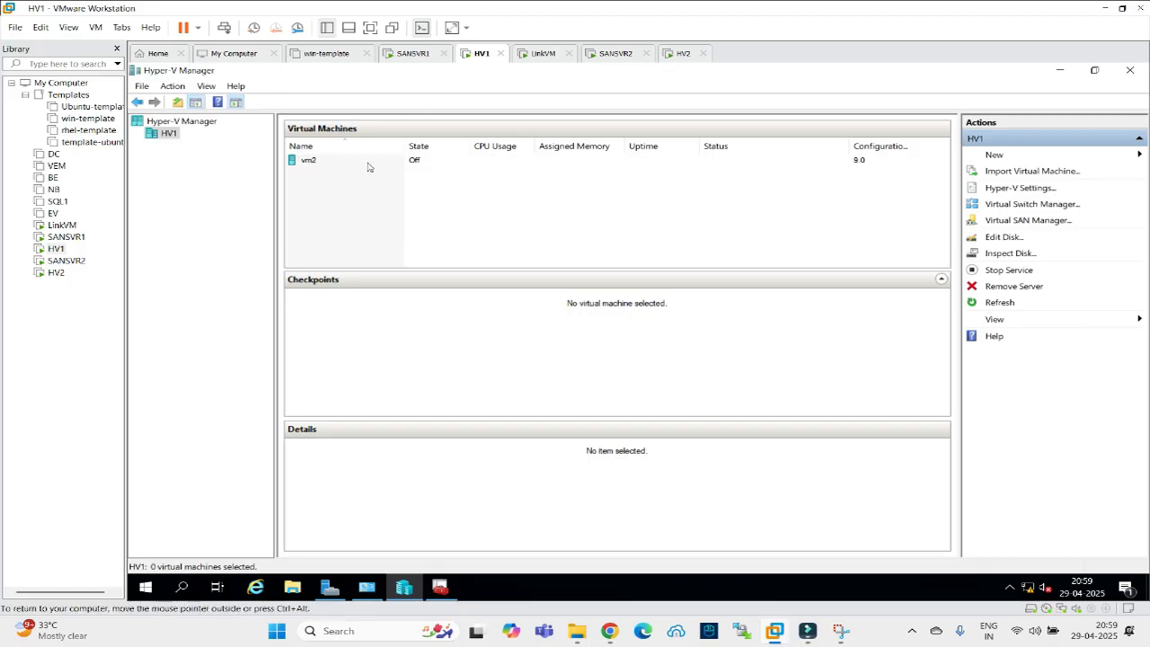
left_click(310, 161)
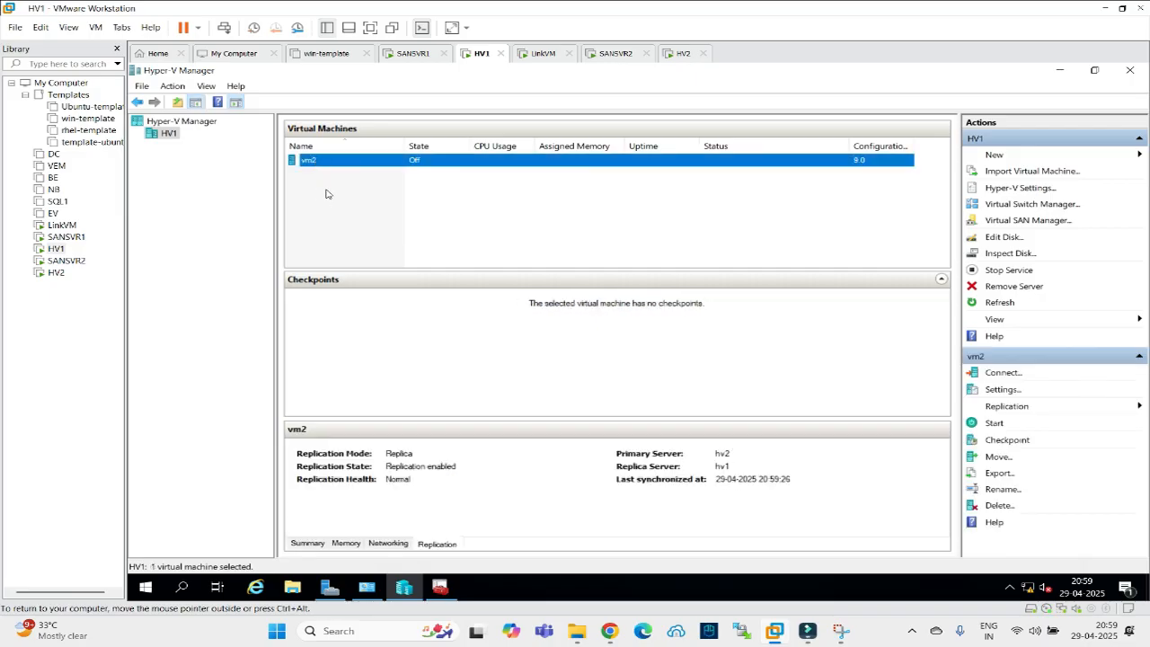
left_click(682, 53)
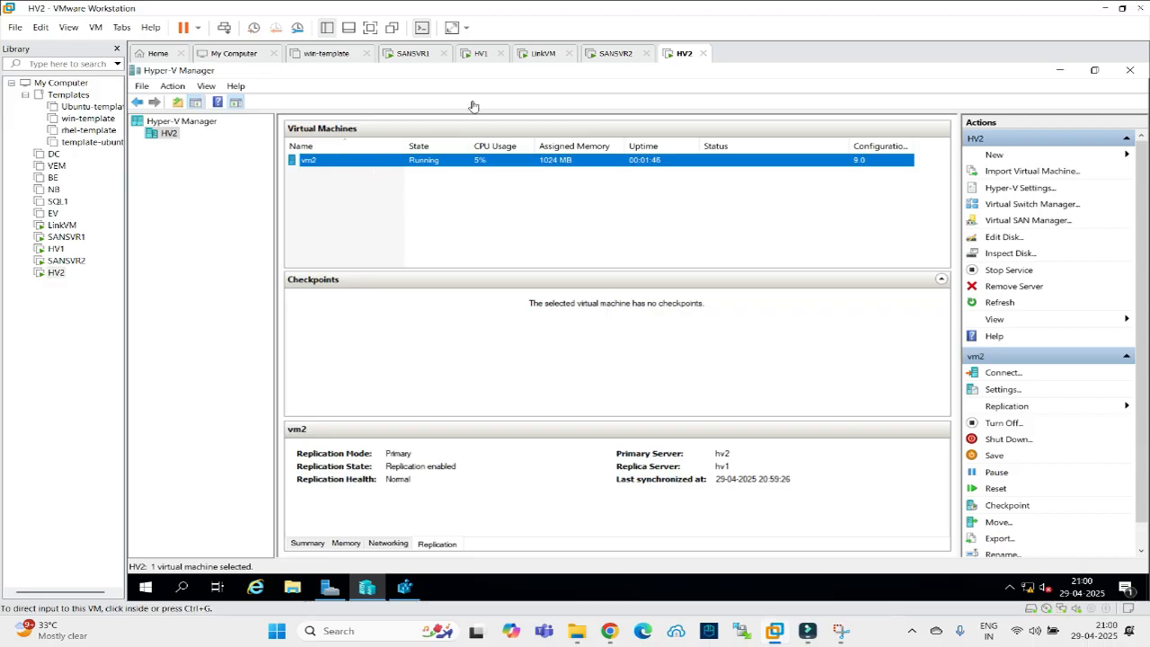
left_click(472, 59)
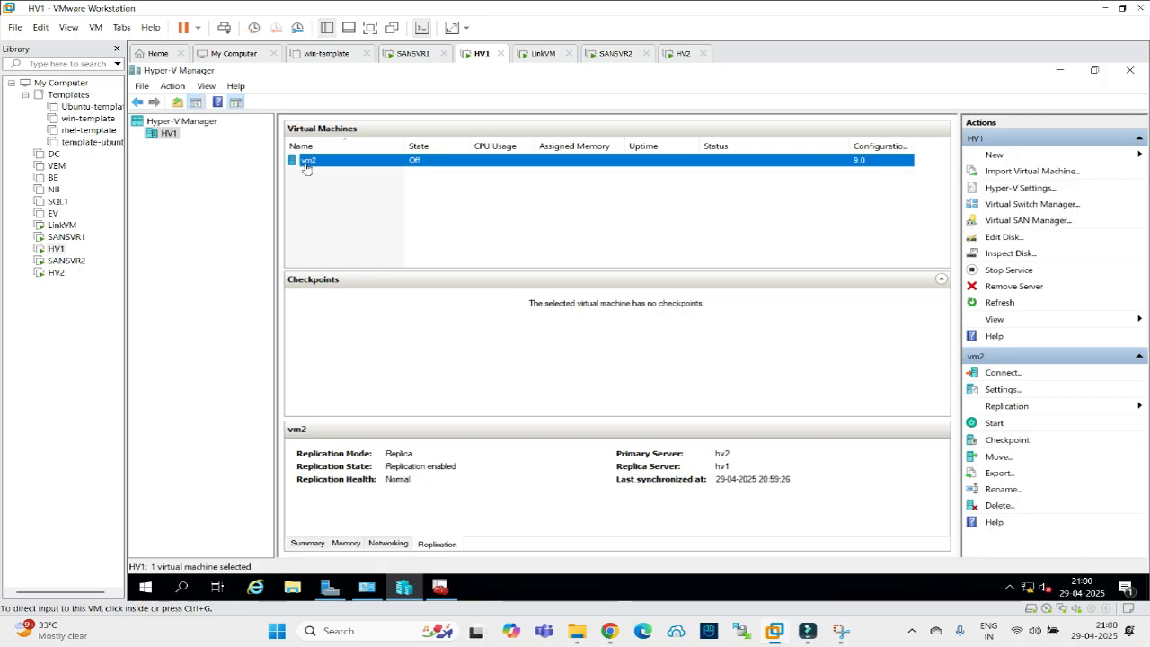
left_click(681, 54)
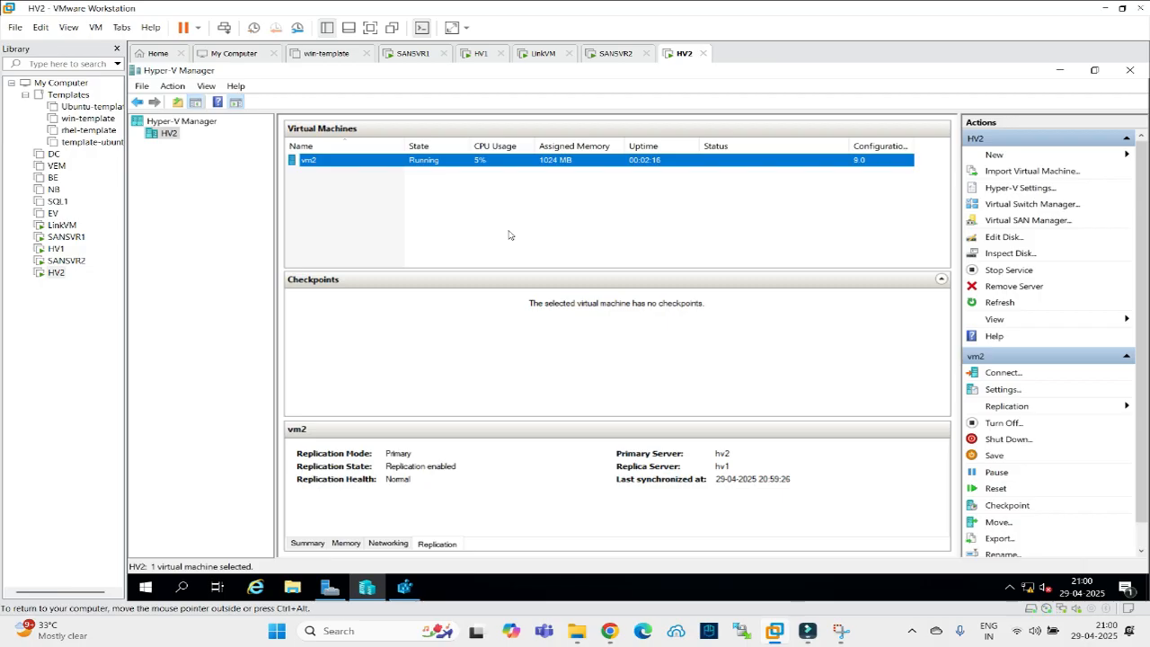
left_click(539, 54)
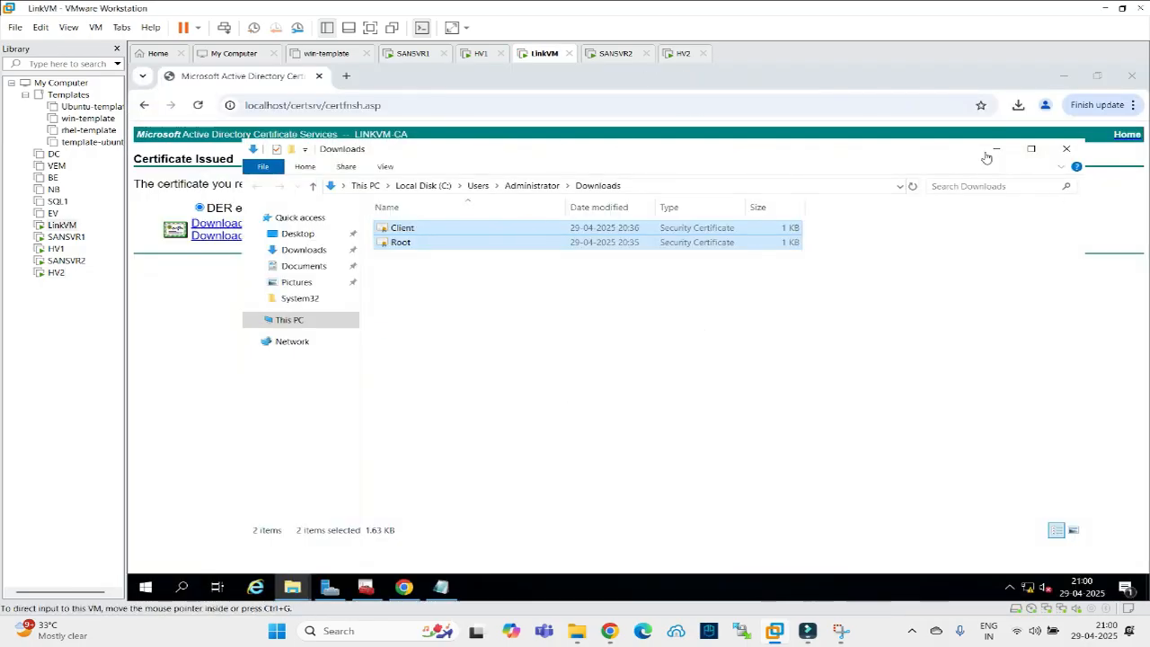
left_click(997, 149)
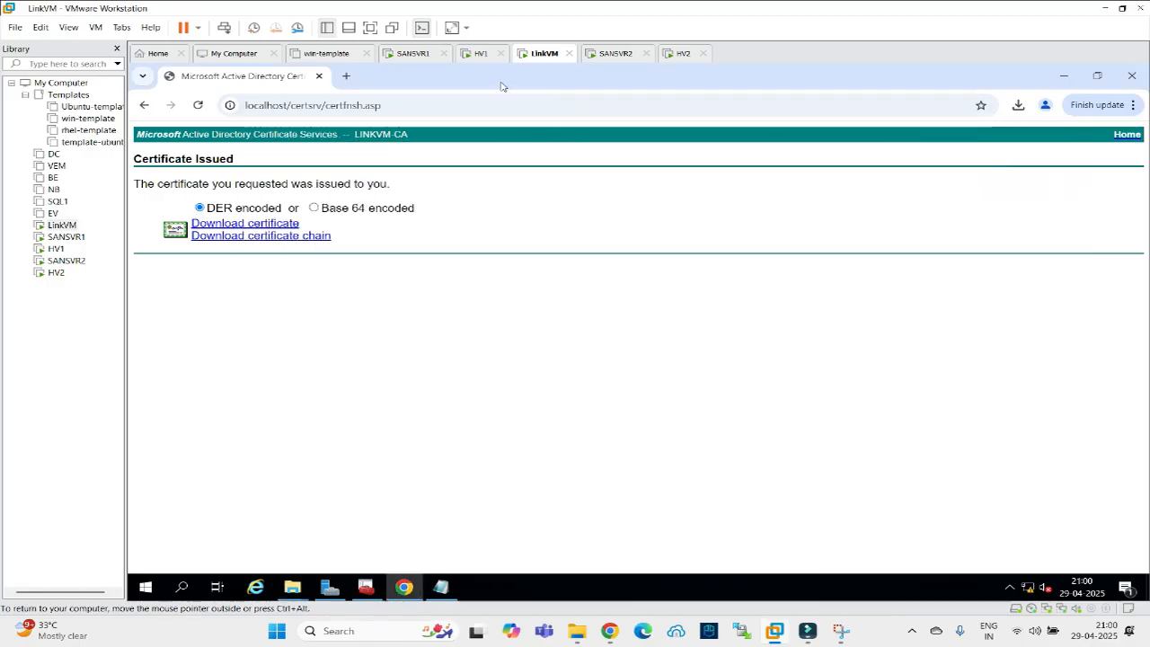
left_click(682, 59)
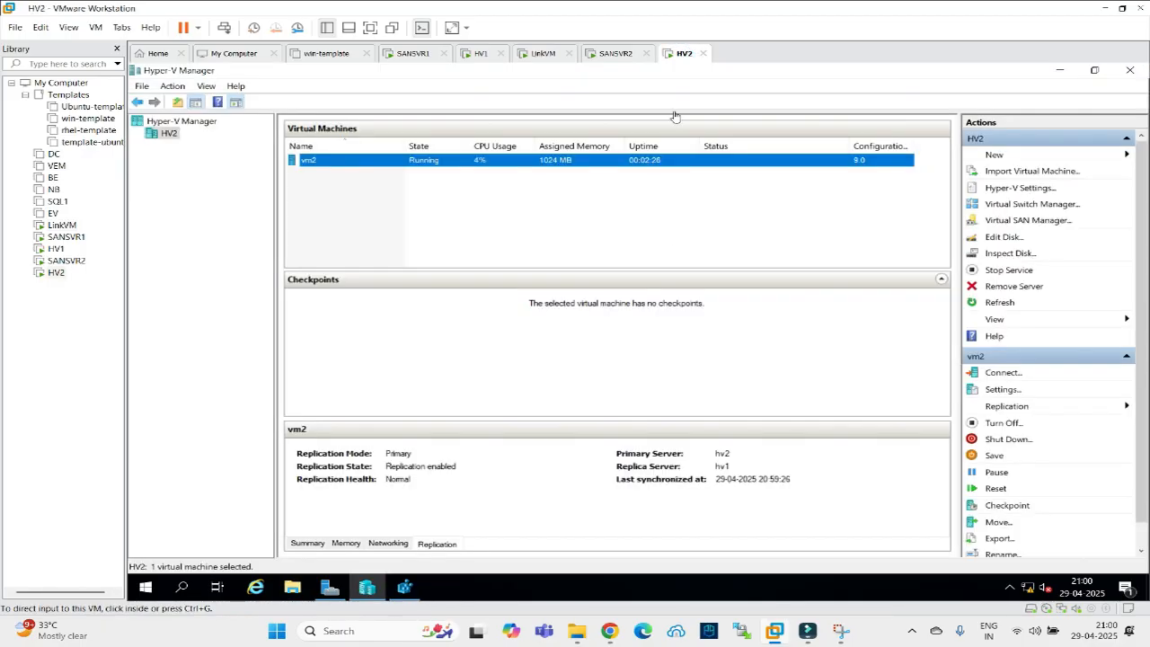